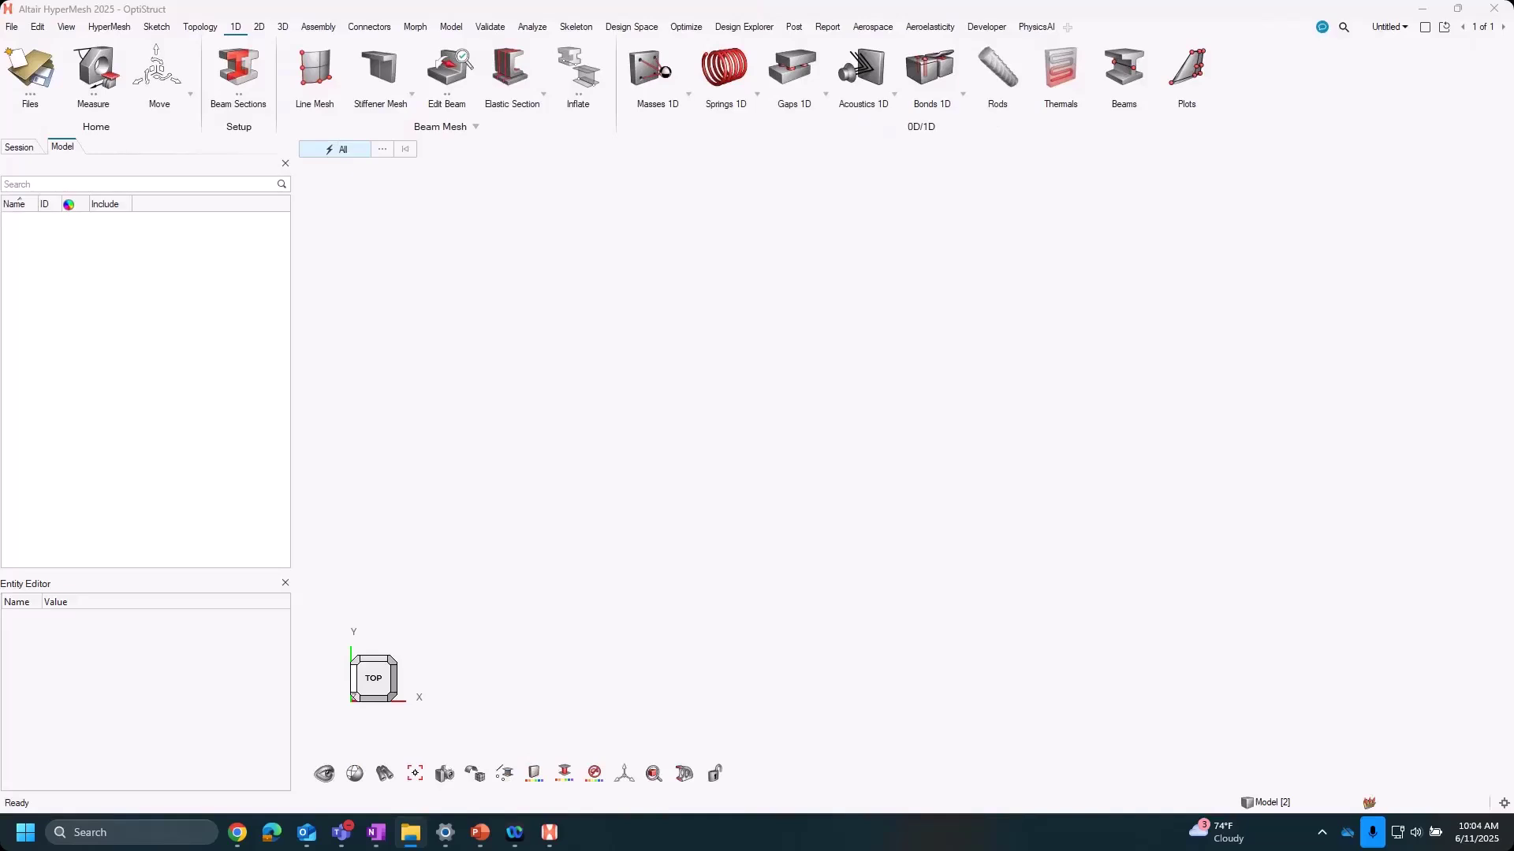
Load Wing.hm from the Wing Analysis folder as a new HyperMesh model.
key("alt+Tab")
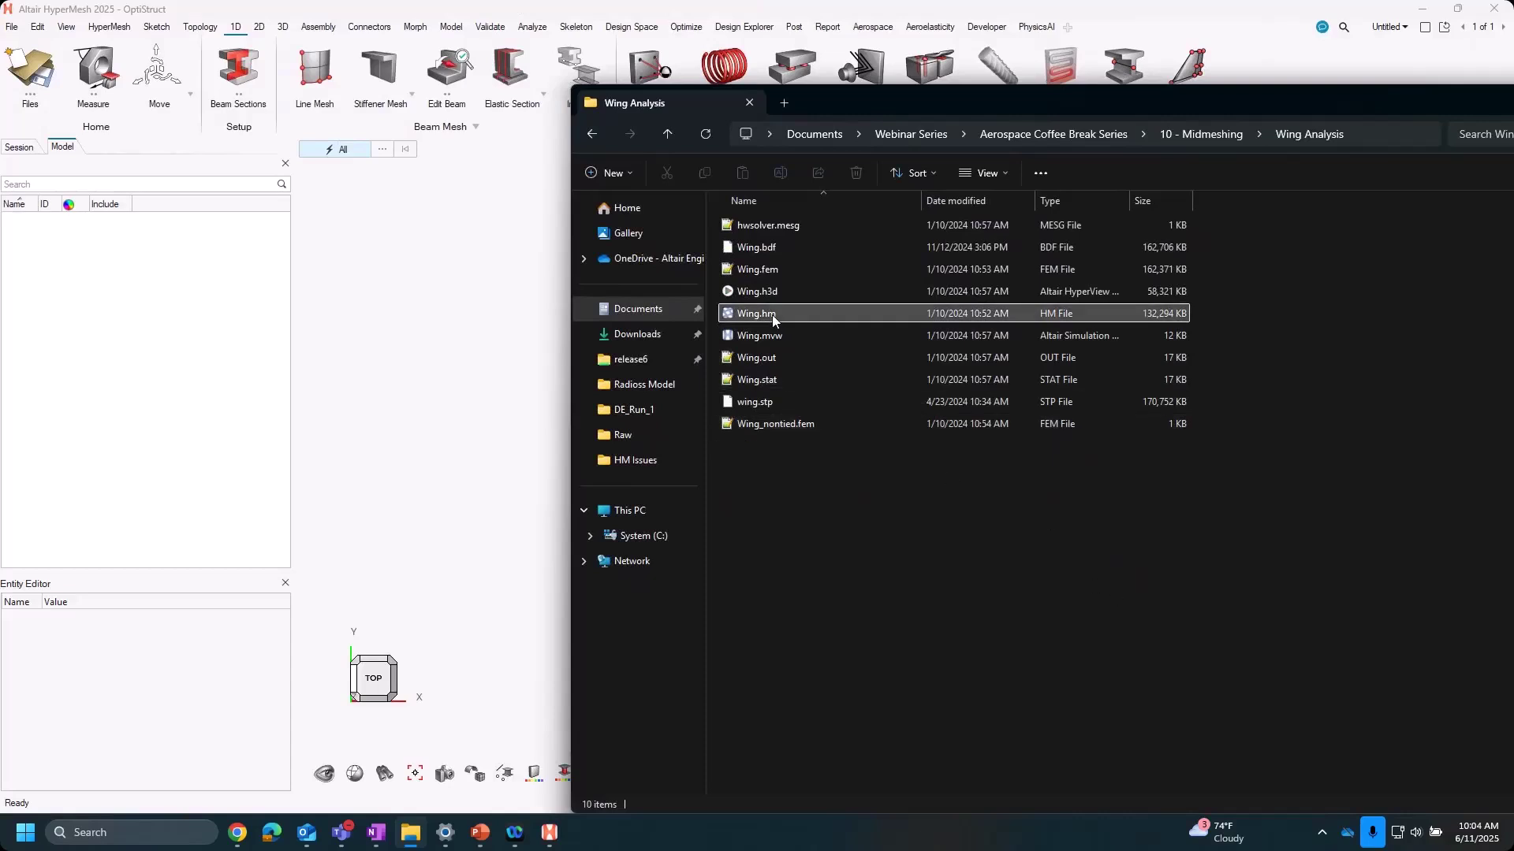
left_click_drag(773, 315, 480, 377)
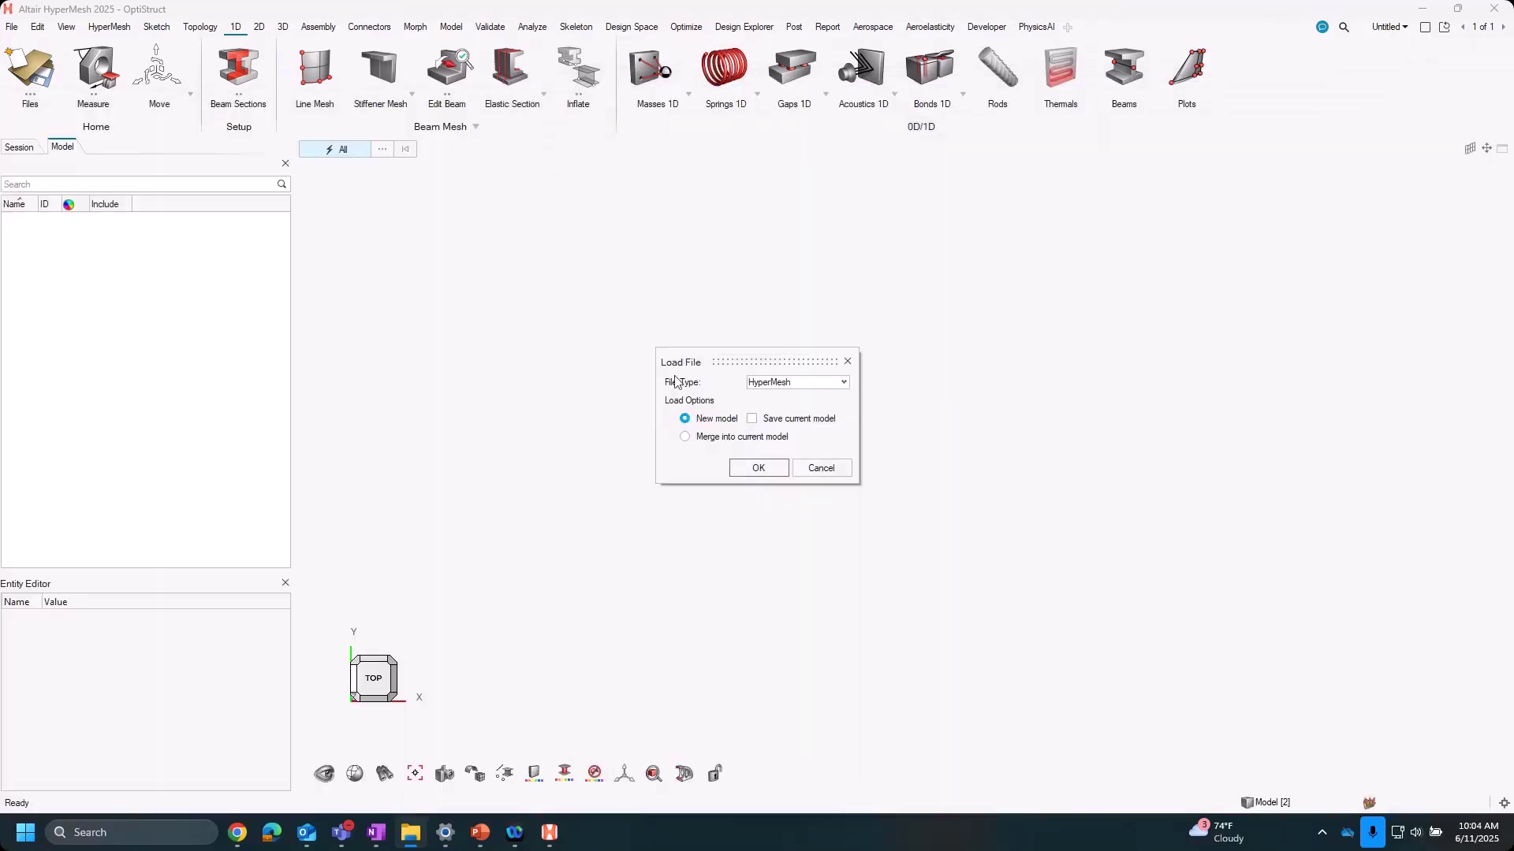
left_click(754, 469)
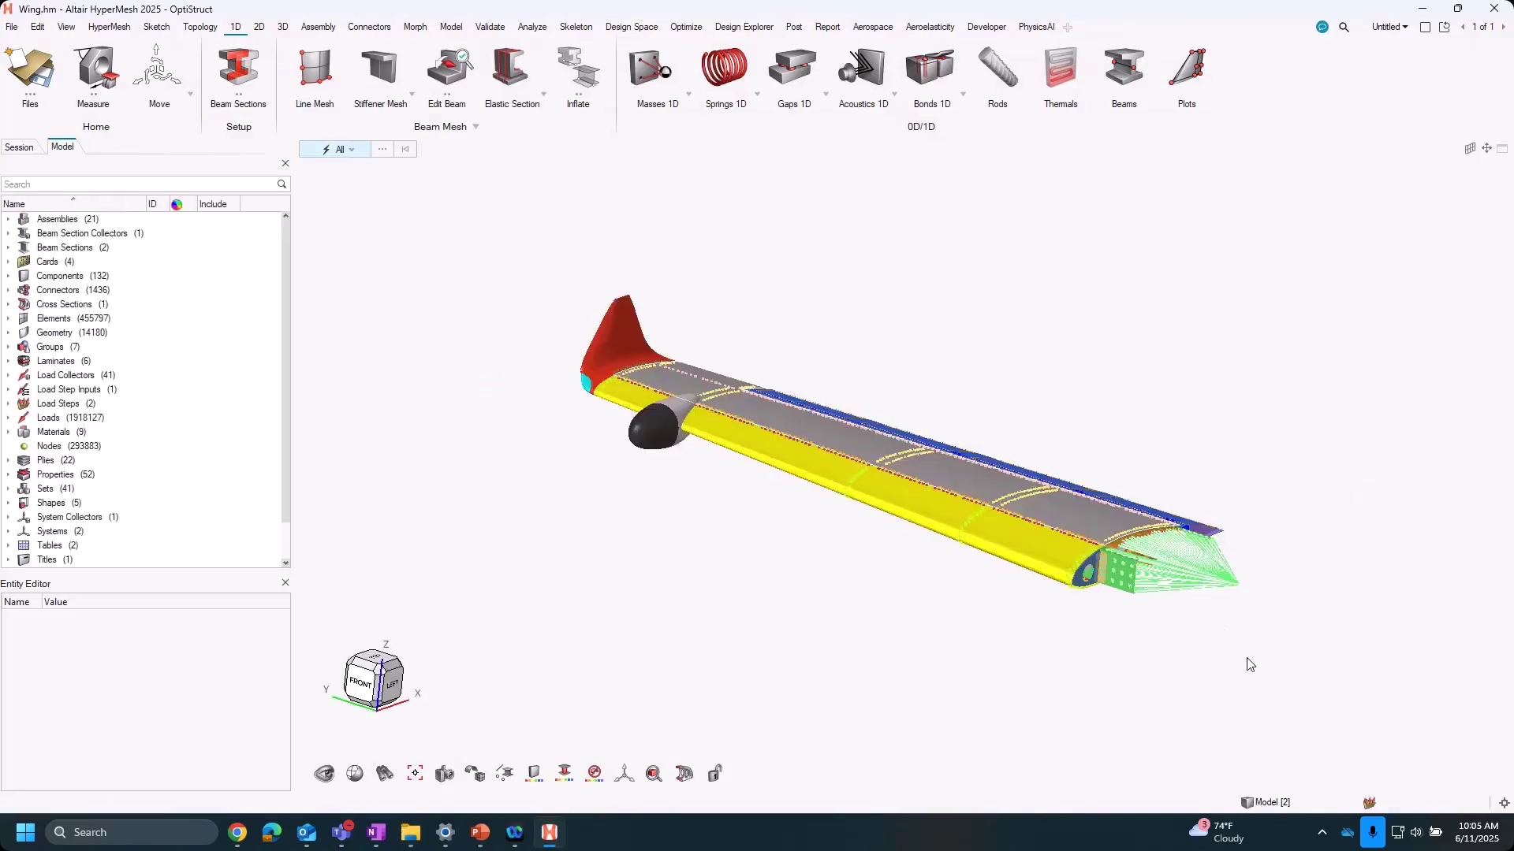
Isolate the model's solids so that only the wing's solid geometry is displayed.
scroll(933, 556, "up", 5)
mouse_move(932, 558)
middle_mouse_down()
mouse_move(879, 574)
mouse_move(903, 552)
middle_mouse_up()
scroll(1018, 590, "up", 2)
middle_click_drag(1018, 589, 603, 498)
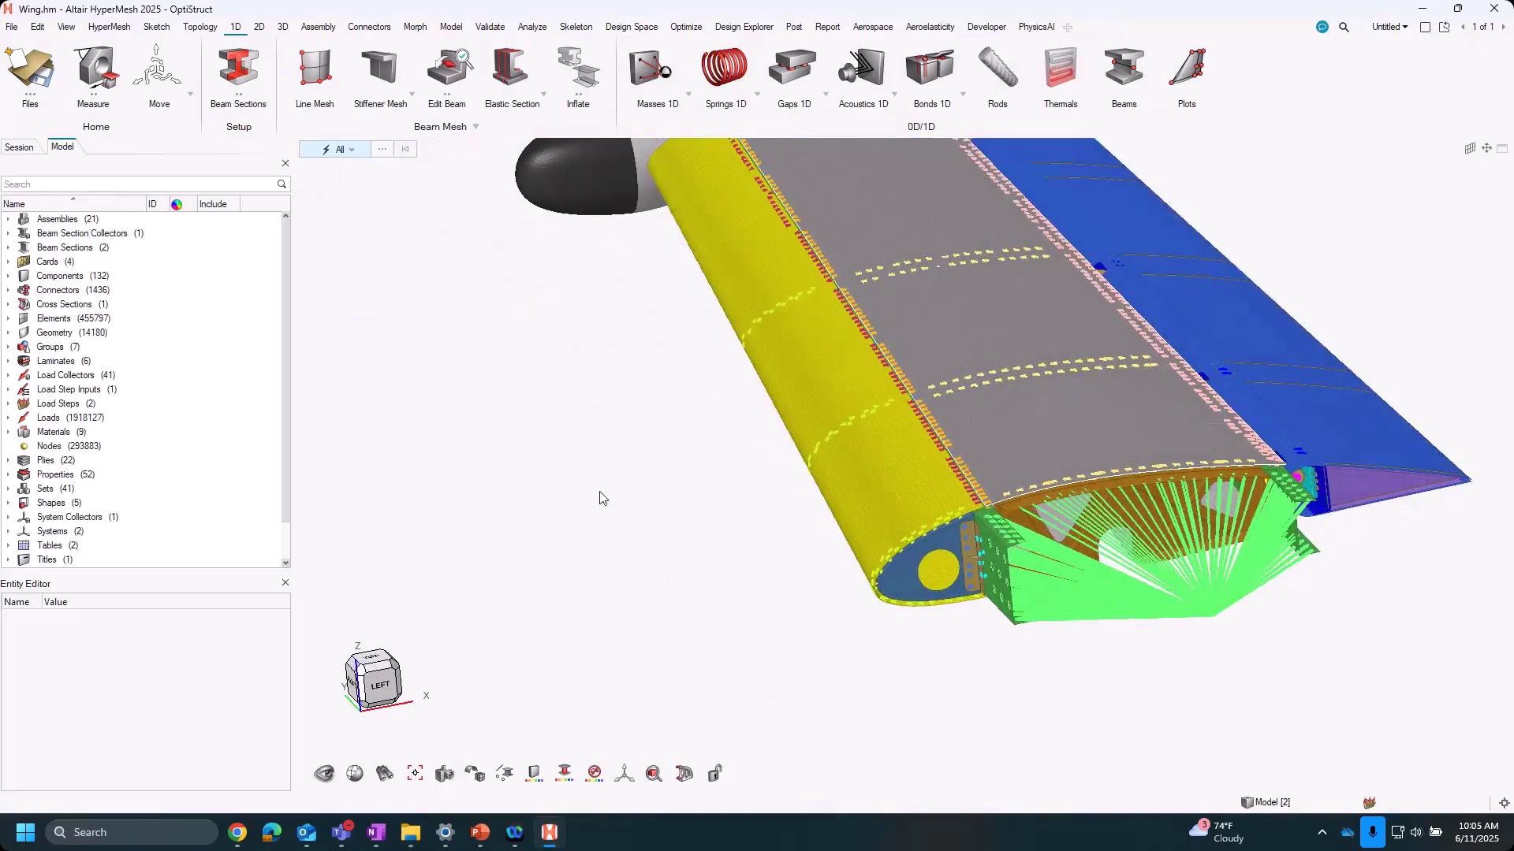
left_click(8, 333)
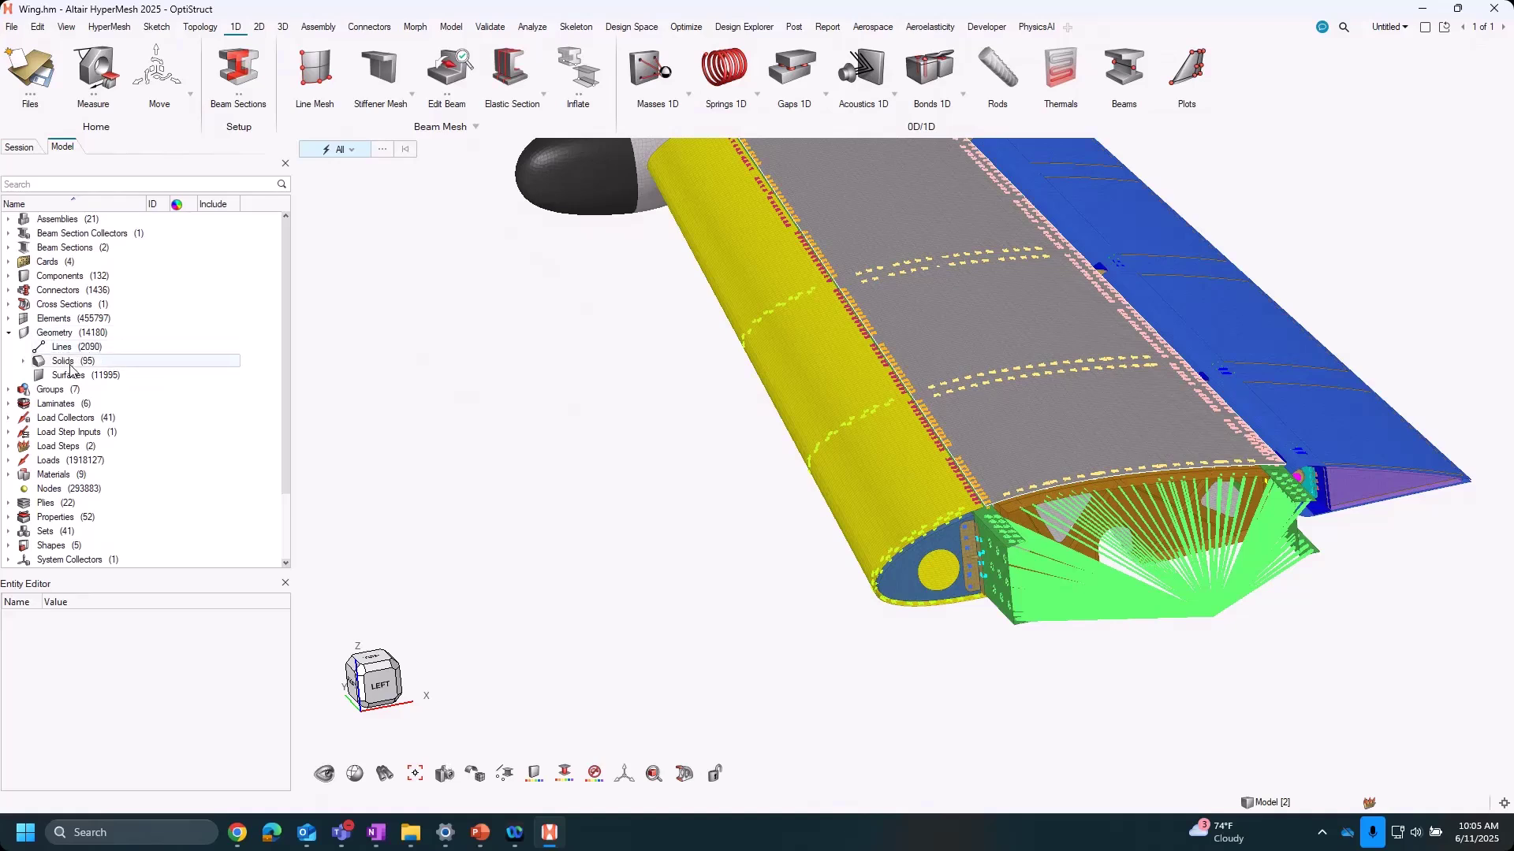
left_click(70, 363)
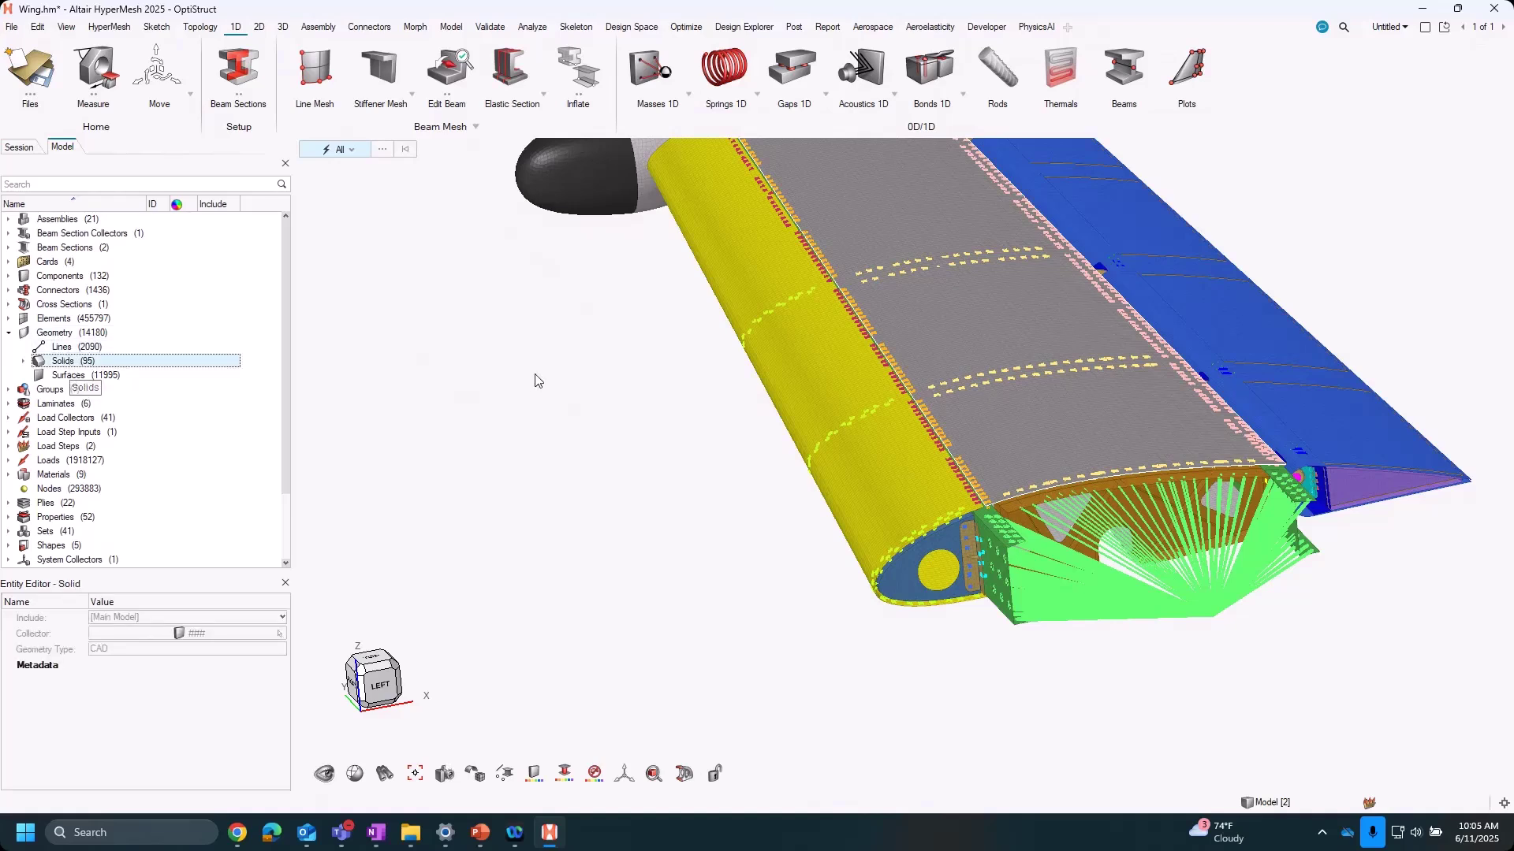
left_click_drag(522, 502, 816, 604, "ctrl")
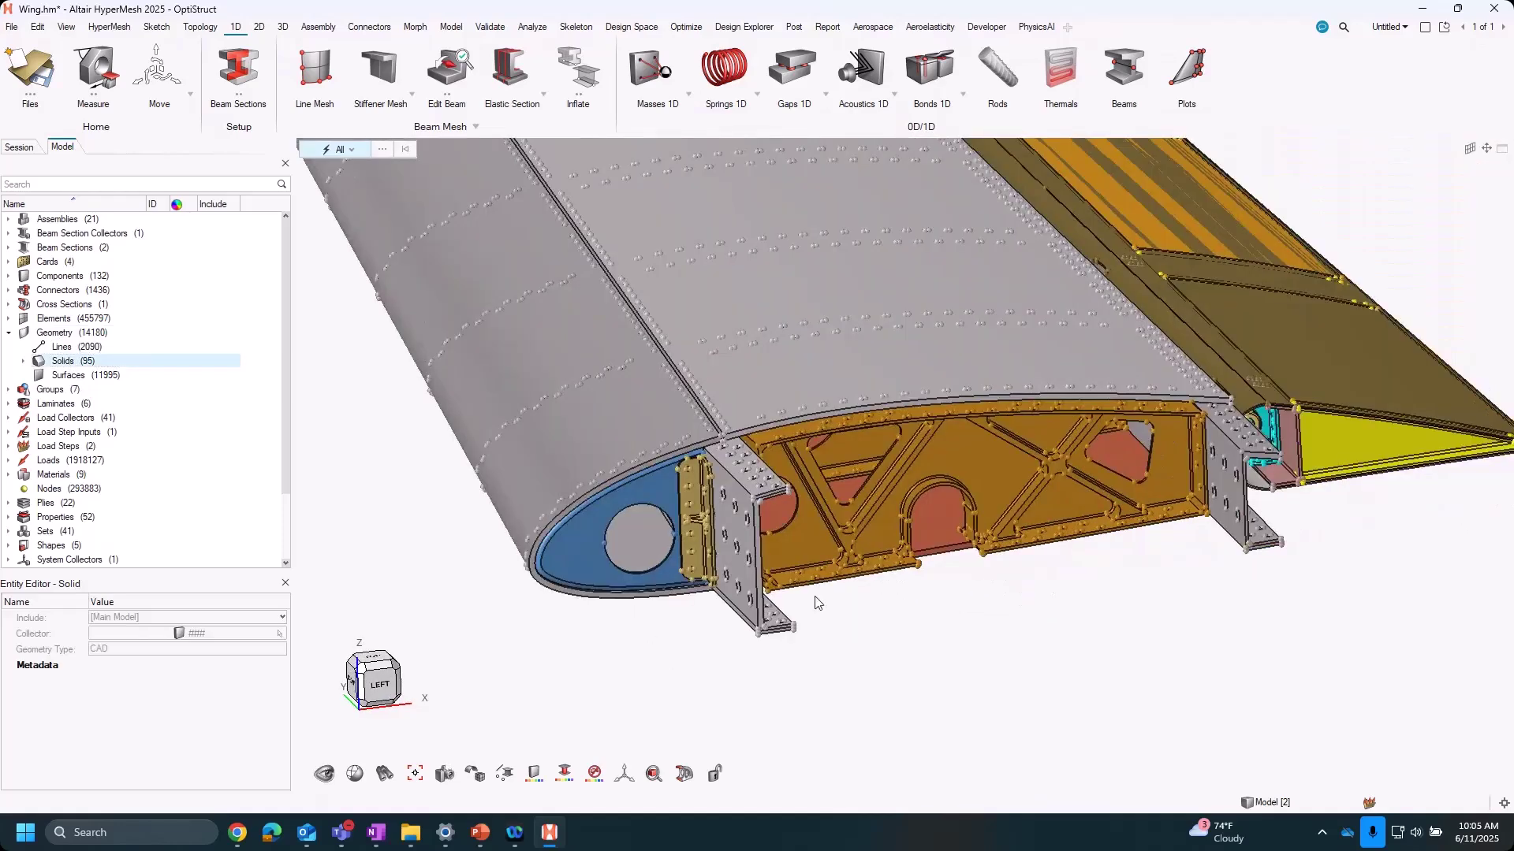
Examine the leading edge fitting and its fastener holes at the wing root, dismissing the mail notification.
scroll(817, 603, "up", 2)
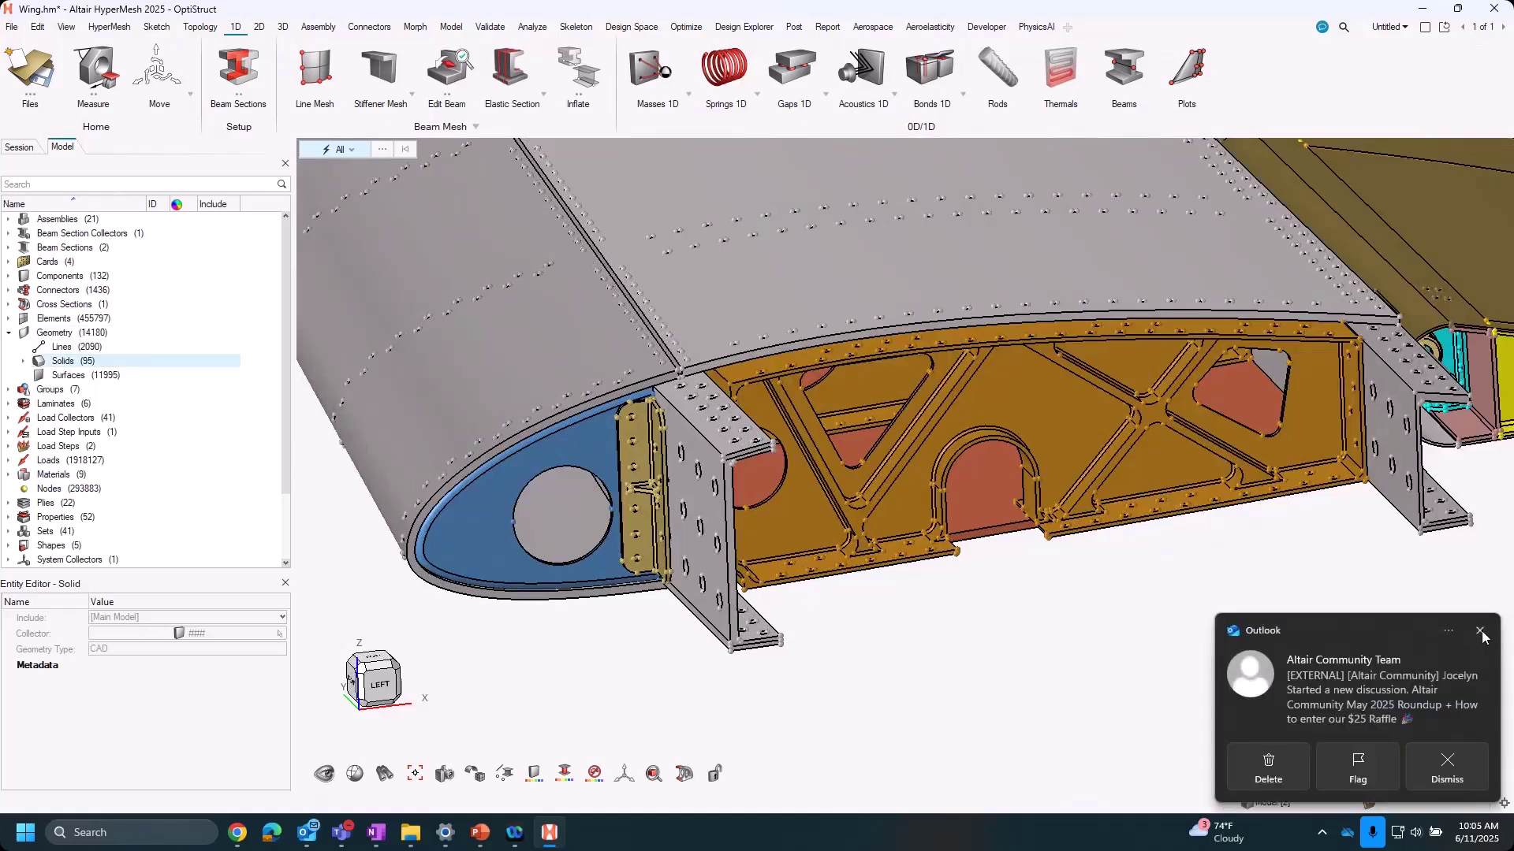
left_click(1481, 633)
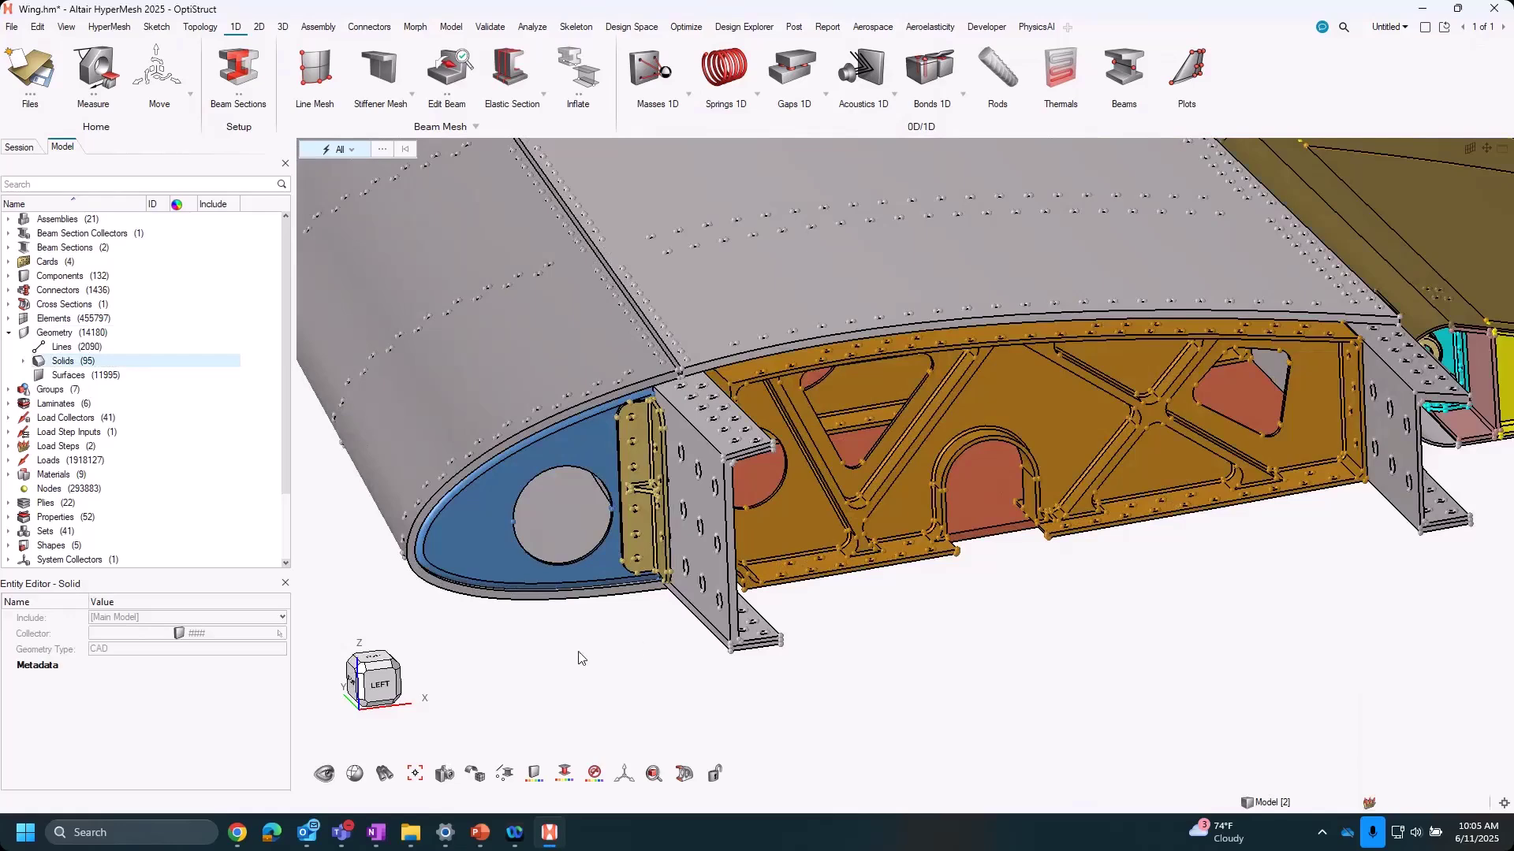
scroll(796, 398, "up", 5)
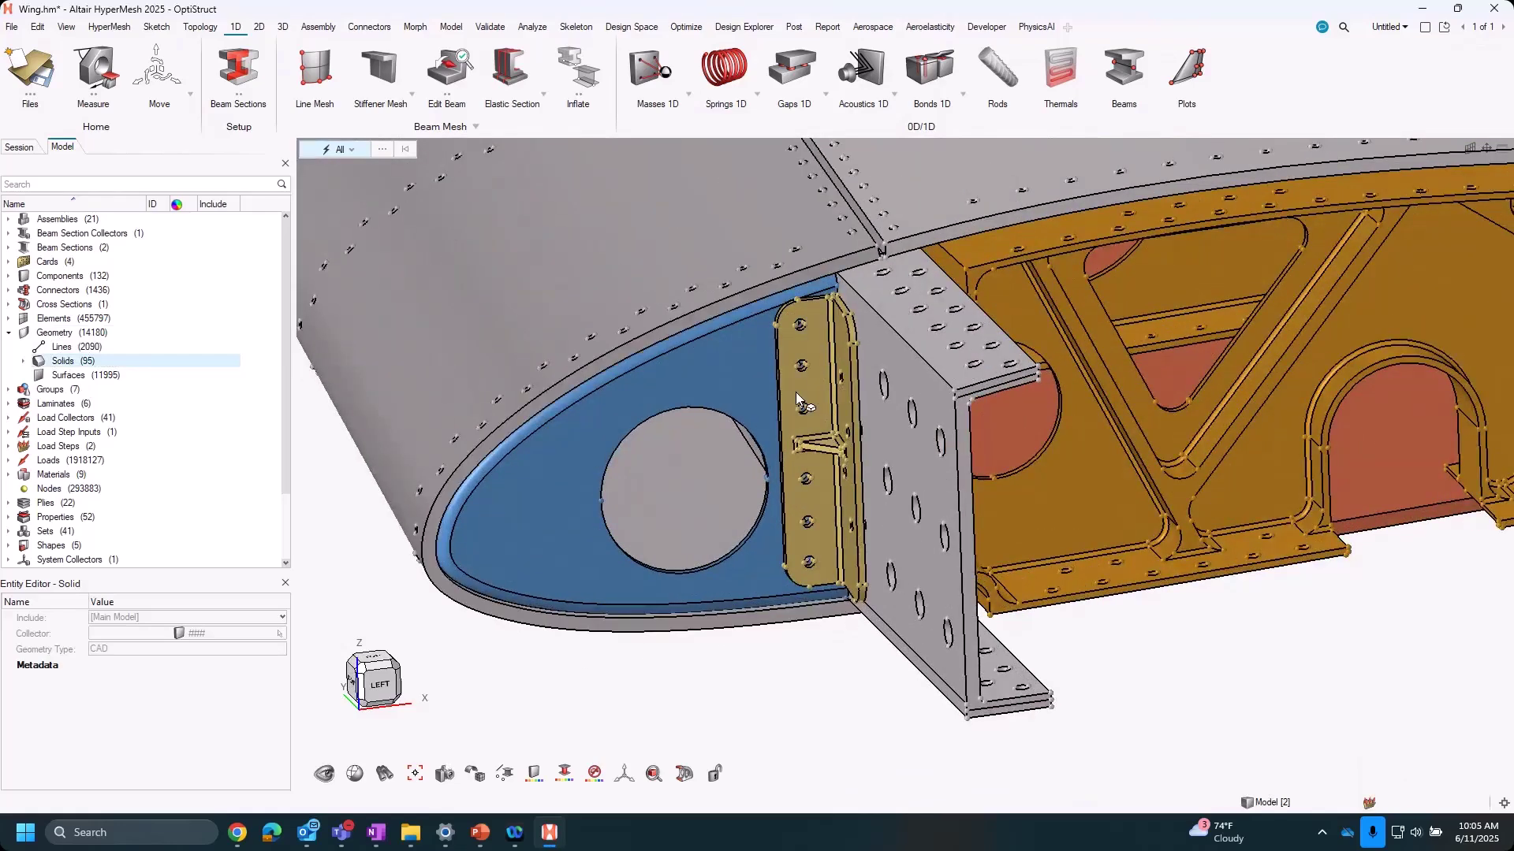
scroll(796, 398, "up", 4)
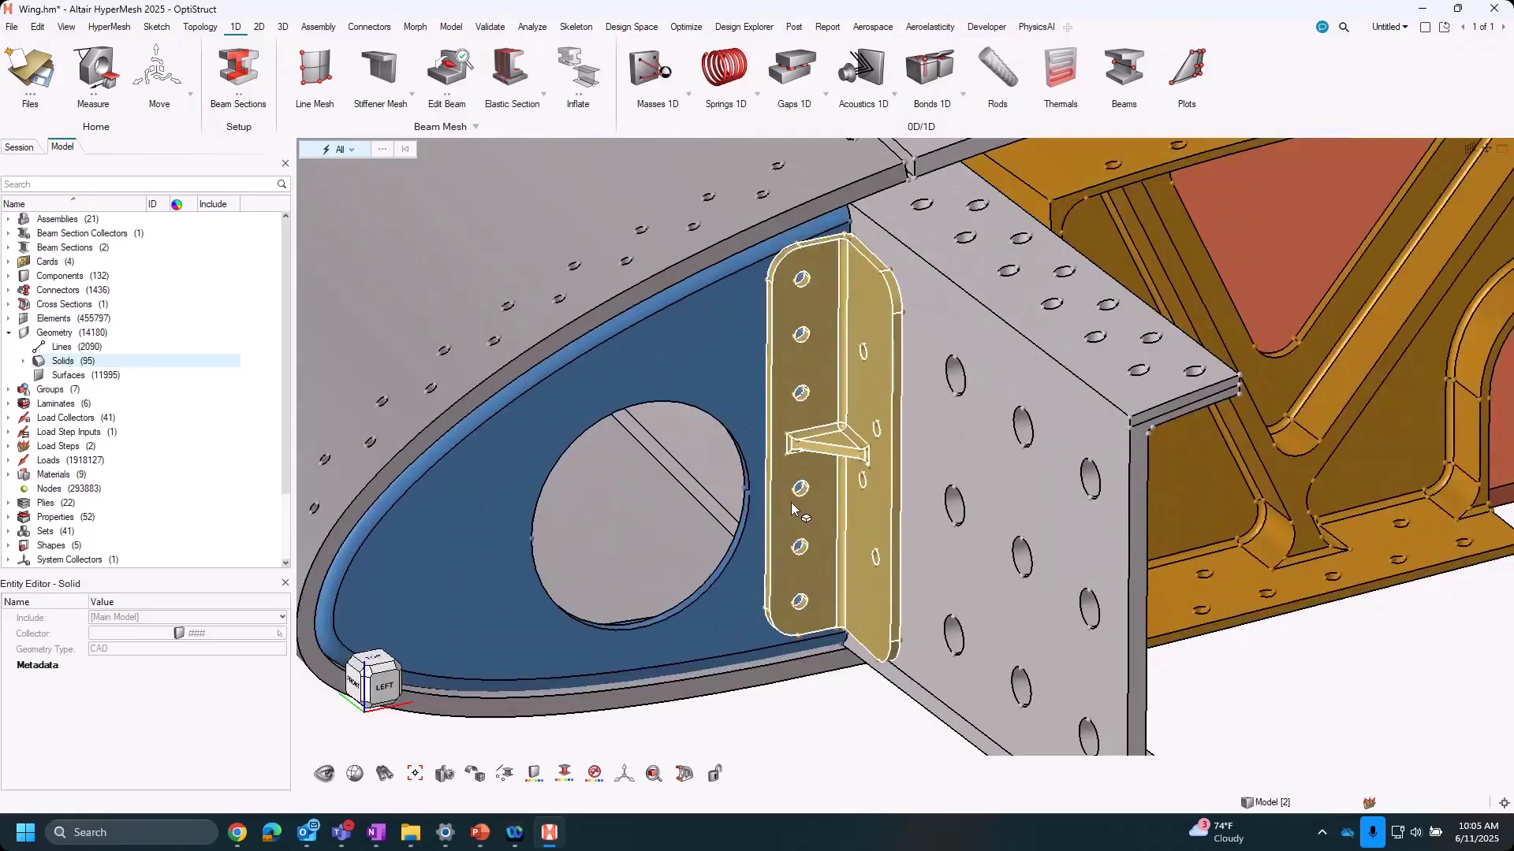
middle_click_drag(836, 511, 883, 512)
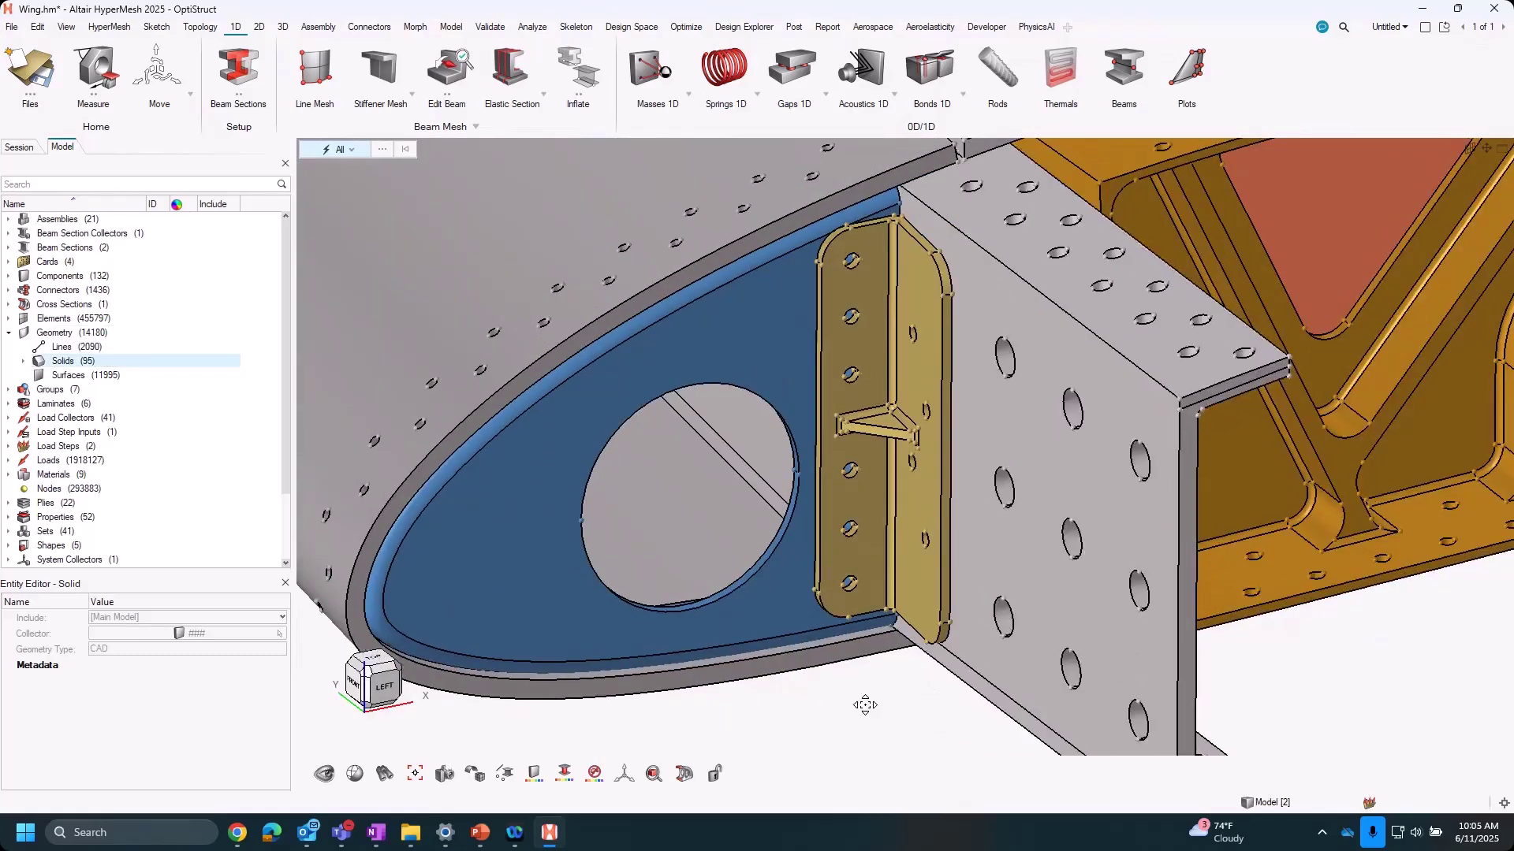
middle_click_drag(865, 705, 828, 691)
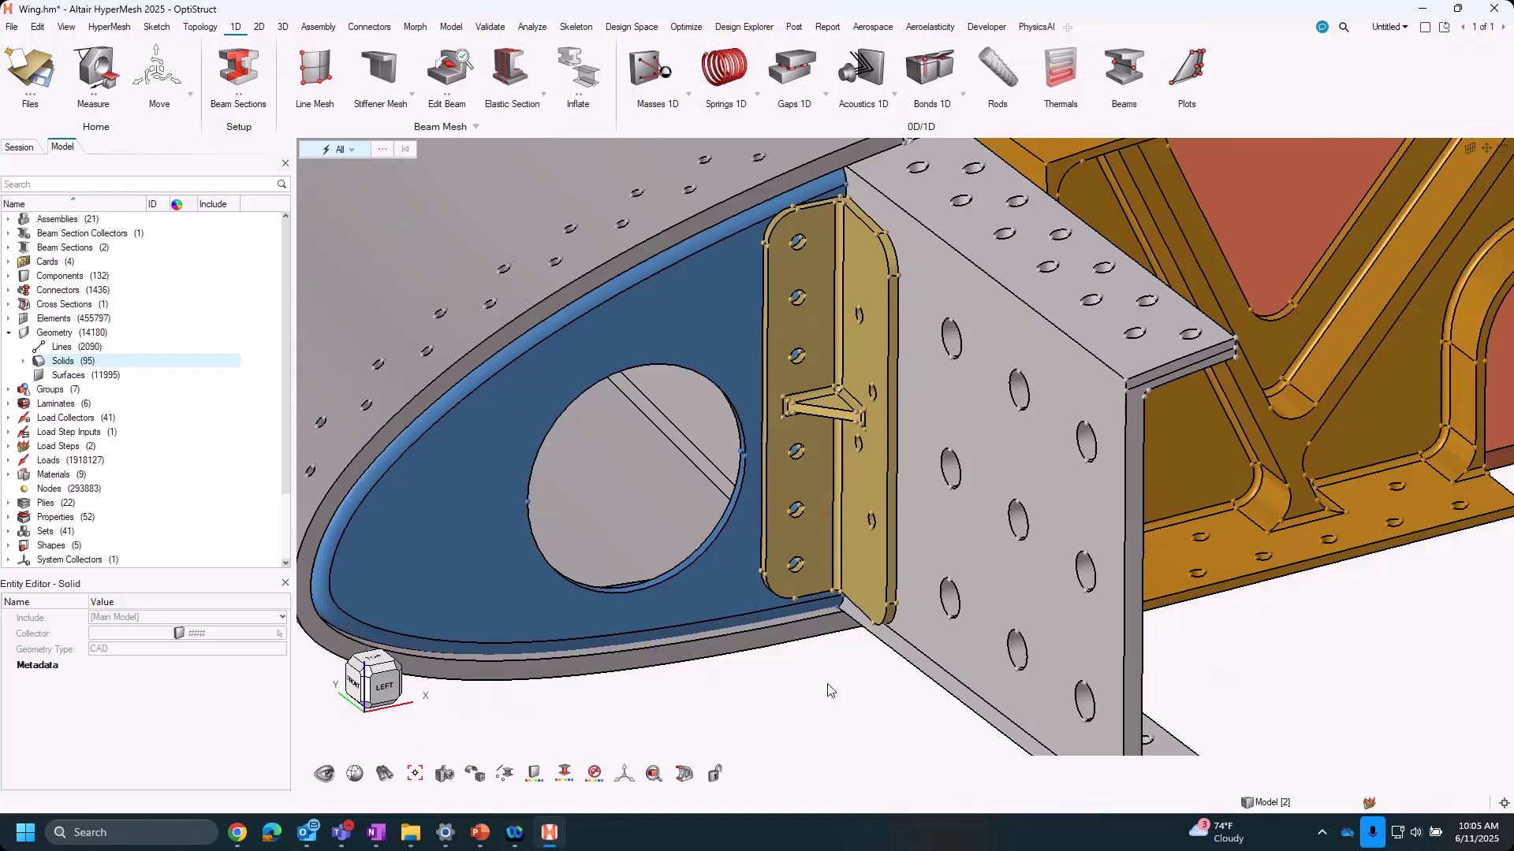
middle_click_drag(858, 490, 834, 525)
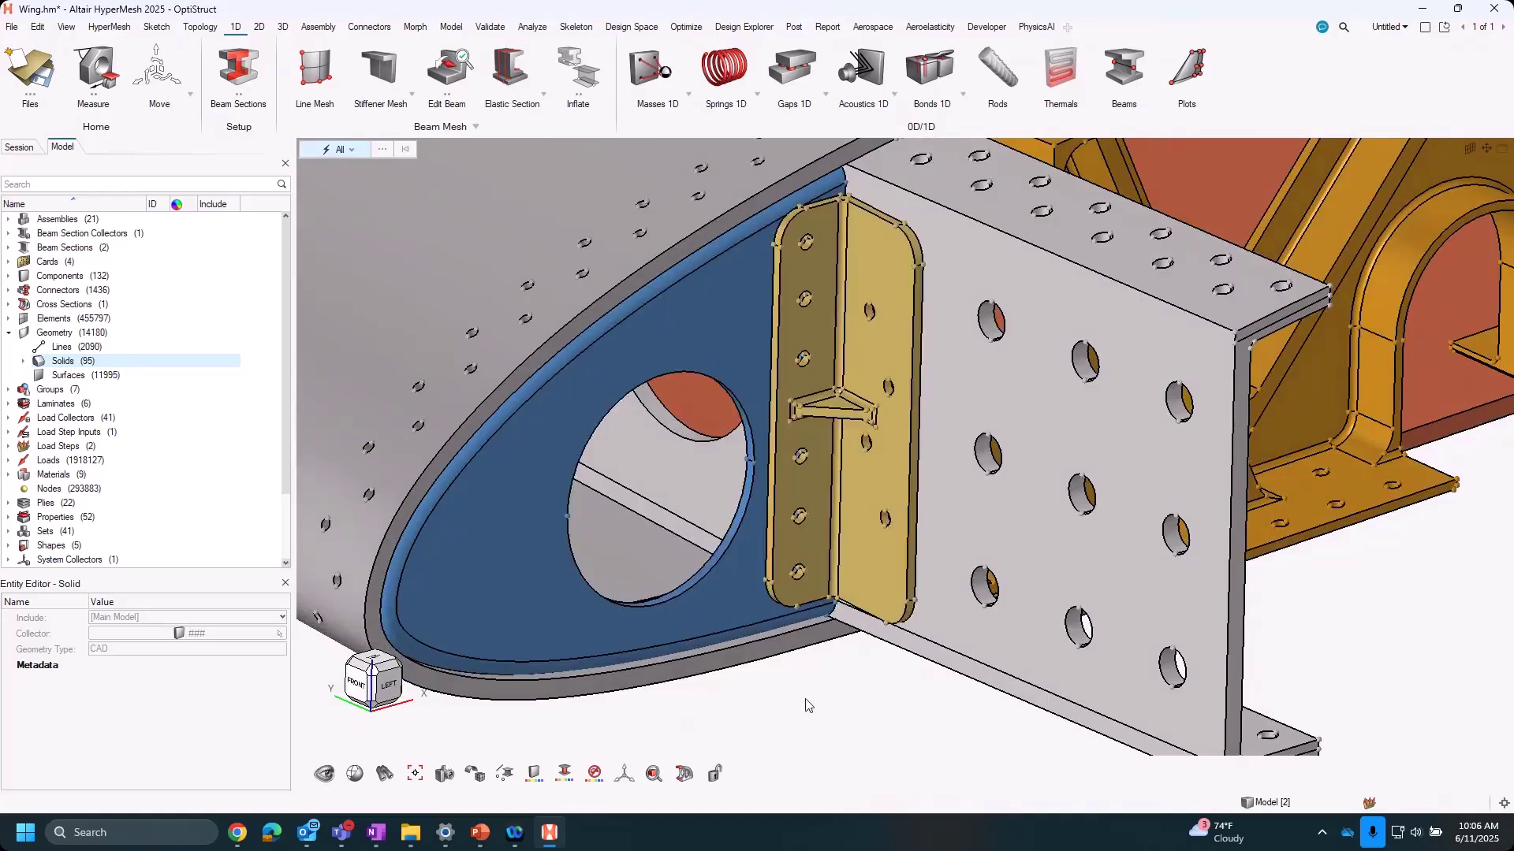
middle_click_drag(806, 704, 867, 640)
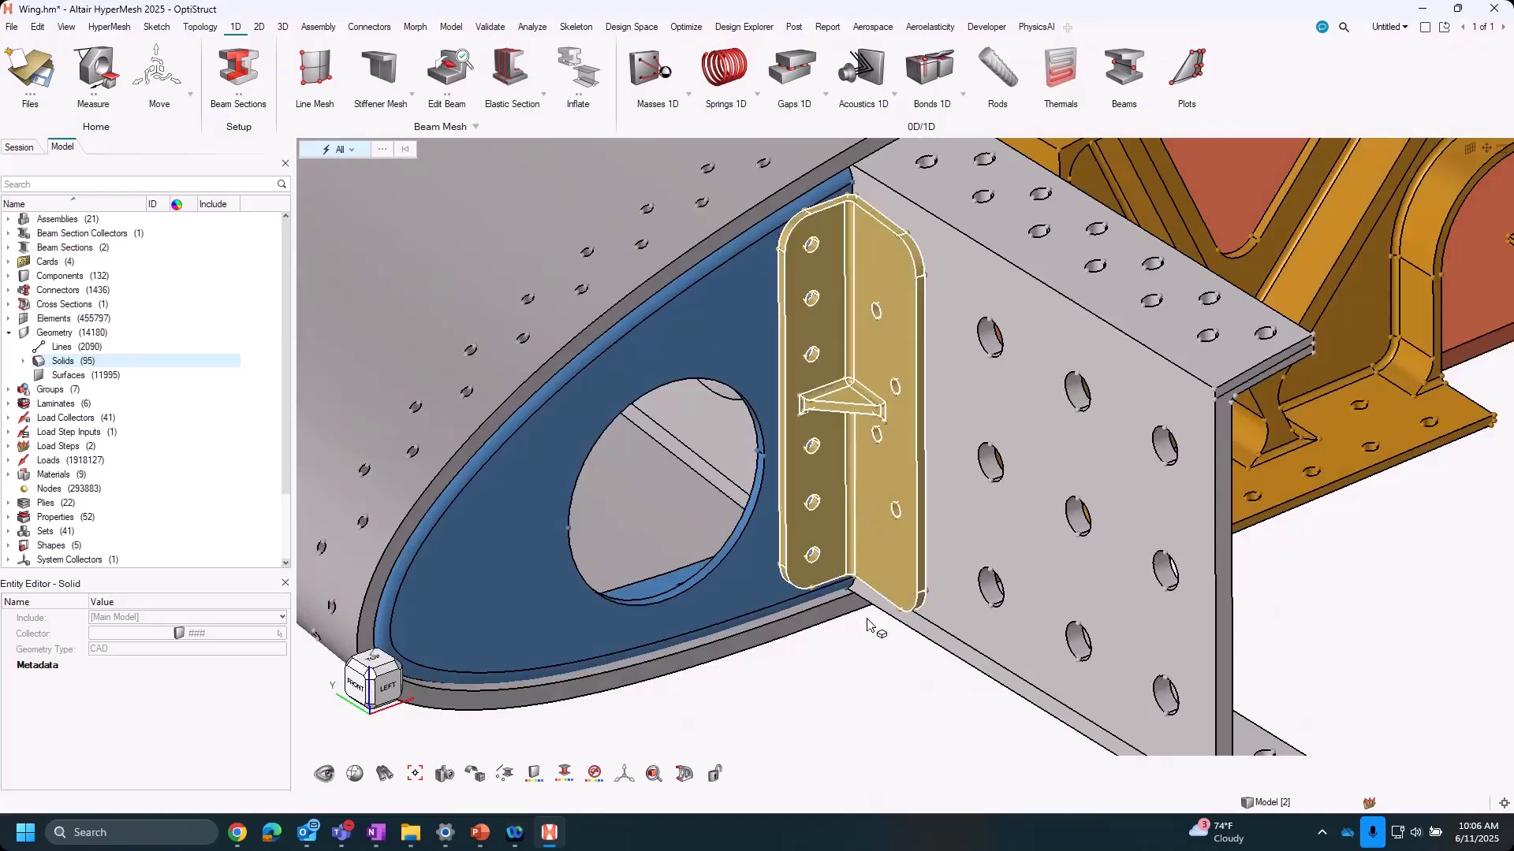
Create a custom ribbon page and name it Midmeshing.
left_click(1068, 30)
left_click(1082, 29)
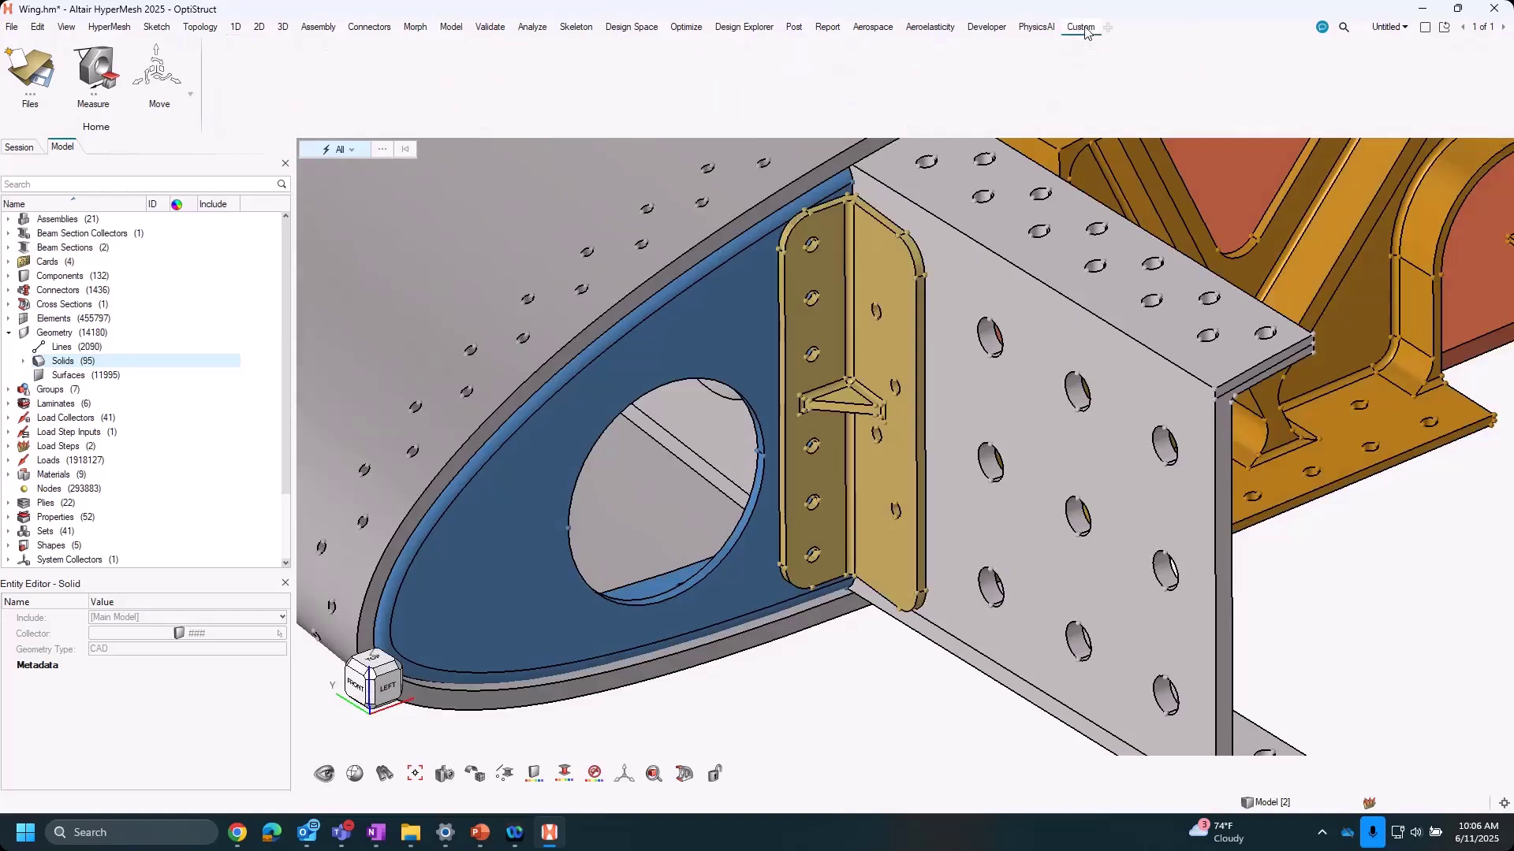
right_click(1085, 30)
left_click(1107, 36)
key("ctrl+a")
type("Midmeshing")
key("Return")
Add the Defeature and Split/Stitch tools from the Topology ribbon to the Midmeshing ribbon.
left_click(212, 28)
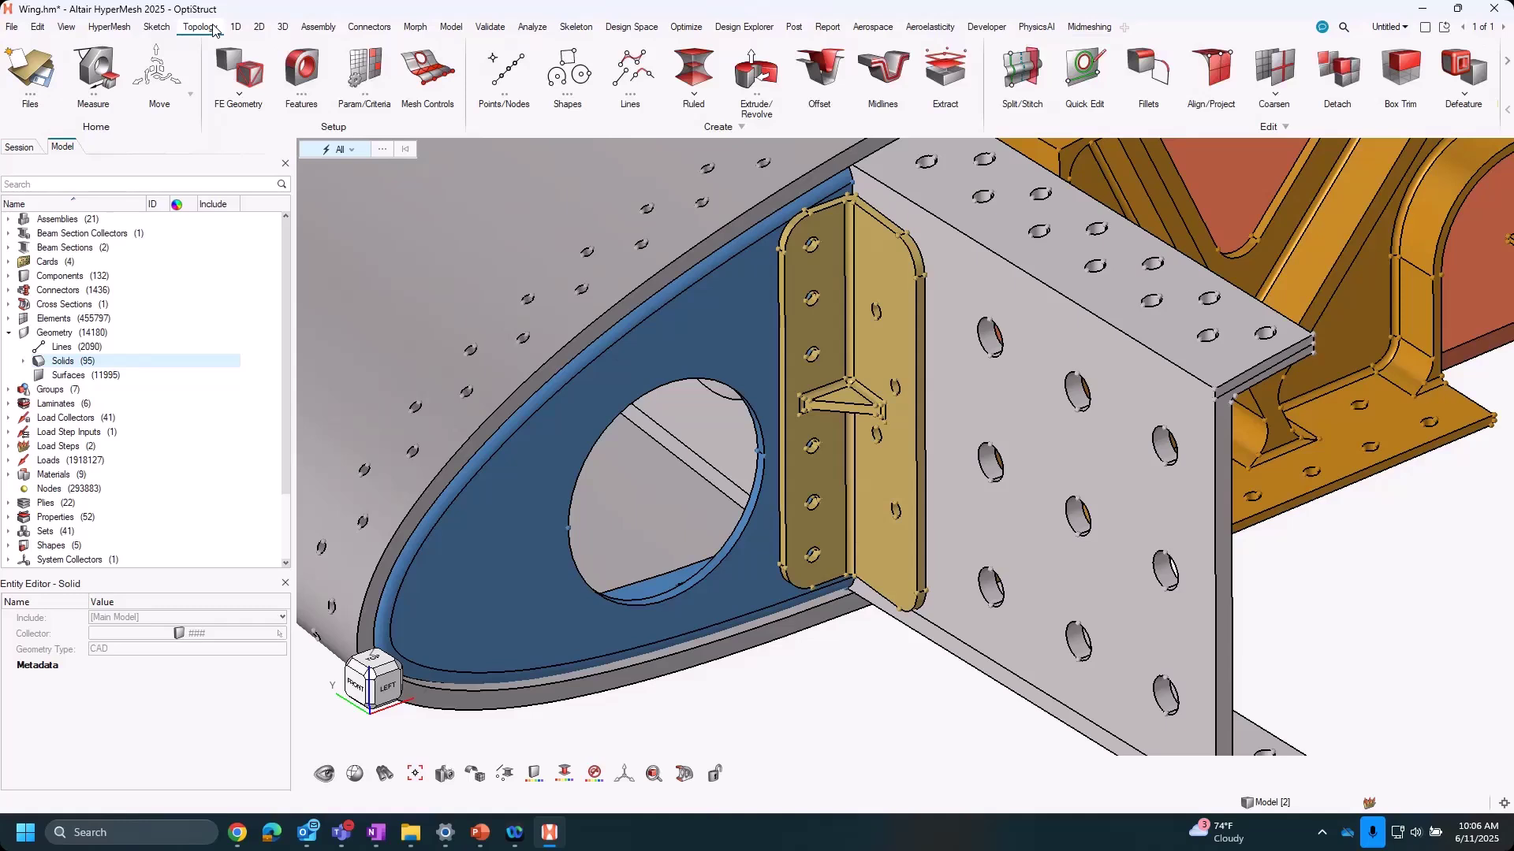
scroll(1210, 59, "down", 2)
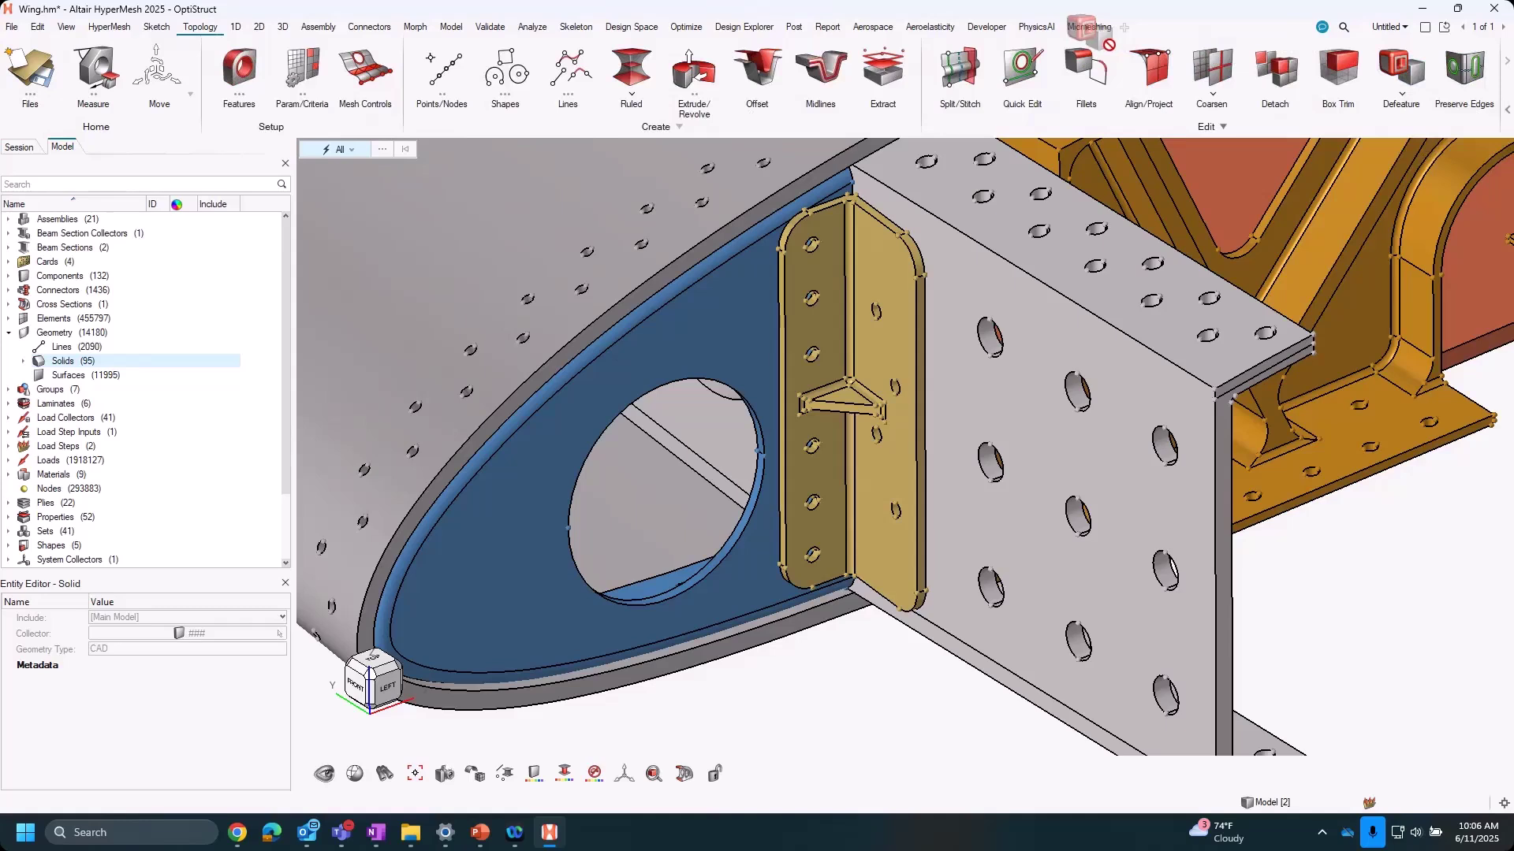
scroll(1100, 33, "up", 2)
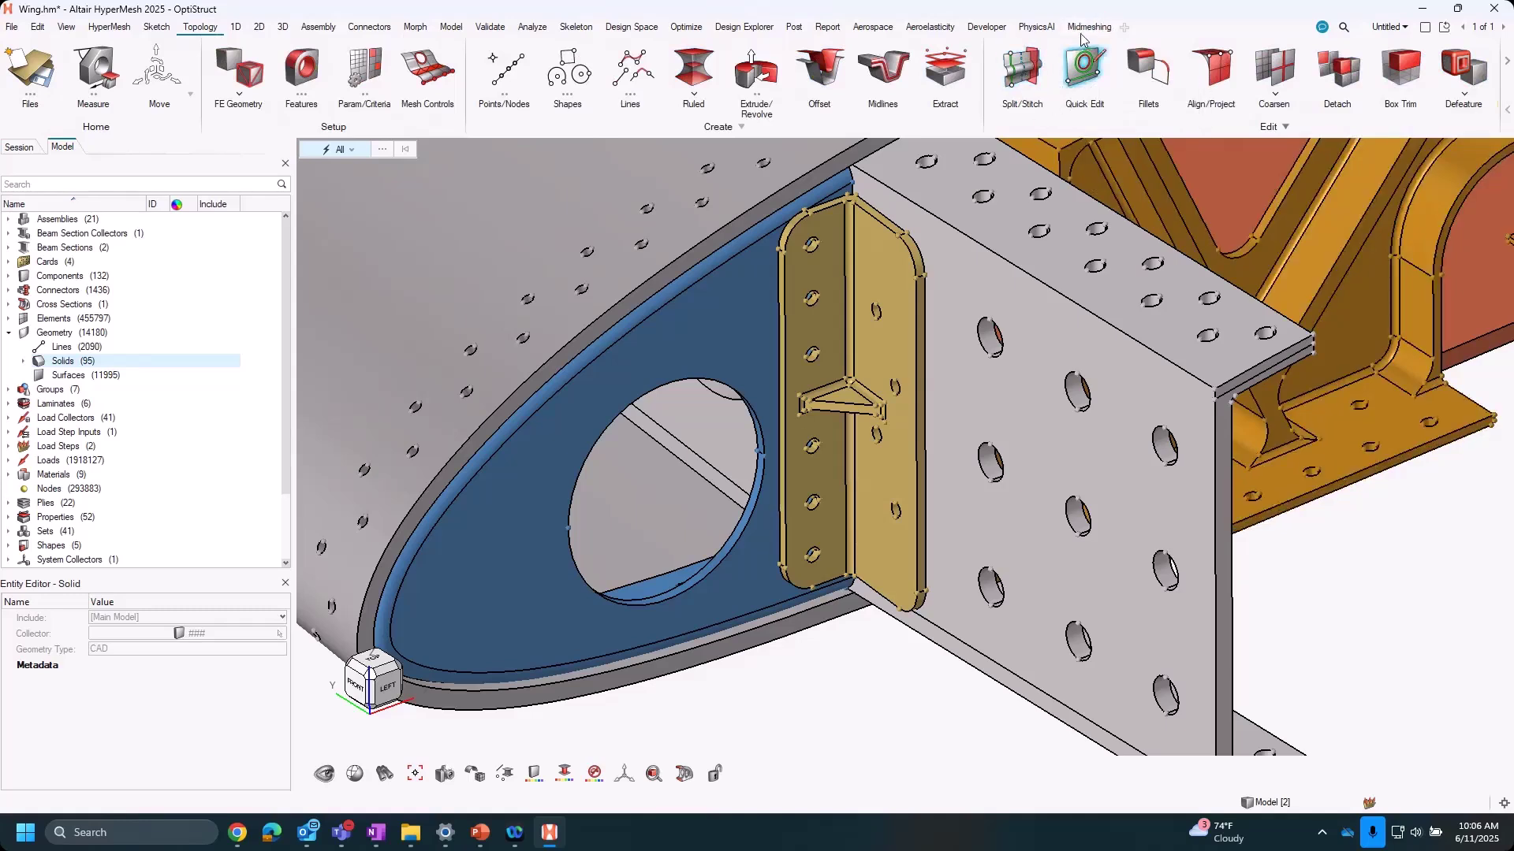
Add the Midmesh and Rebuild tools from the 2D ribbon to the Midmeshing ribbon.
left_click(260, 27)
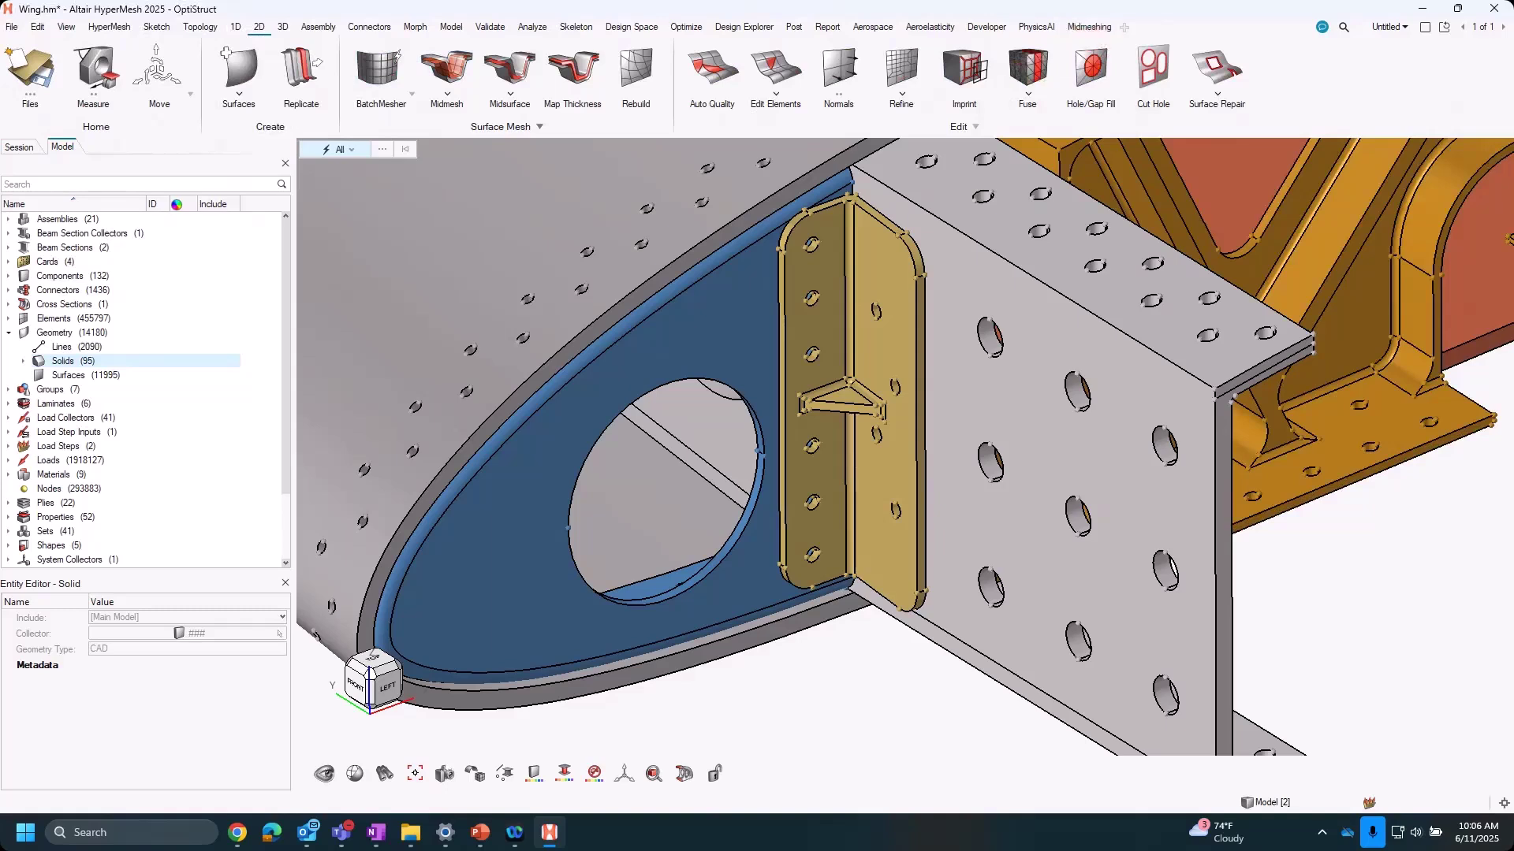
left_click(631, 73)
left_click(629, 63)
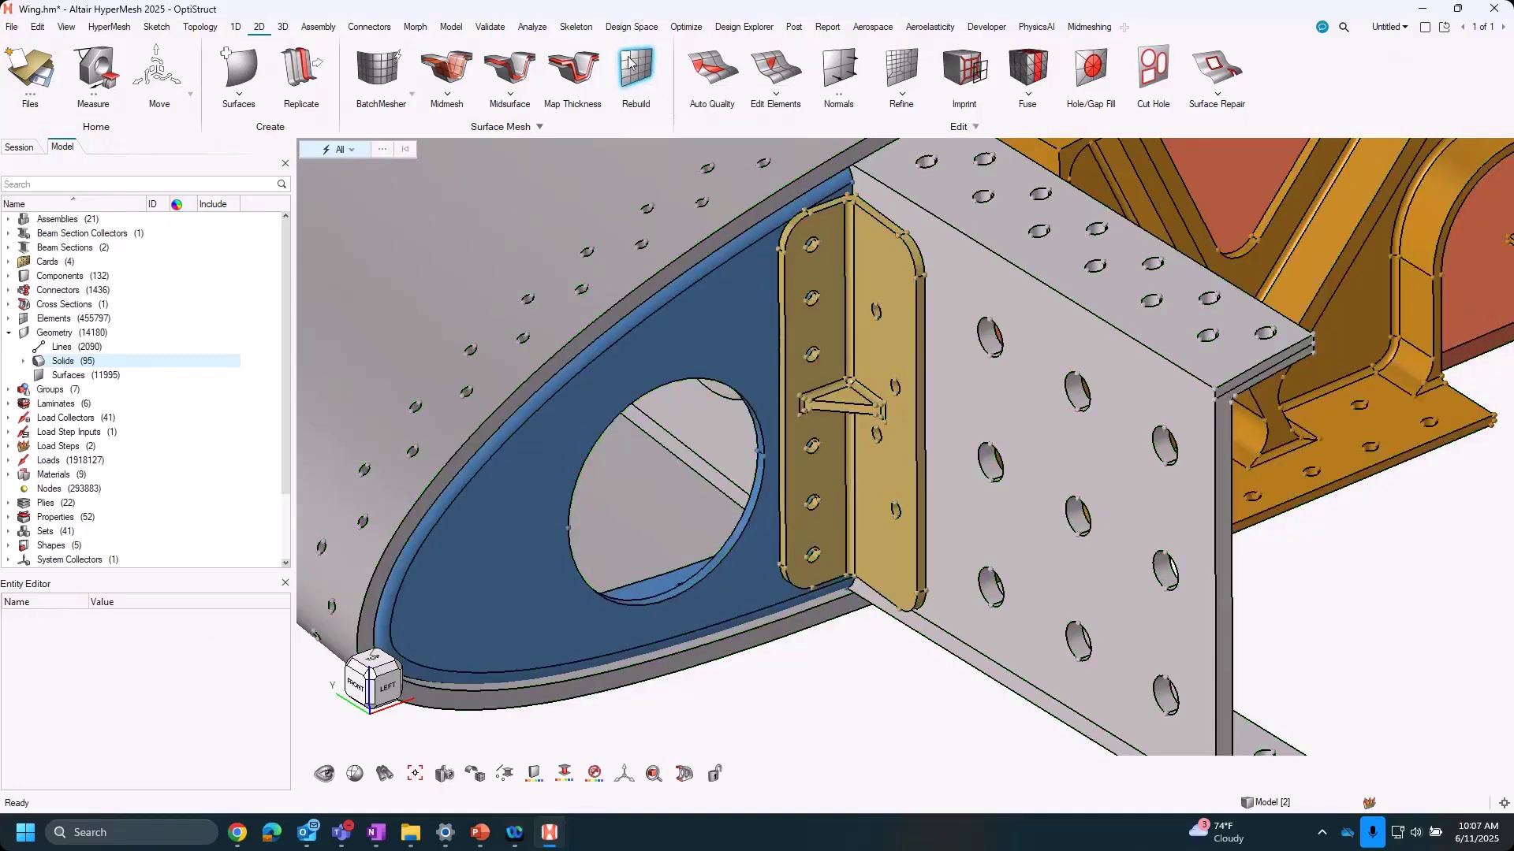
Insert a separator between Split/Stitch and Midmesh on the Midmeshing ribbon.
left_click(1090, 30)
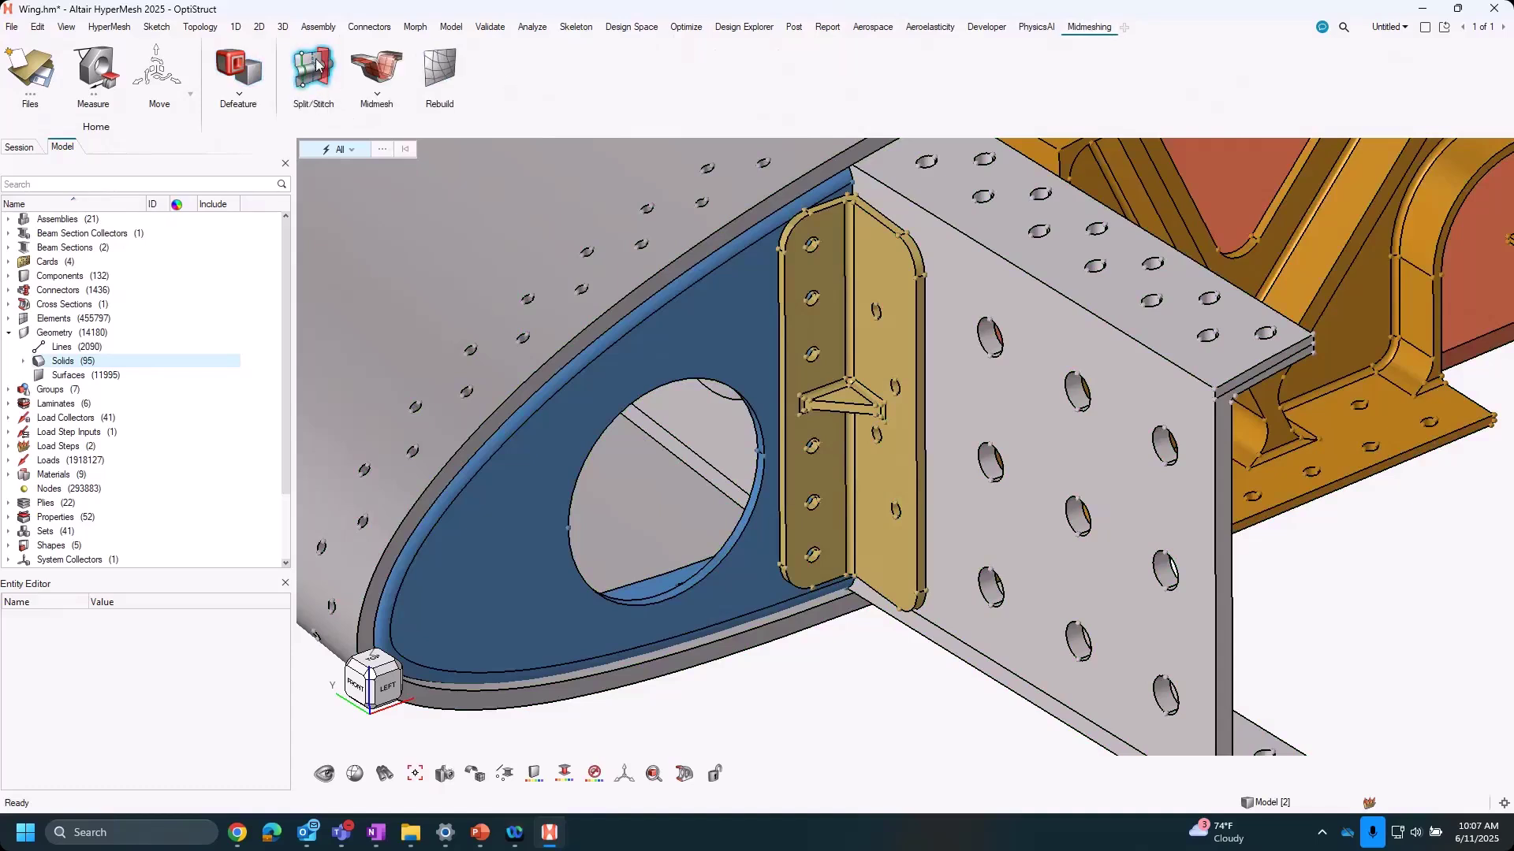
right_click(375, 62)
left_click(410, 68)
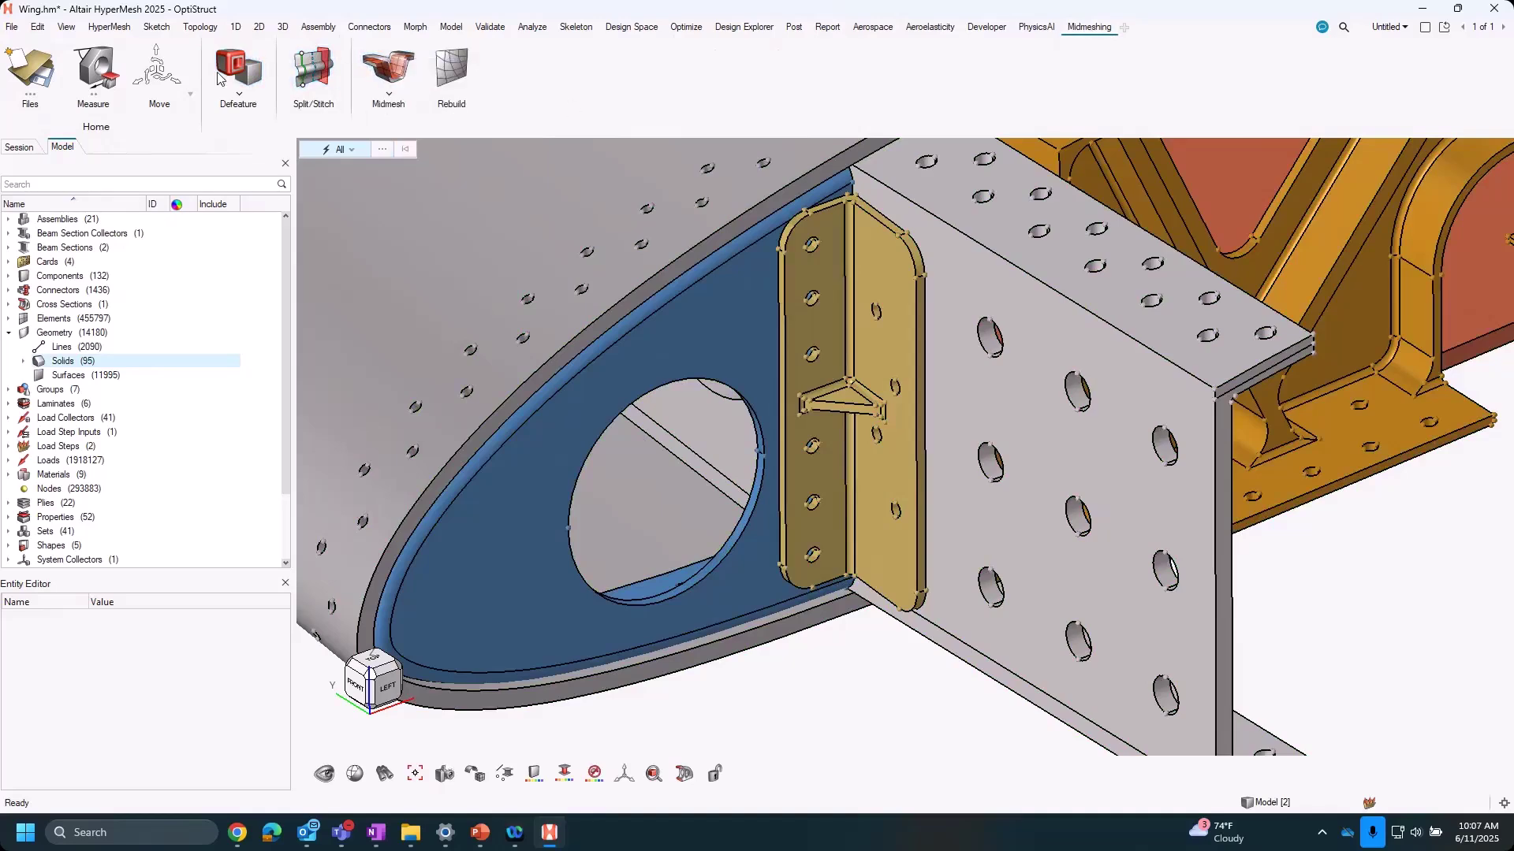
scroll(821, 679, "down", 5)
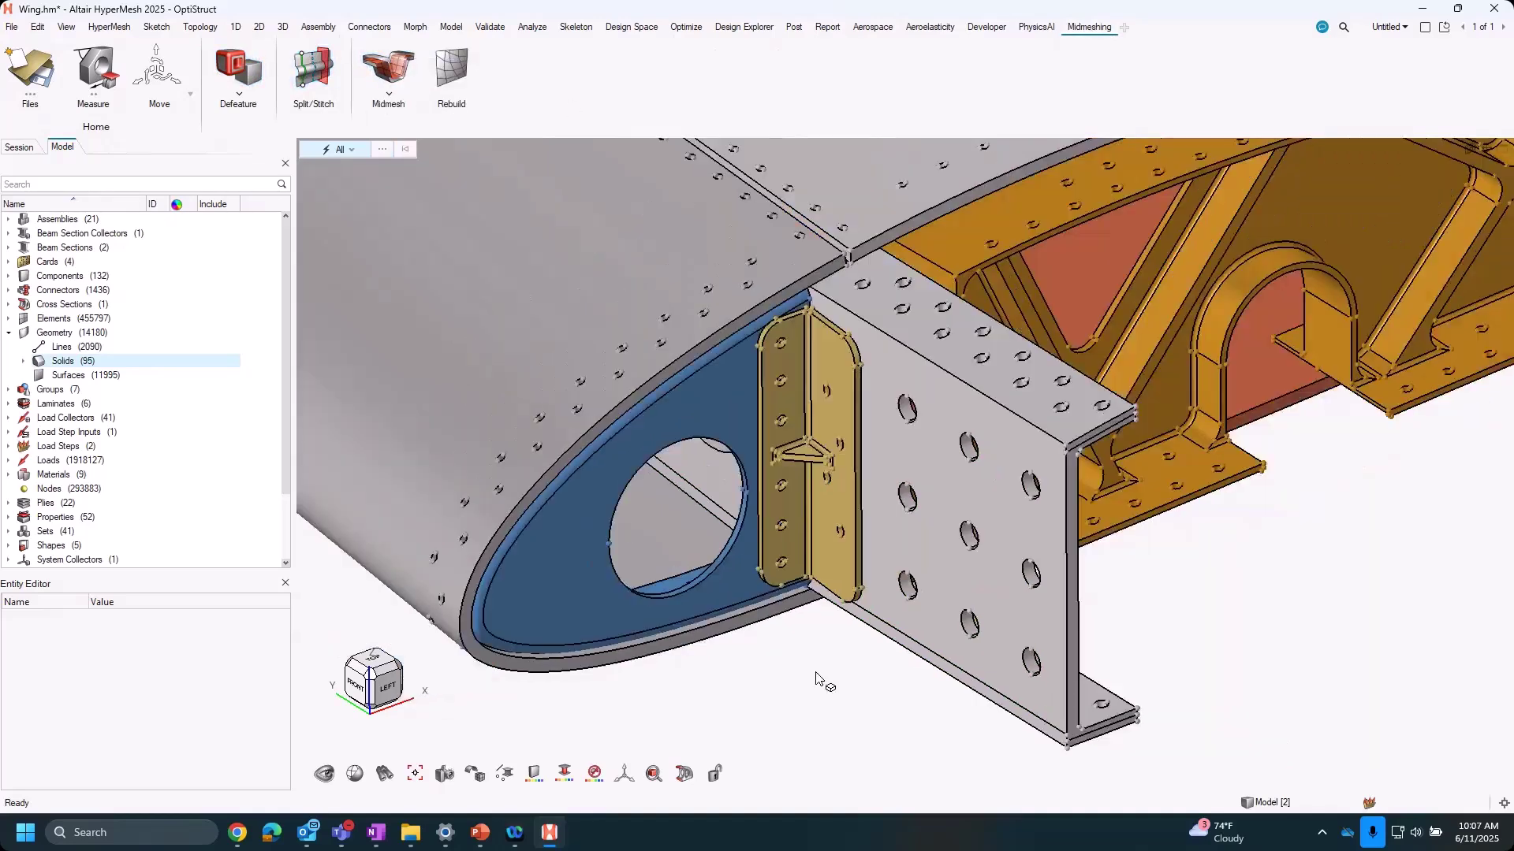
scroll(811, 607, "up", 4)
scroll(628, 341, "up", 2)
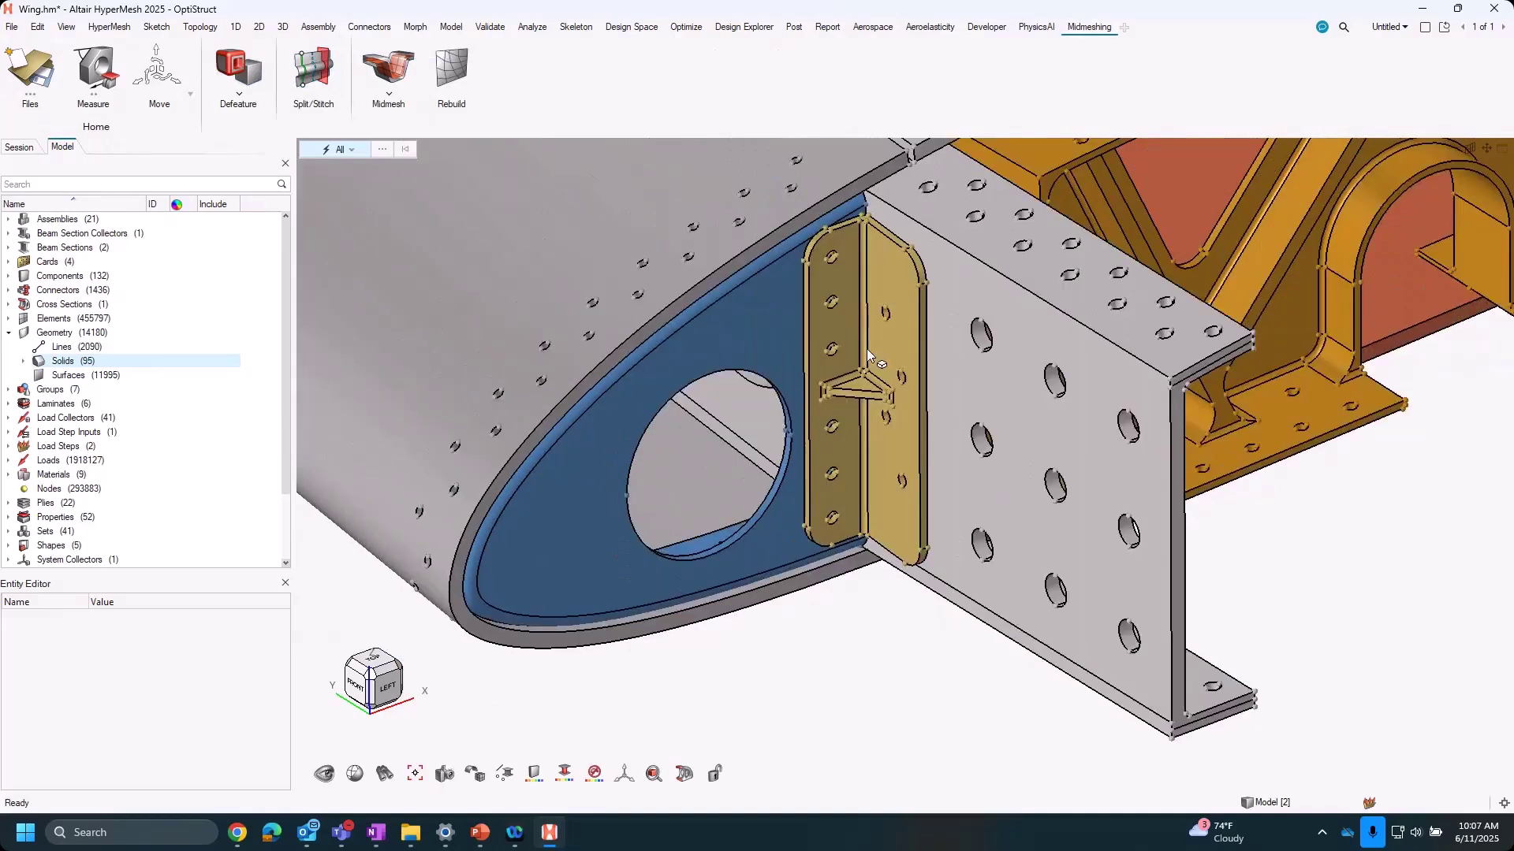
left_click(238, 66)
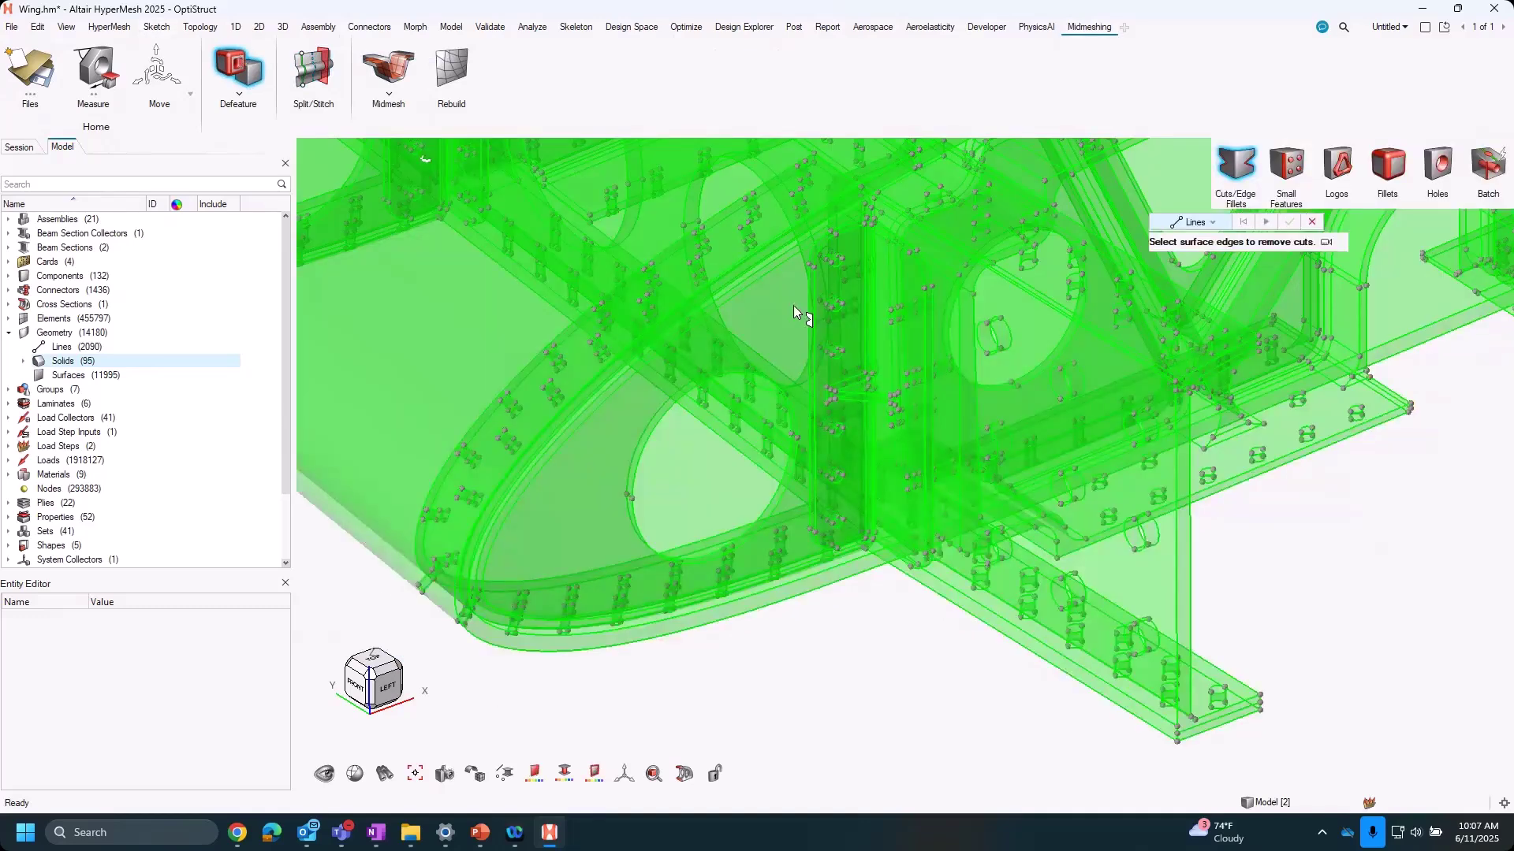
left_click(239, 71)
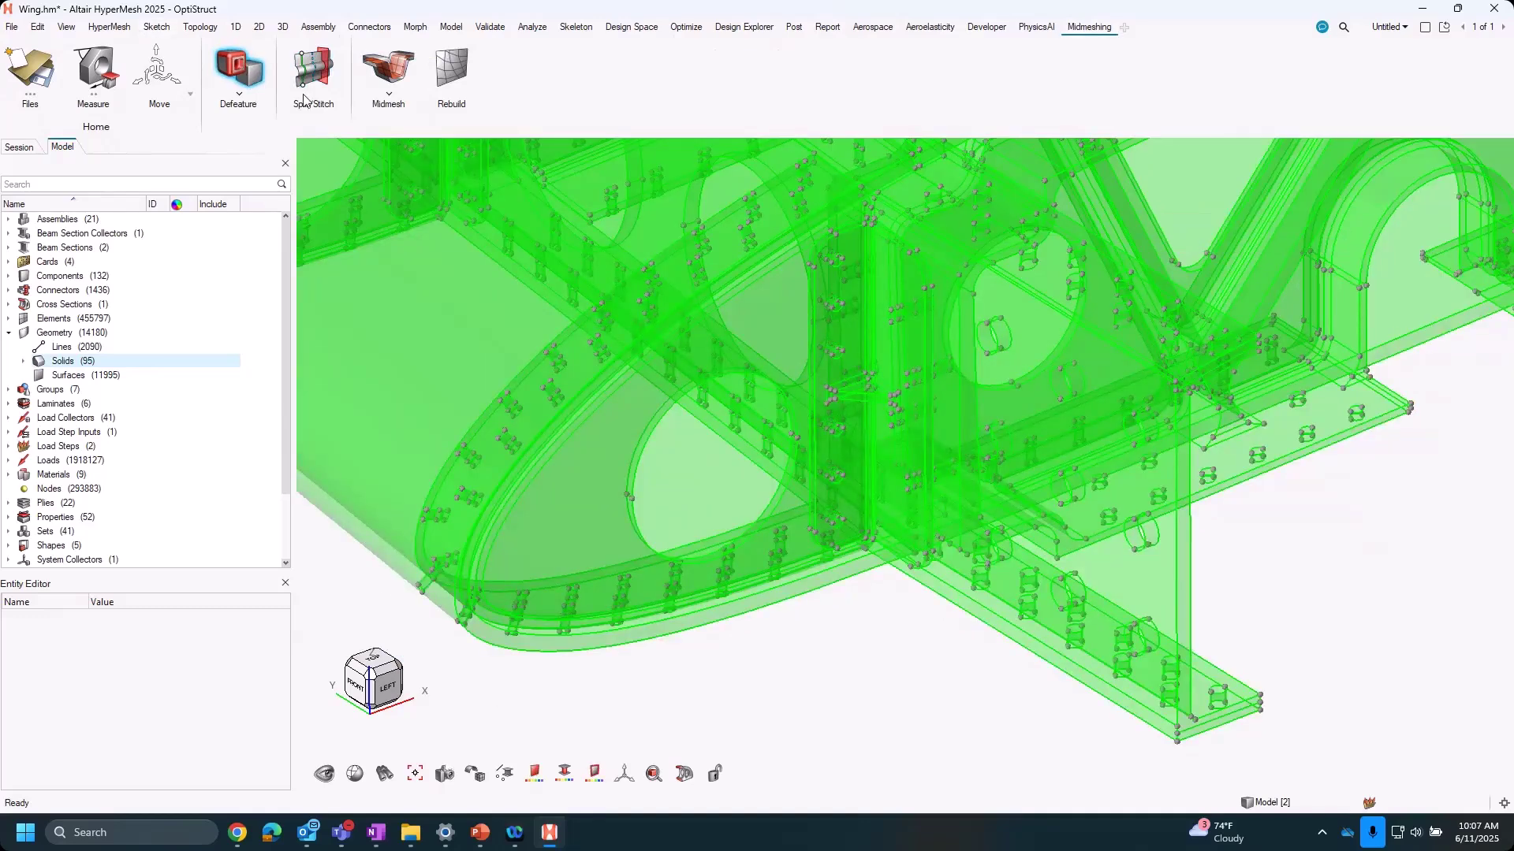
Isolate the Leading_Edge_Fittings_01_Geom component so that only this fitting is displayed.
left_click(839, 344)
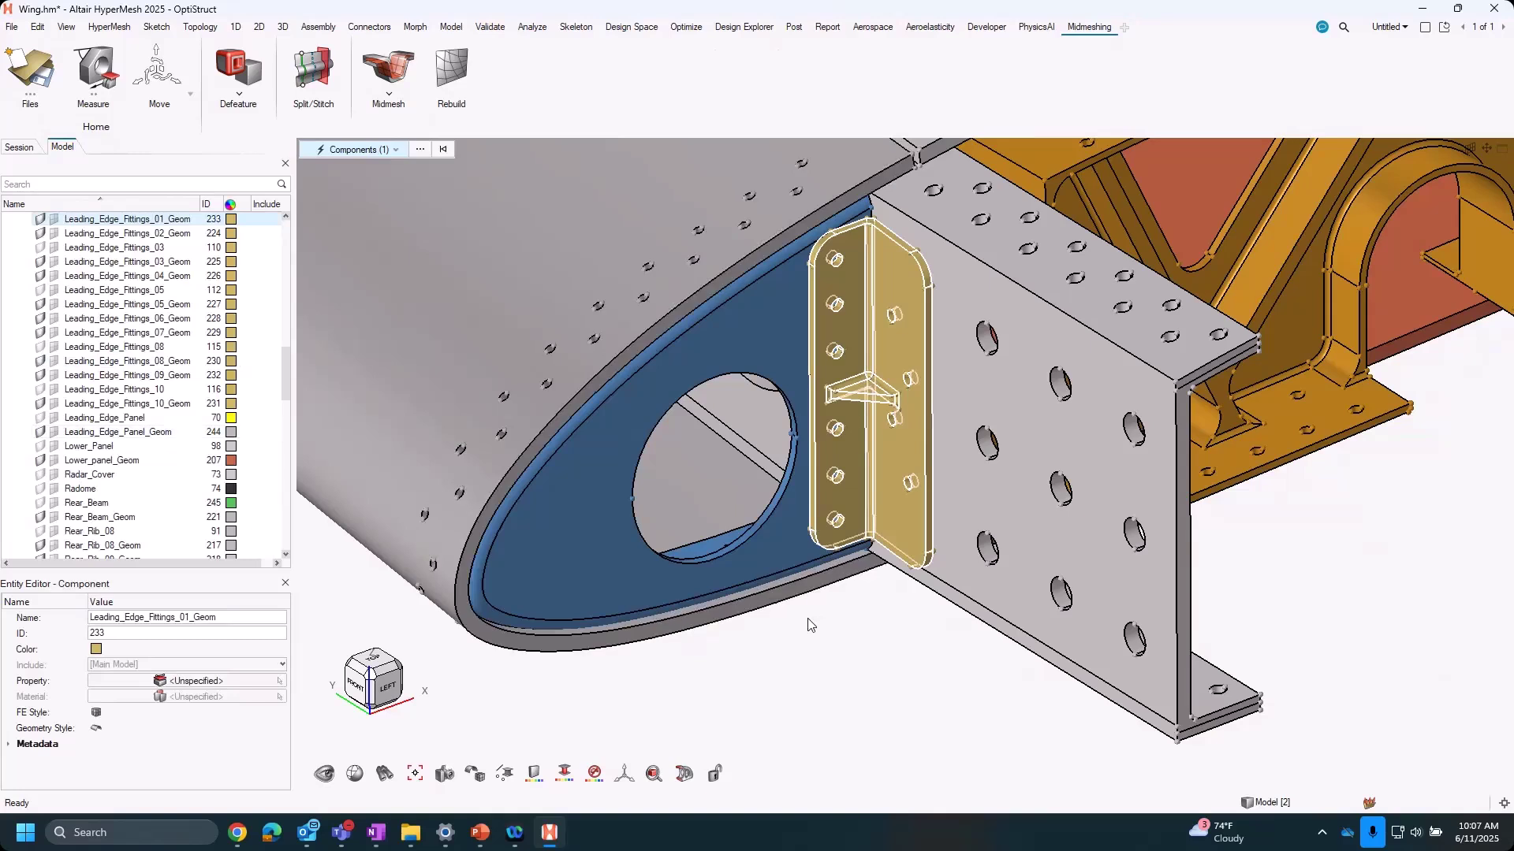
key("i")
left_click(824, 677)
right_click_drag(717, 415, 611, 435)
scroll(625, 448, "up", 3)
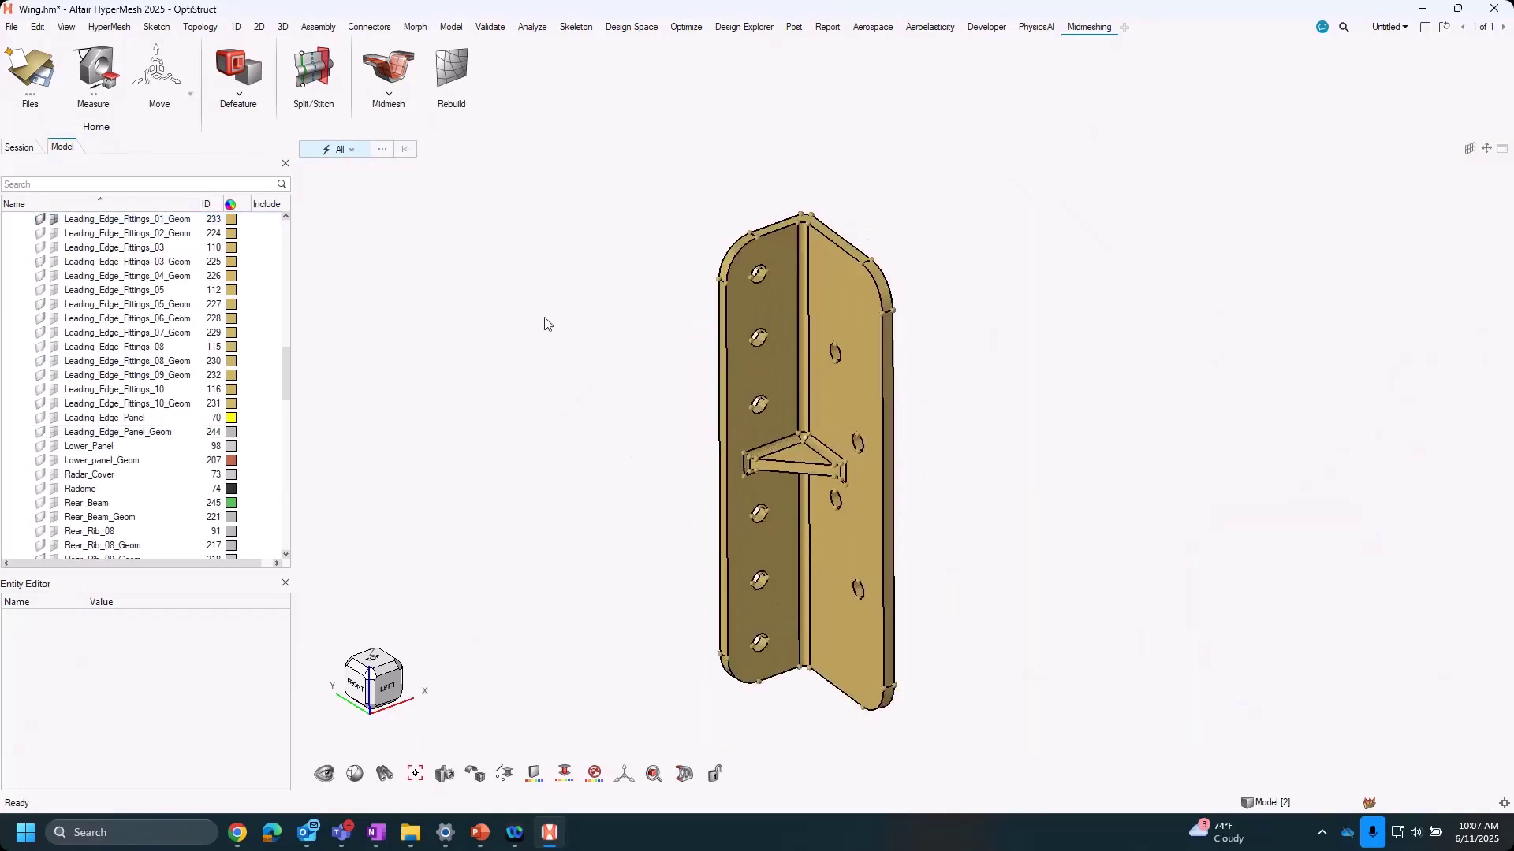
Find all holes in the leading edge fitting with the Defeature Holes tool and remove them.
left_click(238, 71)
left_click(1438, 163)
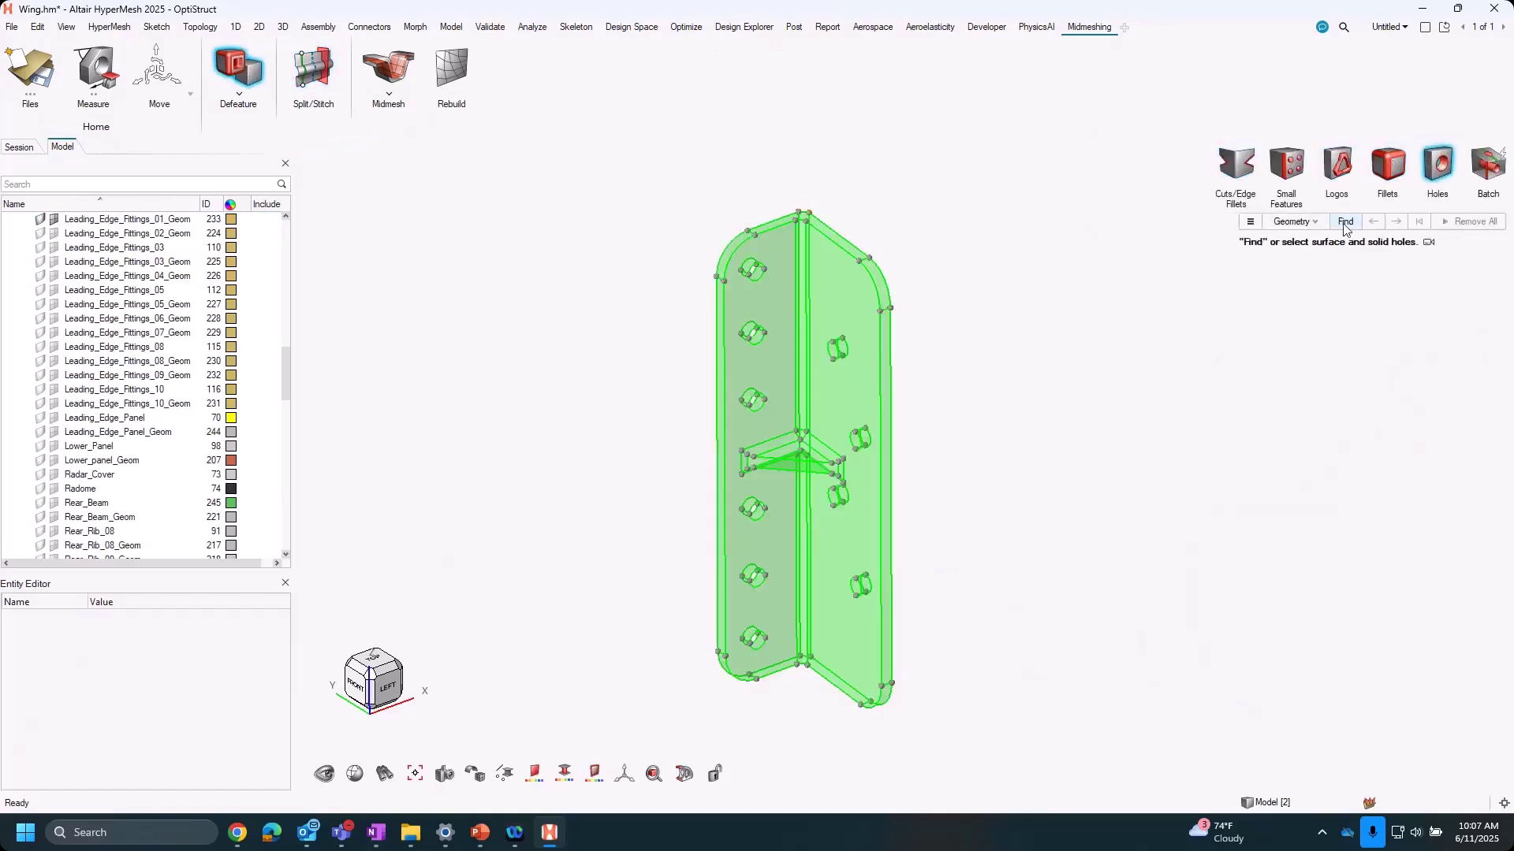
left_click(1345, 223)
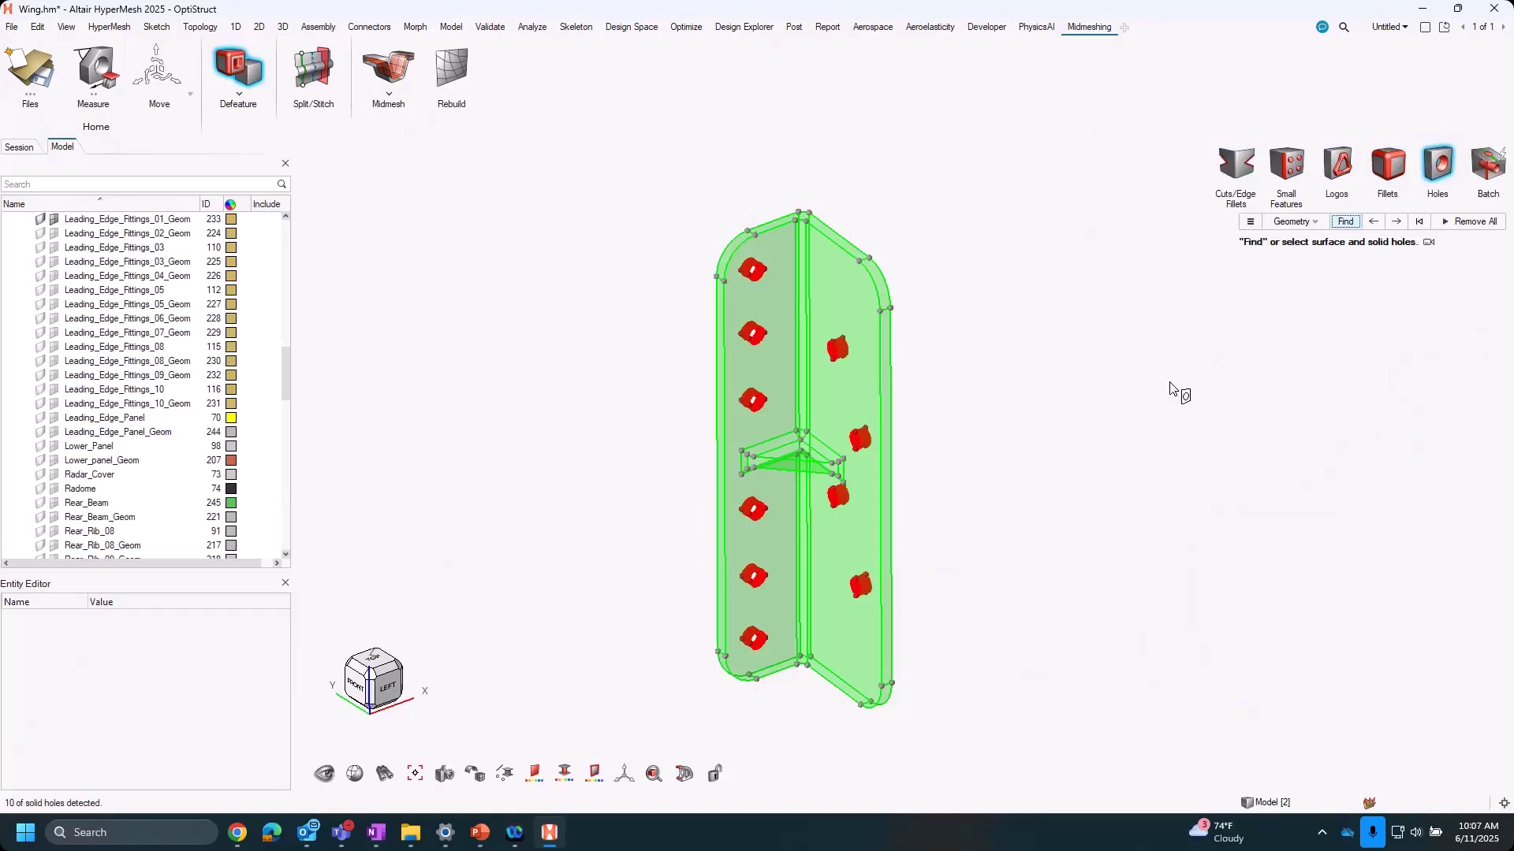
left_click(1468, 223)
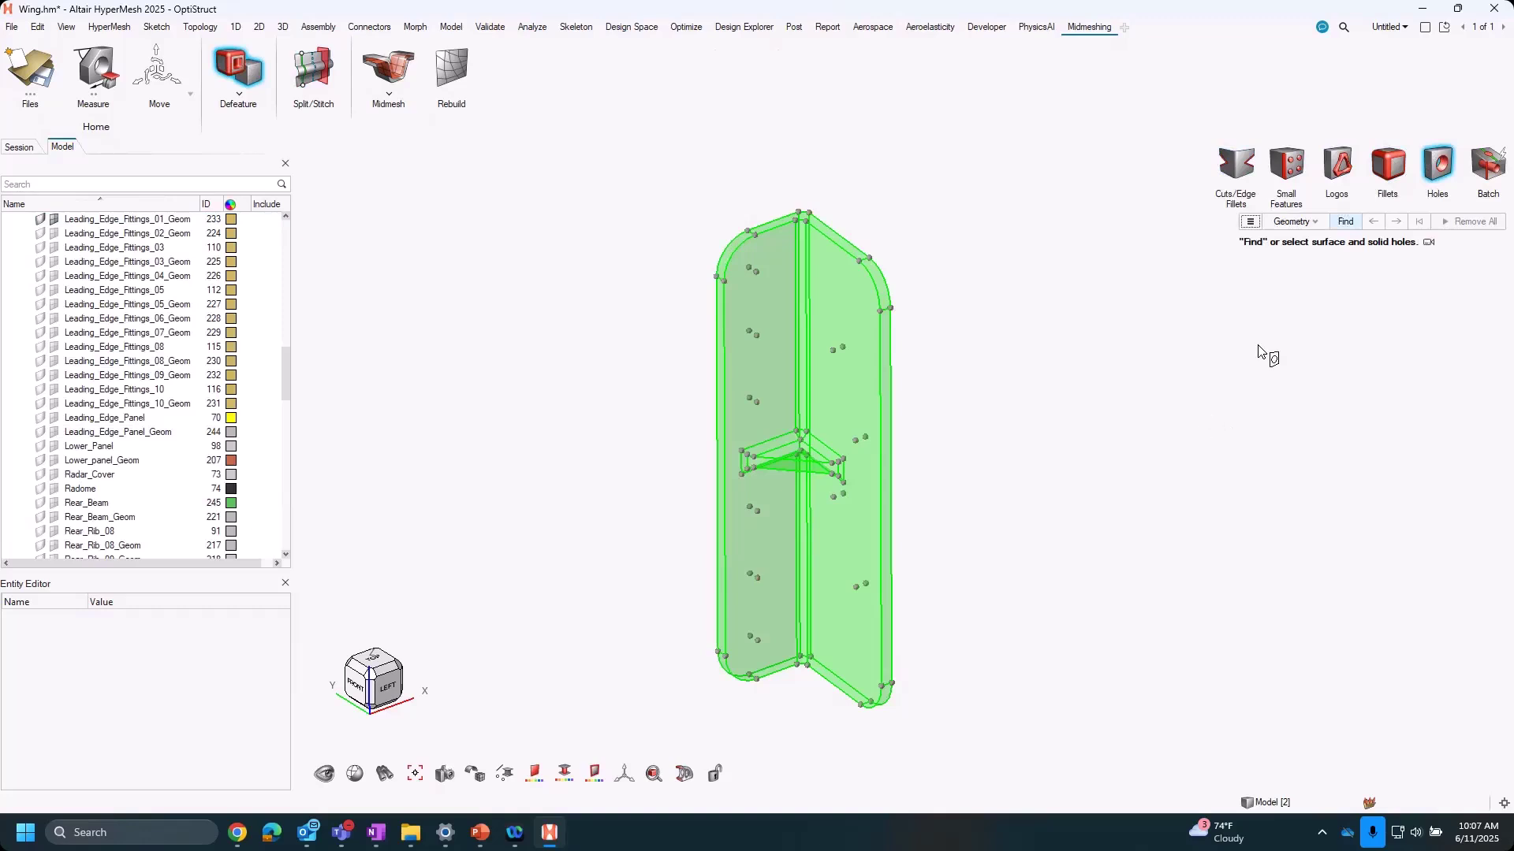
left_click(233, 75)
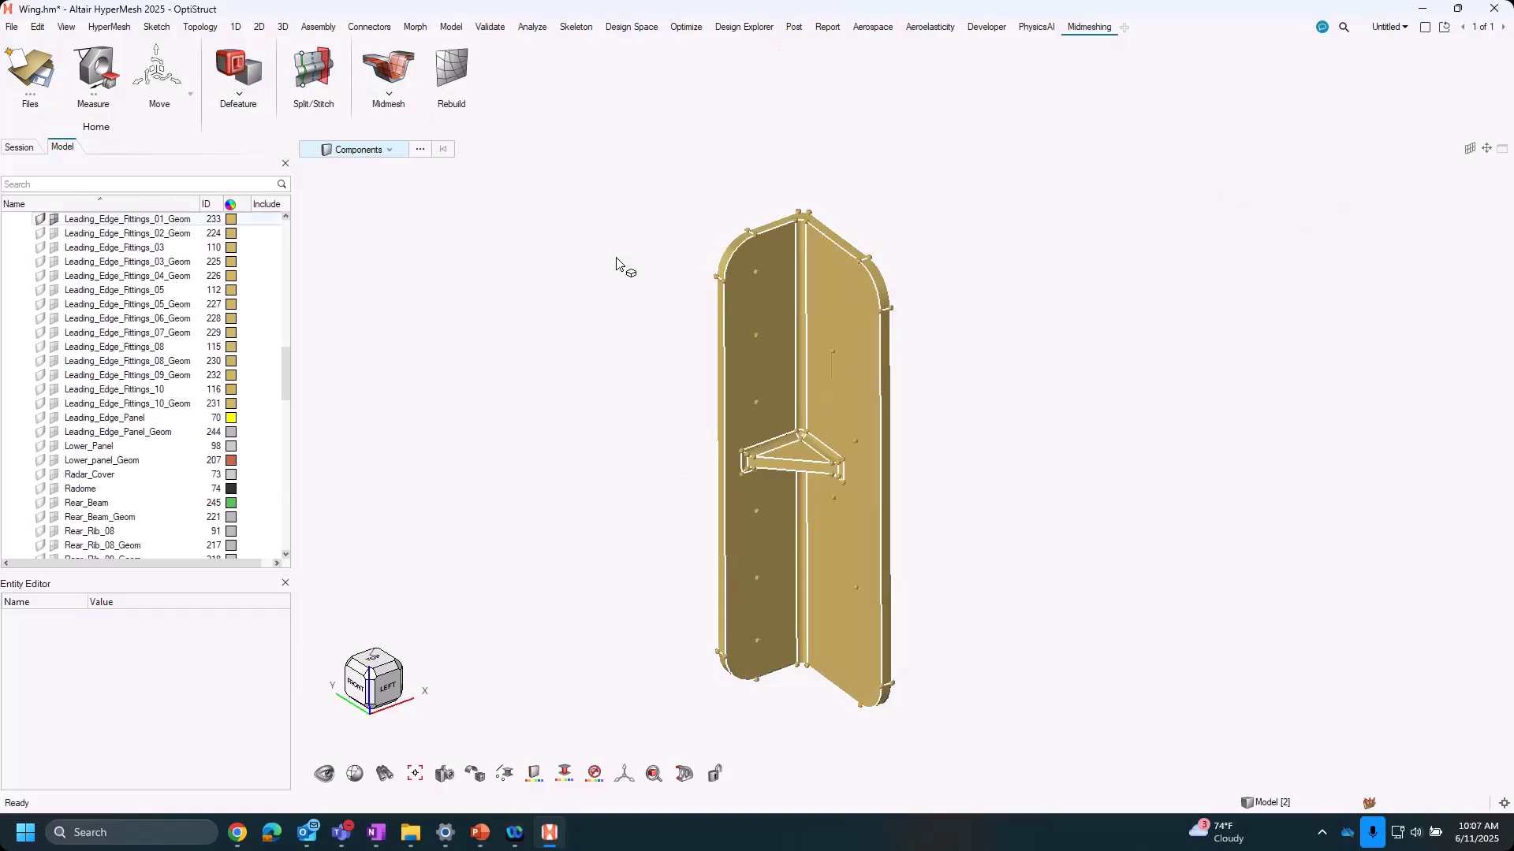
Examine the automatic Midmesh options, including the element types and the advanced settings.
left_click(388, 69)
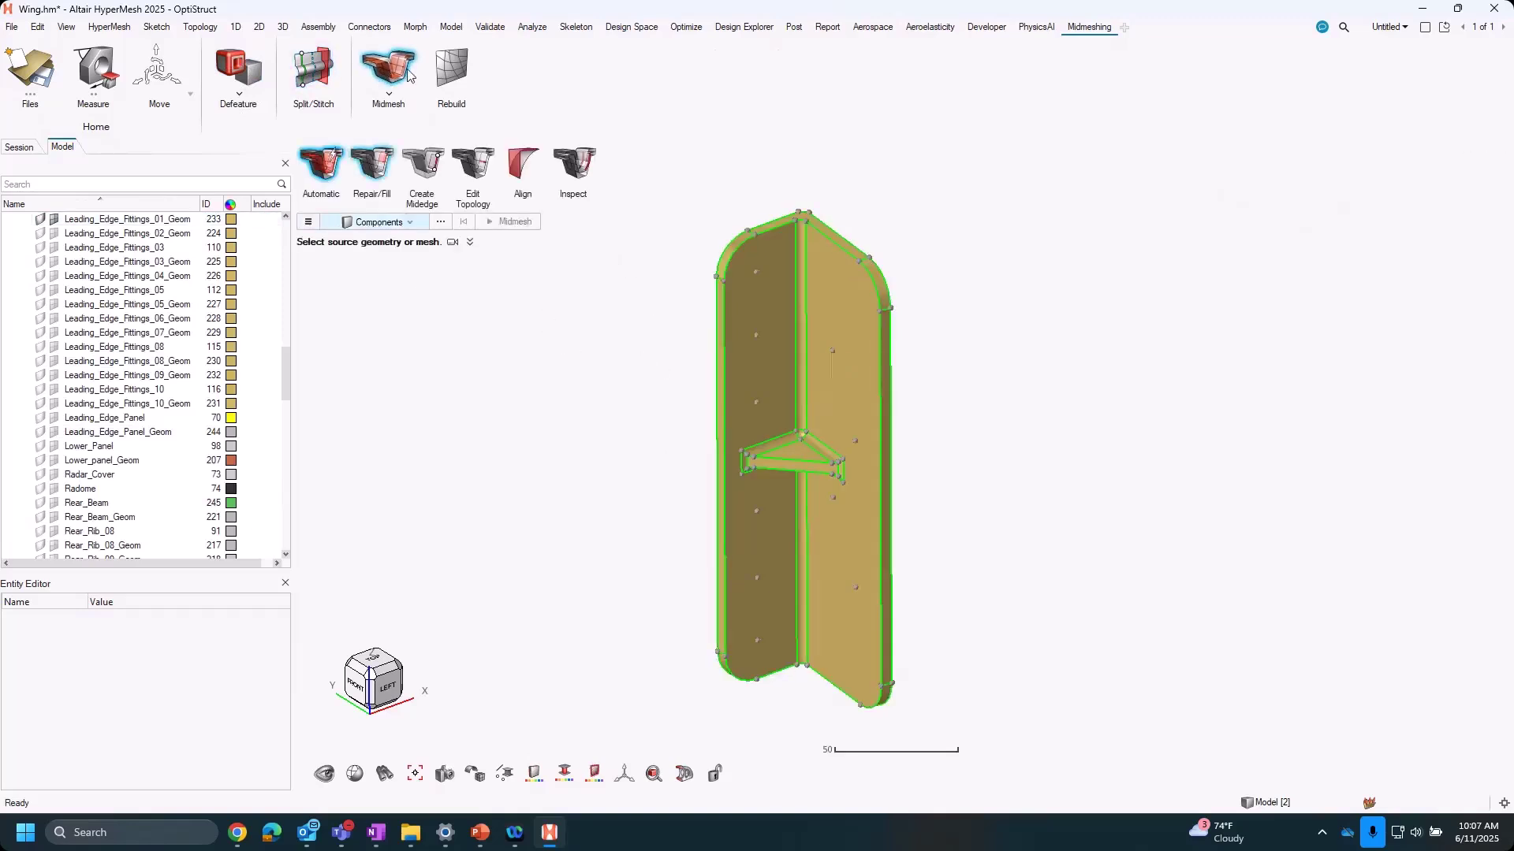
left_click(308, 223)
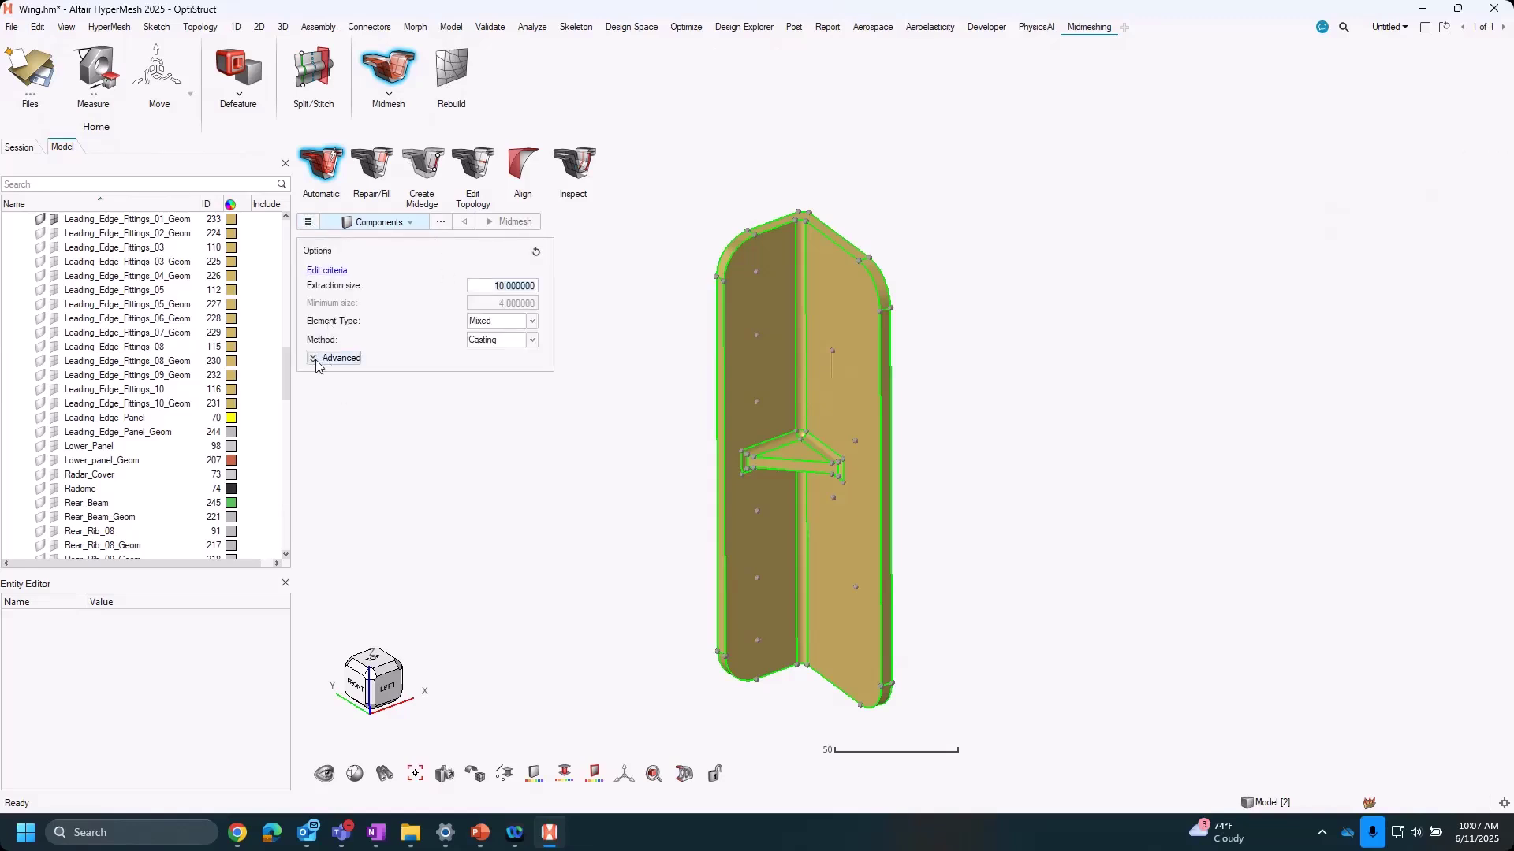
left_click(327, 363)
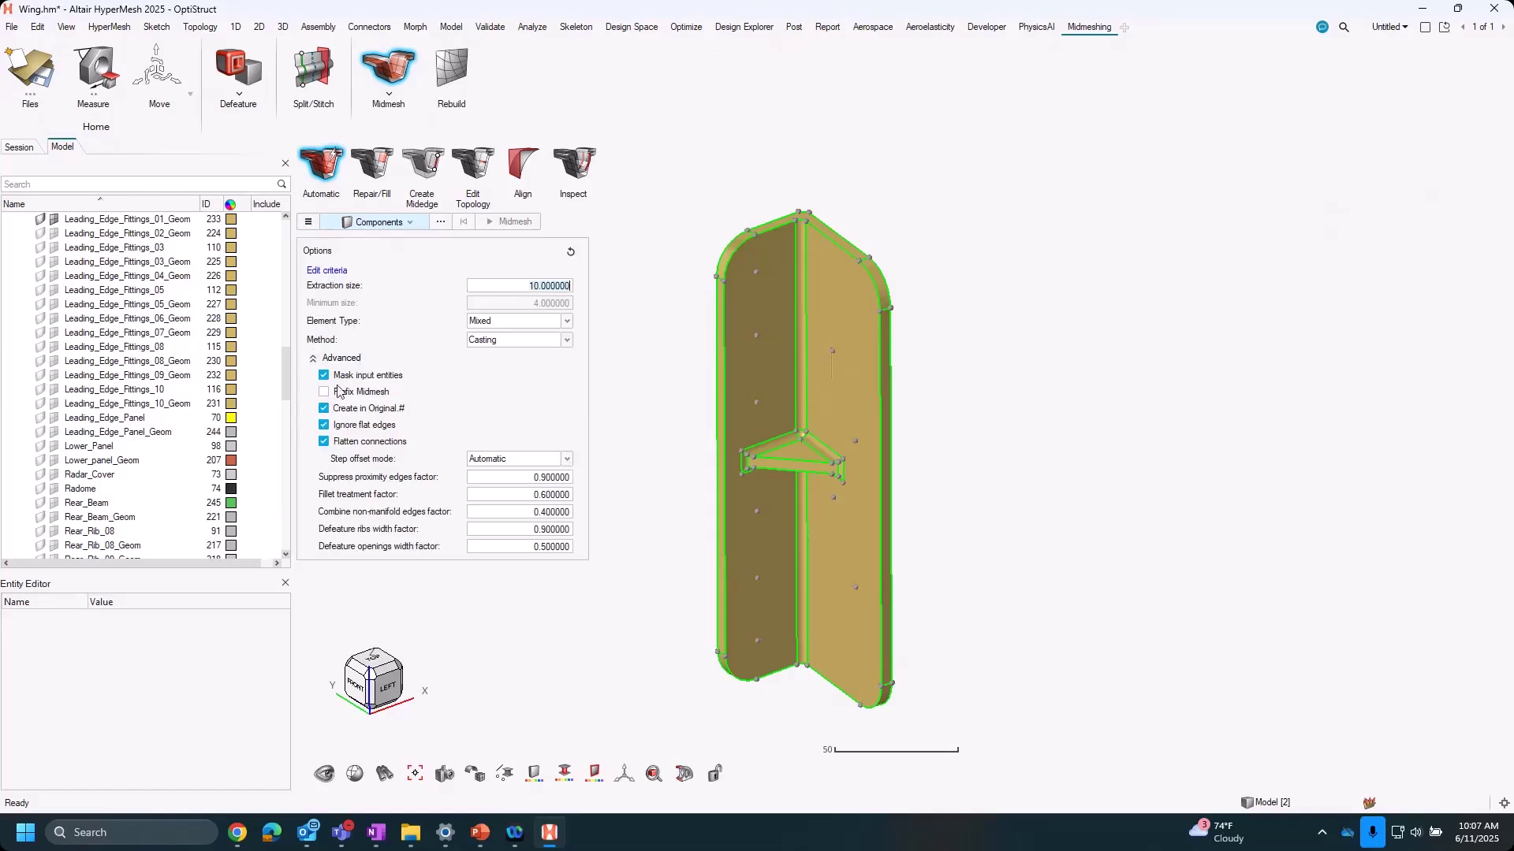
left_click(497, 323)
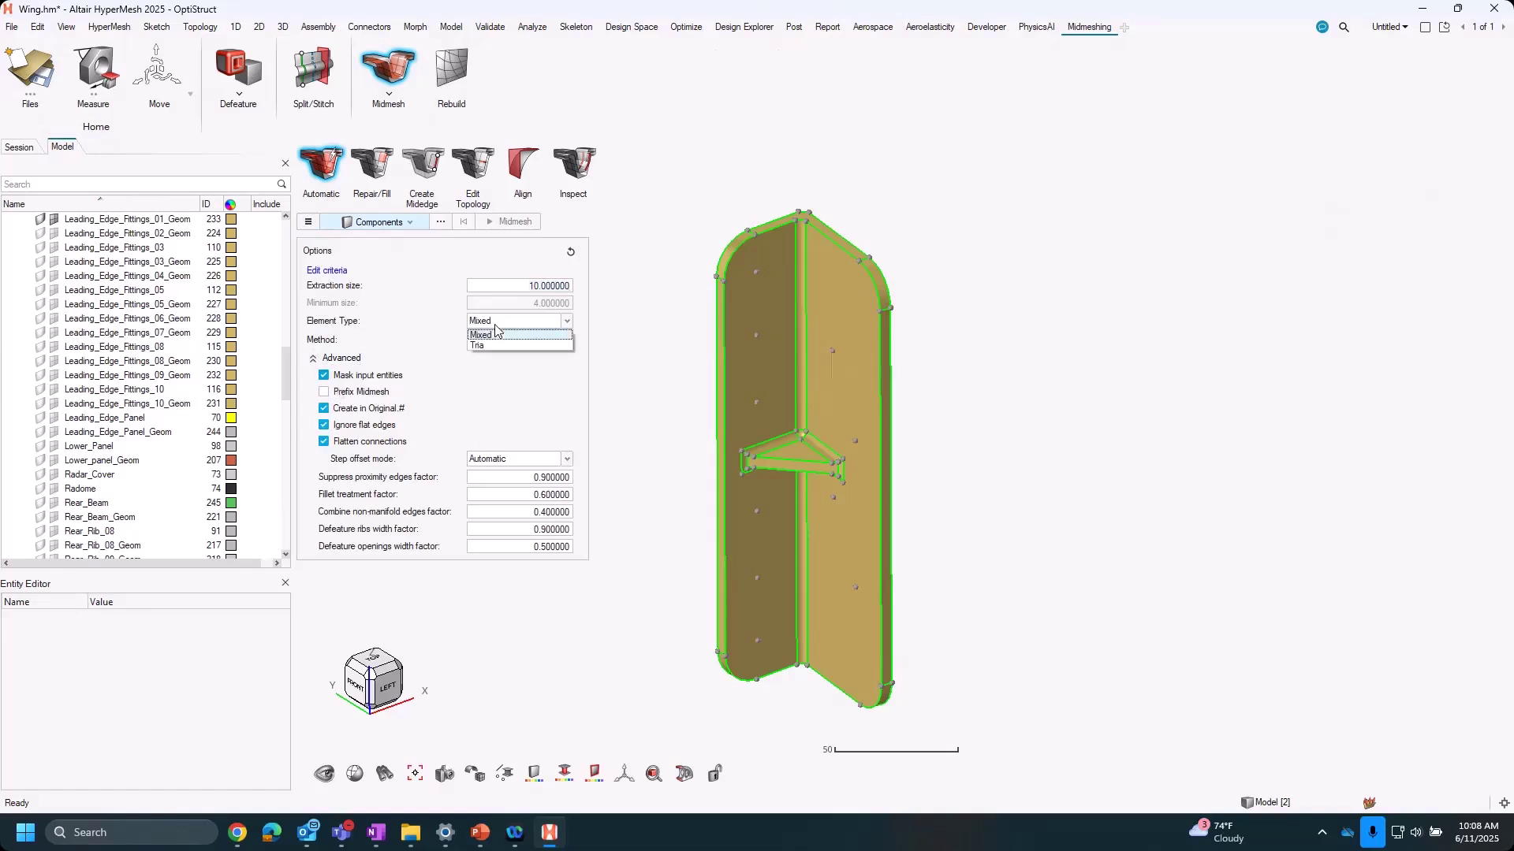
left_click(495, 335)
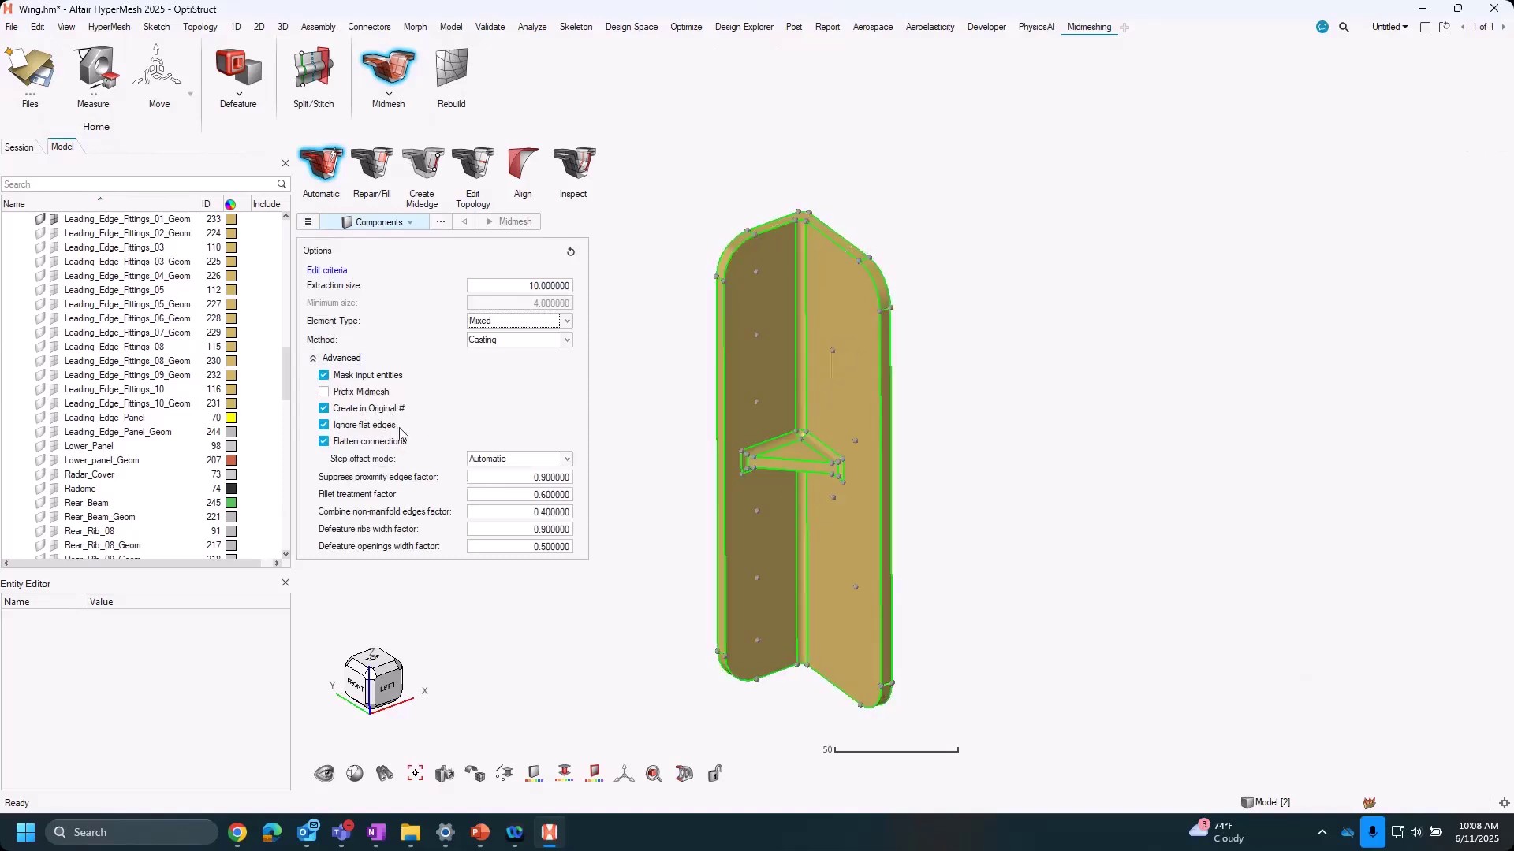
left_click(387, 83)
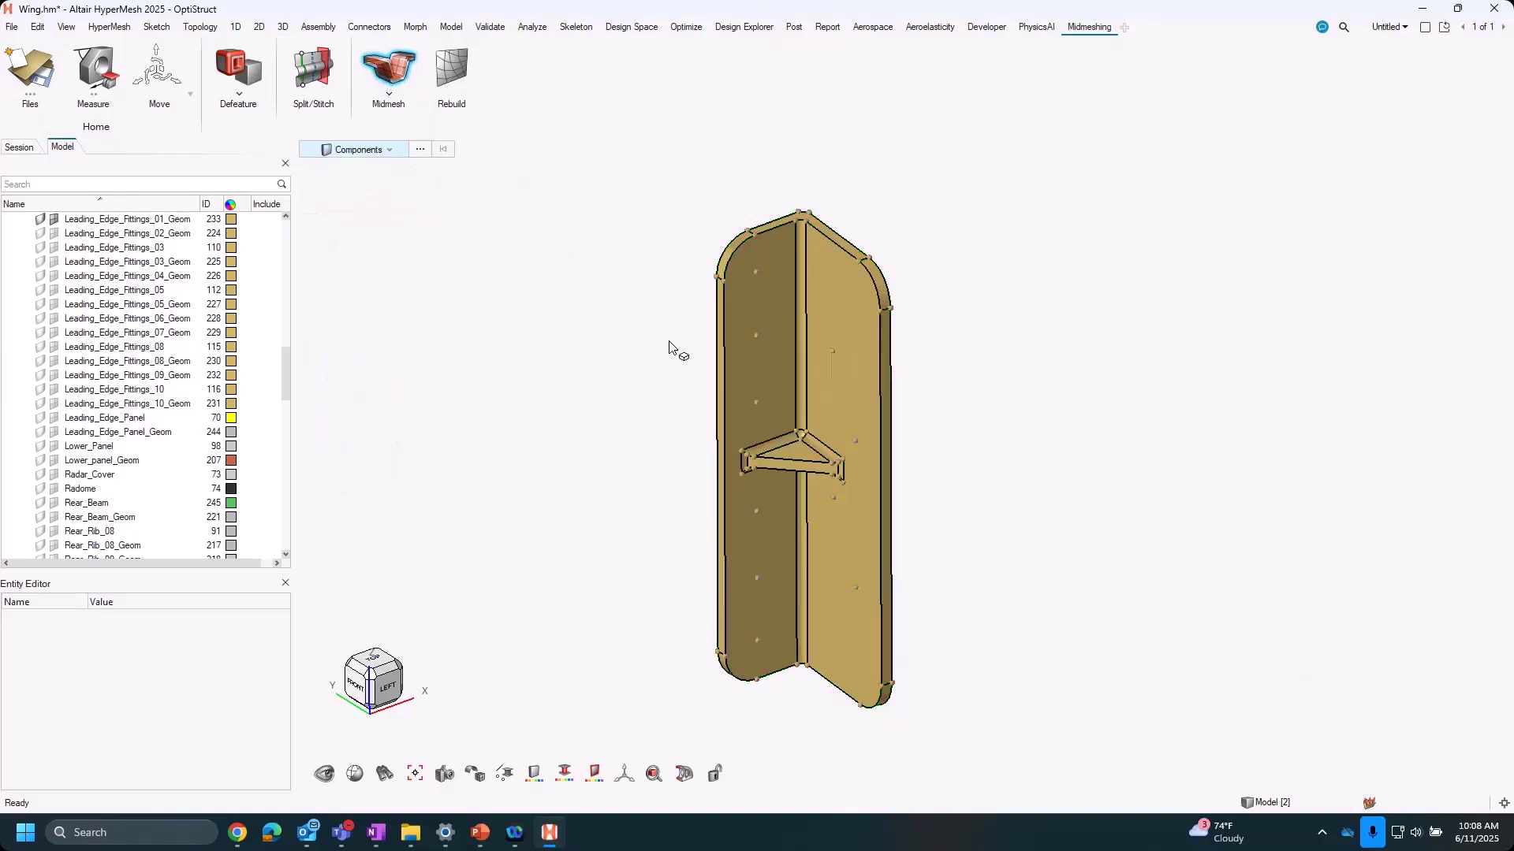
Make the Leading_Edge_Fittings_01_Geom component the current component.
left_click(764, 357)
right_click(763, 355)
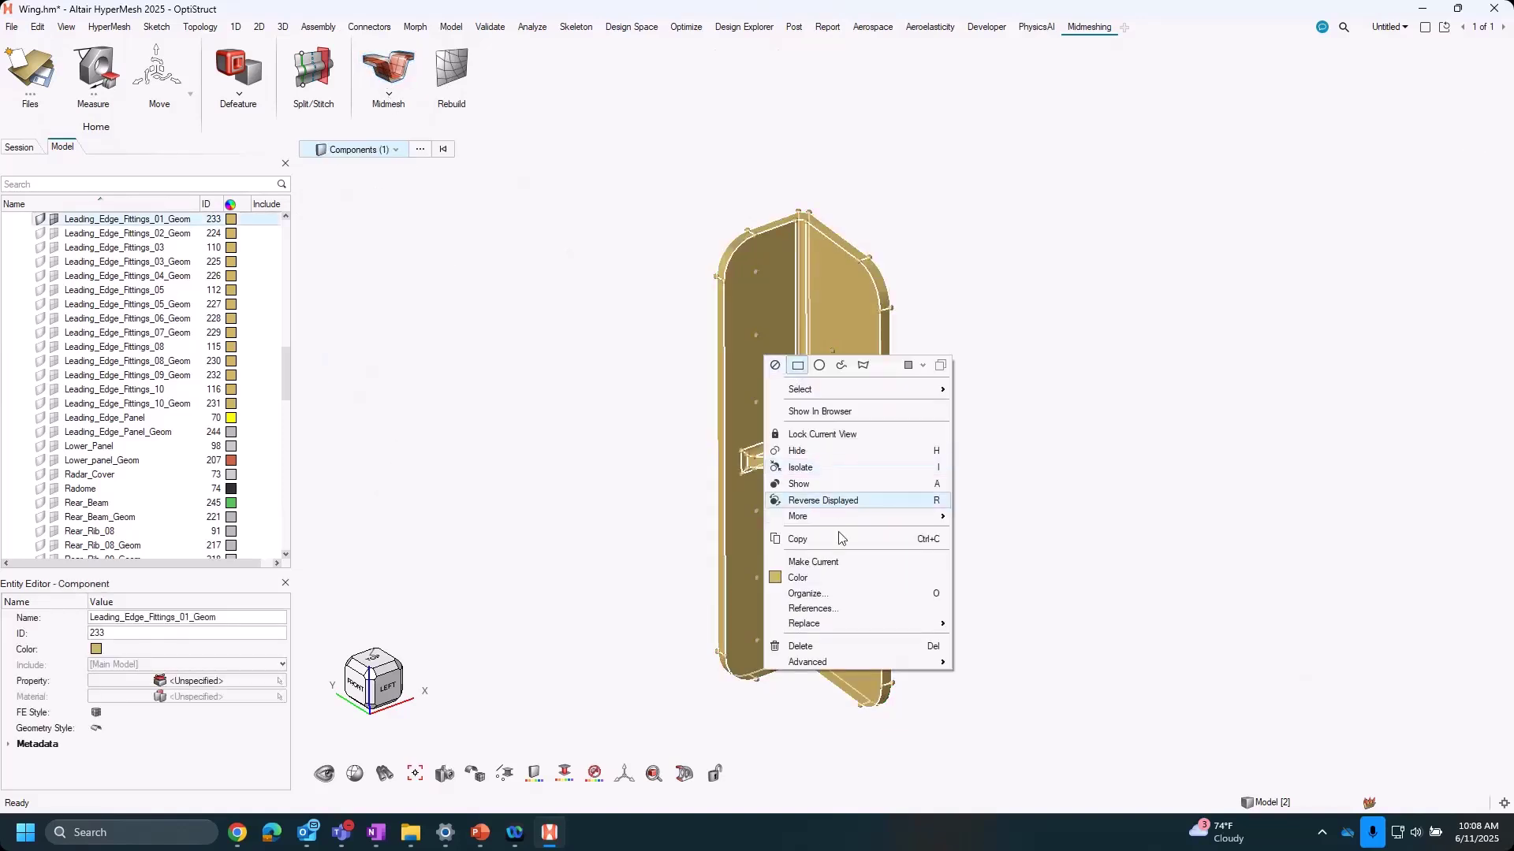
key("Return")
left_click(514, 315)
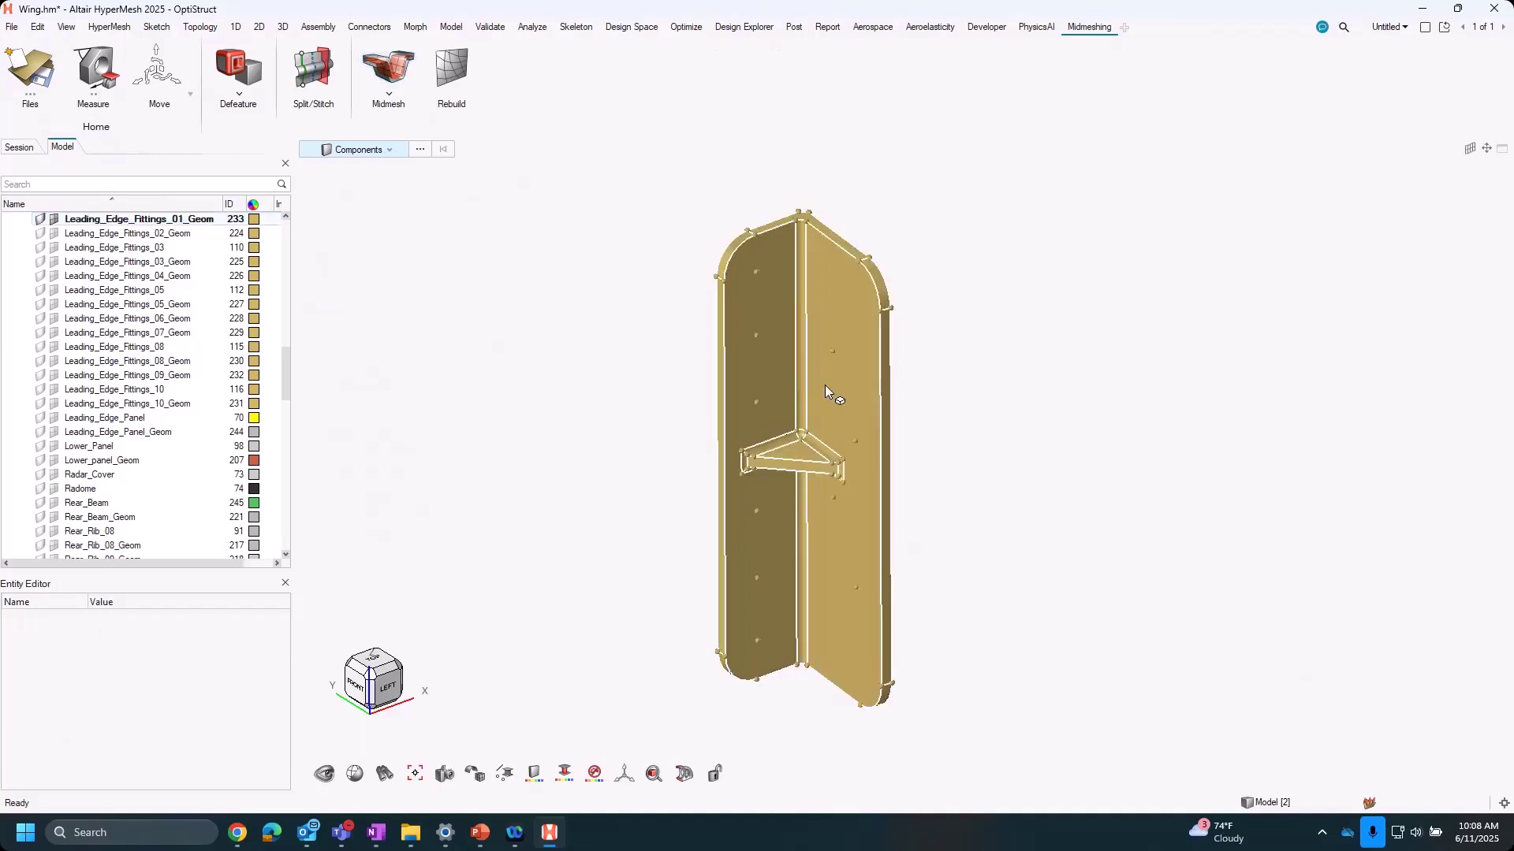
Turn off creating the midmesh in the original component in the automatic Midmesh advanced options.
left_click(368, 85)
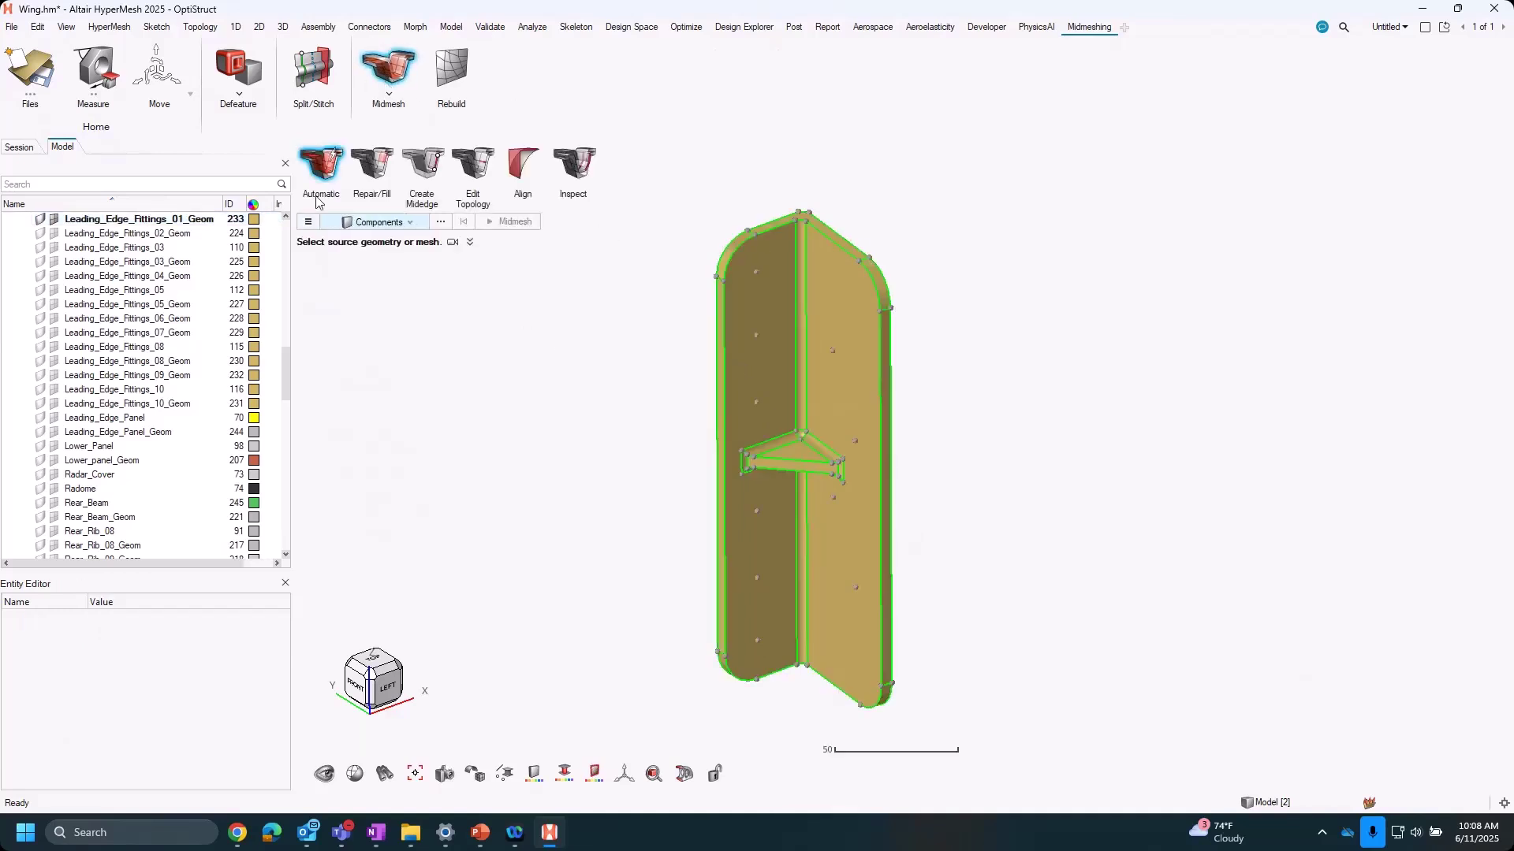
left_click(312, 225)
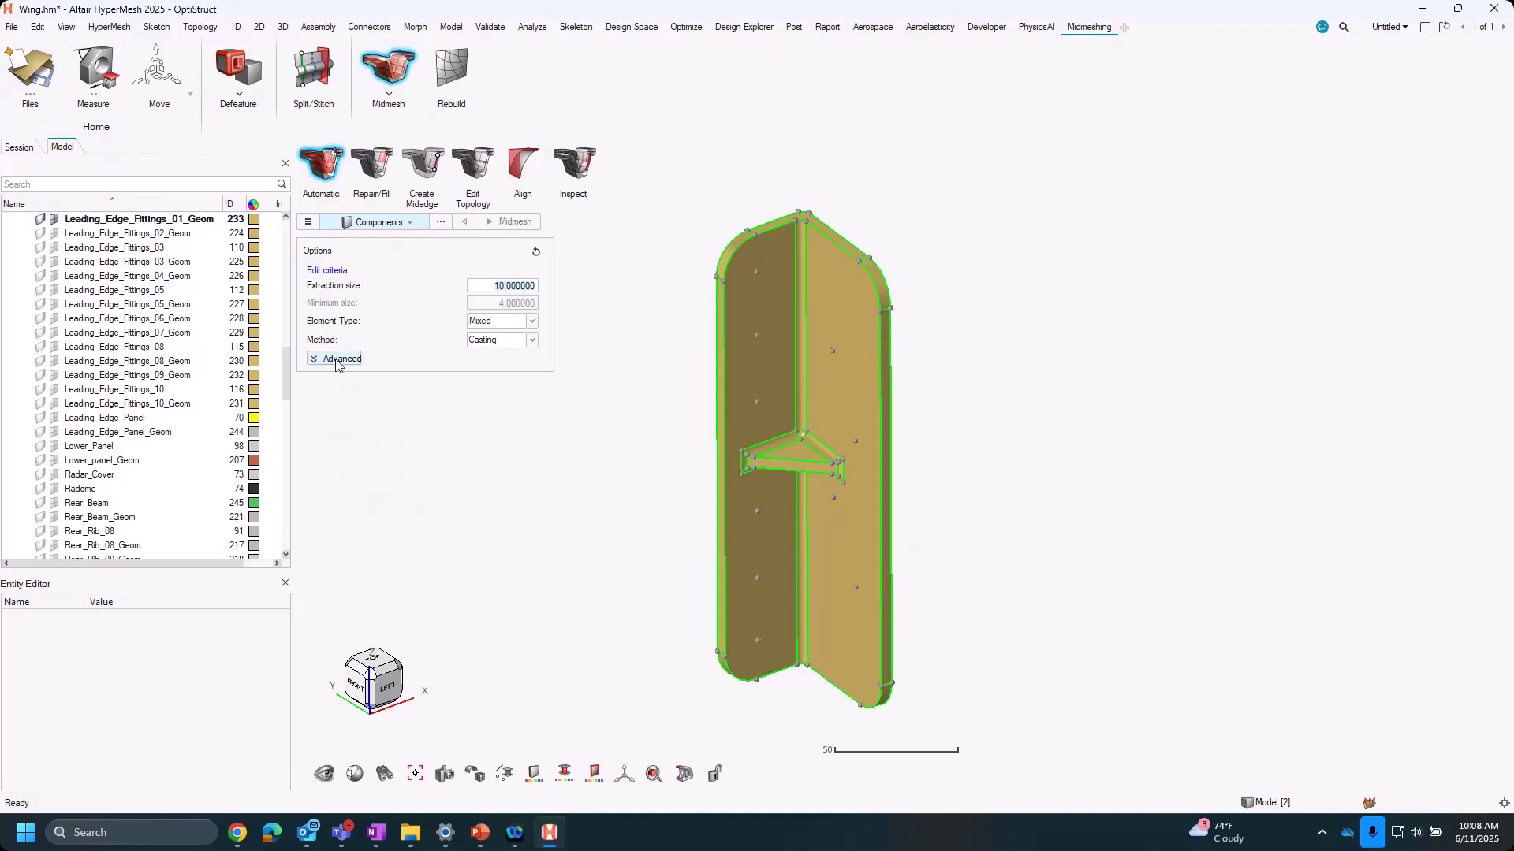
left_click(339, 359)
left_click(373, 410)
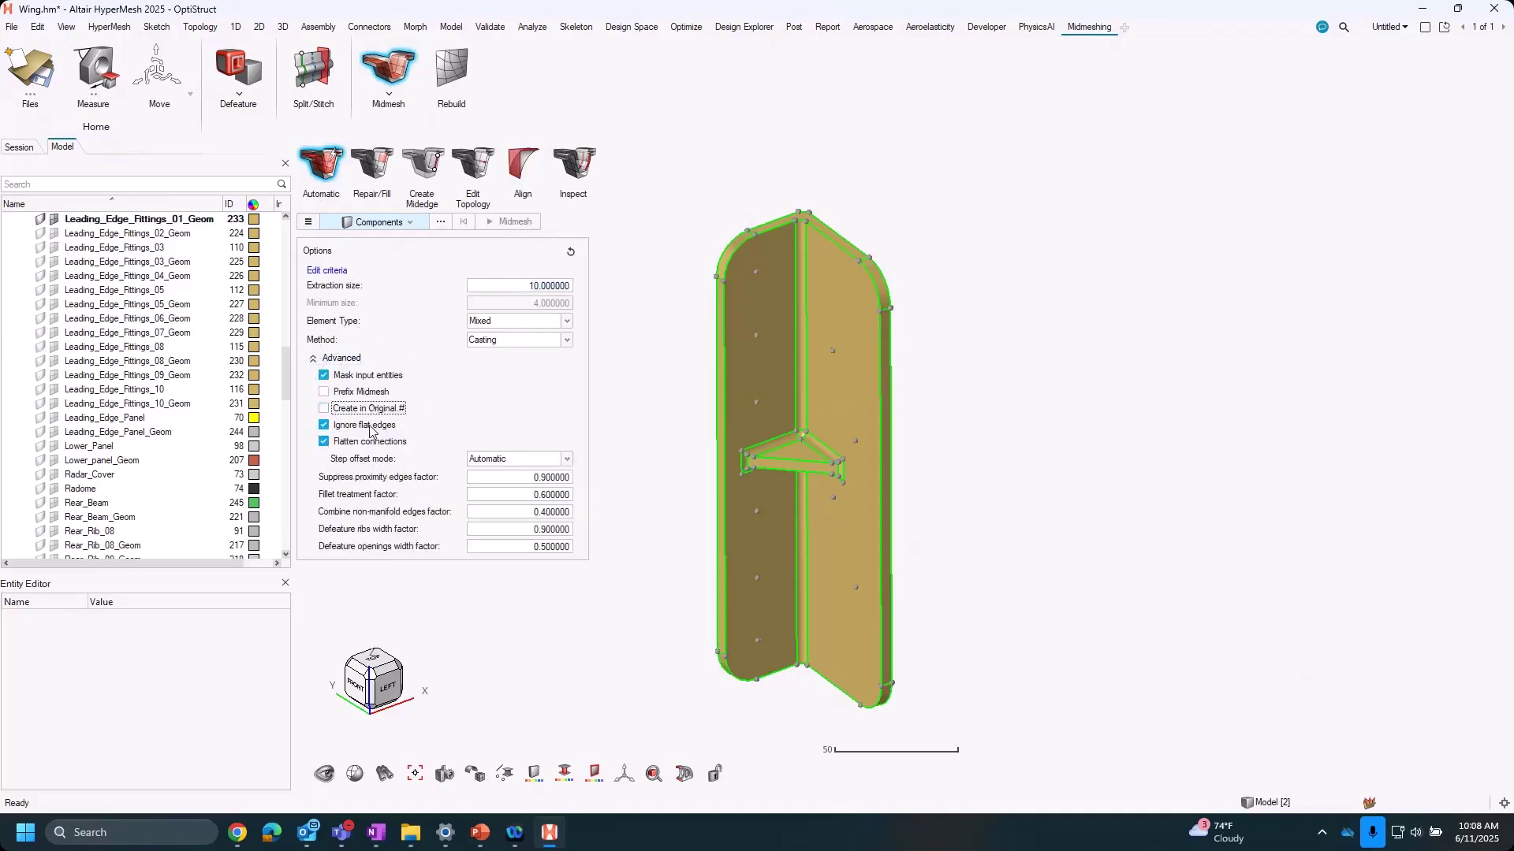
Switch the Midmesh selection to solids and midmesh the leading edge fitting solid with an extraction size of 10.
left_click(662, 325)
left_click(755, 396)
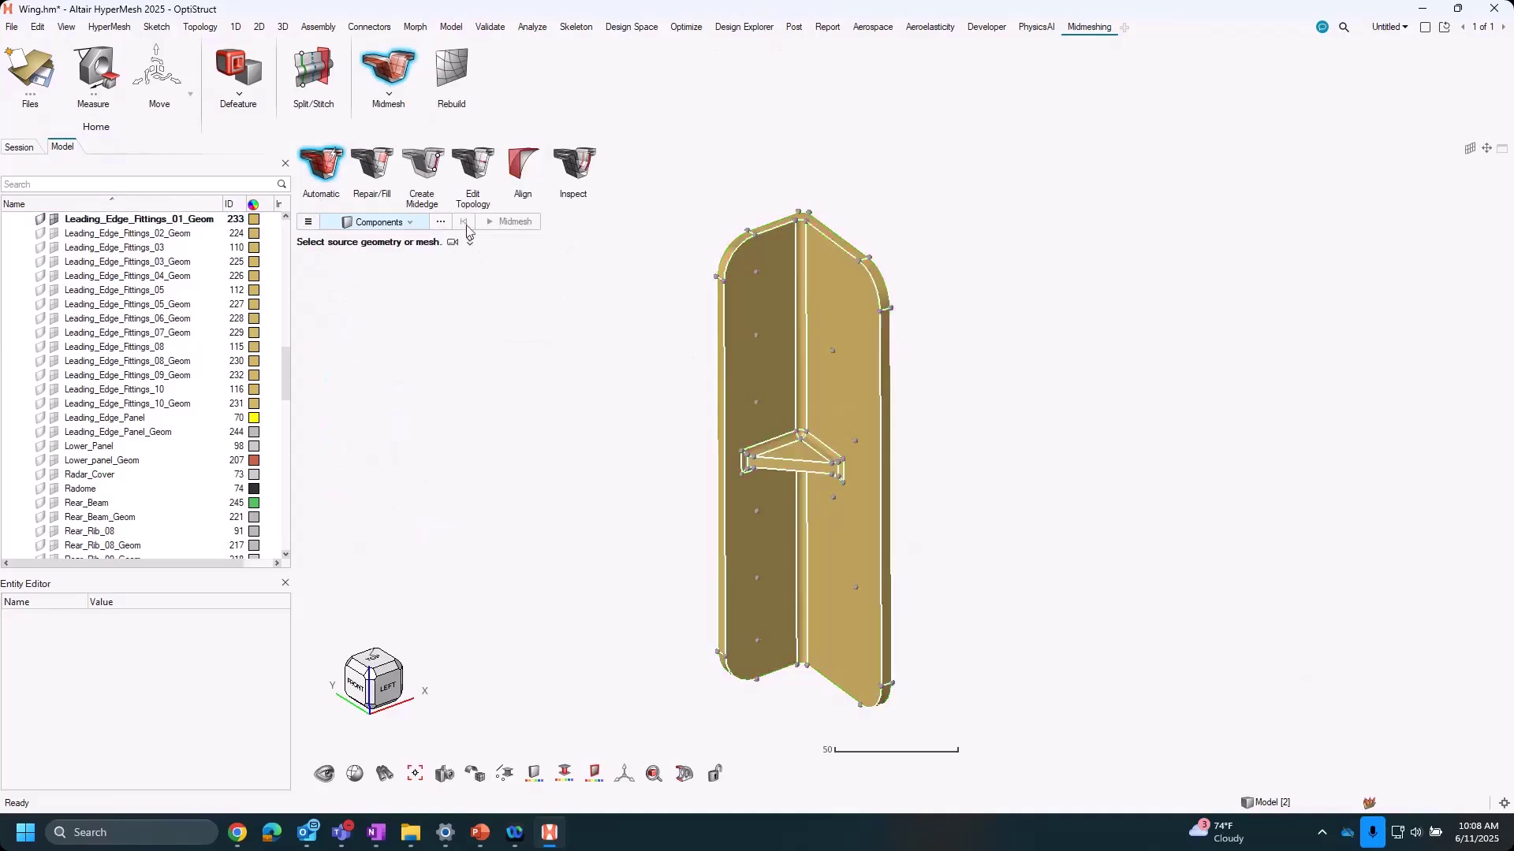
left_click(378, 222)
left_click(357, 270)
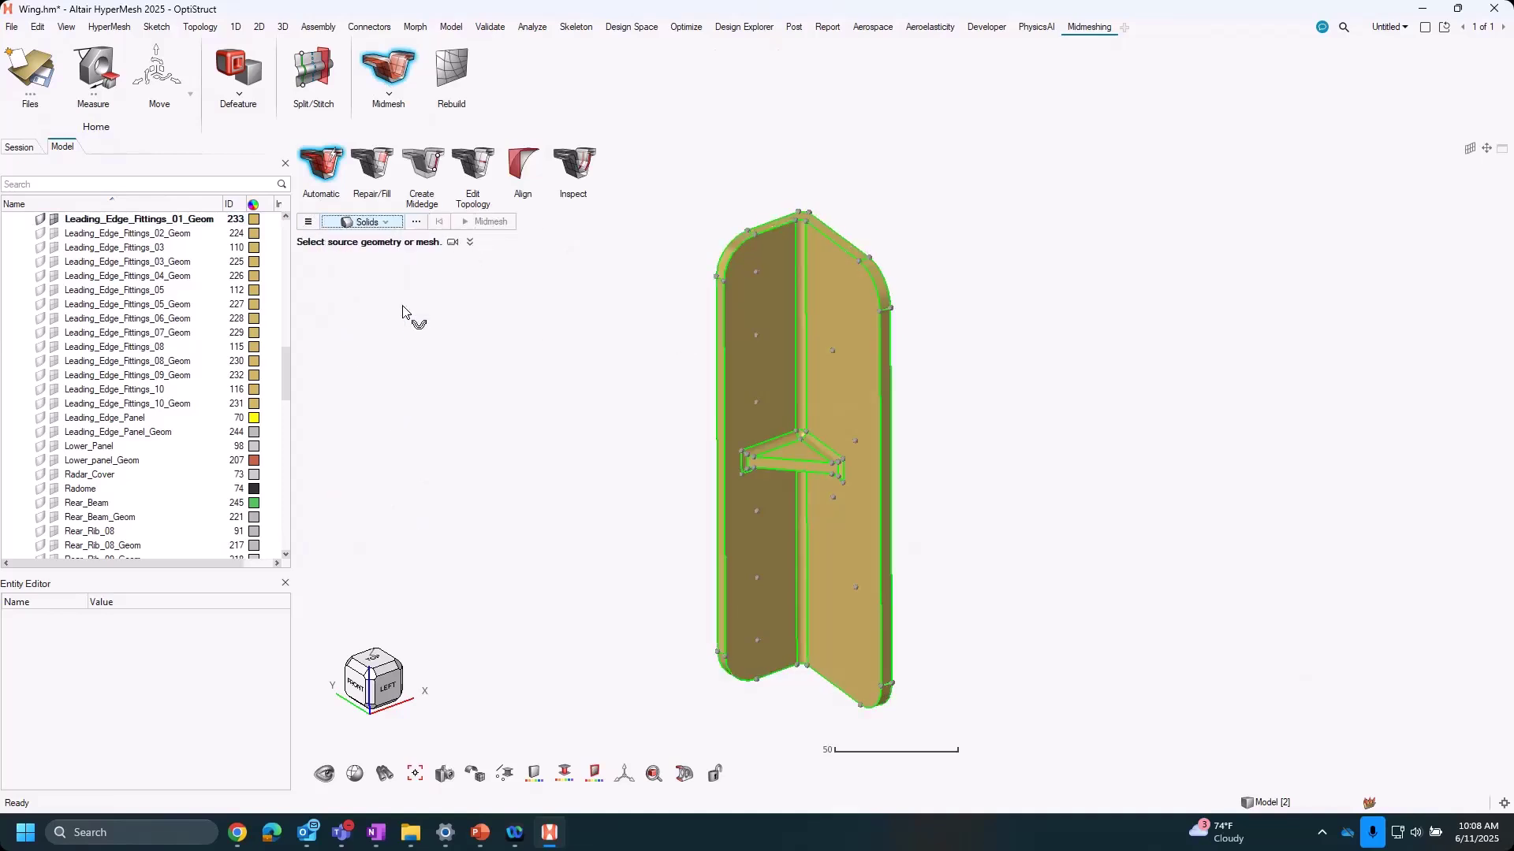
left_click(804, 321)
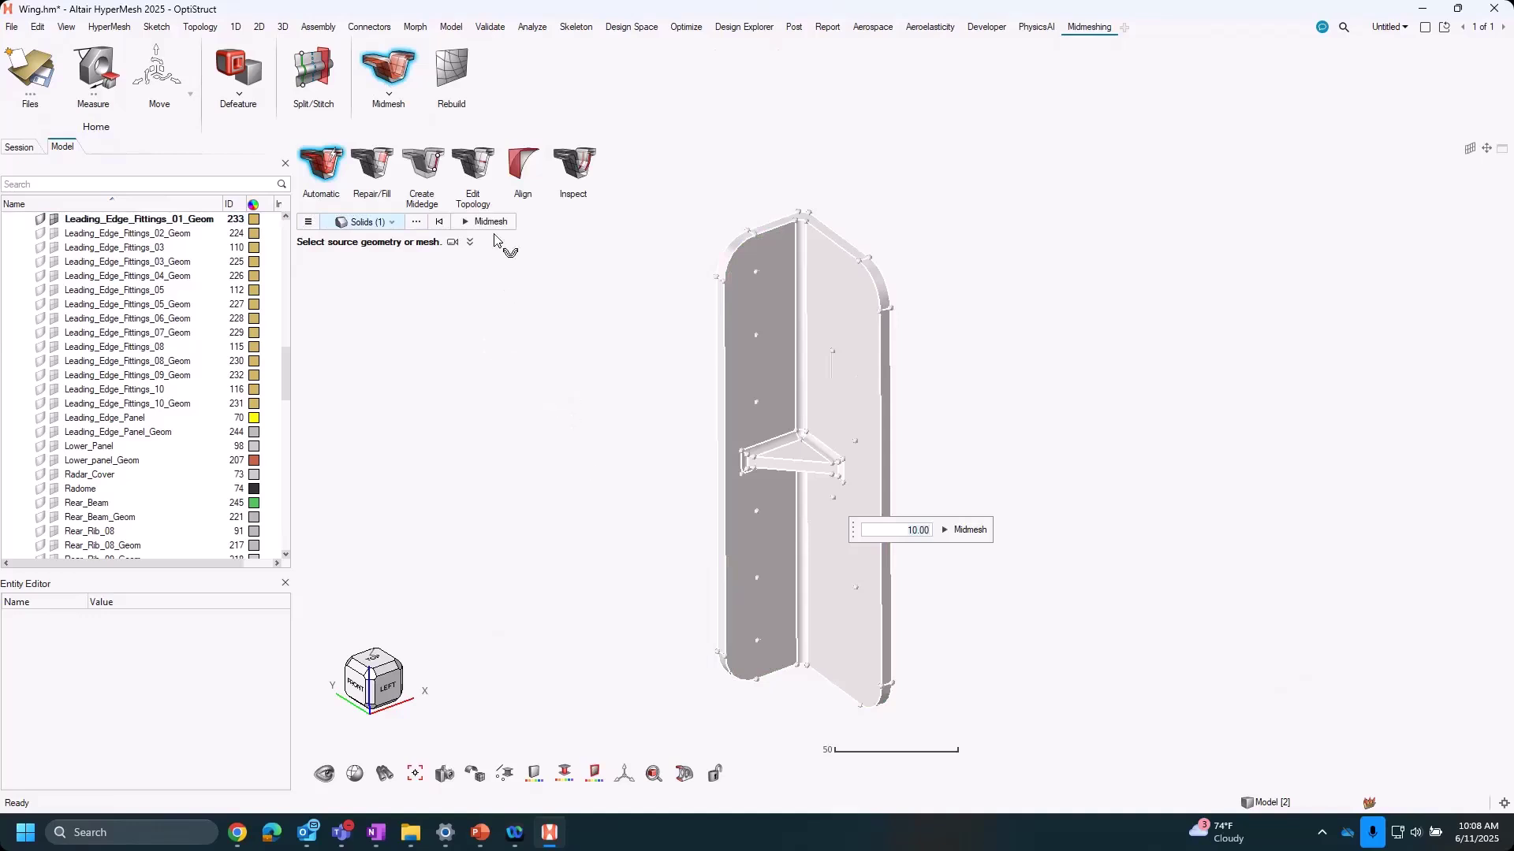
middle_click(597, 480)
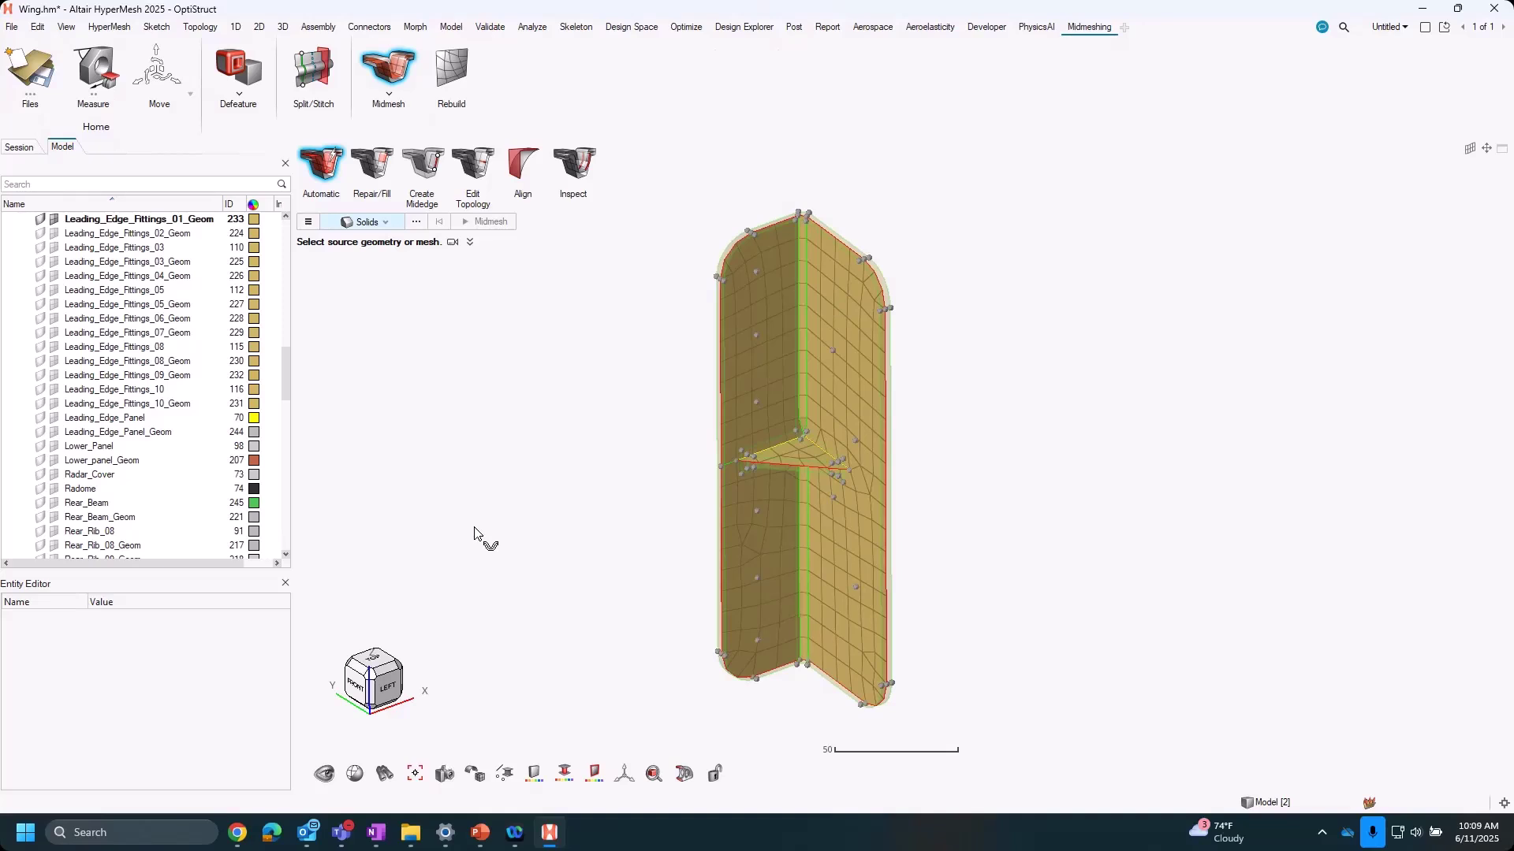
key("Escape")
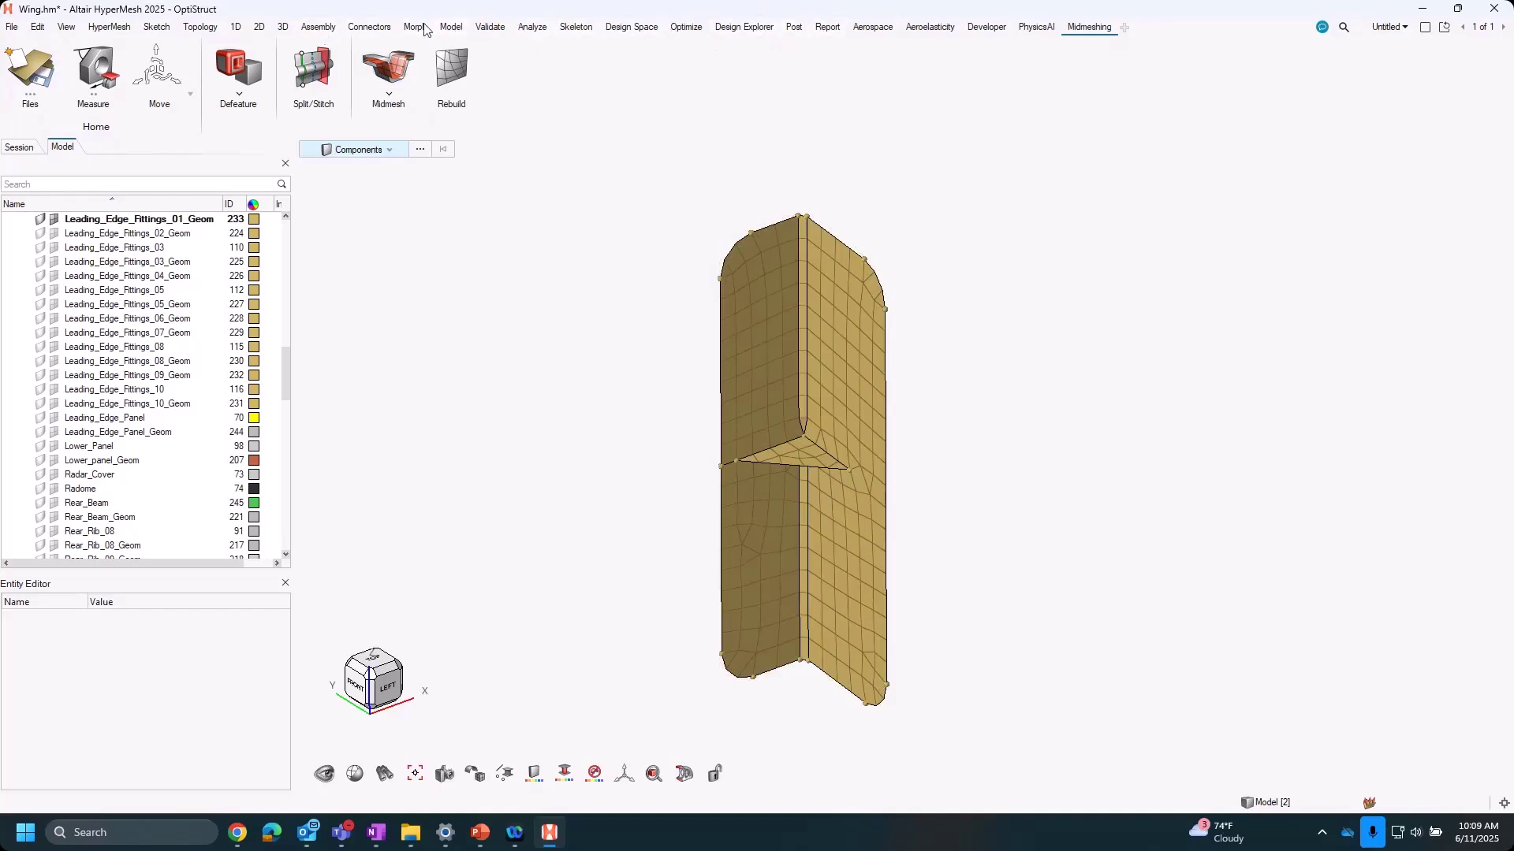
Examine the mesh representations that can be created for the Model assembly in the Part browser.
left_click(318, 28)
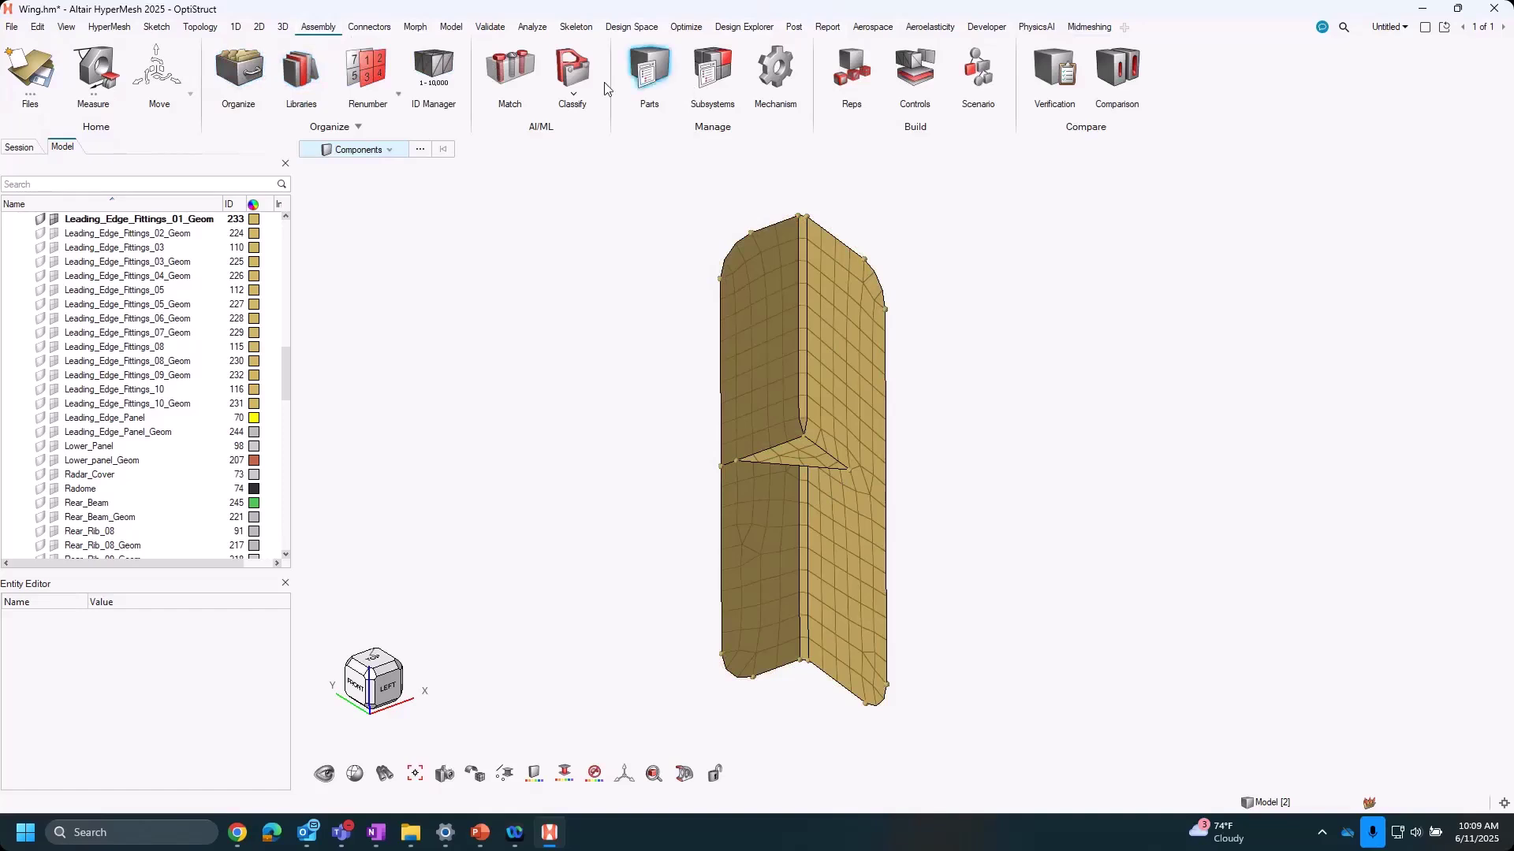
left_click(647, 75)
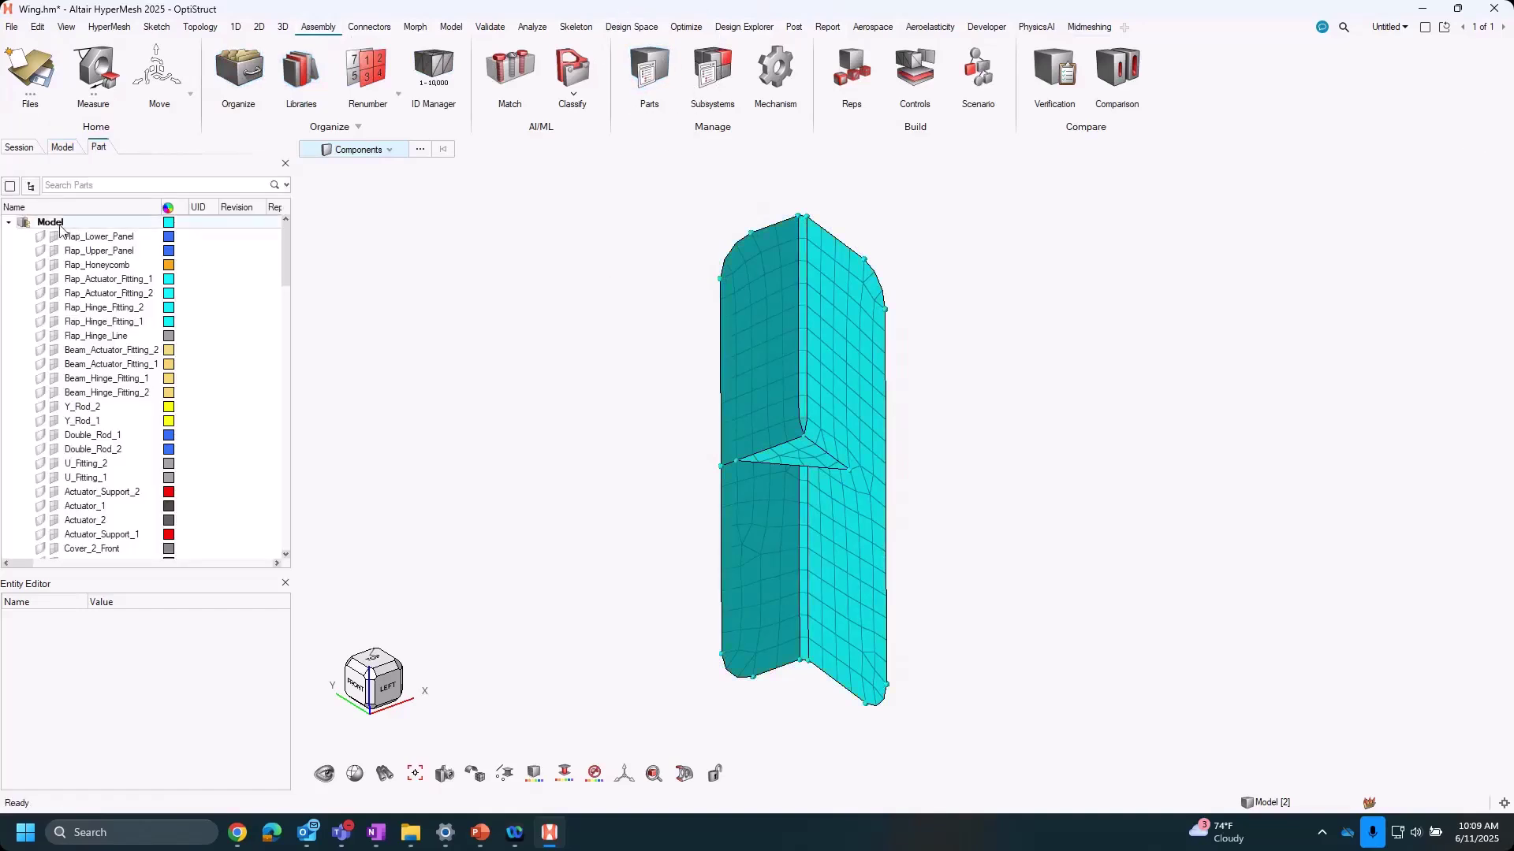
right_click(61, 228)
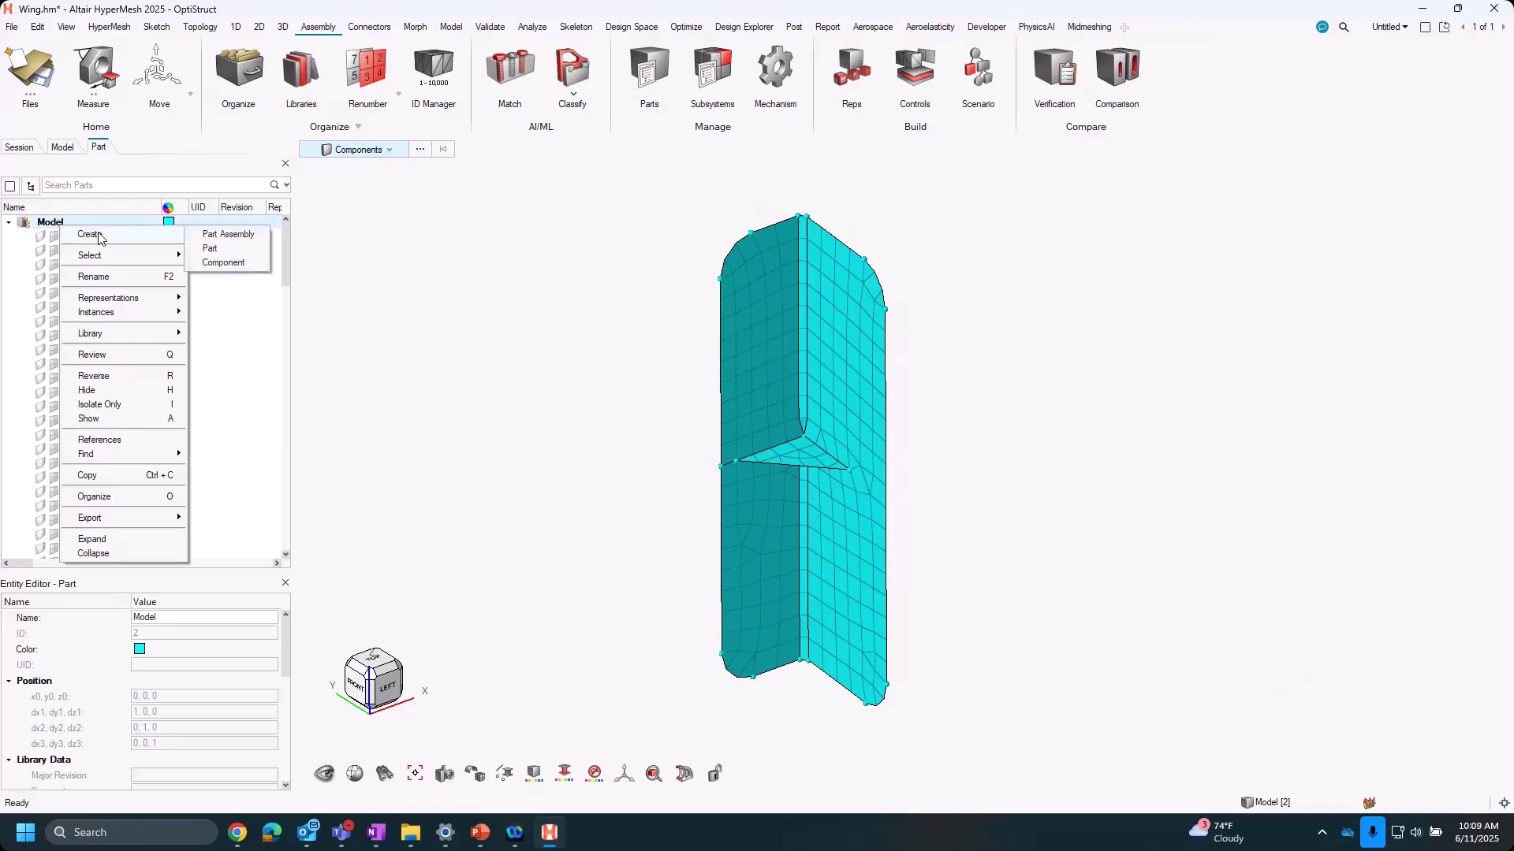
mouse_move(126, 312)
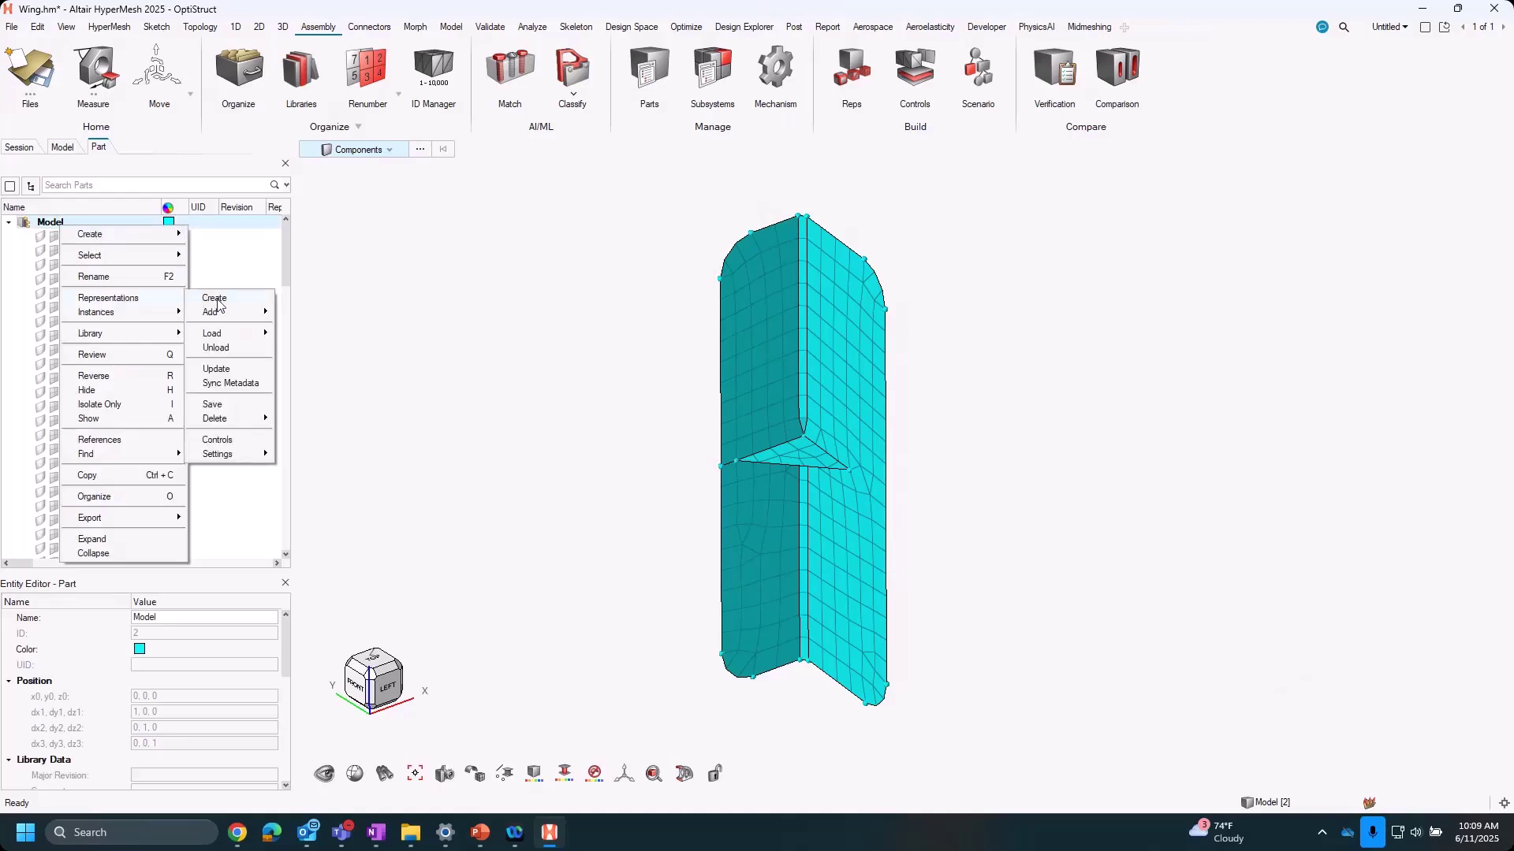
left_click(221, 305)
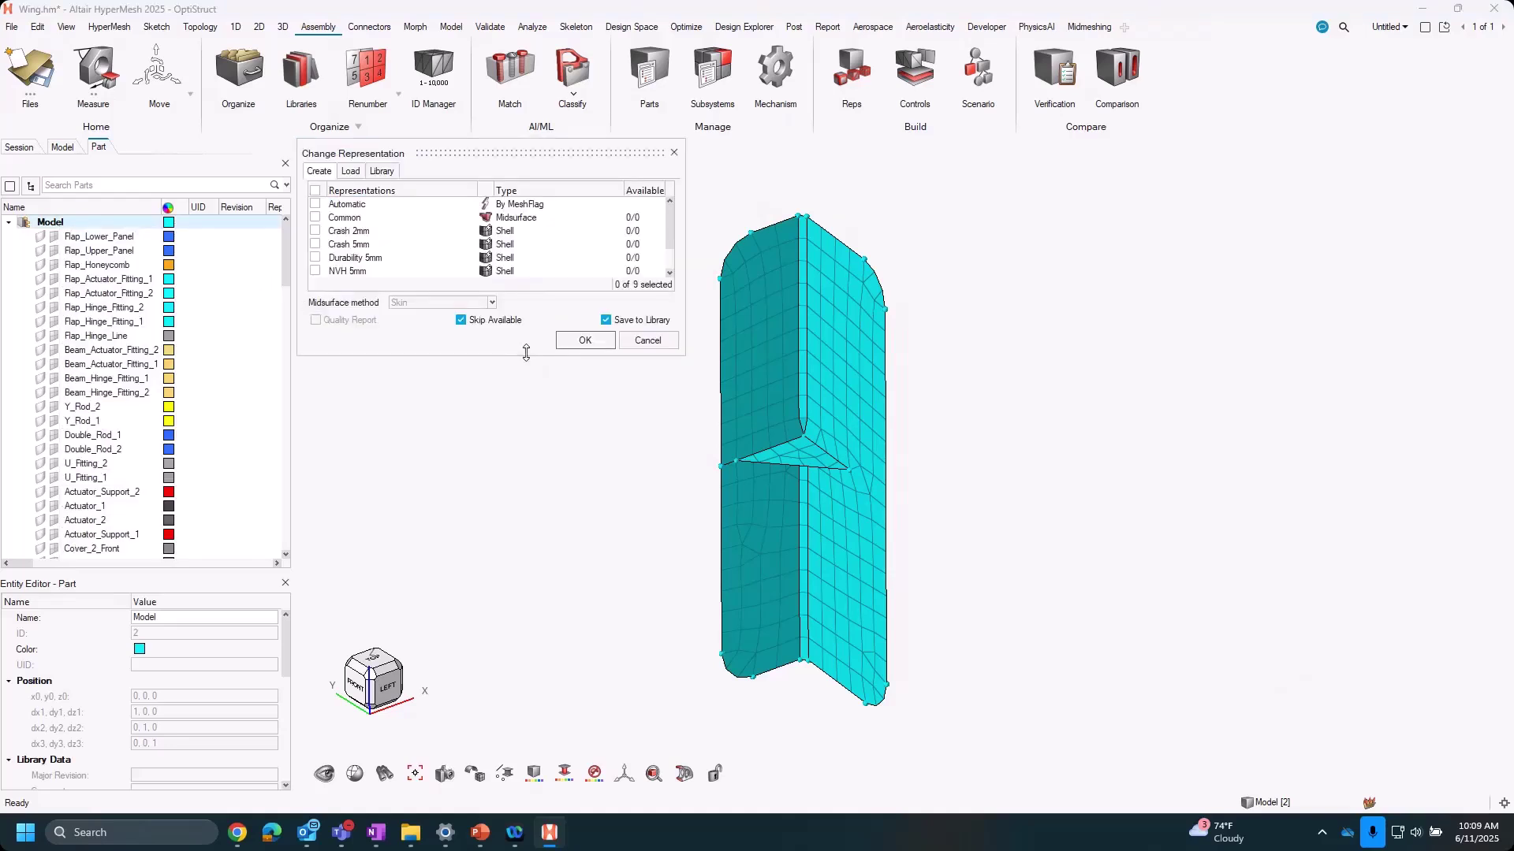
left_click_drag(530, 357, 528, 452)
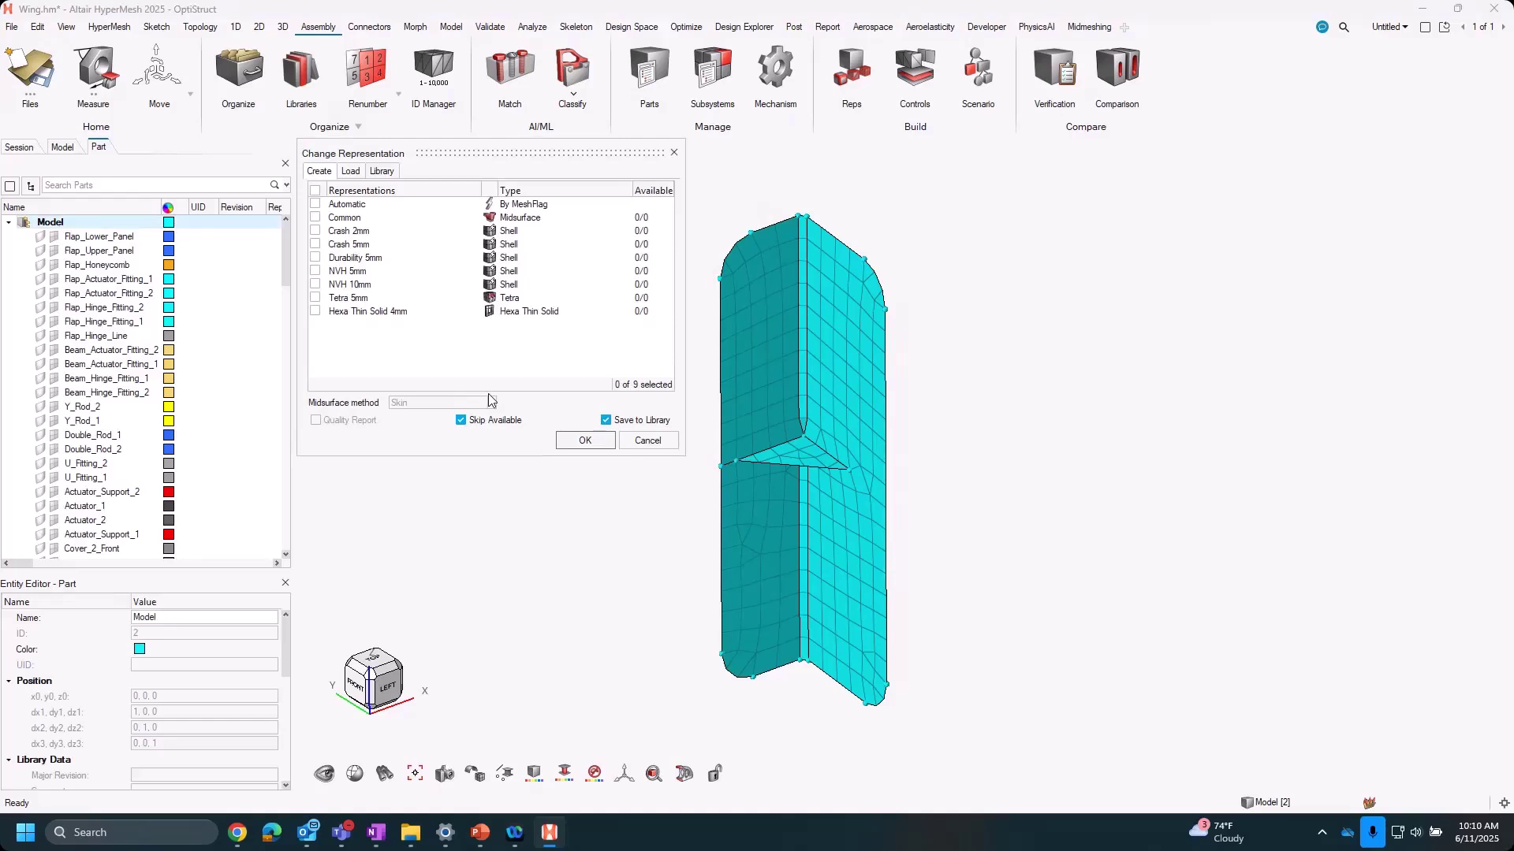
left_click(647, 440)
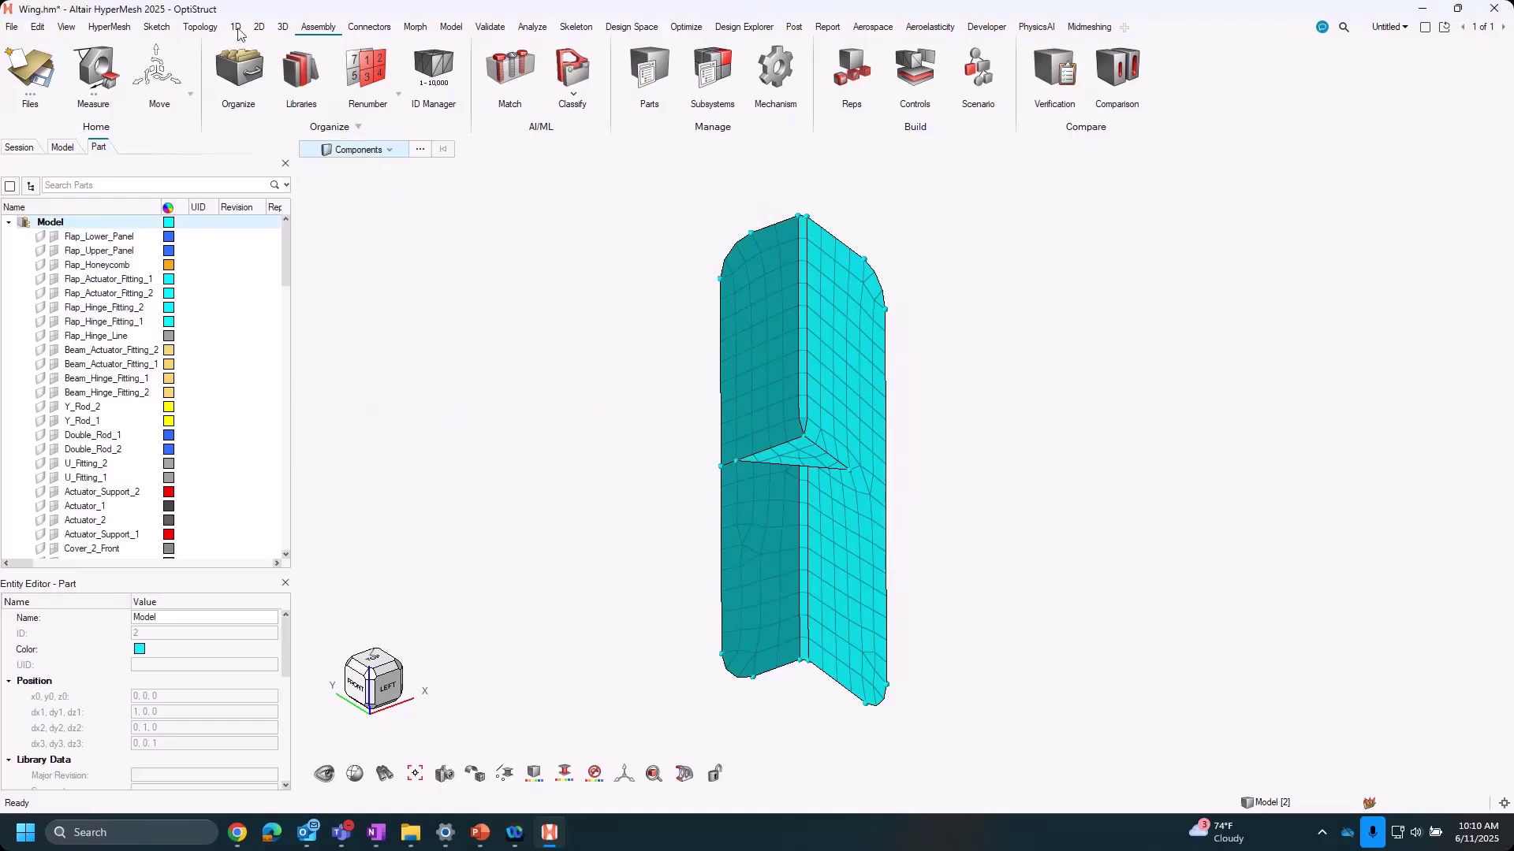
Examine the BatchMesher parameters for circular 2D holes, including their radius ranges and washer treatments.
left_click(201, 28)
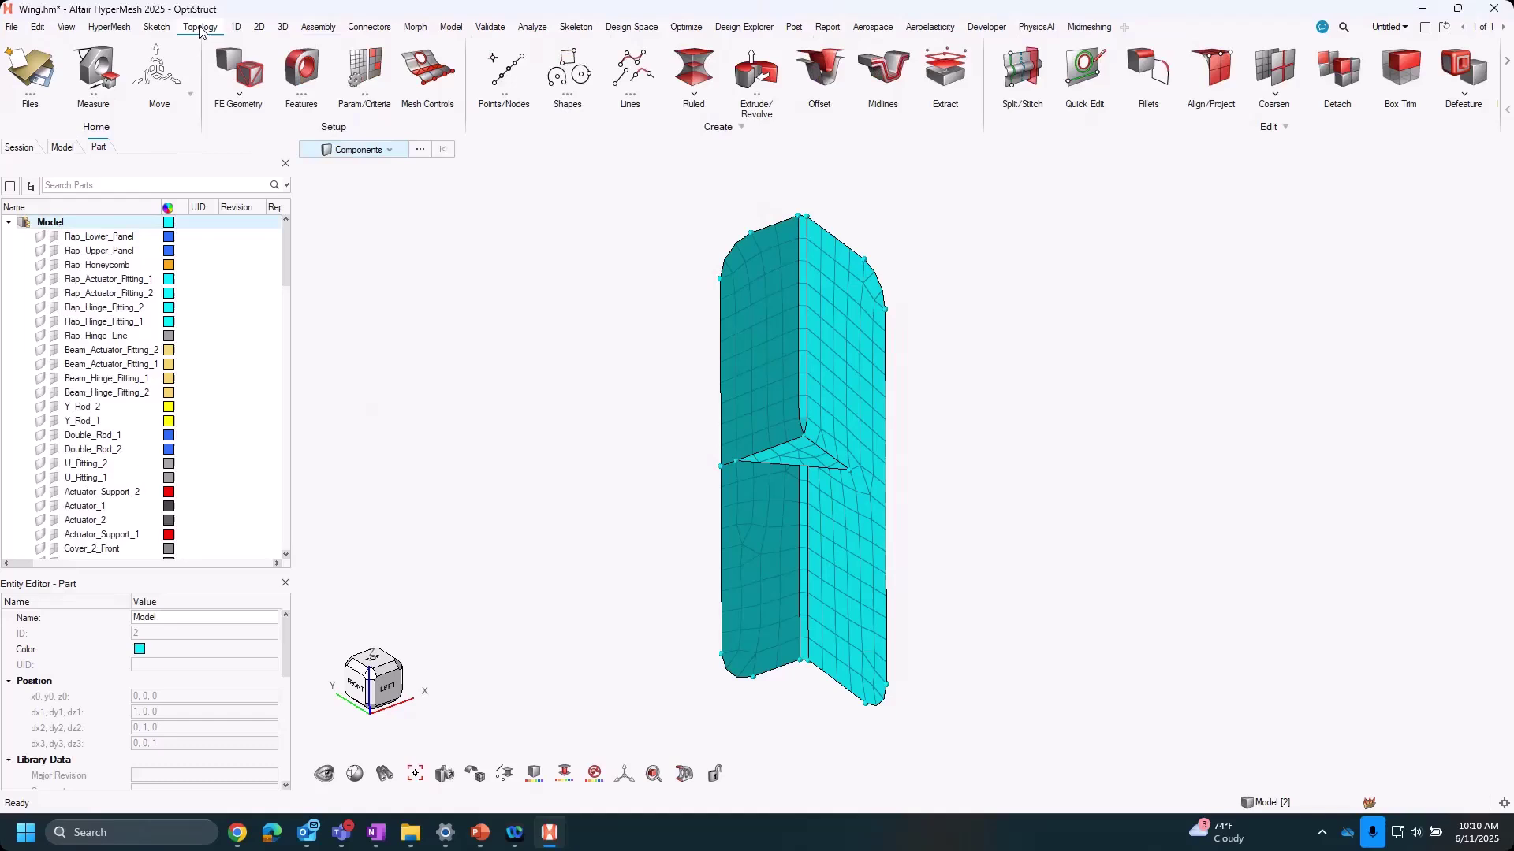
left_click(240, 28)
left_click(259, 28)
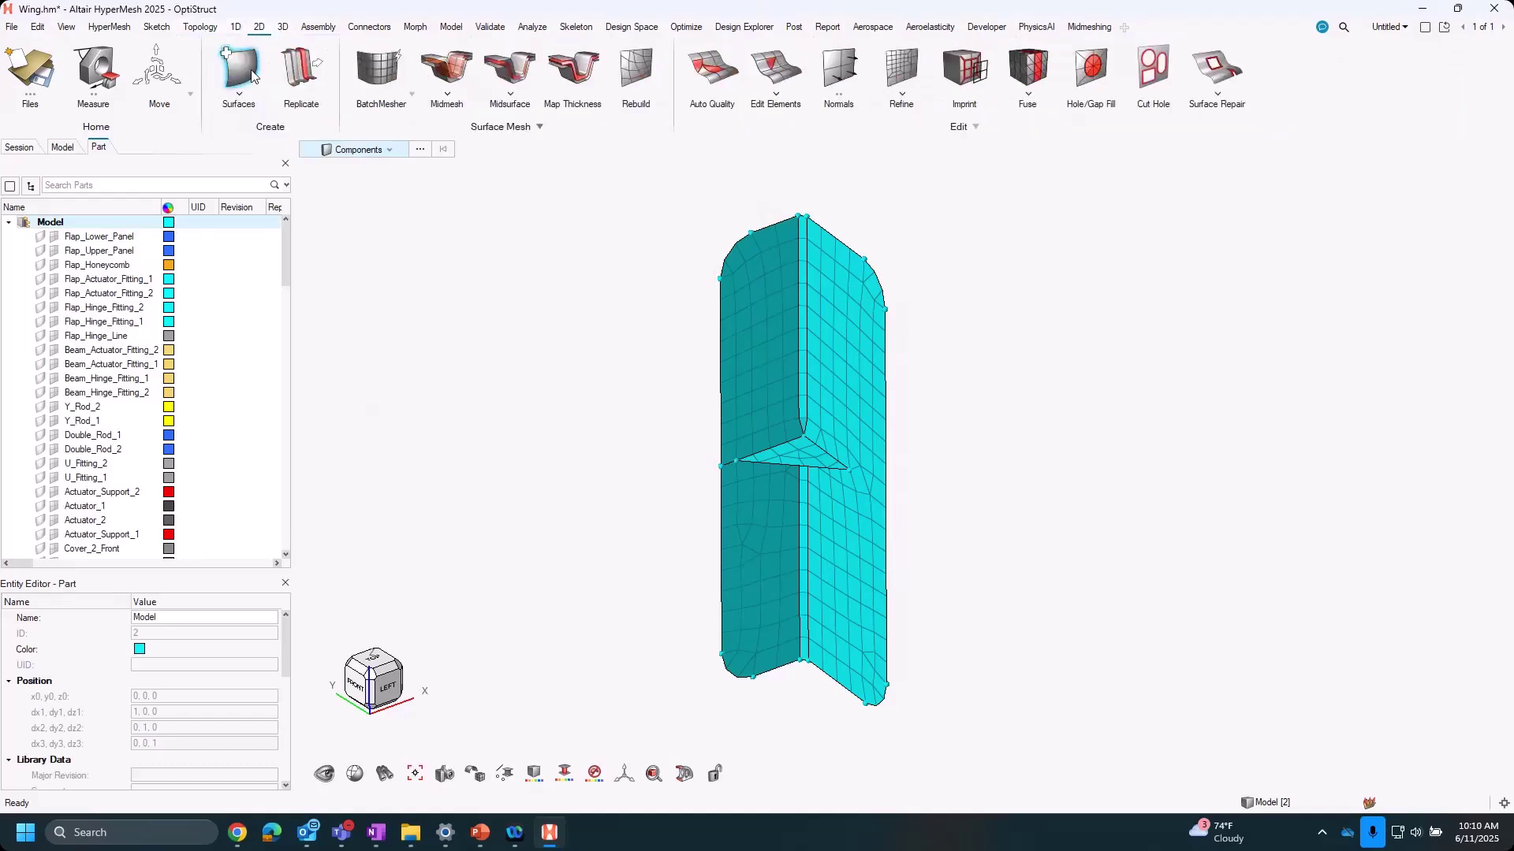
left_click(413, 95)
left_click(394, 129)
left_click(309, 148)
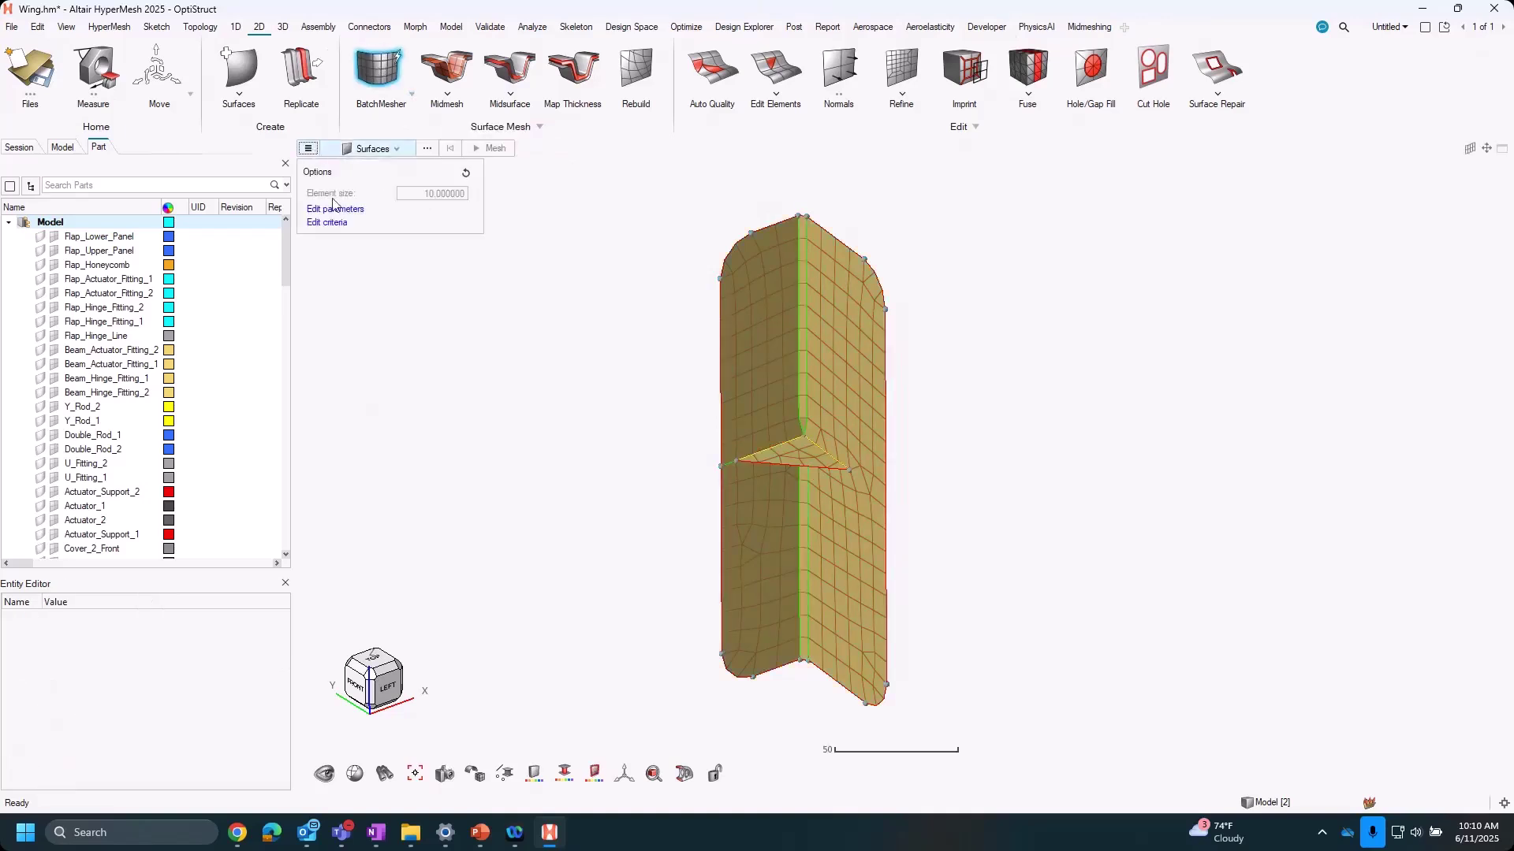
left_click(335, 209)
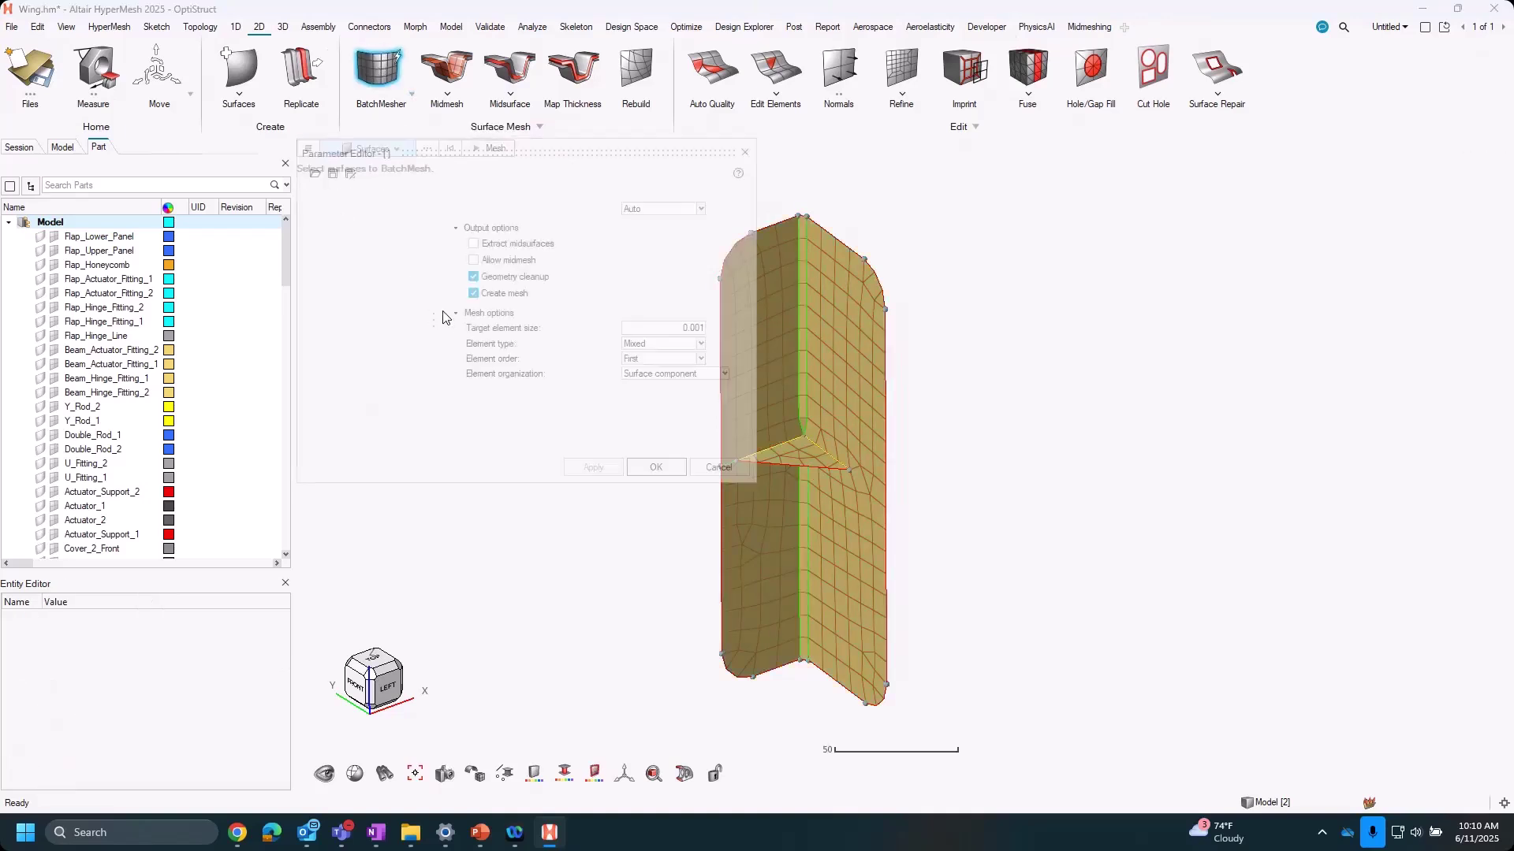
left_click(388, 316)
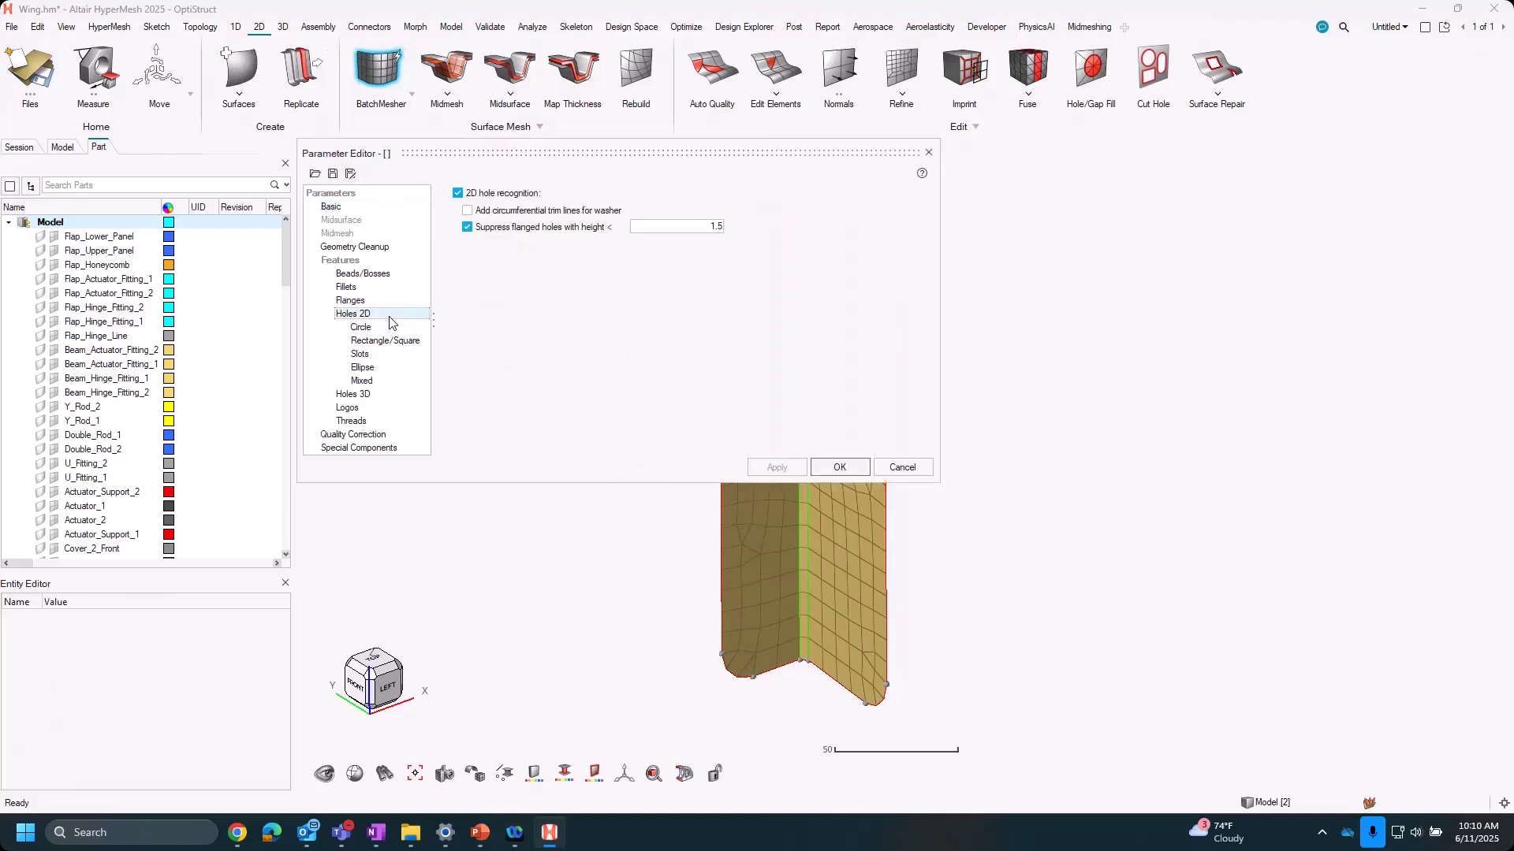
left_click(389, 327)
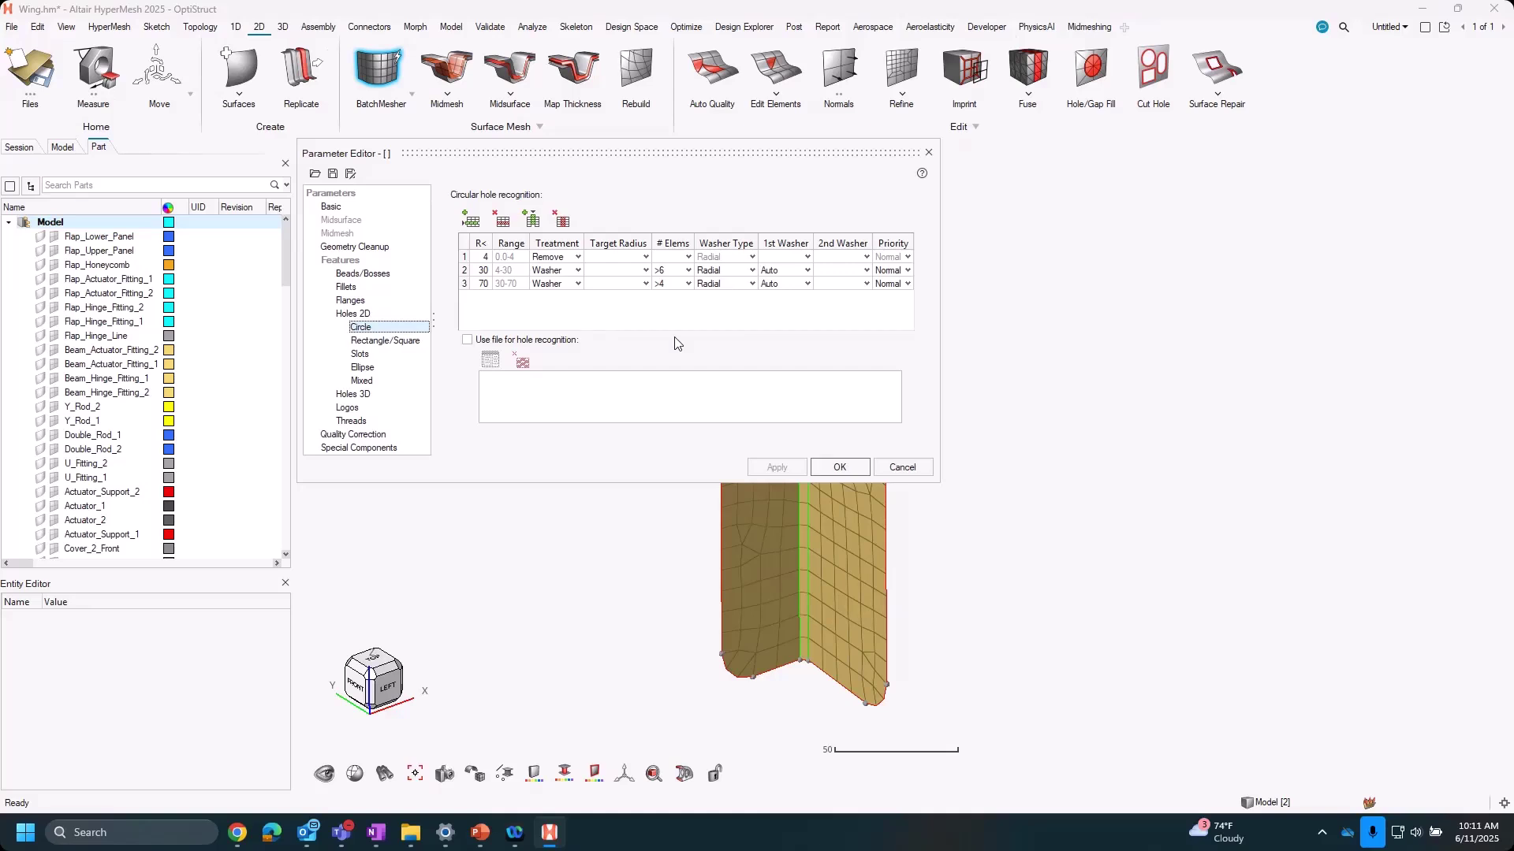
left_click(922, 468)
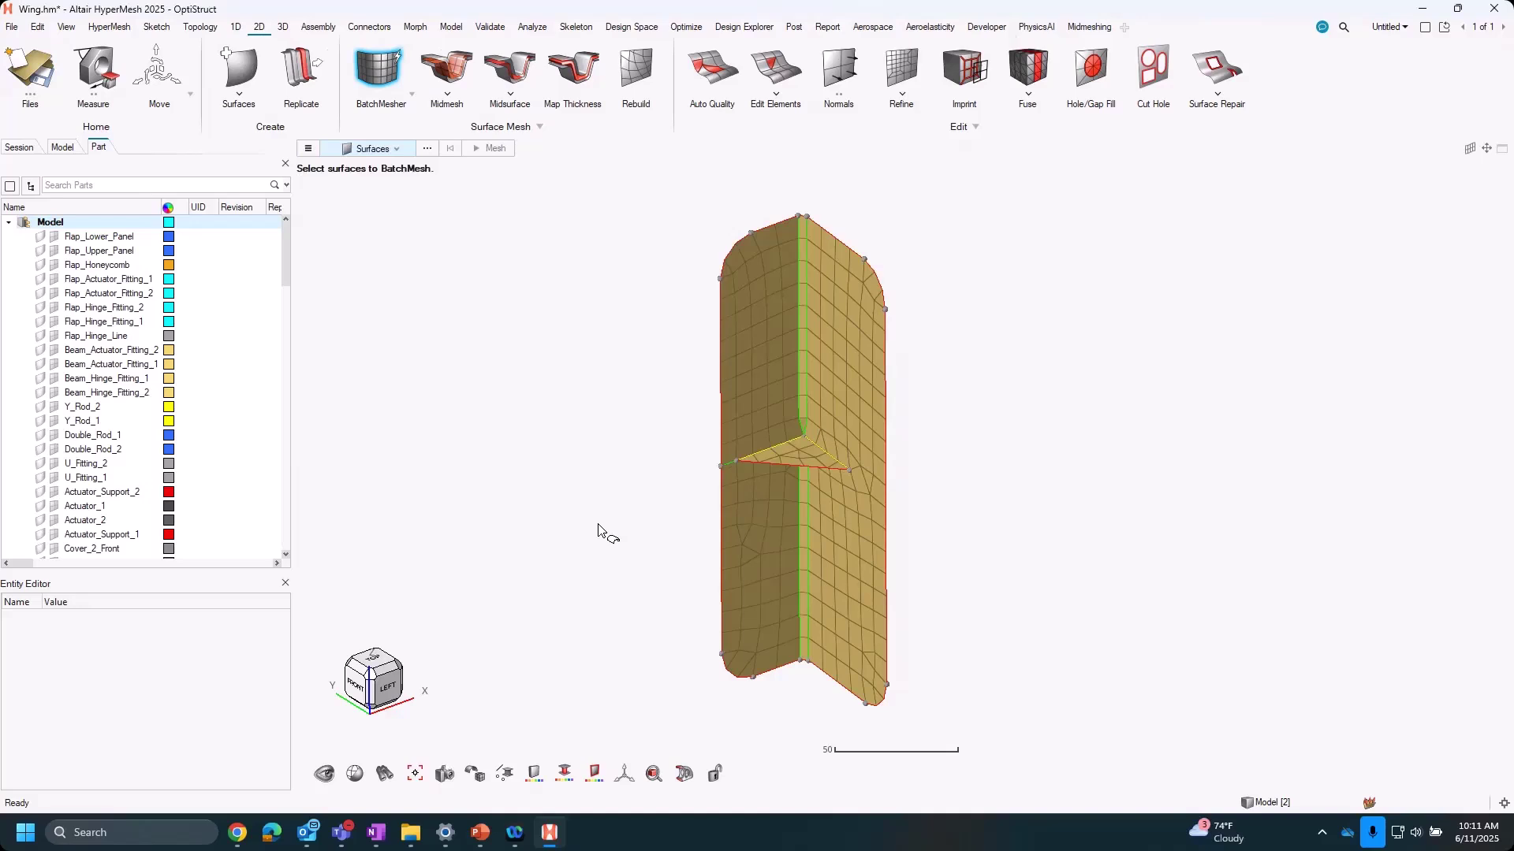
left_click(780, 376)
left_click(375, 64)
Display all geometry solids of the wing from the Geometry folder of the model browser.
scroll(536, 540, "down", 3)
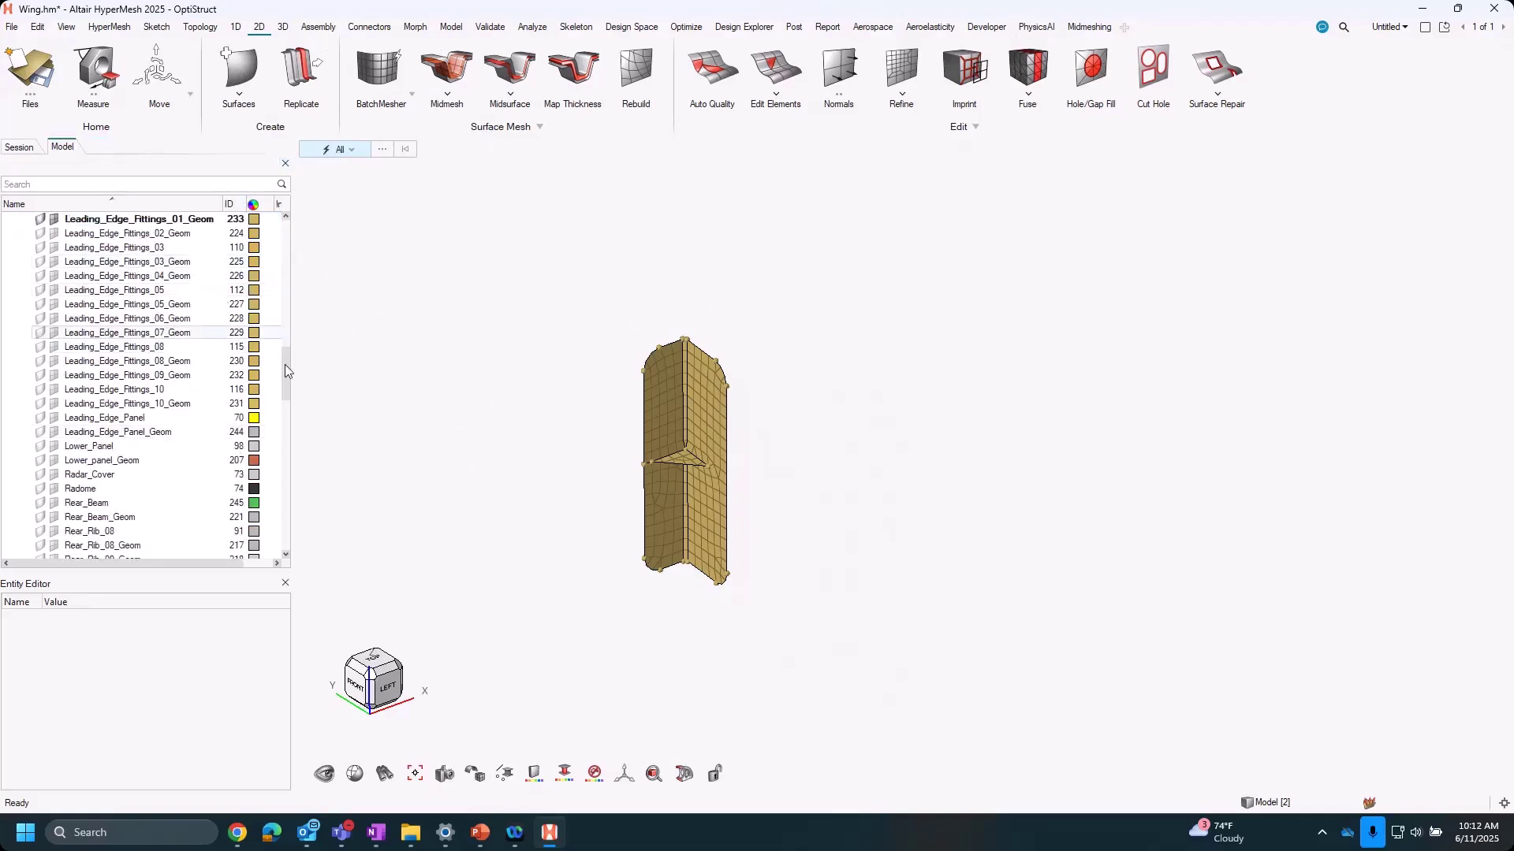
left_click_drag(286, 364, 288, 235)
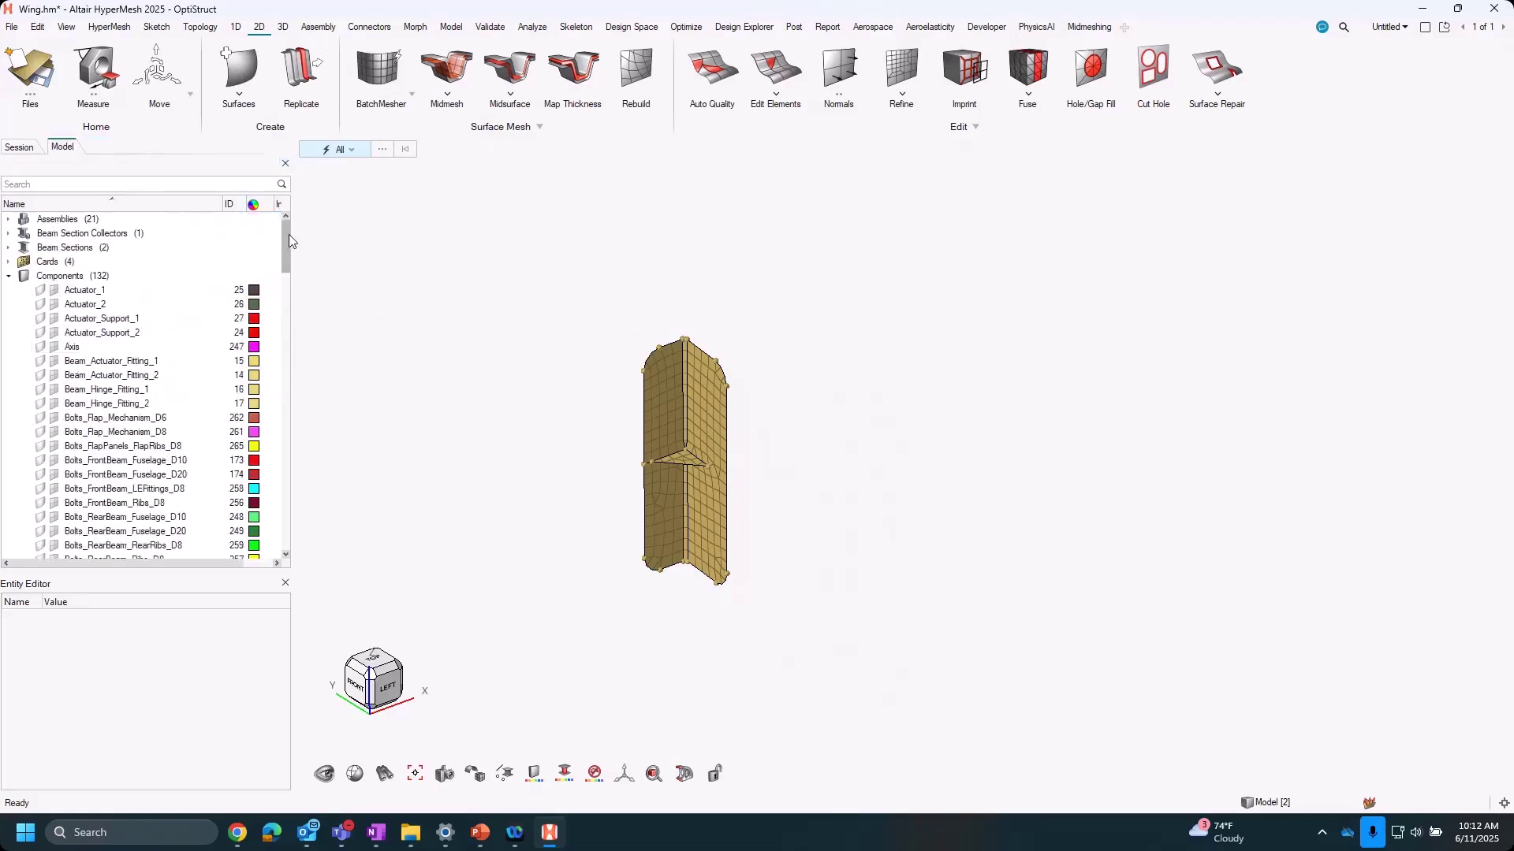
left_click(8, 276)
left_click(9, 333)
left_click(82, 362)
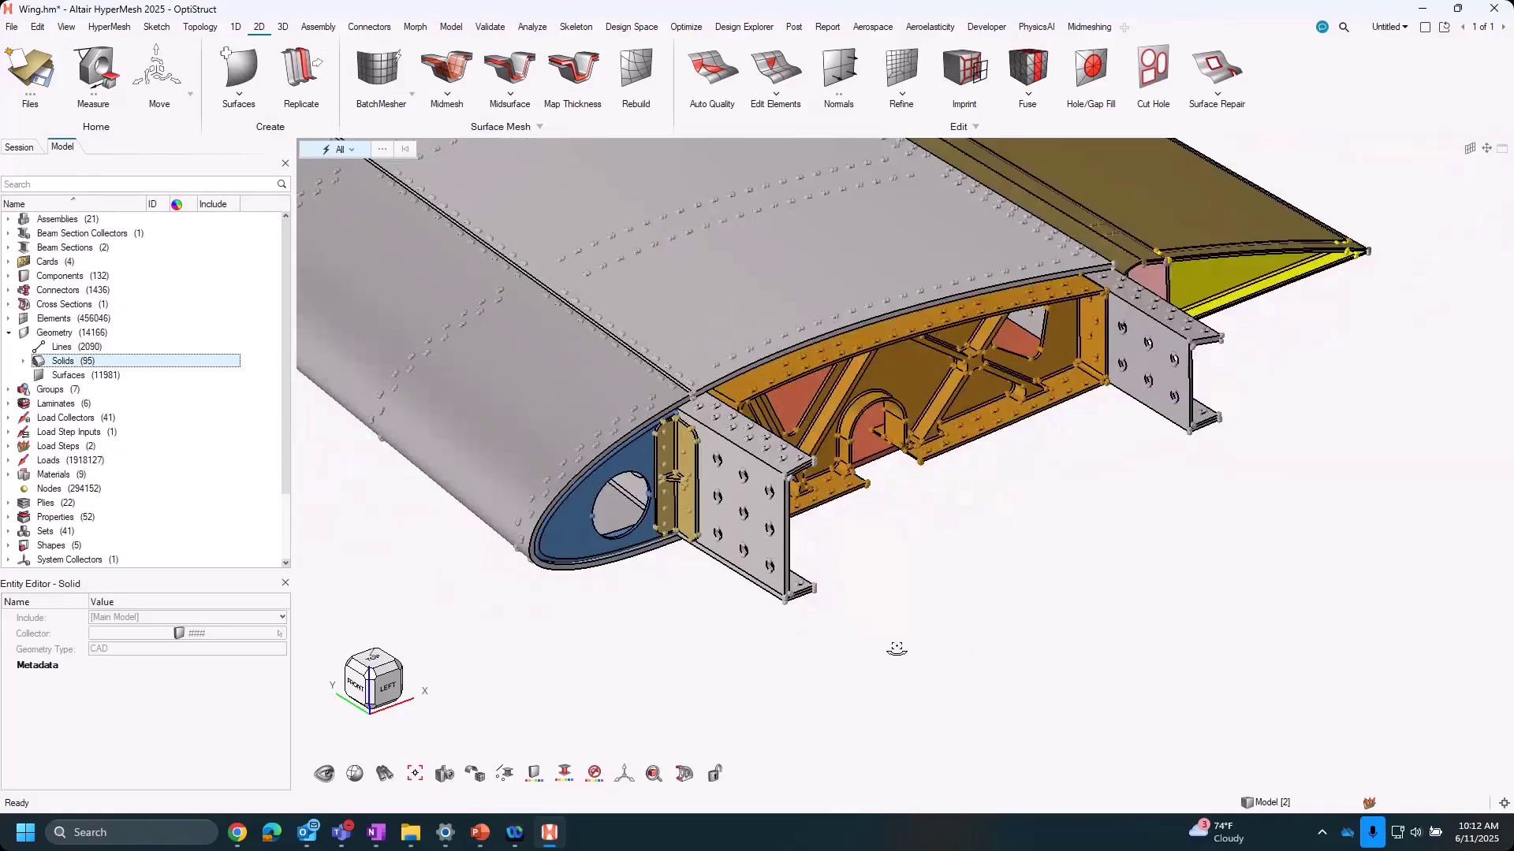
middle_click_drag(896, 649, 1010, 549)
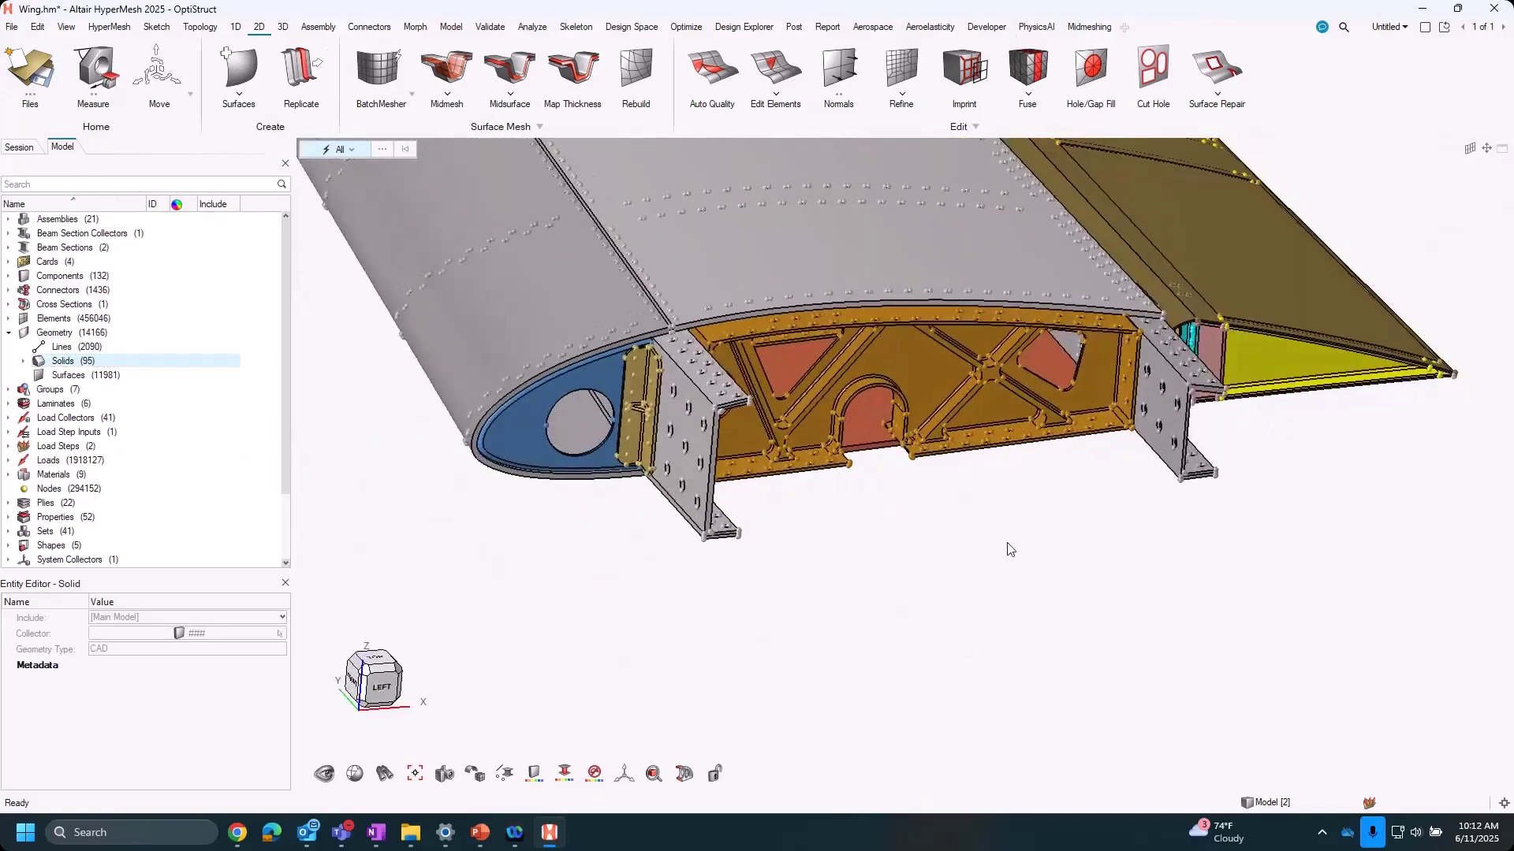
scroll(906, 489, "up", 5)
scroll(862, 628, "up", 2)
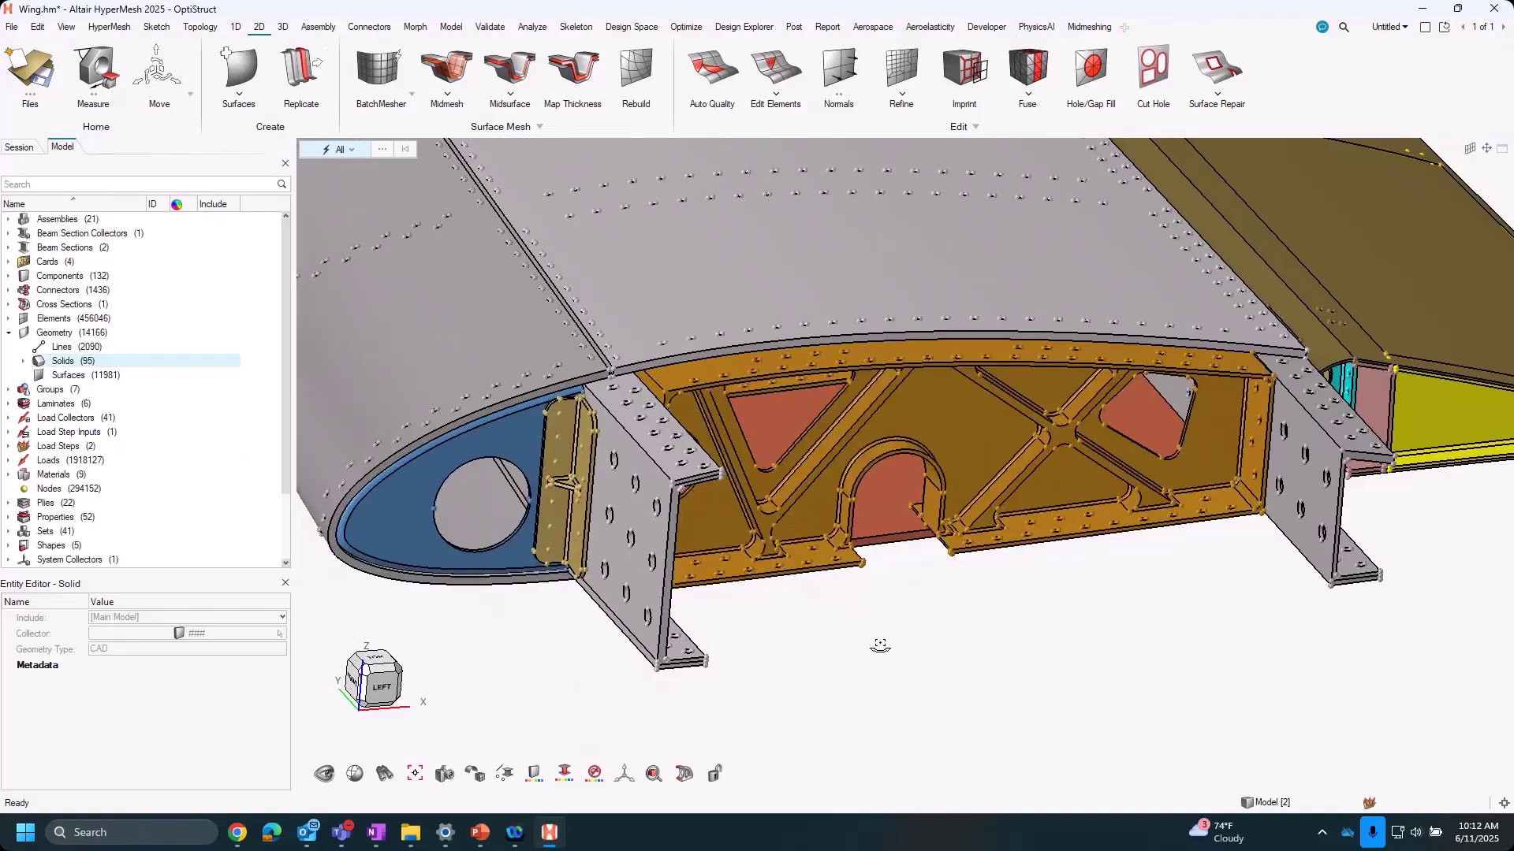
Isolate the Rib_01_Geom component so that only this wing rib is displayed.
middle_click_drag(878, 632, 785, 599)
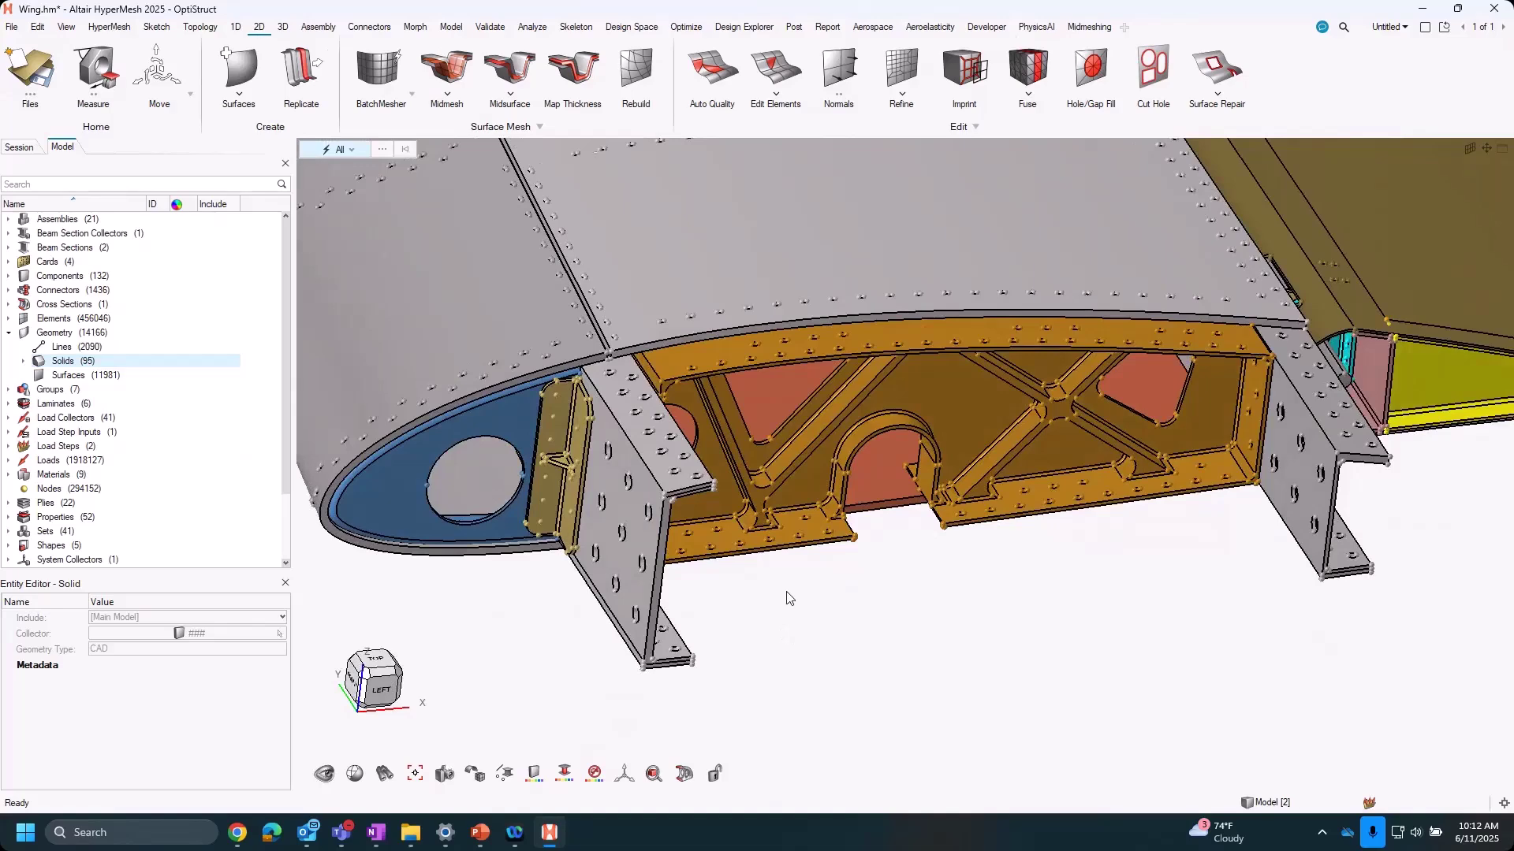
left_click(818, 472)
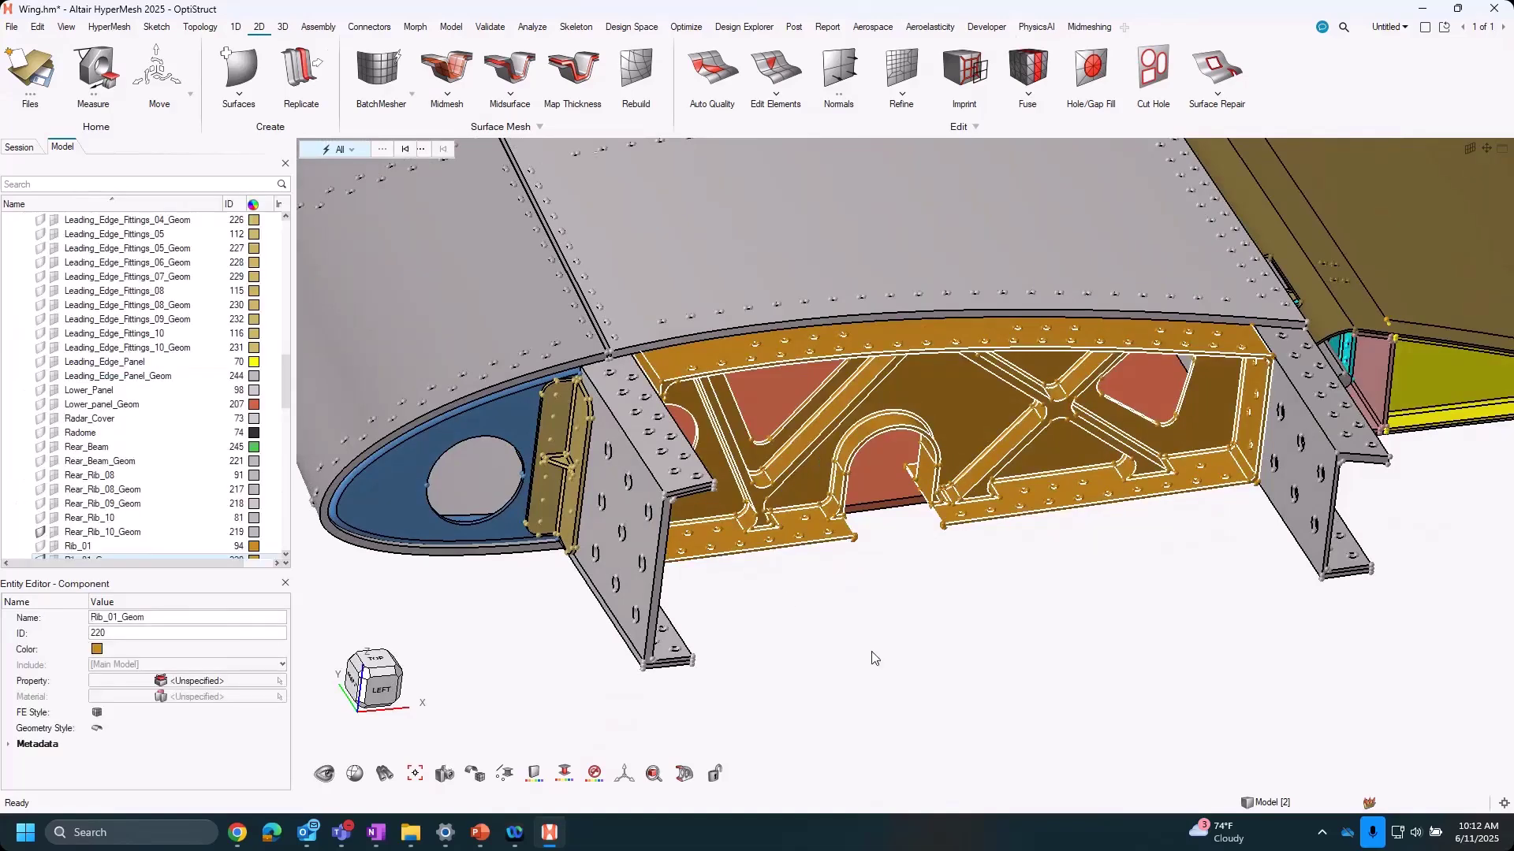
middle_click_drag(955, 611, 916, 612)
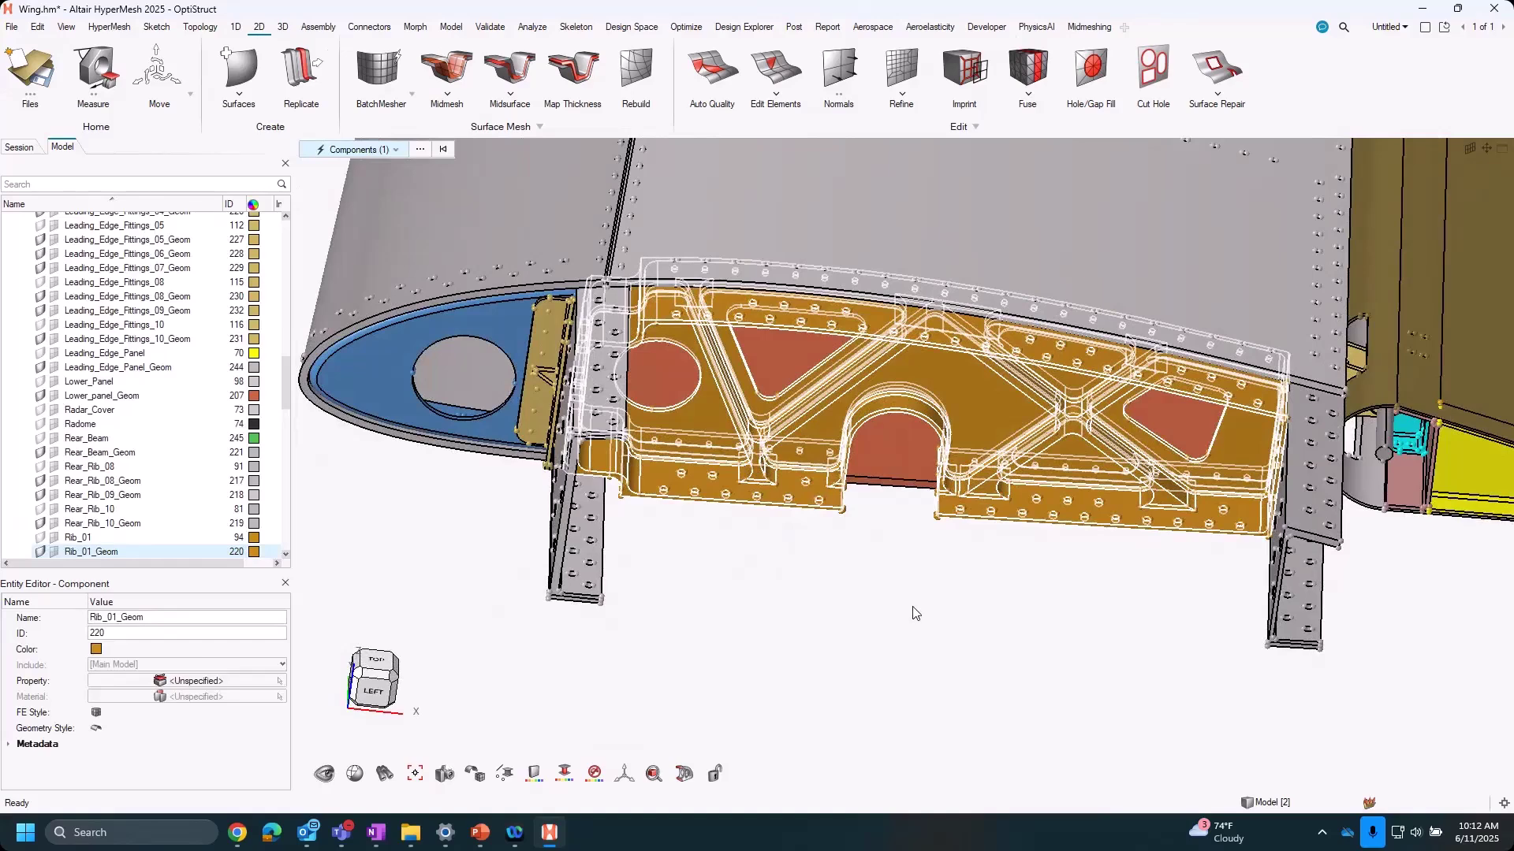
key("i")
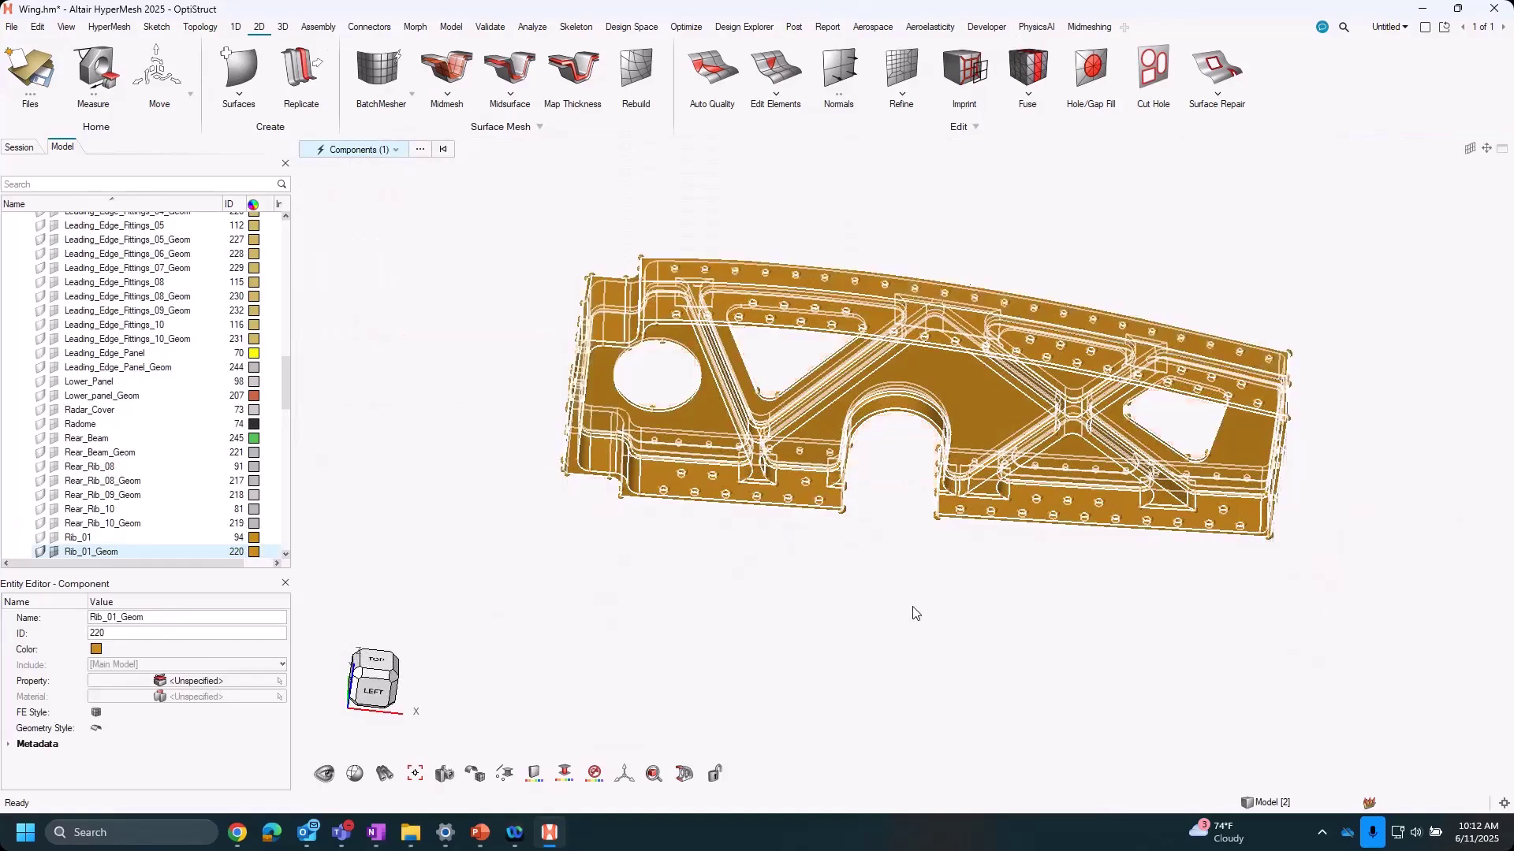
left_click(916, 613)
scroll(869, 535, "up", 6)
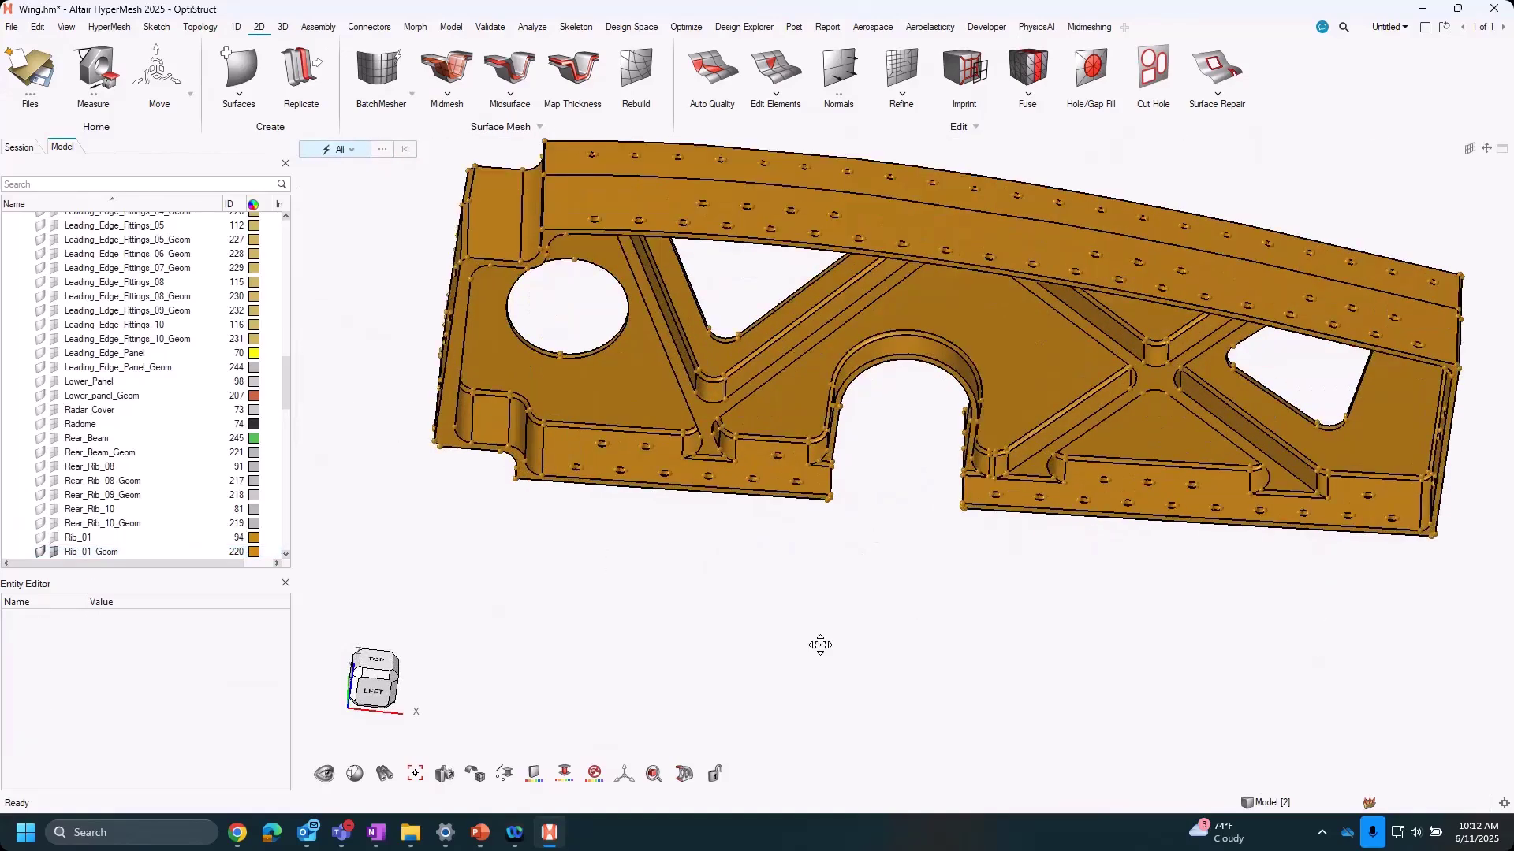
left_click_drag(911, 585, 1016, 541, "ctrl")
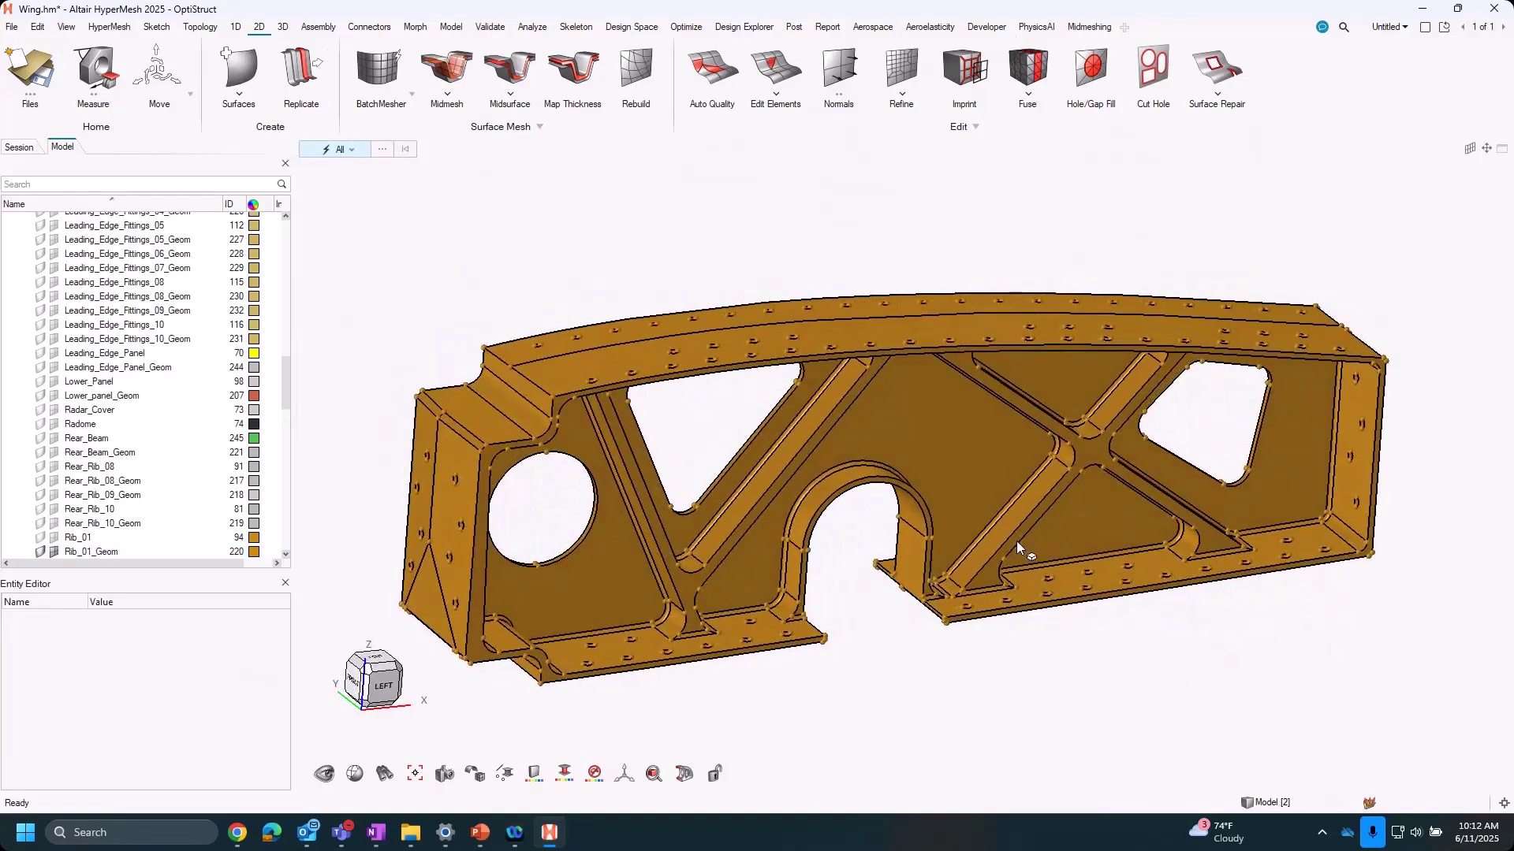
Find the rib's surface and solid holes, including pockets, with diameters between 0 and 10 using the Defeature tool of the Midmeshing ribbon.
left_click(1089, 26)
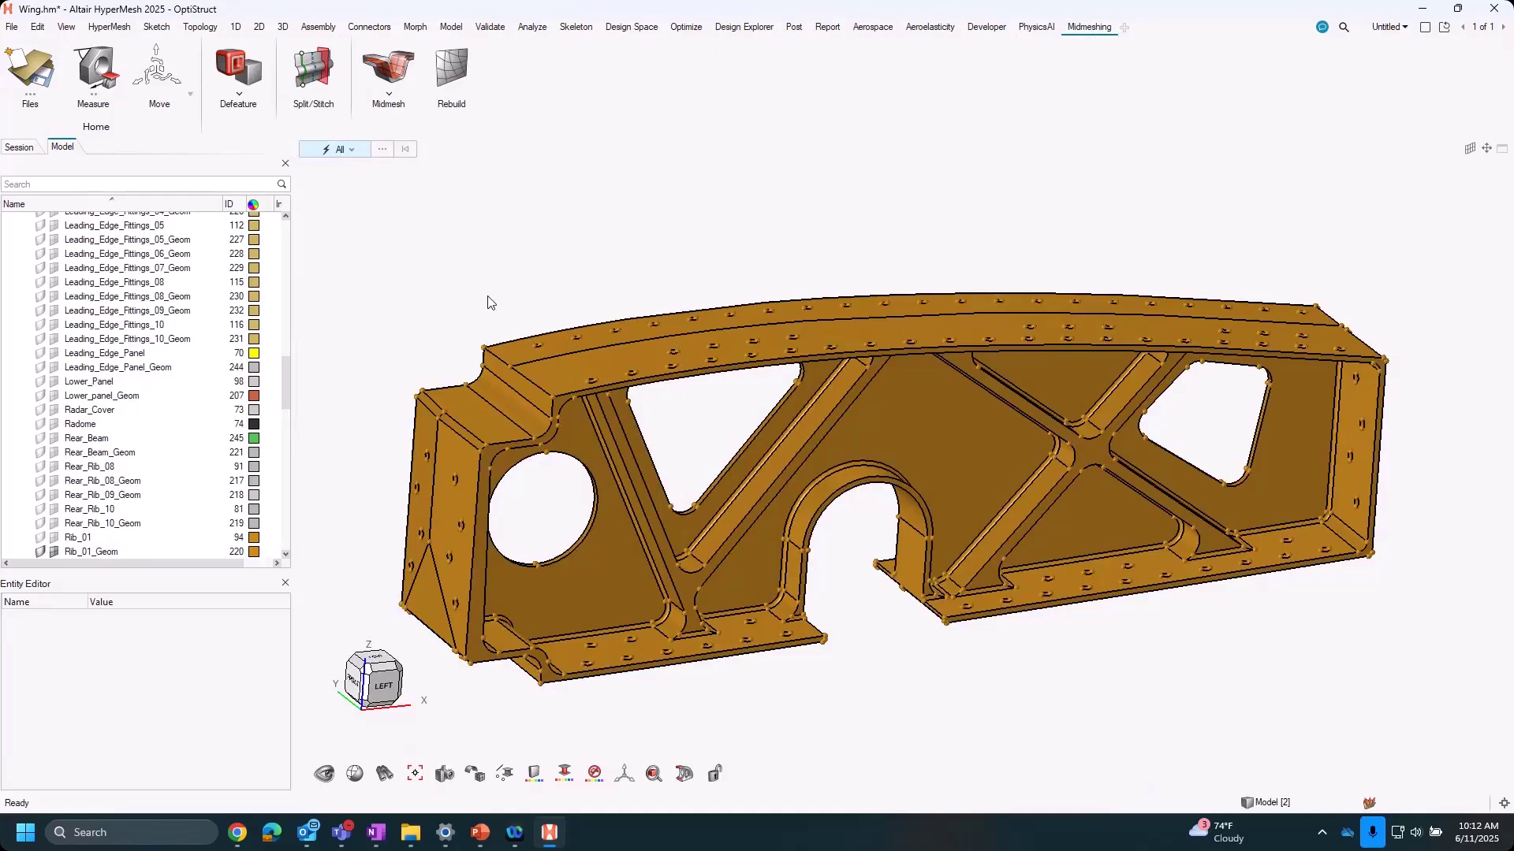
right_click_drag(489, 260, 487, 234)
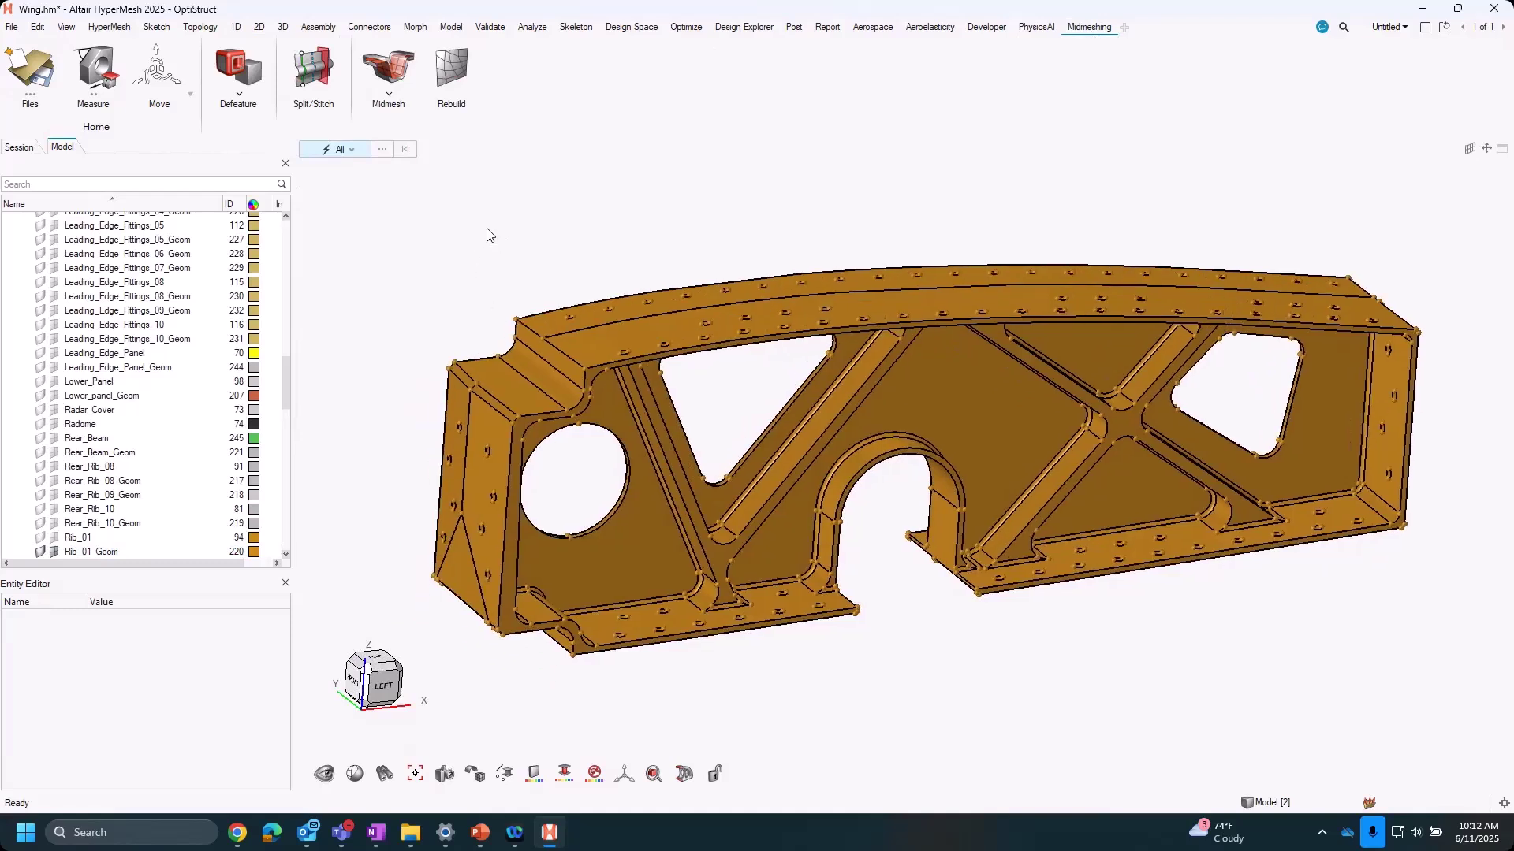
left_click(238, 71)
left_click(1433, 167)
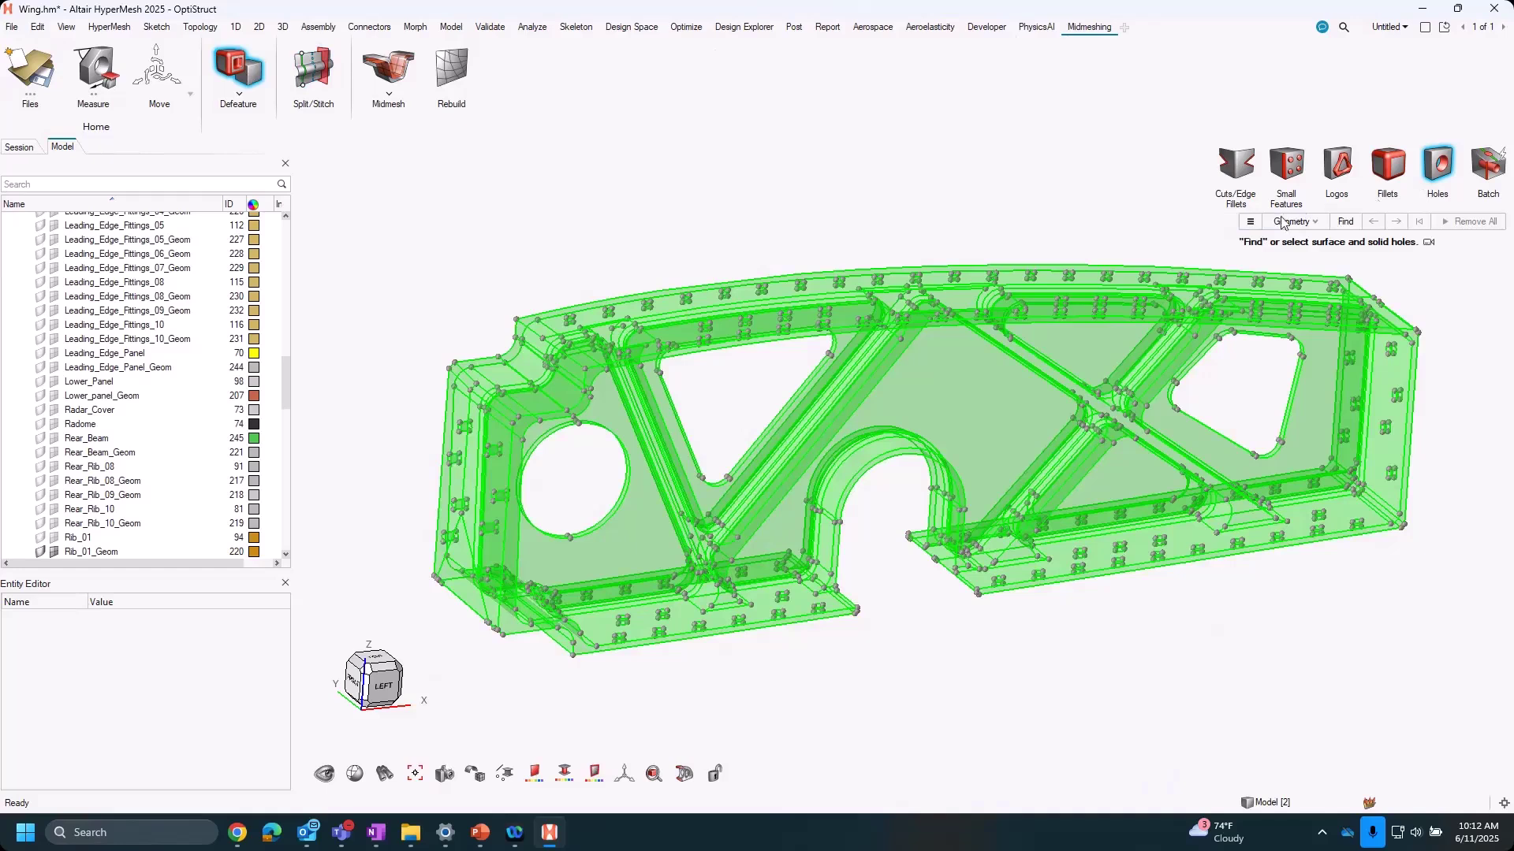
left_click(1347, 222)
left_click(1251, 224)
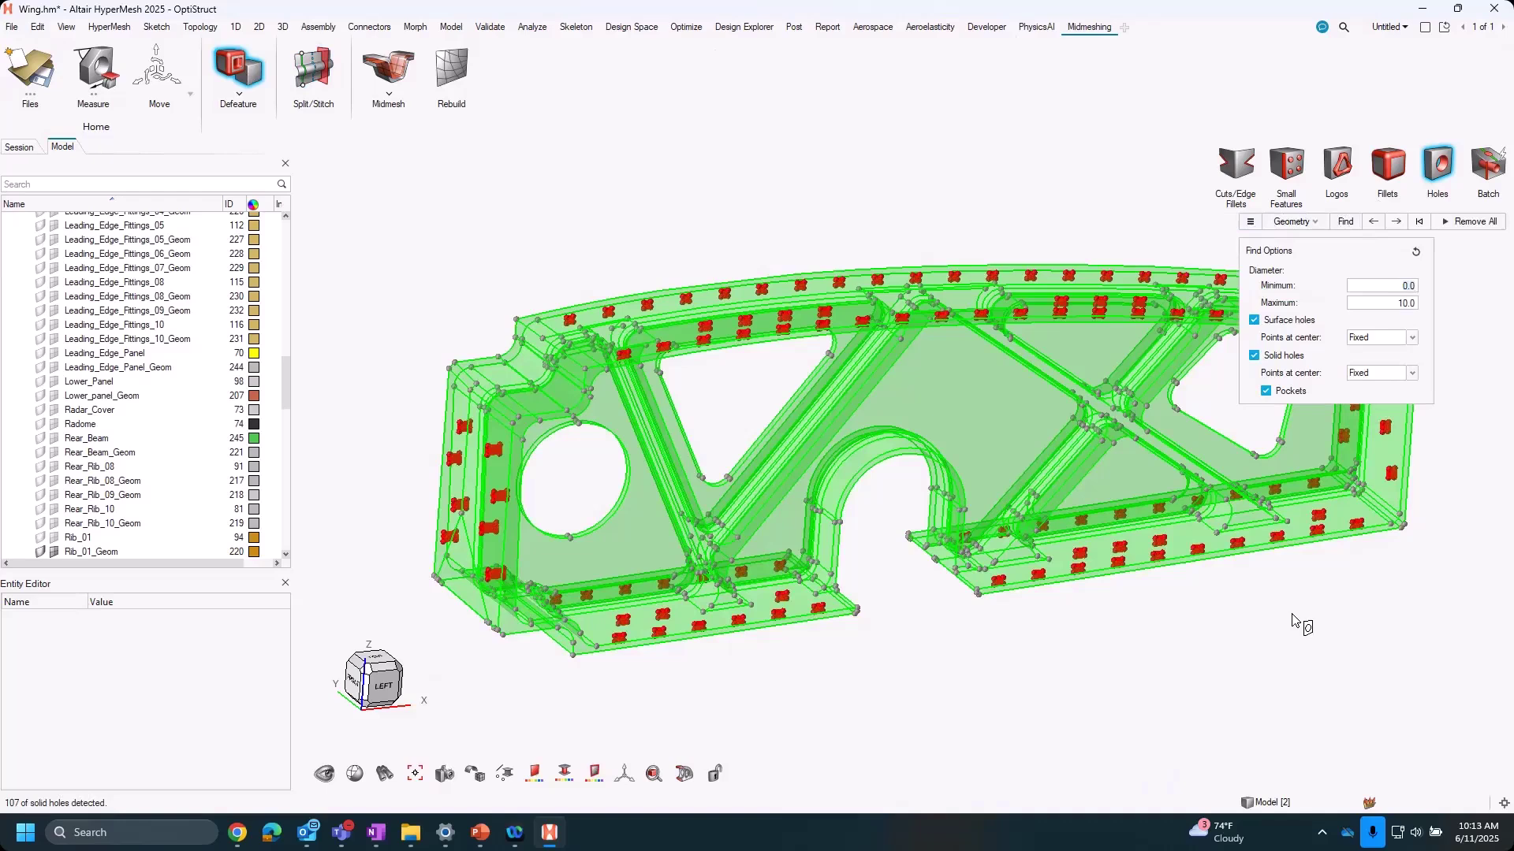
Set the points at center for solid holes to None, remove all detected holes from the rib and leave Defeature.
left_click(1378, 374)
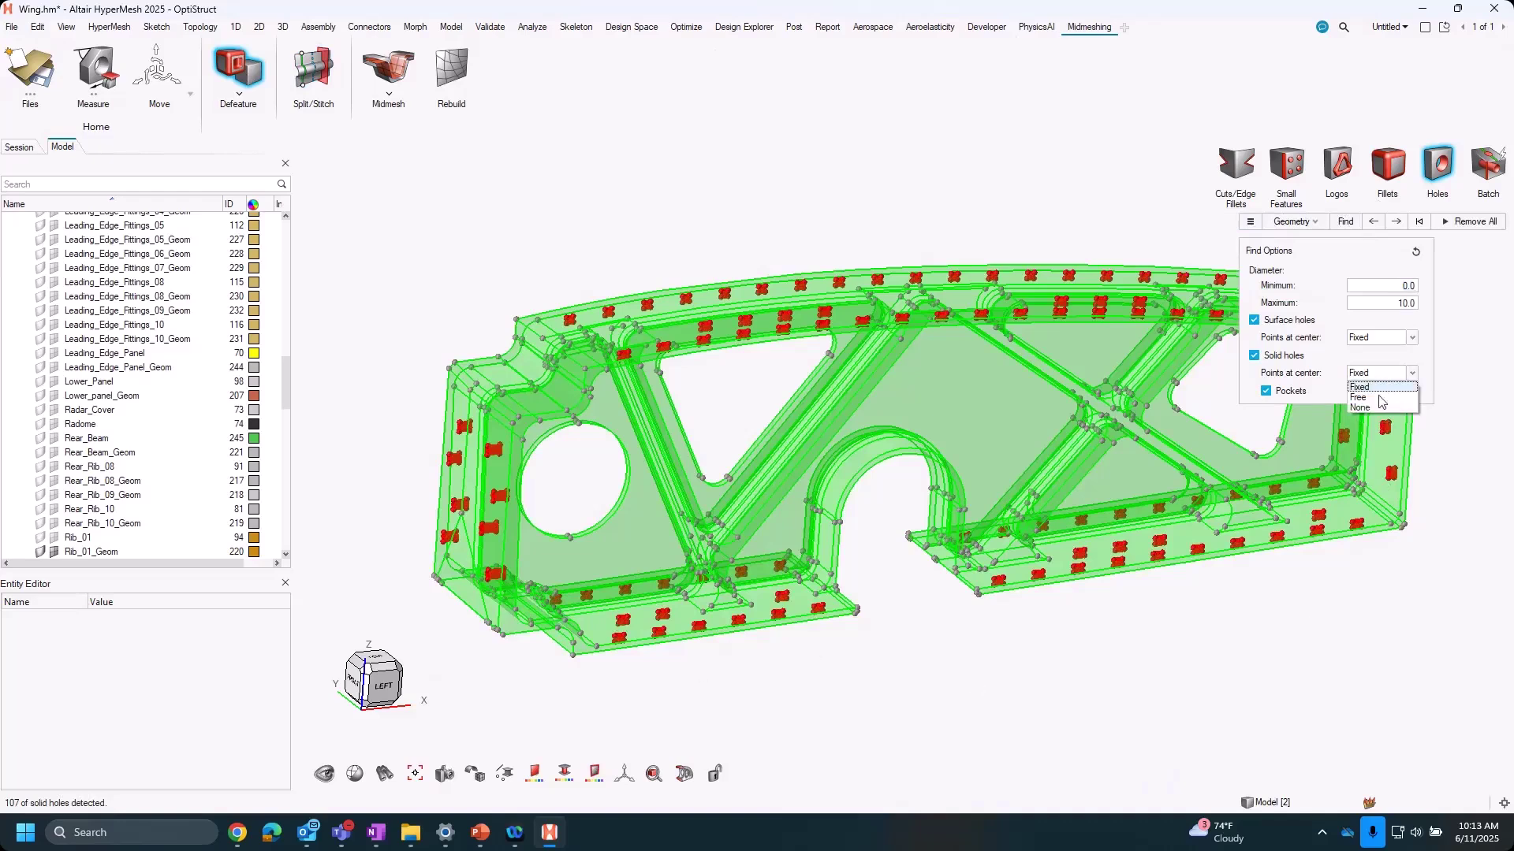
left_click(1378, 408)
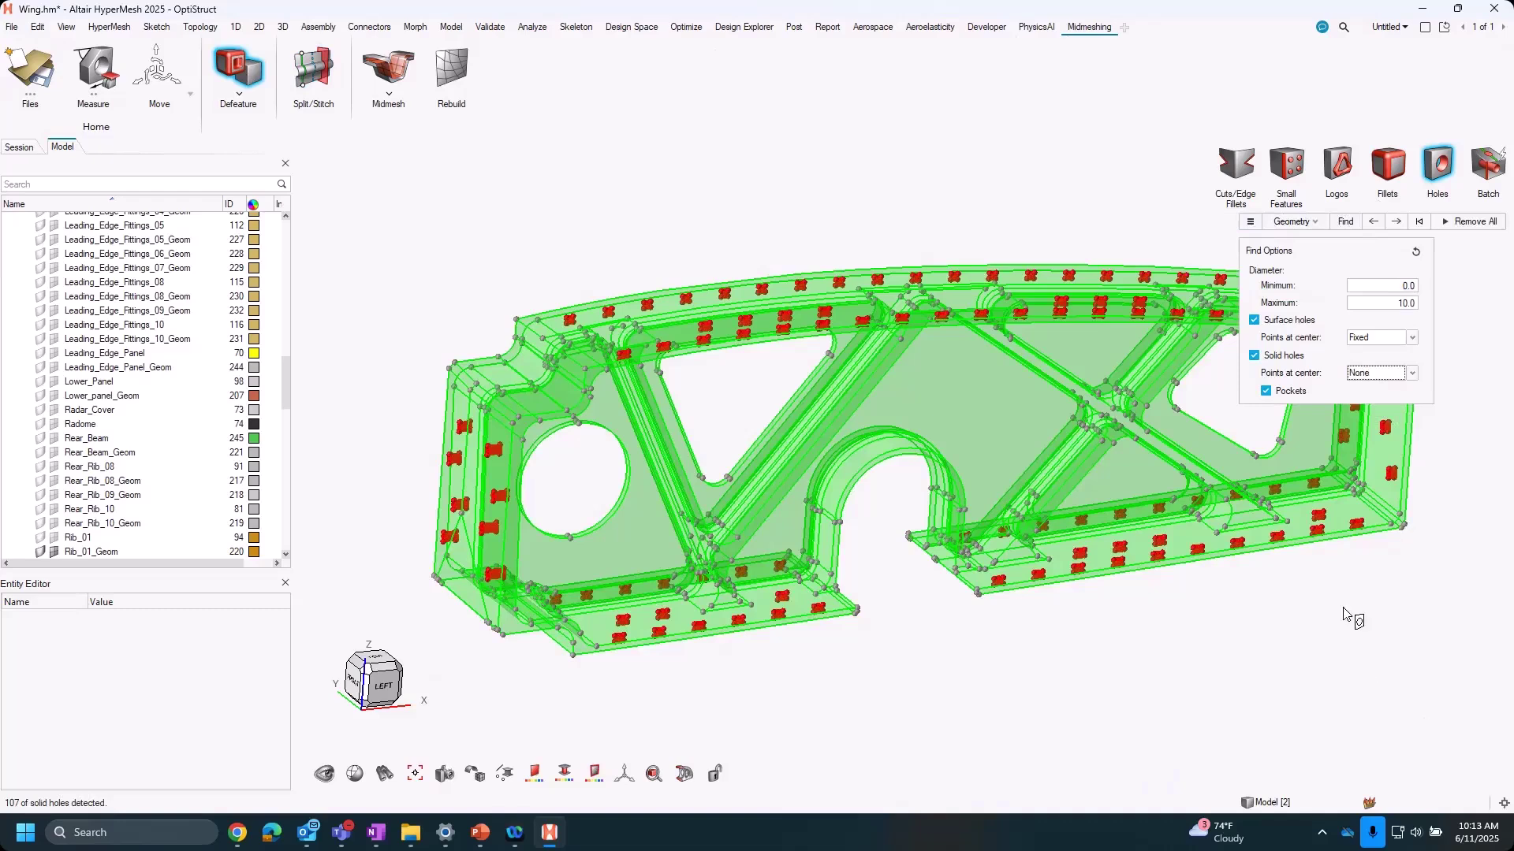
middle_click_drag(1368, 615, 1441, 417)
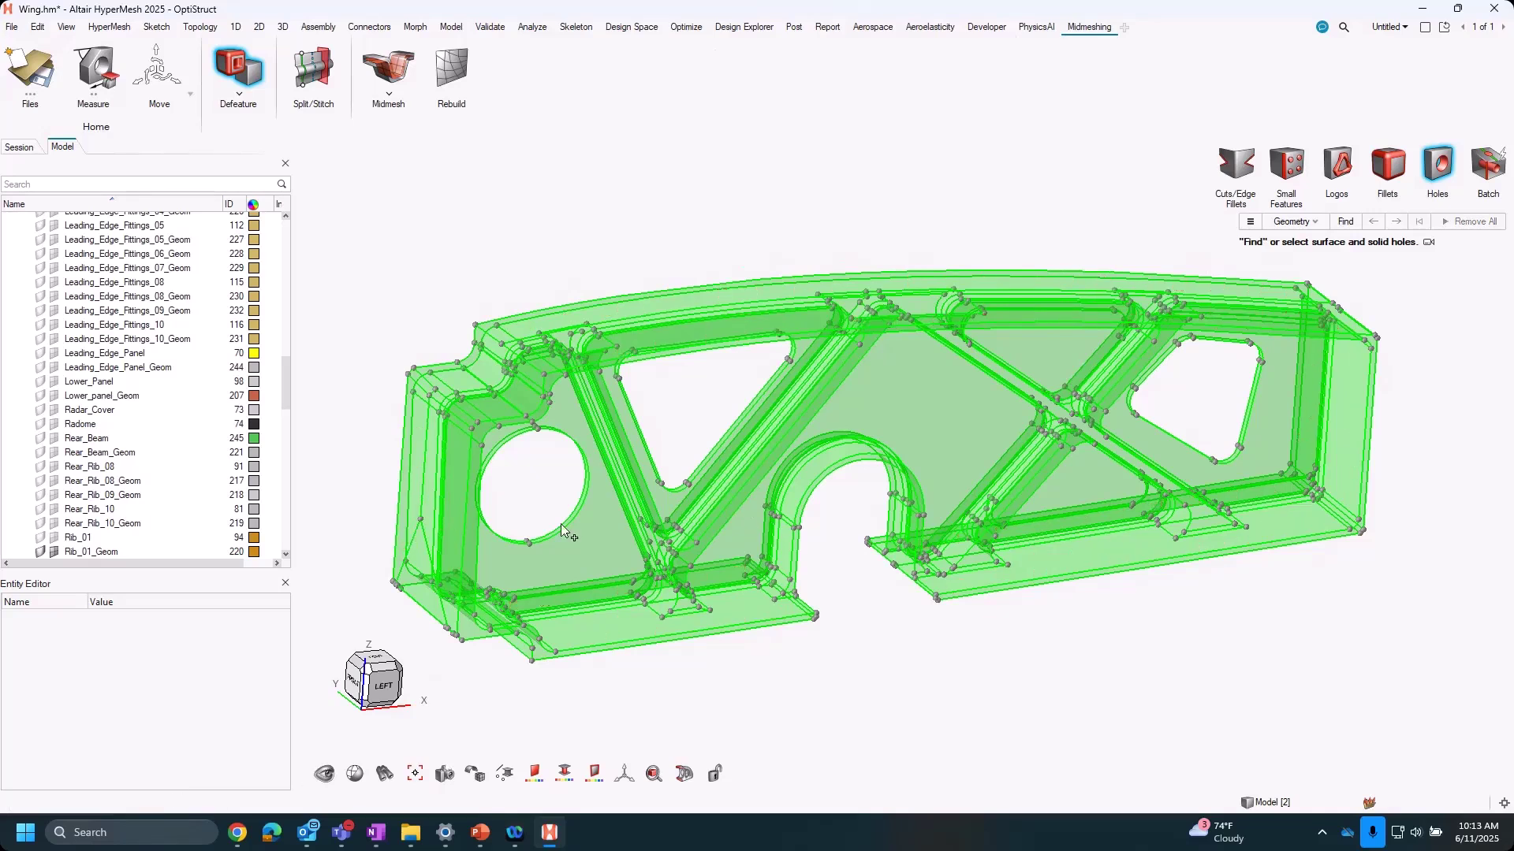
left_click(230, 68)
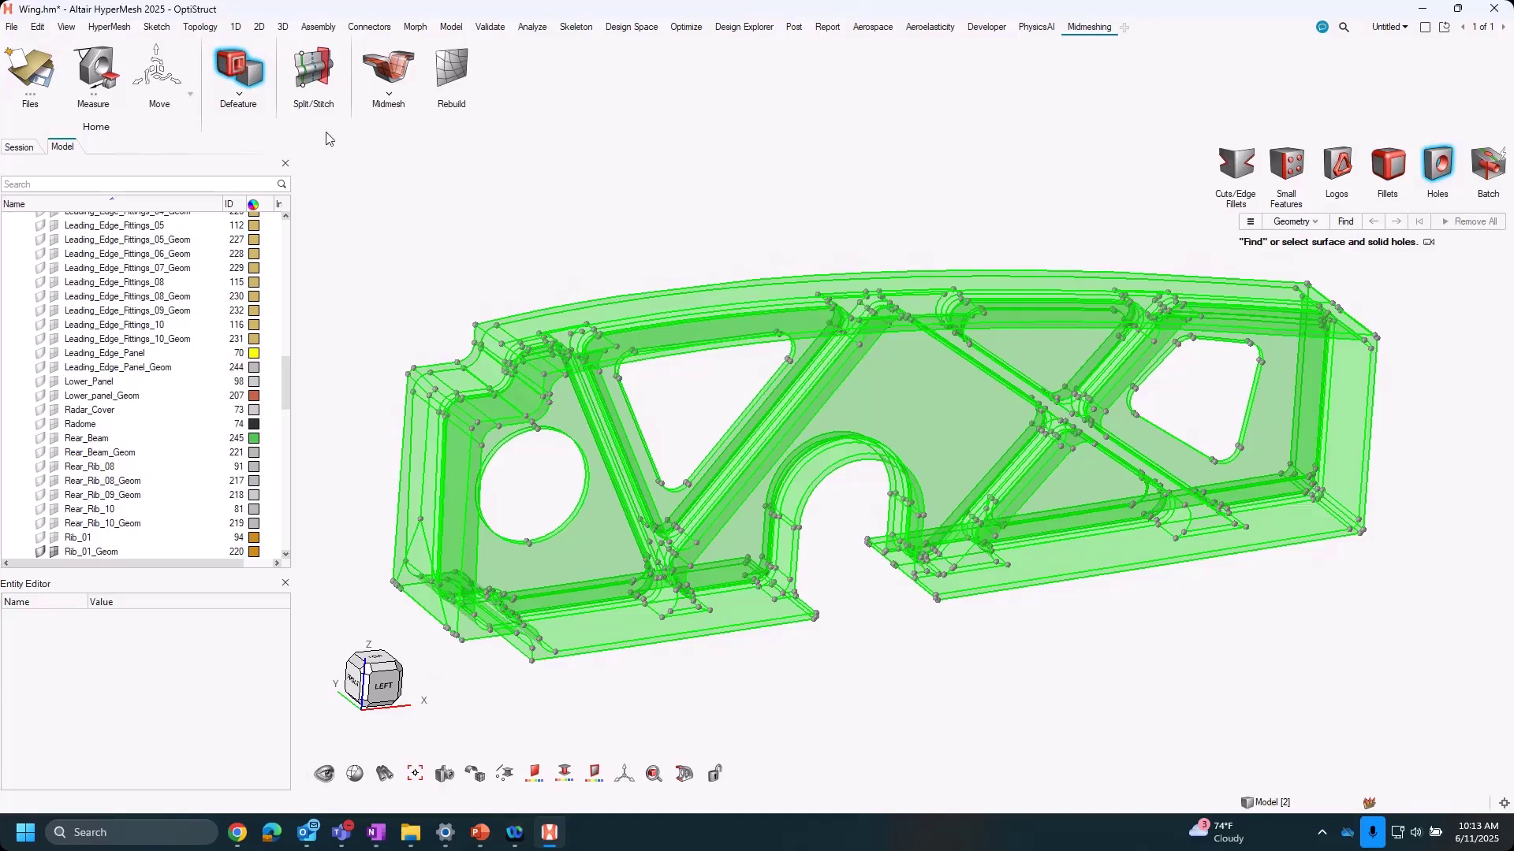
right_click_drag(858, 628, 882, 611)
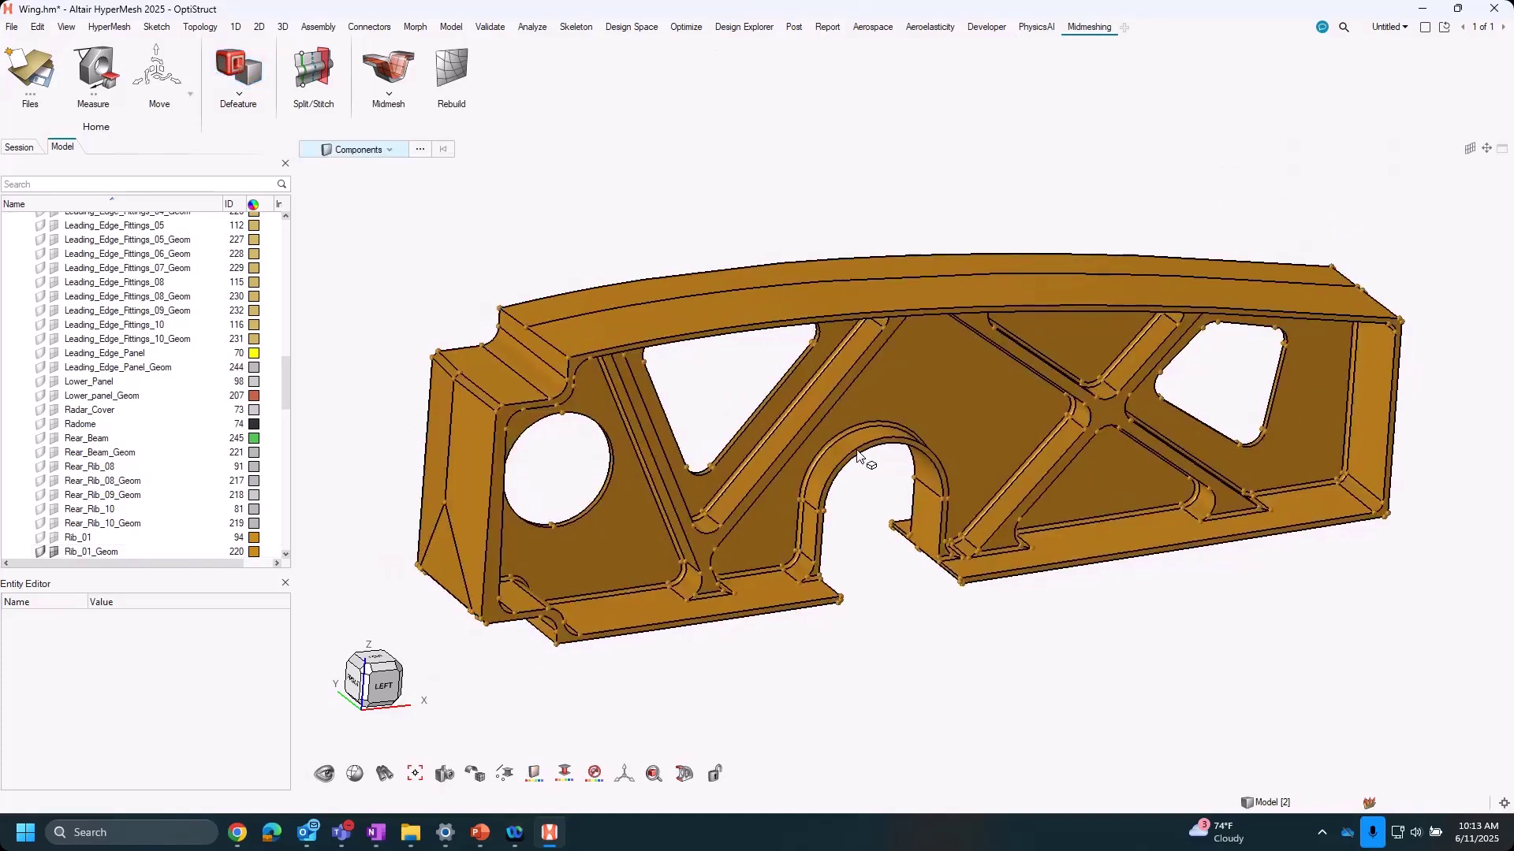
Measure the edge lengths of the rib's end flange beside the large round opening.
left_click(93, 69)
scroll(462, 401, "up", 5)
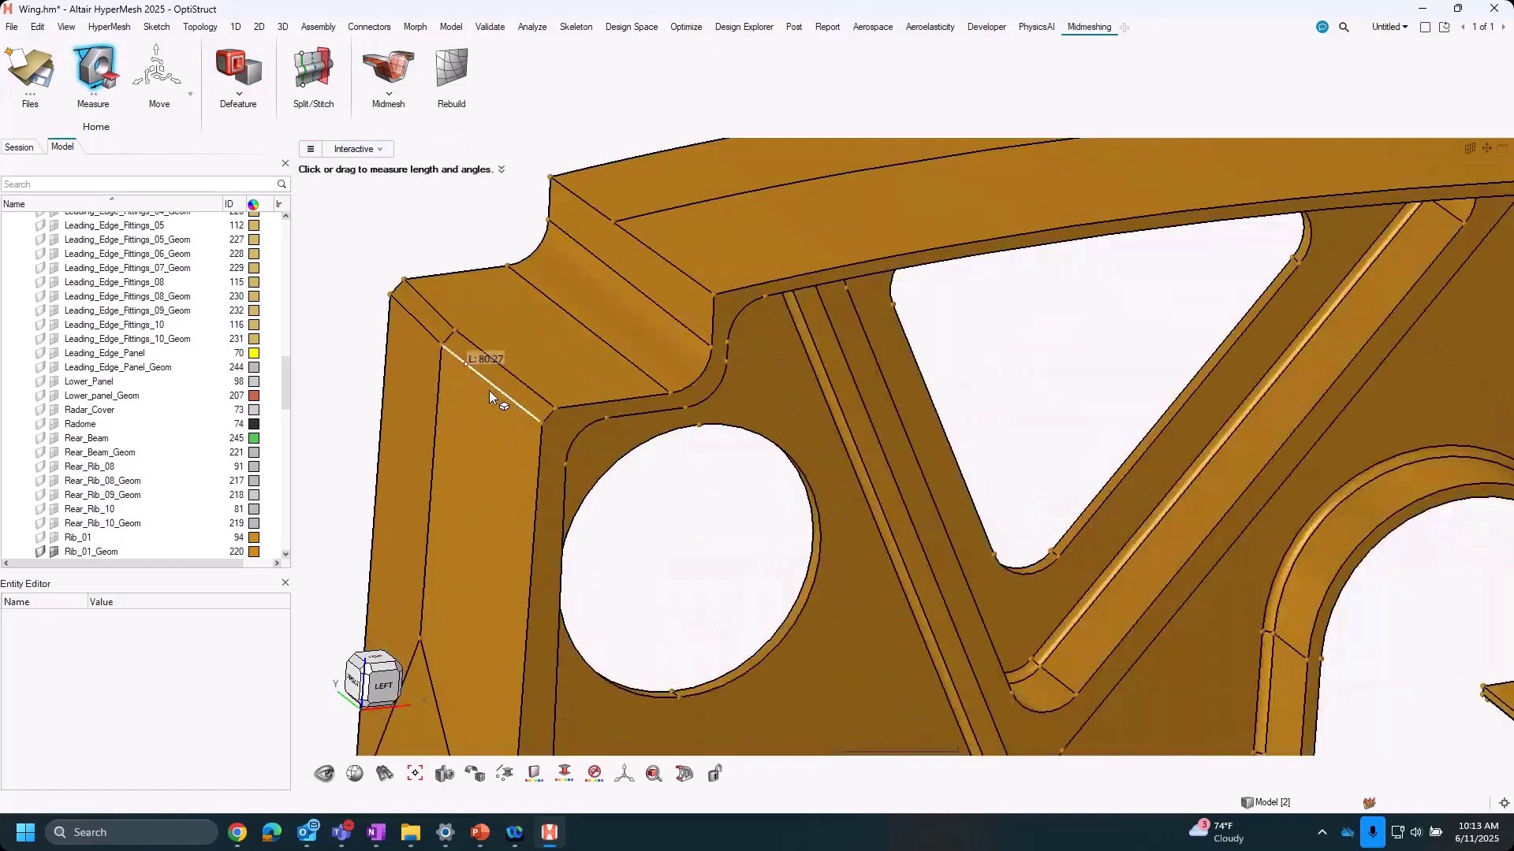
scroll(515, 399, "up", 2)
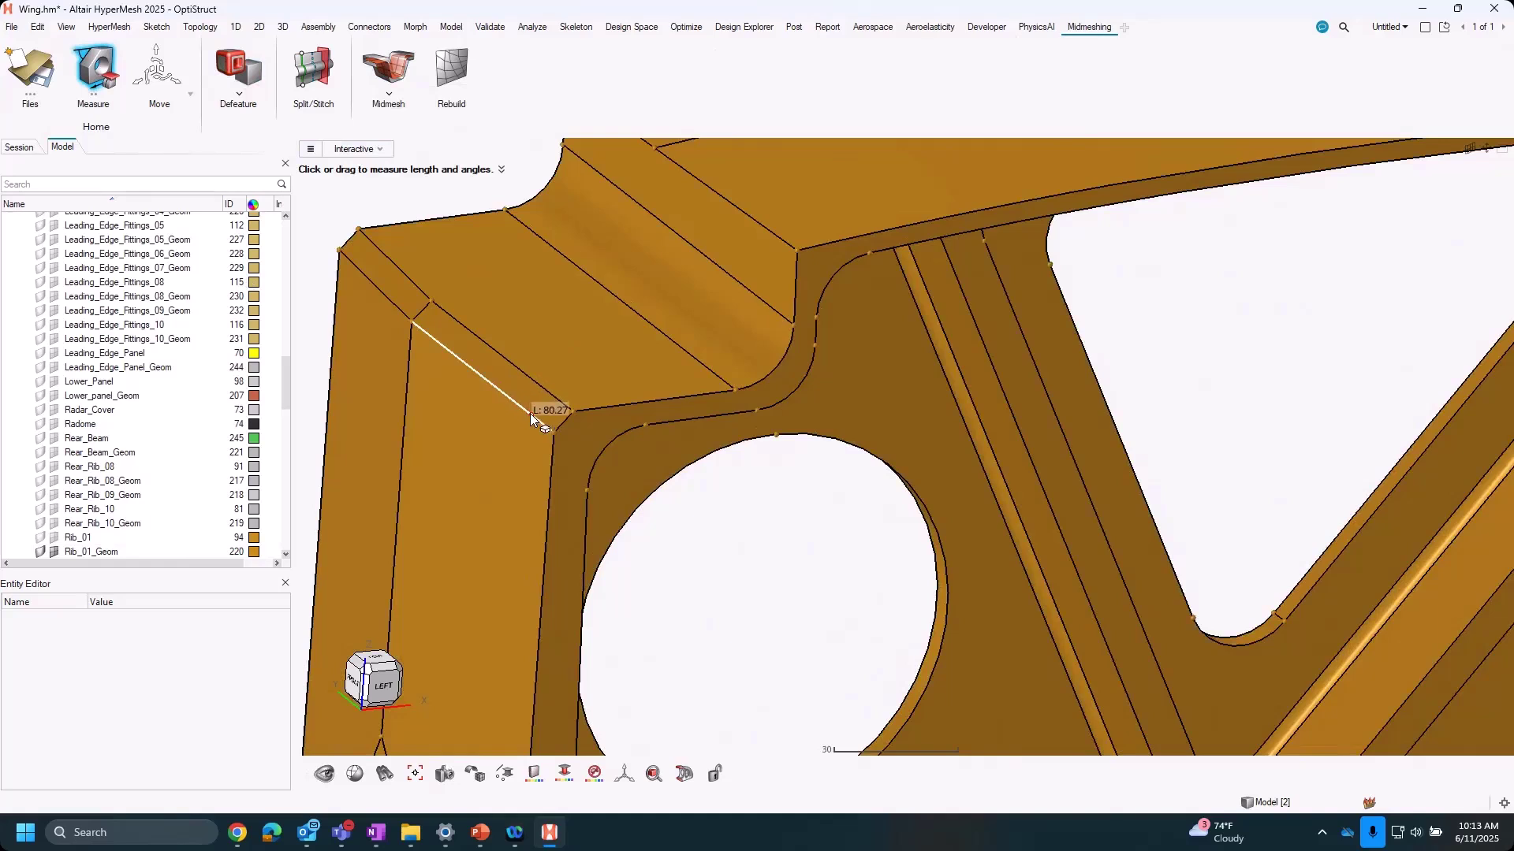
scroll(528, 413, "down", 3)
scroll(528, 413, "down", 4)
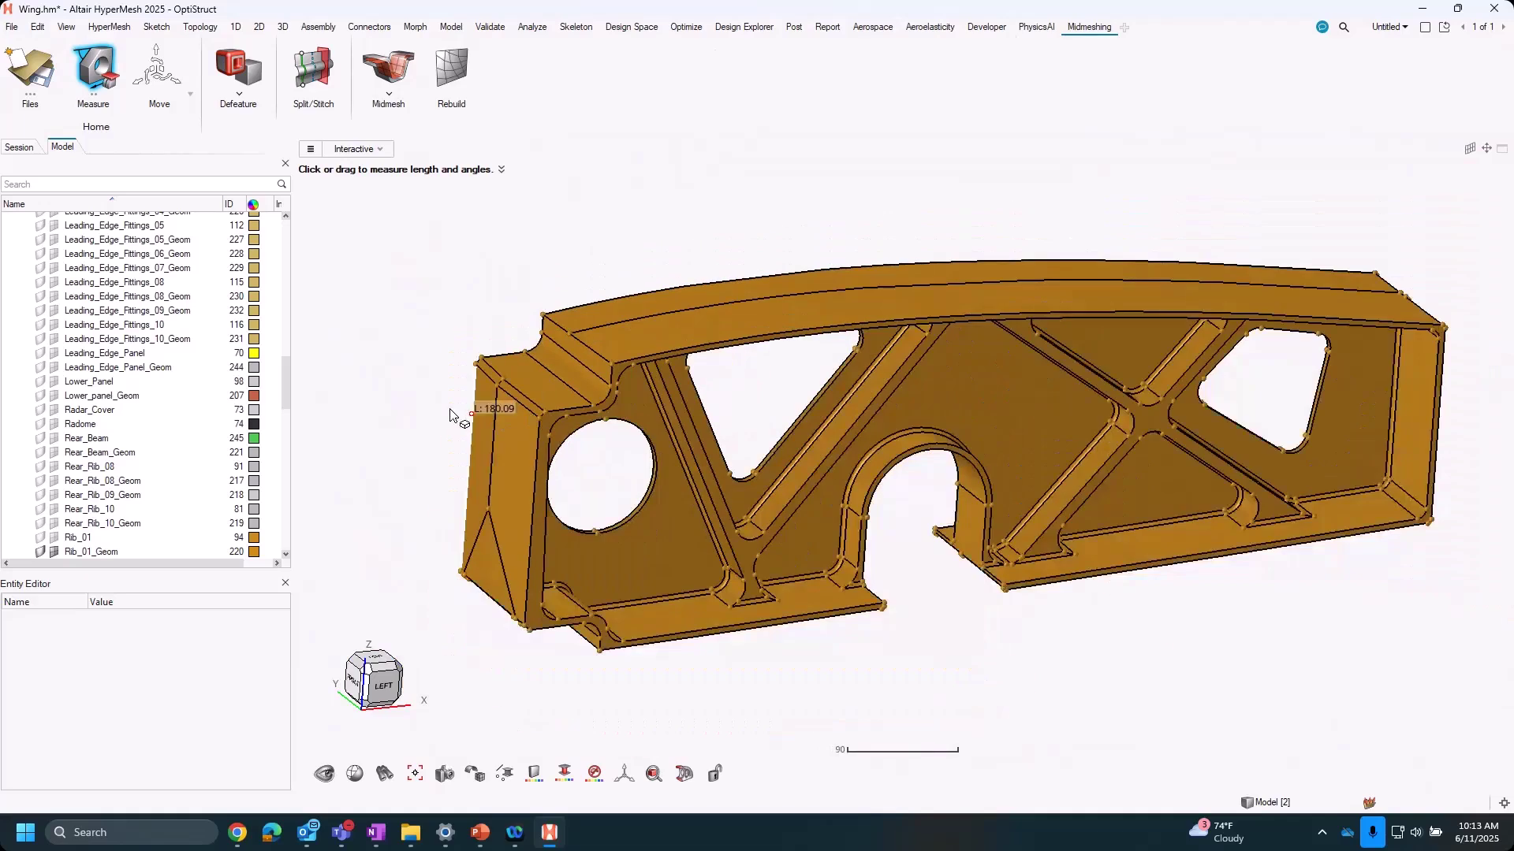
key("Escape")
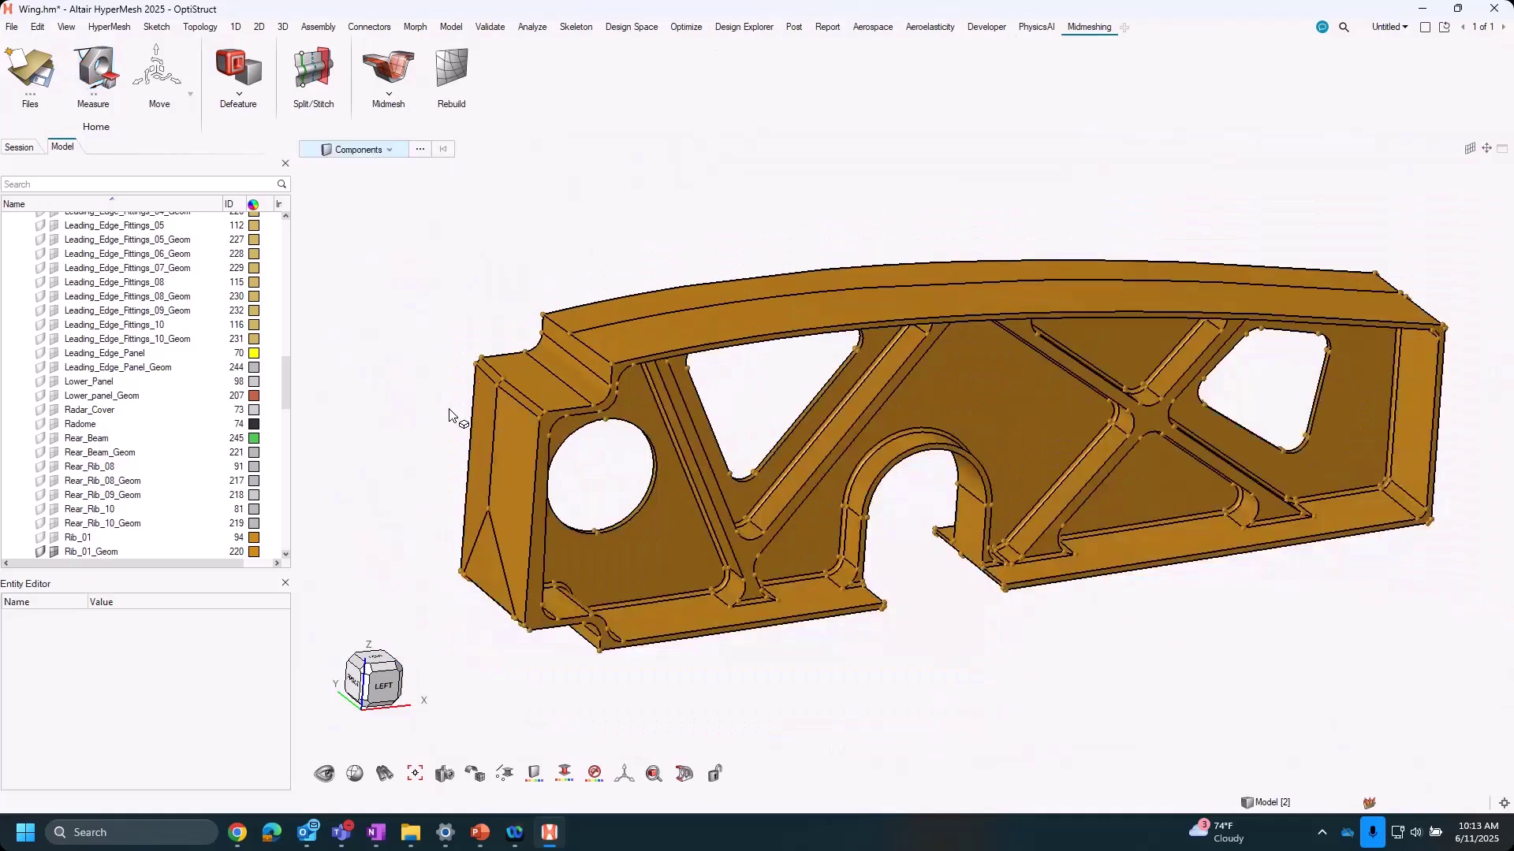
left_click(389, 71)
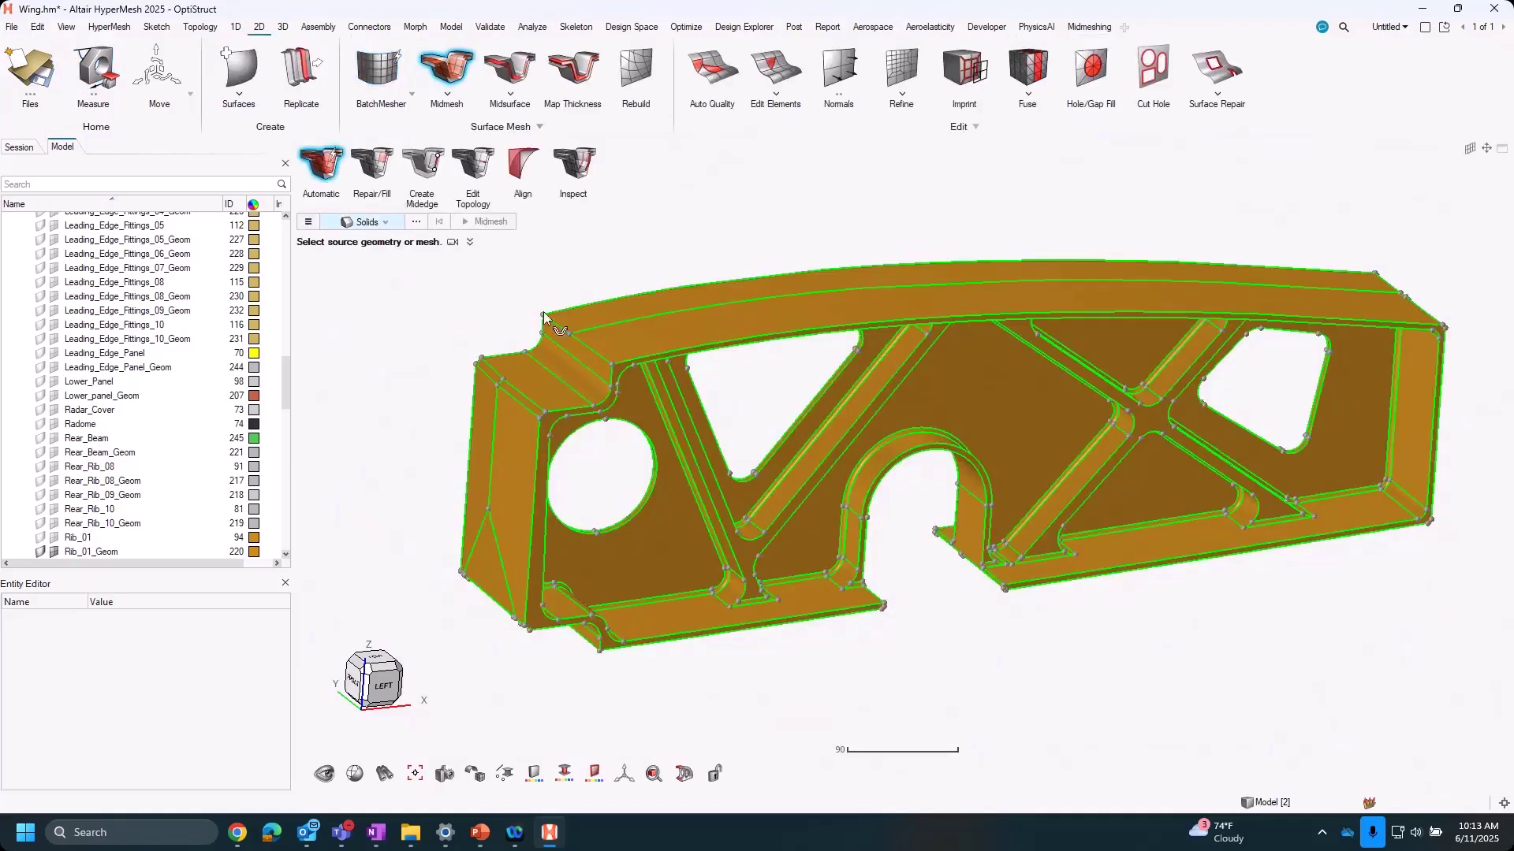
right_click_drag(454, 347, 432, 345)
scroll(405, 450, "down", 2)
mouse_move(405, 450)
right_mouse_down()
mouse_move(371, 429)
mouse_move(410, 453)
right_mouse_up()
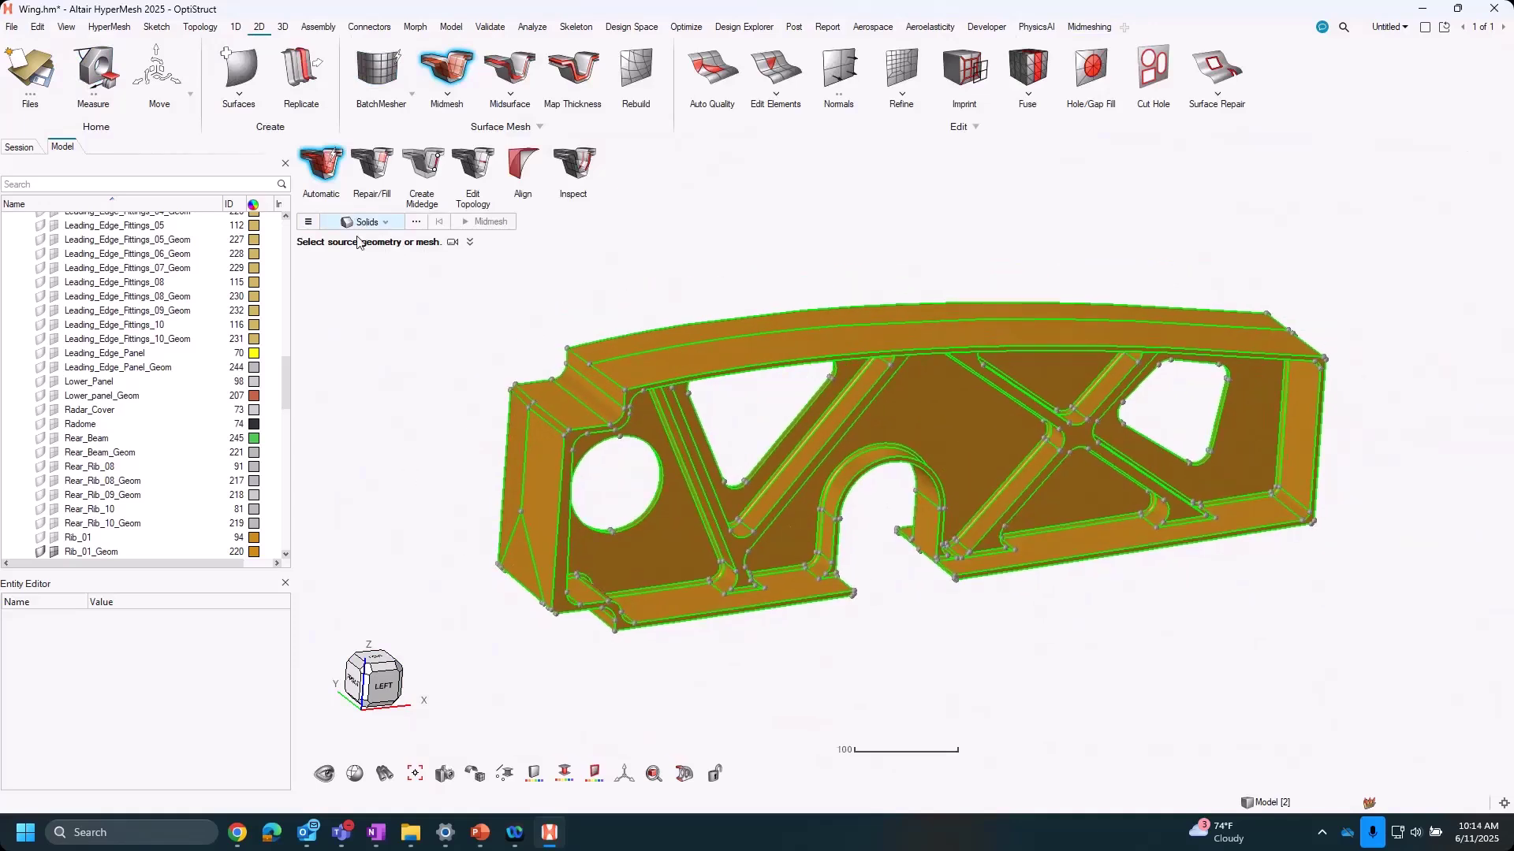
left_click(308, 223)
left_click(378, 471)
key("Escape")
Make the Rib_01_Geom component the current component and clear the selection.
left_click(532, 481)
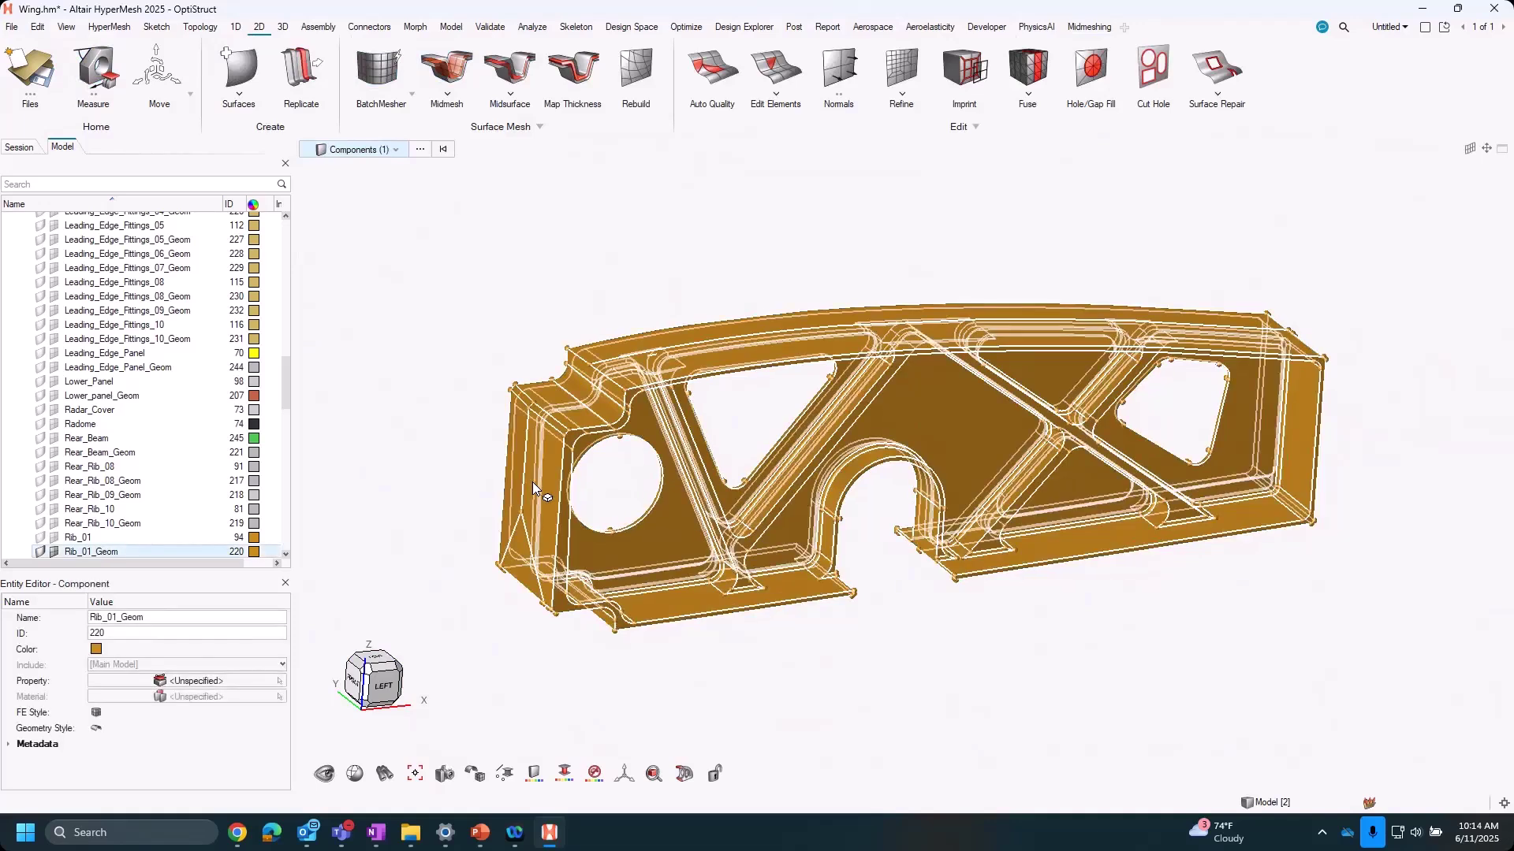
right_click(532, 481)
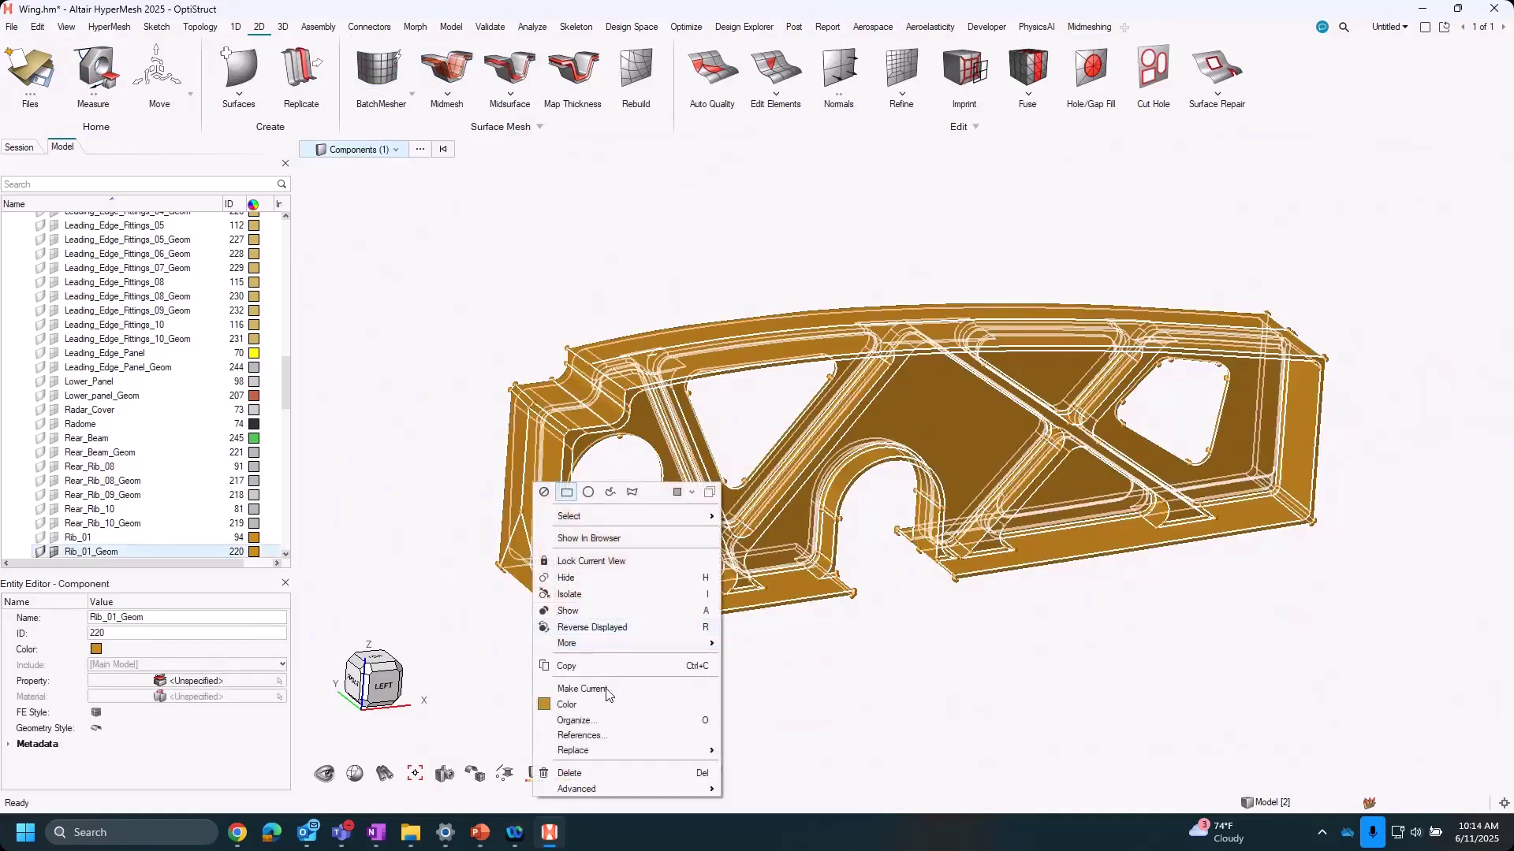
left_click(577, 687)
left_click(379, 419)
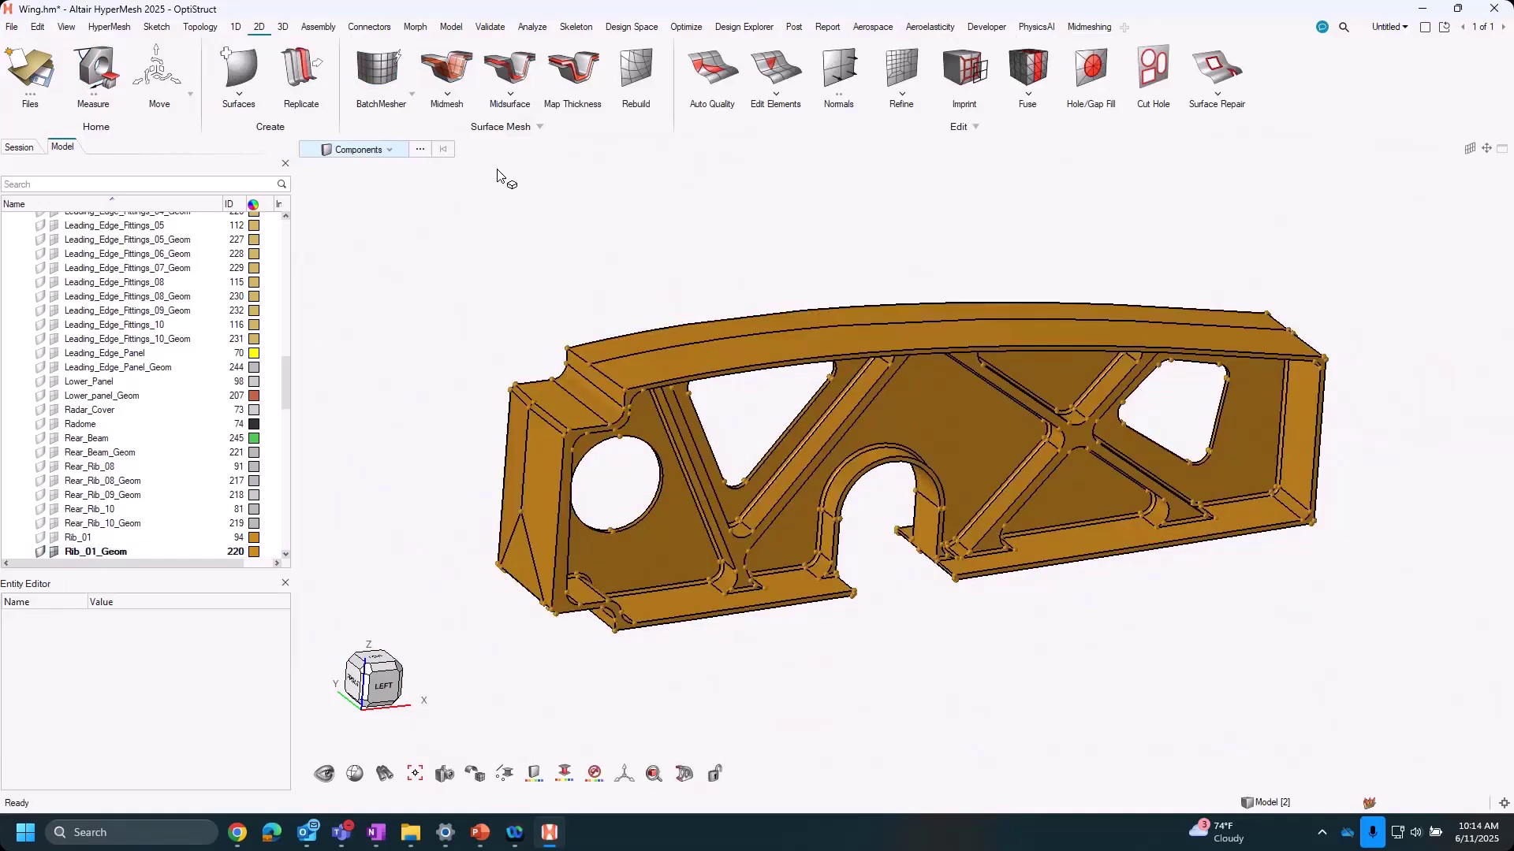
Midmesh the rib solid with an extraction size of 10, Mixed element type and the Casting method, dismissing the mail and meeting notifications.
left_click(450, 68)
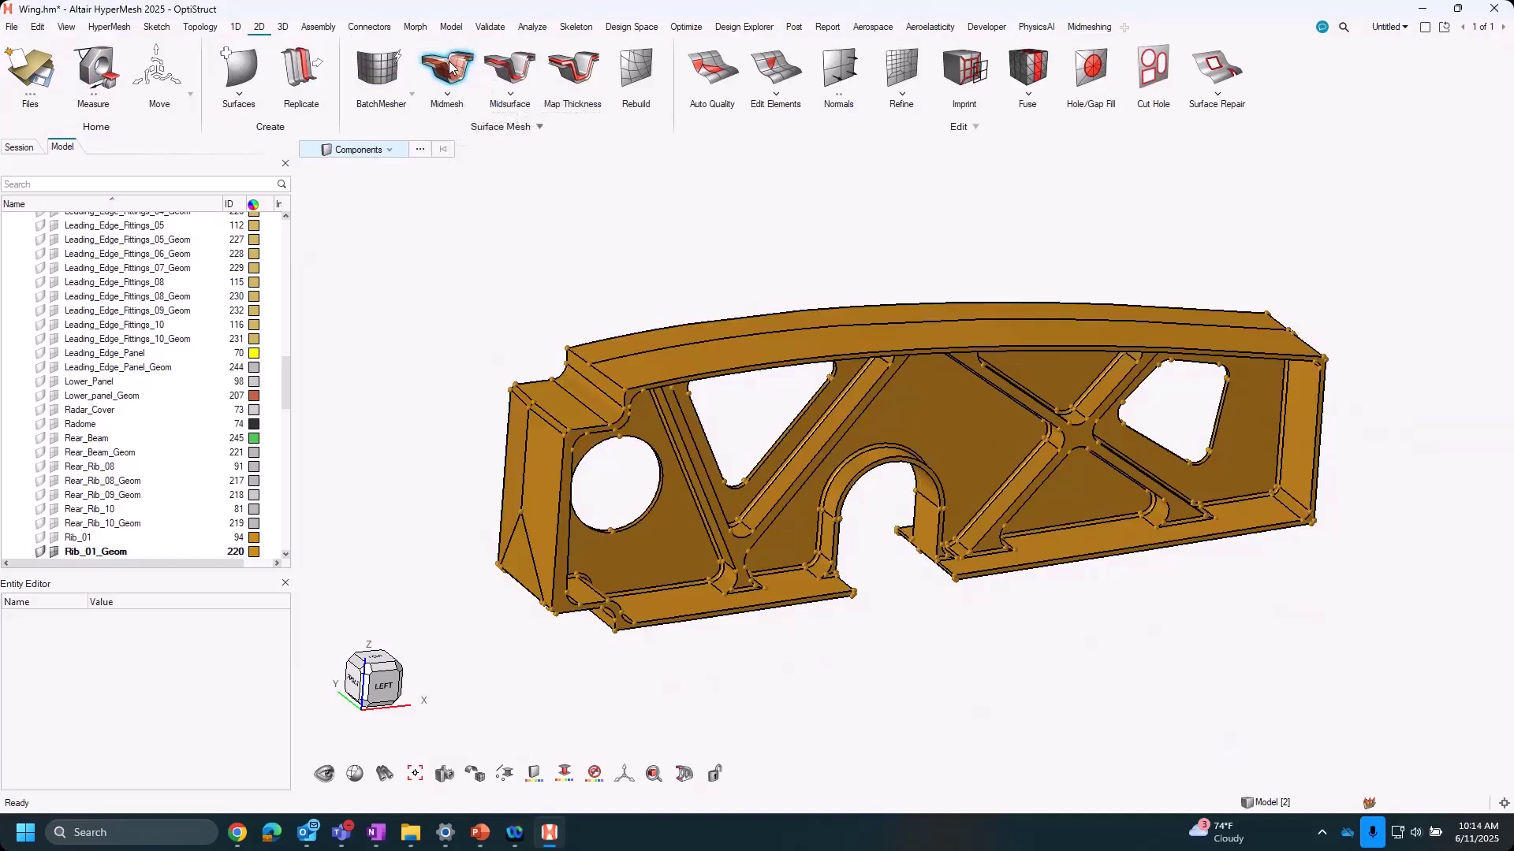
left_click(583, 467)
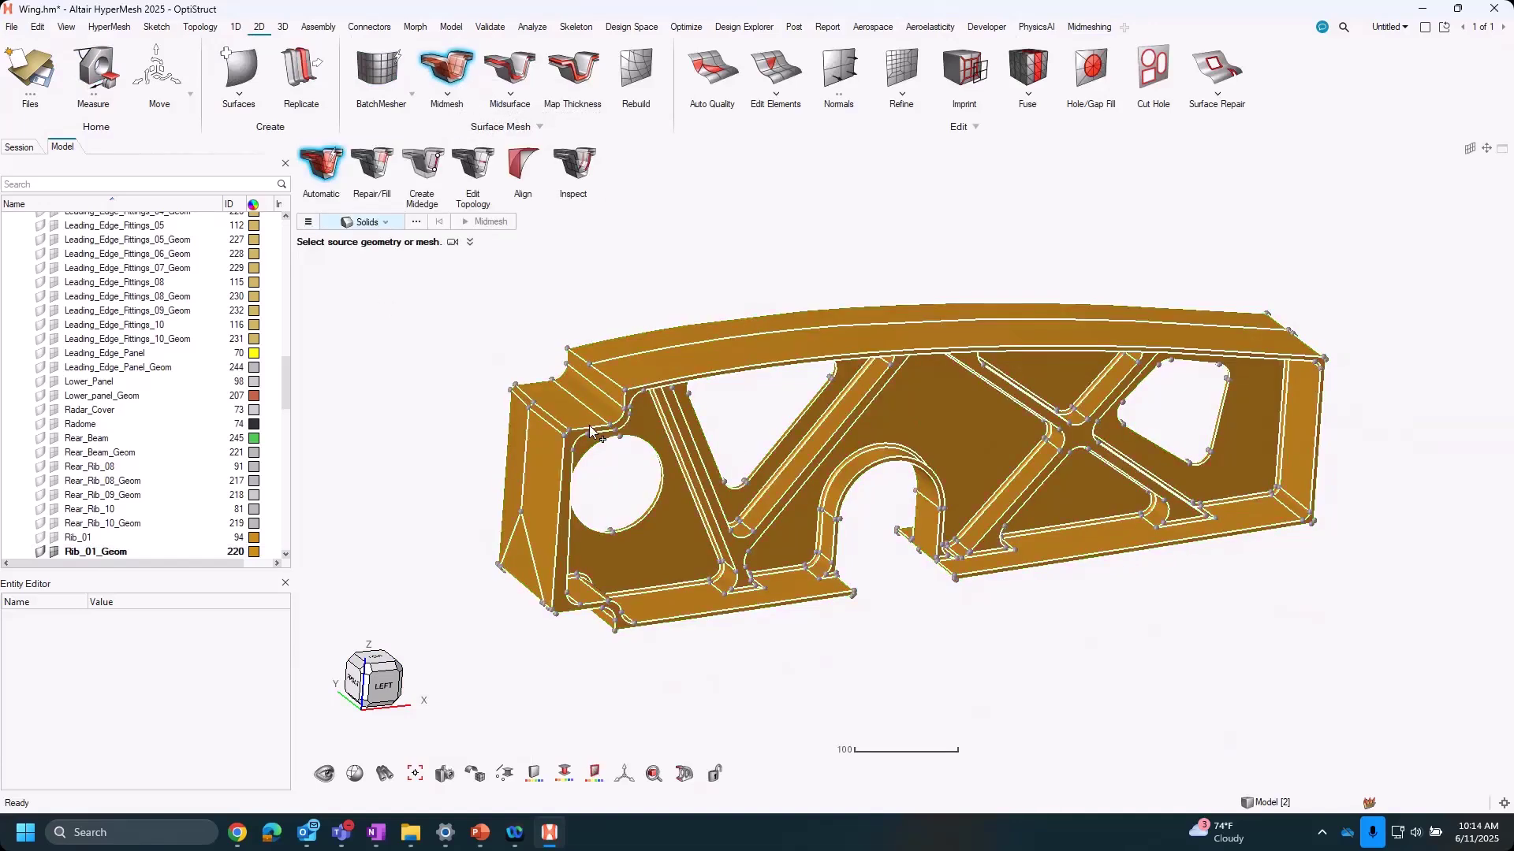
left_click(308, 222)
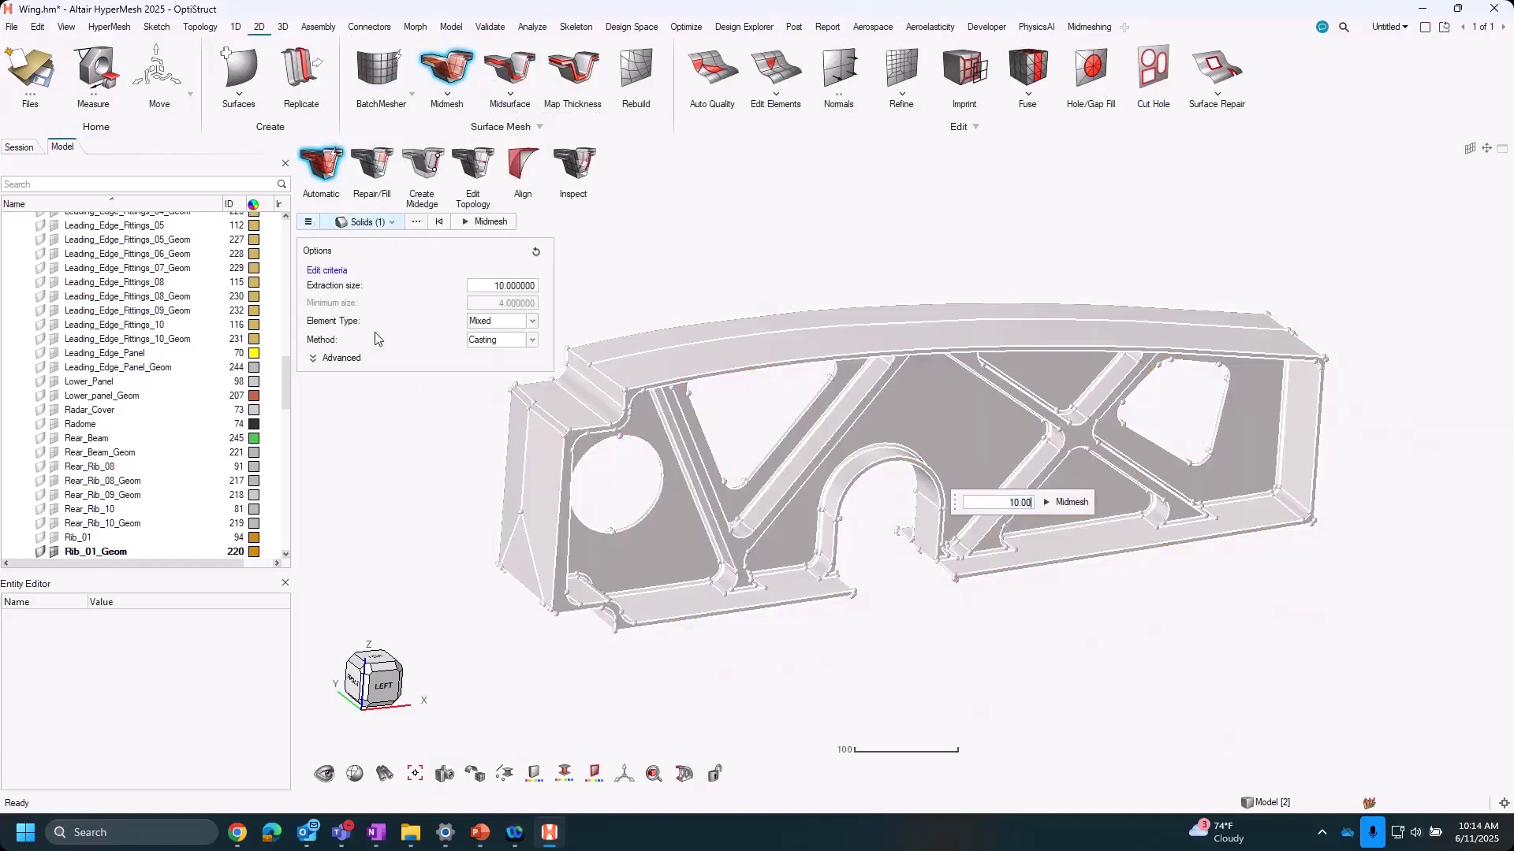
left_click(347, 359)
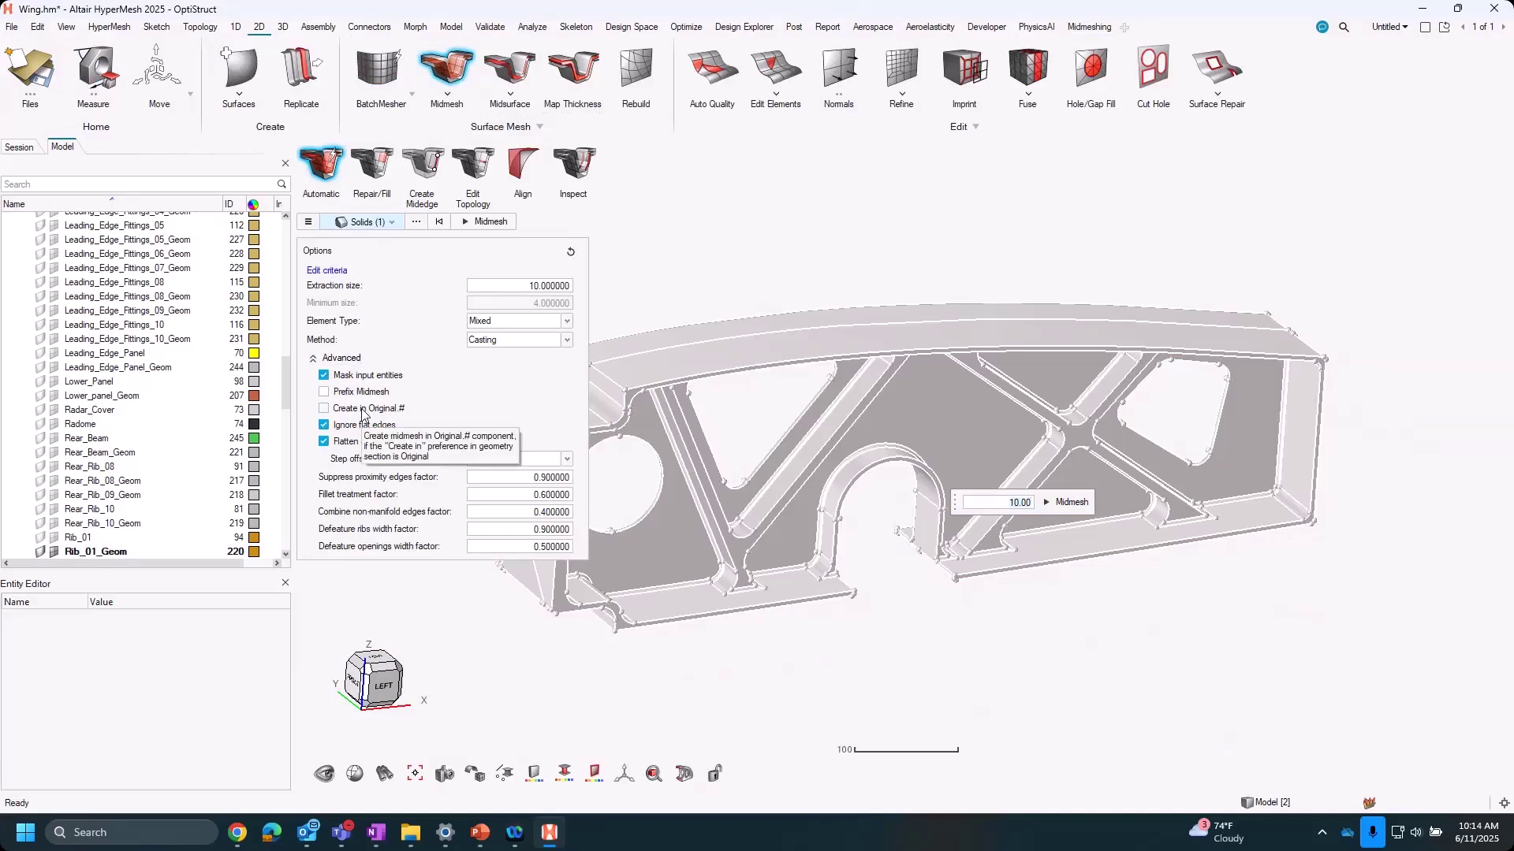
left_click(315, 360)
left_click(495, 288)
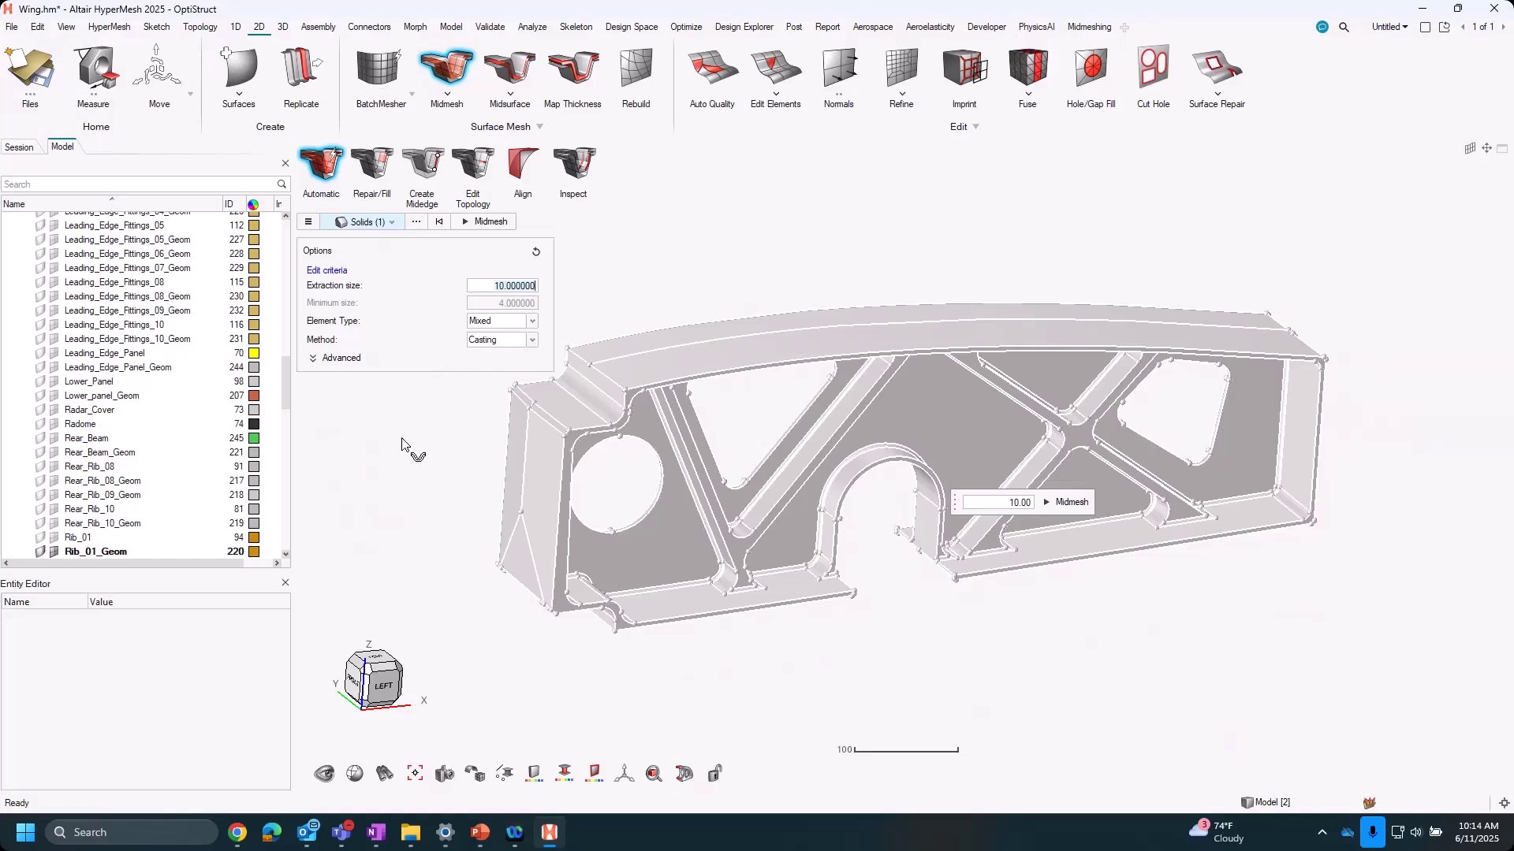
right_click_drag(512, 453, 437, 432)
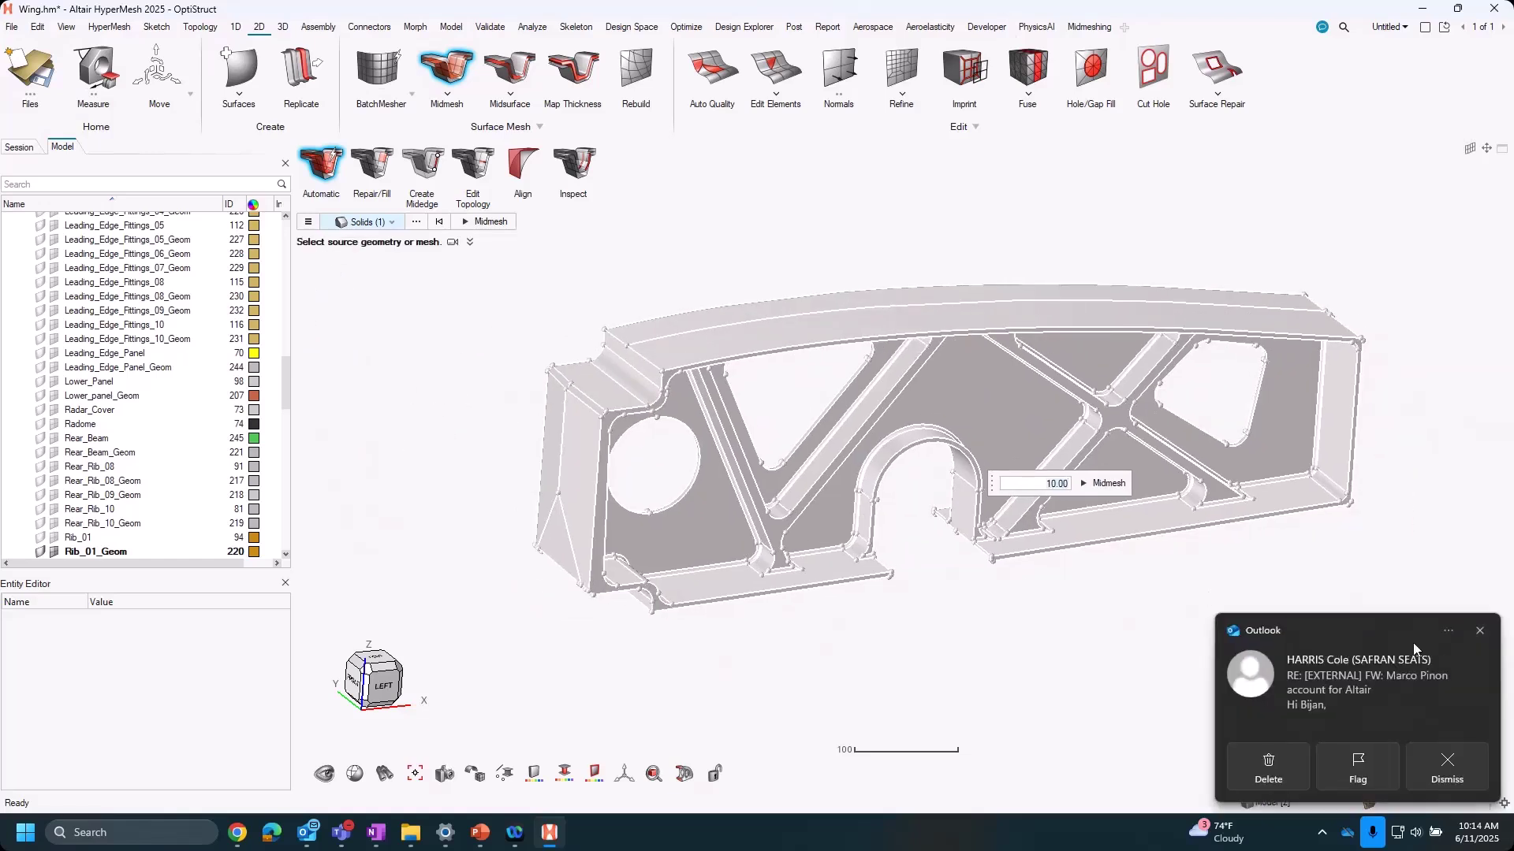
left_click(1482, 631)
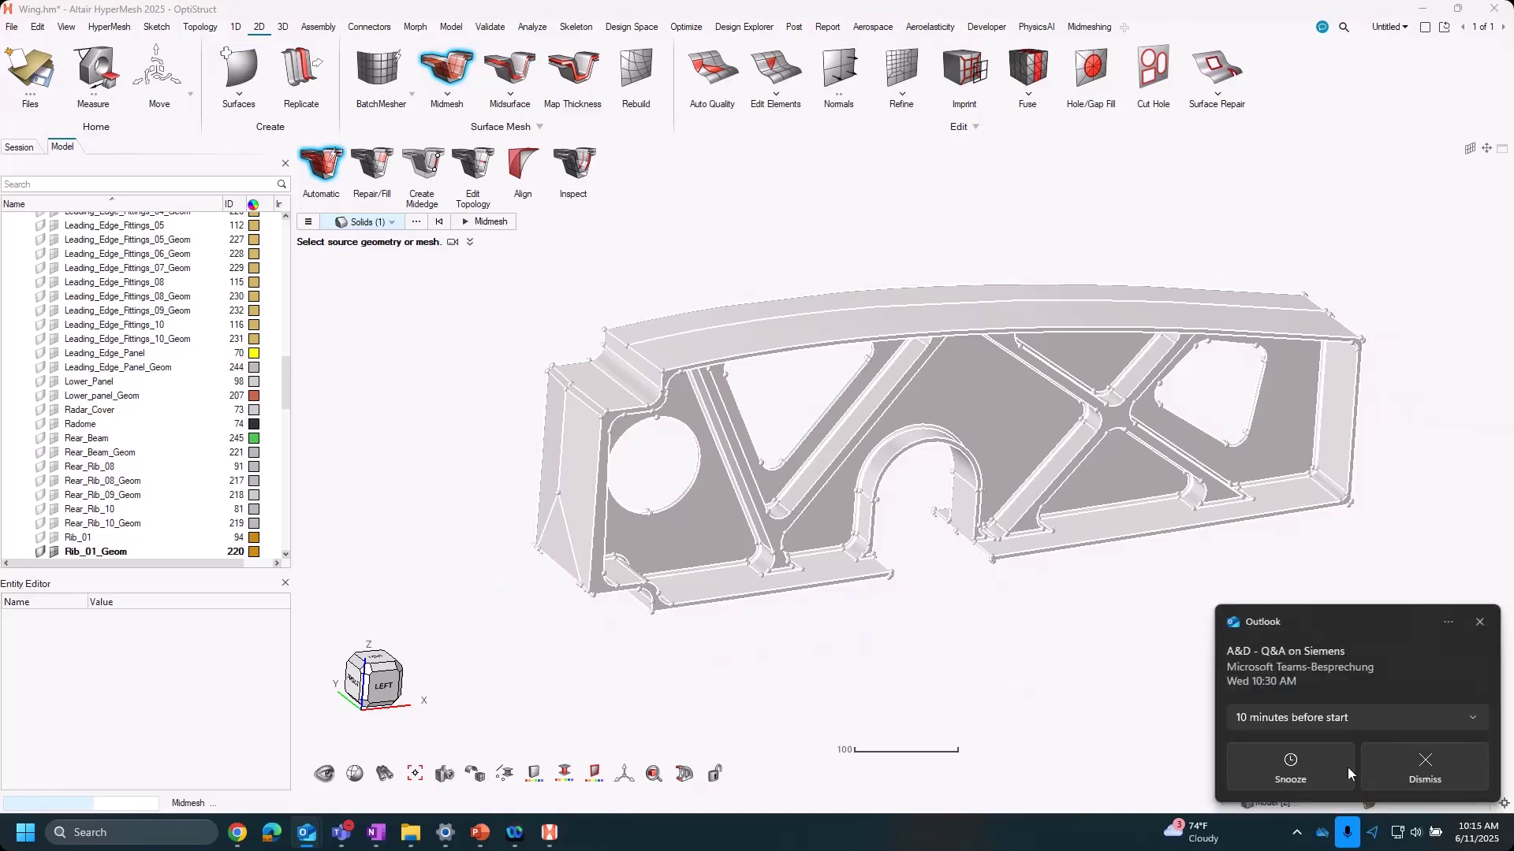
left_click(1377, 779)
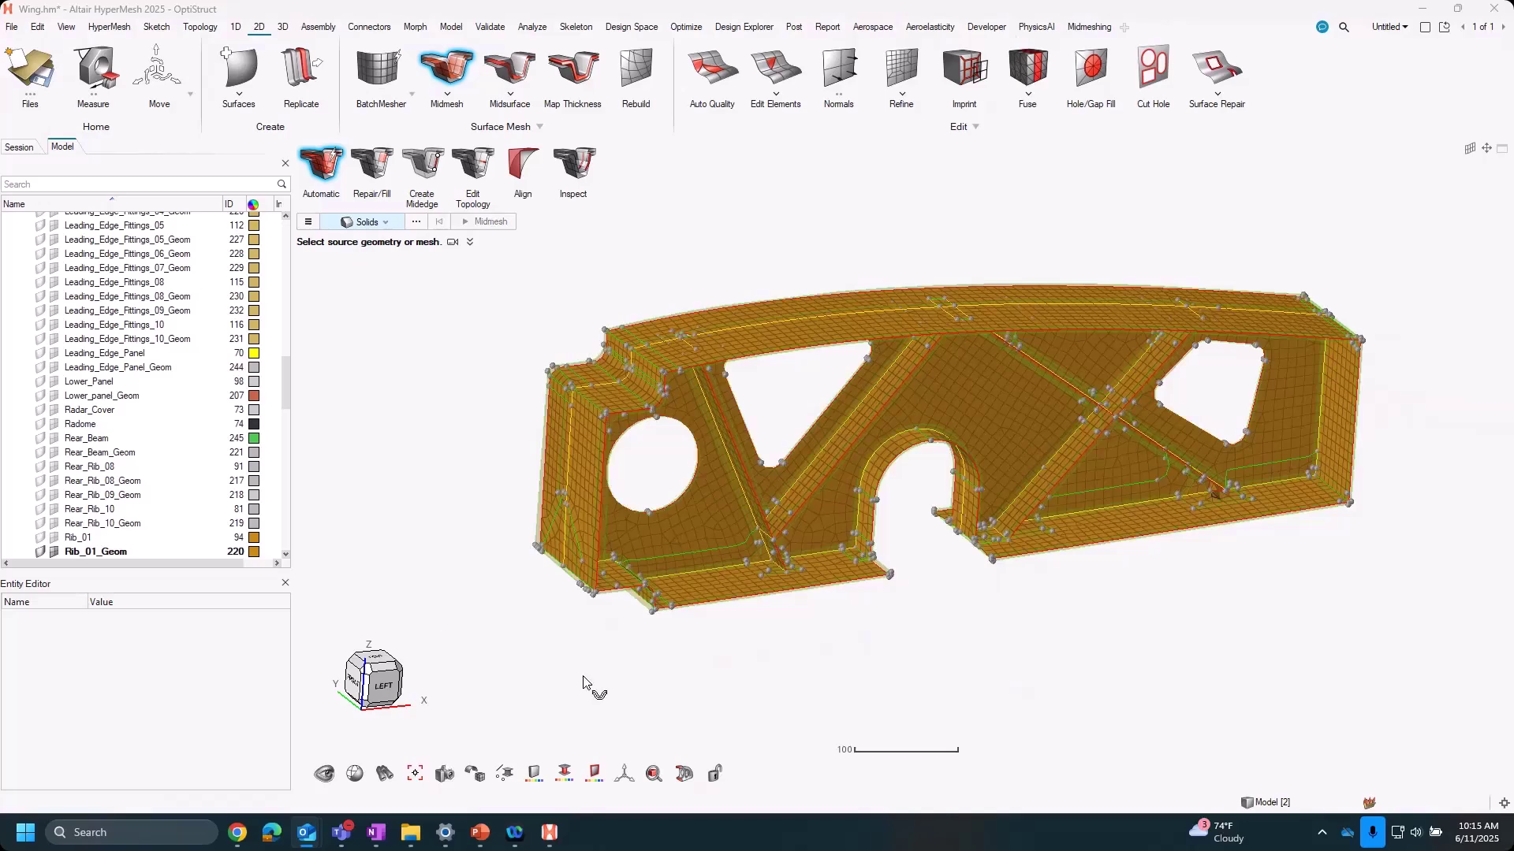
Inspect the rib's midmesh against the original solid along the lower flange corner and around the end flange.
scroll(881, 573, "up", 6)
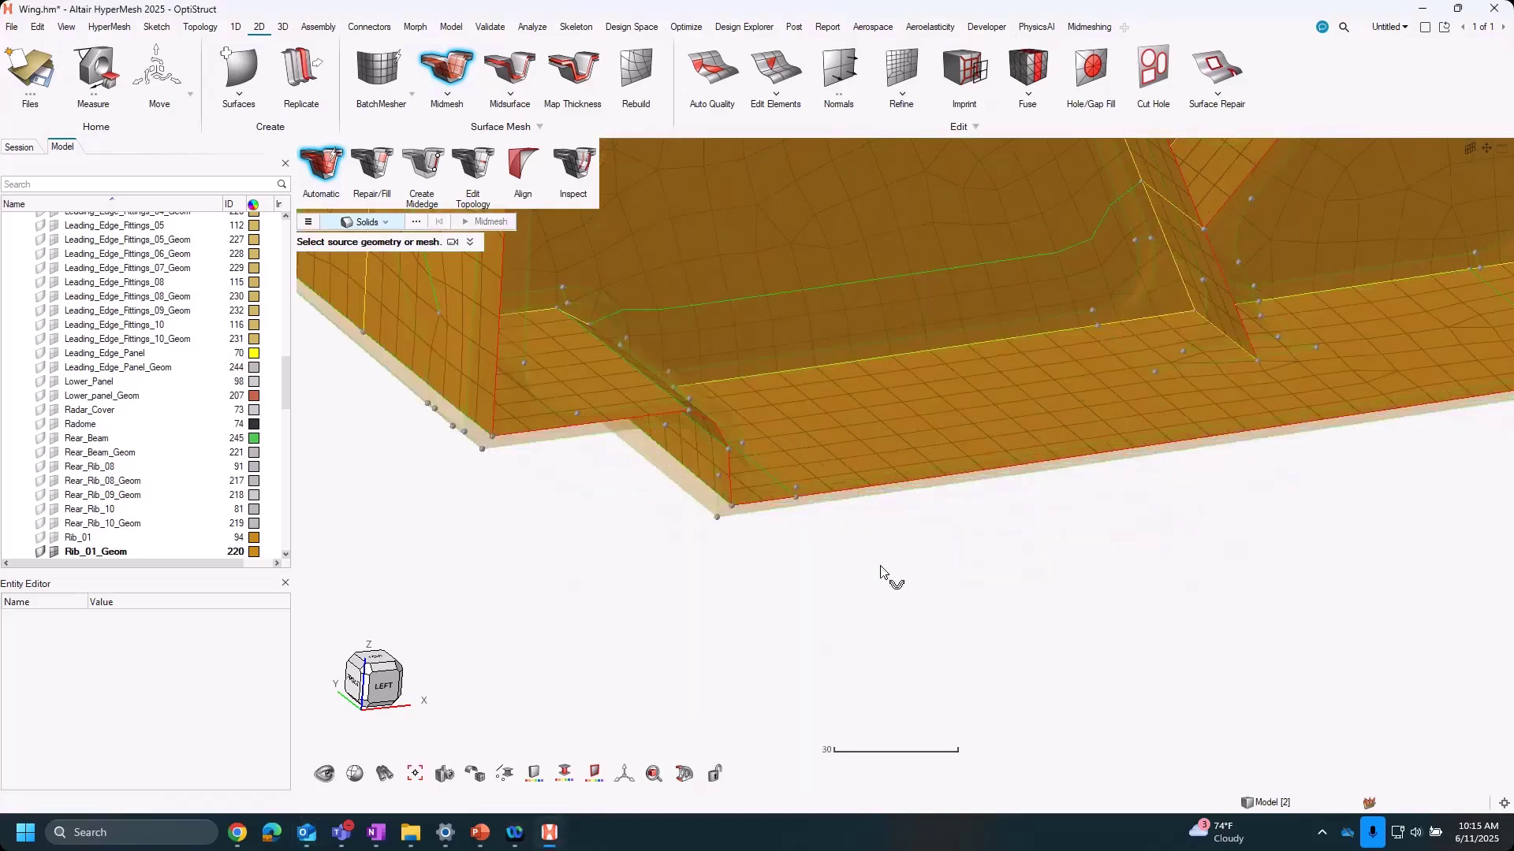
scroll(893, 569, "down", 6)
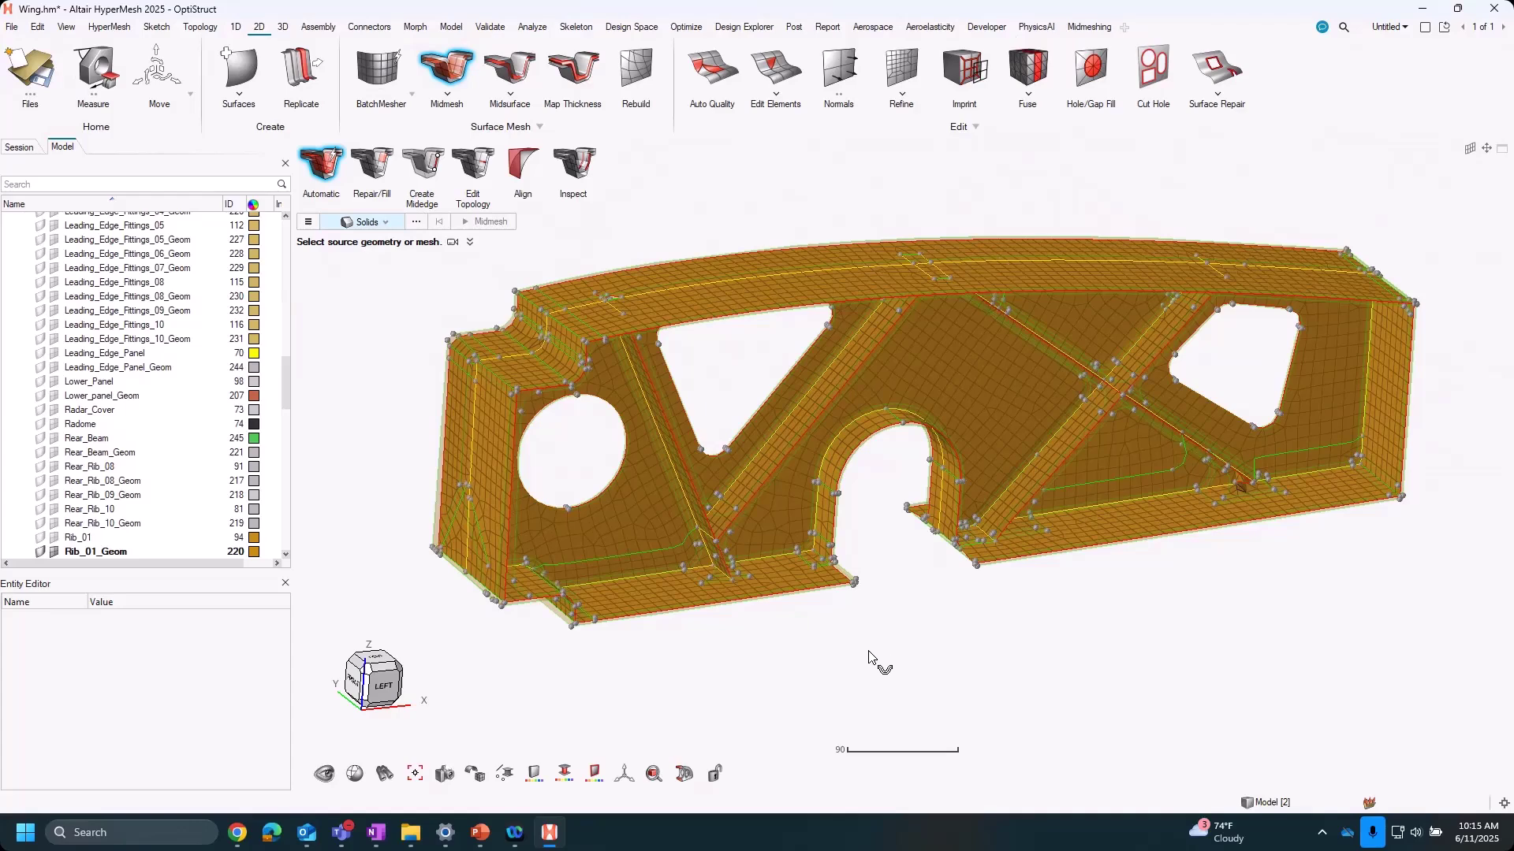
scroll(652, 674, "up", 2)
scroll(557, 560, "up", 4)
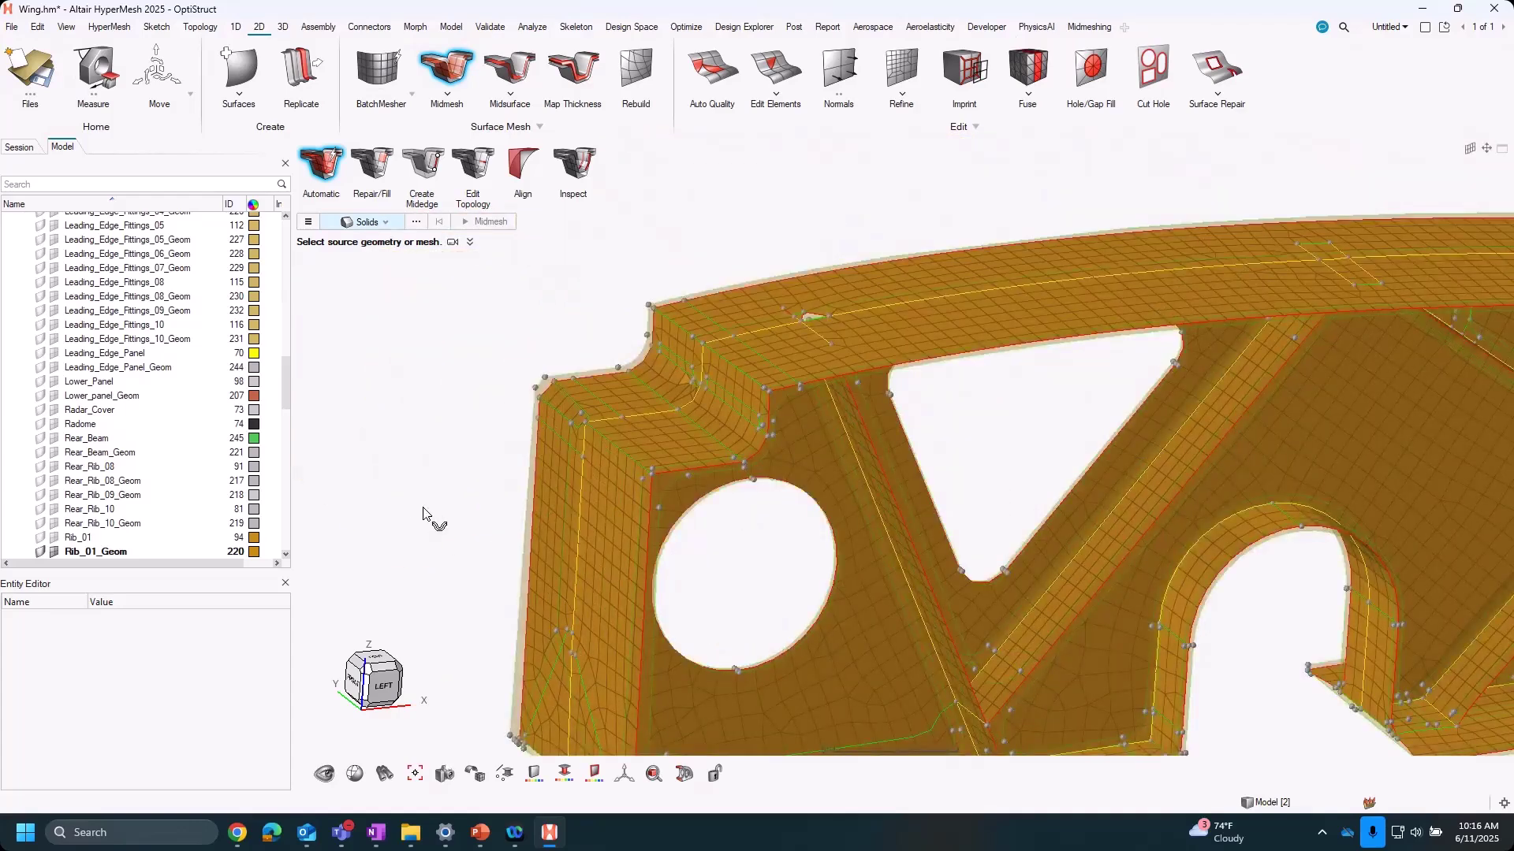
Examine the rib's midmesh against the original solid at the stepped upper corner, the lower flange corner and the arched cutout.
scroll(444, 483, "up", 3)
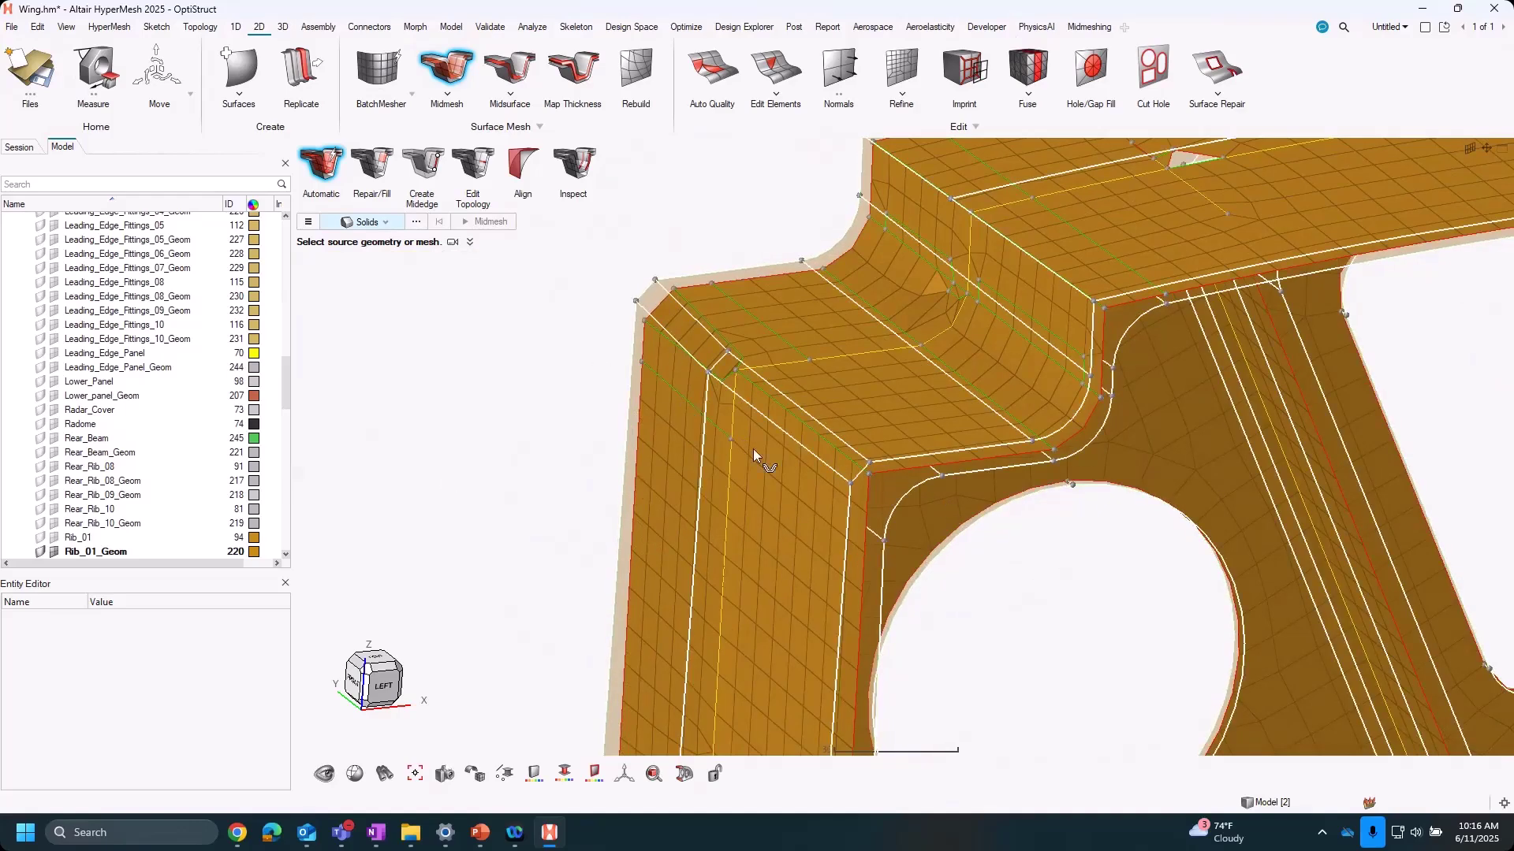
right_click_drag(902, 504, 988, 599)
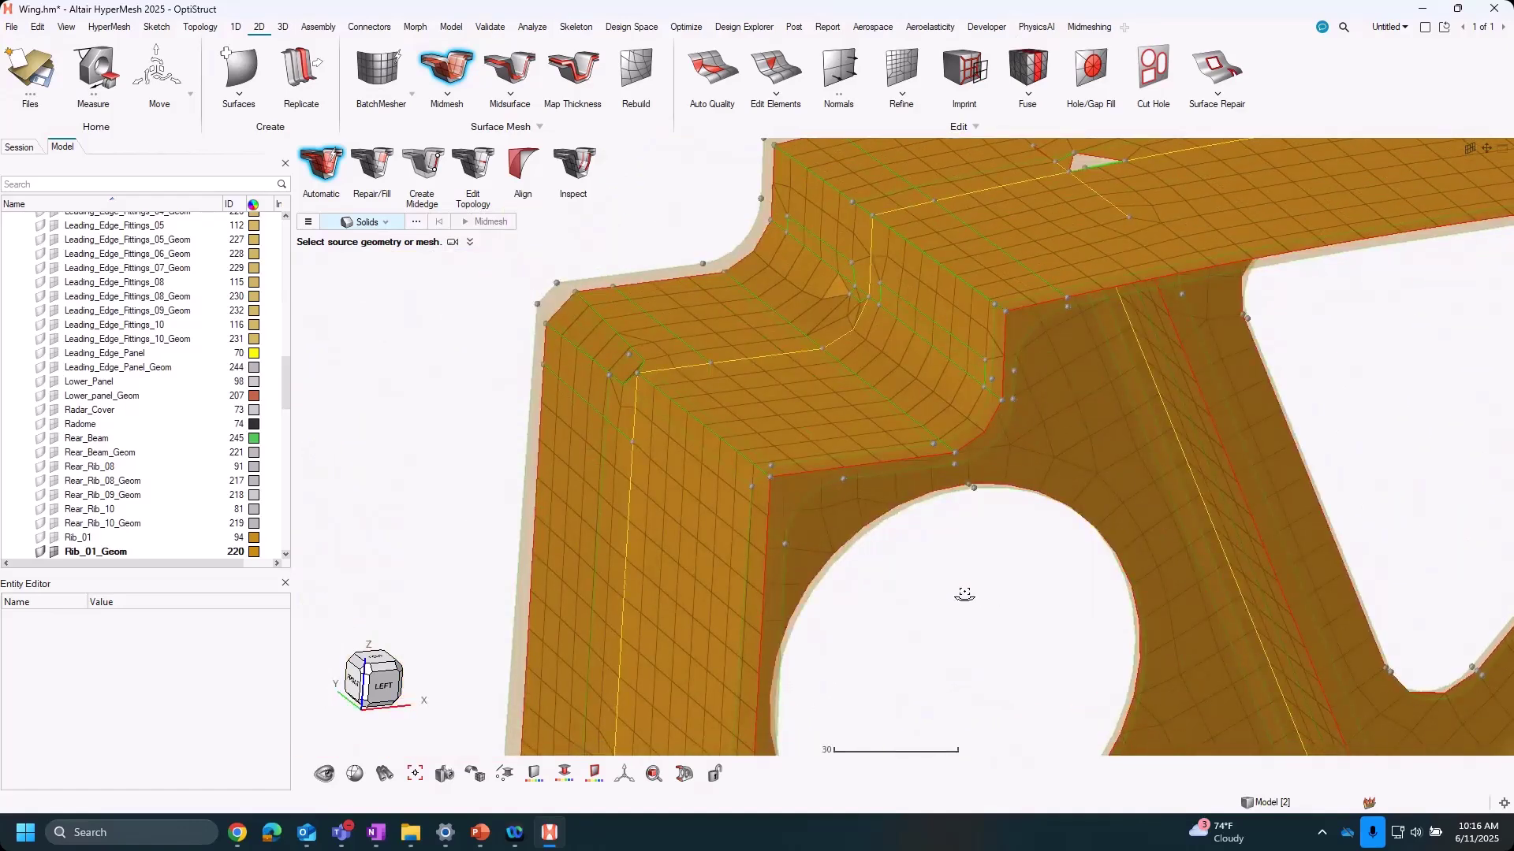
middle_click_drag(989, 600, 950, 664)
scroll(950, 665, "down", 3)
right_click_drag(949, 665, 855, 346)
right_click_drag(1280, 654, 1091, 523)
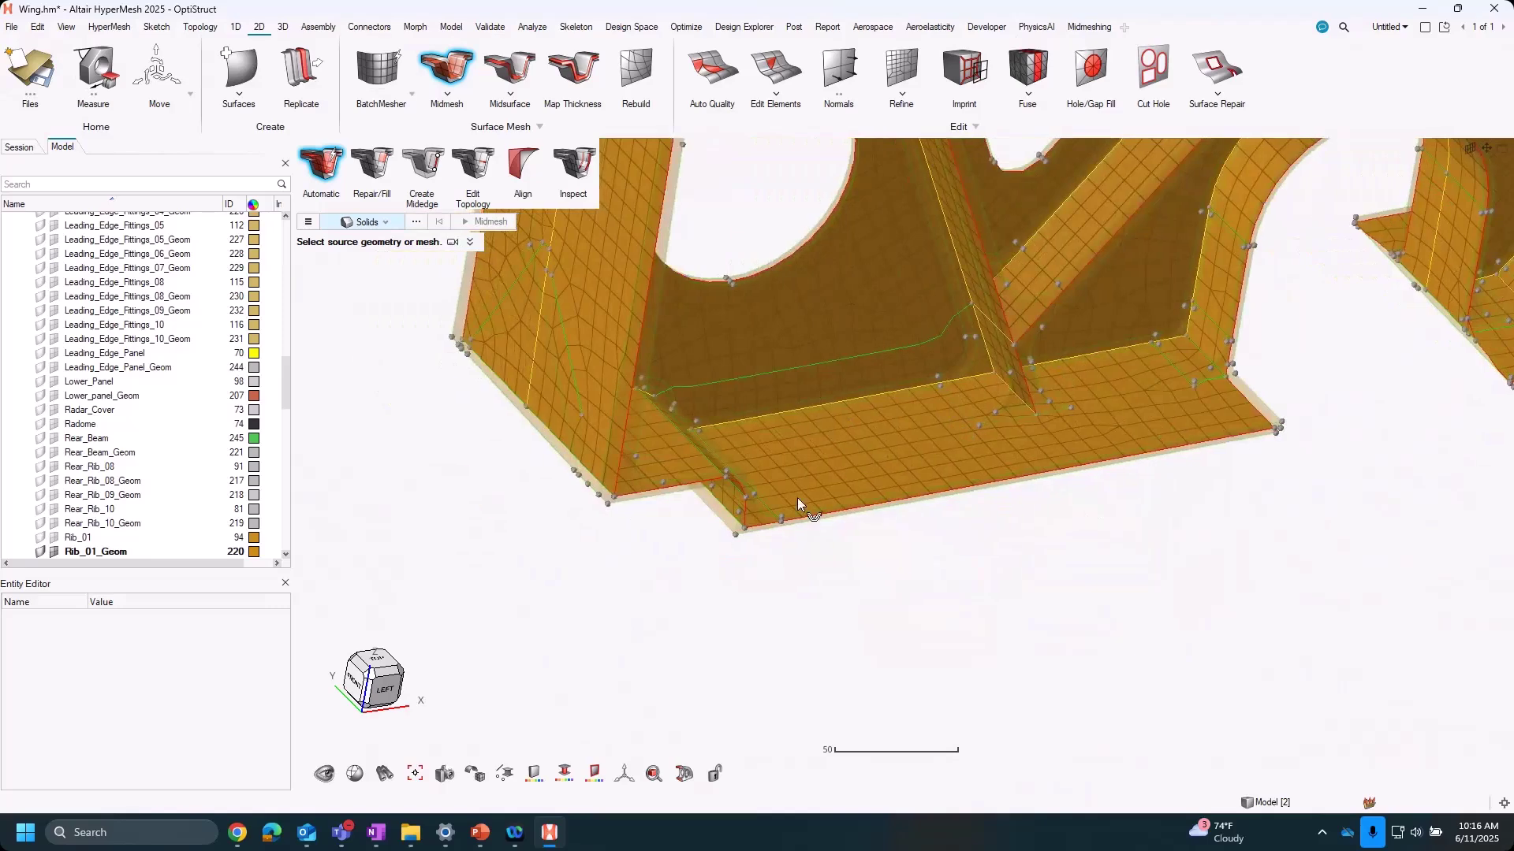
scroll(797, 498, "up", 3)
scroll(861, 591, "down", 3)
right_click_drag(1014, 630, 956, 693)
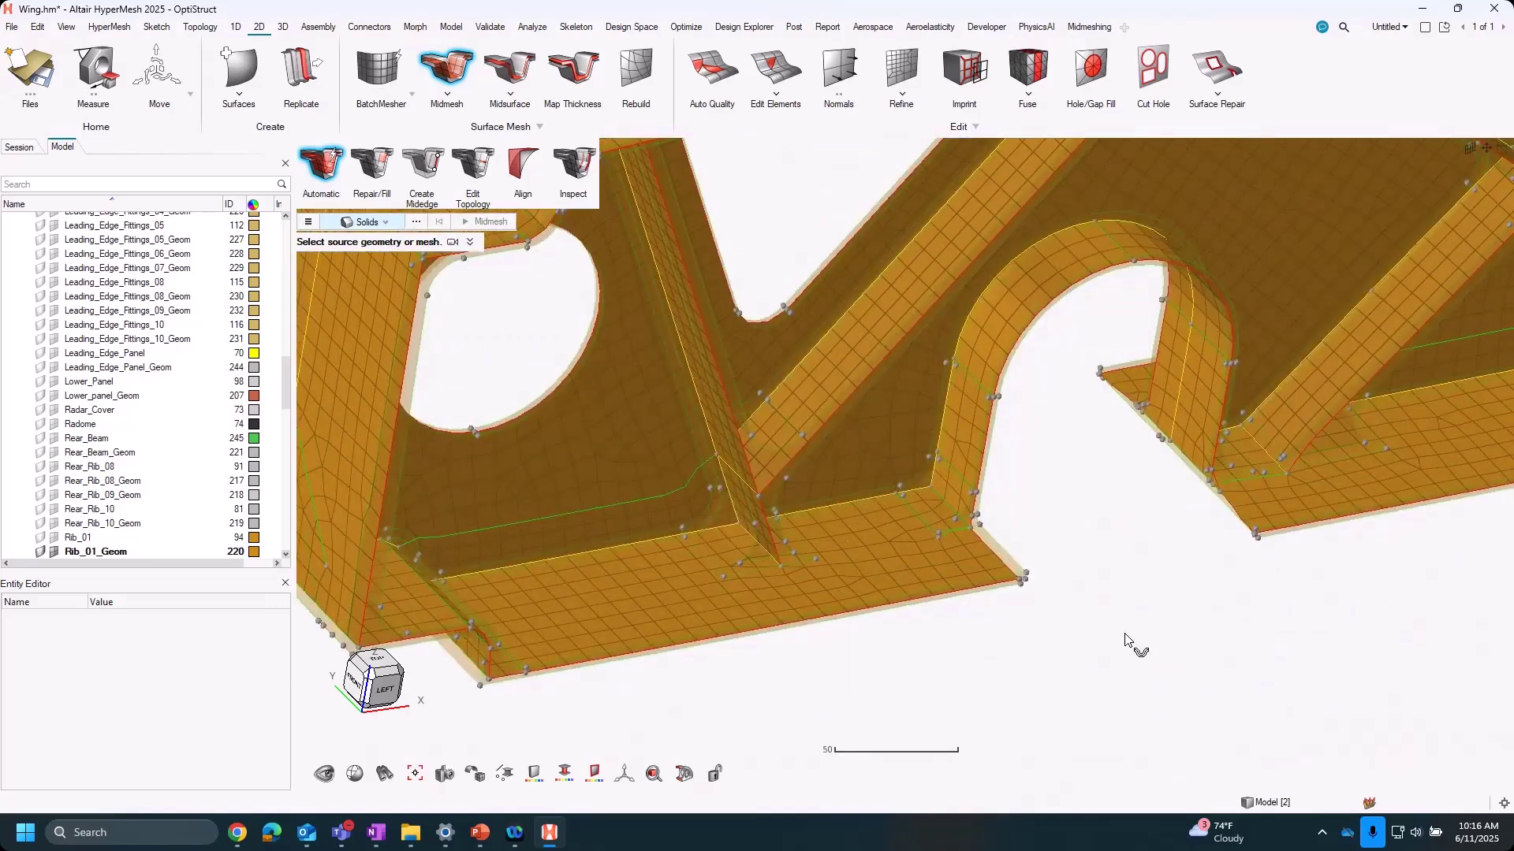
scroll(1183, 628, "down", 3)
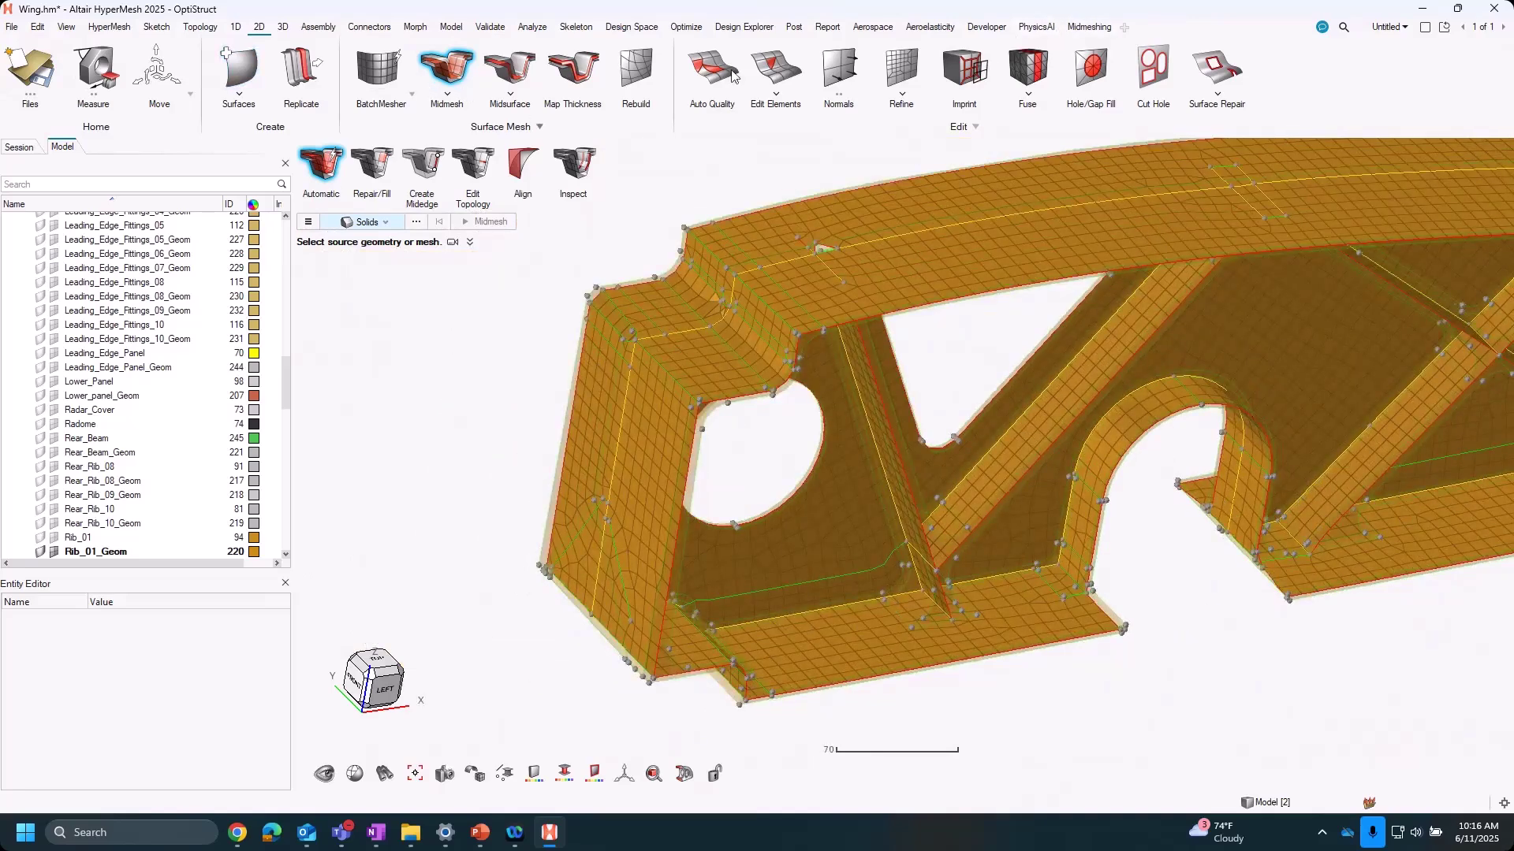
Unsplit the two shared surface edges on the rib's lower flange at the foot of the arched cutout using Split/Stitch.
left_click(1089, 26)
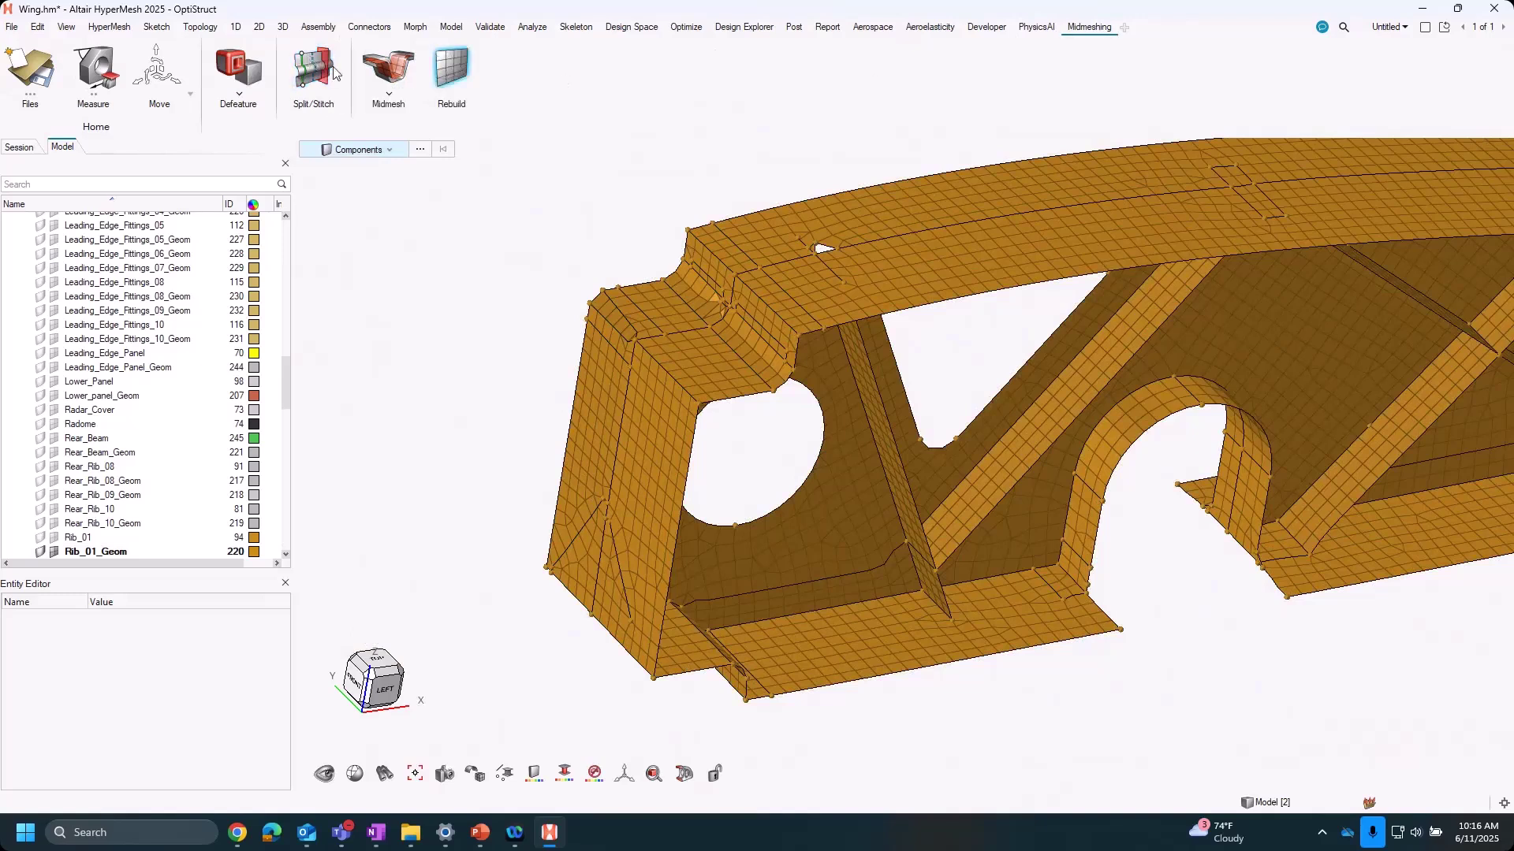
left_click(313, 67)
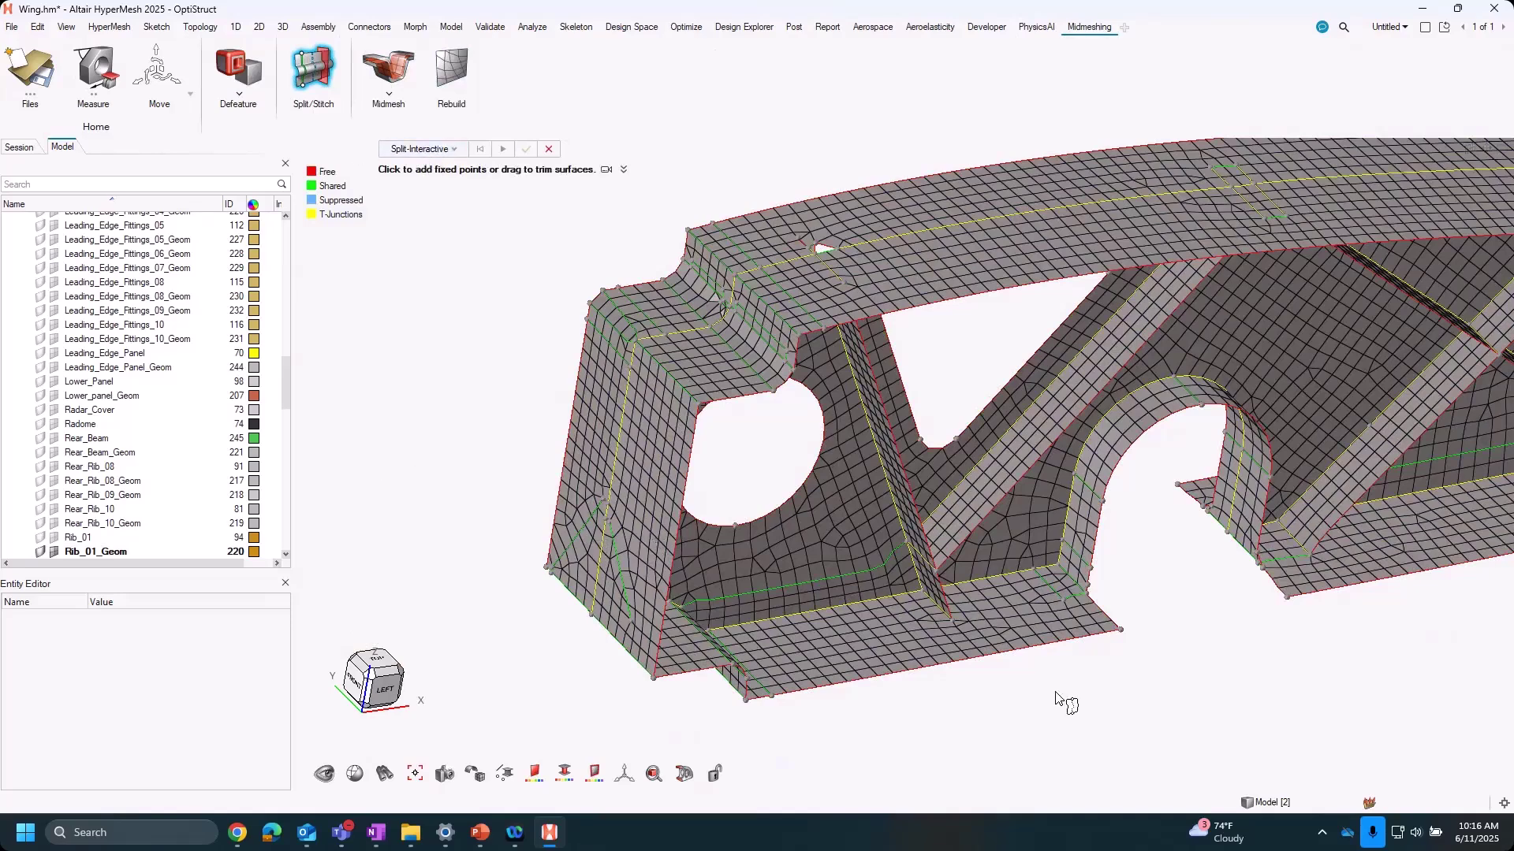
scroll(1056, 698, "up", 4)
scroll(838, 551, "up", 2)
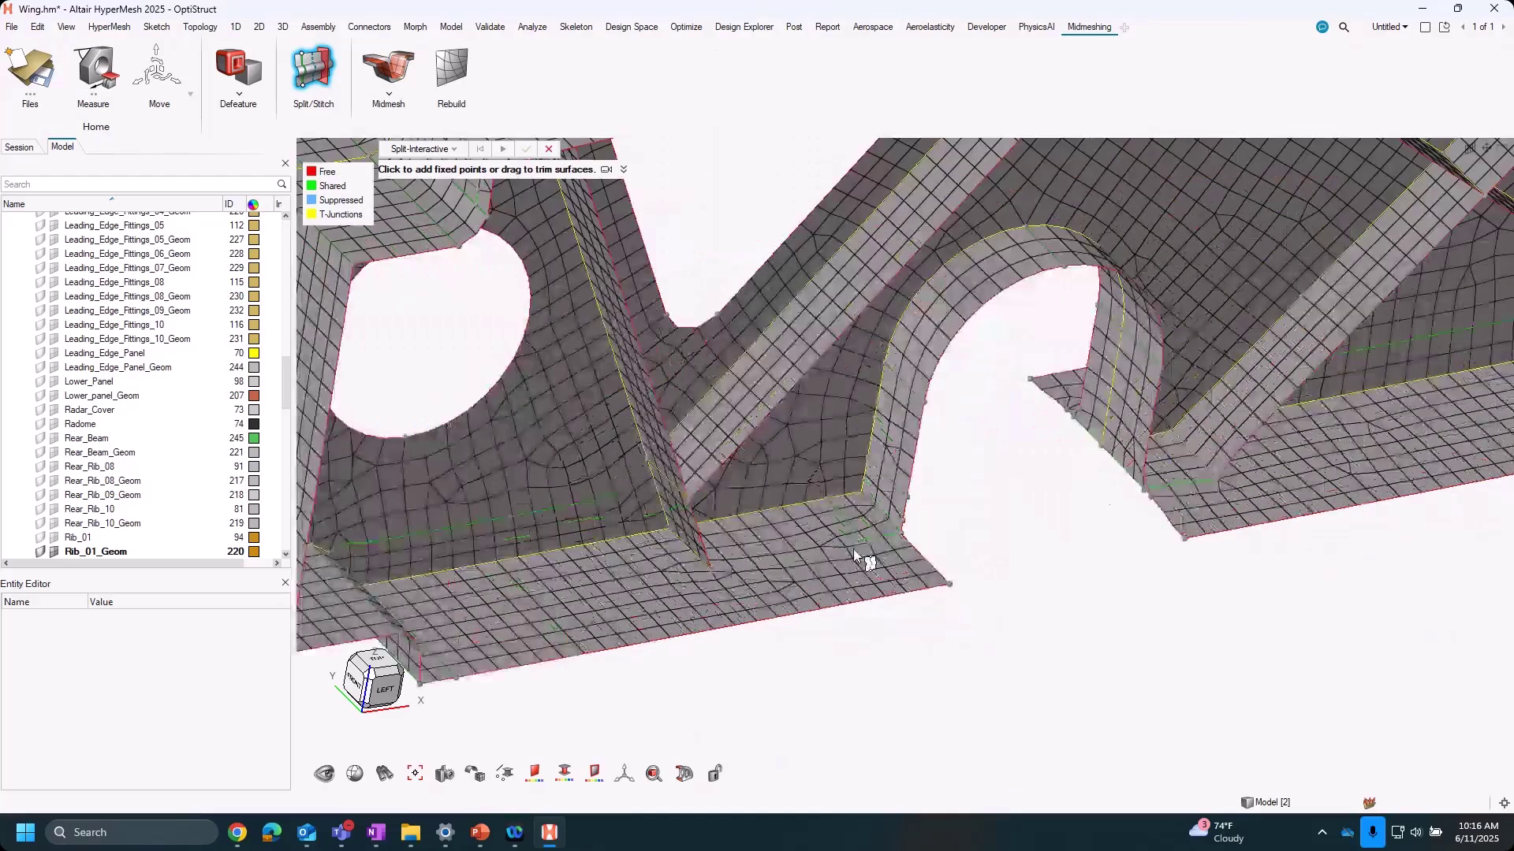
scroll(854, 551, "up", 4)
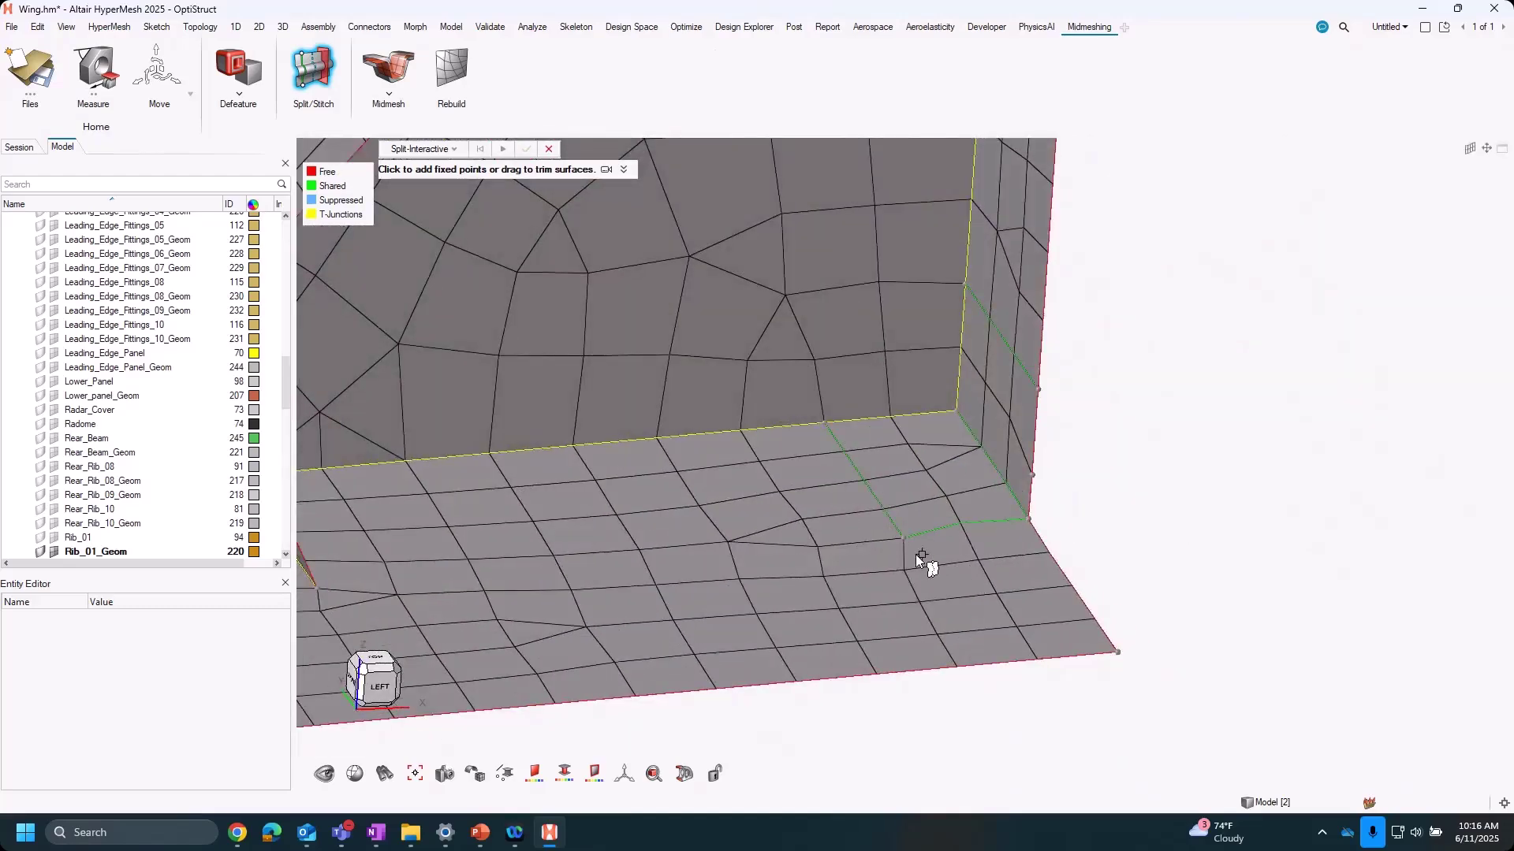
scroll(913, 558, "down", 4)
middle_click_drag(985, 608, 974, 465)
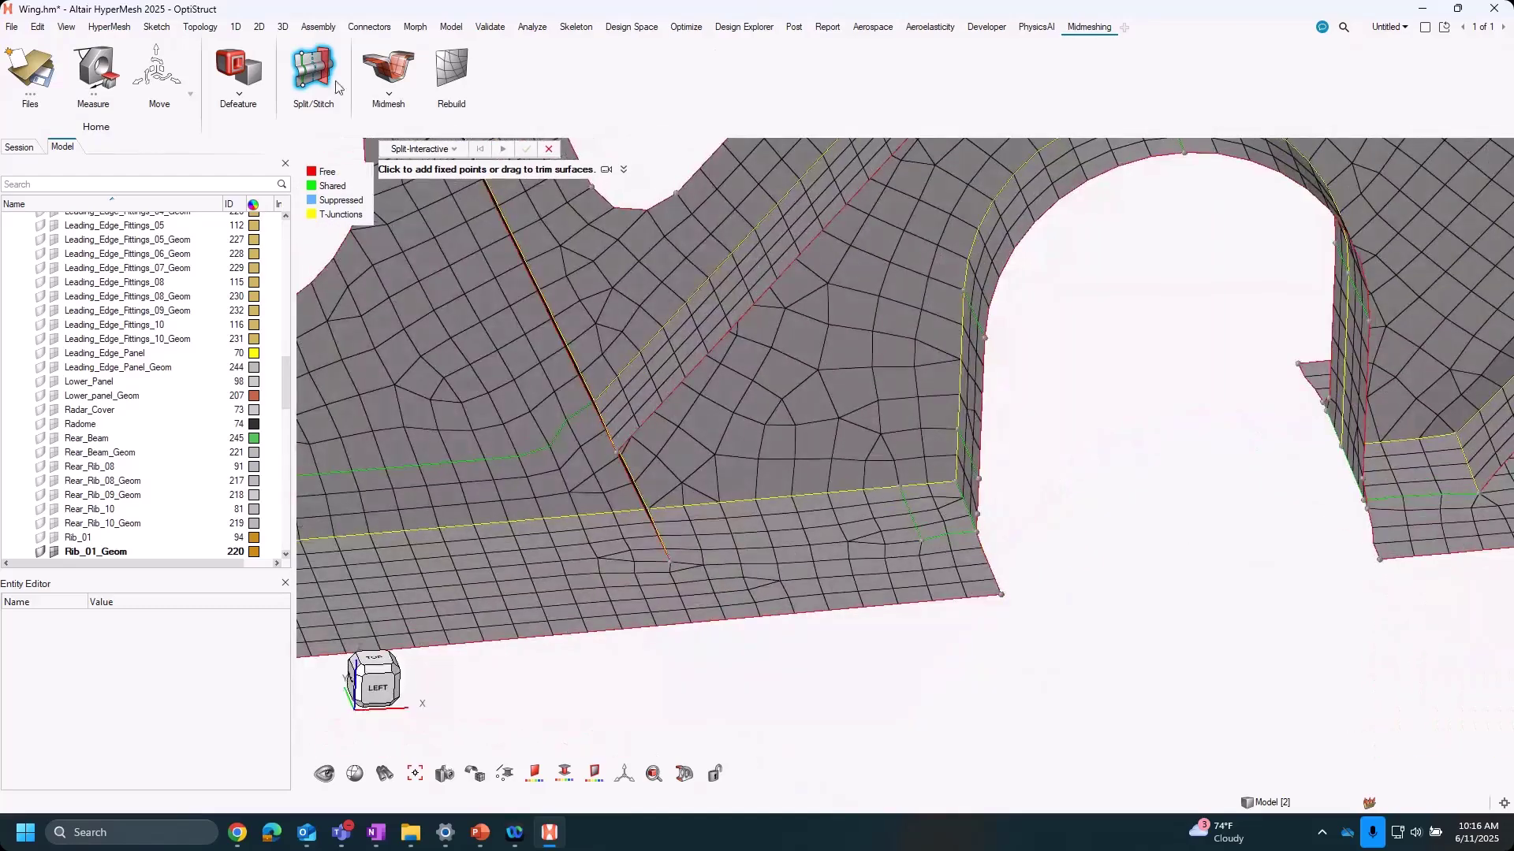
left_click(426, 149)
left_click(421, 206)
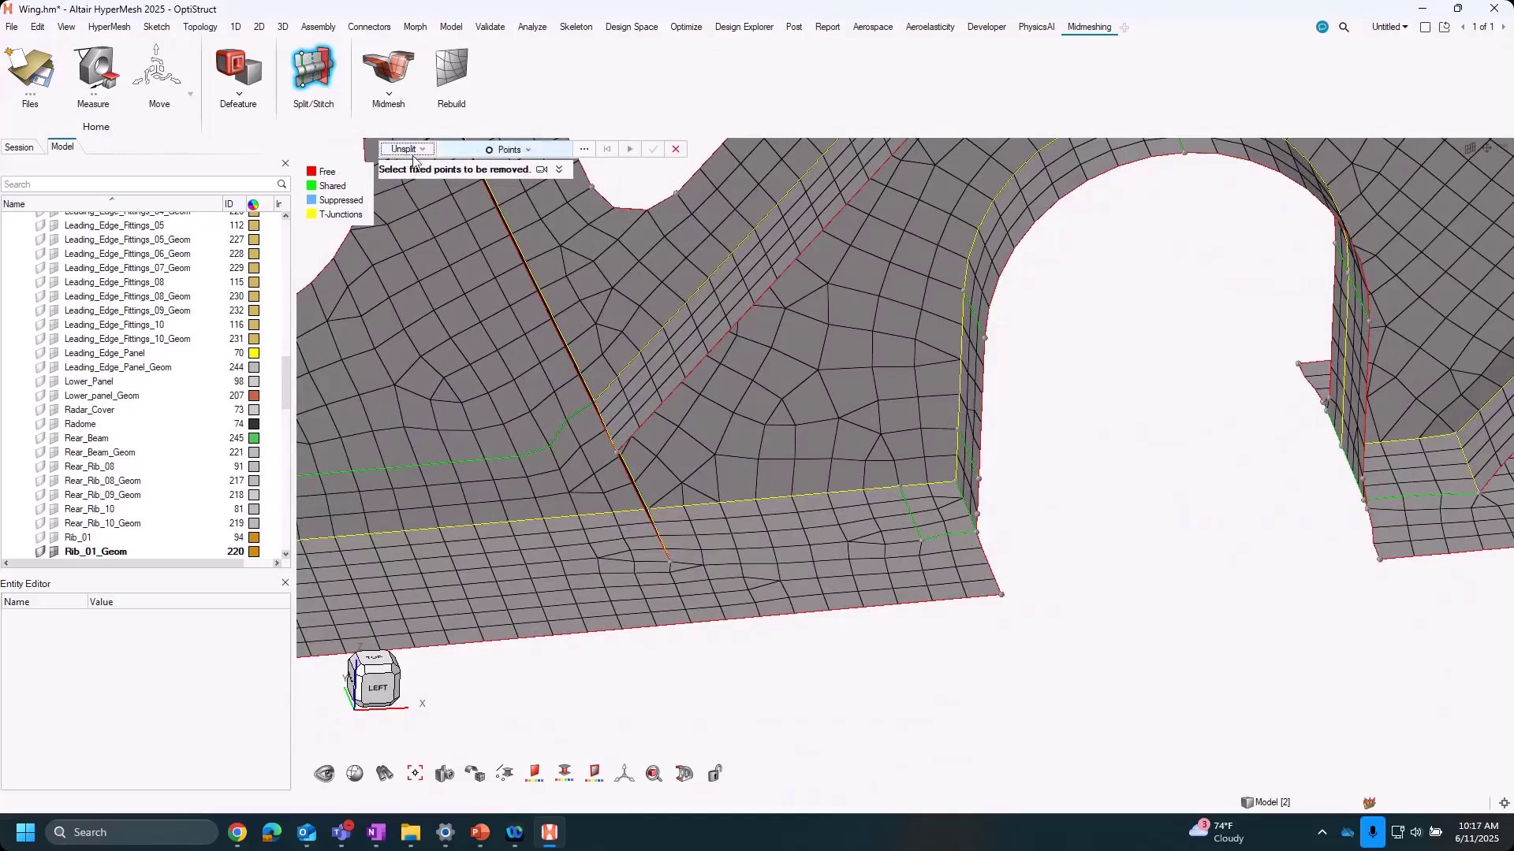
left_click(406, 149)
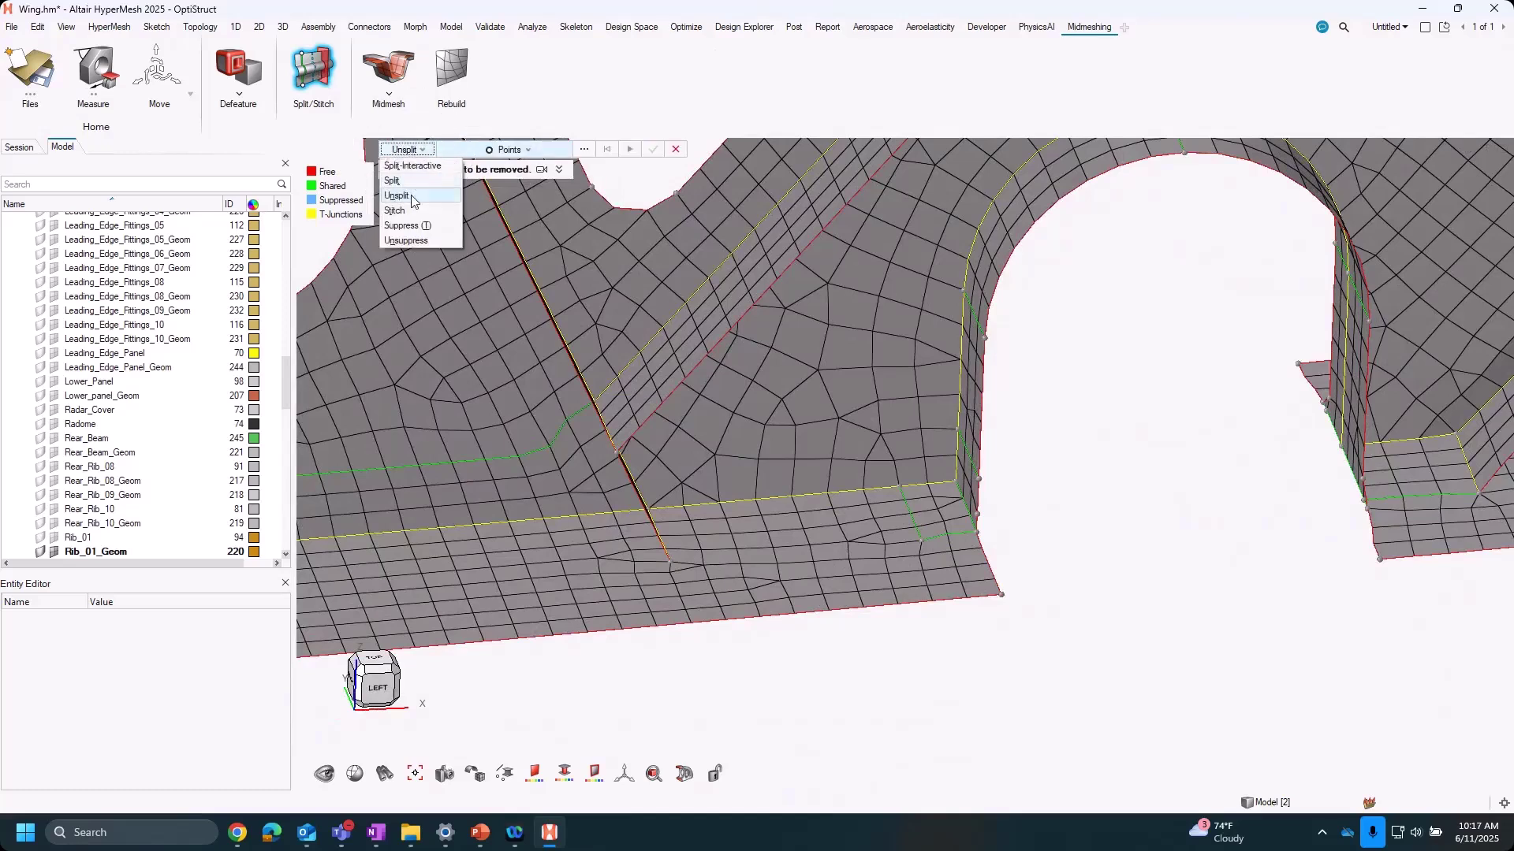
left_click(504, 150)
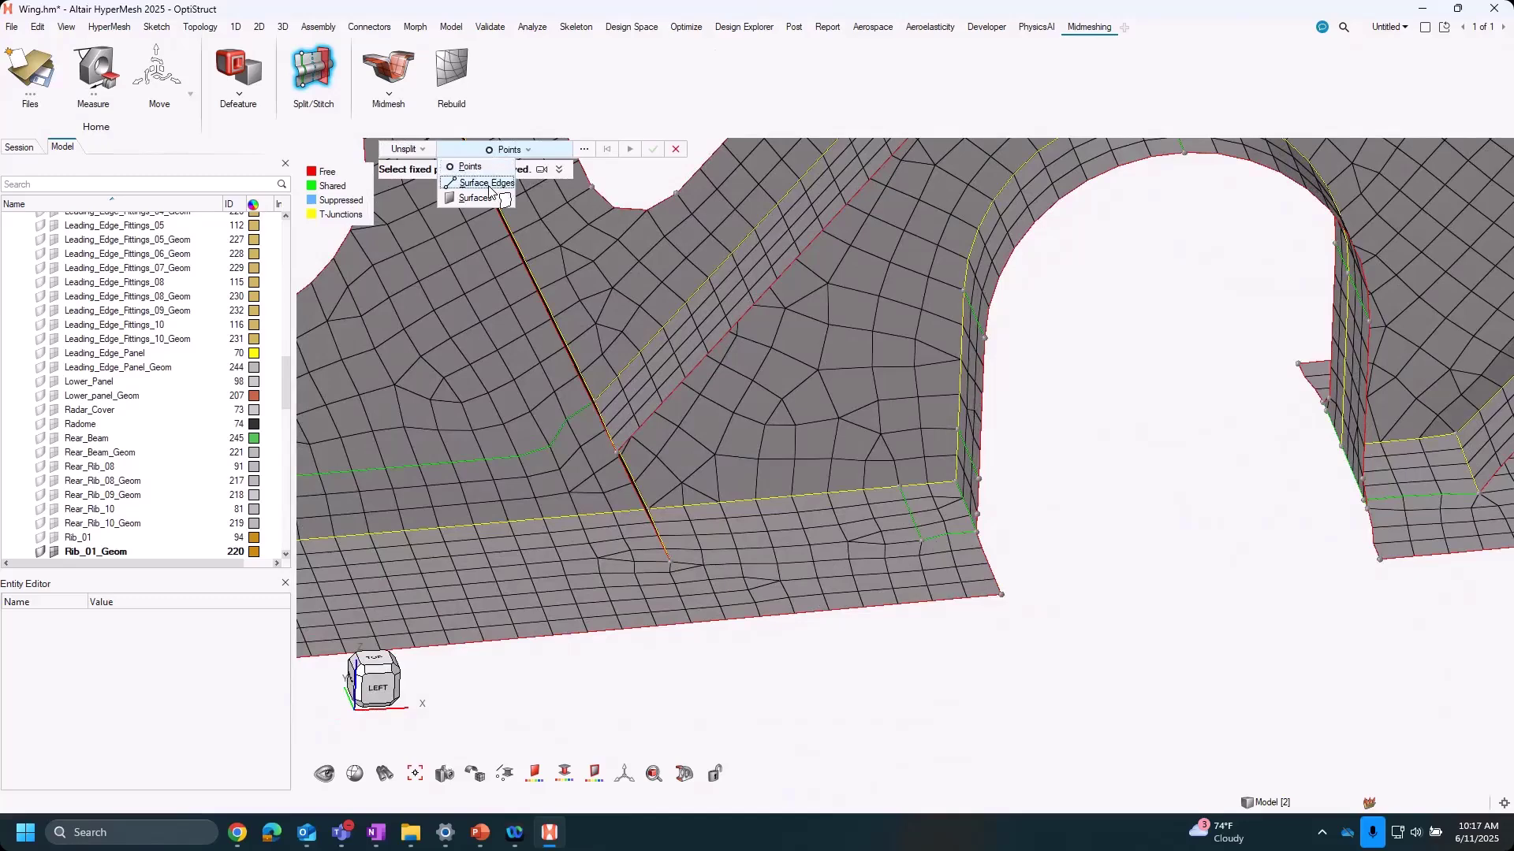
left_click(485, 183)
left_click(943, 535)
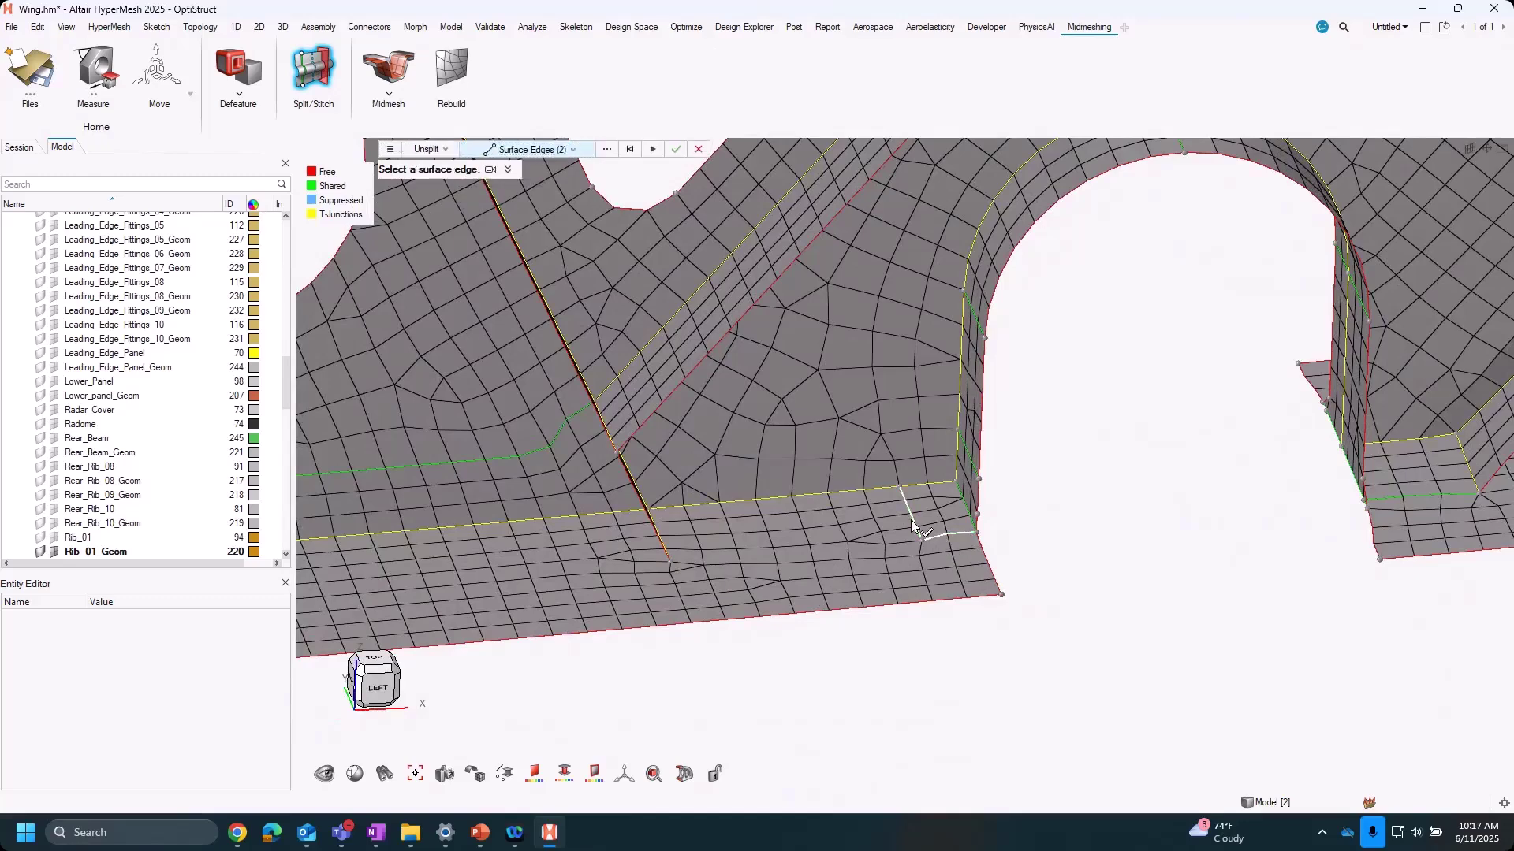
scroll(911, 520, "up", 2)
middle_click(916, 520)
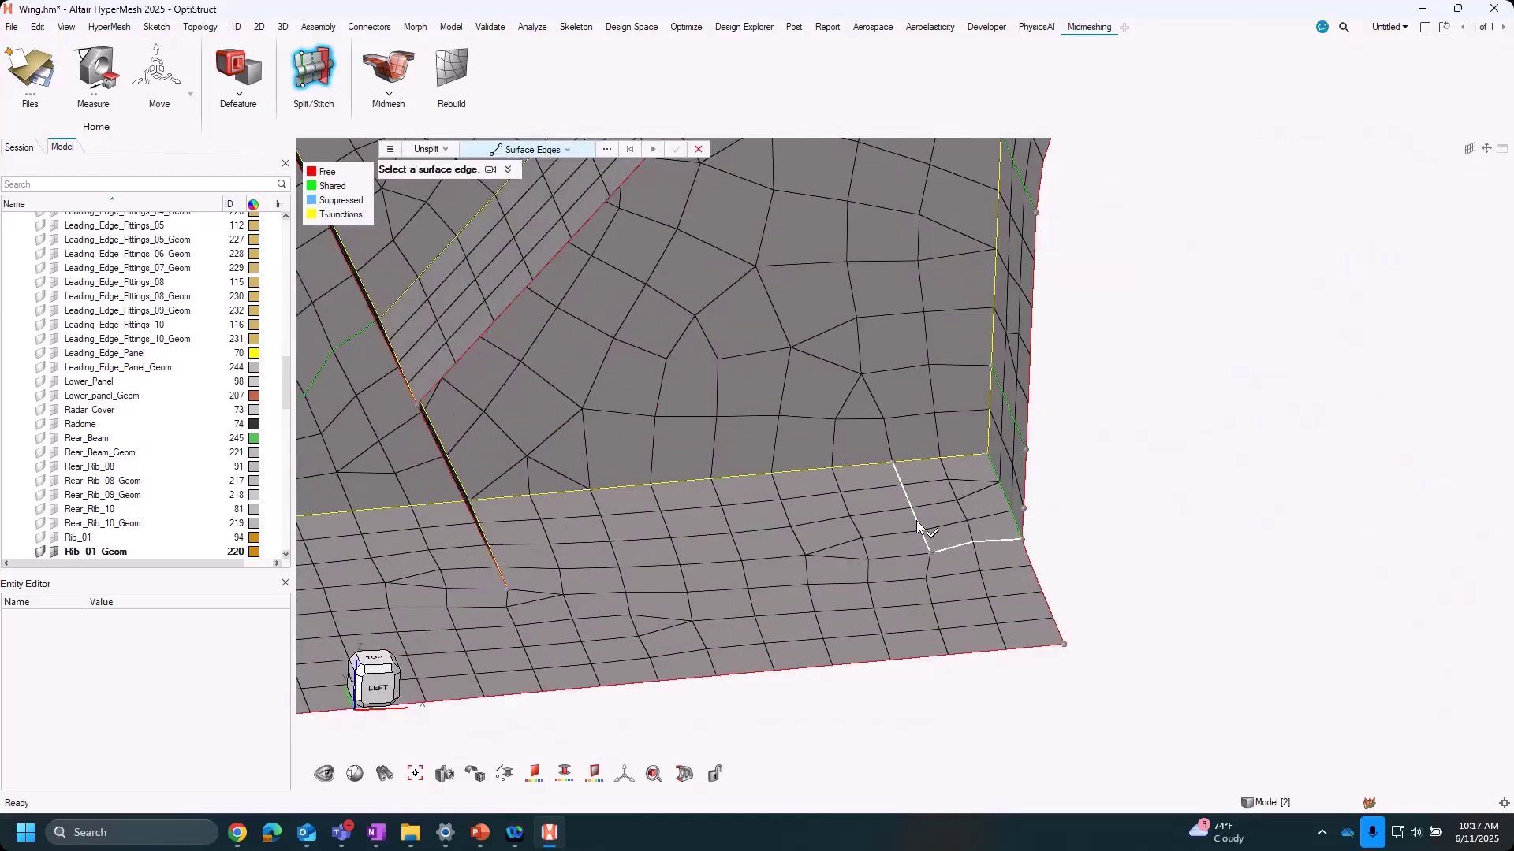
Examine the remaining surface edges and mesh around the end flange, the stepped upper corner and the opposite side of the rib.
scroll(1182, 642, "down", 2)
scroll(1183, 643, "down", 2)
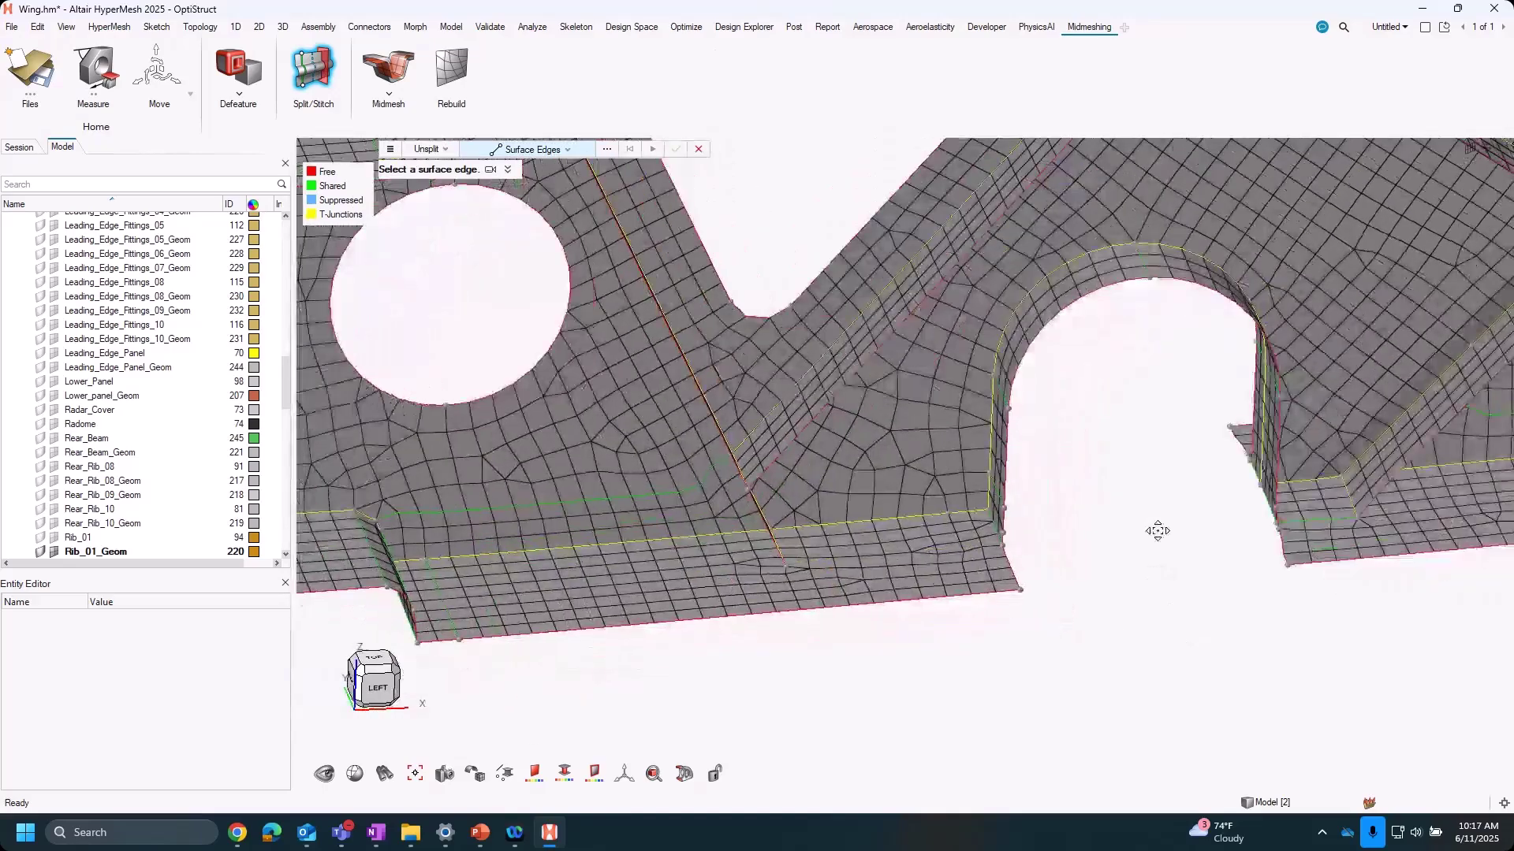
left_click_drag(1114, 590, 950, 497, "ctrl")
right_click_drag(949, 497, 935, 591)
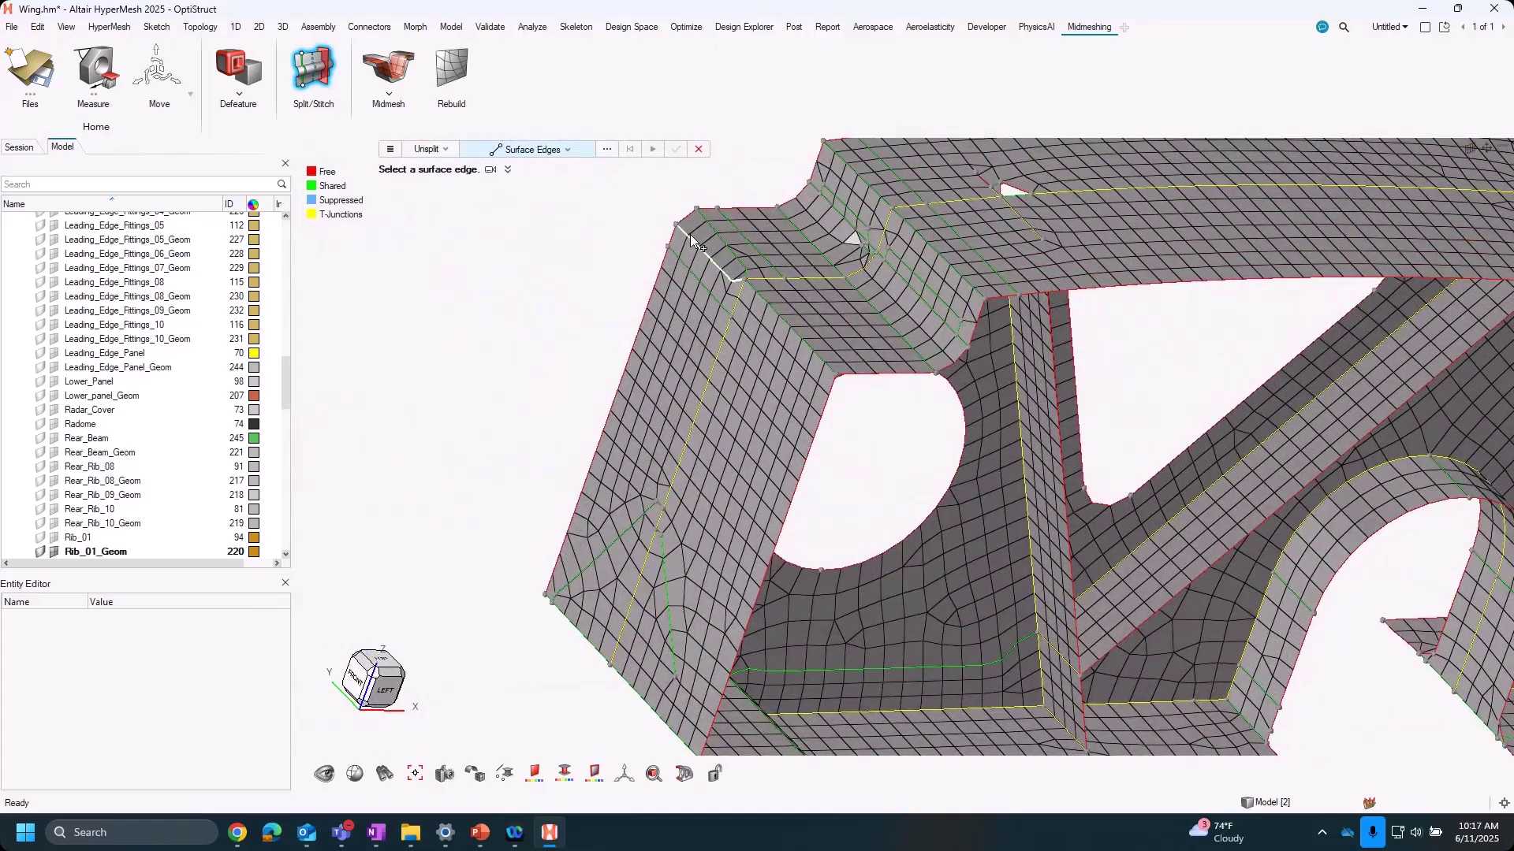
right_click_drag(754, 518, 816, 702)
scroll(816, 693, "up", 3)
left_click_drag(817, 670, 968, 556, "ctrl")
middle_click_drag(855, 516, 883, 580)
right_click_drag(575, 503, 965, 355)
scroll(964, 352, "down", 7)
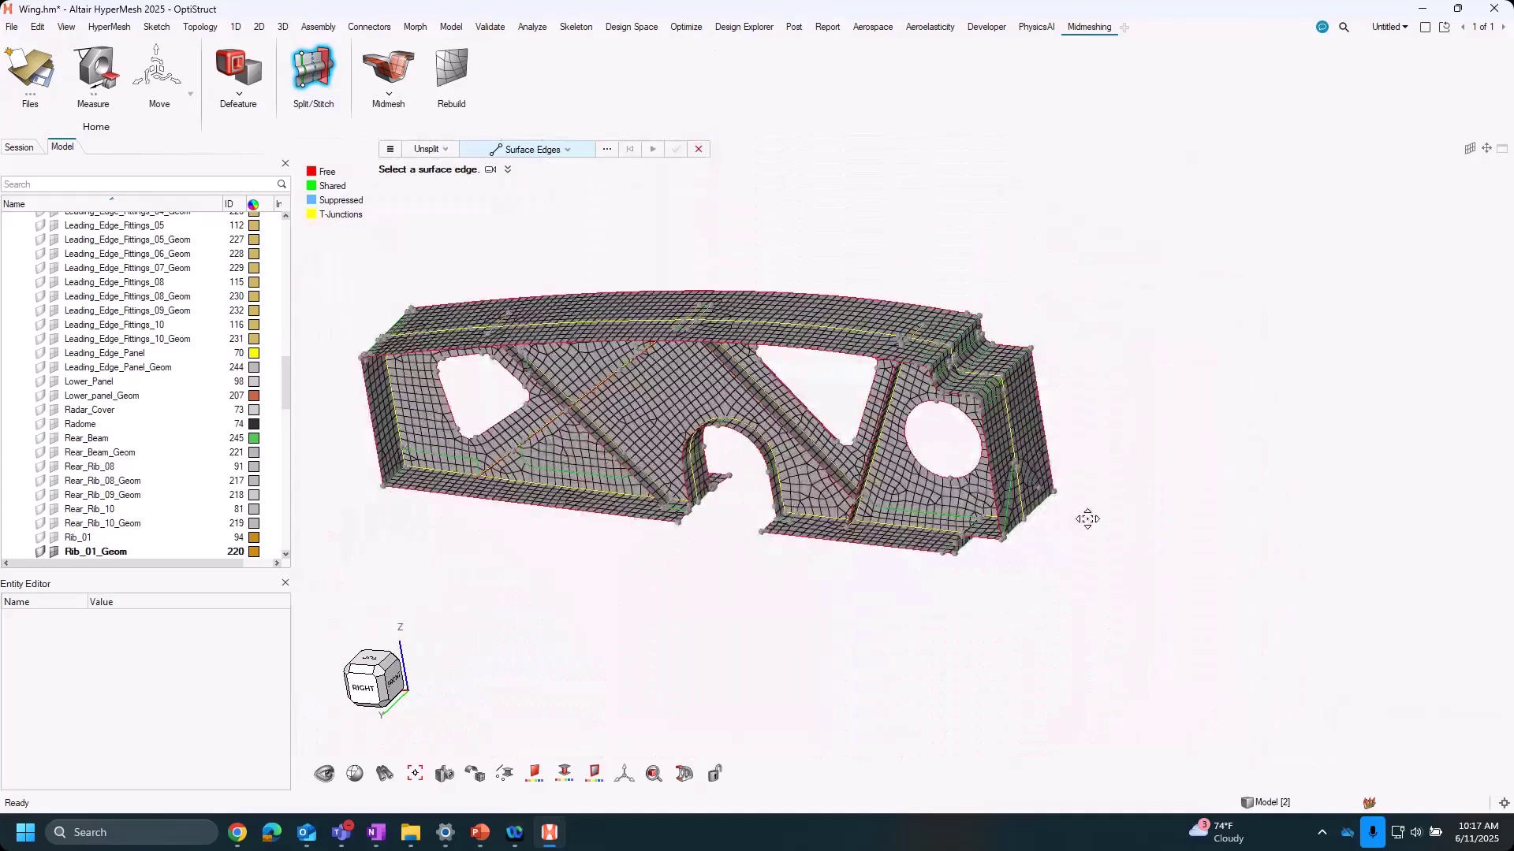
right_click_drag(1088, 517, 1116, 600)
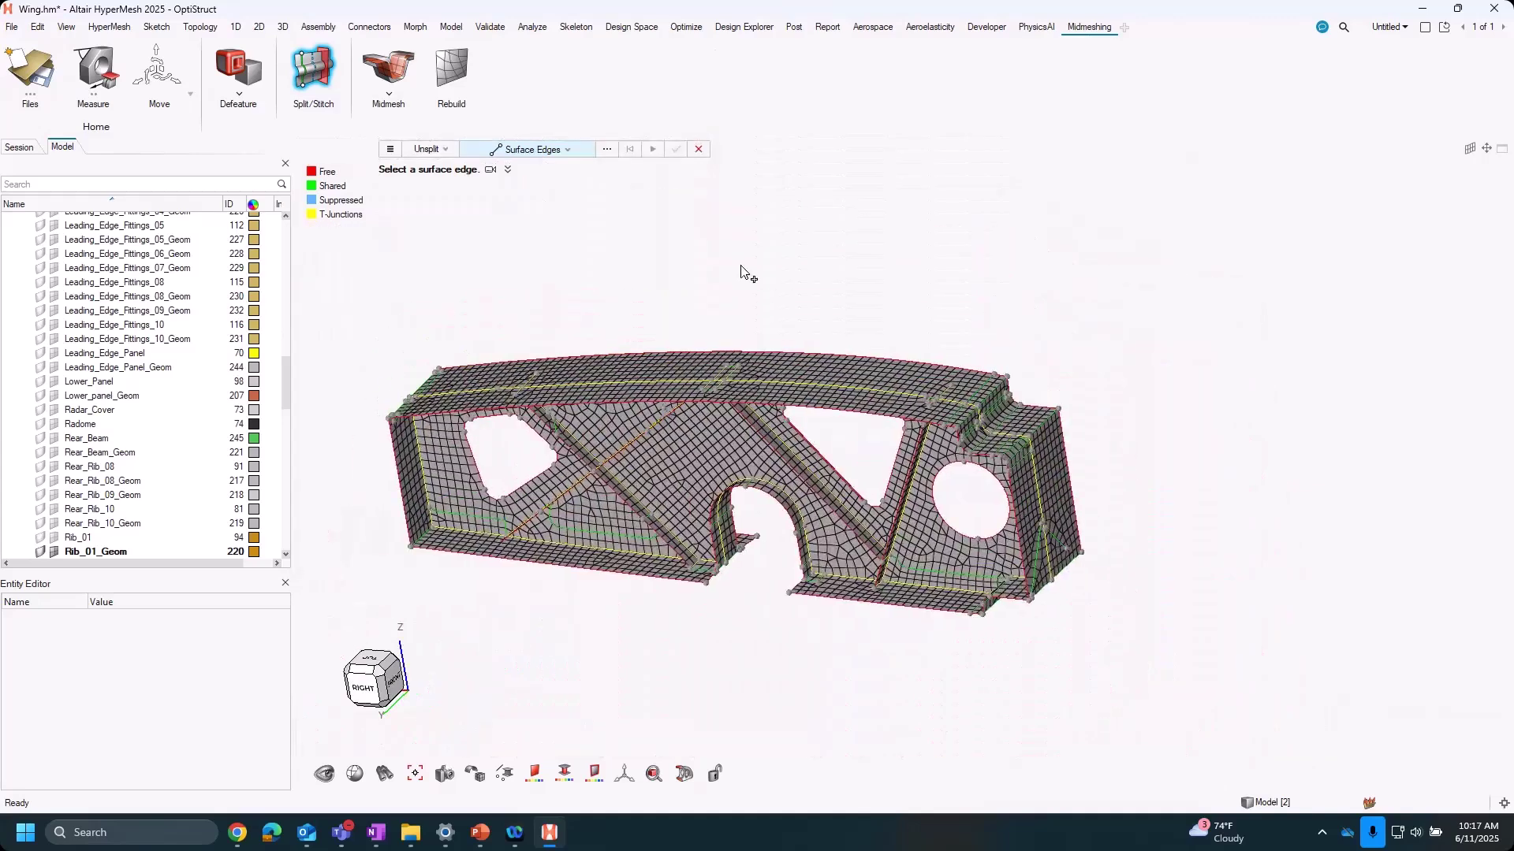
Start the midmesh Inspect tool and display the Rib_01_Geom solid geometry together with its mesh.
left_click(390, 71)
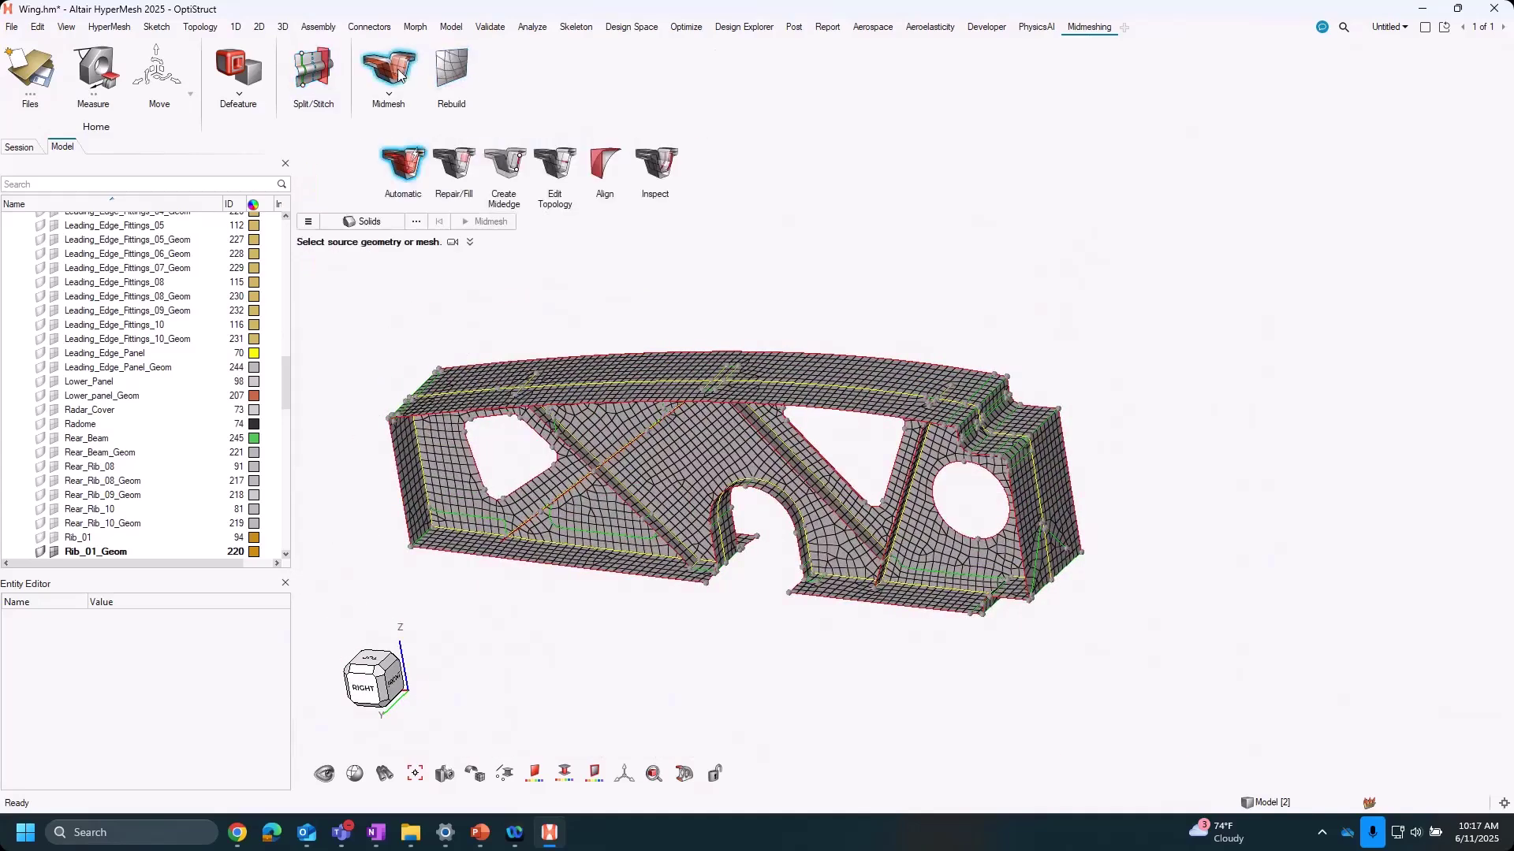
left_click(664, 167)
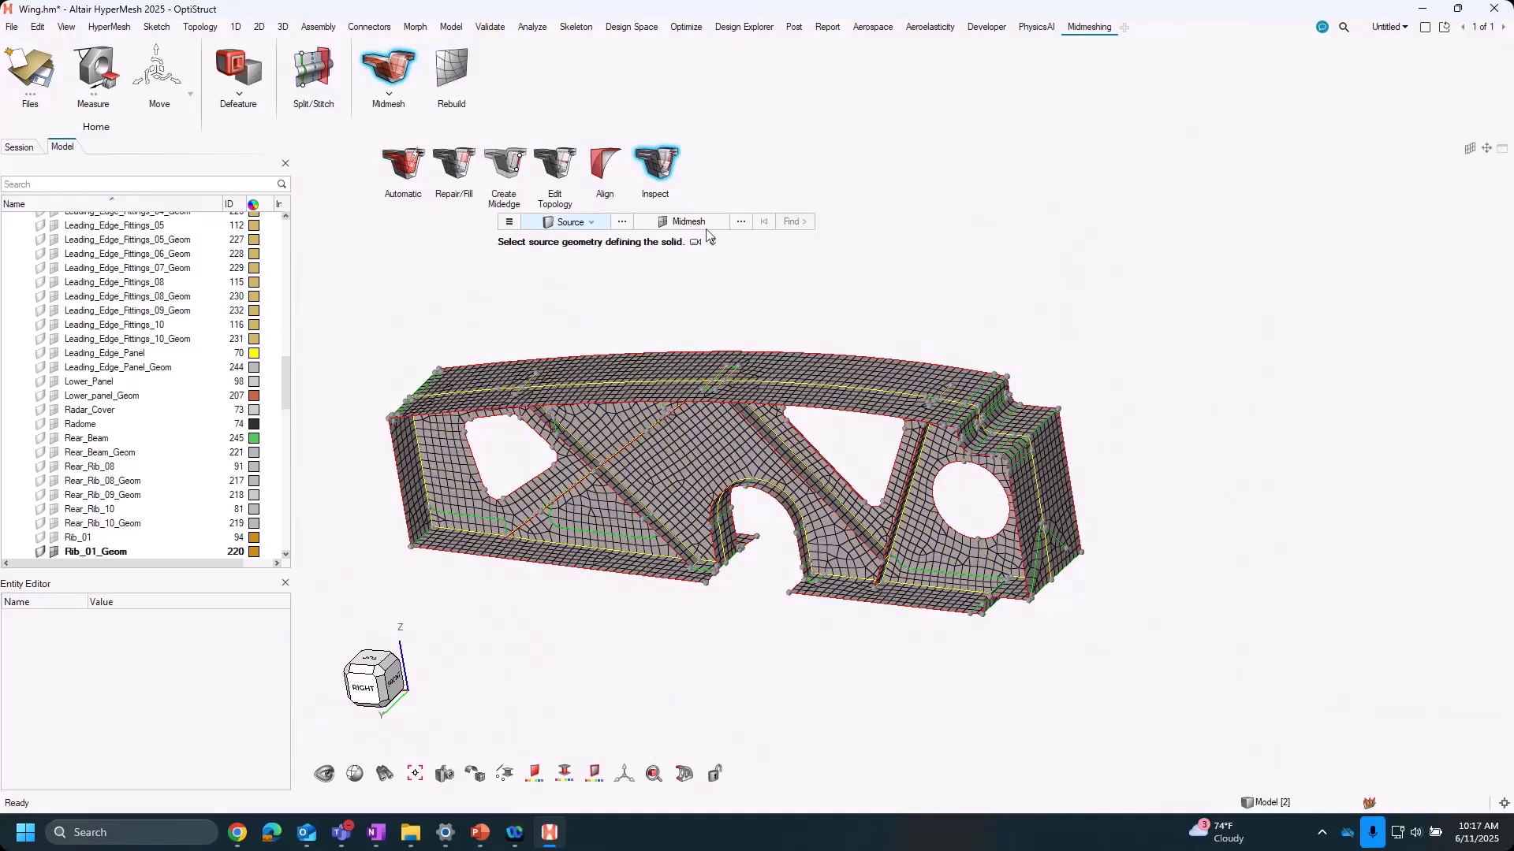
right_click_drag(388, 339, 476, 355)
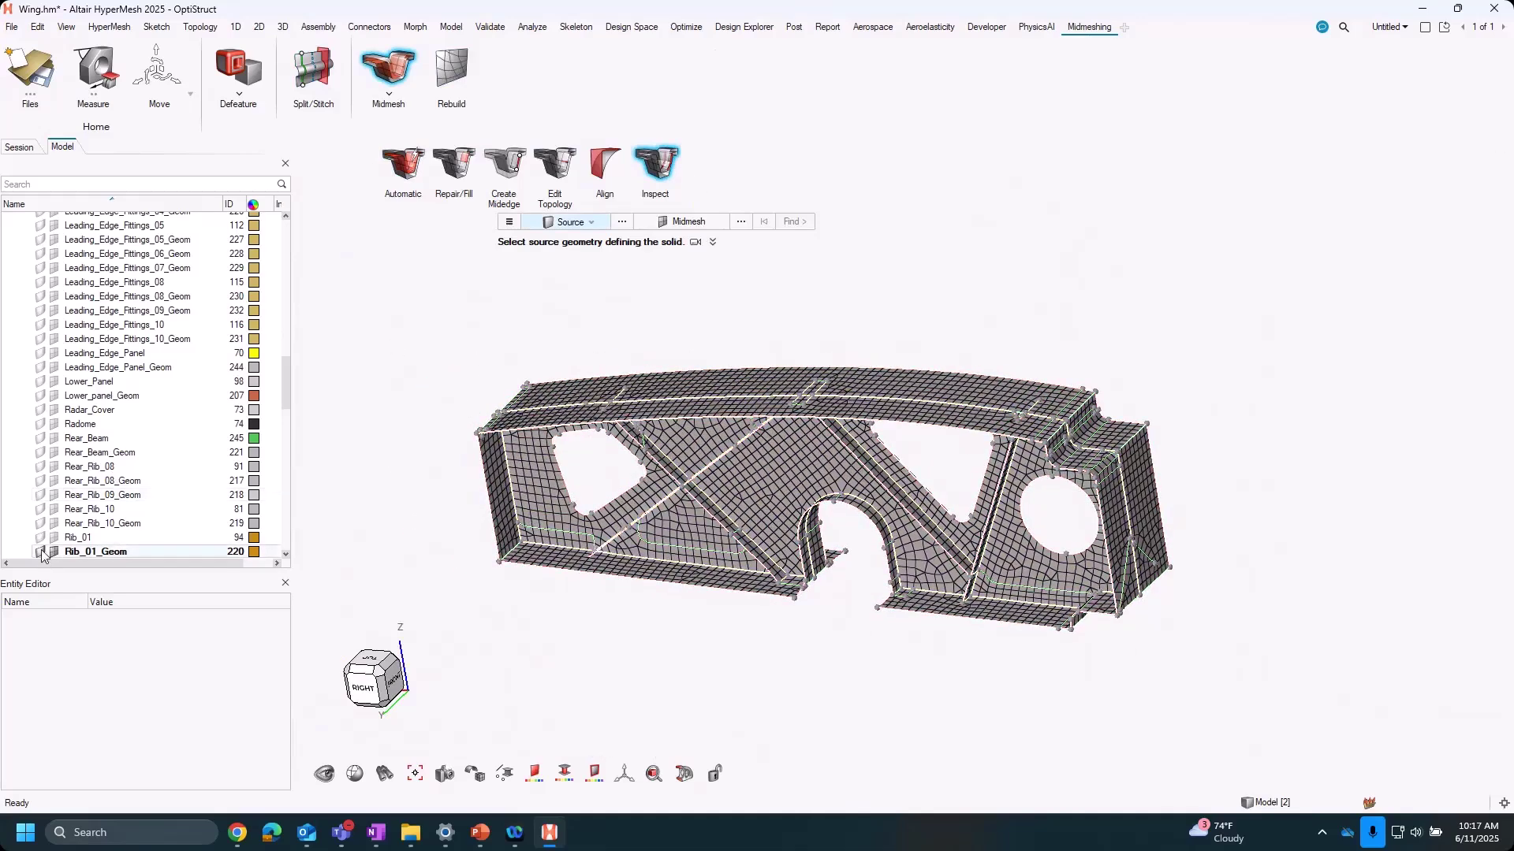
left_click(41, 553)
left_click(42, 552)
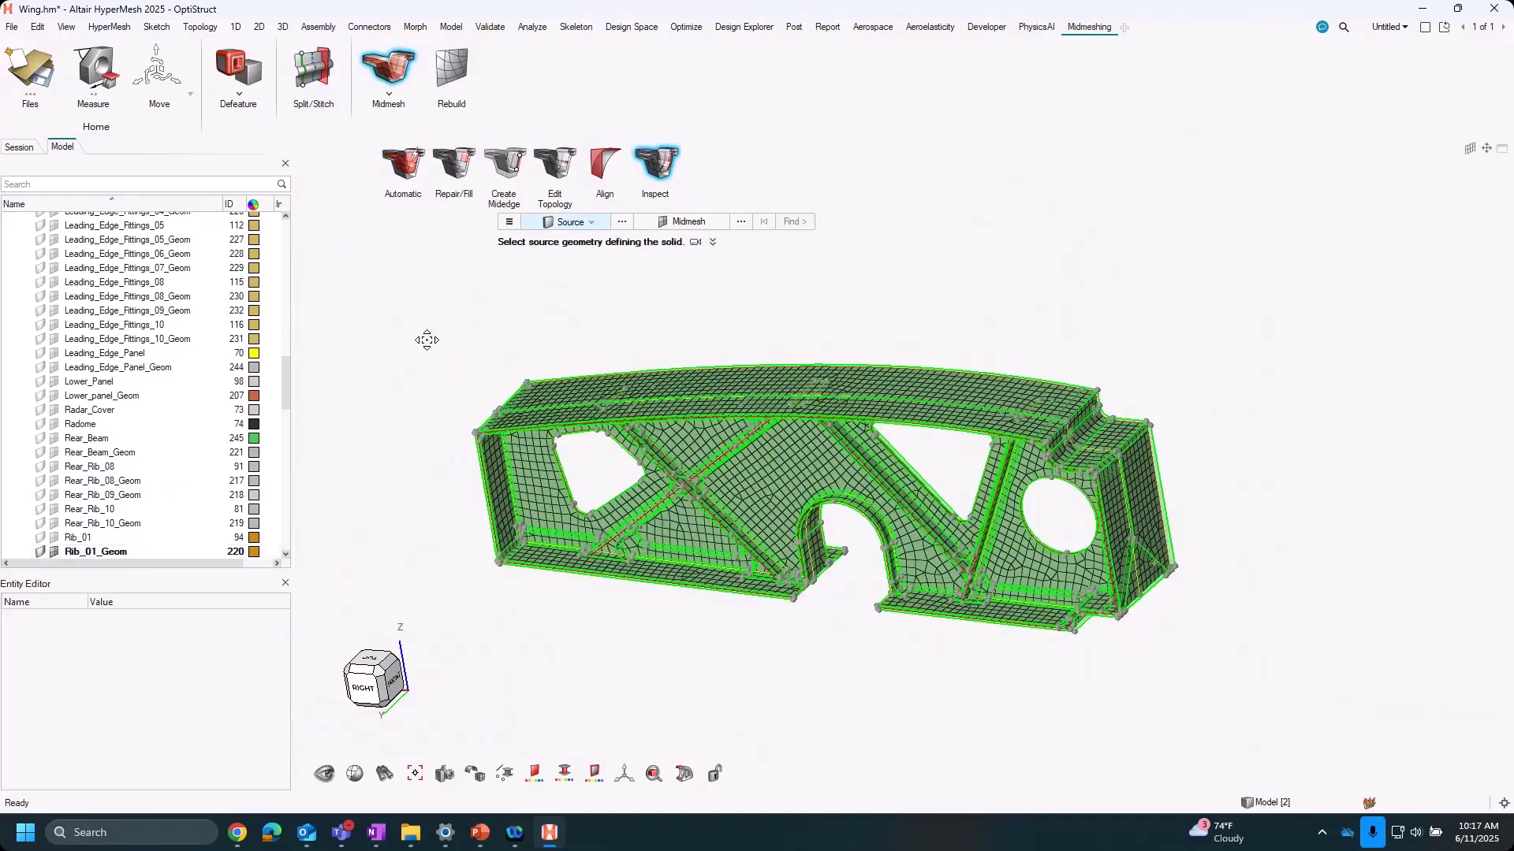
right_click_drag(427, 341, 457, 354)
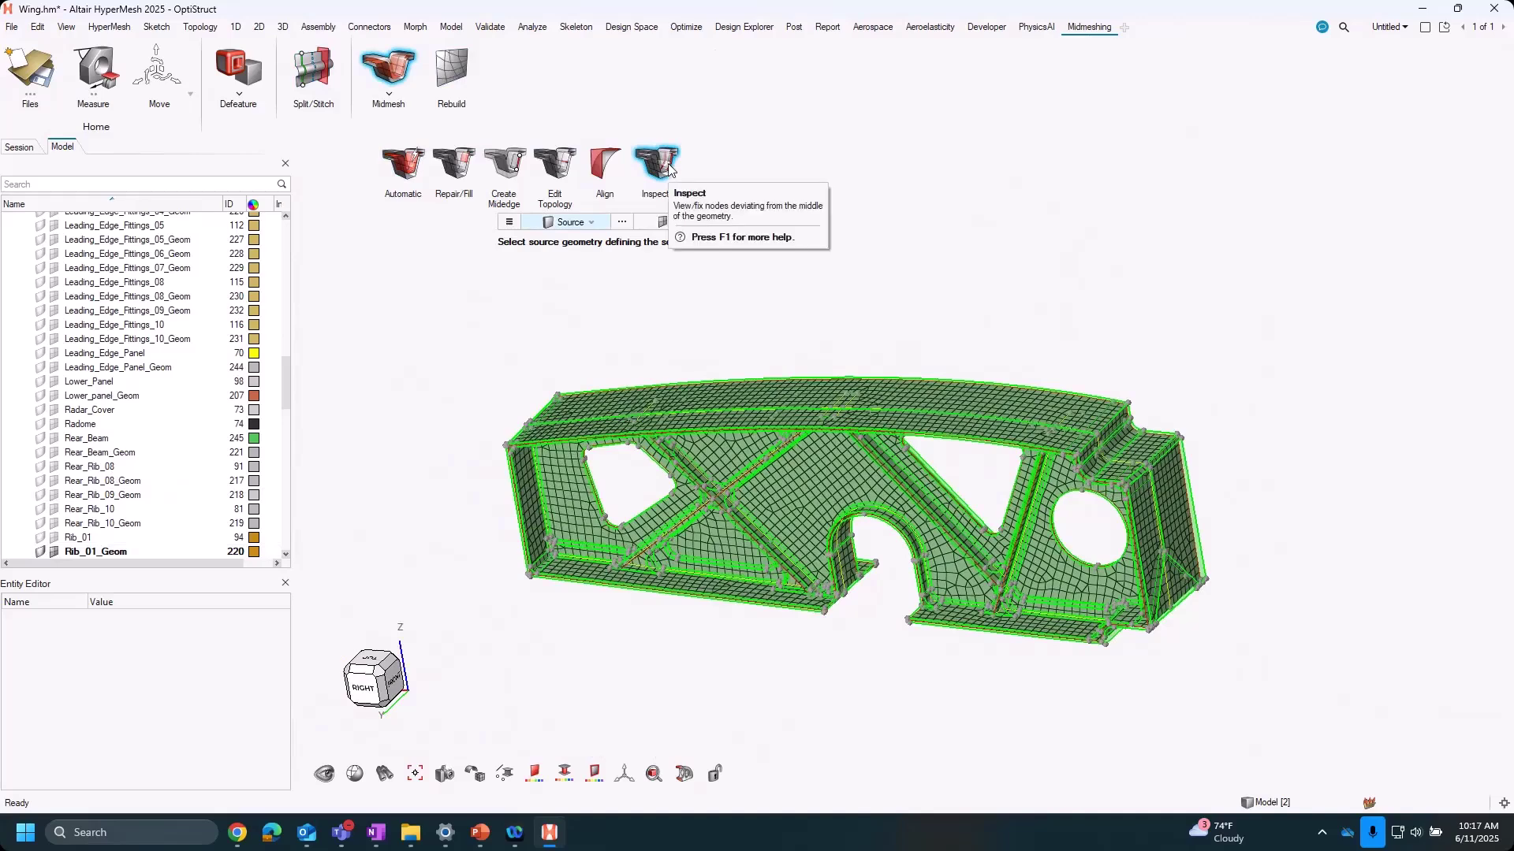
Select the displayed rib geometry as the source for the midmesh inspection and activate the midmesh element selection.
scroll(359, 527, "up", 3)
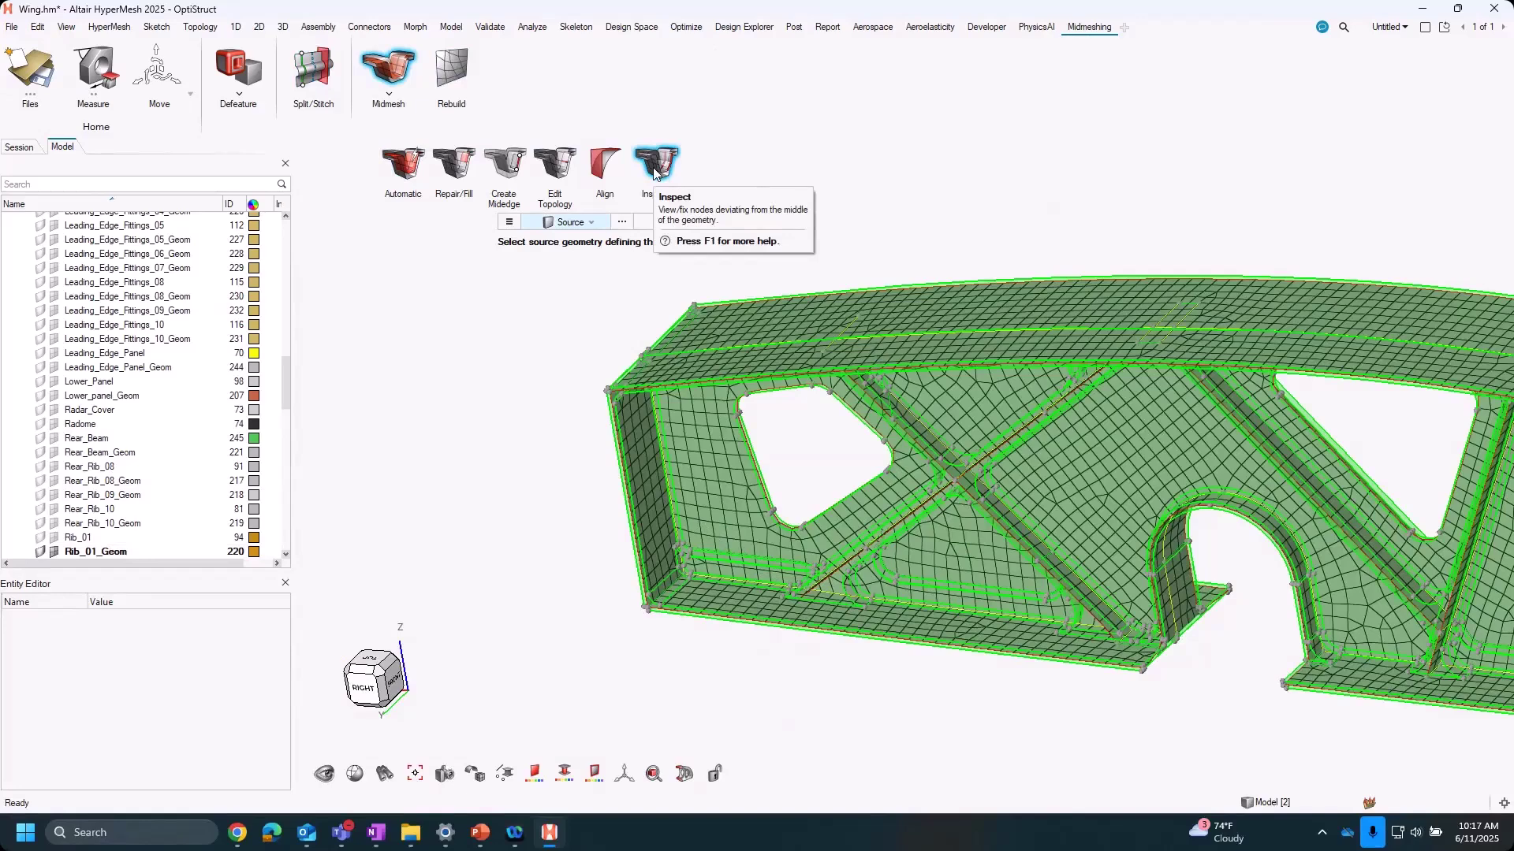
scroll(580, 404, "up", 3)
right_click_drag(580, 404, 450, 421)
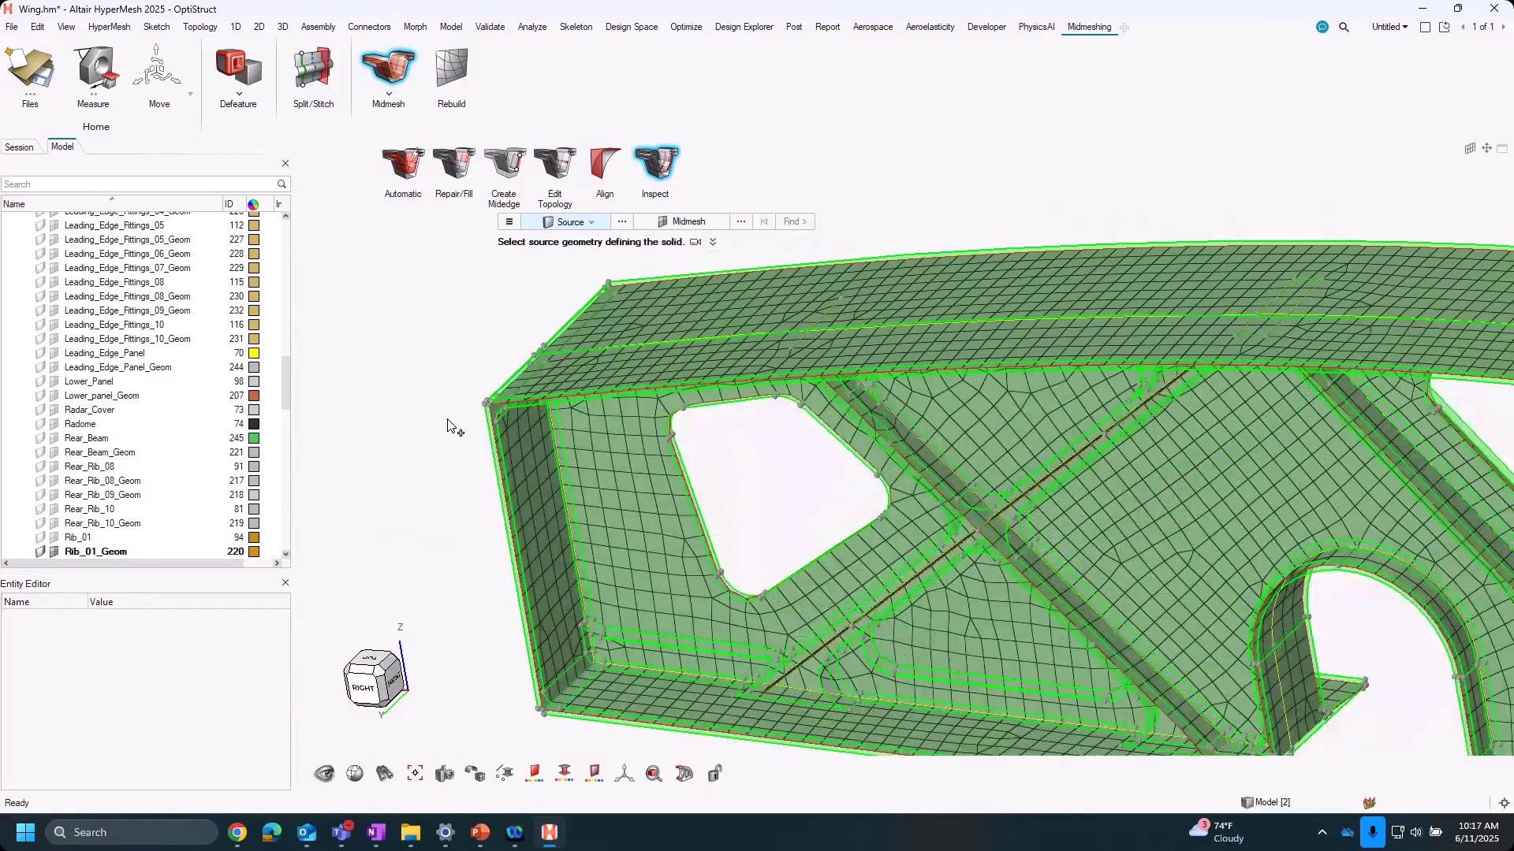
scroll(450, 422, "up", 2)
left_click(509, 445)
left_click(664, 221)
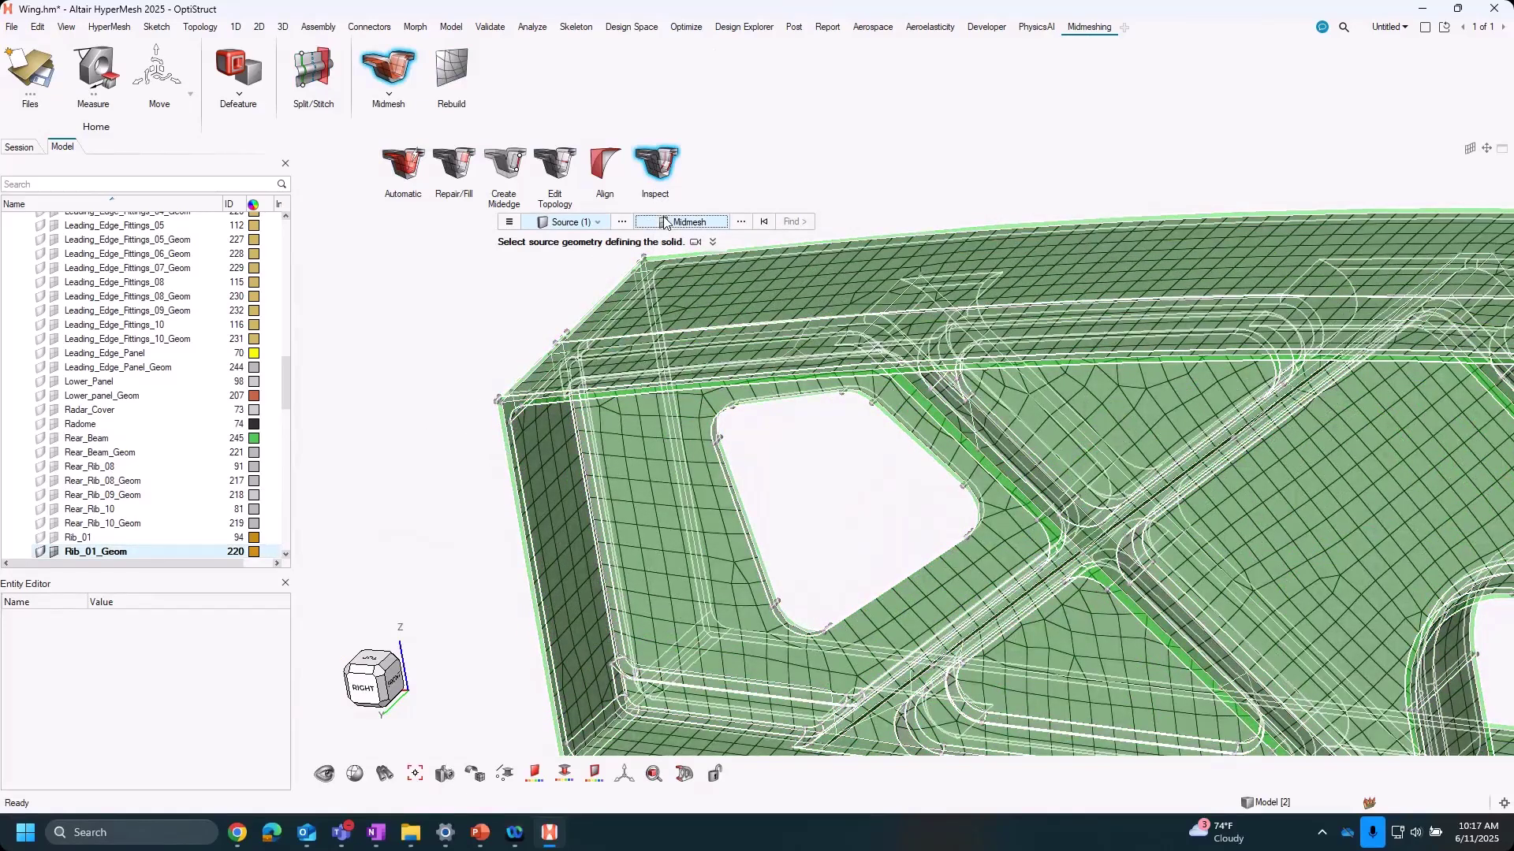
Try to find midmesh nodes deviating from the middle of the rib, using all displayed elements as the midmesh.
key("f")
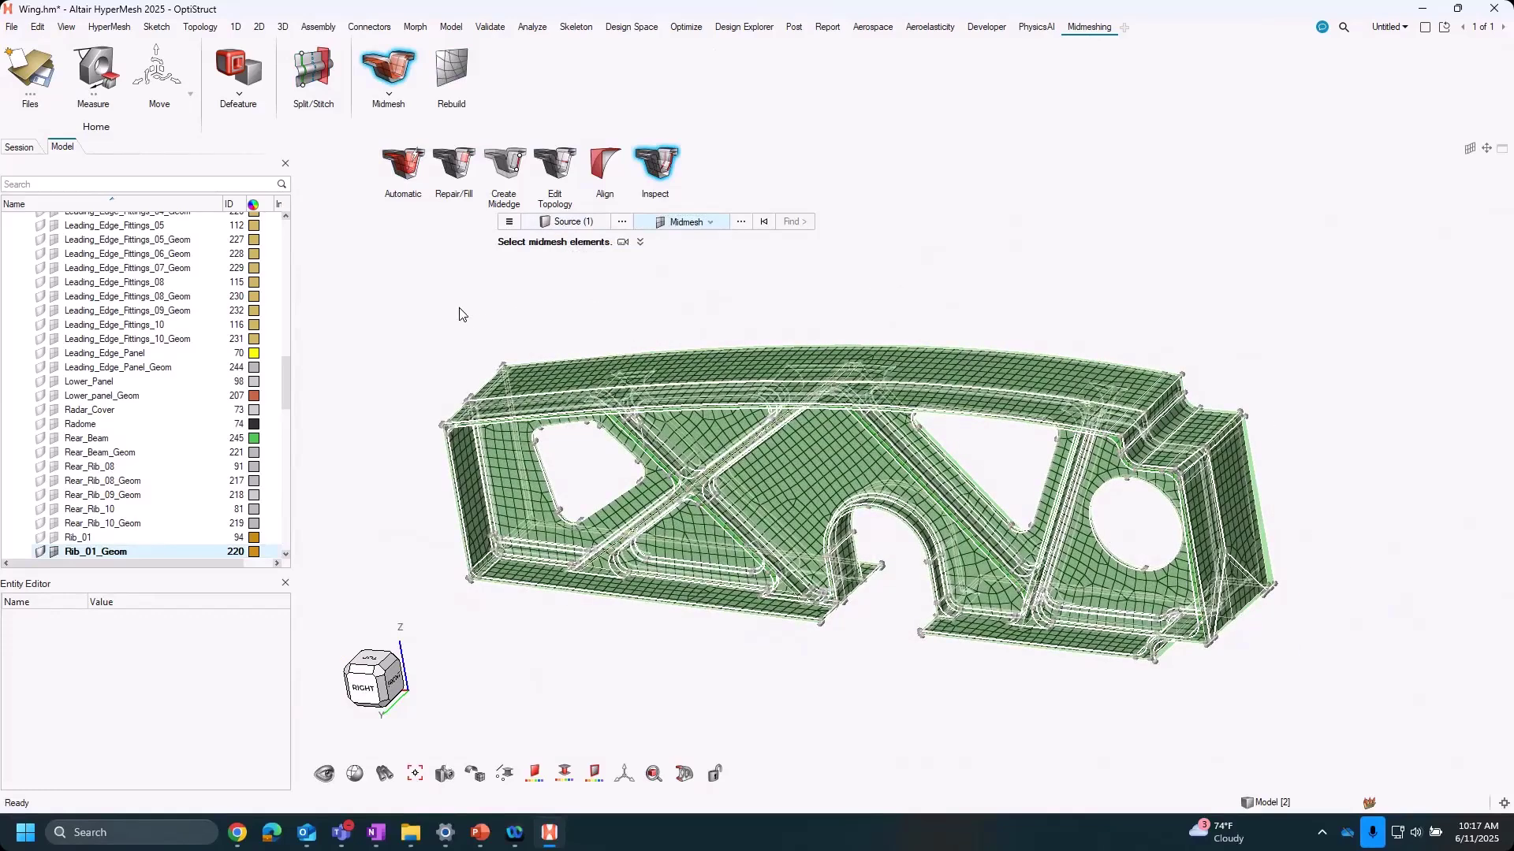
key("ctrl+a")
scroll(459, 316, "up", 2)
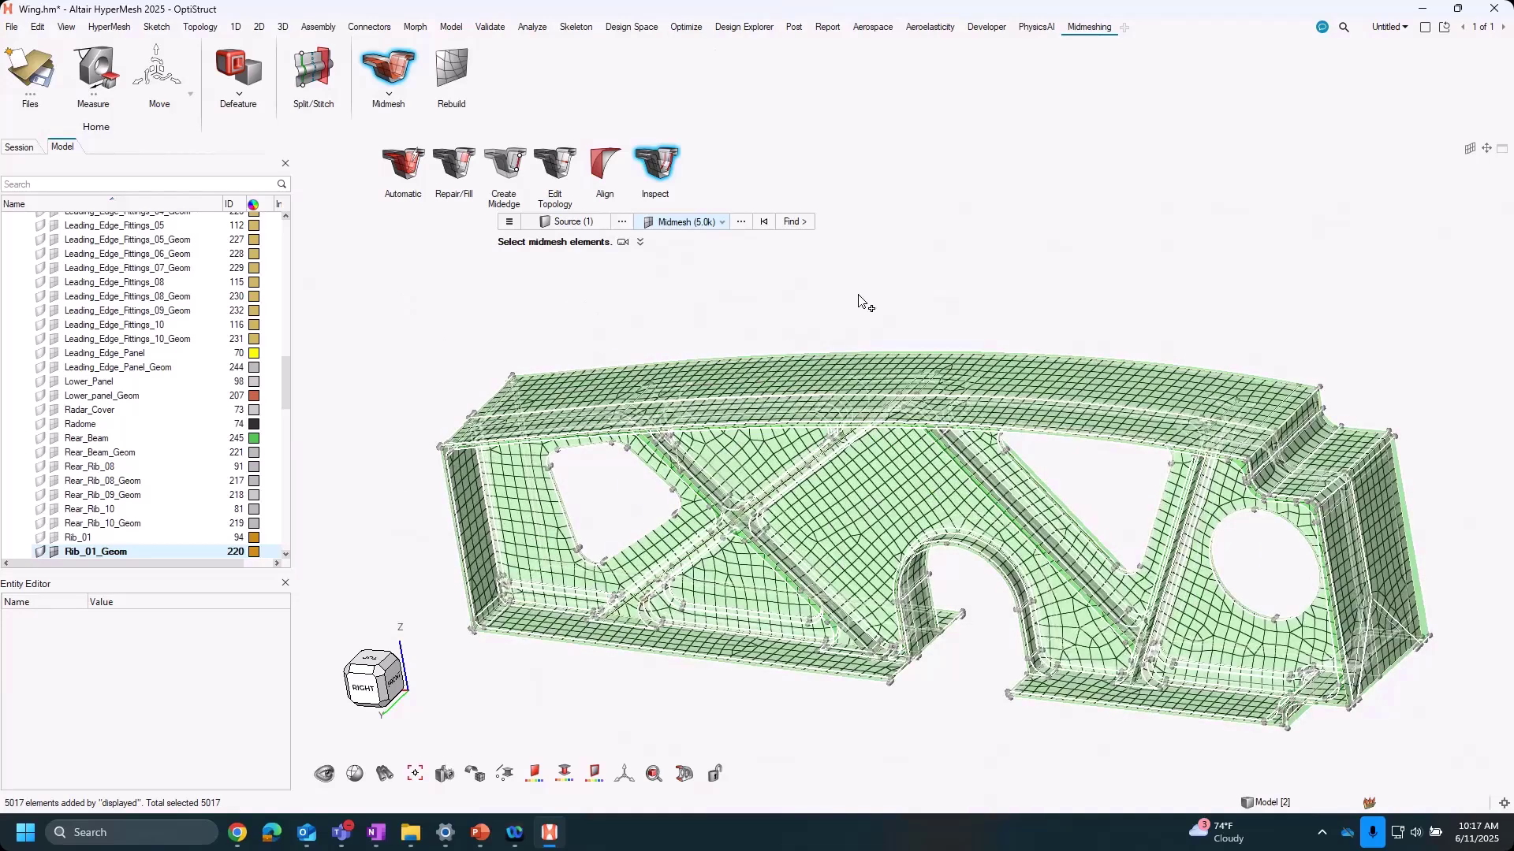
left_click(792, 223)
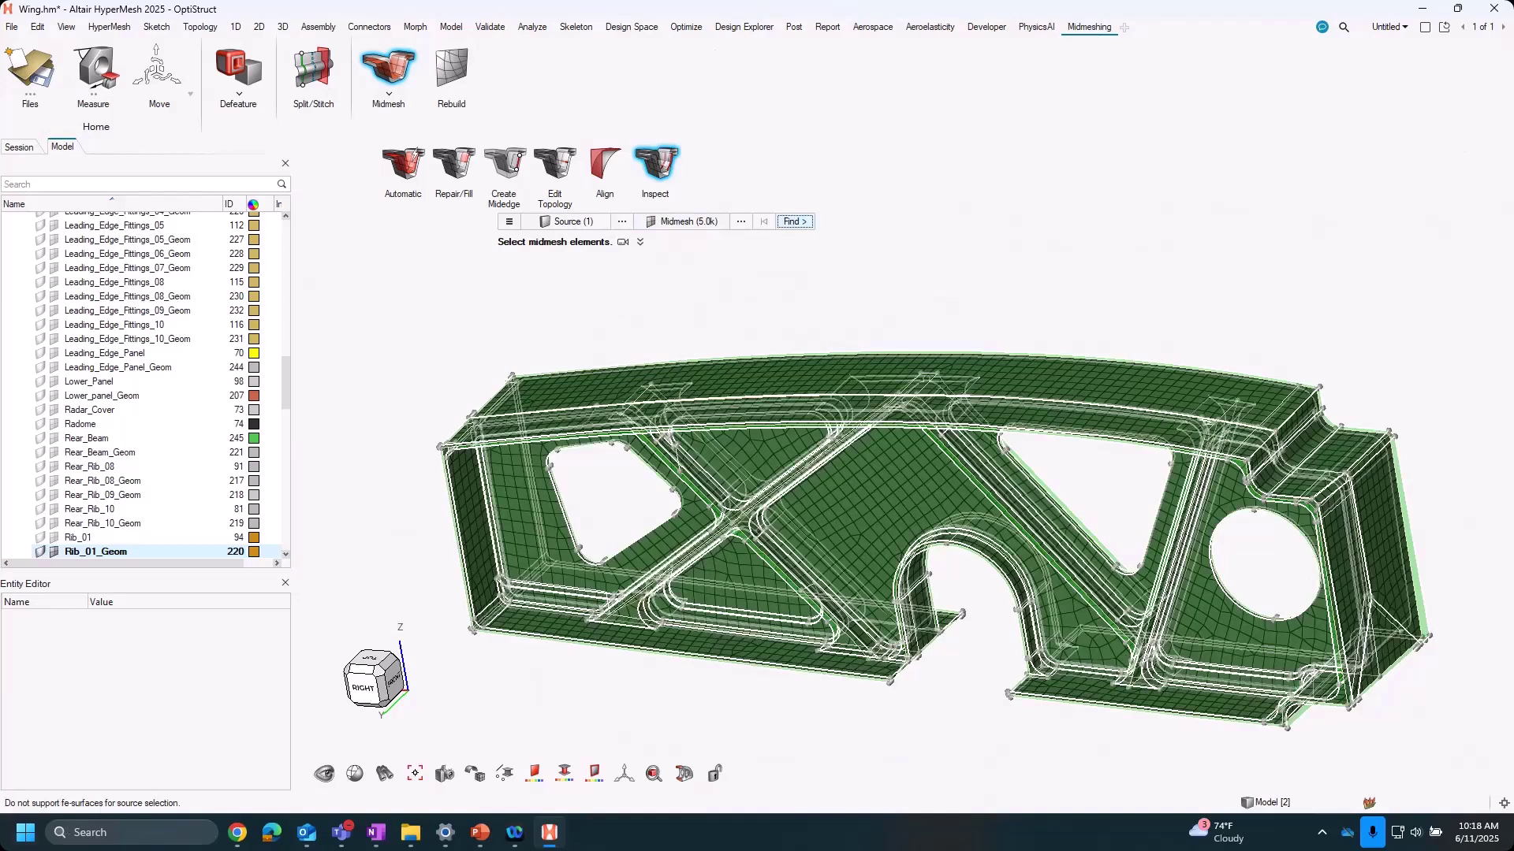
Toggle the display of the Rib_01_Geom geometry and clear both the source and midmesh selections of the inspection.
scroll(387, 498, "up", 5)
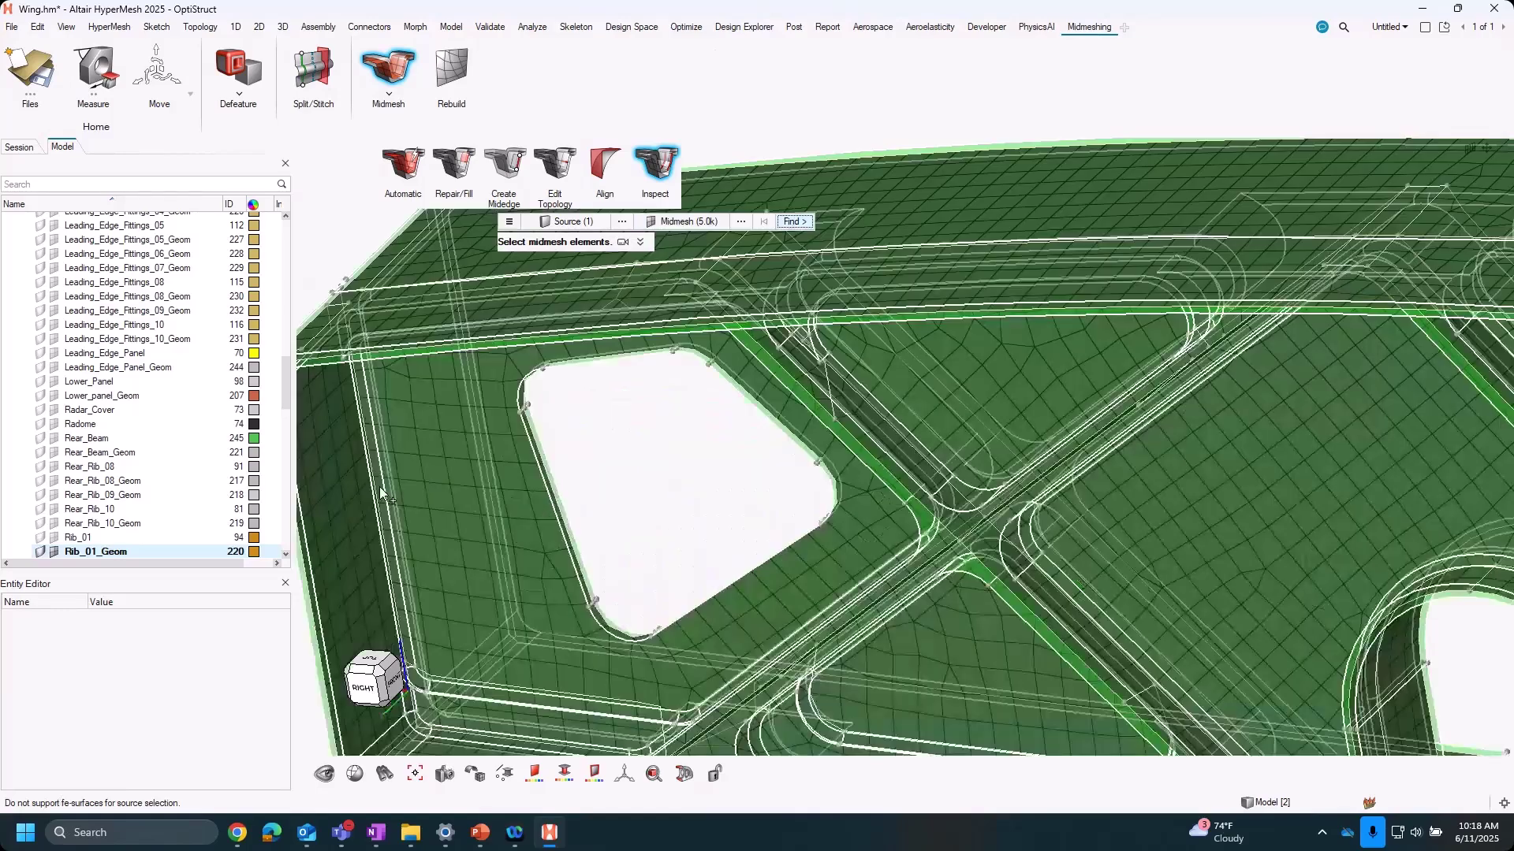
middle_click_drag(767, 509, 678, 347)
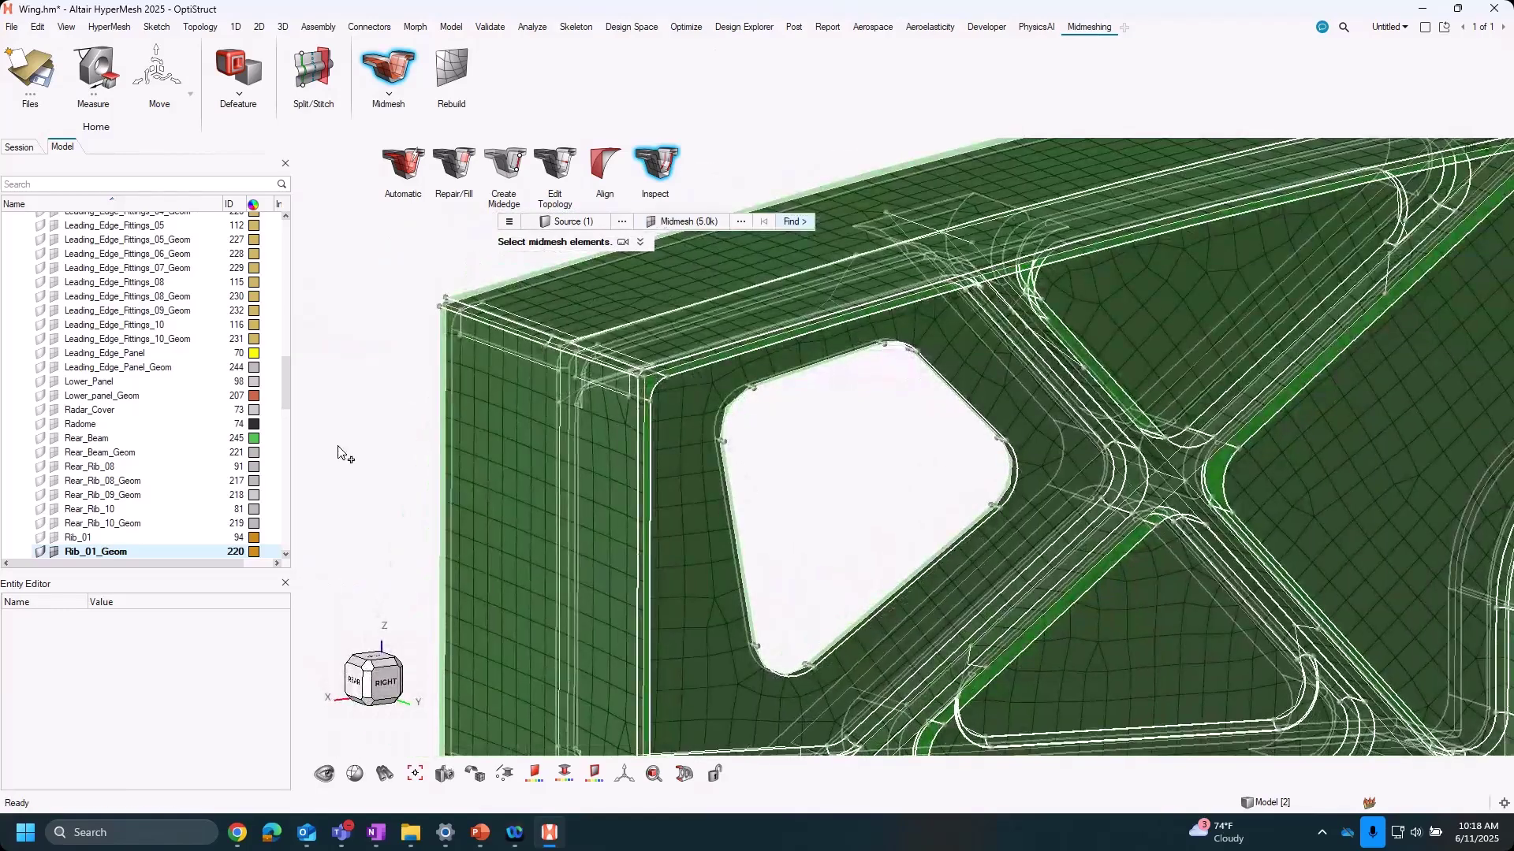
left_click(40, 553)
left_click(40, 552)
left_click(578, 223)
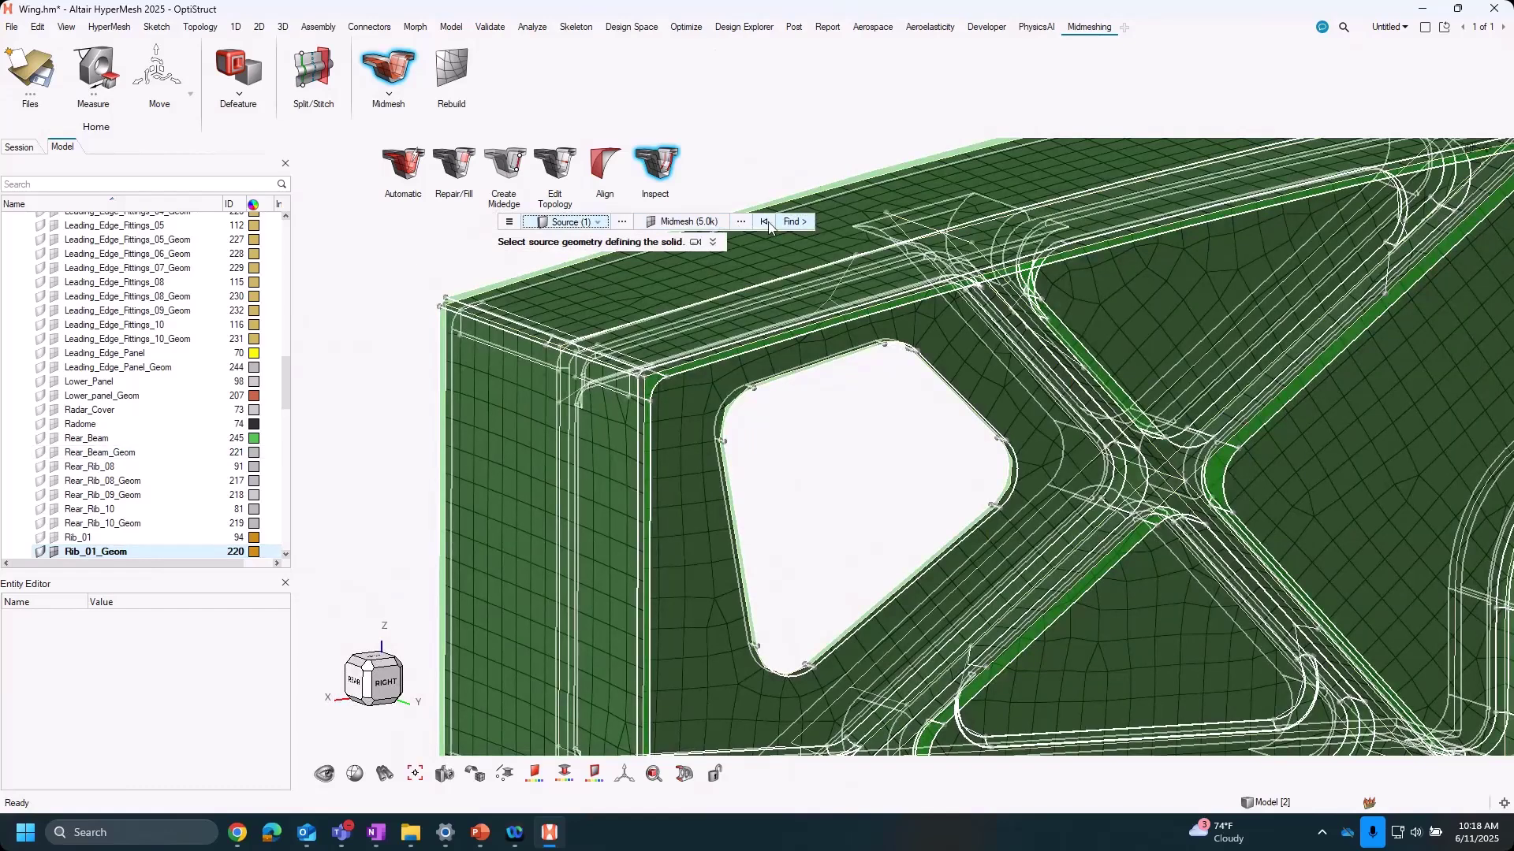
left_click(727, 224)
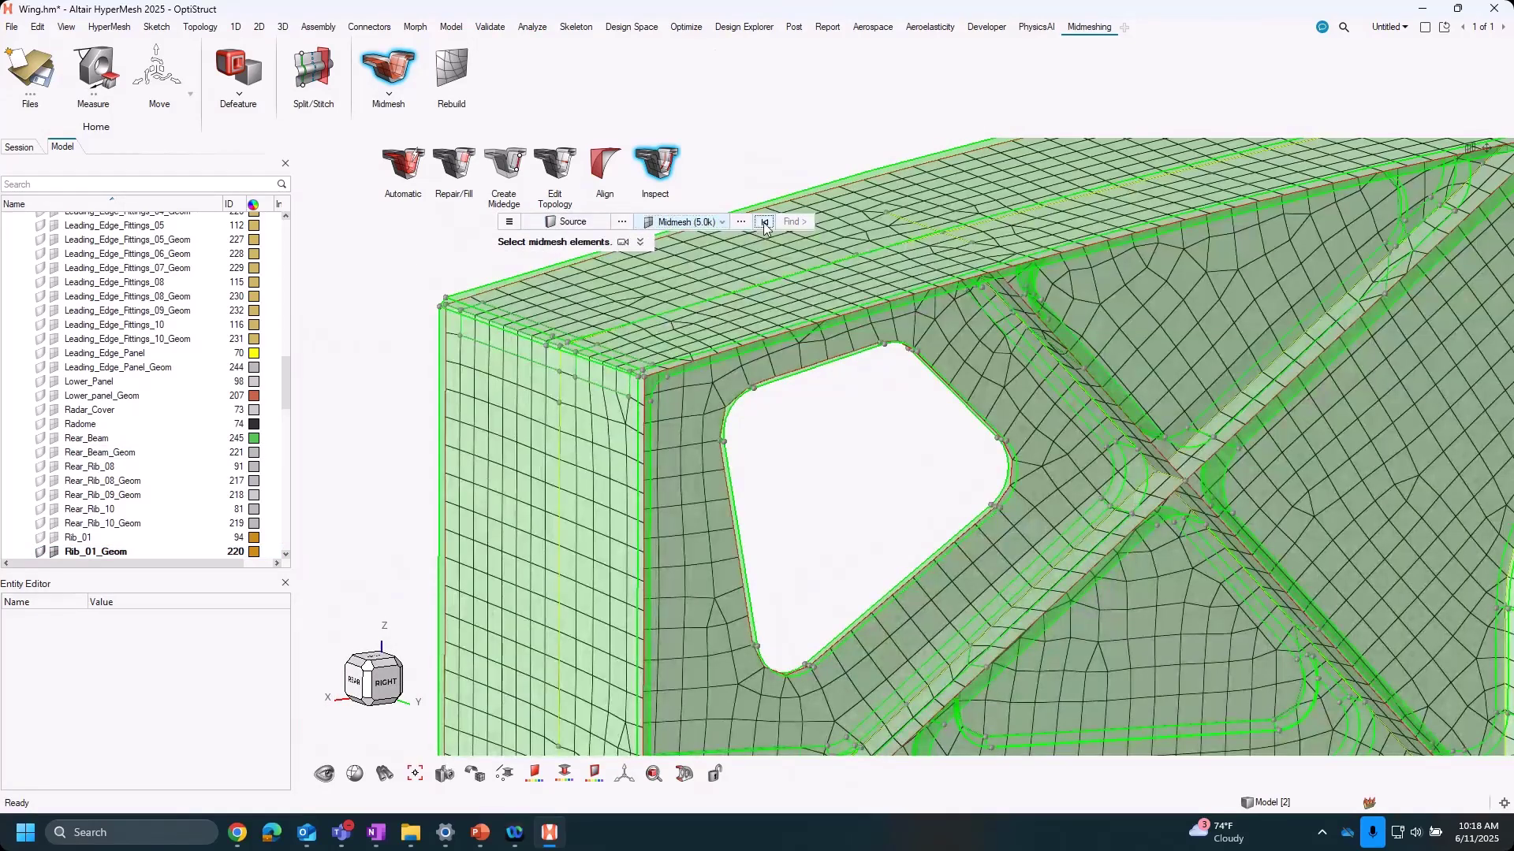
left_click(763, 222)
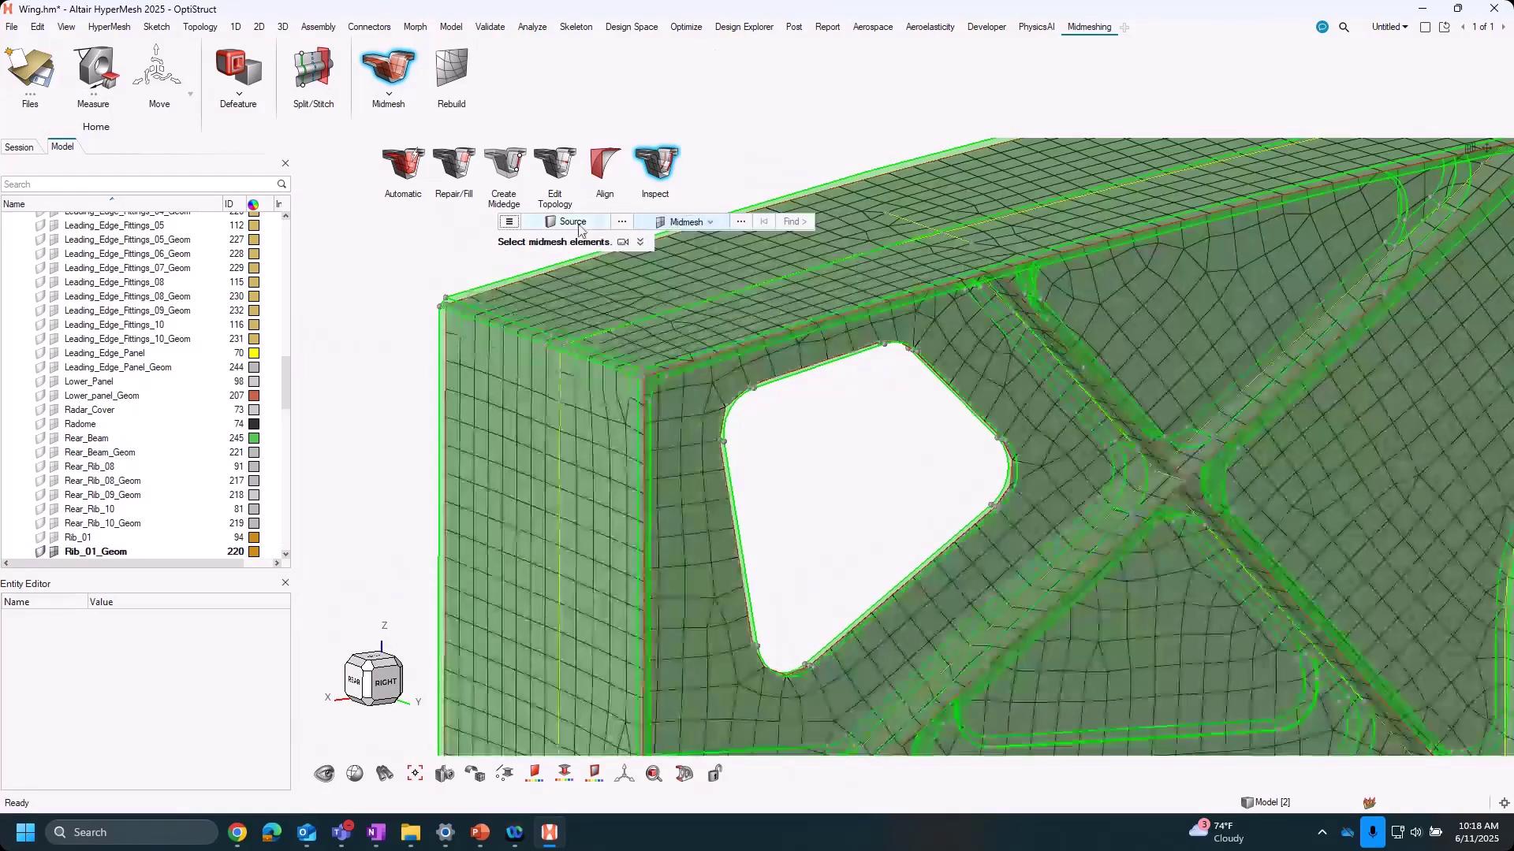
Select the rib geometry as the inspection source and the rib's mesh elements as the midmesh.
left_click(446, 367)
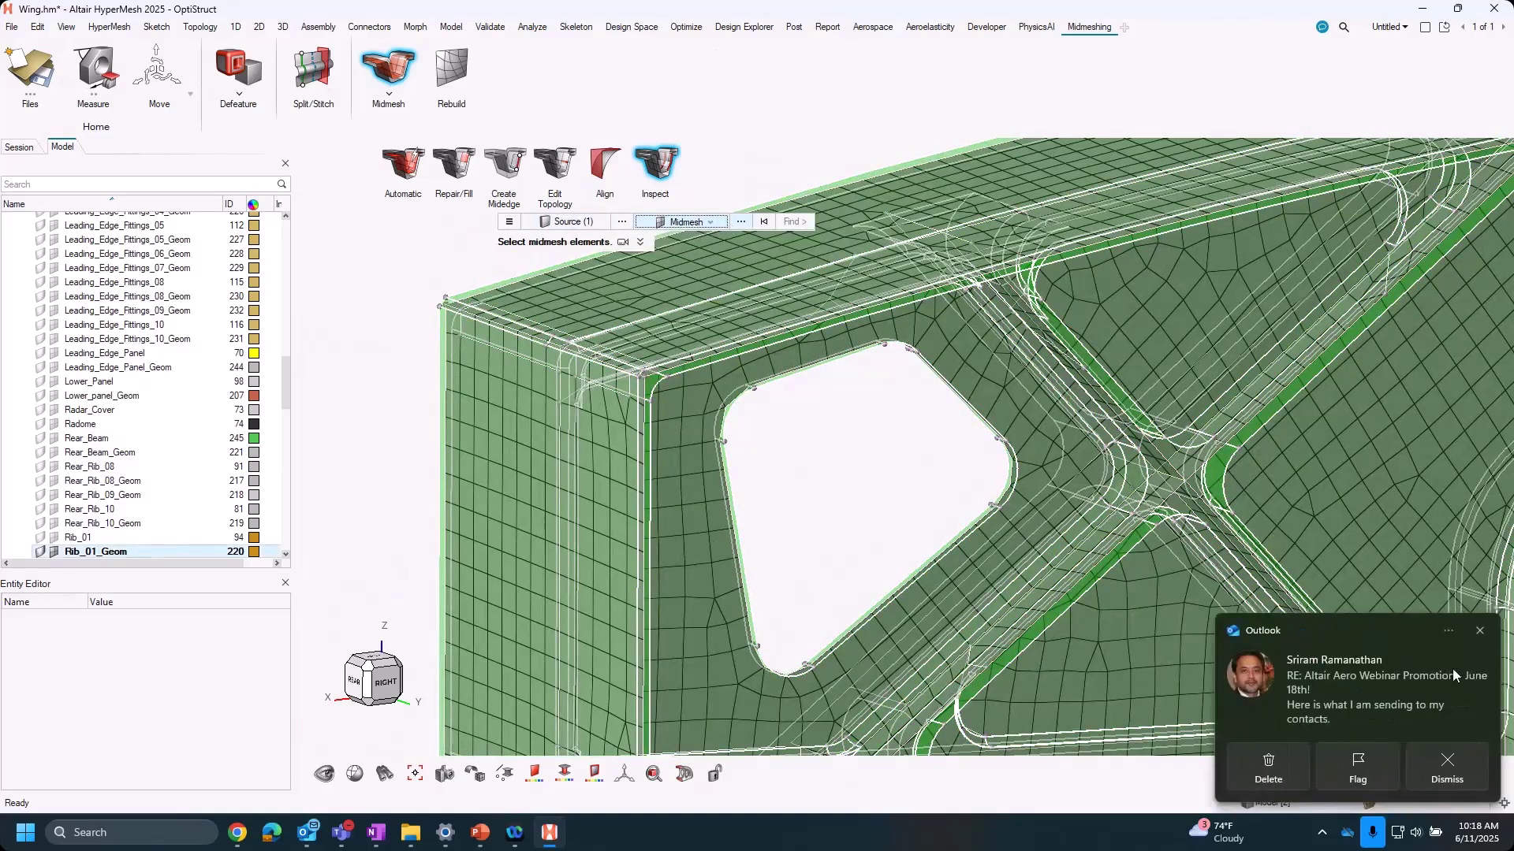
left_click(743, 223)
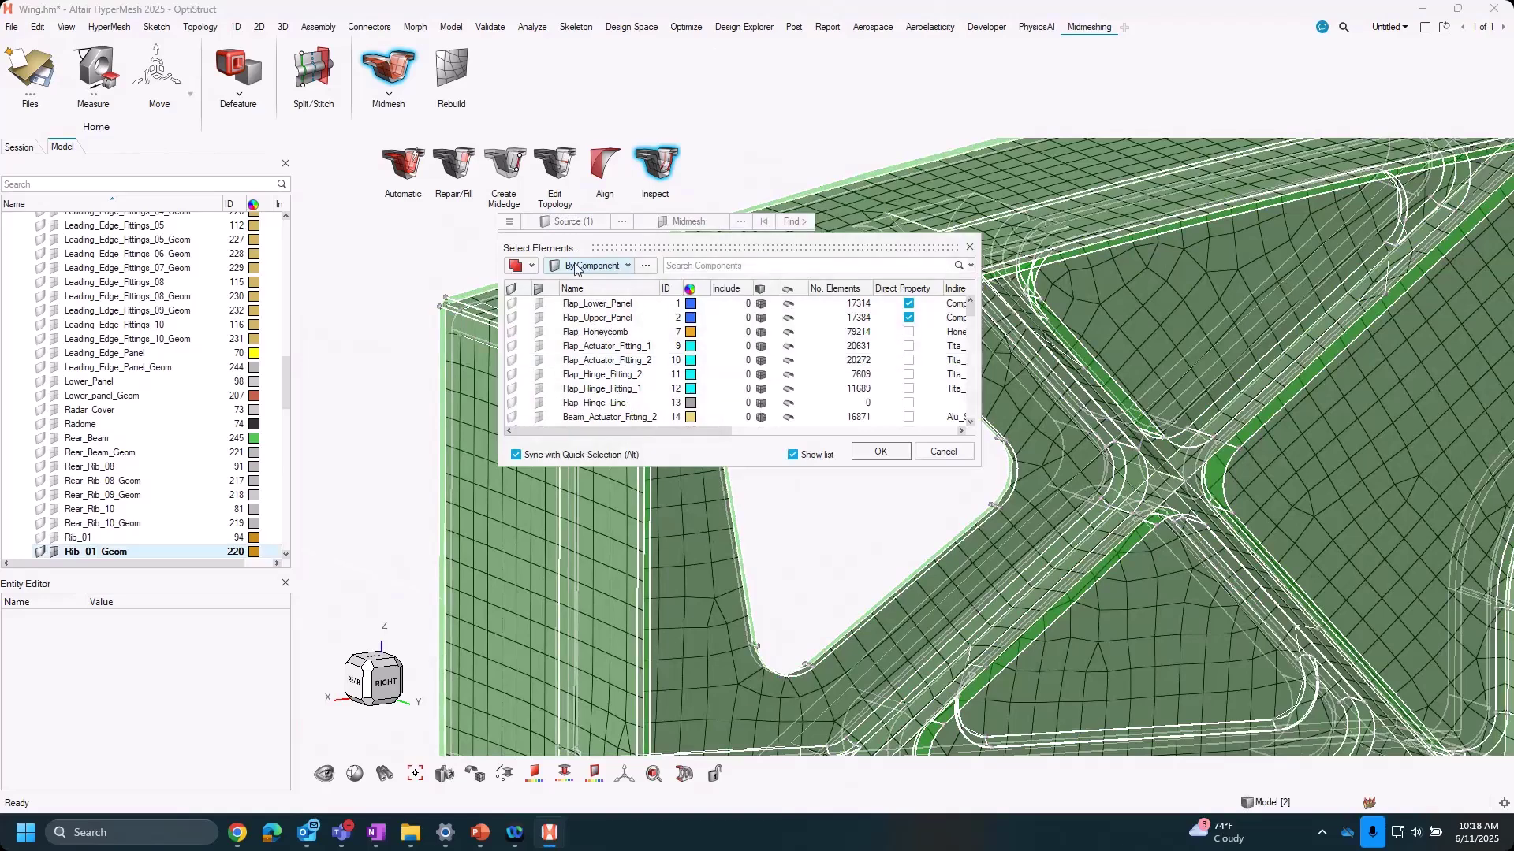
left_click(437, 463)
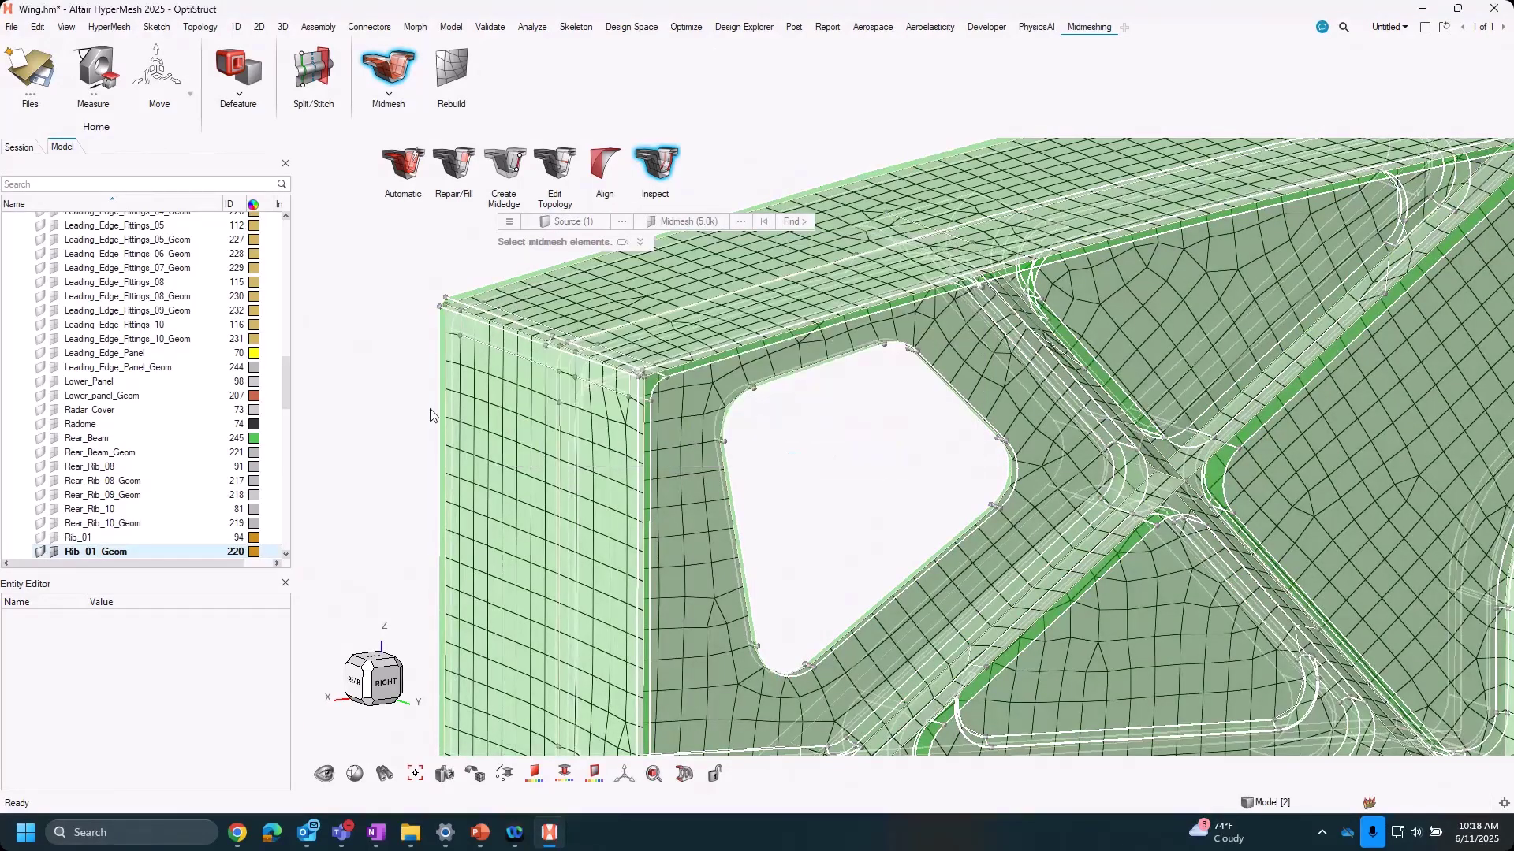
key("f")
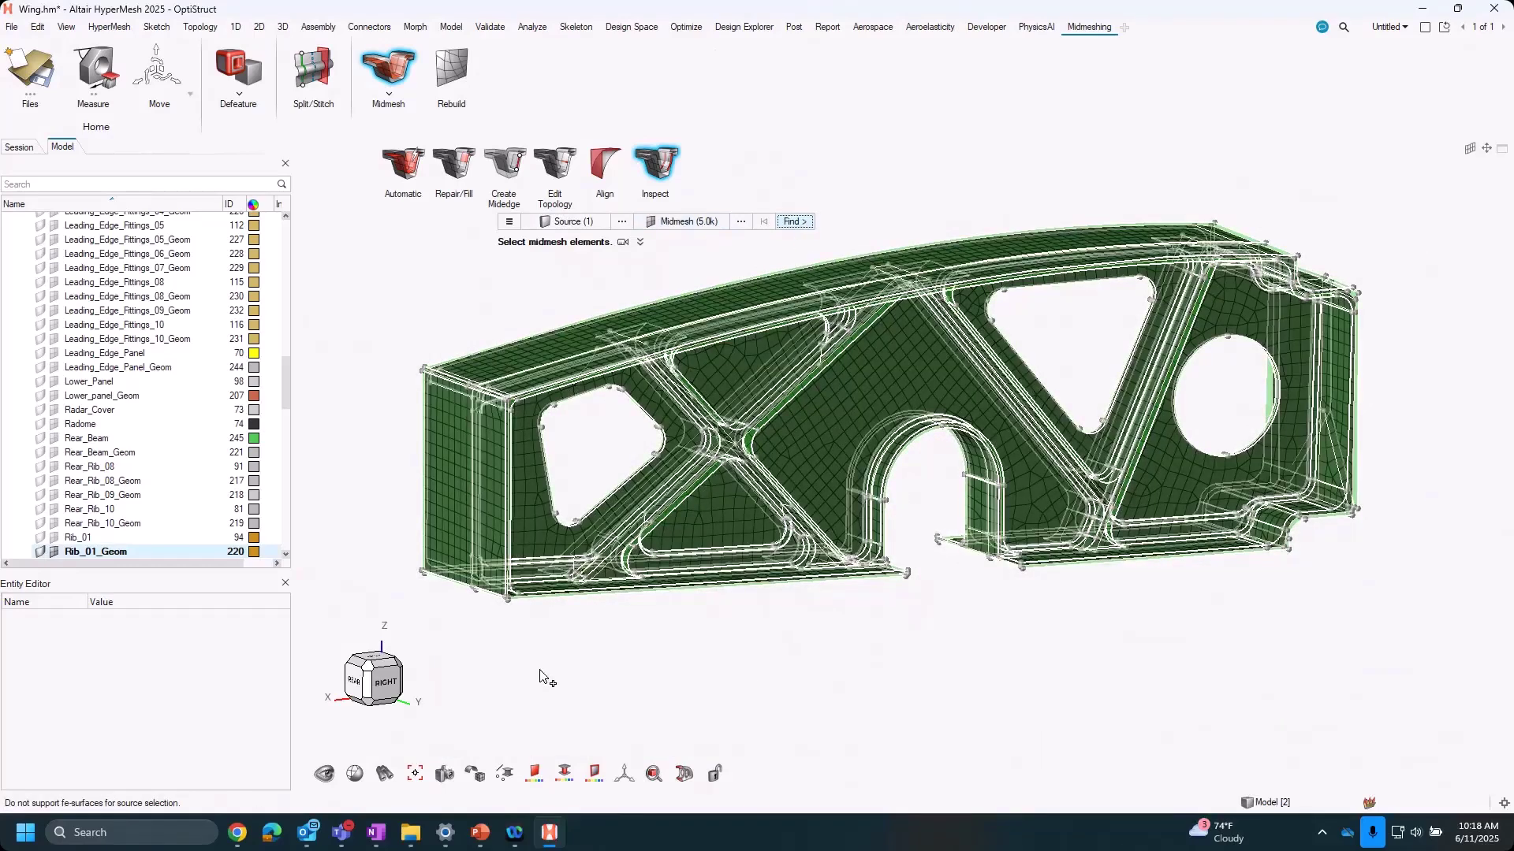
Examine the rib's midmesh against its solid geometry around the cutouts and crossing stiffeners, and close the Inspect tool.
scroll(621, 365, "up", 10)
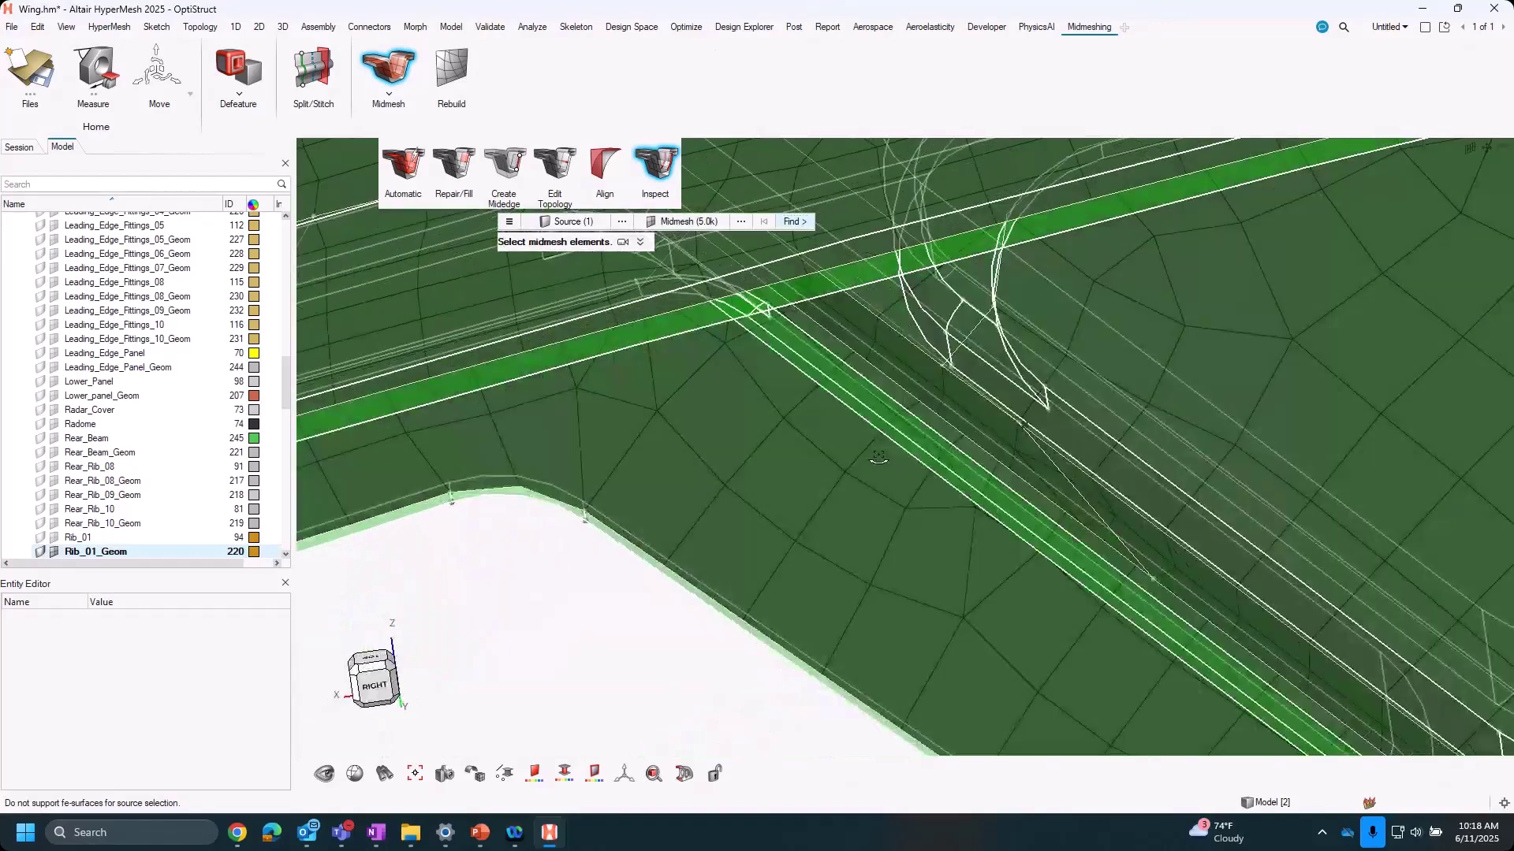
scroll(879, 449, "down", 3)
middle_click_drag(878, 446, 777, 623)
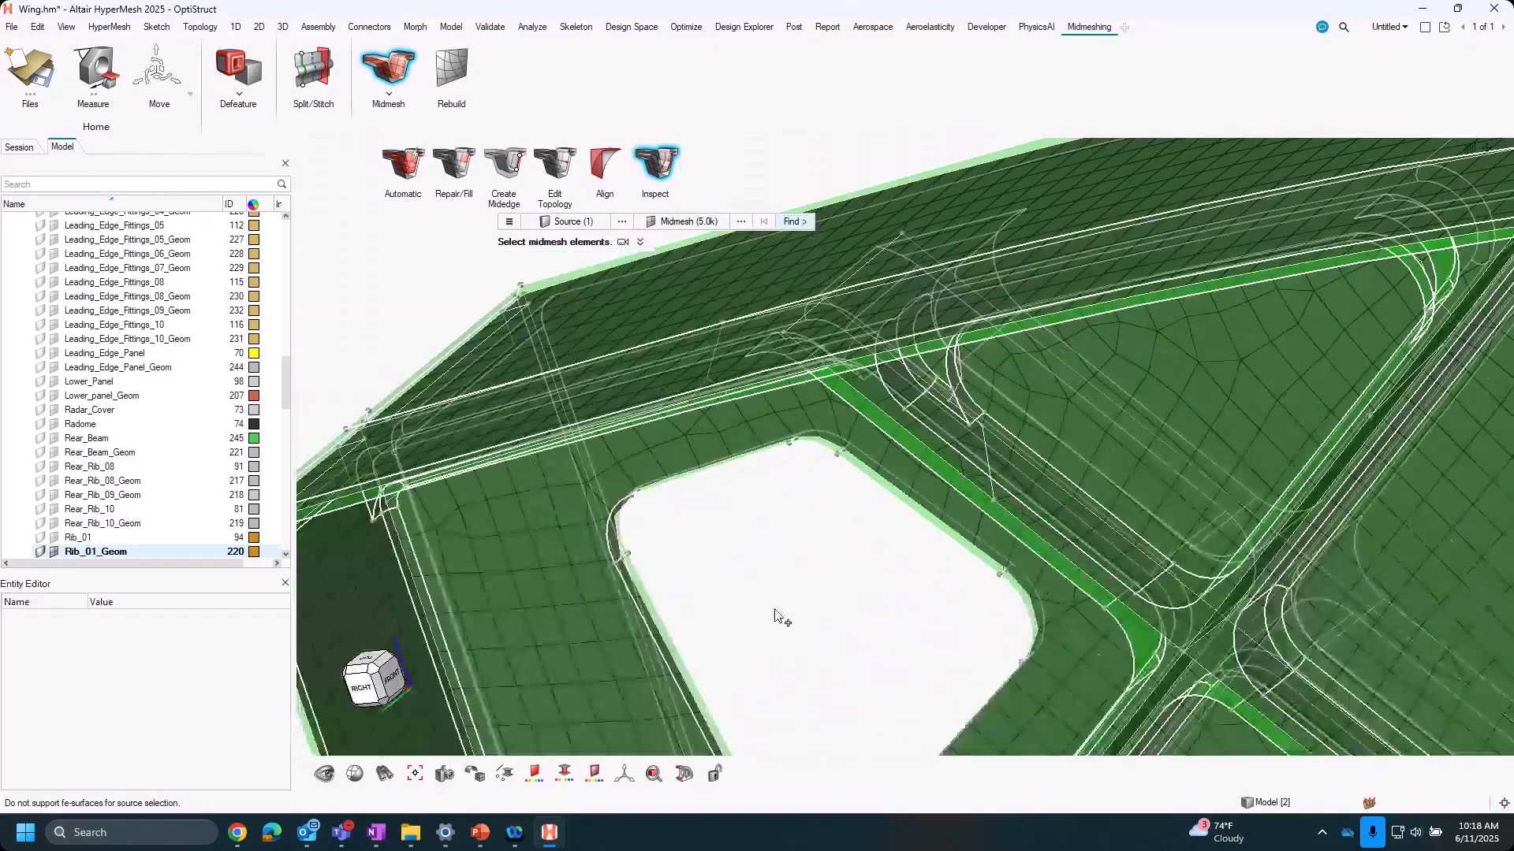
scroll(966, 566, "up", 10)
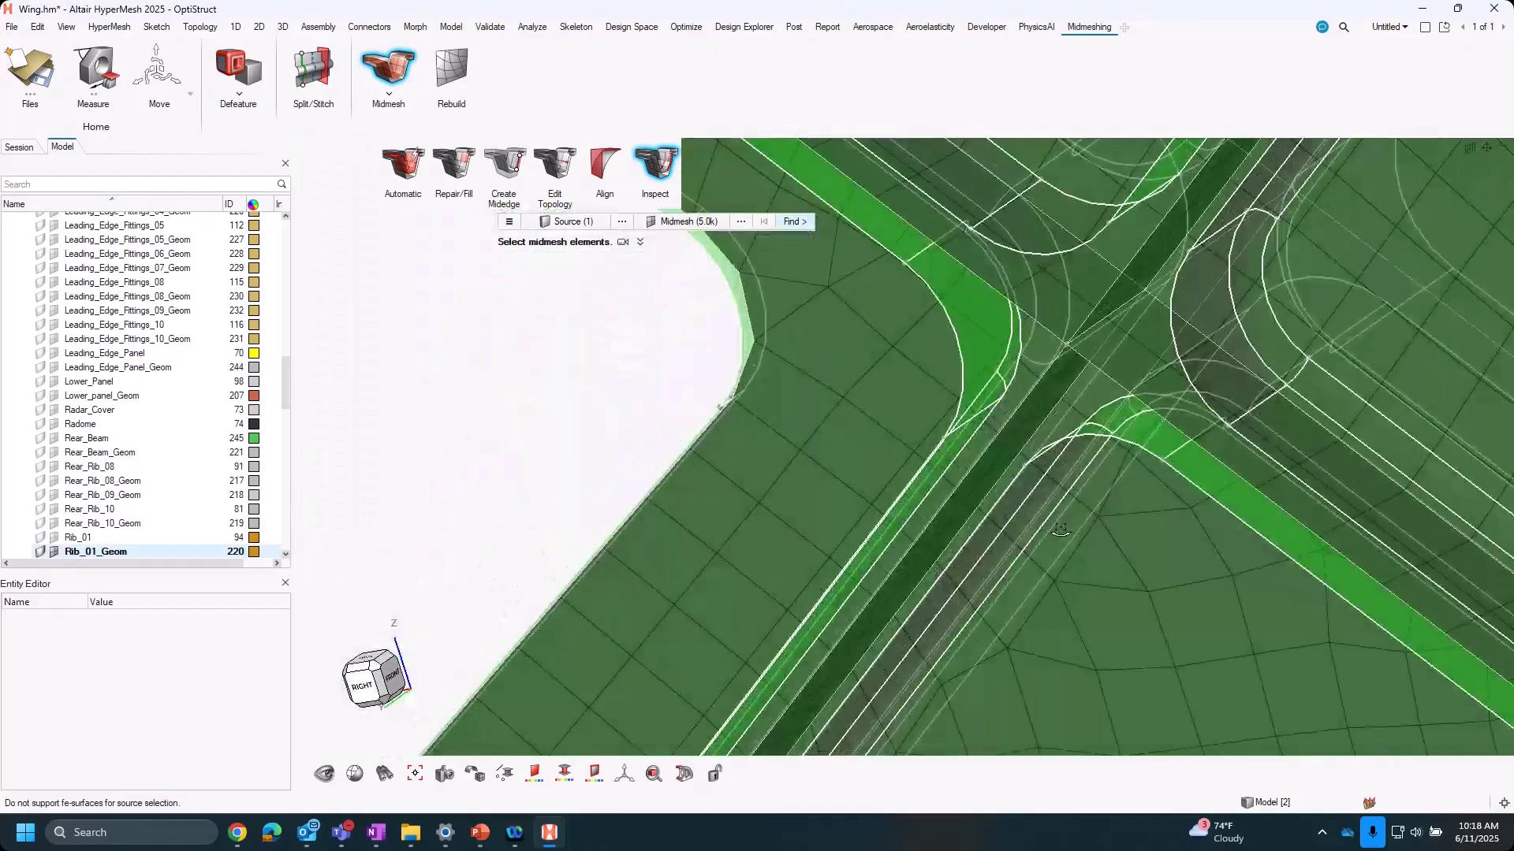
middle_click_drag(1083, 509, 883, 513)
scroll(799, 461, "down", 10)
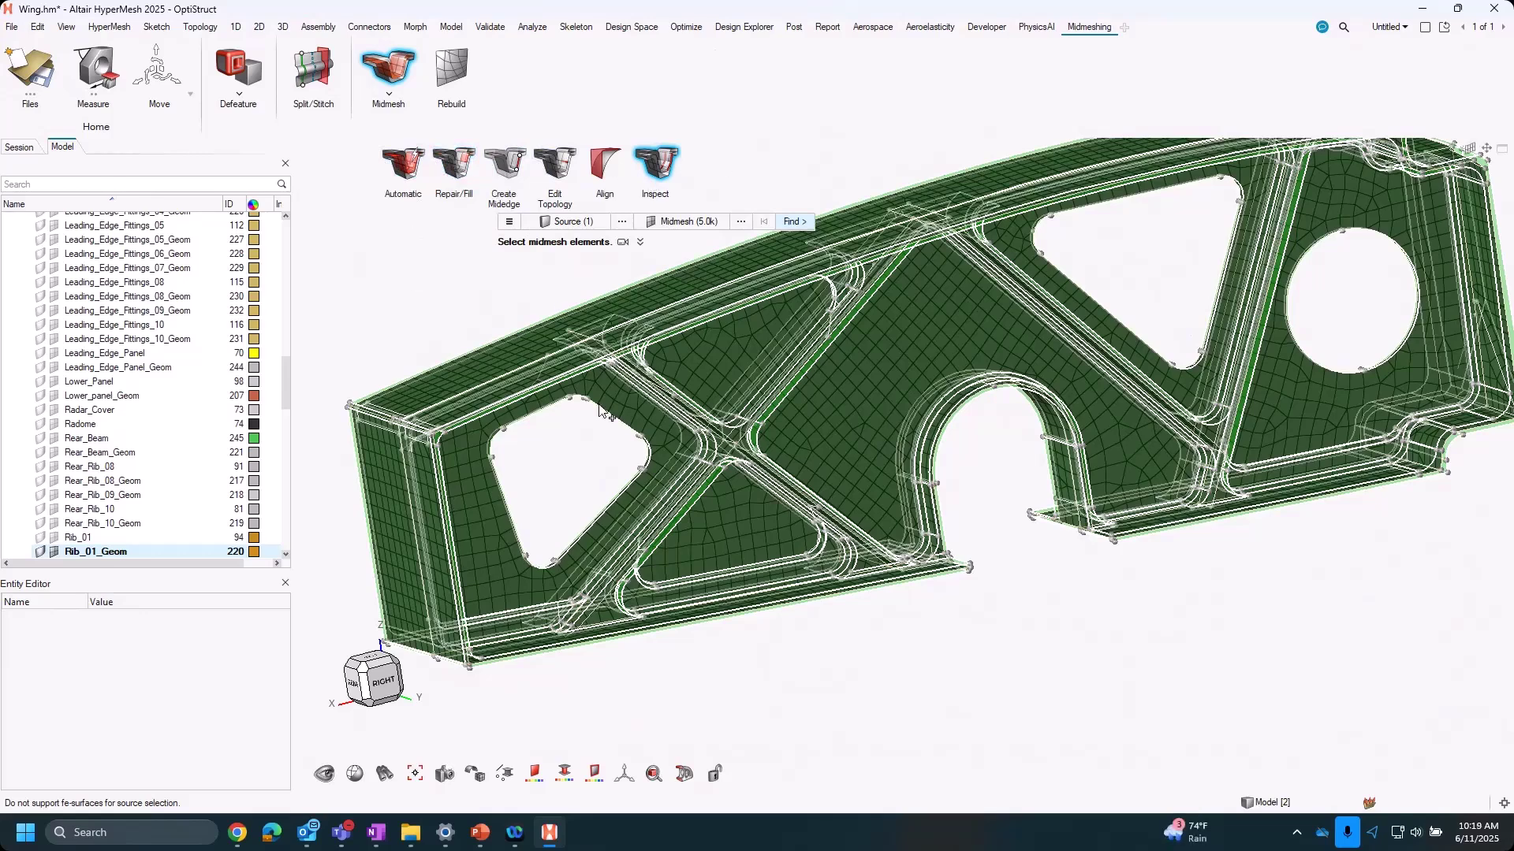
scroll(607, 413, "up", 2)
key("Escape")
key("Escape")
scroll(578, 276, "down", 3)
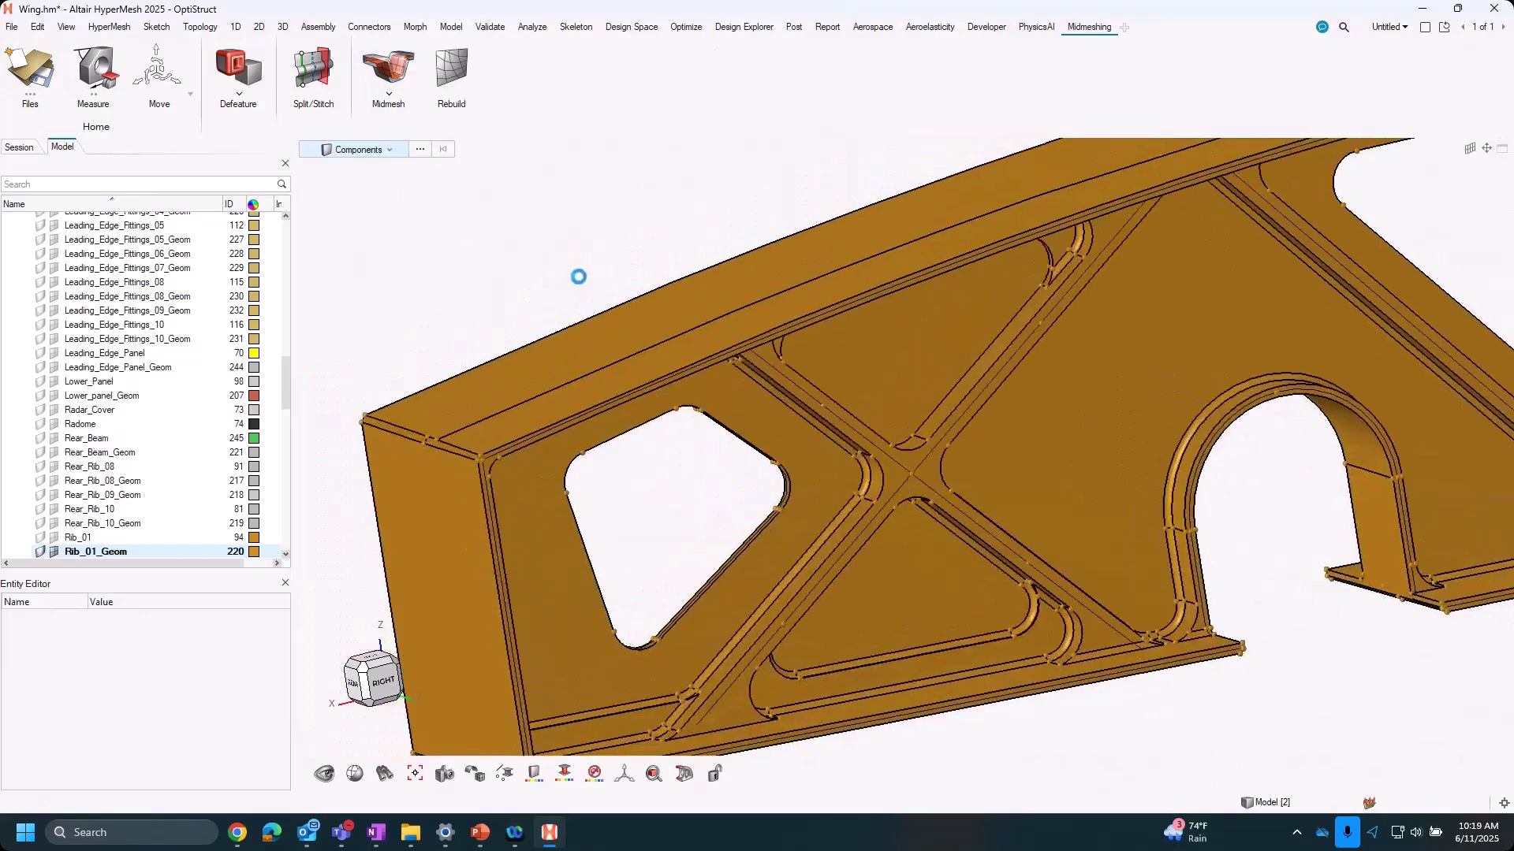
Set the geometry style of the Rib_01_Geom component to wireframe.
left_click(67, 551)
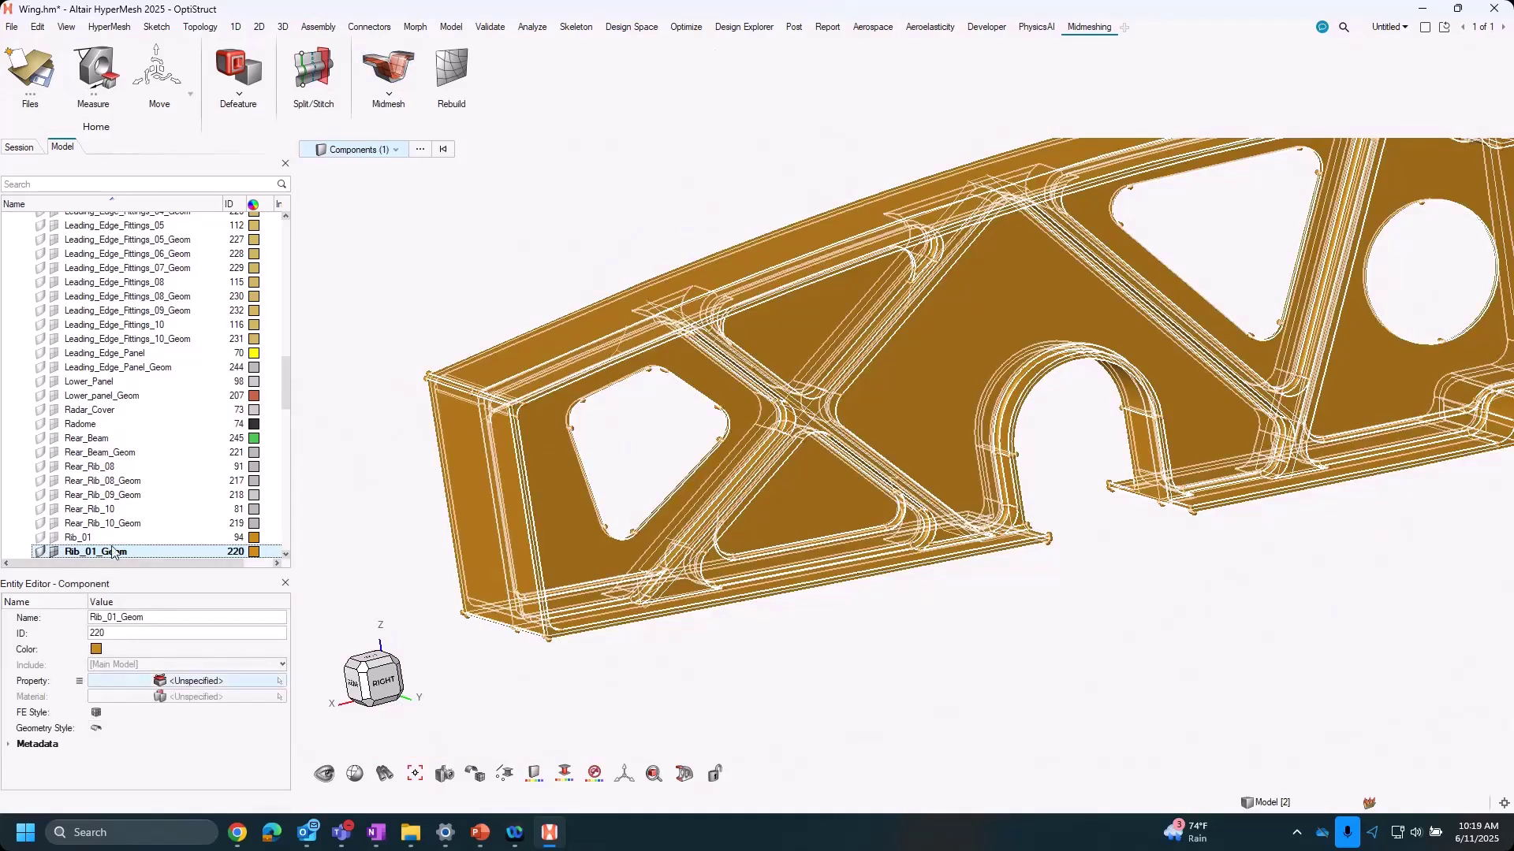
left_click(96, 729)
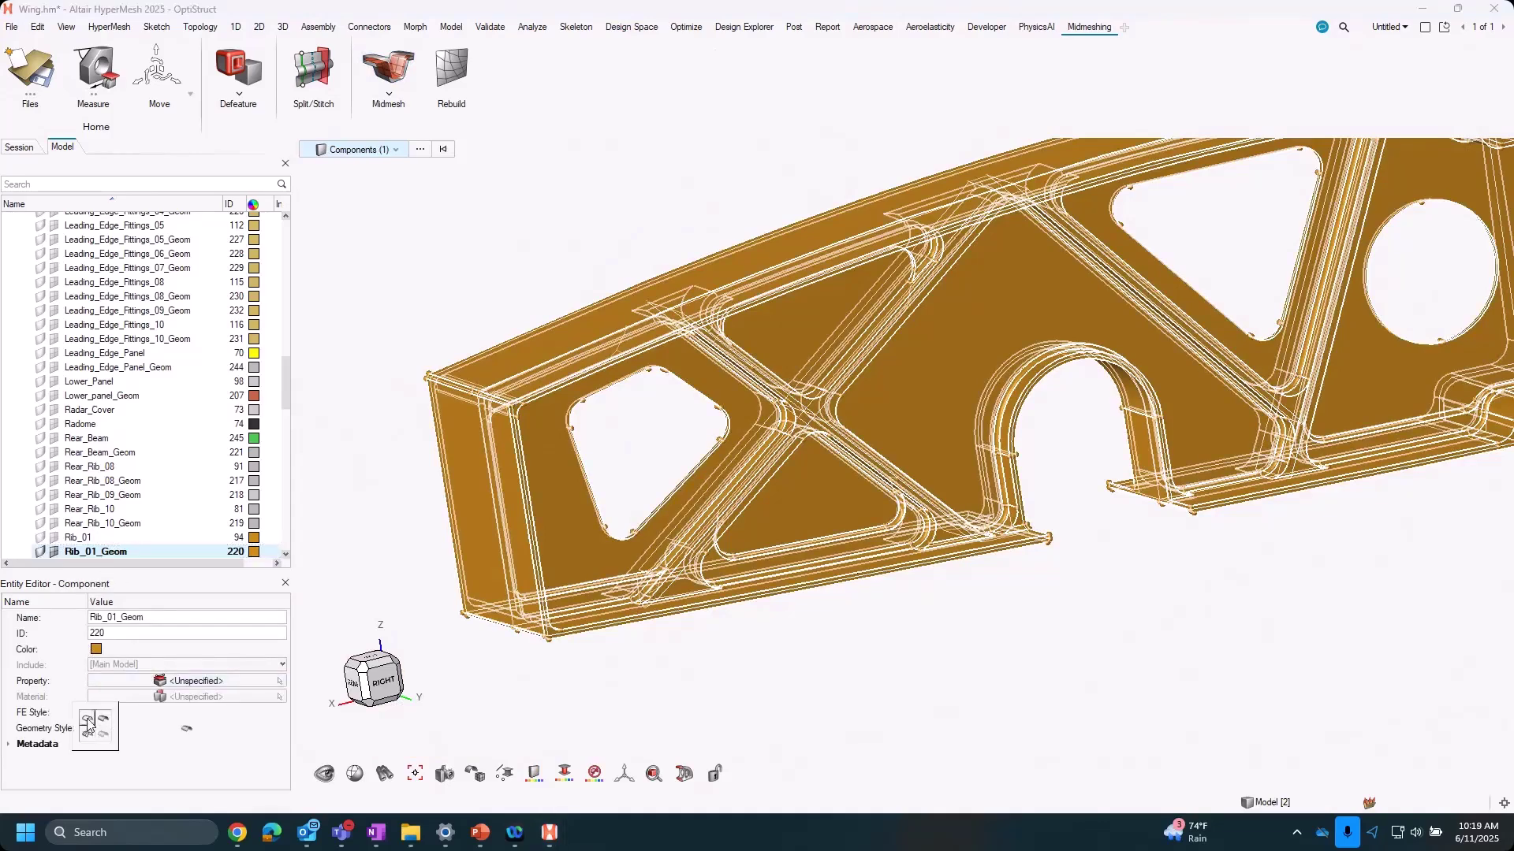
left_click(88, 723)
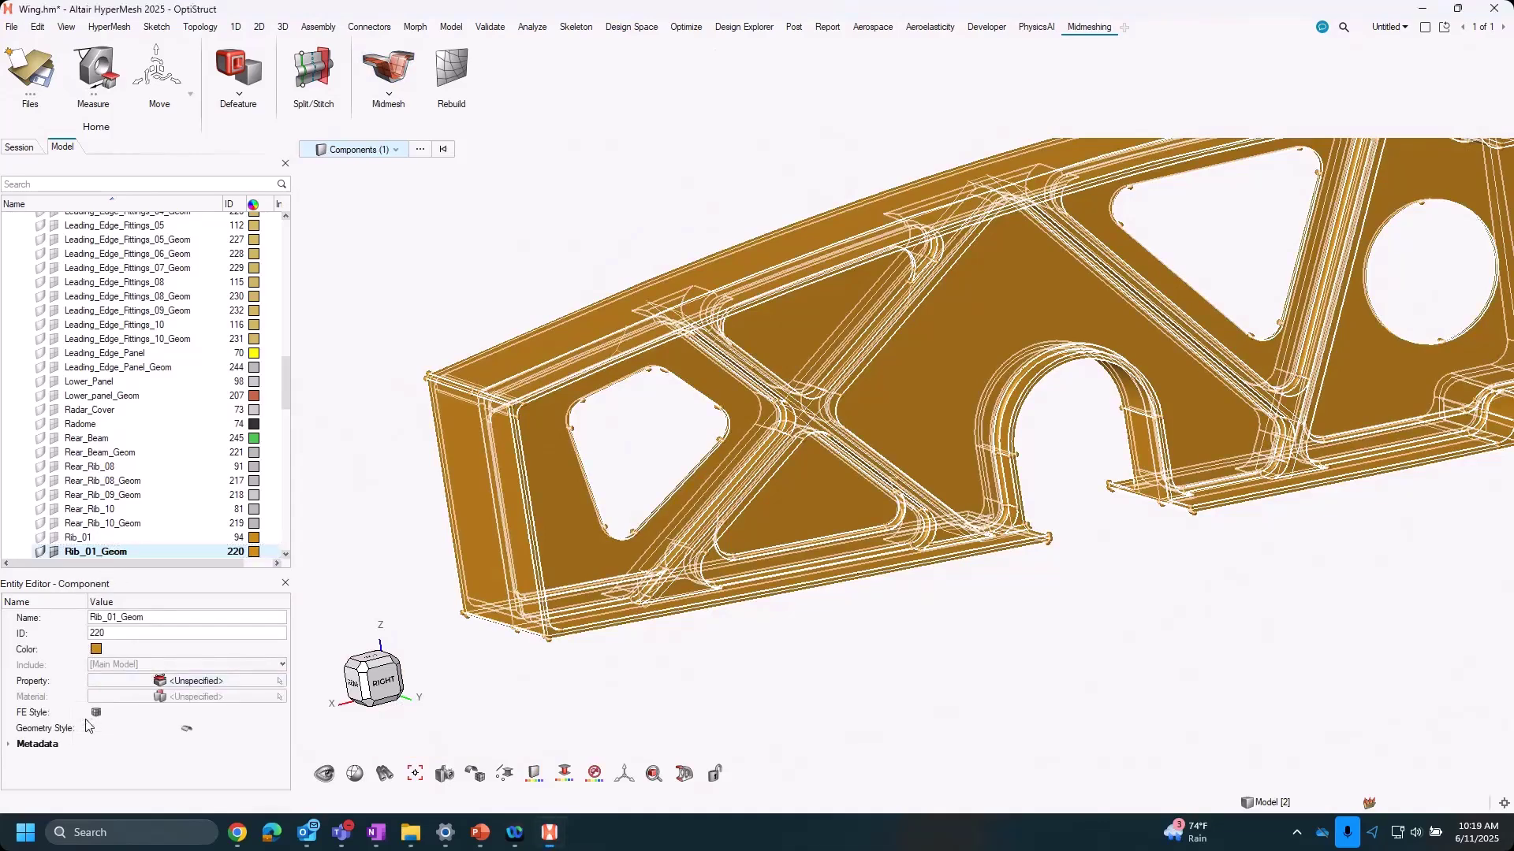
left_click(438, 418)
scroll(714, 552, "up", 3)
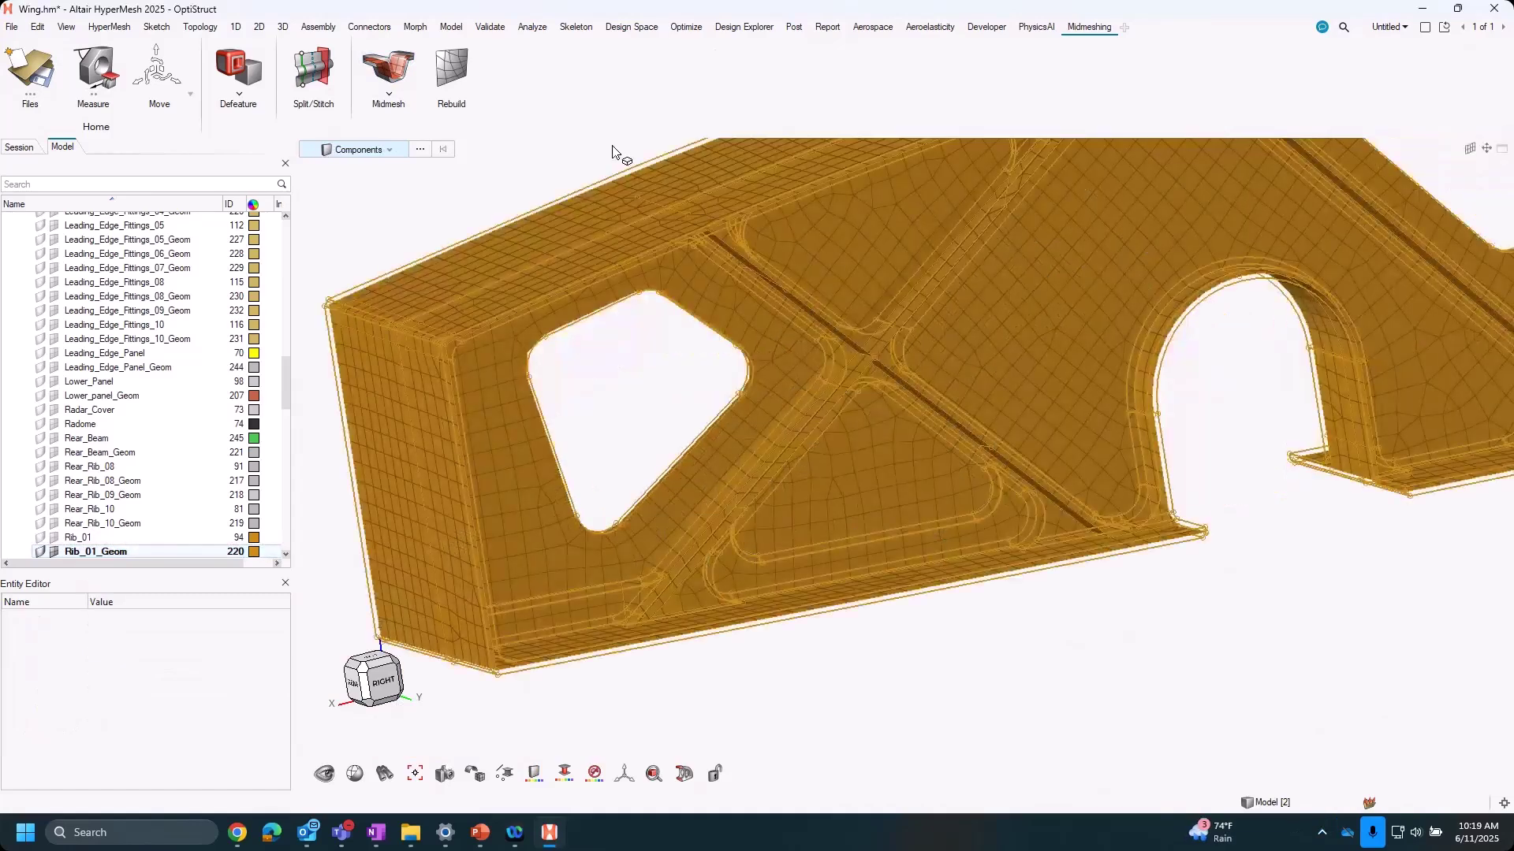
Start the Repair/Fill tool and examine the rib's midmesh along the stiffeners, the lower flange and the stepped corner near the round hole.
left_click(389, 69)
left_click(372, 163)
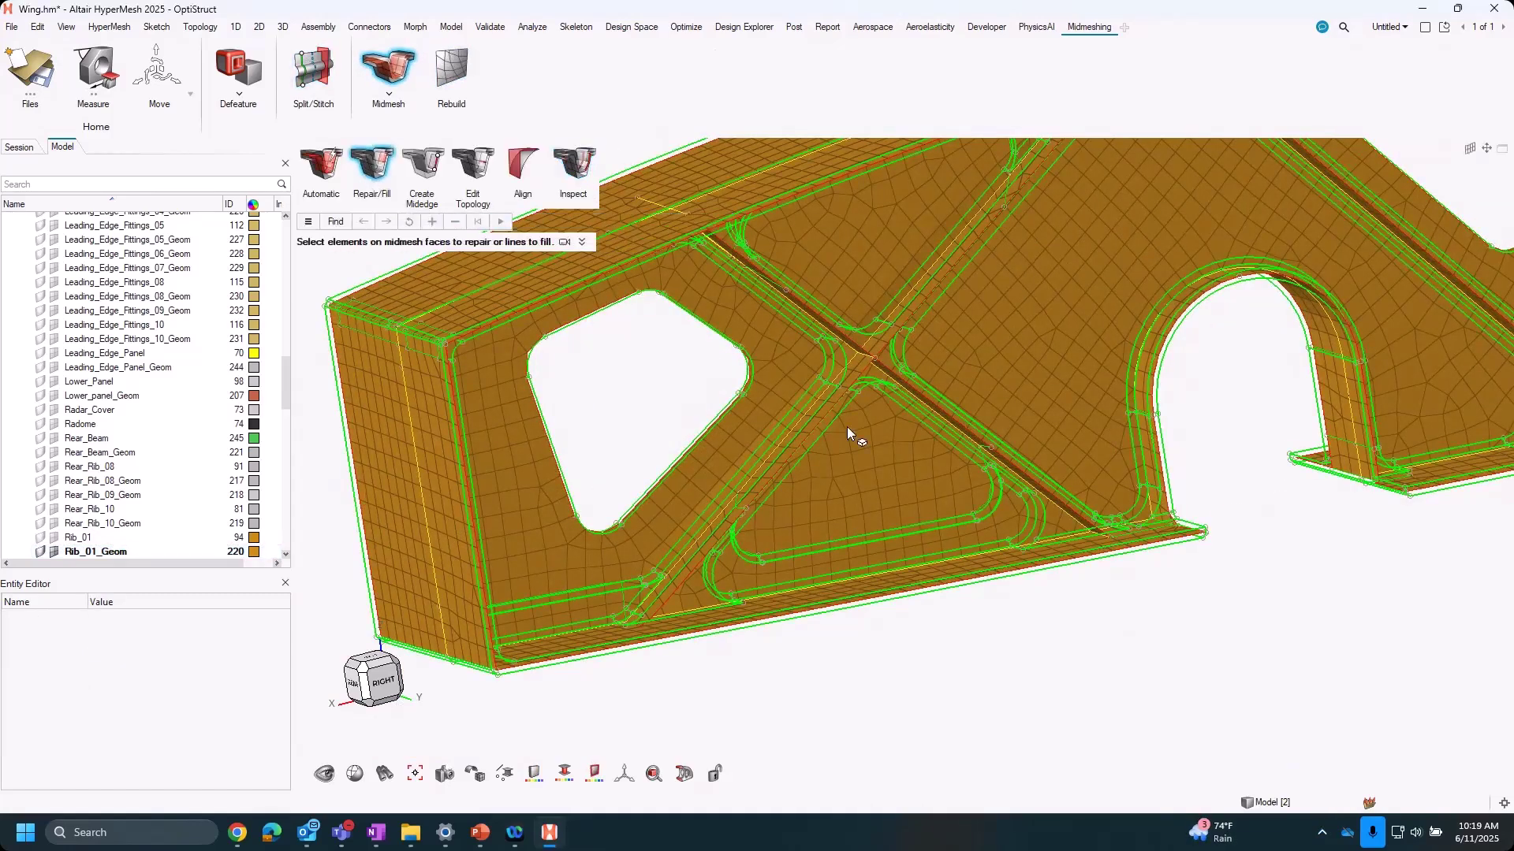
scroll(894, 436, "up", 5)
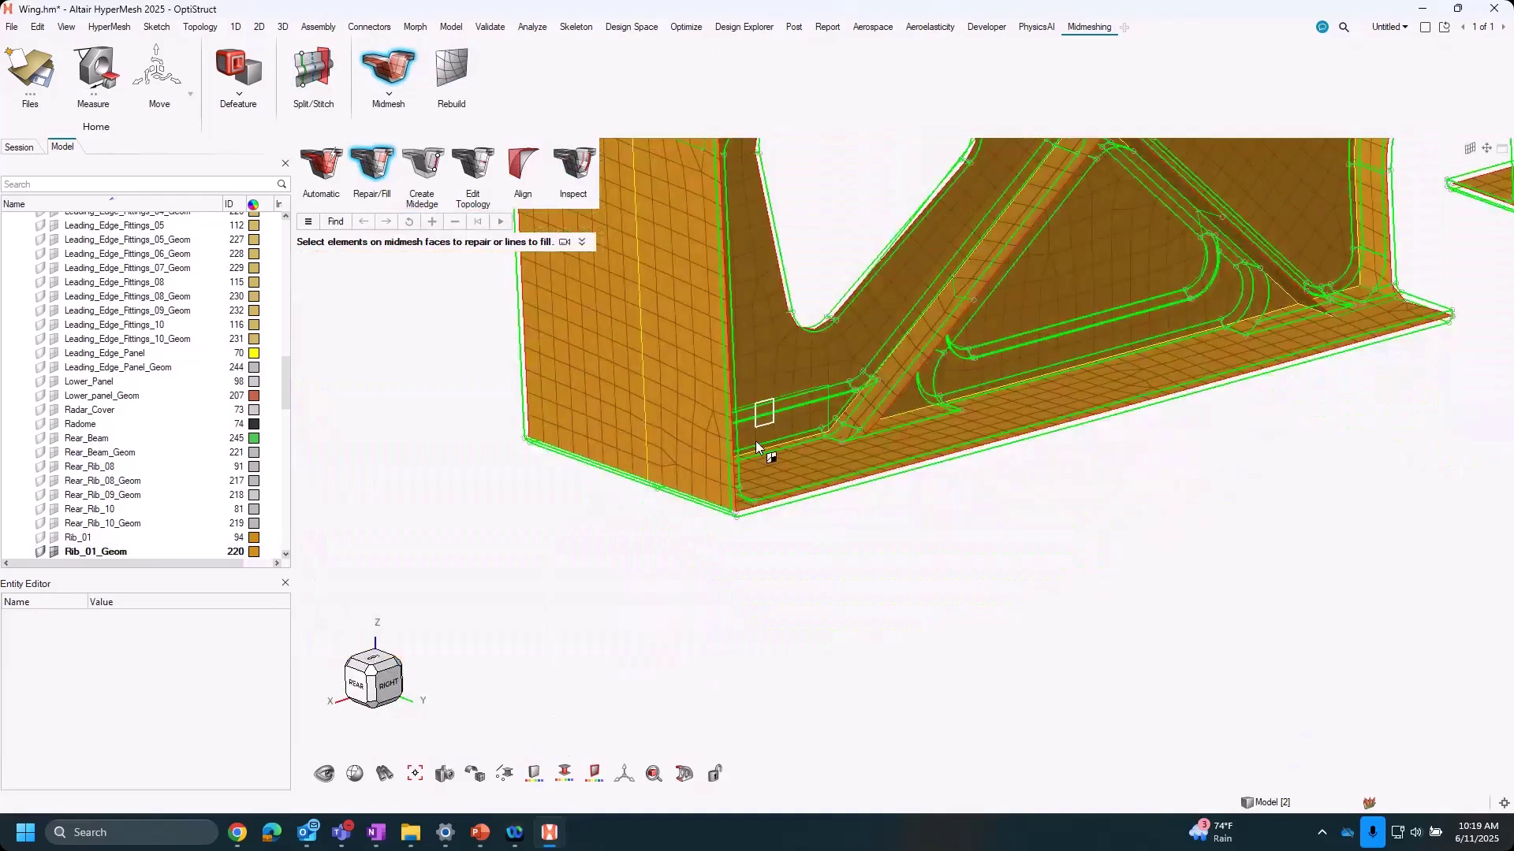
scroll(706, 451, "down", 3)
middle_click_drag(706, 451, 877, 691)
scroll(929, 466, "up", 6)
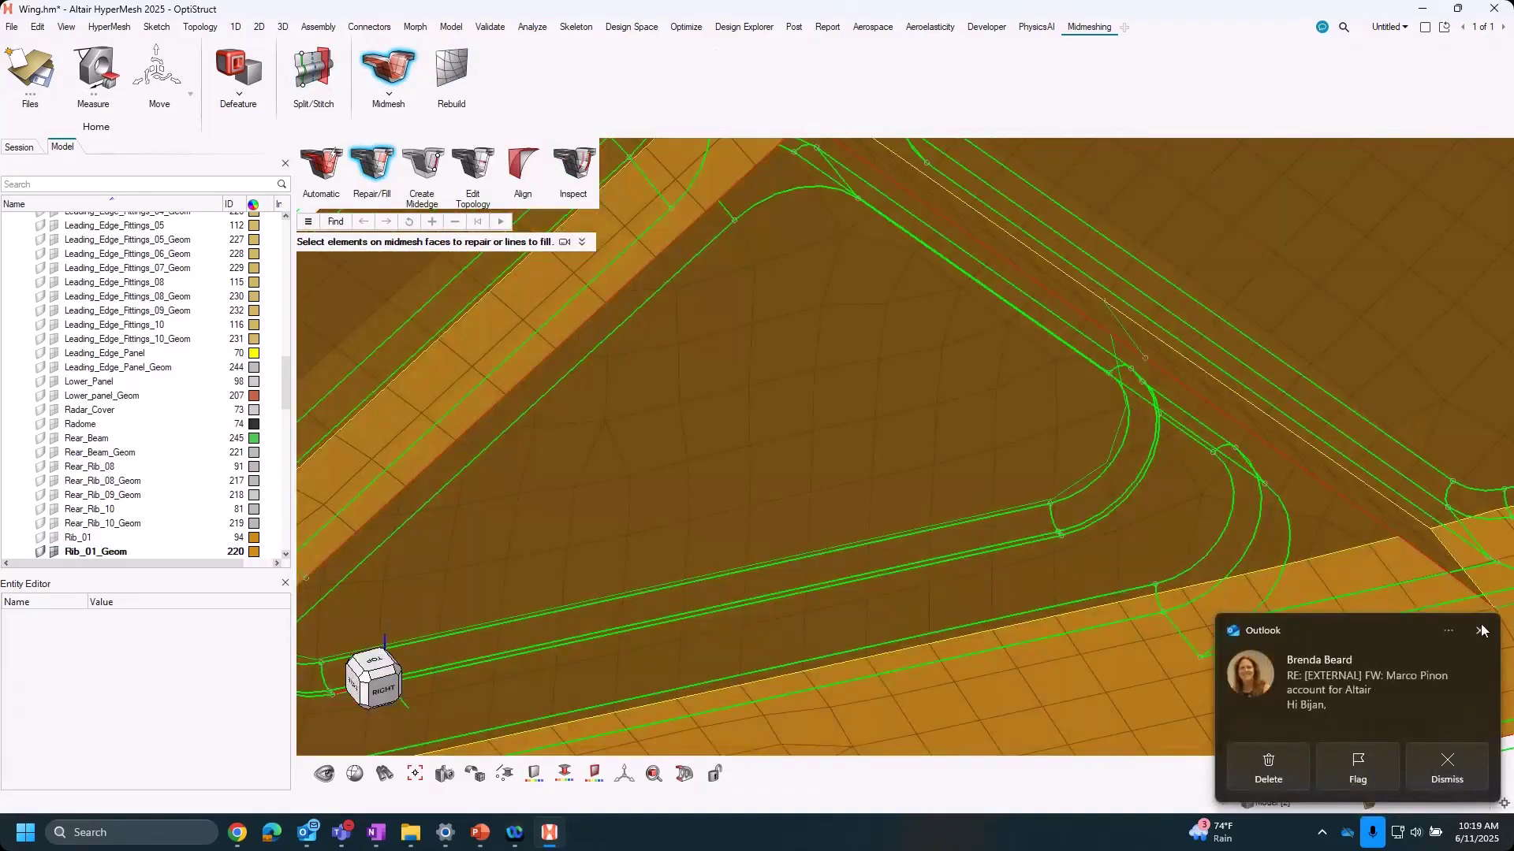
left_click(1479, 630)
scroll(826, 502, "down", 8)
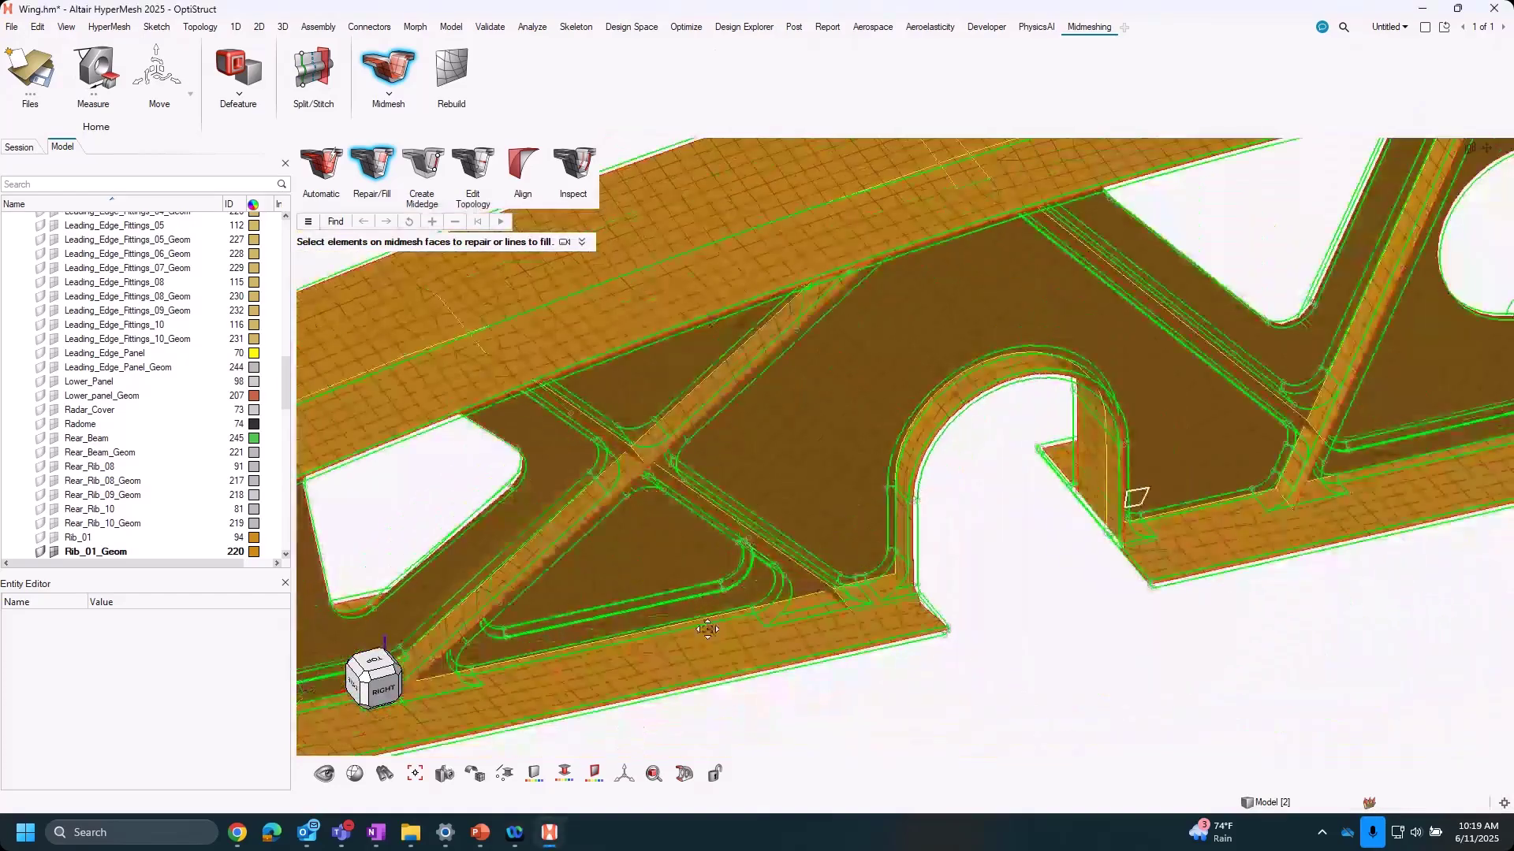
right_click_drag(1157, 504, 707, 629)
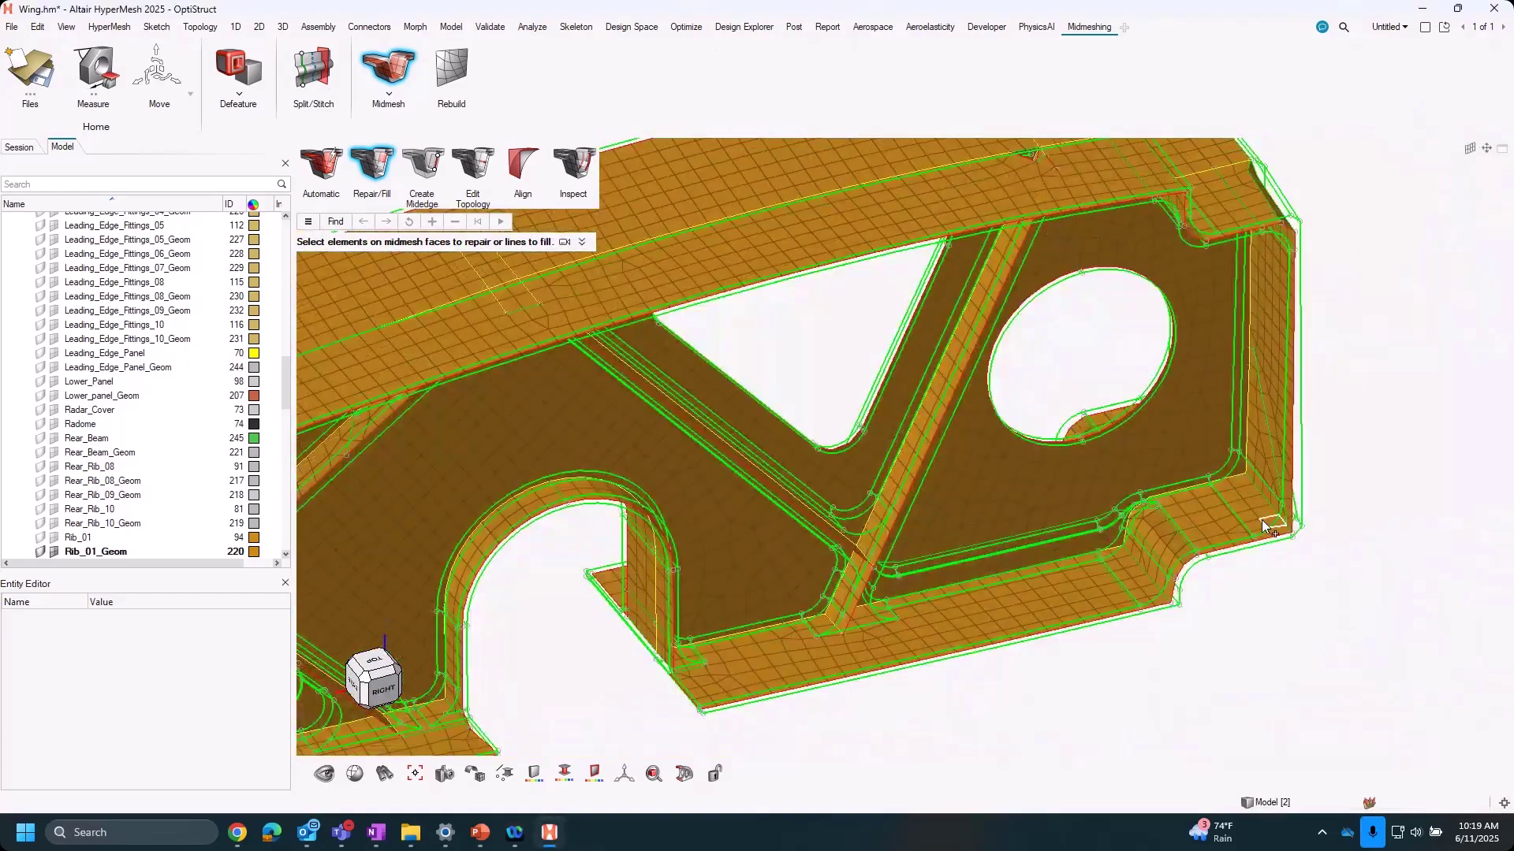
scroll(1254, 477, "up", 5)
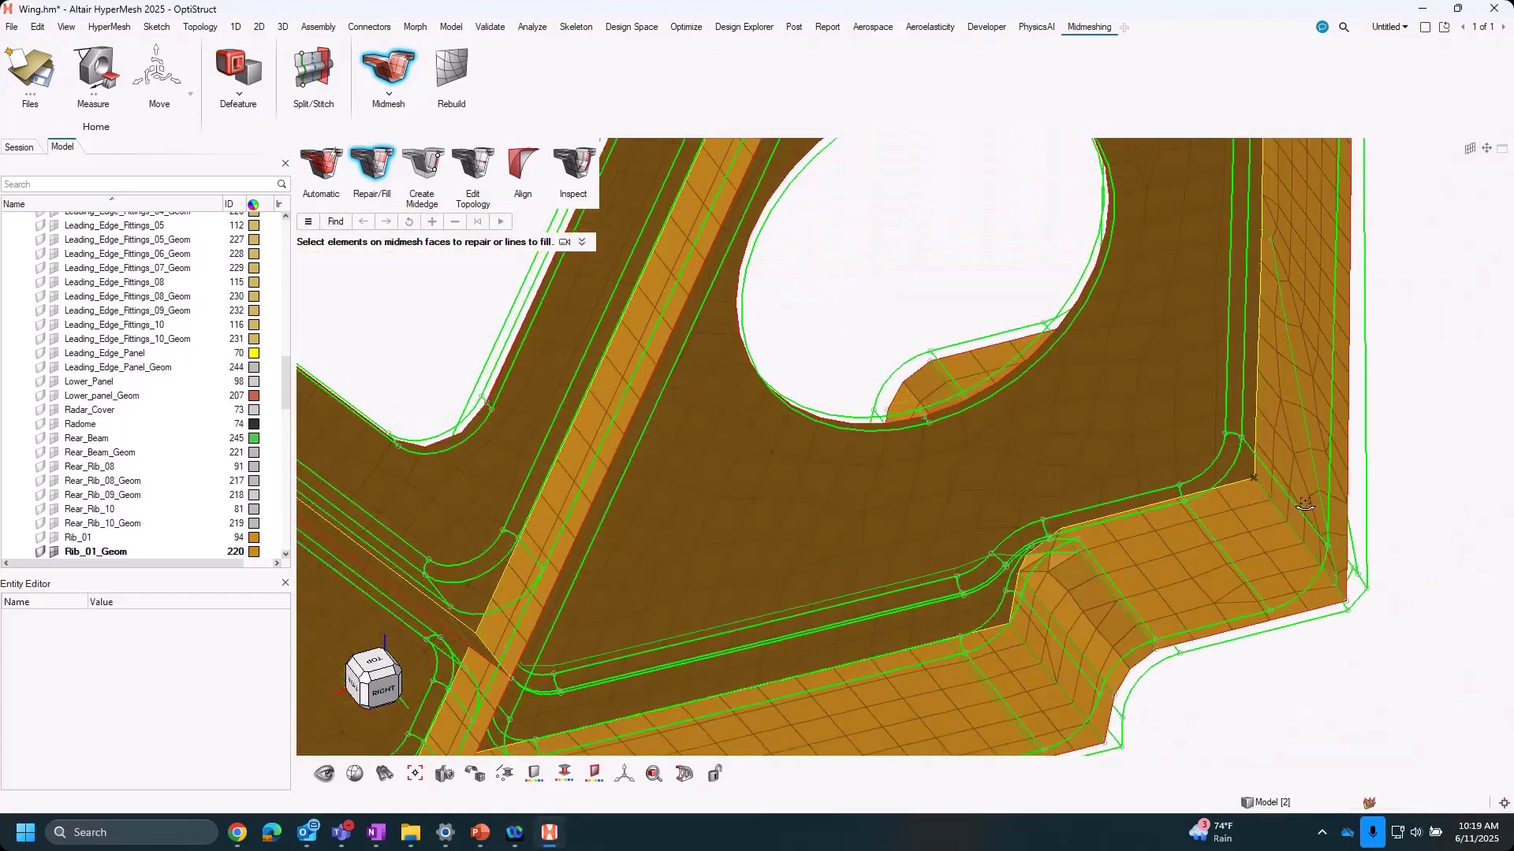
scroll(1227, 494, "down", 3)
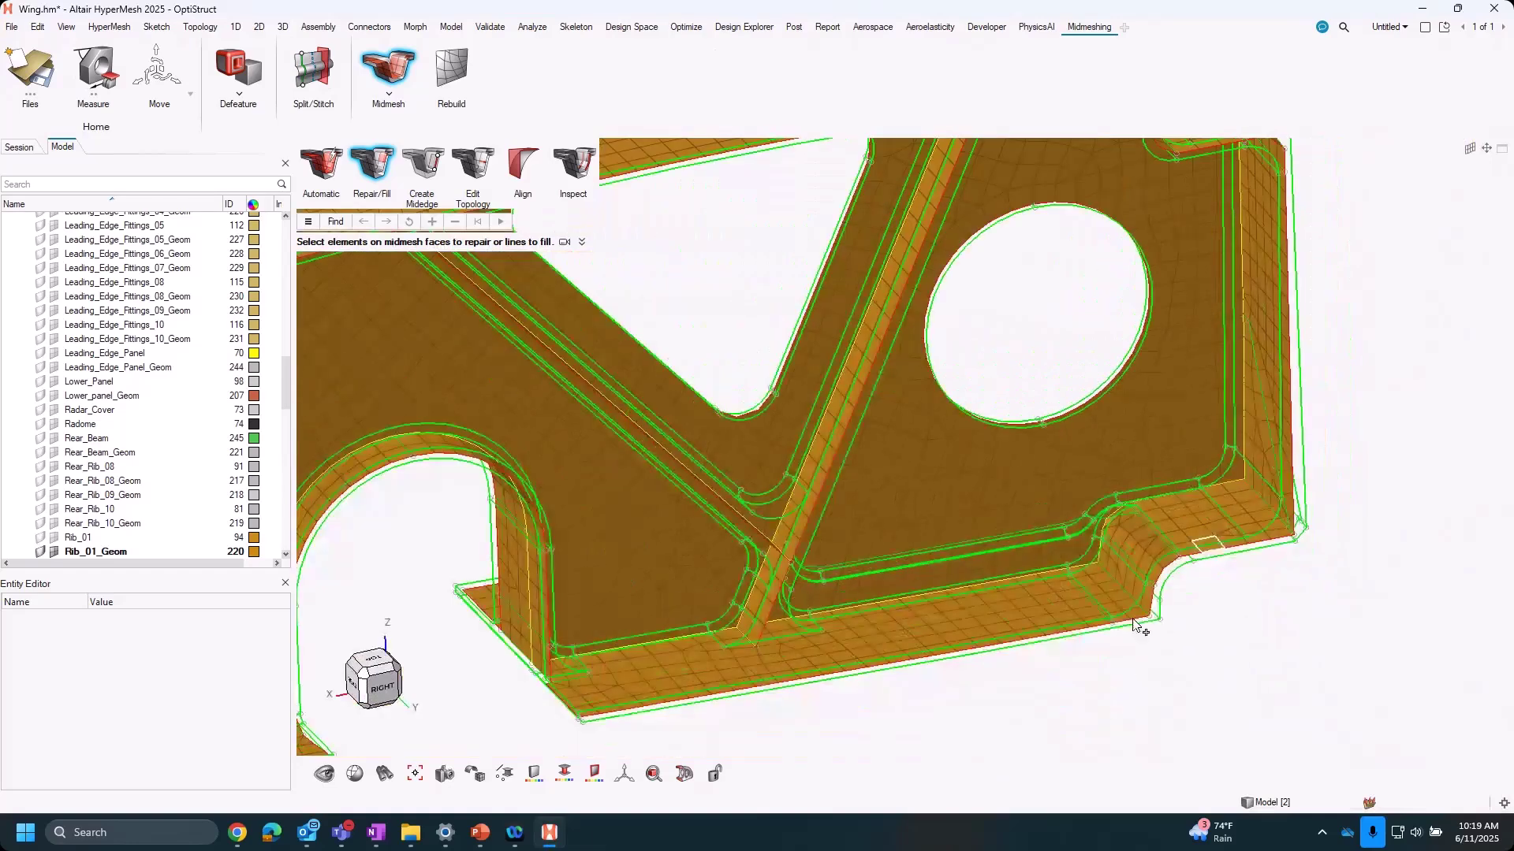
scroll(1150, 605, "up", 6)
middle_click_drag(1149, 605, 890, 449)
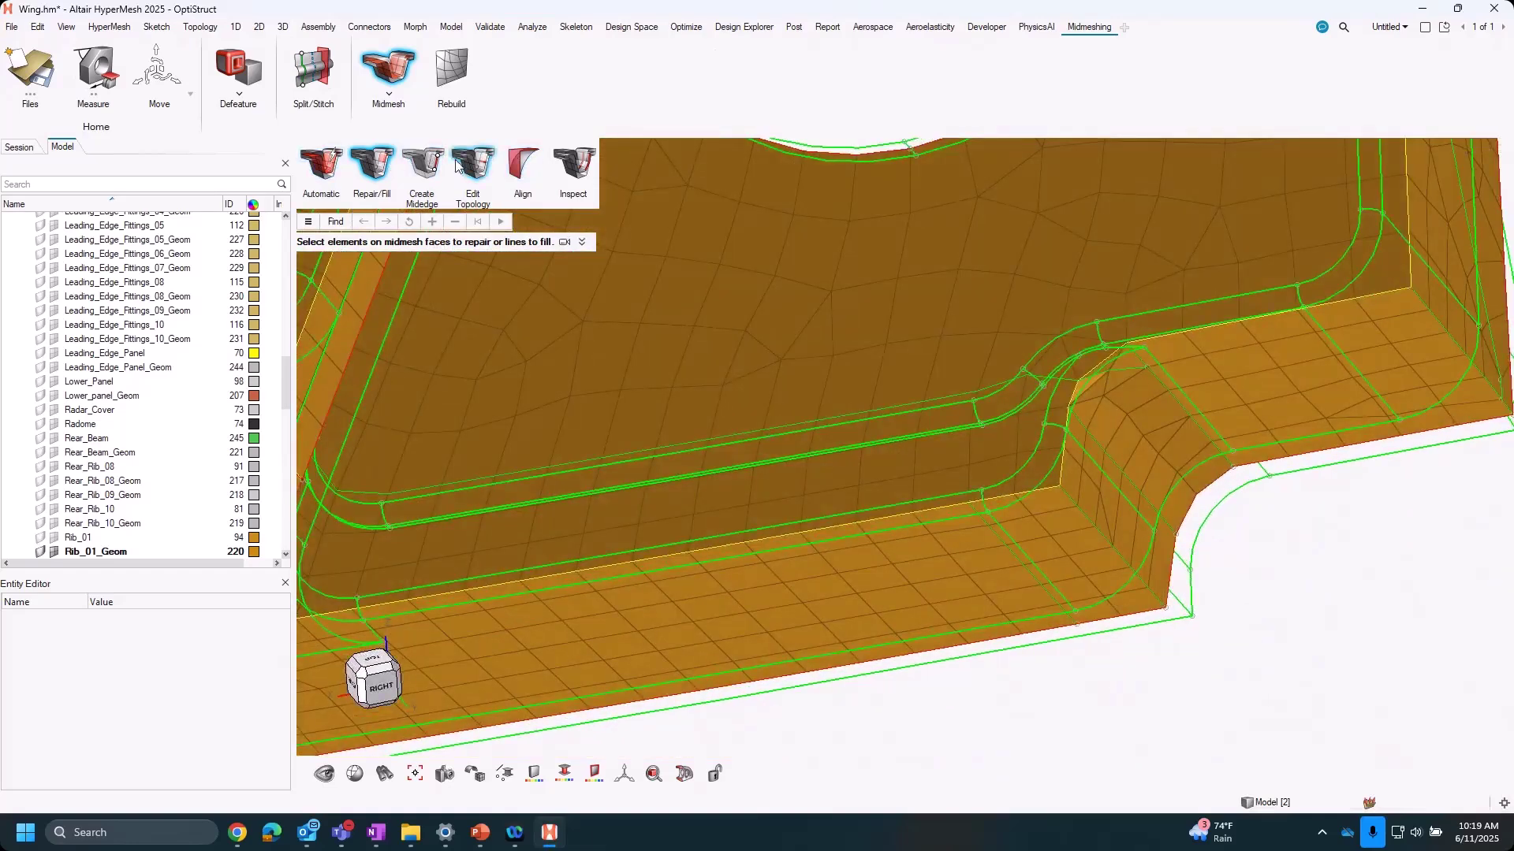
scroll(511, 418, "down", 4)
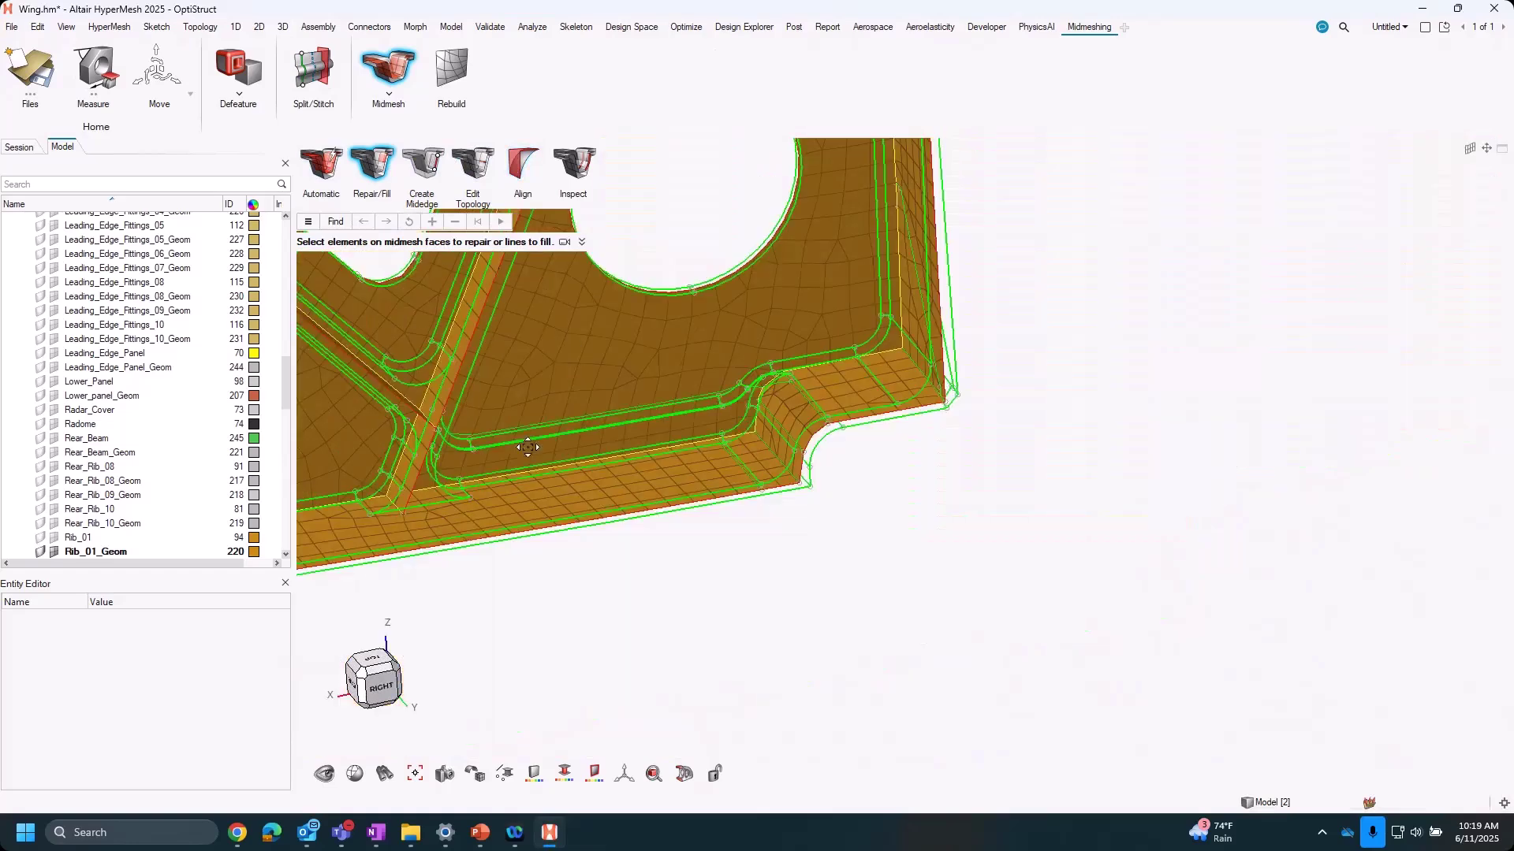
right_click_drag(520, 443, 982, 456)
Start the midmesh Align tool and examine the slanted strip of elements where the rib's flanges meet near the round hole.
left_click(523, 165)
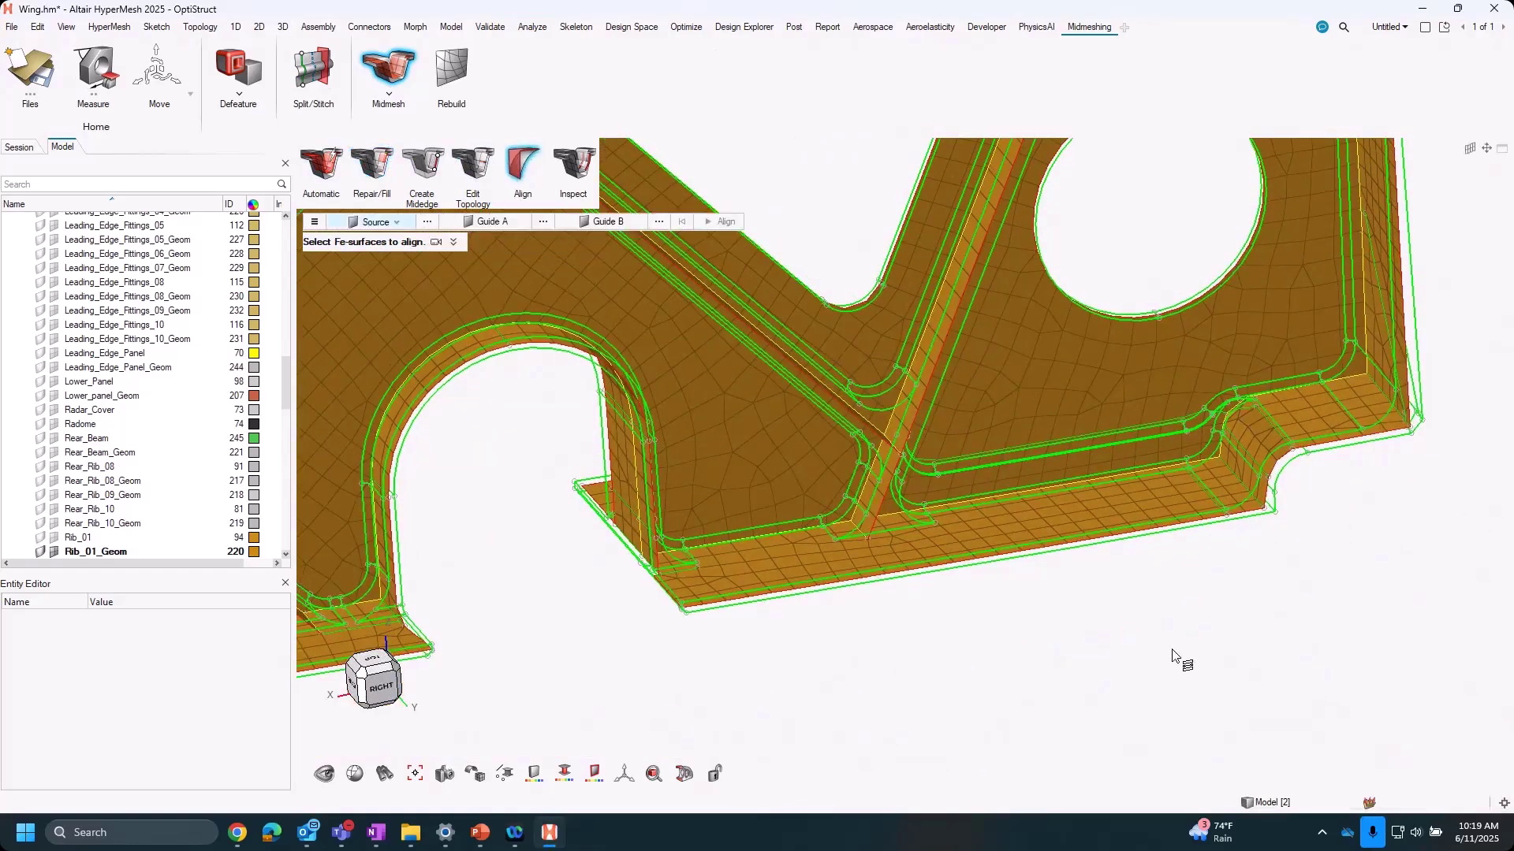
scroll(902, 524, "up", 5)
right_click_drag(1218, 550, 956, 573)
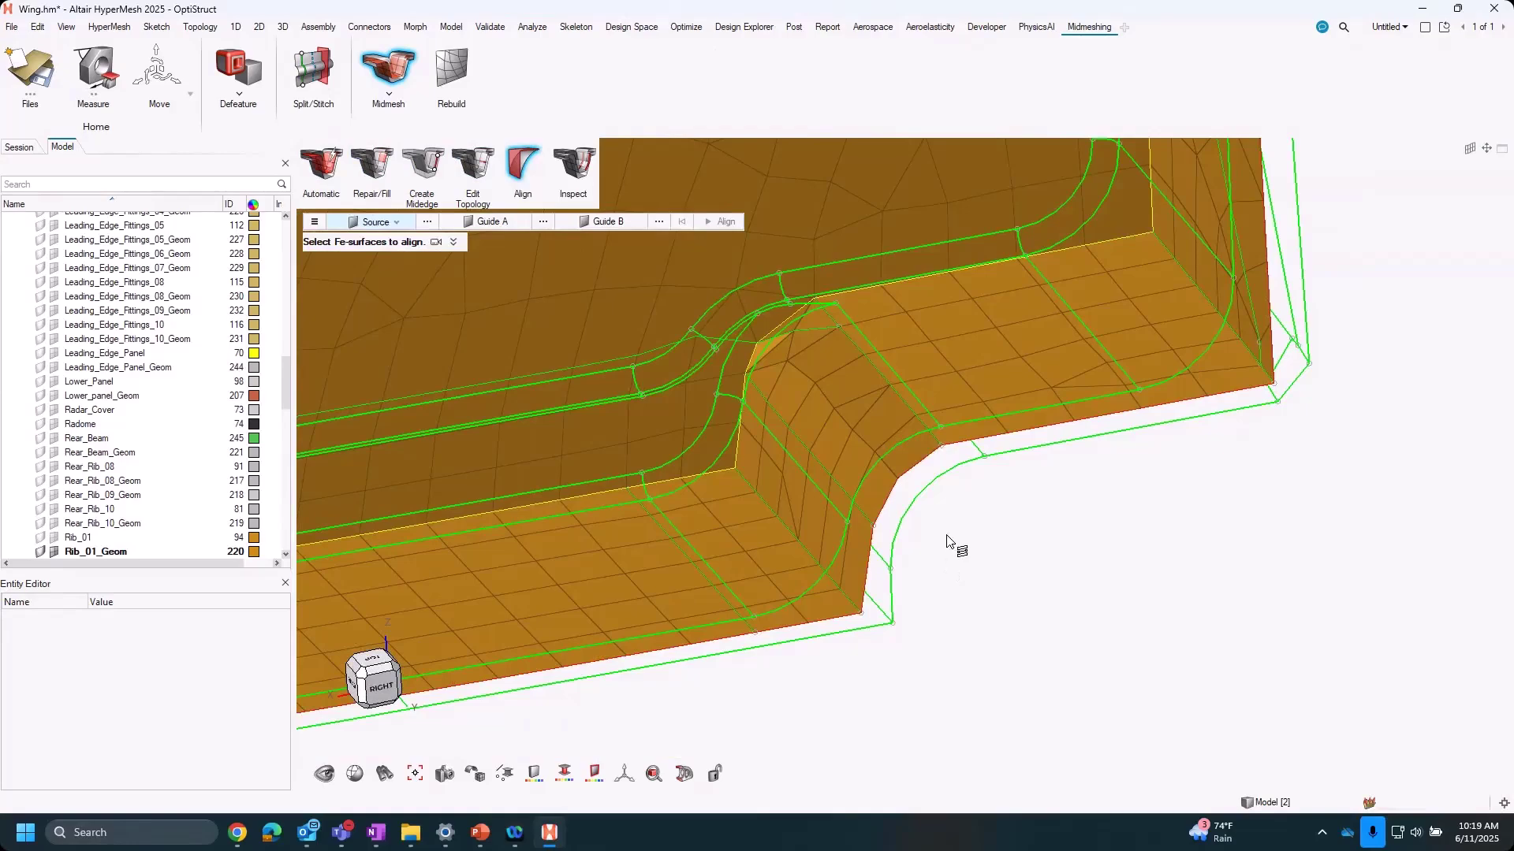
middle_click_drag(884, 527, 801, 521)
scroll(821, 600, "up", 5)
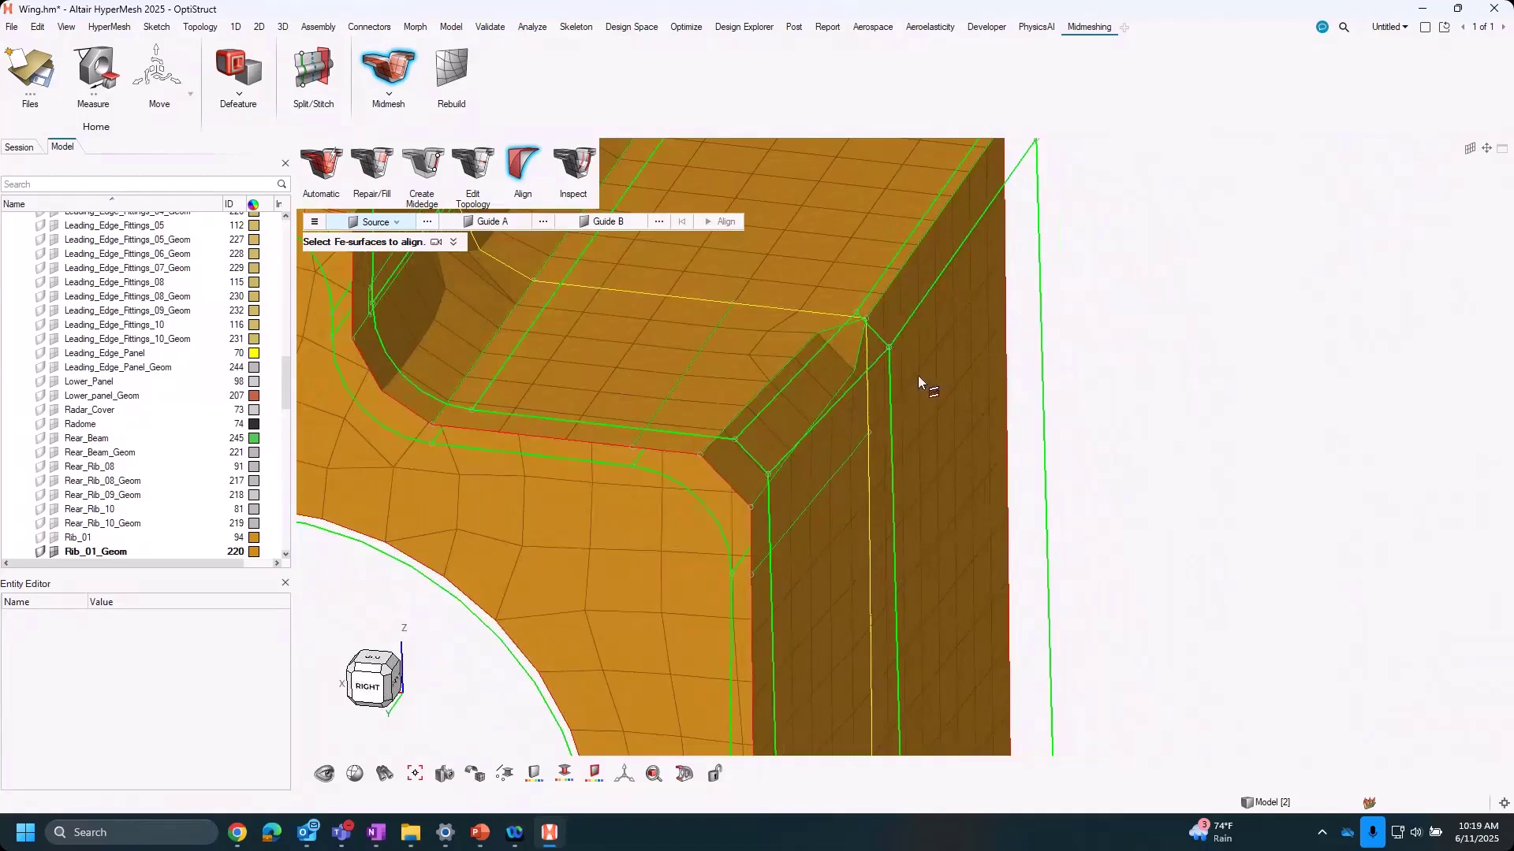
scroll(664, 404, "up", 1)
scroll(678, 361, "up", 1)
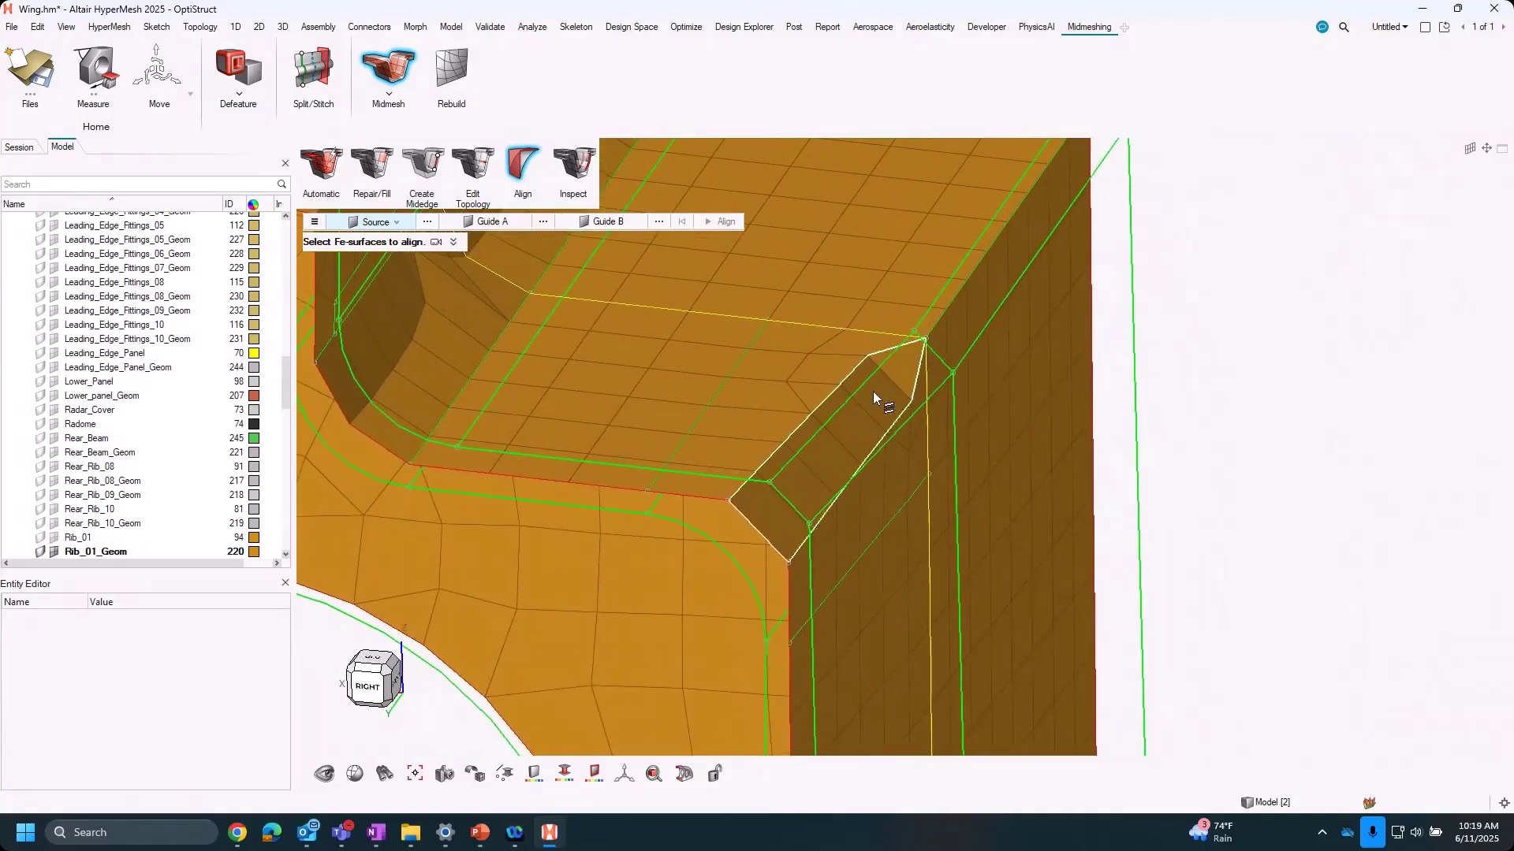
middle_click_drag(875, 395, 858, 469)
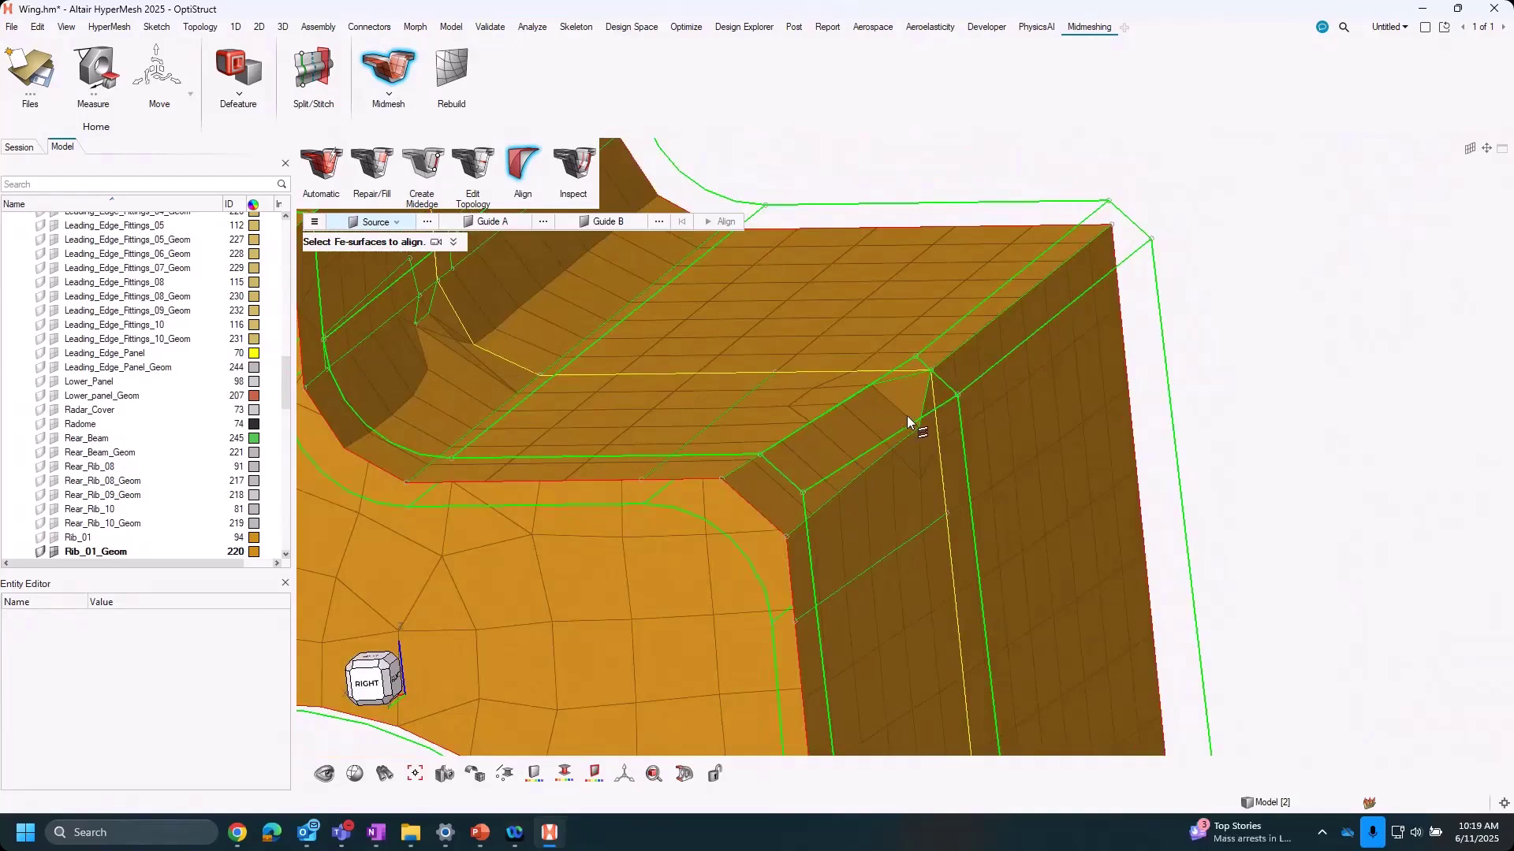
middle_click_drag(906, 415, 725, 376)
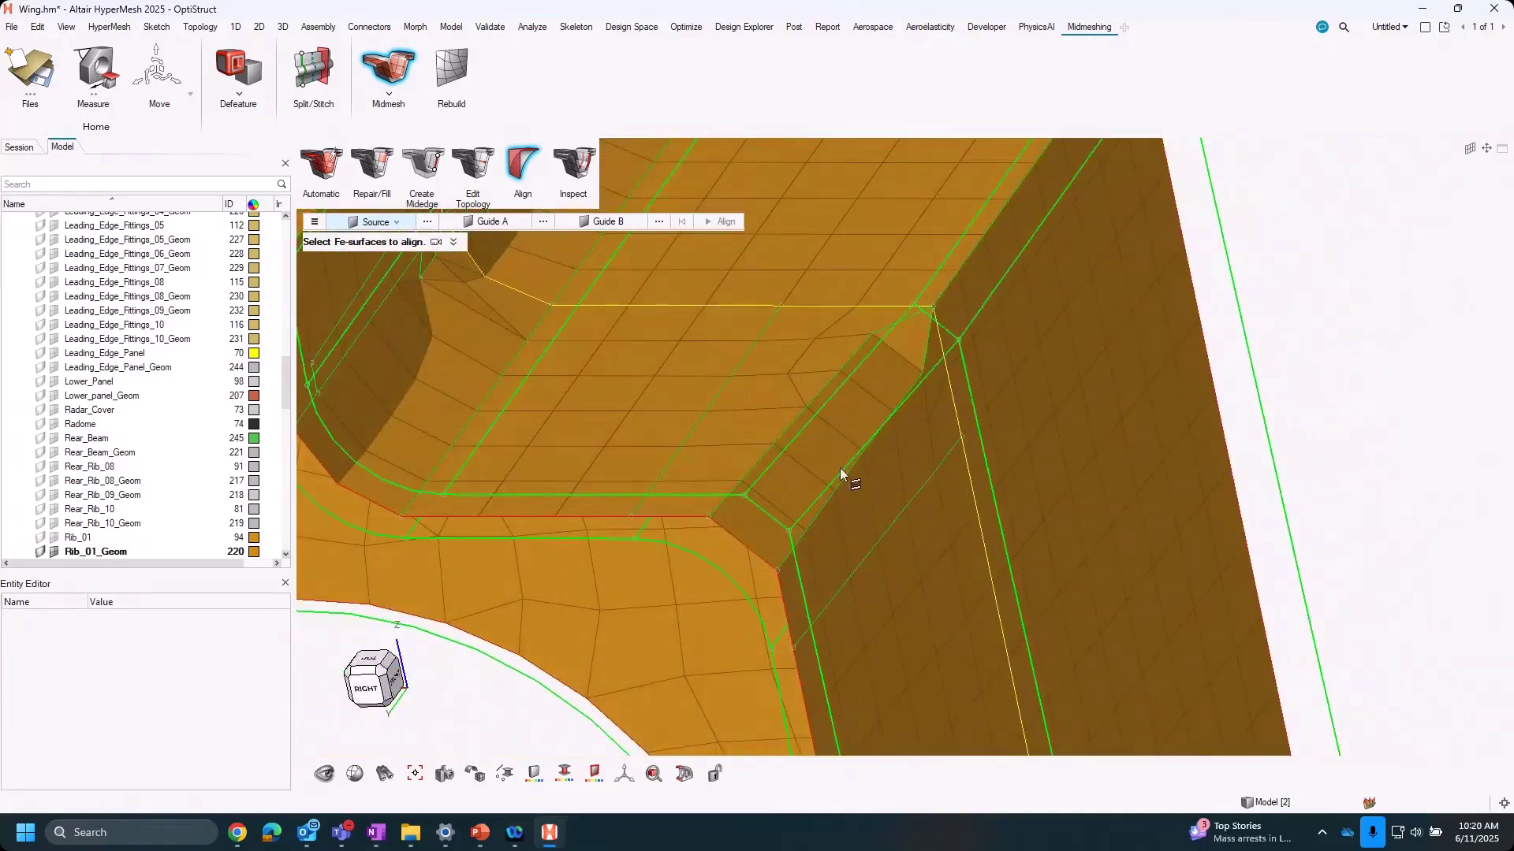
middle_click_drag(840, 470, 962, 541)
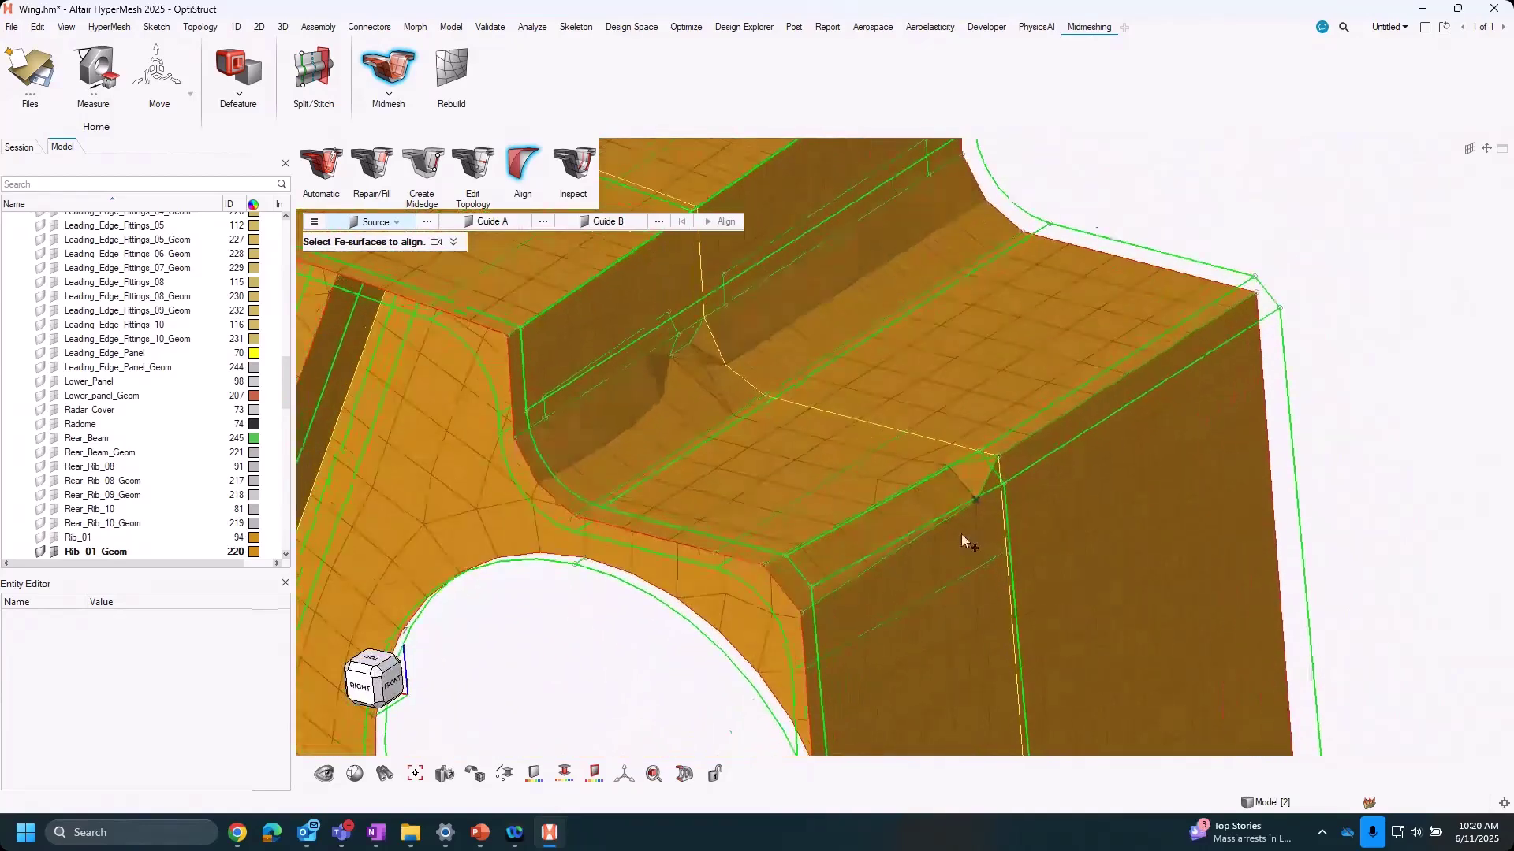
Unsplit the surface edge along the slanted corner strip and the edge crossing the adjacent flange face.
left_click(324, 73)
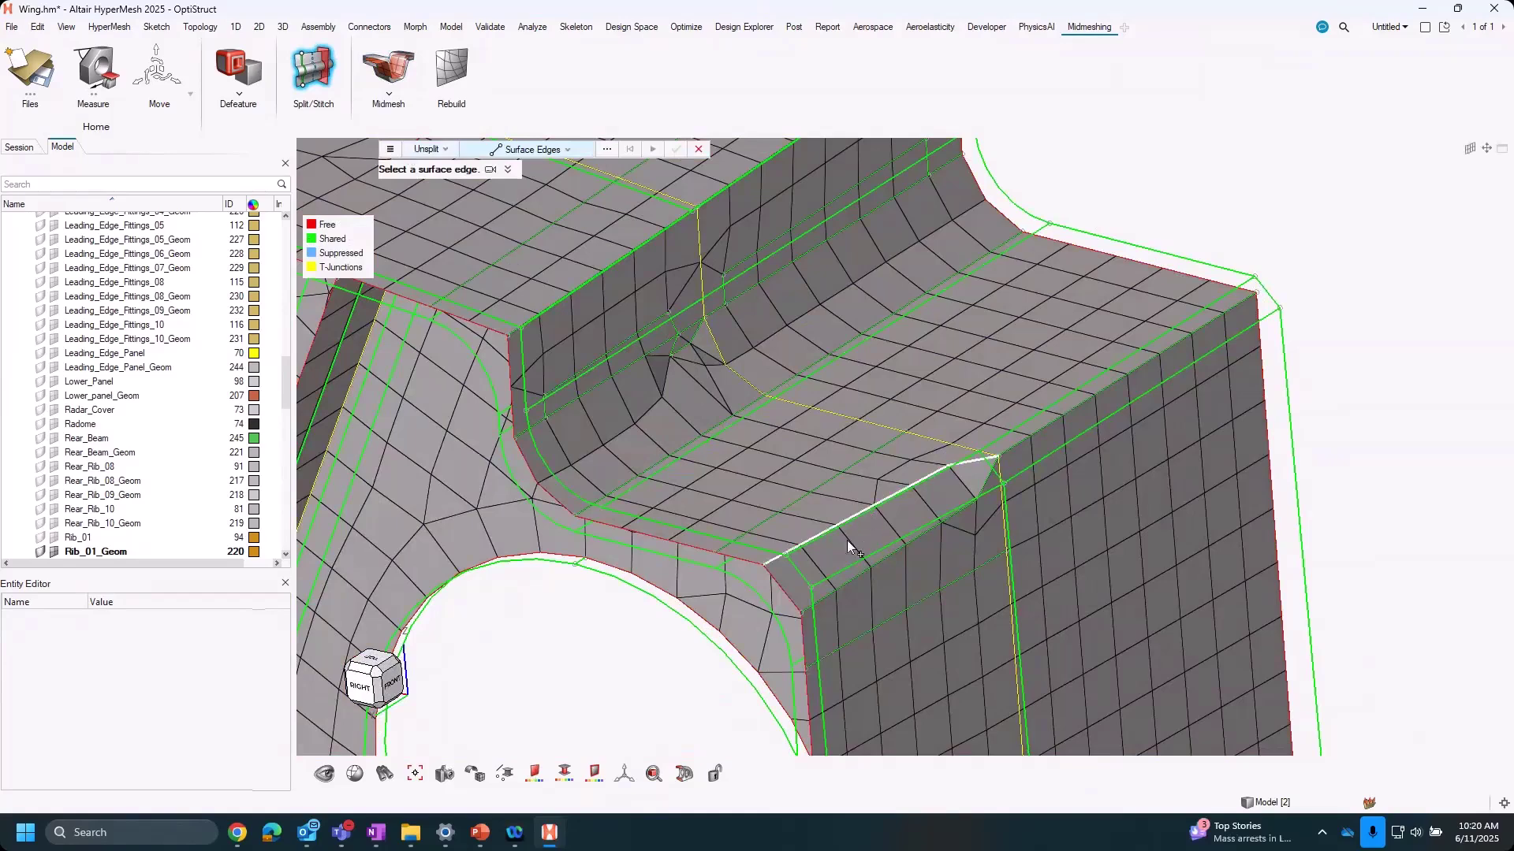
scroll(847, 541, "up", 3)
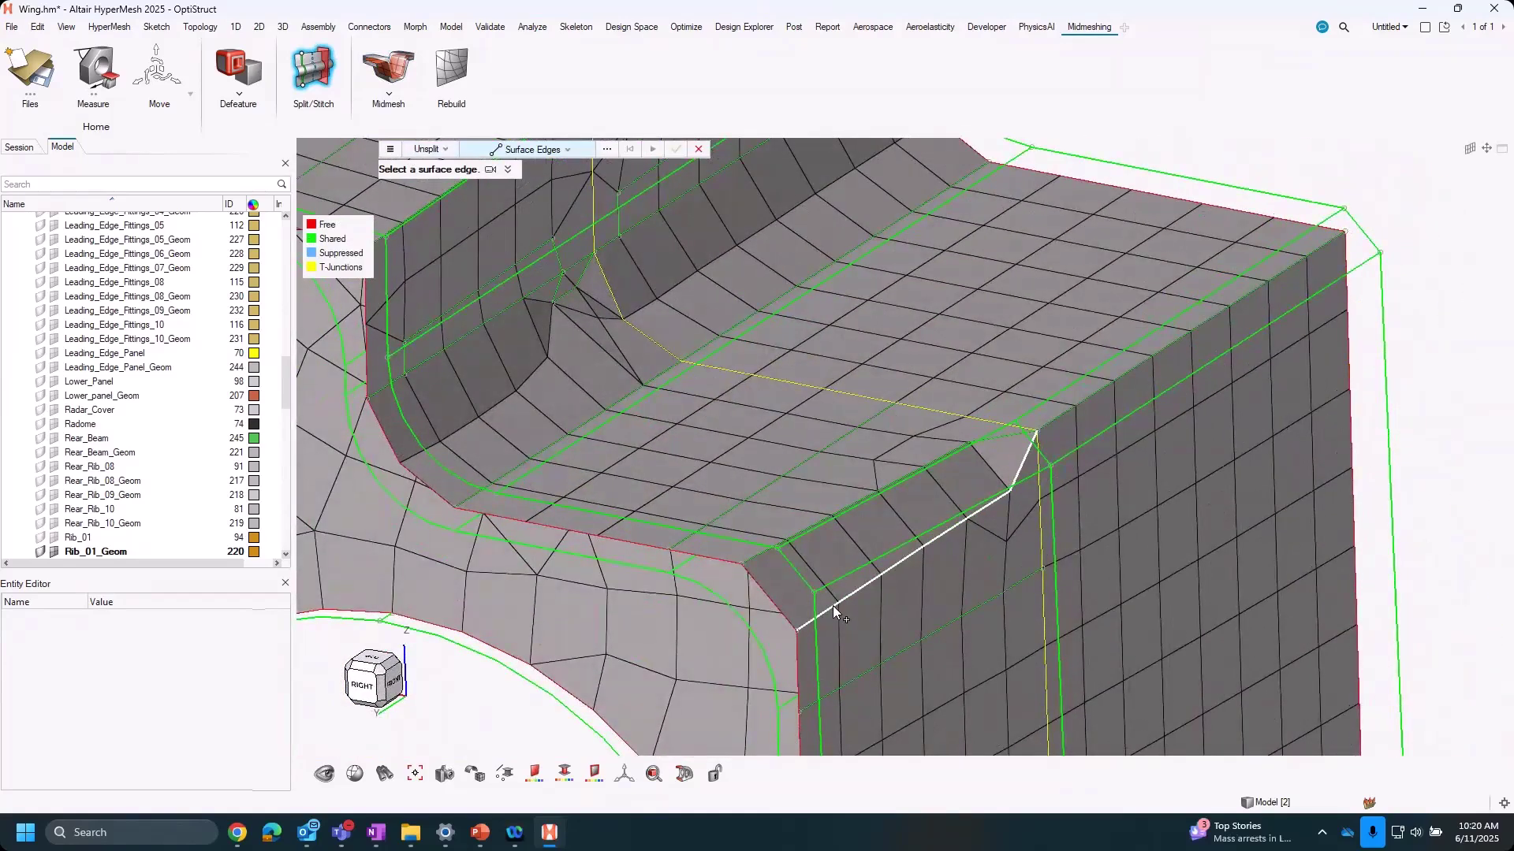
left_click(834, 608)
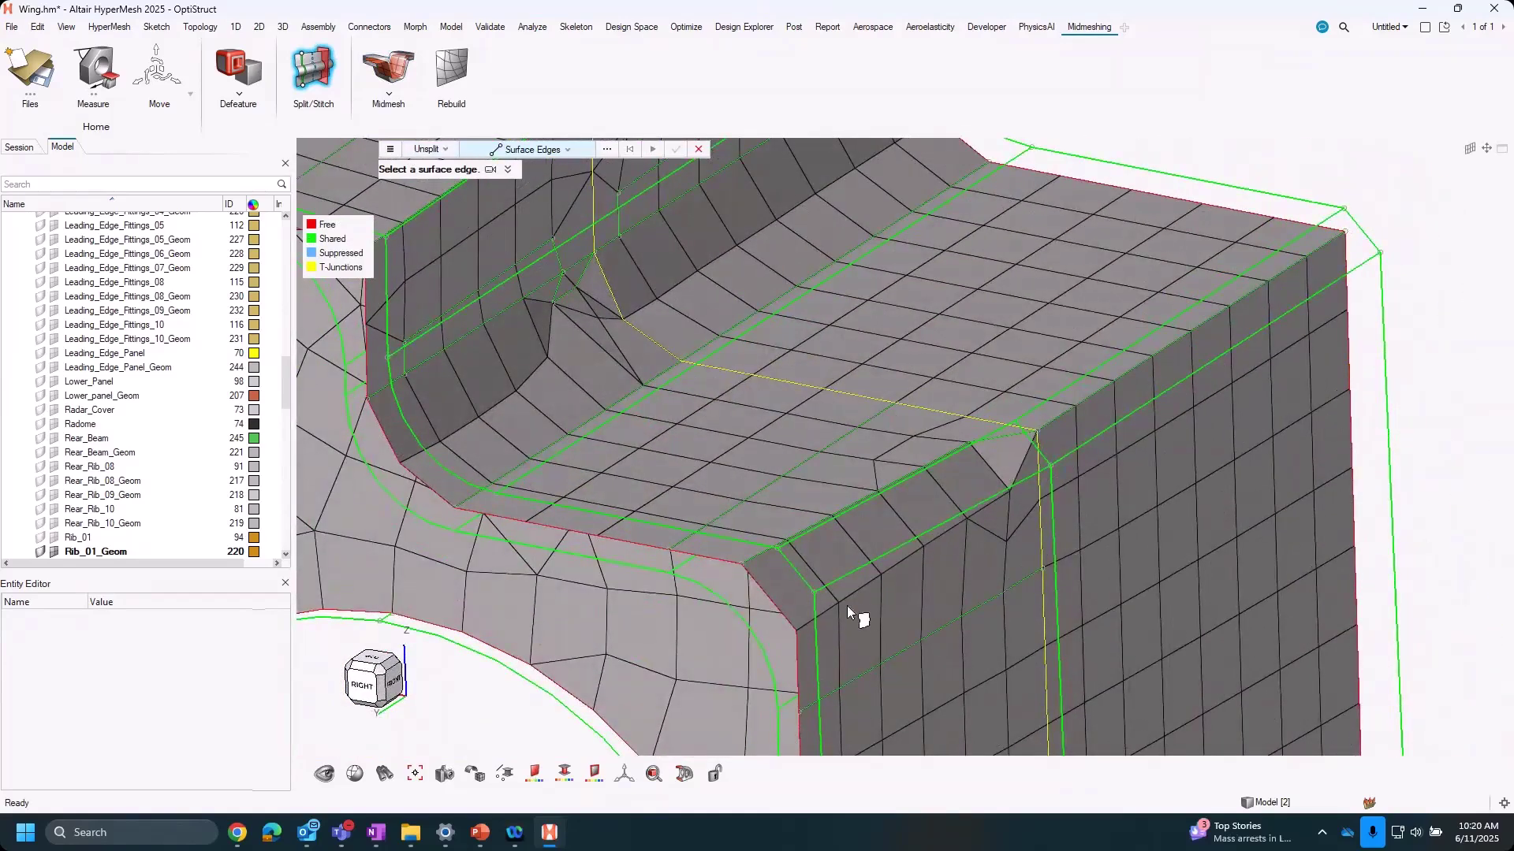
middle_click(944, 624)
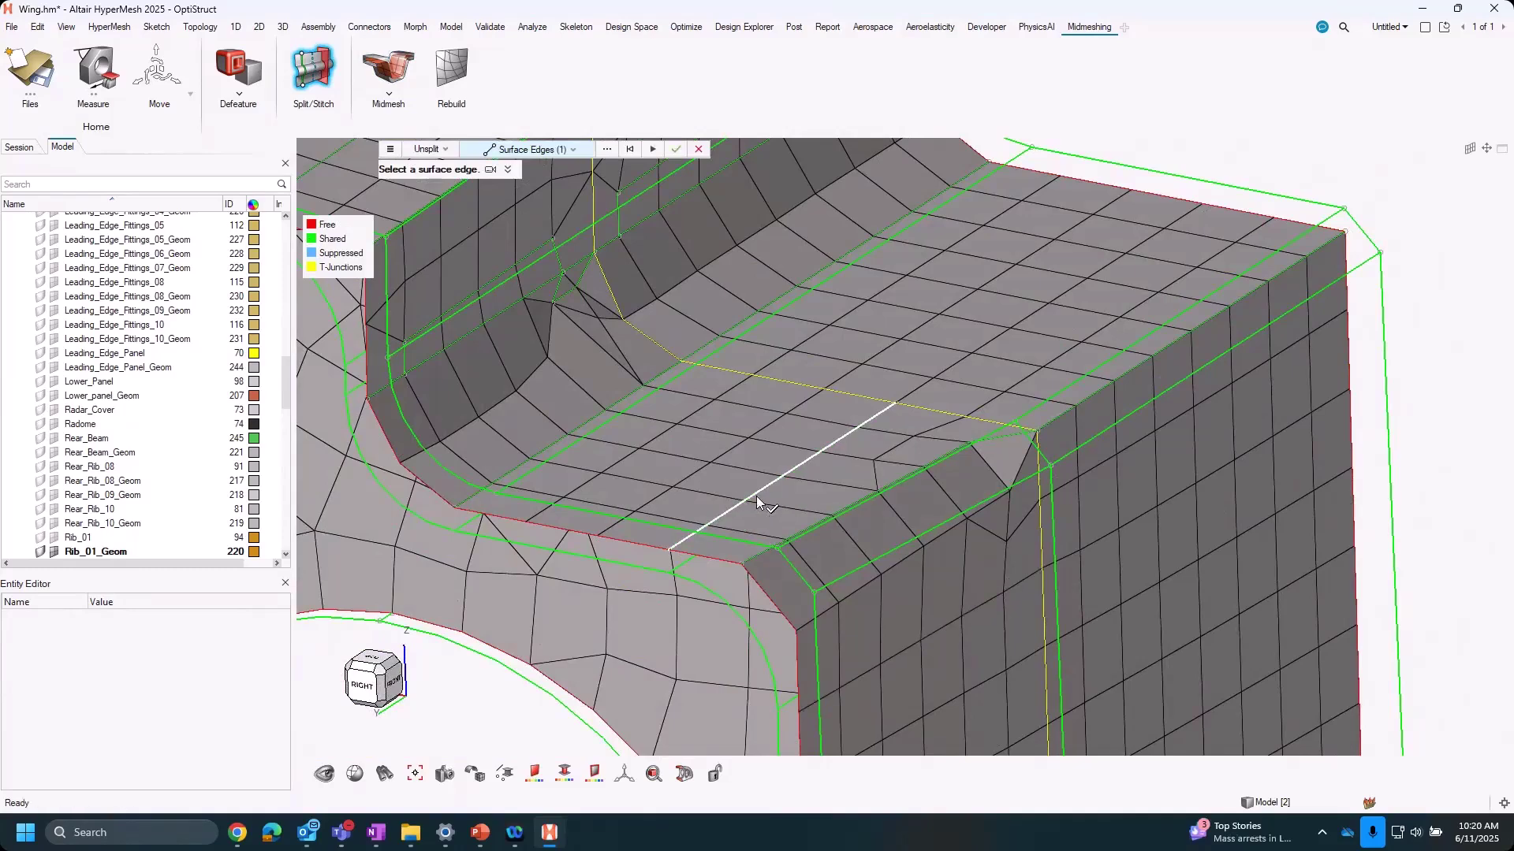
left_click_drag(867, 512, 847, 511, "ctrl")
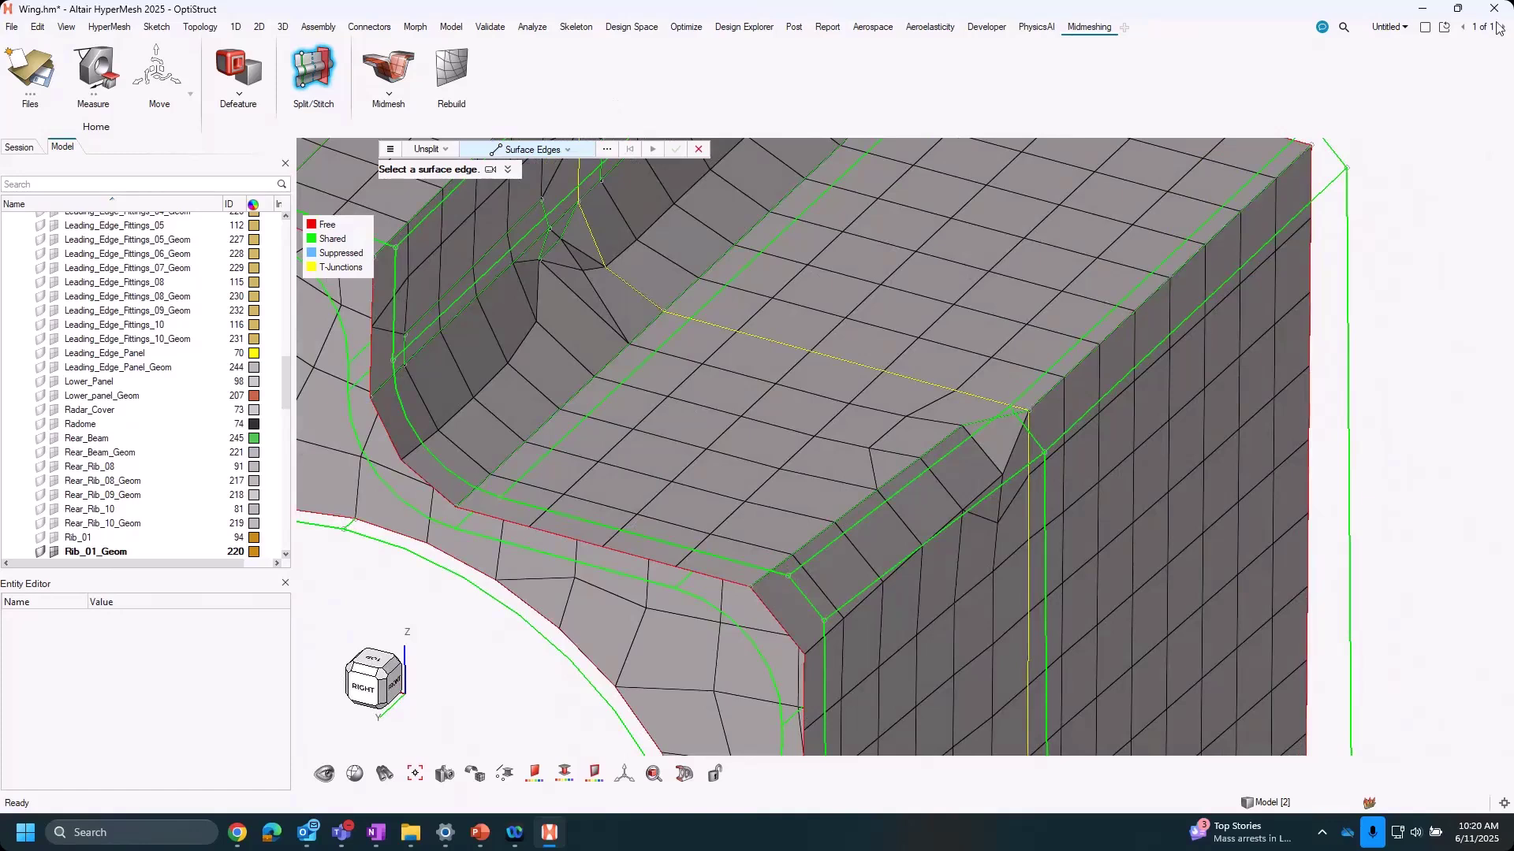
Start the midmesh Align tool and look through its line and node source options at the rib's slanted corner strip.
left_click(391, 68)
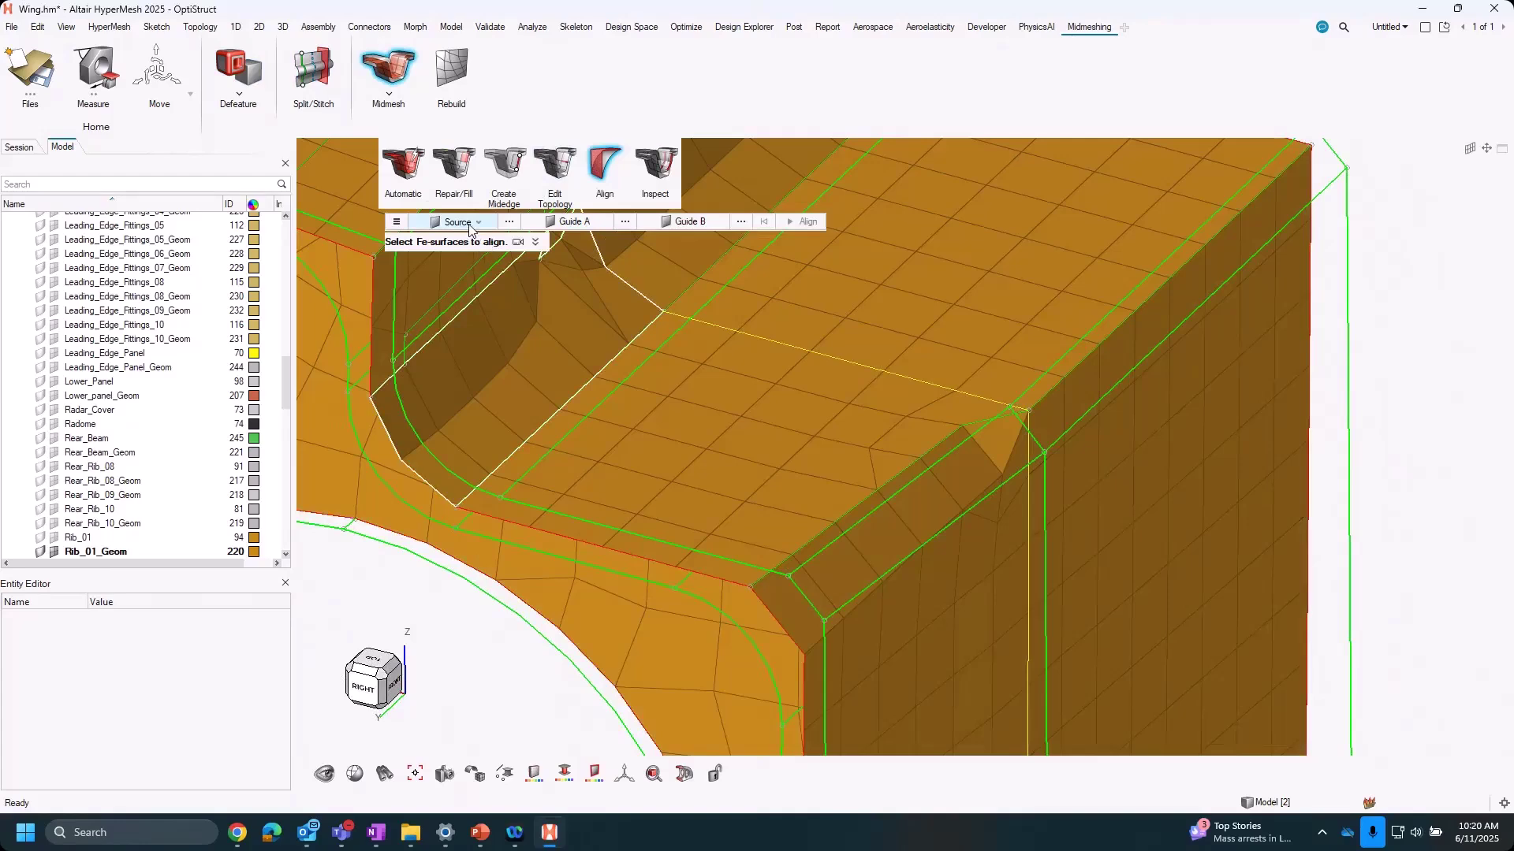
mouse_move(870, 596)
middle_mouse_down()
mouse_move(824, 579)
mouse_move(845, 602)
middle_mouse_up()
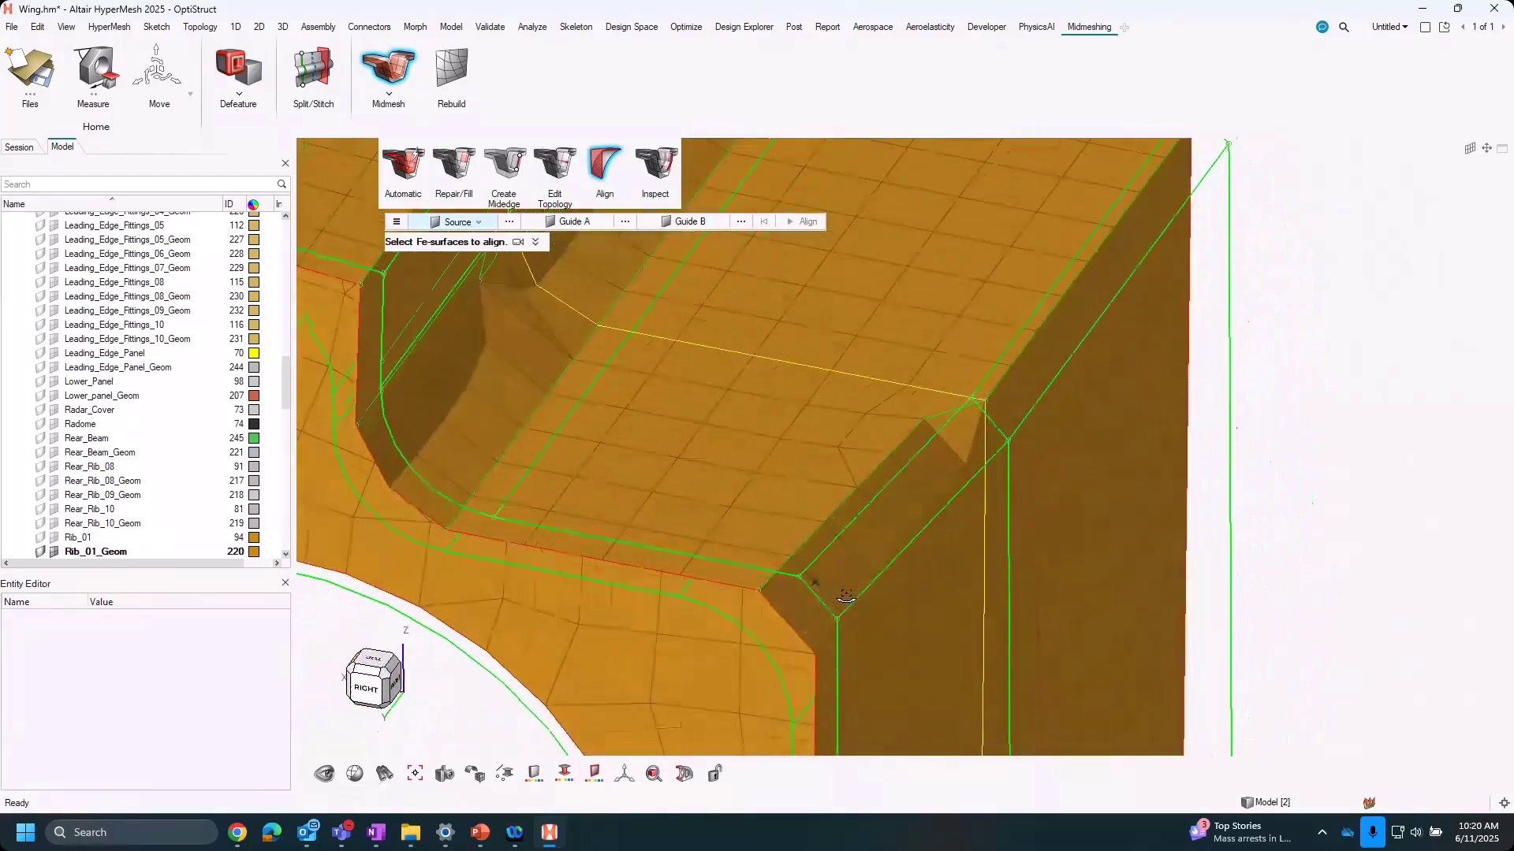
left_click(481, 223)
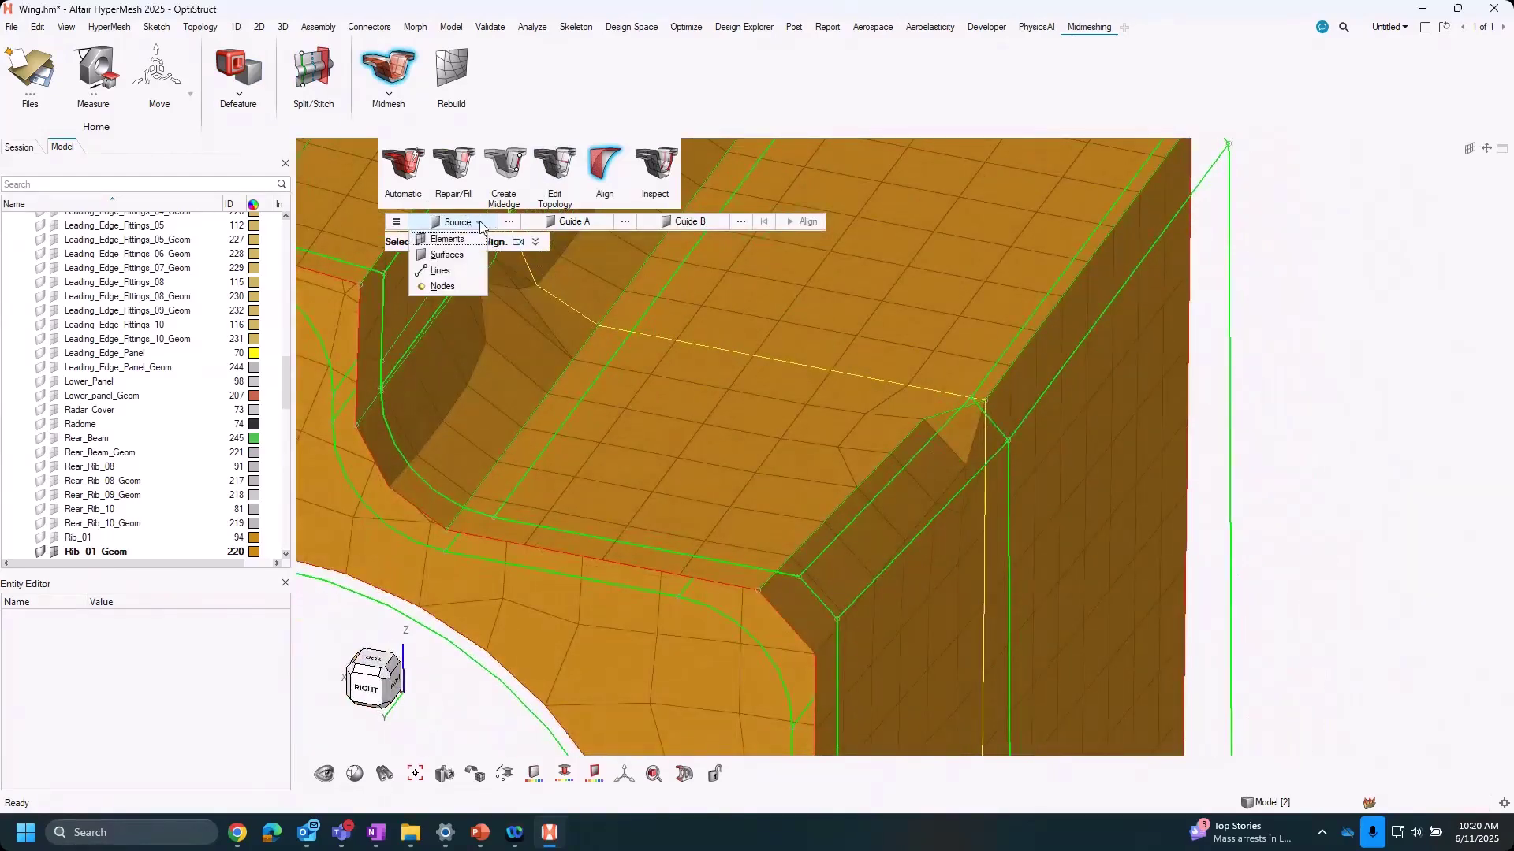
left_click(440, 271)
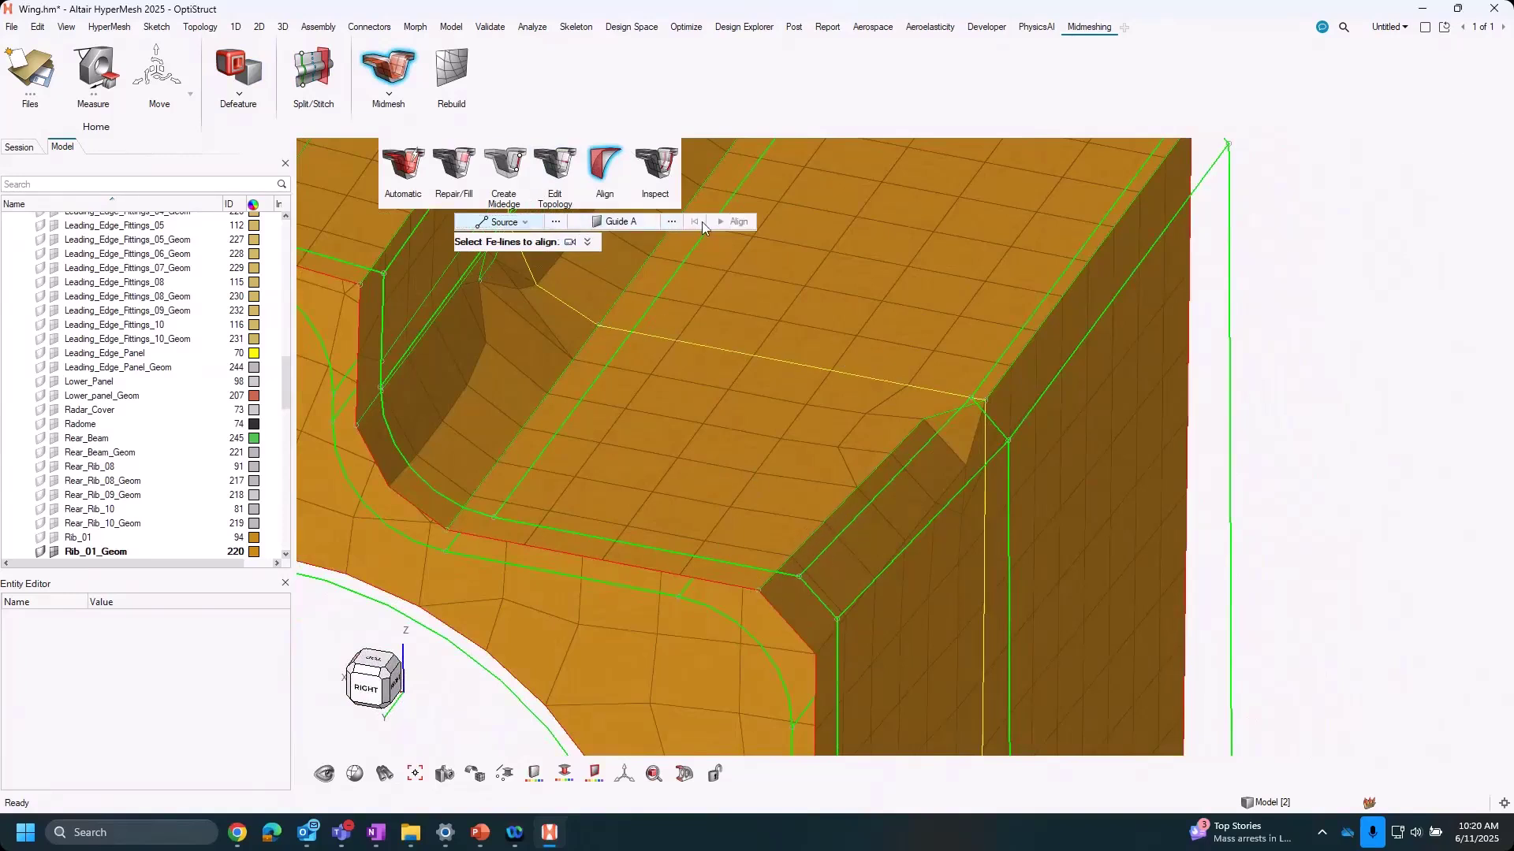
left_click(524, 223)
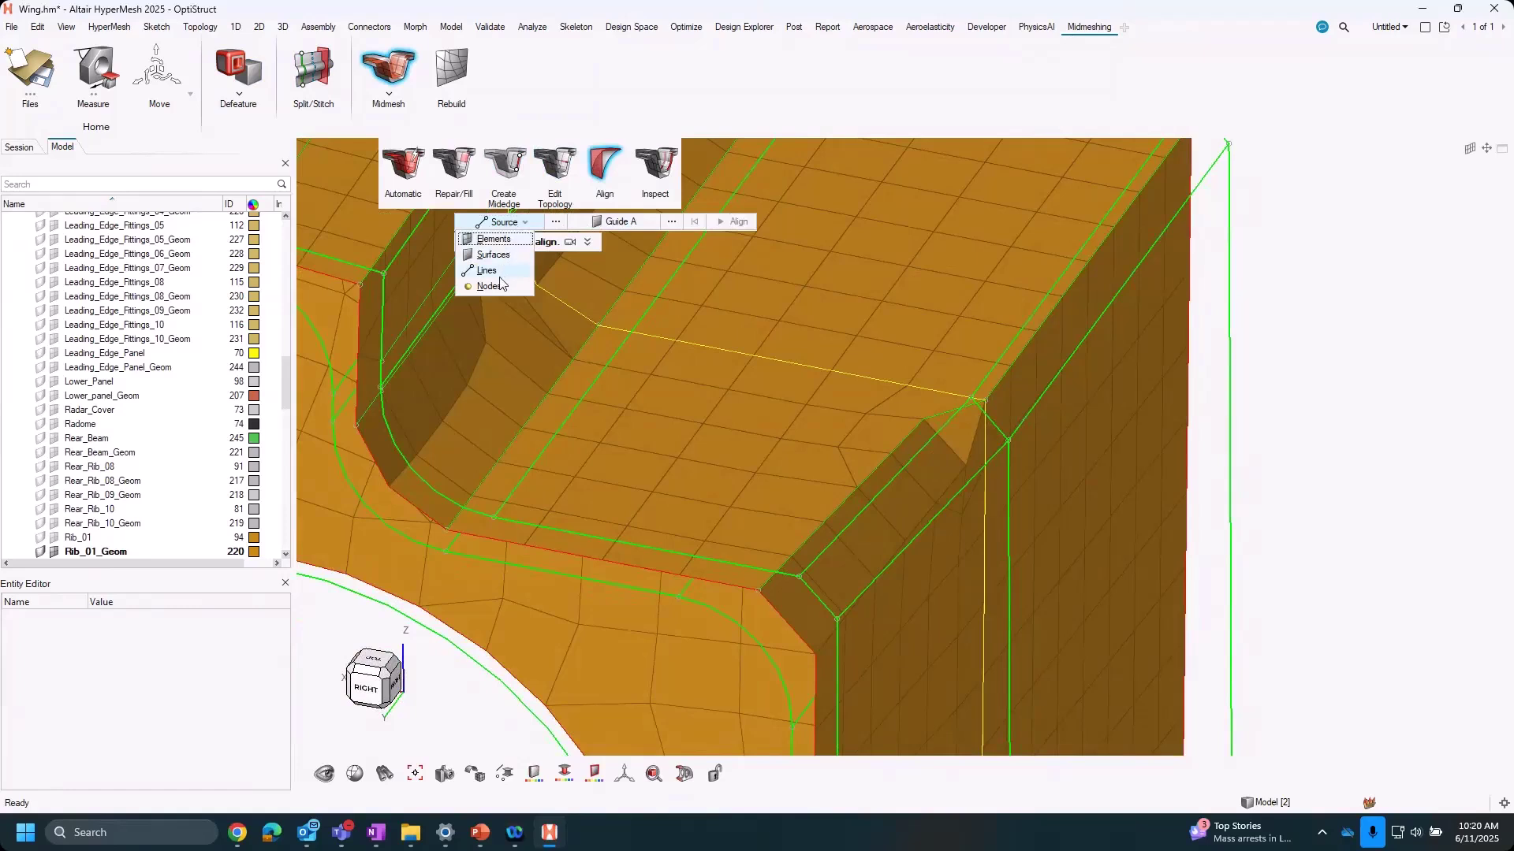
left_click(489, 287)
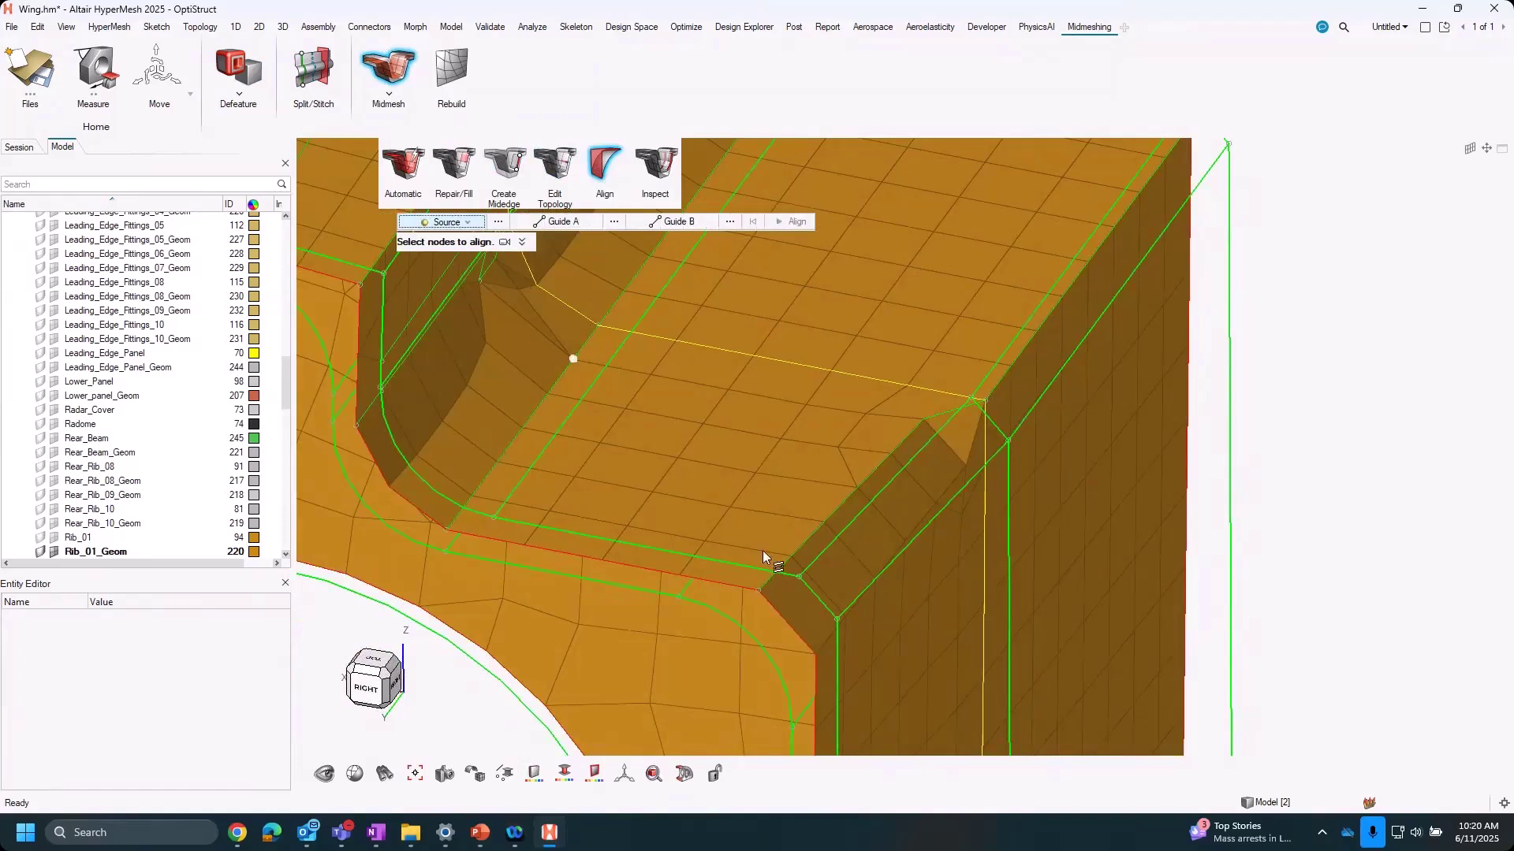
left_click(452, 223)
left_click(458, 270)
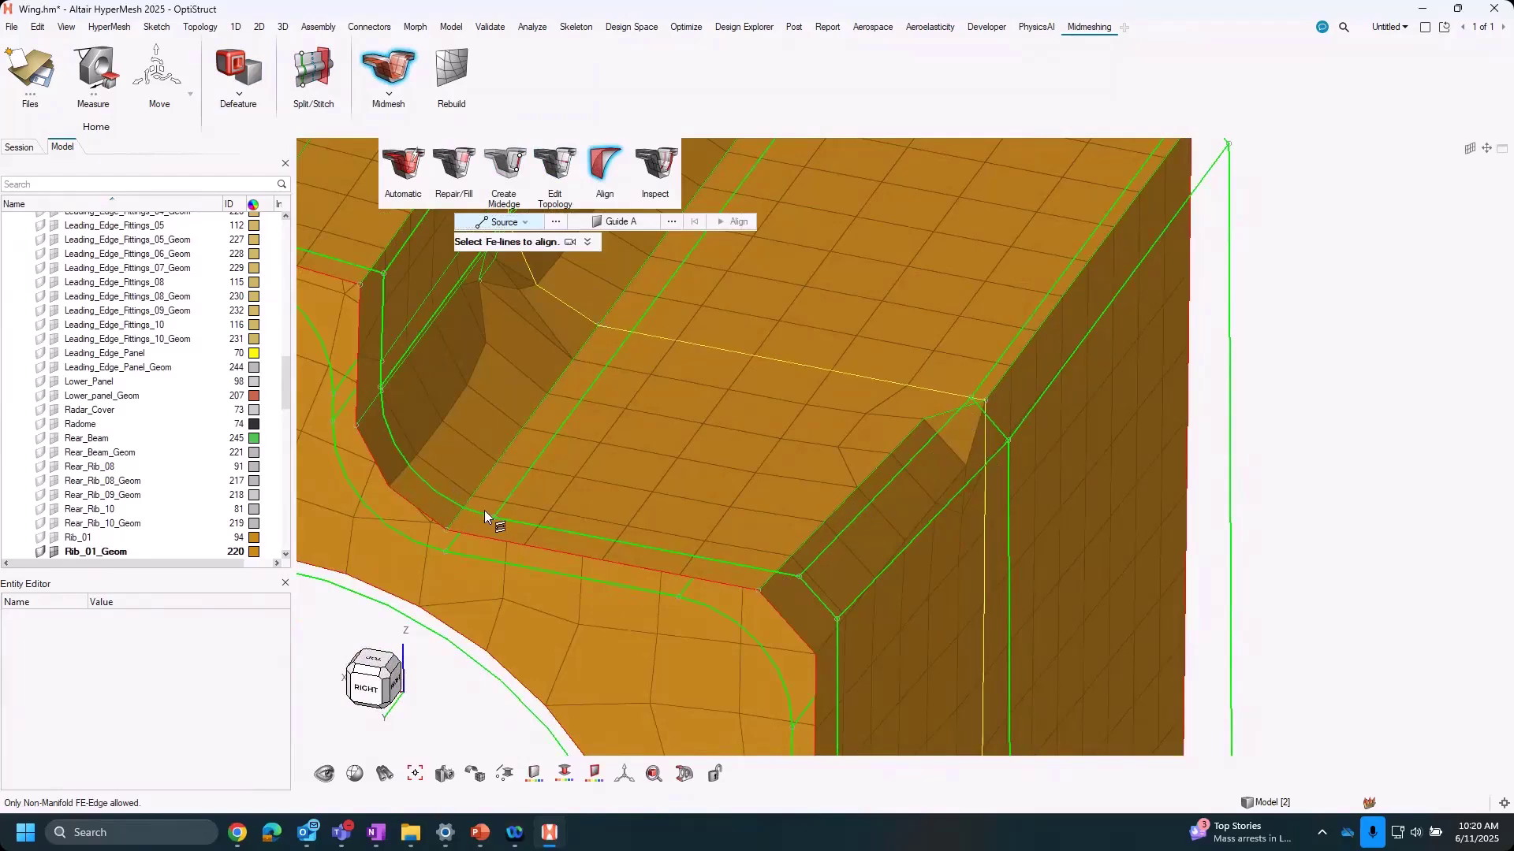
scroll(848, 572, "up", 2)
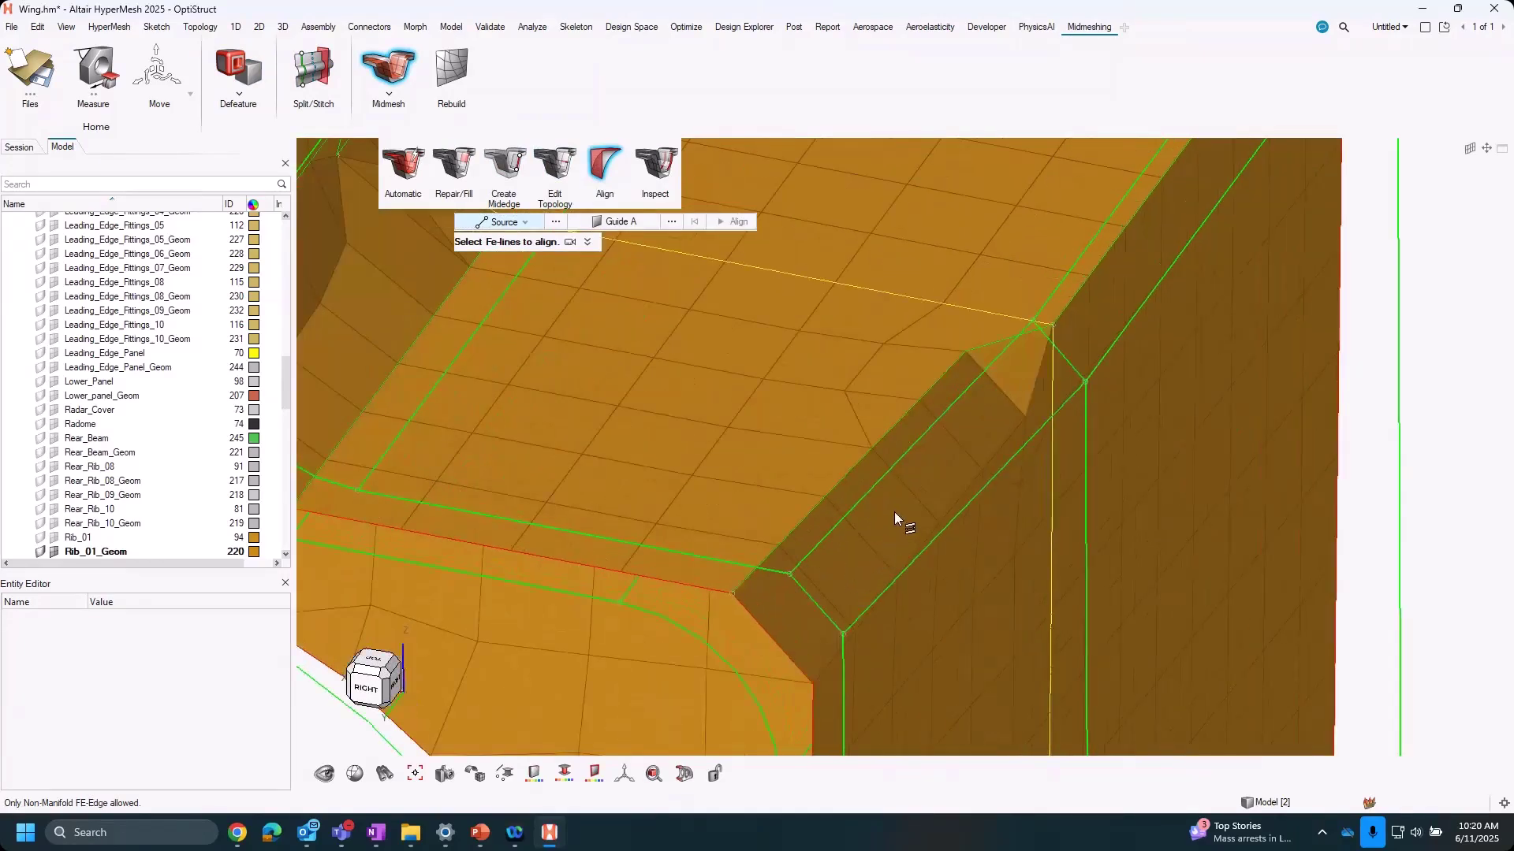
scroll(894, 513, "down", 3)
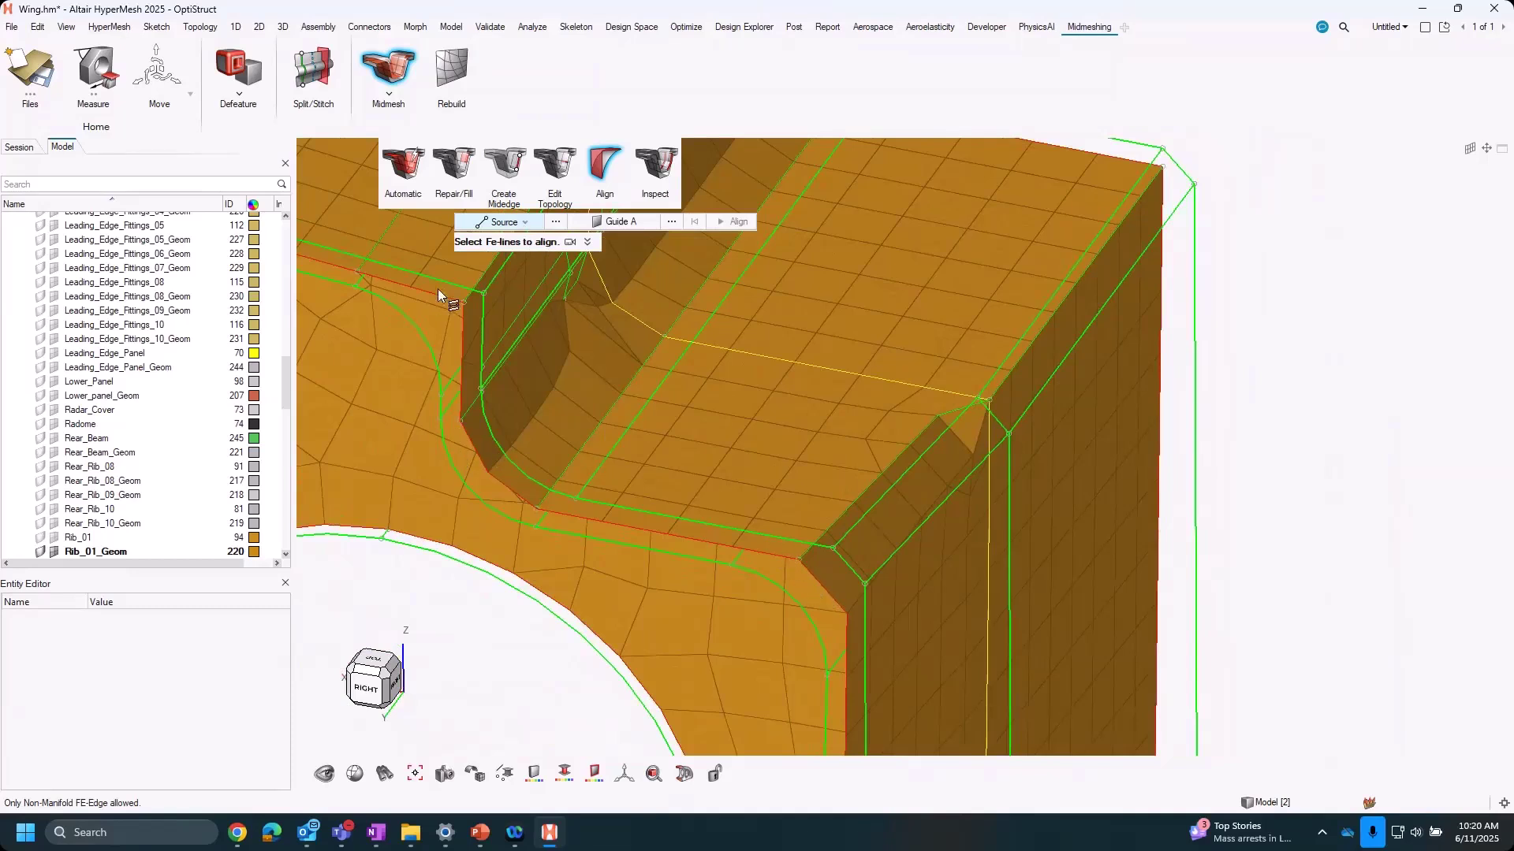
left_click(631, 222)
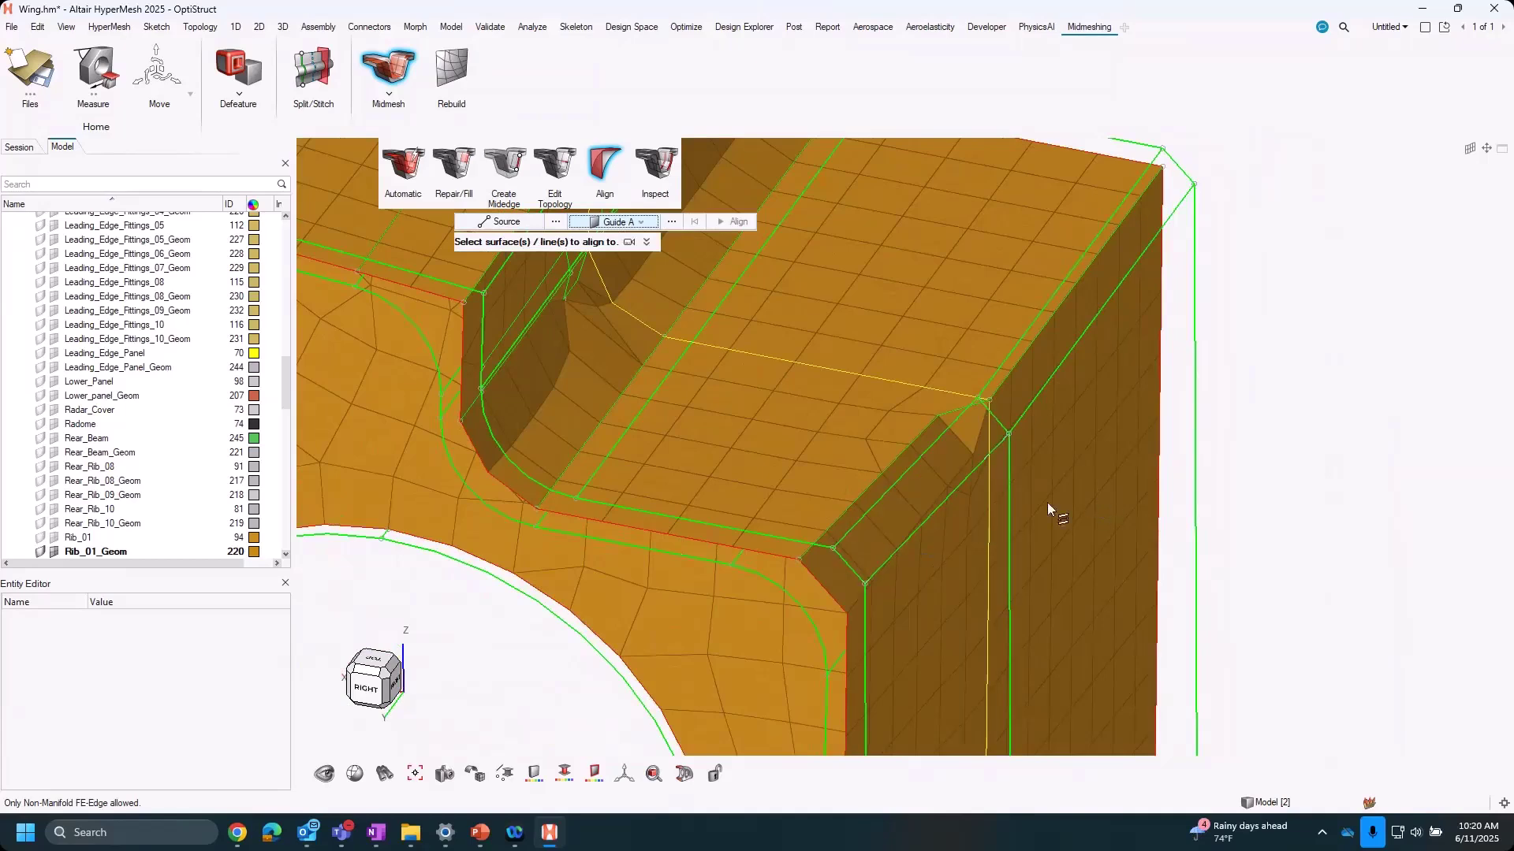
scroll(938, 532, "down", 3)
scroll(884, 465, "up", 3)
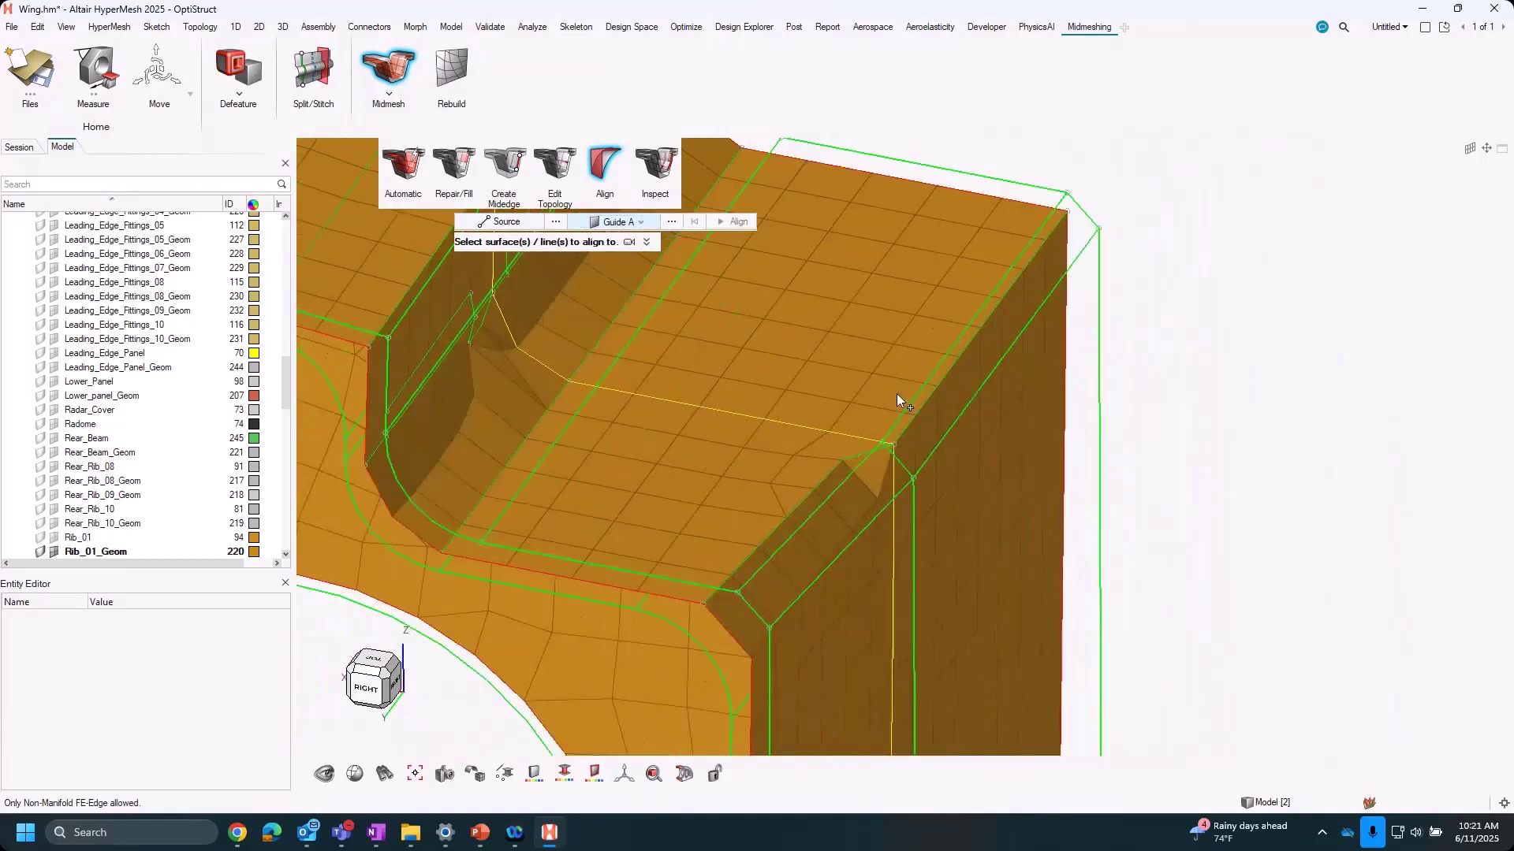
Align the midmesh FE surface of the slanted corner strip and adjoining flange to the rib's vertical outer flange face, using Surfaces as the source type.
left_click(514, 223)
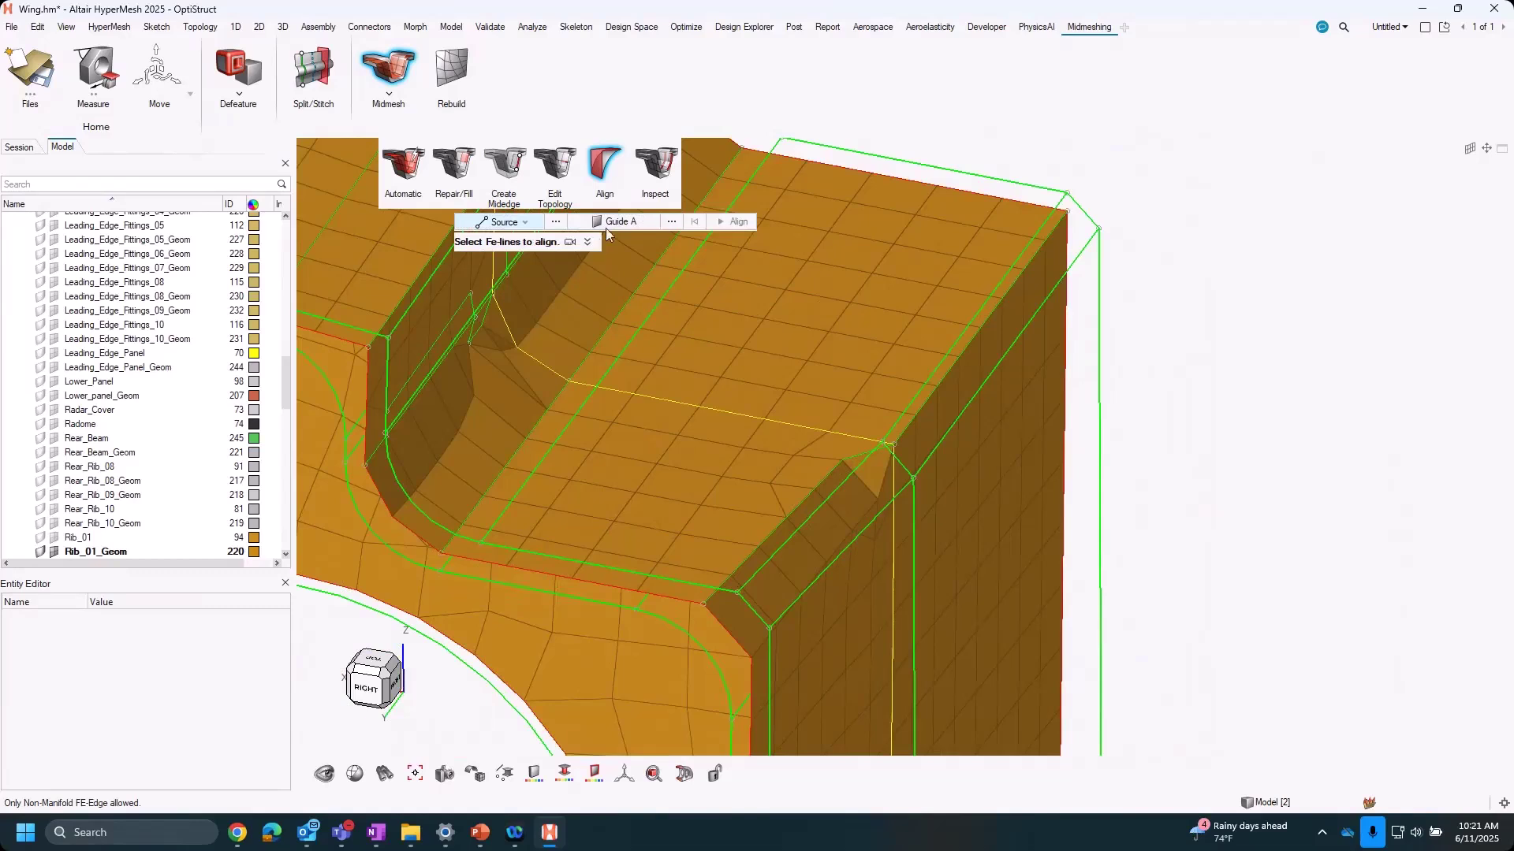
left_click(499, 222)
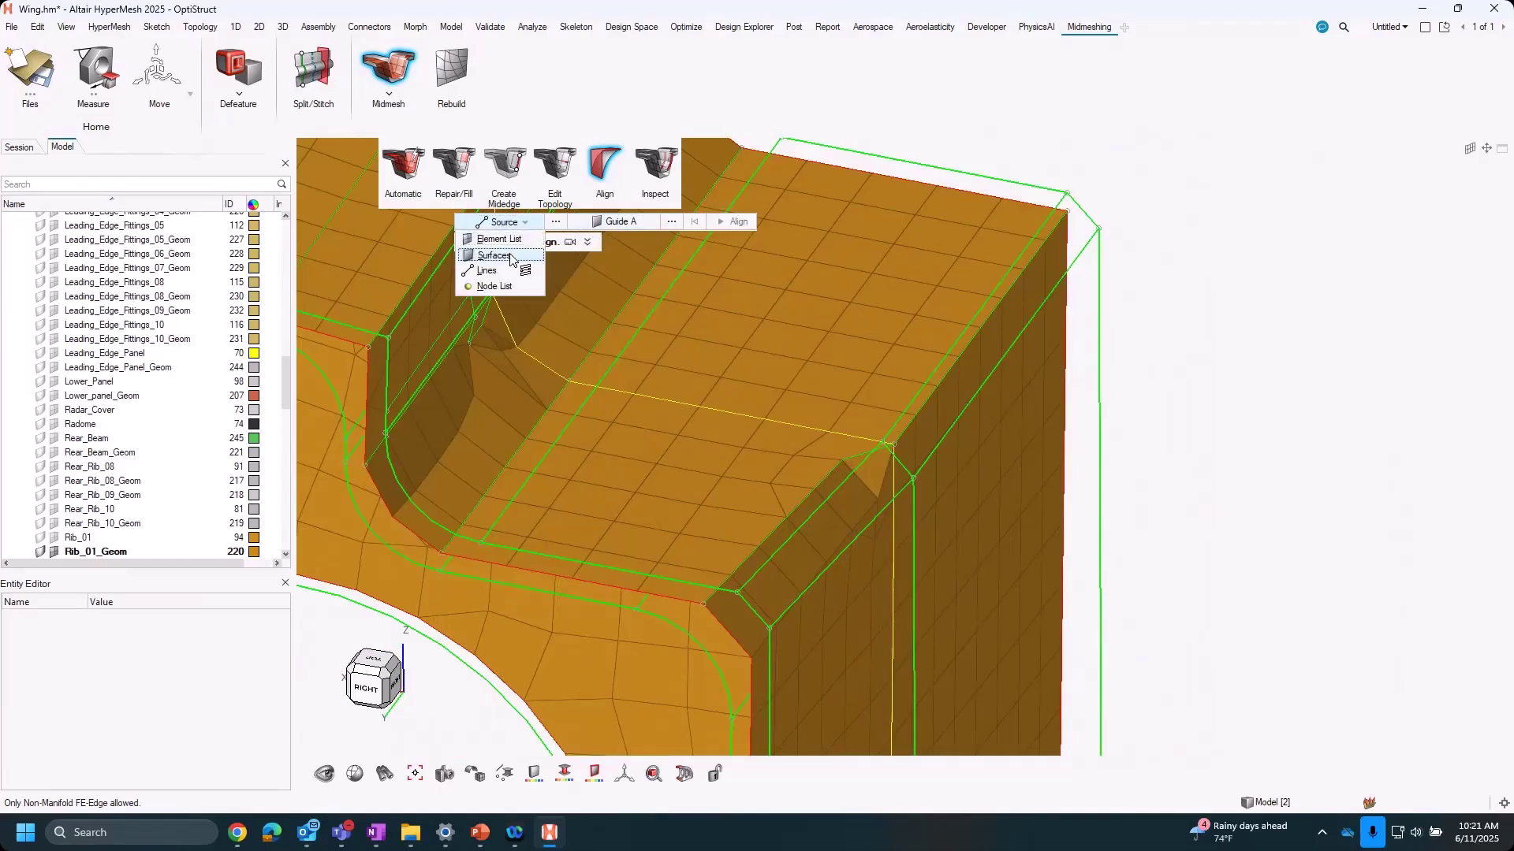
left_click(495, 254)
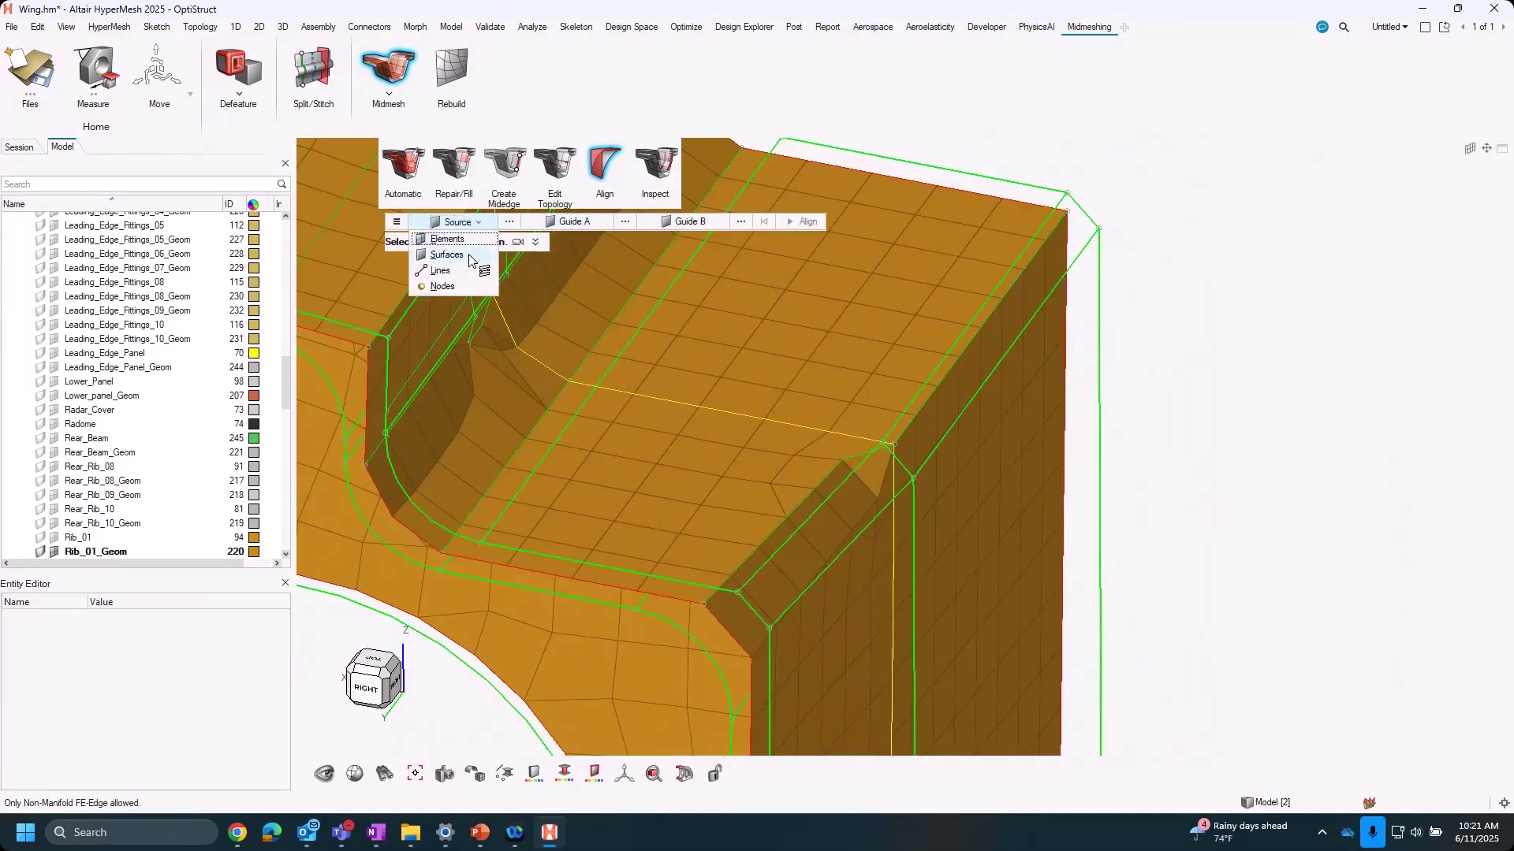
left_click(446, 255)
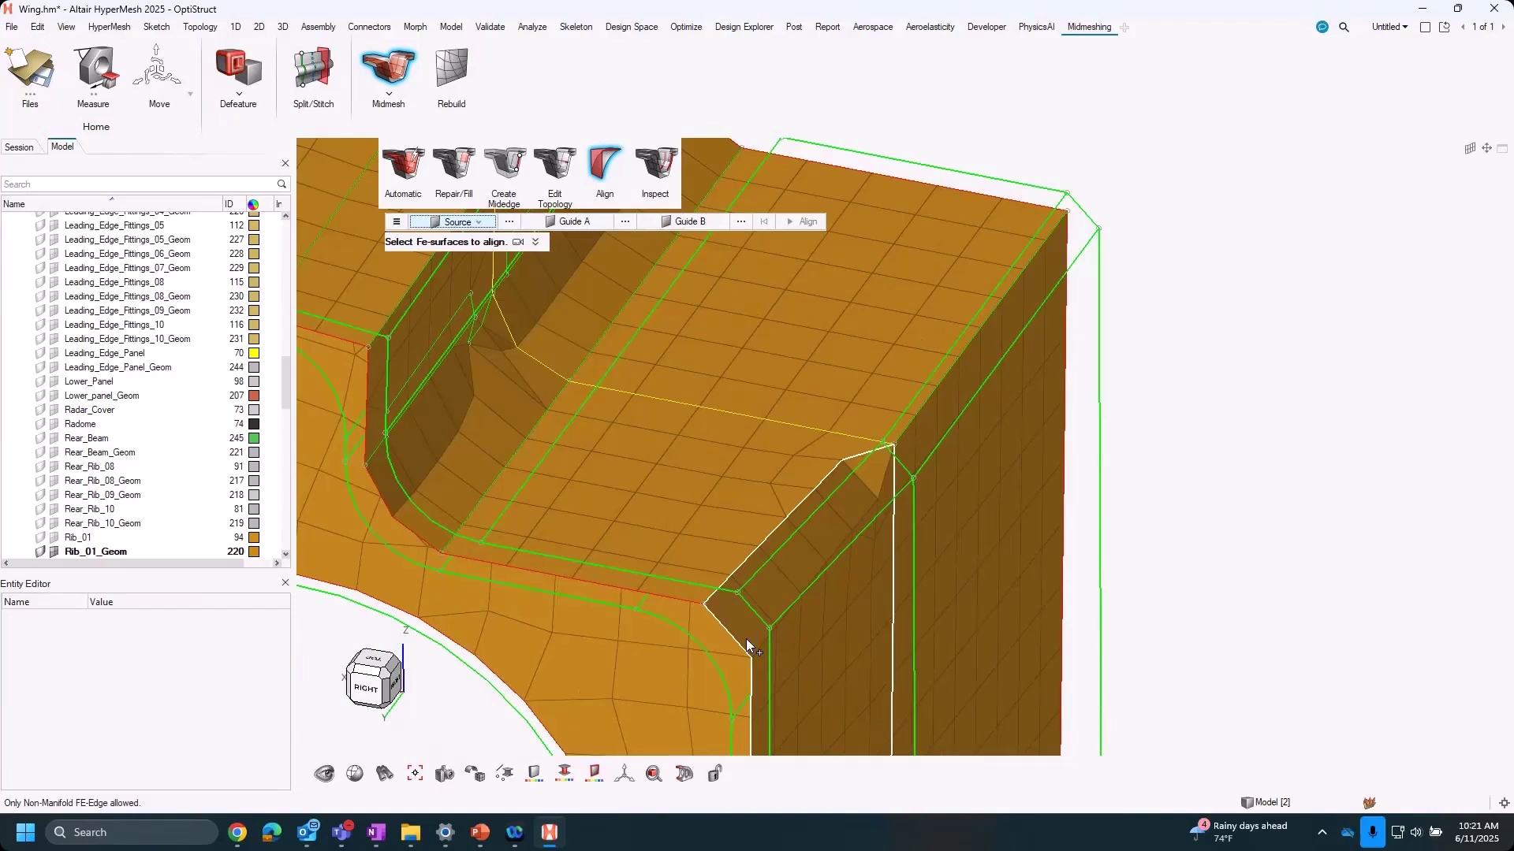
right_click_drag(746, 638, 767, 541, "ctrl")
left_click_drag(817, 583, 773, 509, "ctrl")
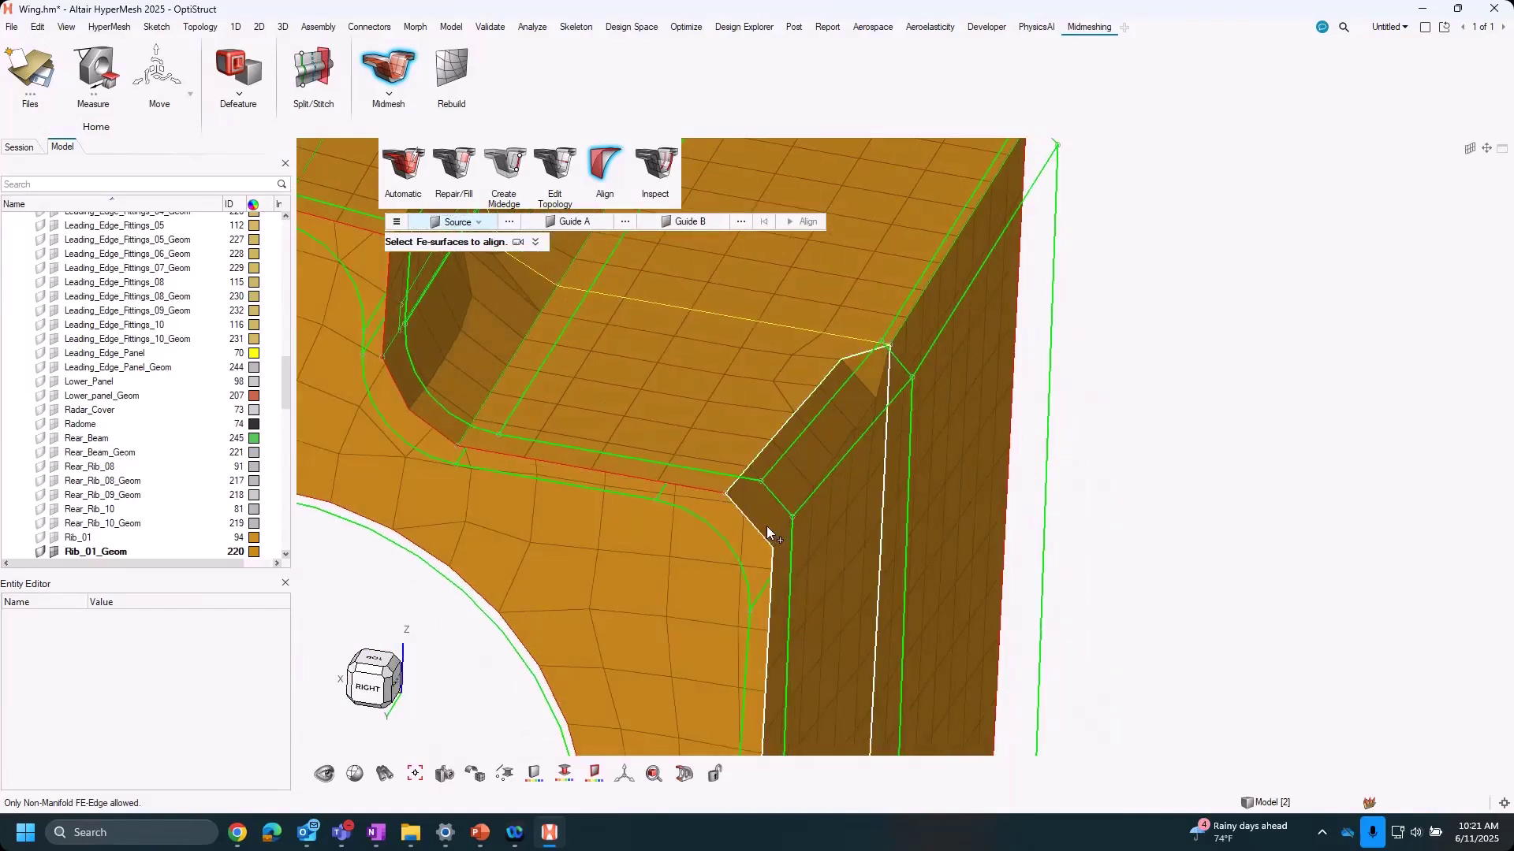
left_click(767, 527)
left_click_drag(930, 471, 882, 478, "ctrl")
left_click(567, 221)
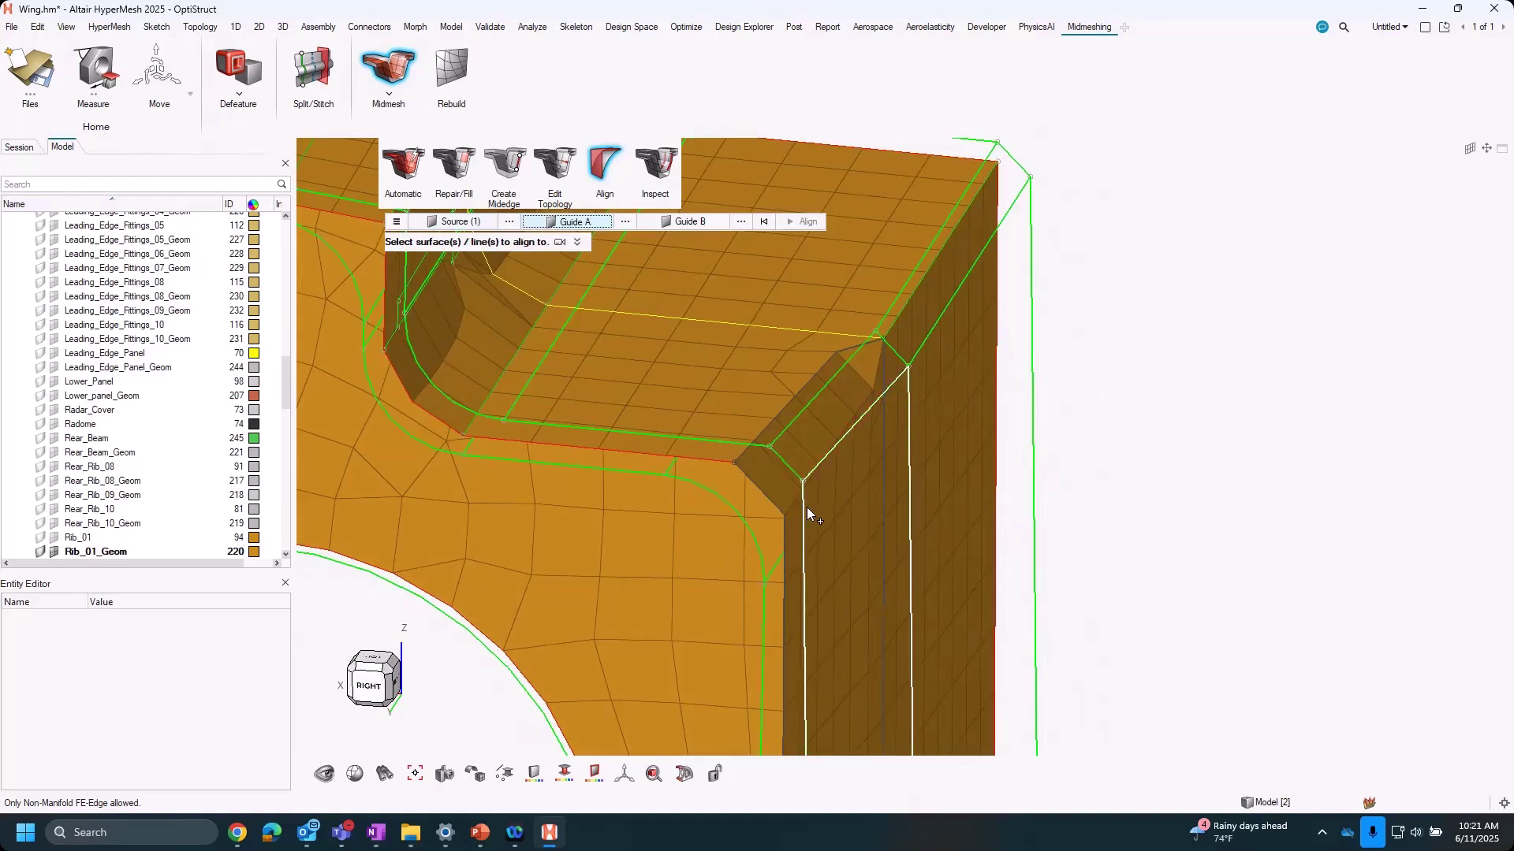
left_click(806, 508)
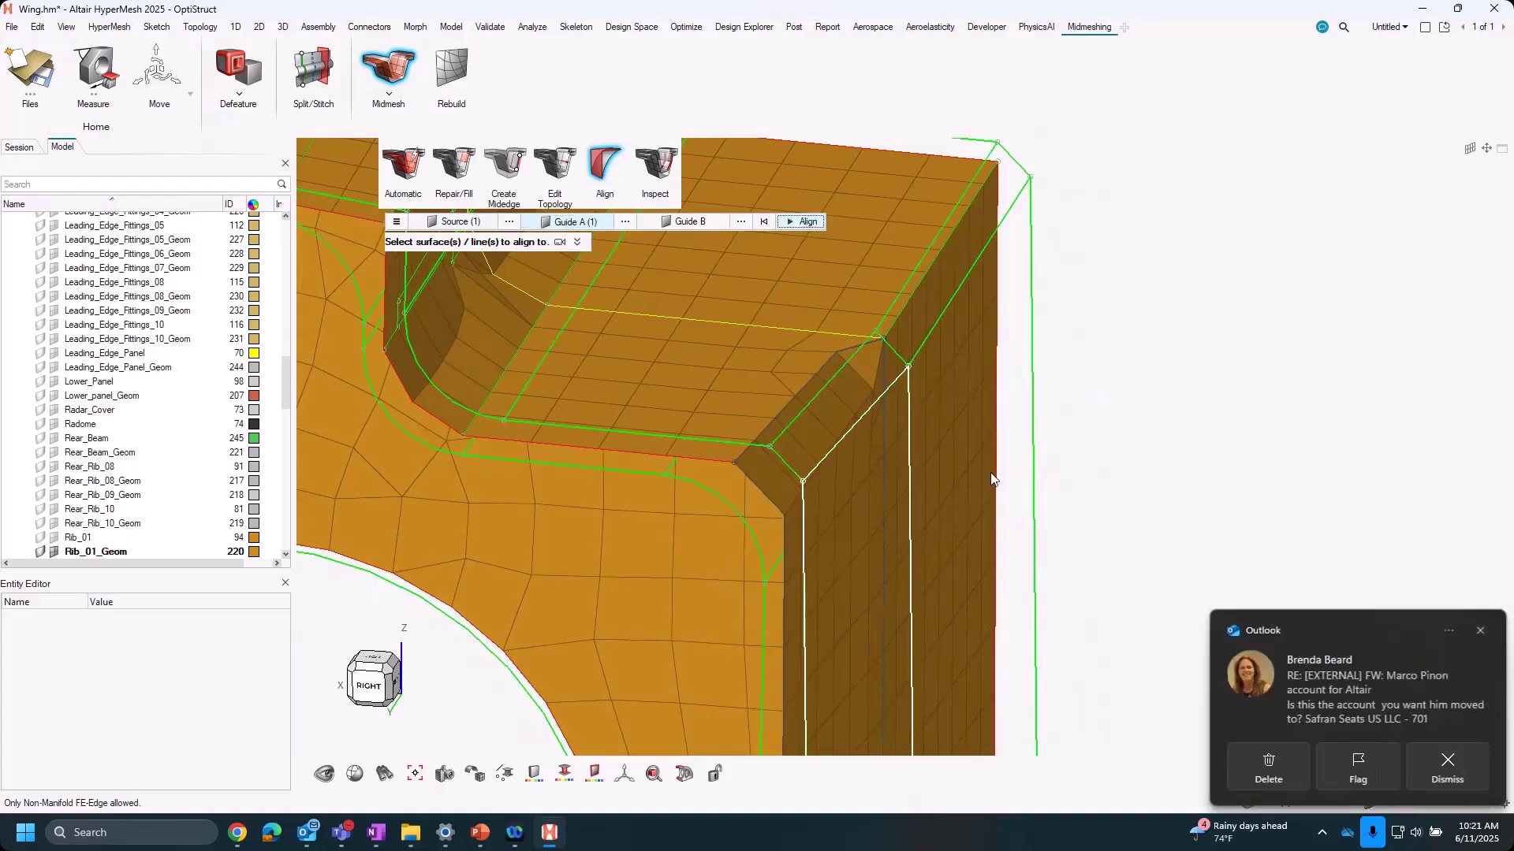
left_click(803, 223)
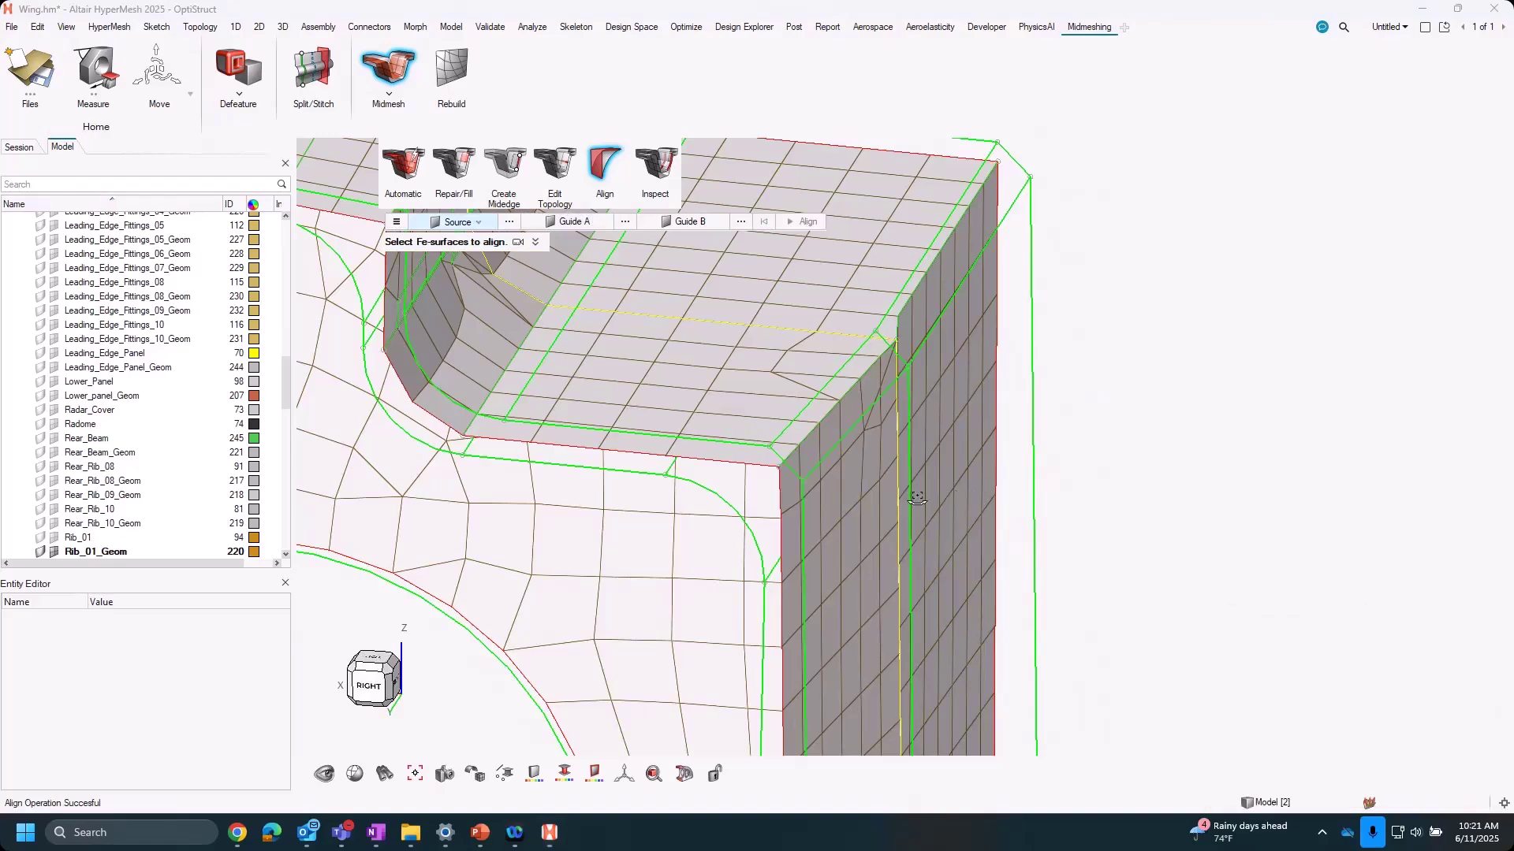
scroll(905, 498, "up", 5)
scroll(745, 443, "down", 5)
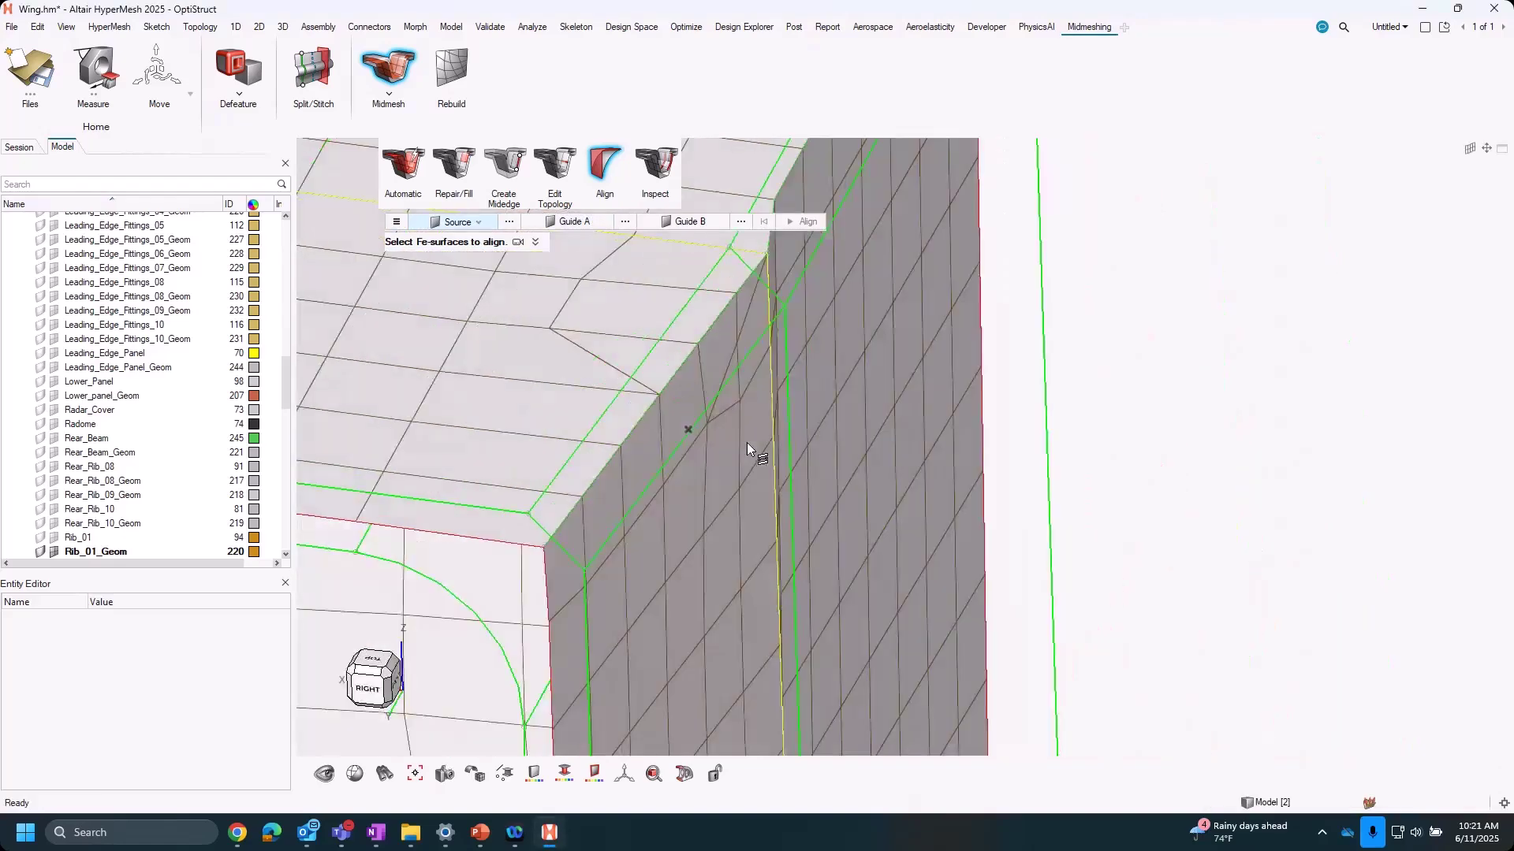
Align the three FE surfaces along the stepped corner's curved fillet to the rib's fillet geometry face.
left_click_drag(746, 443, 829, 228, "ctrl")
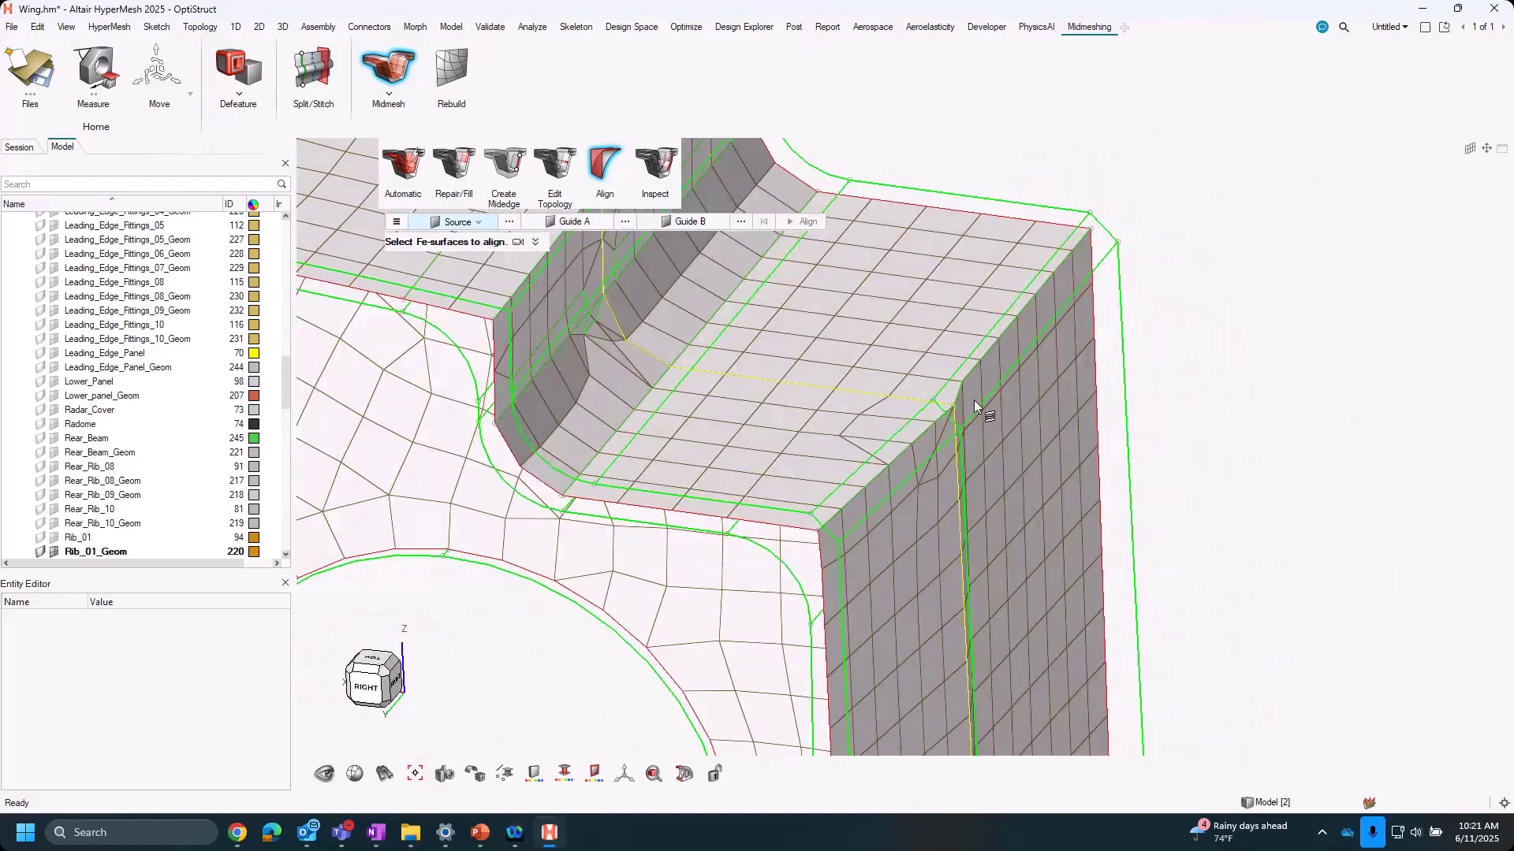
left_click_drag(805, 538, 845, 566, "ctrl")
scroll(810, 512, "up", 5)
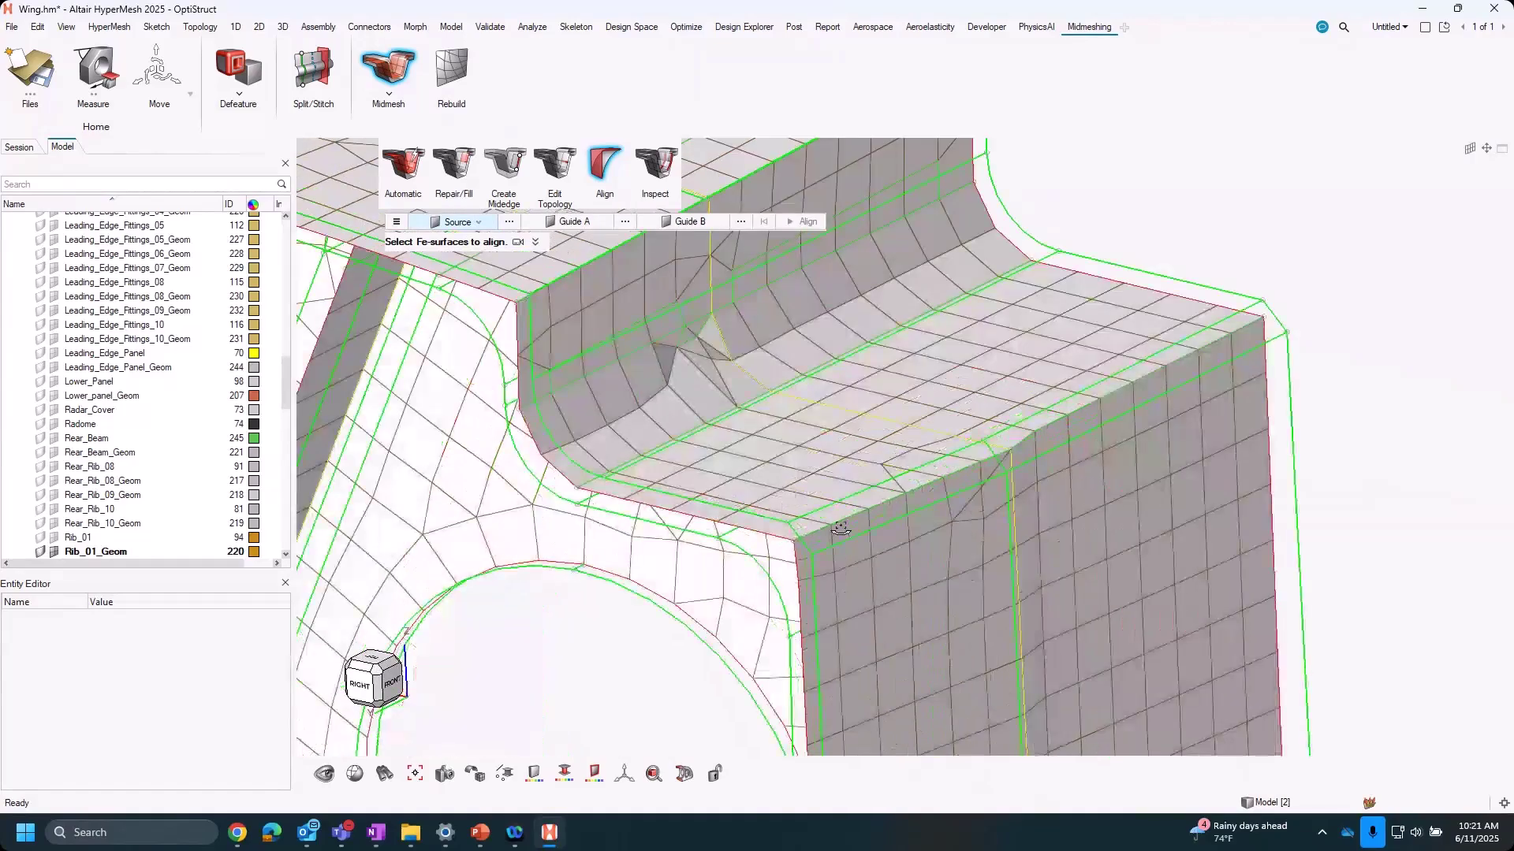
scroll(921, 581, "down", 5)
left_click_drag(922, 581, 812, 536, "ctrl")
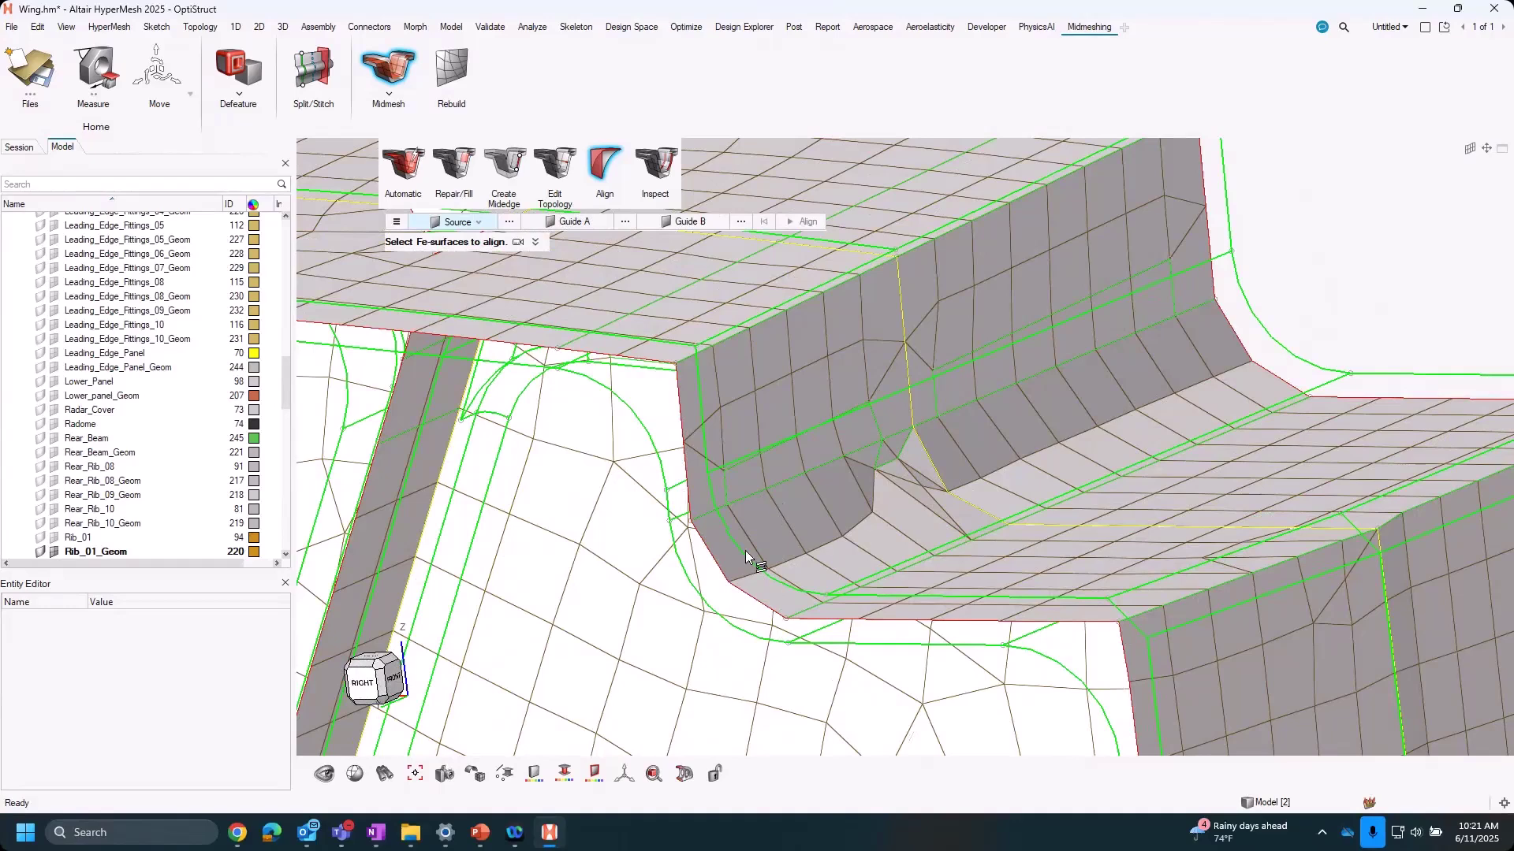
left_click(733, 589)
left_click(733, 590)
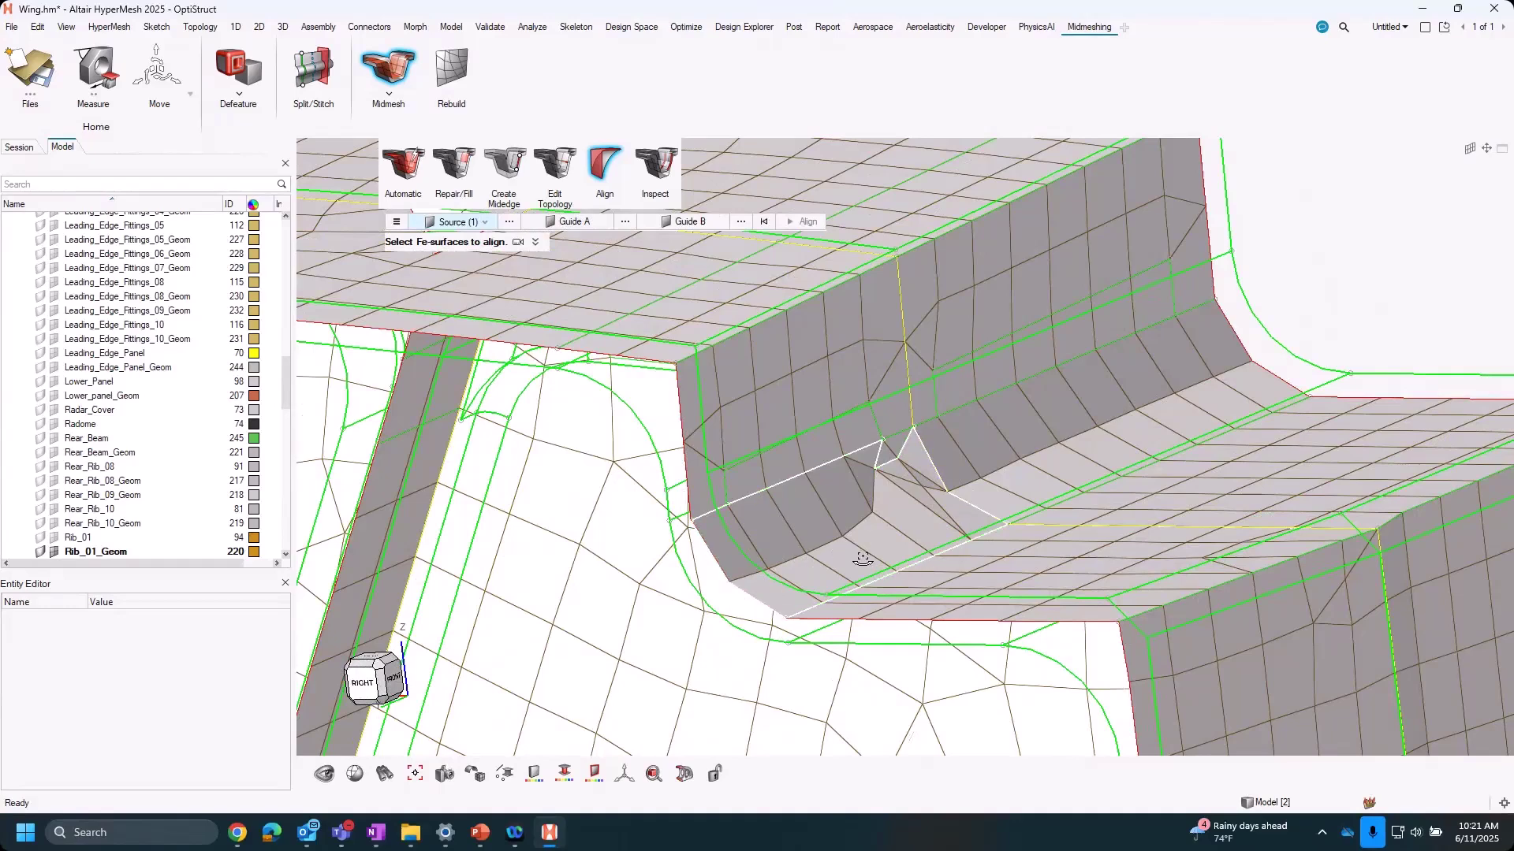
left_click_drag(863, 559, 866, 457, "ctrl")
left_click(864, 437)
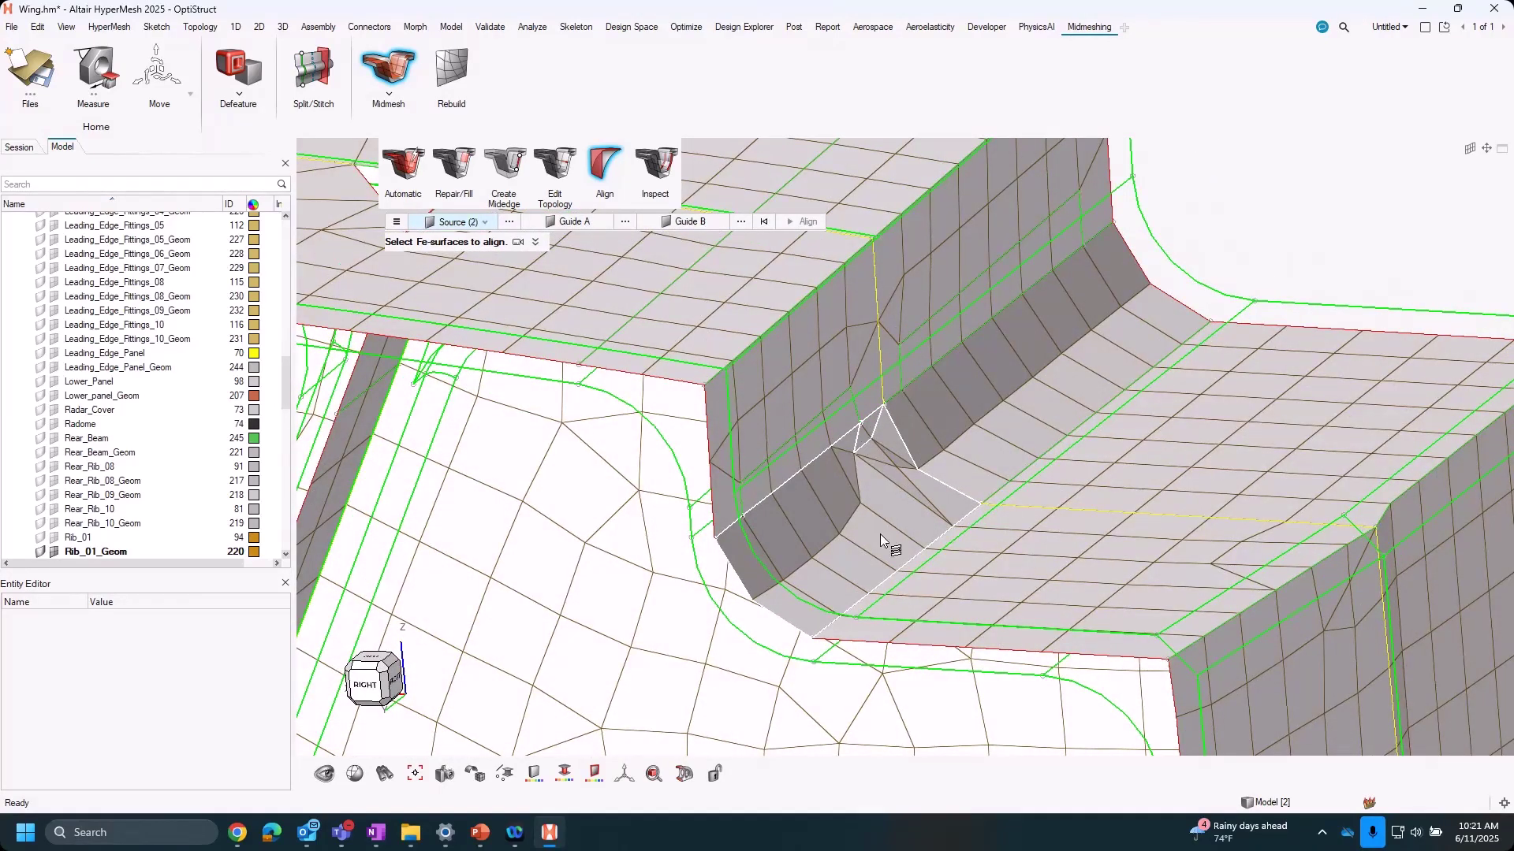
left_click_drag(880, 533, 1016, 443, "ctrl")
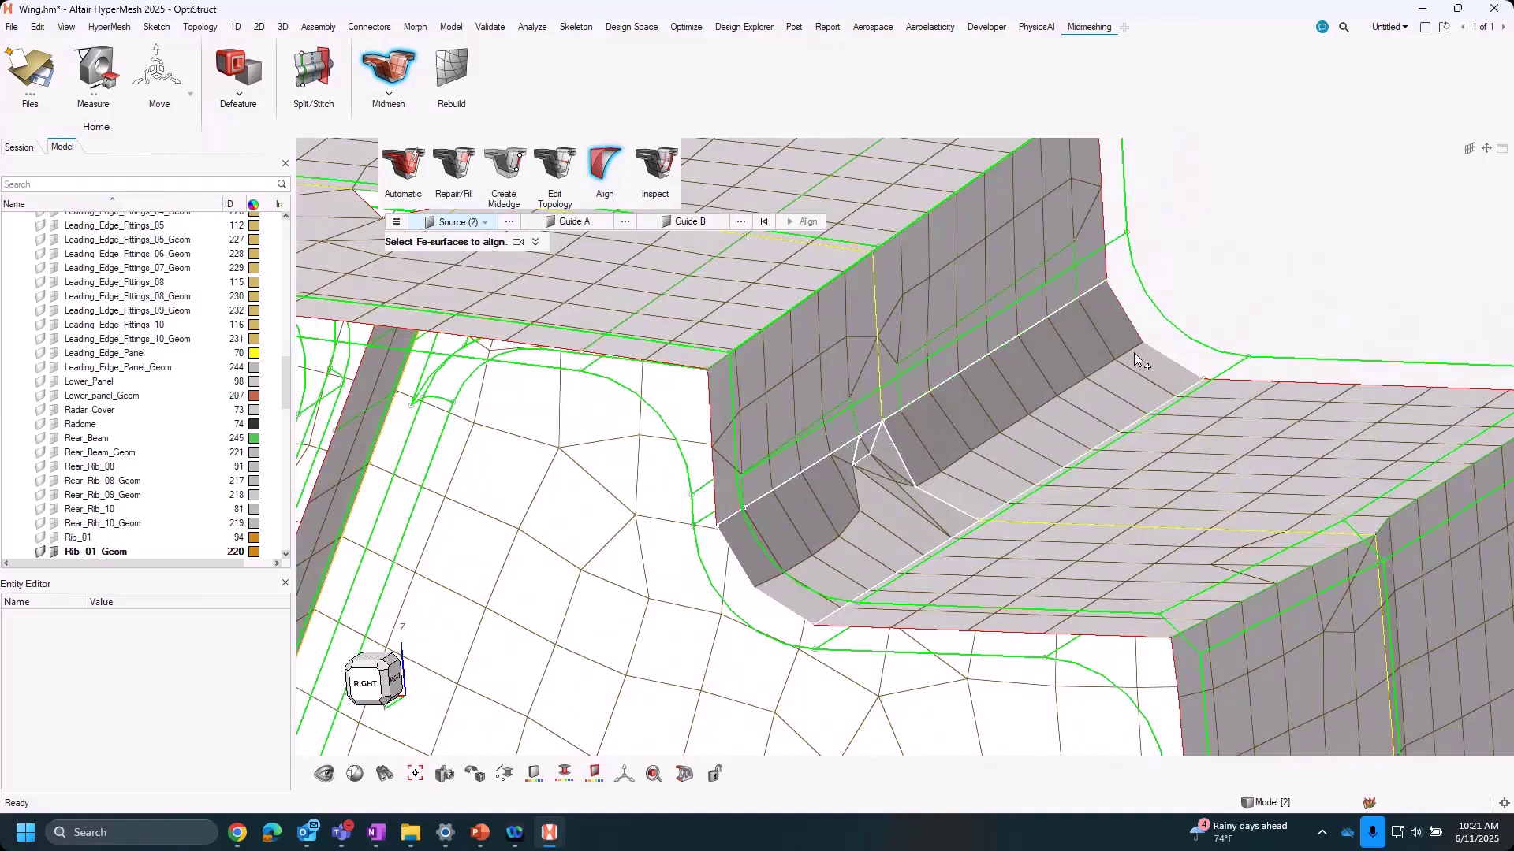
left_click(564, 222)
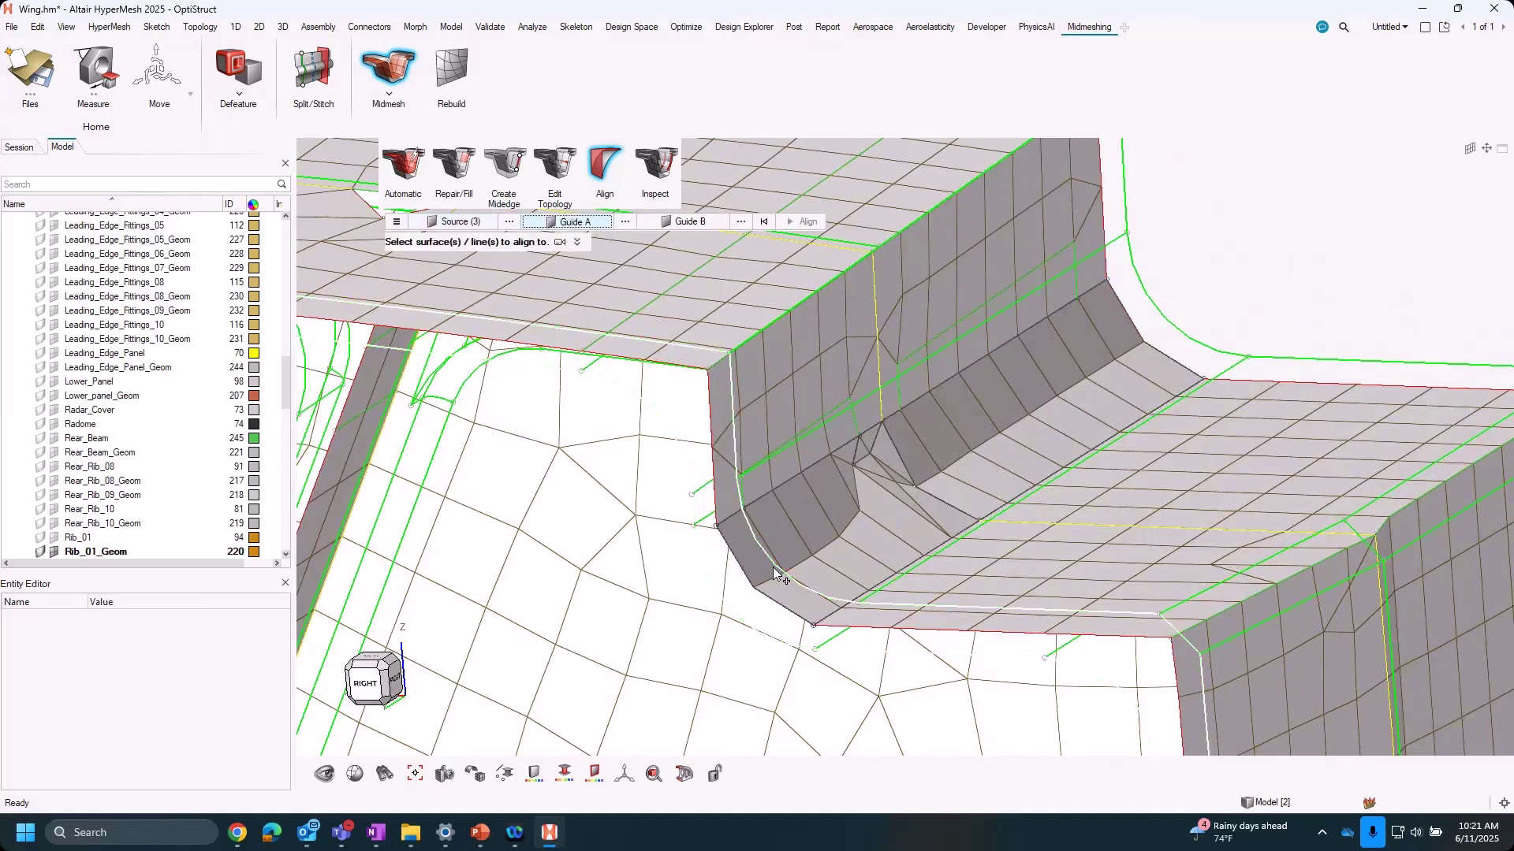
left_click(782, 561)
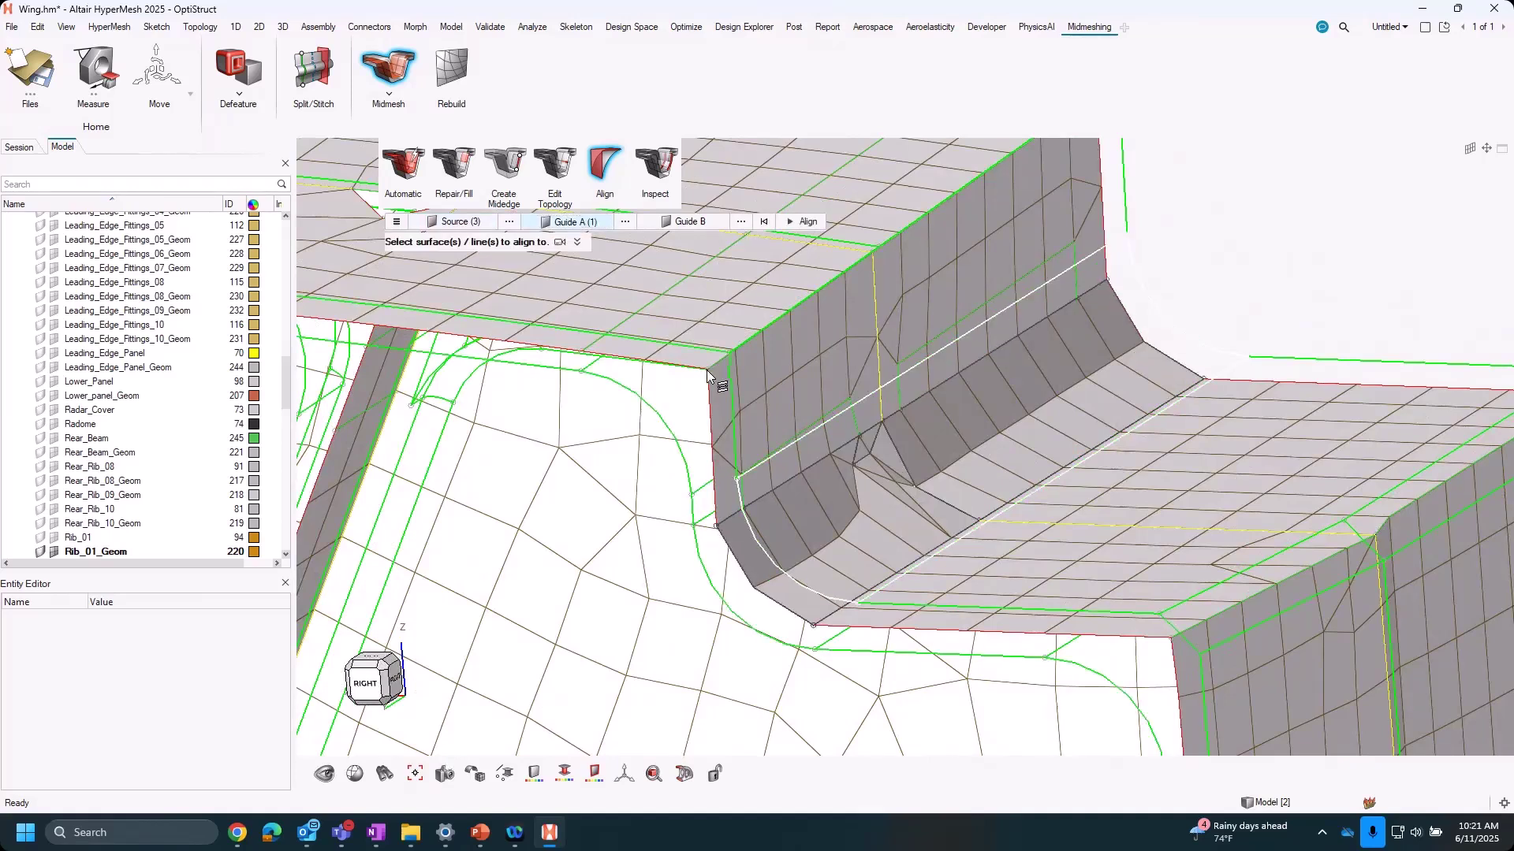
left_click(796, 224)
Examine the aligned stepped corner and the rest of the rib's midmesh, switch the Align source to lines, and exit the tool.
scroll(1066, 456, "up", 2)
scroll(930, 390, "down", 3)
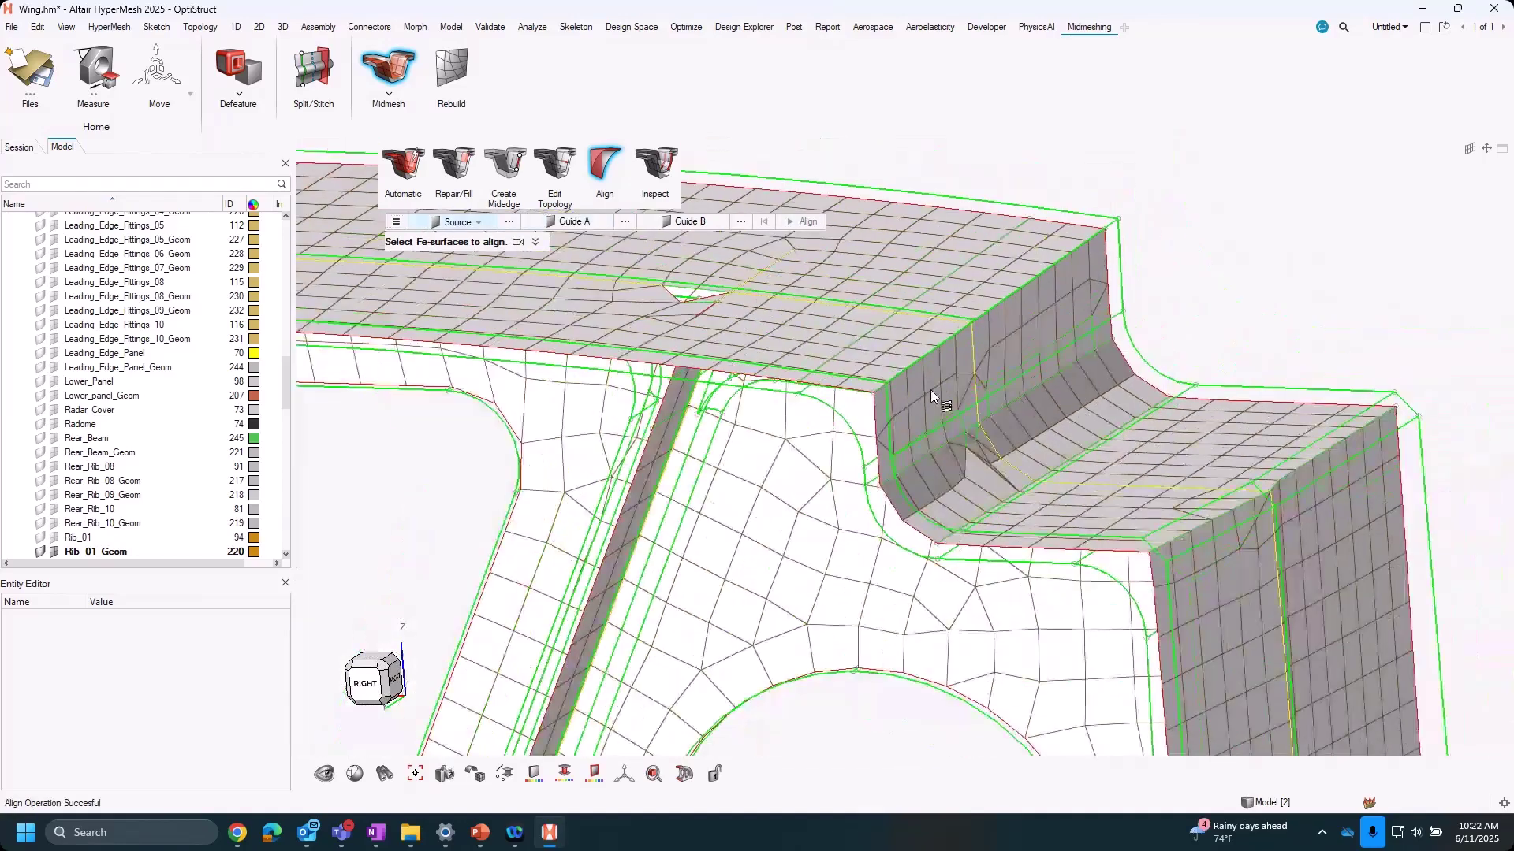
scroll(900, 407, "down", 1)
middle_click_drag(900, 408, 844, 453)
left_click(1480, 631)
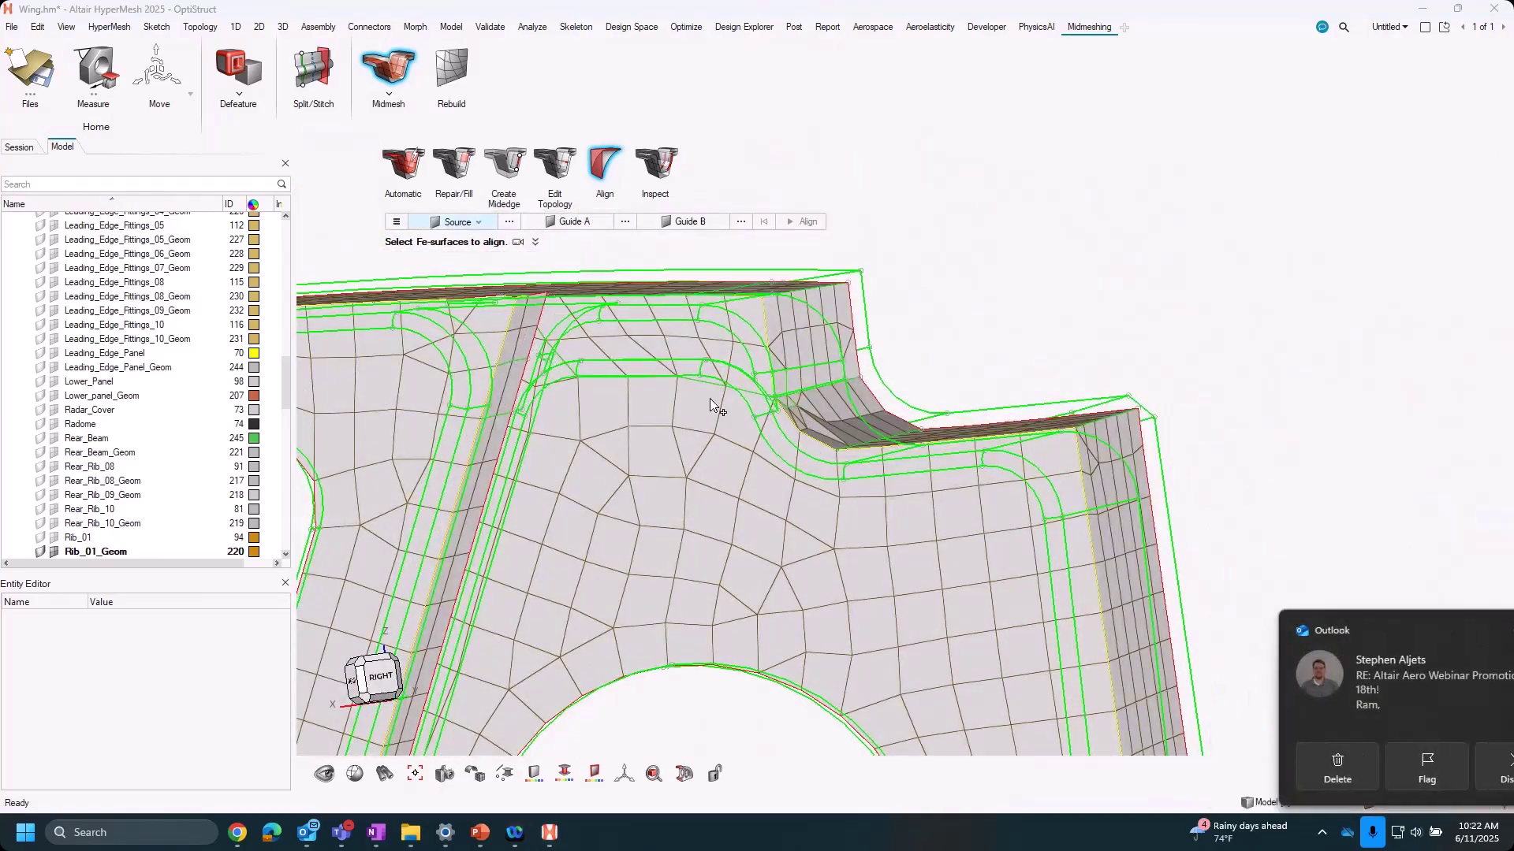
scroll(993, 434, "down", 5)
middle_click_drag(1035, 439, 819, 528)
left_click(457, 222)
left_click(440, 270)
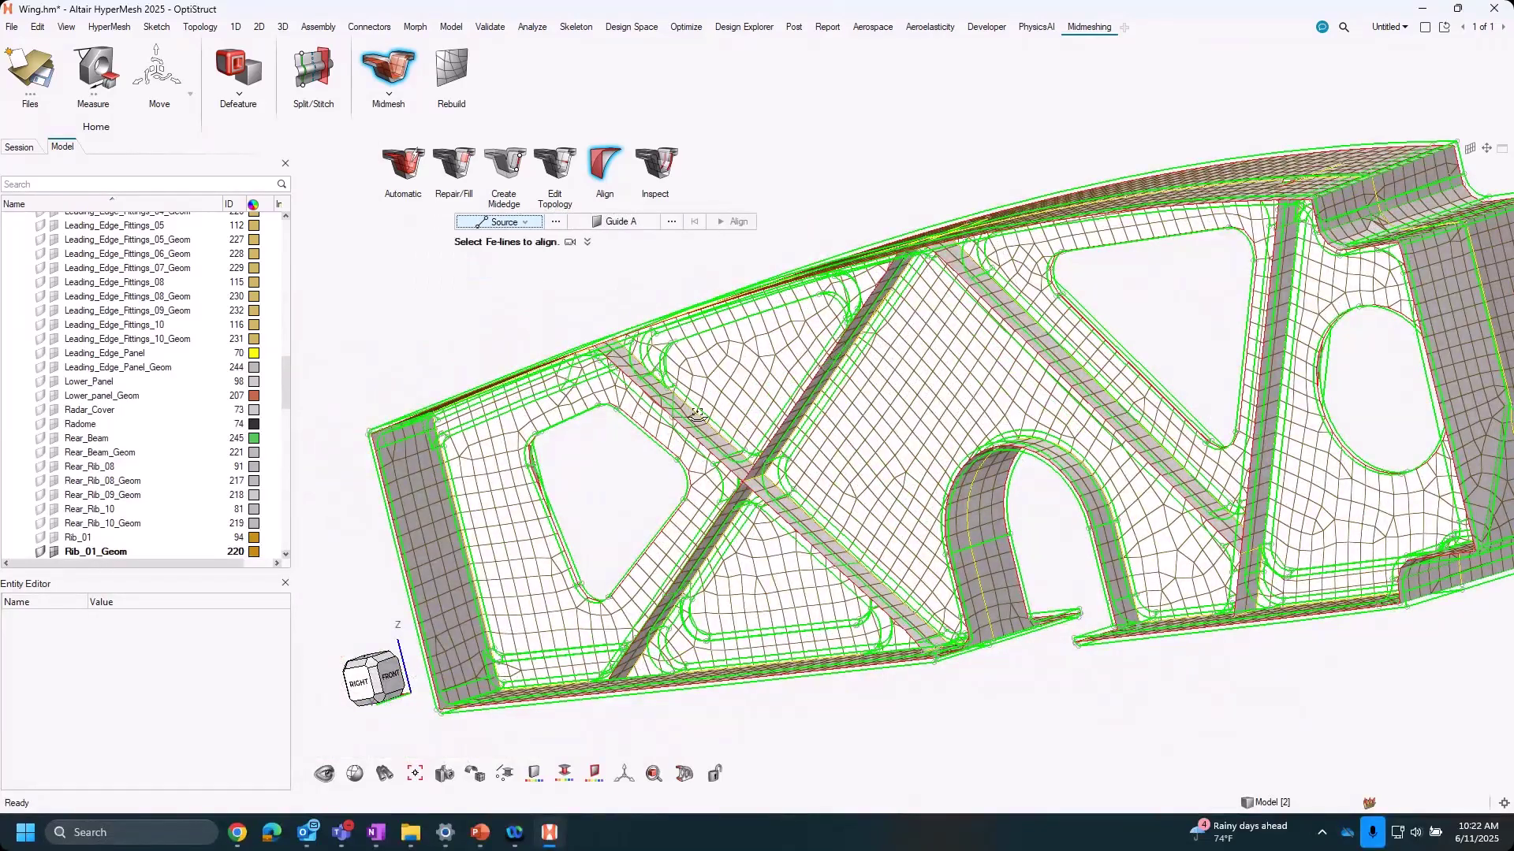
middle_click_drag(551, 354, 526, 298)
scroll(526, 298, "up", 3)
key("Escape")
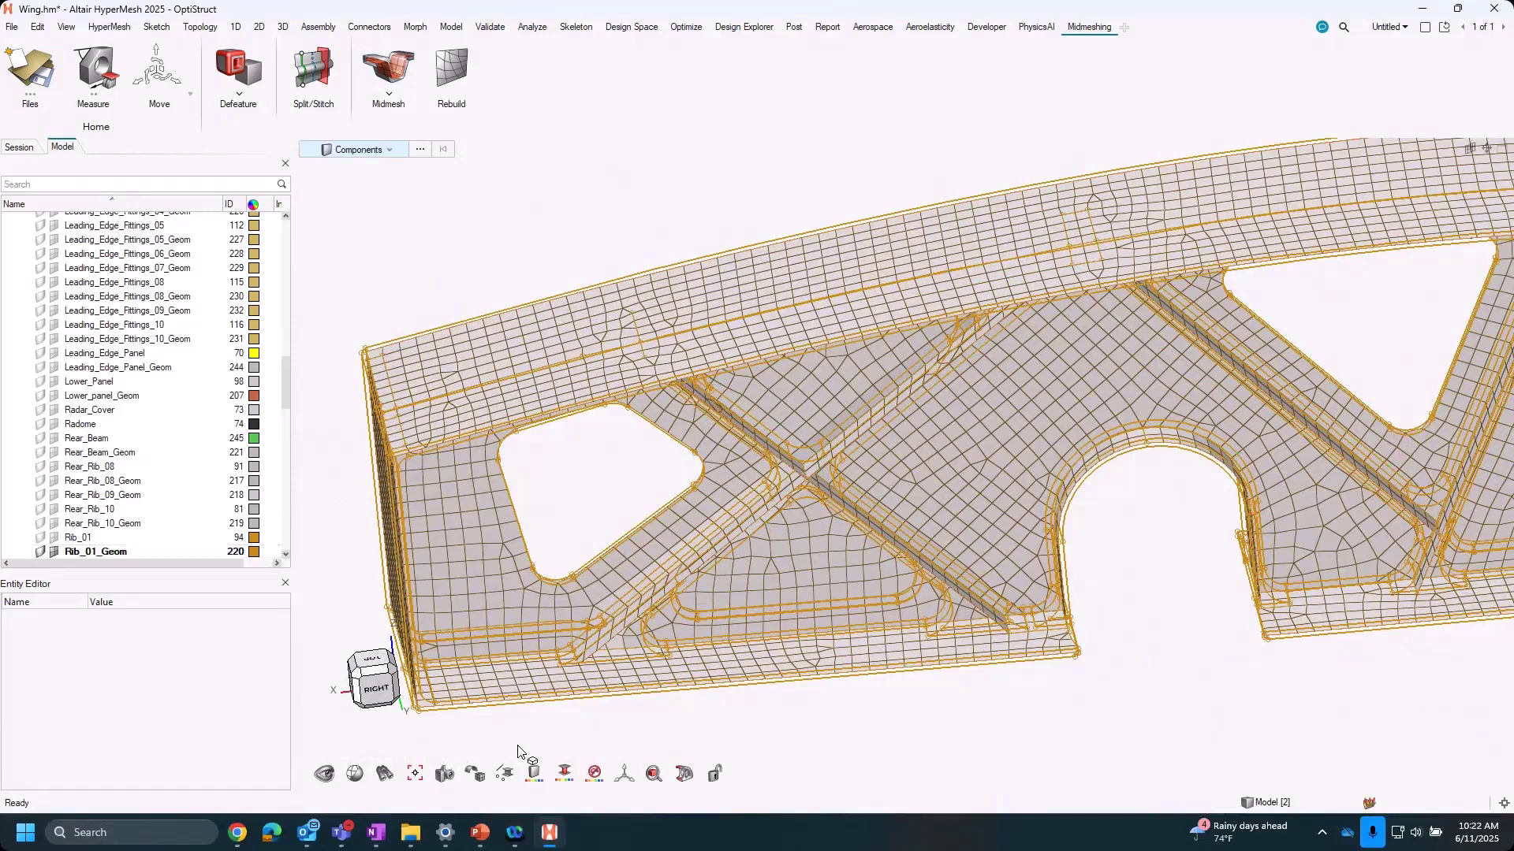
left_click(457, 514)
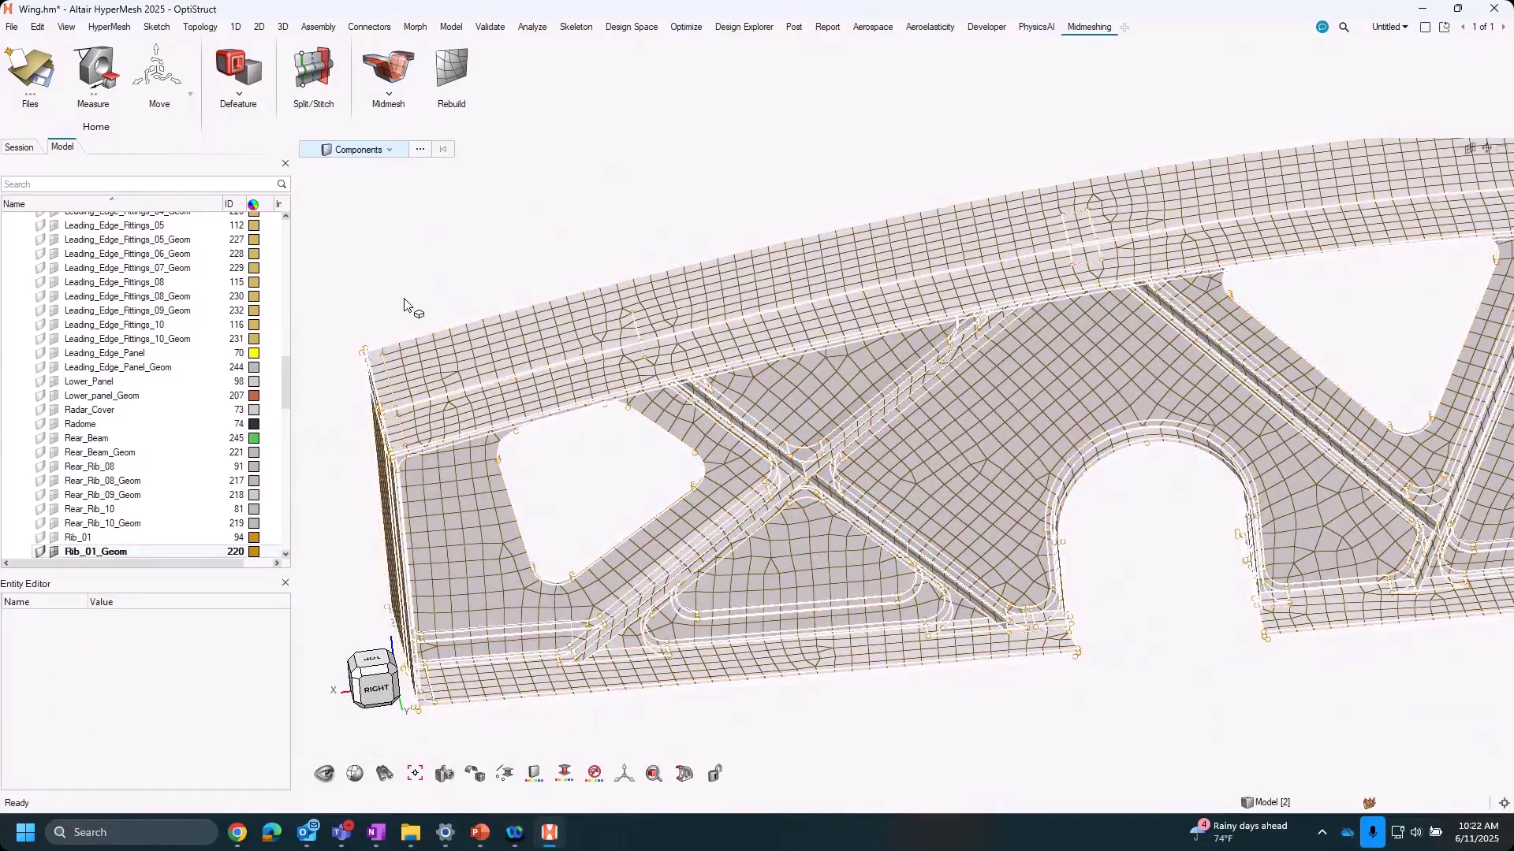
key("Escape")
left_click(229, 552)
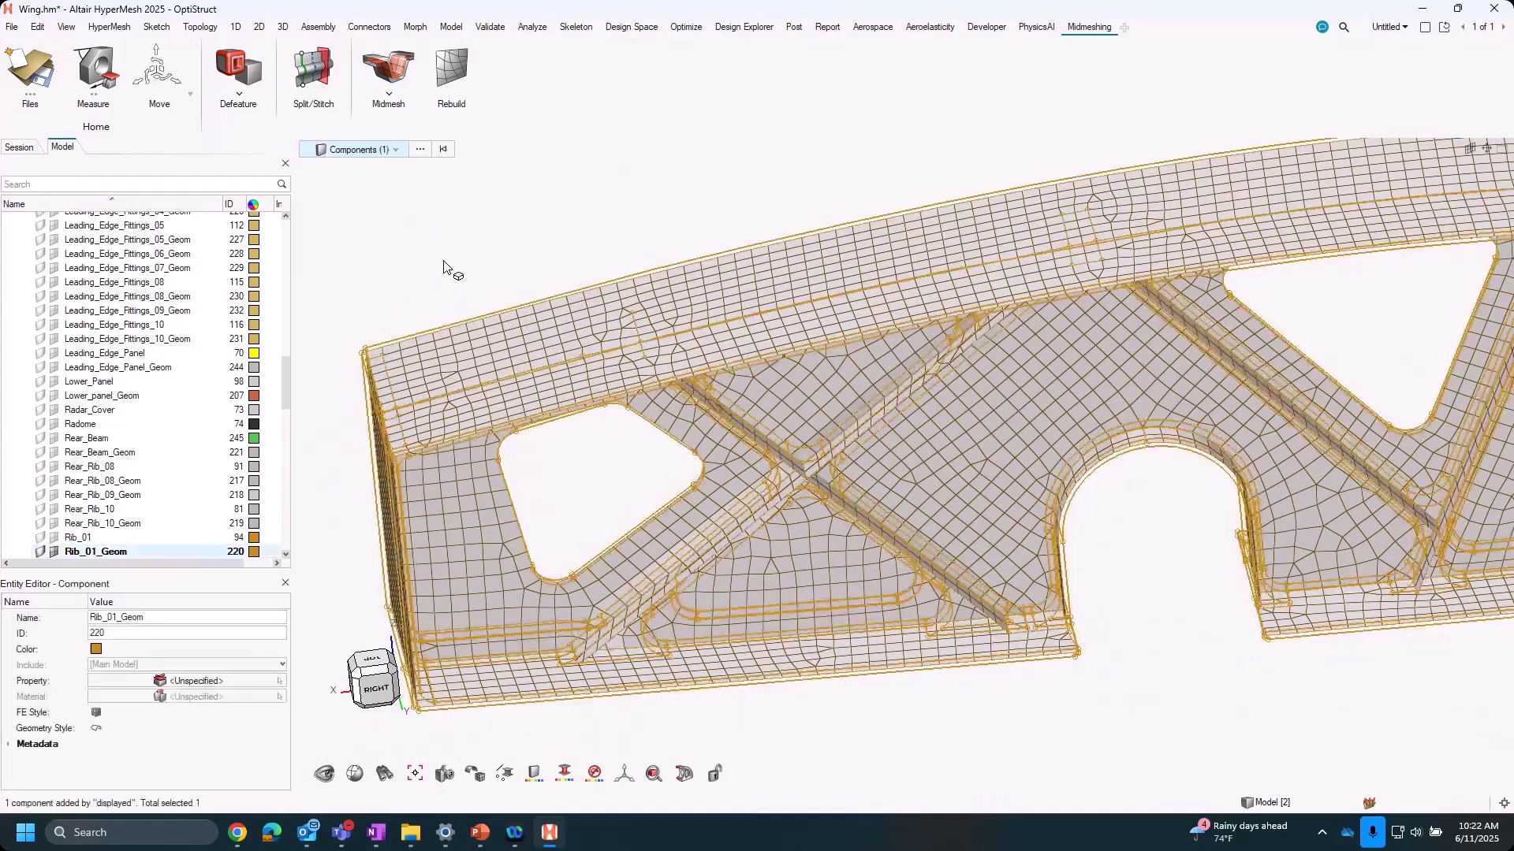
left_click(486, 239)
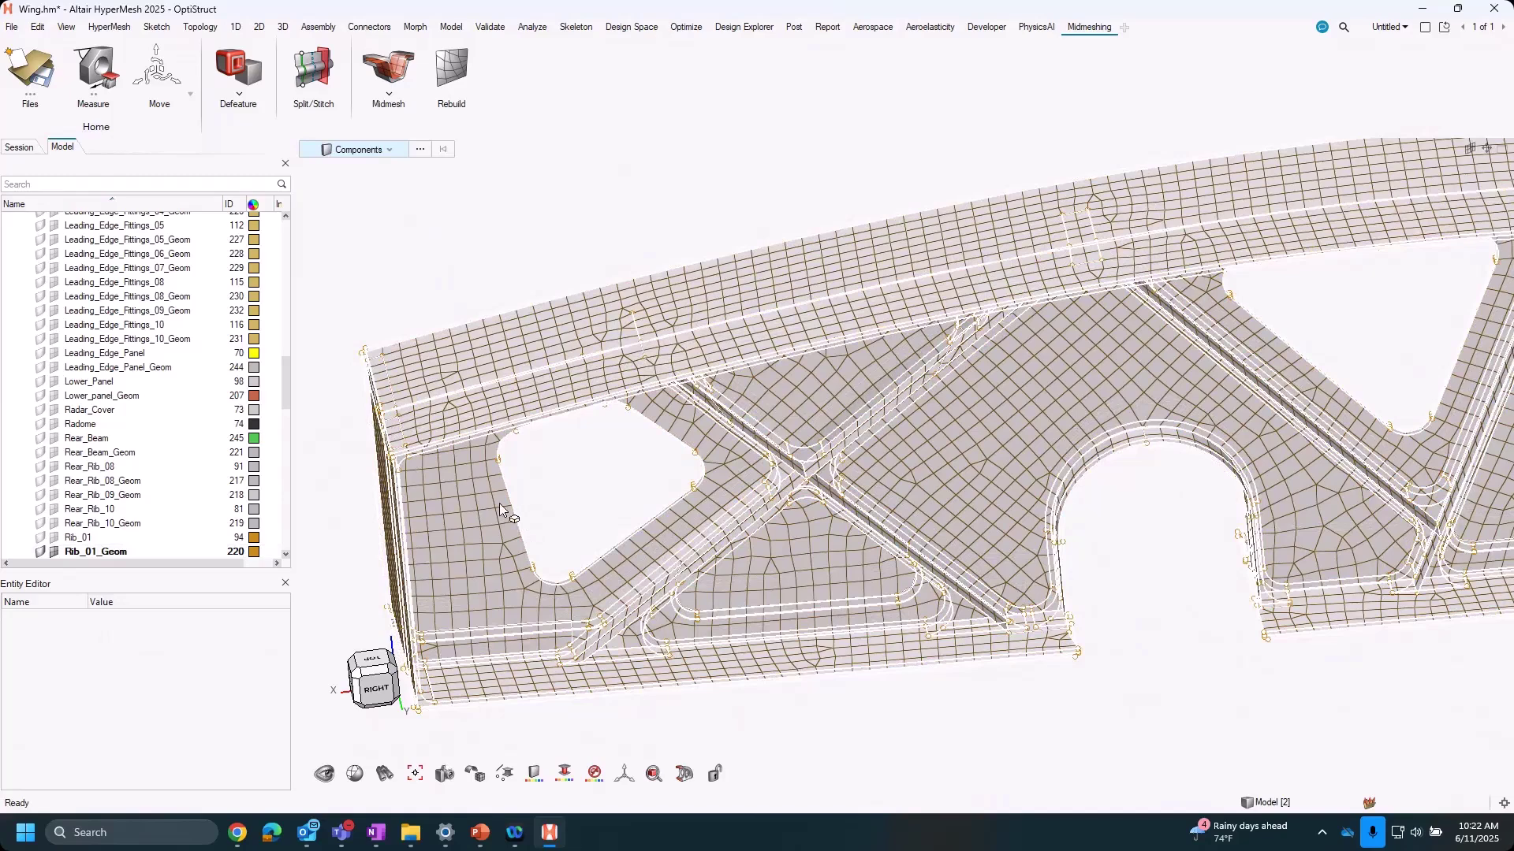
Redisplay all of the rib's elements in their component colour by selecting them all and clearing the selection.
key("e")
key("ctrl+a")
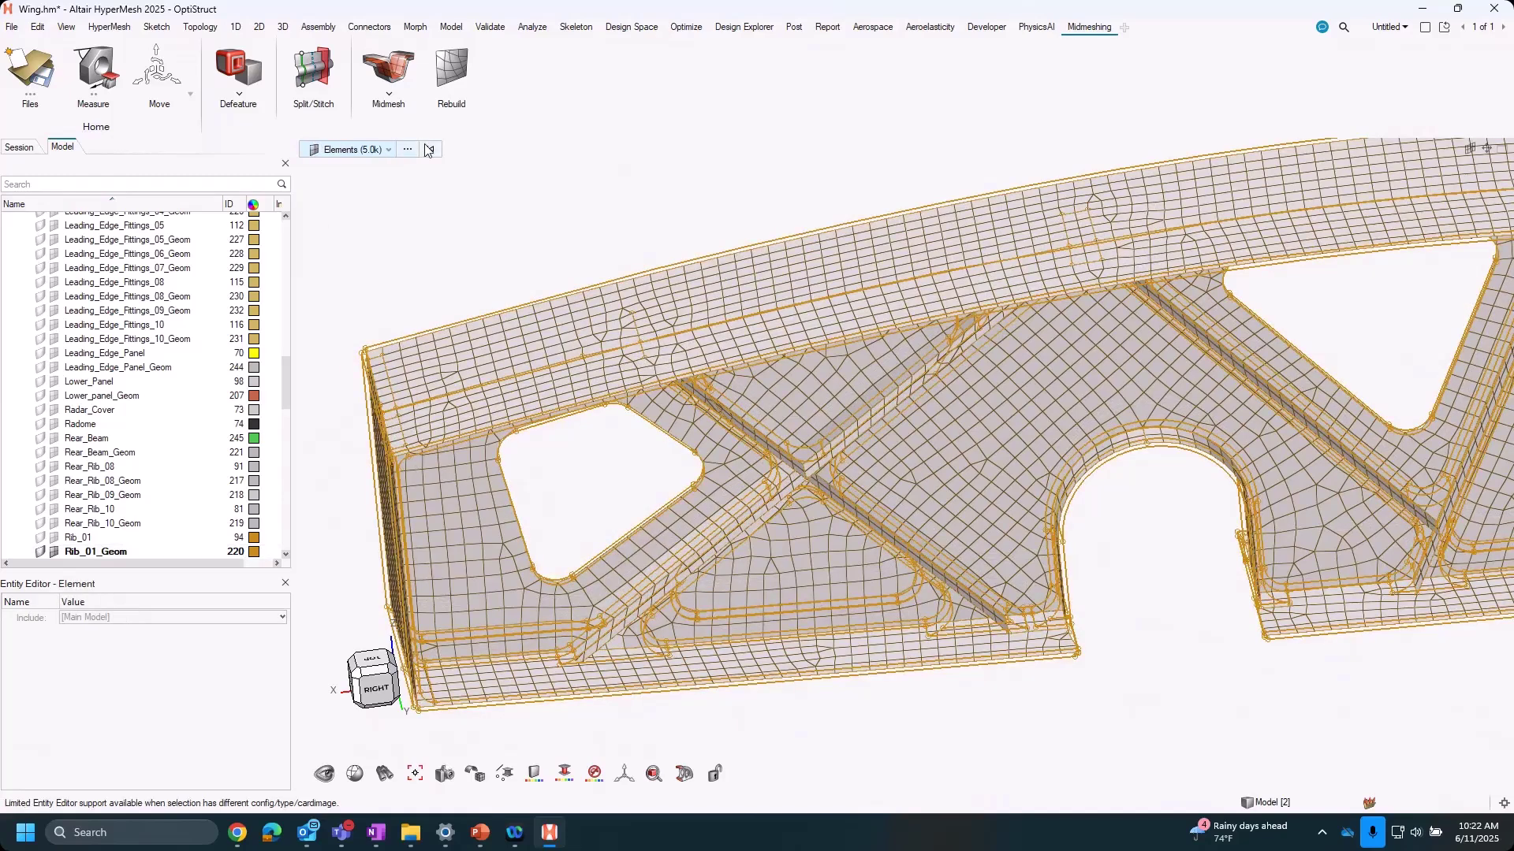
left_click(428, 150)
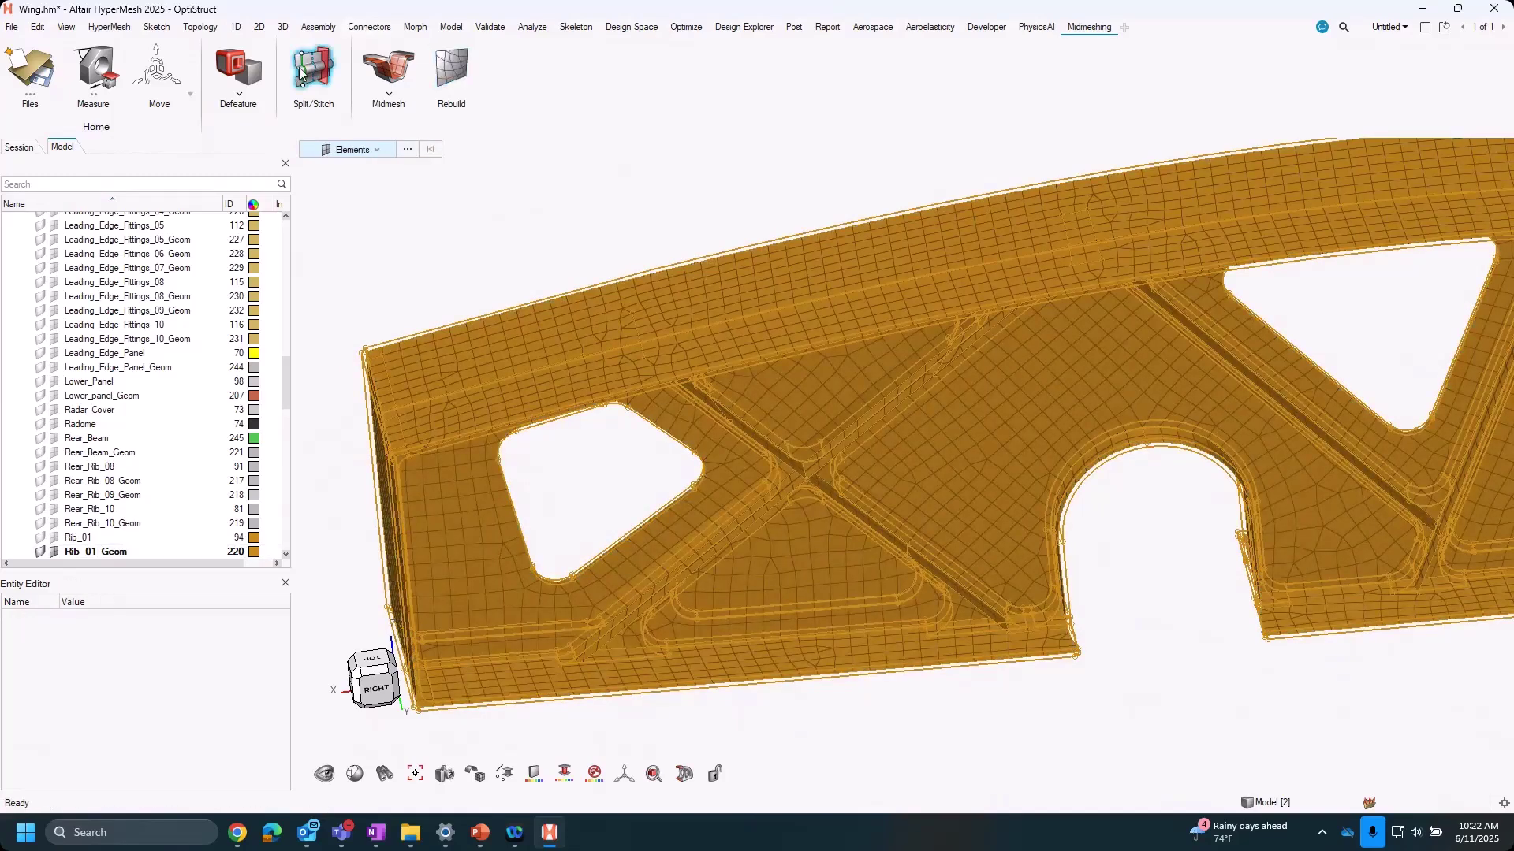
Examine the rib mesh's edge topology with the Split/Stitch tool, focusing on the foot of the diagonal stiffener at the lower flange.
left_click(301, 74)
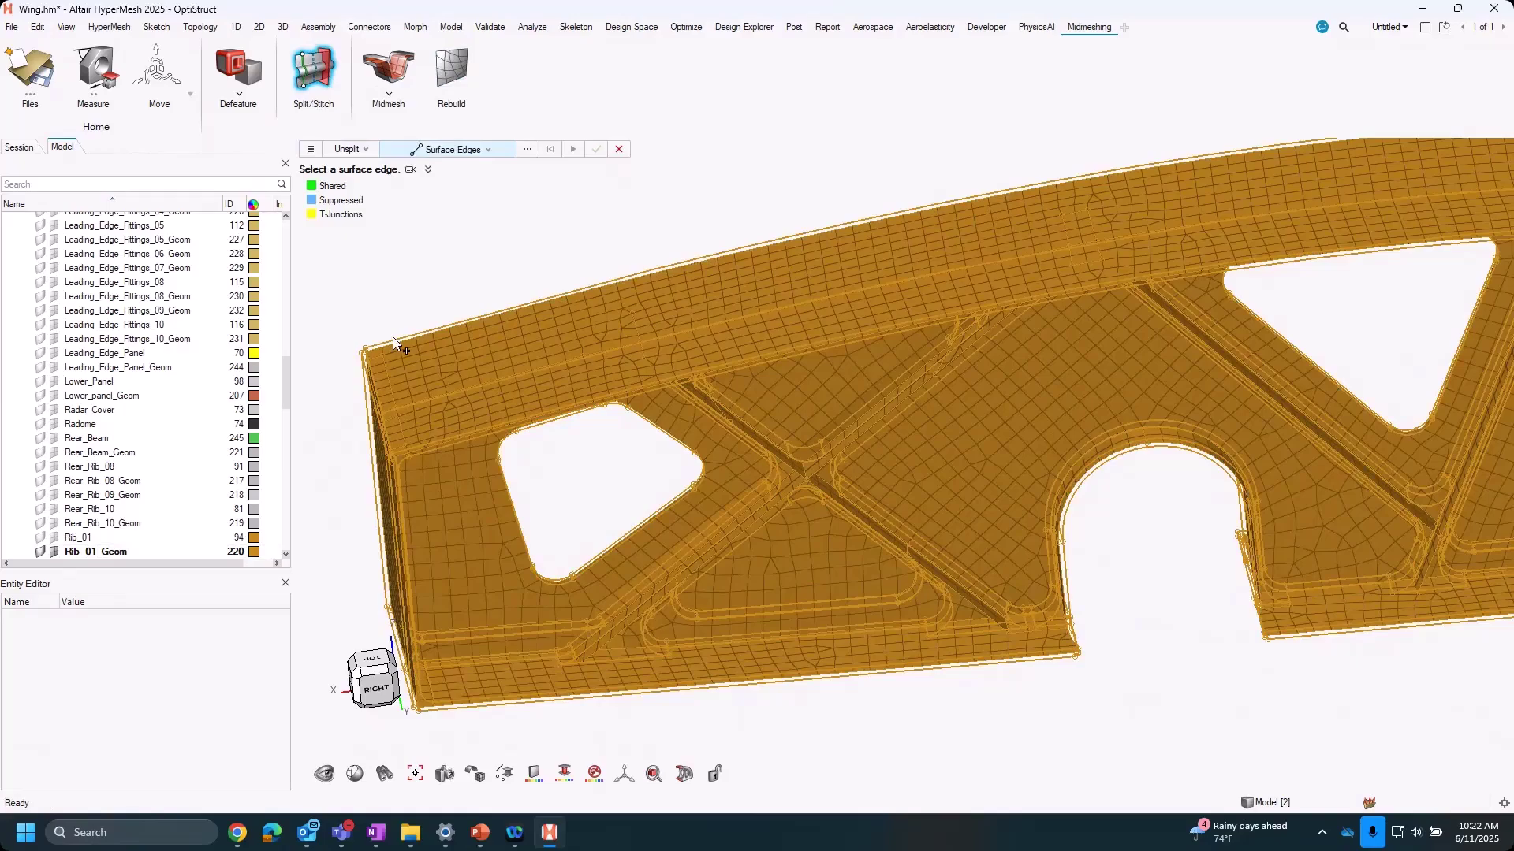
scroll(571, 394, "up", 8)
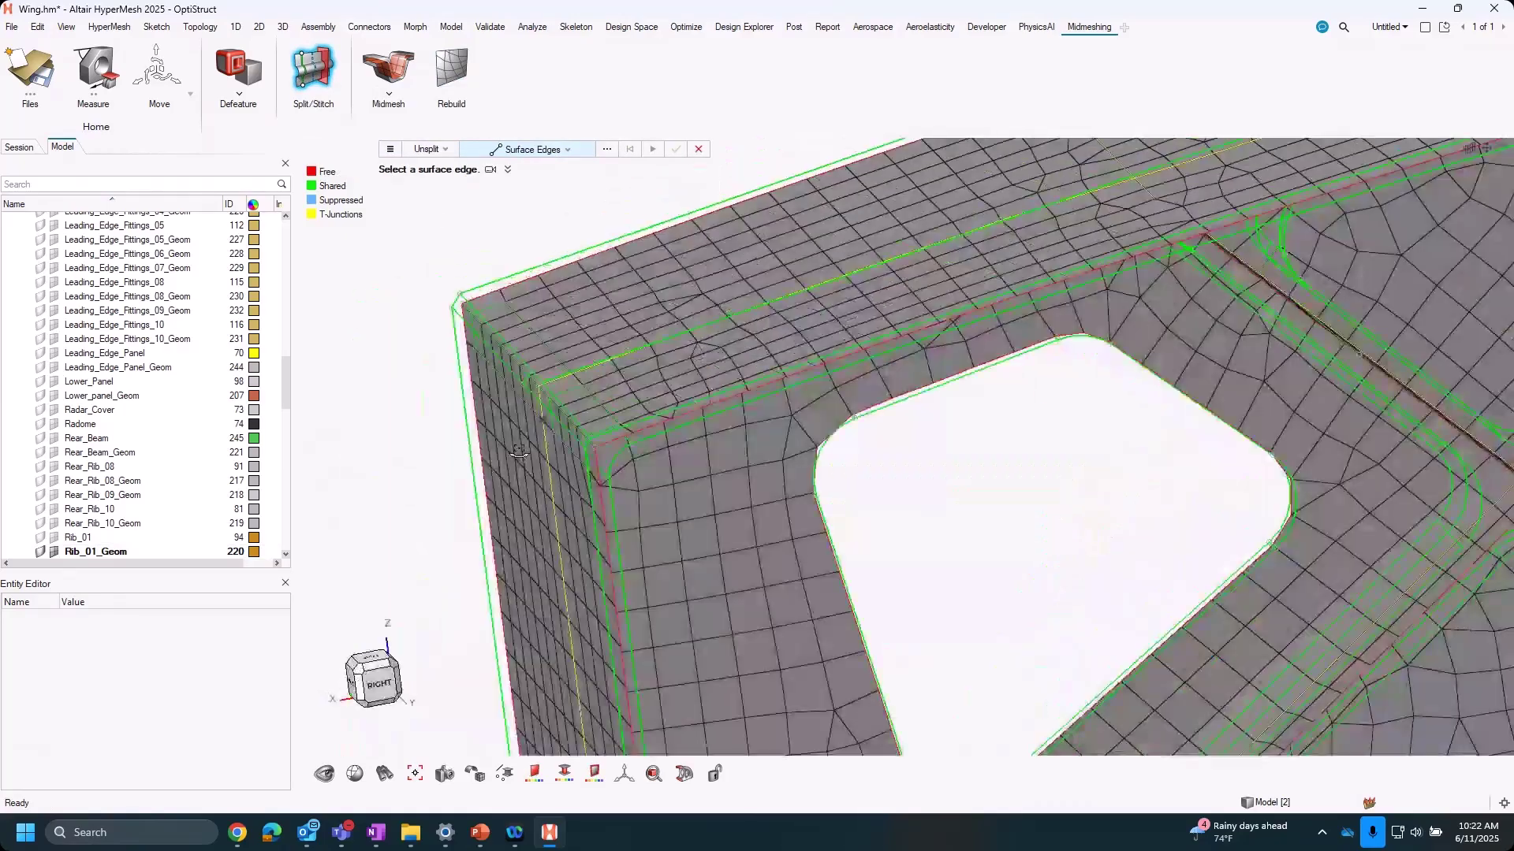
middle_click_drag(519, 451, 505, 355)
key("f")
middle_click_drag(812, 546, 750, 479)
scroll(1047, 510, "up", 8)
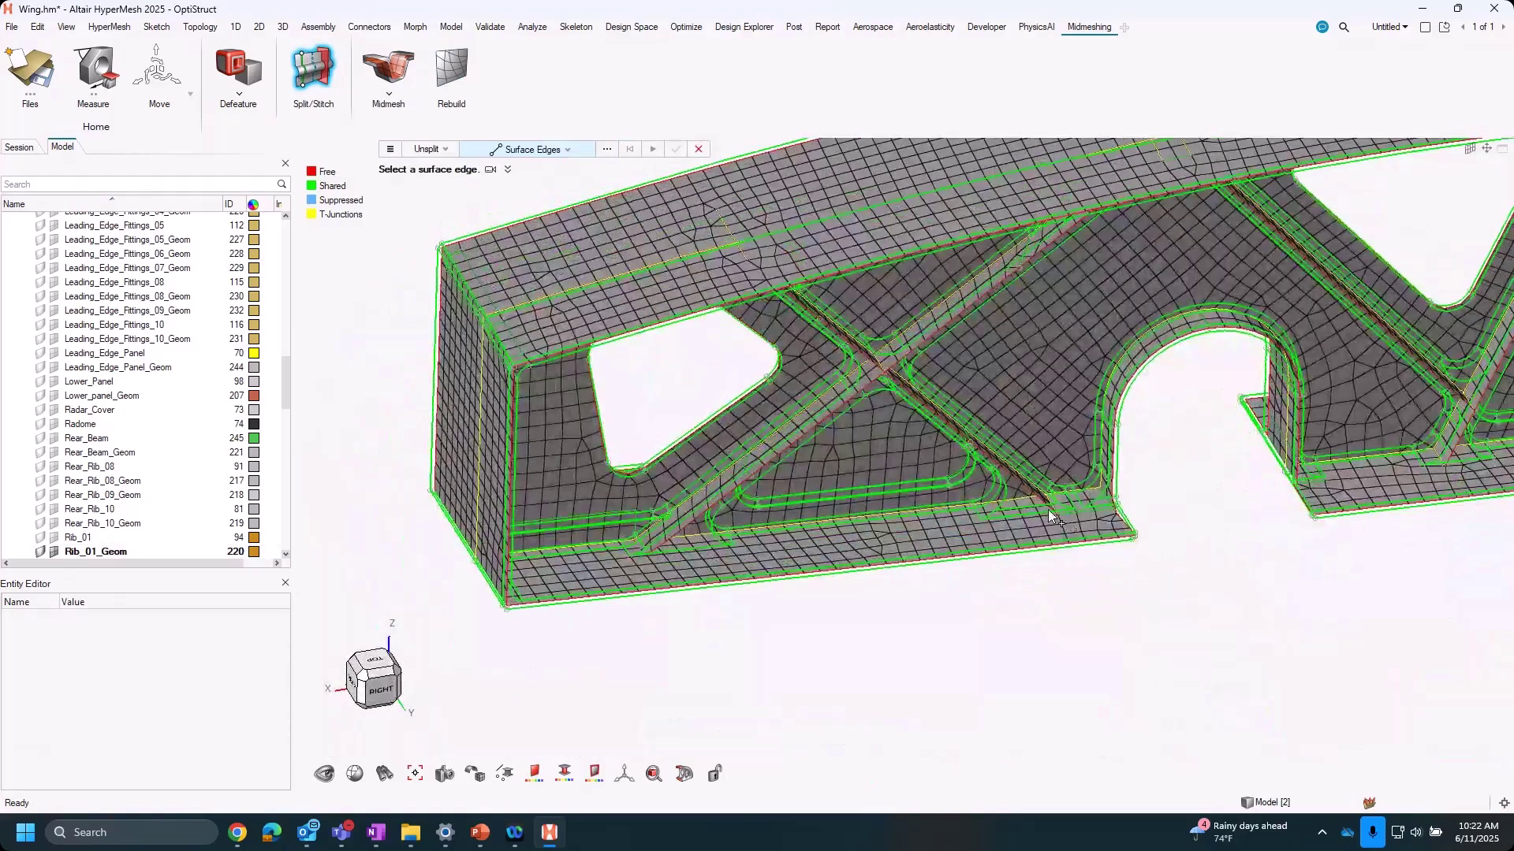
middle_click_drag(969, 529, 1119, 471)
scroll(1048, 509, "up", 5)
scroll(1119, 470, "down", 6)
middle_click_drag(962, 569, 747, 566)
scroll(747, 566, "up", 10)
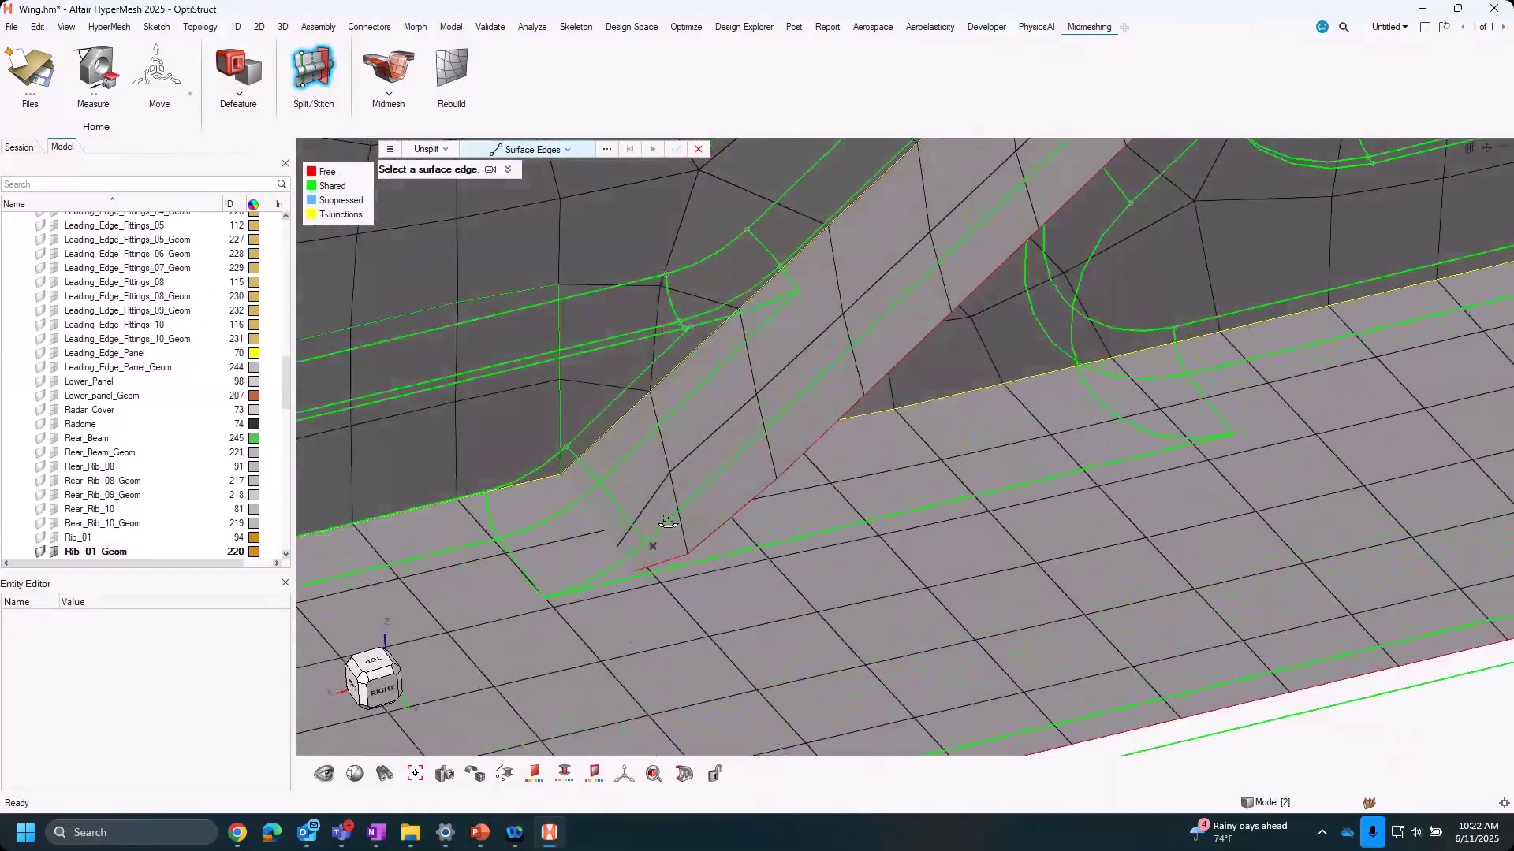
middle_click_drag(635, 534, 588, 551)
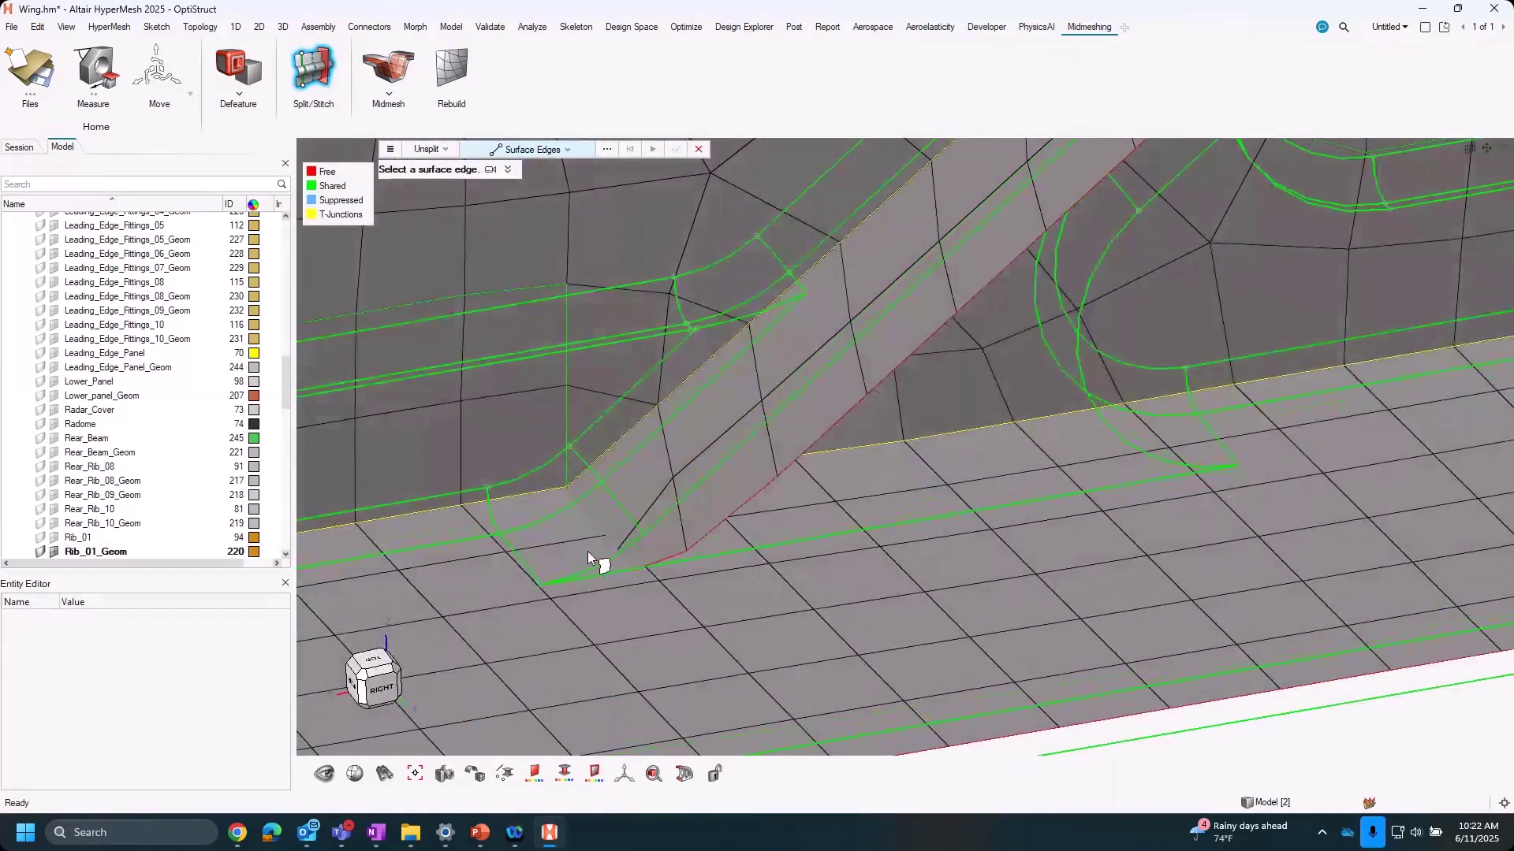
middle_click_drag(771, 521, 930, 458)
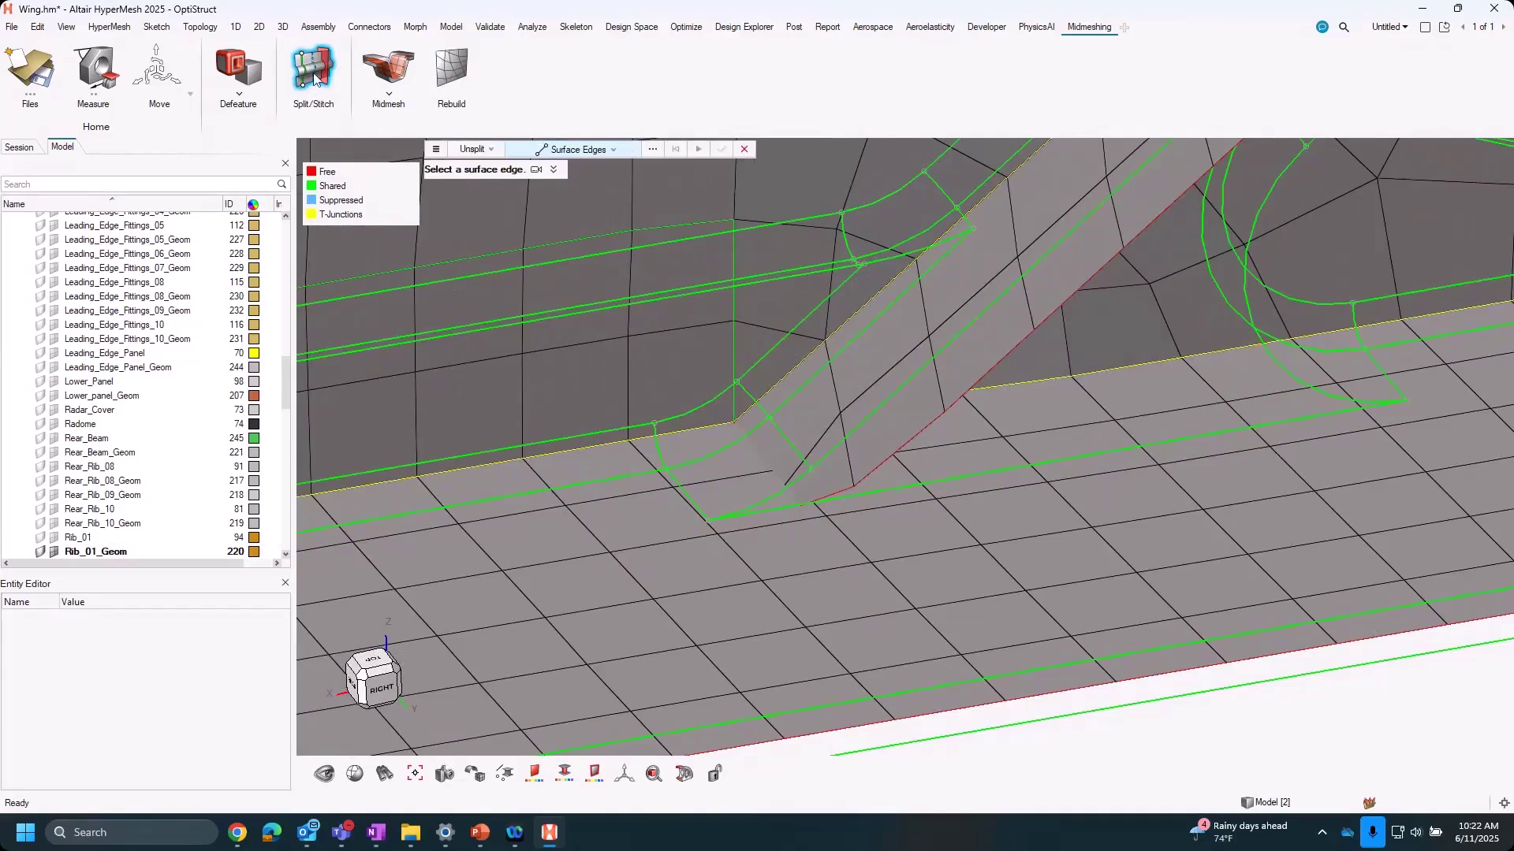
Exit Split/Stitch and delete the two distorted elements at the diagonal stiffener's lower end, where it meets the flange.
left_click(314, 79)
key("ctrl+a")
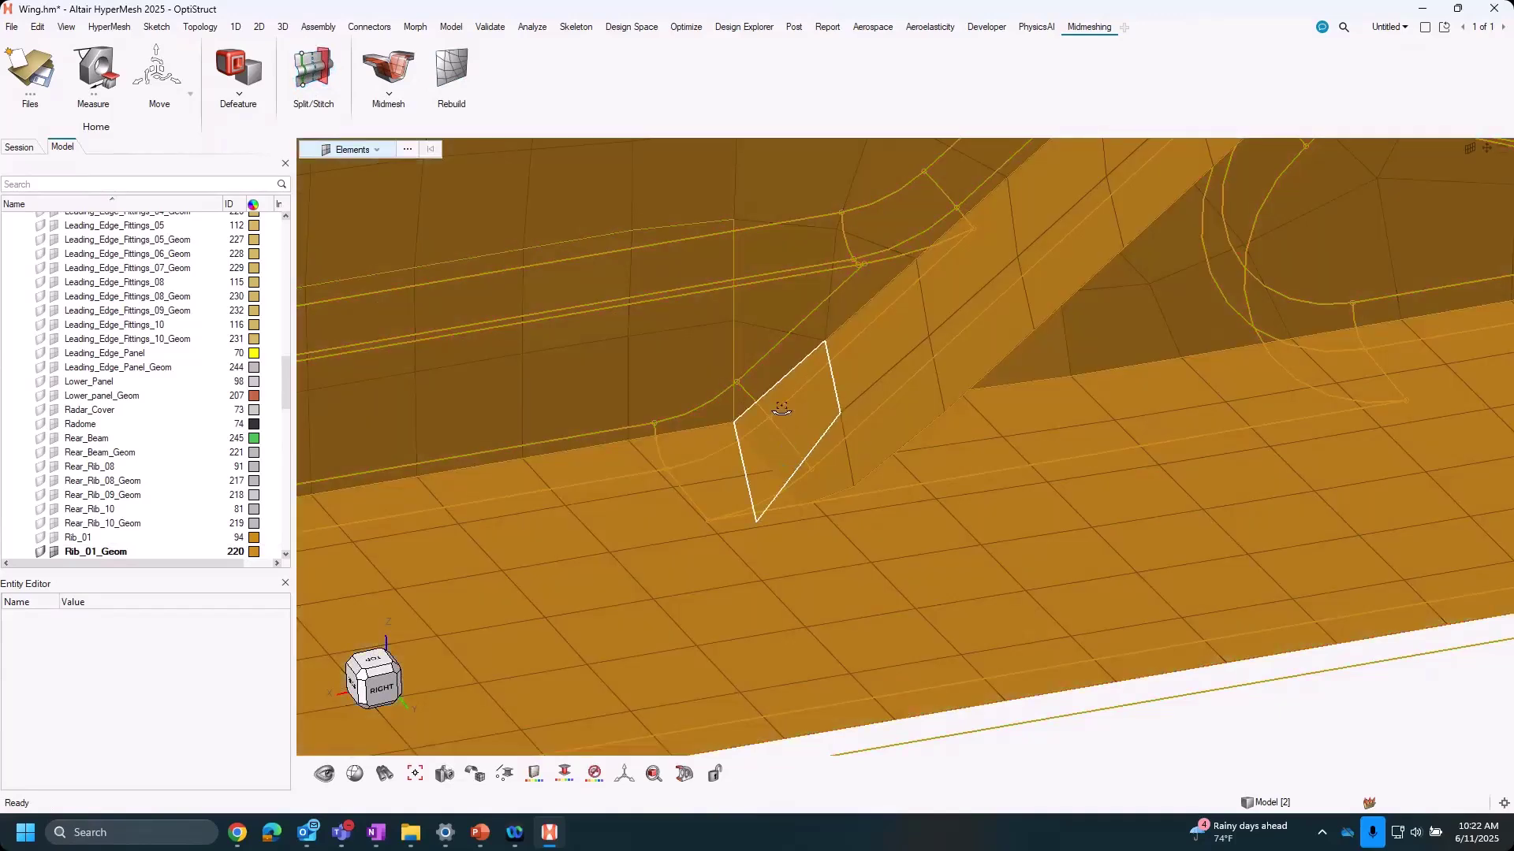
middle_click_drag(781, 409, 765, 442)
middle_click_drag(784, 495, 821, 413)
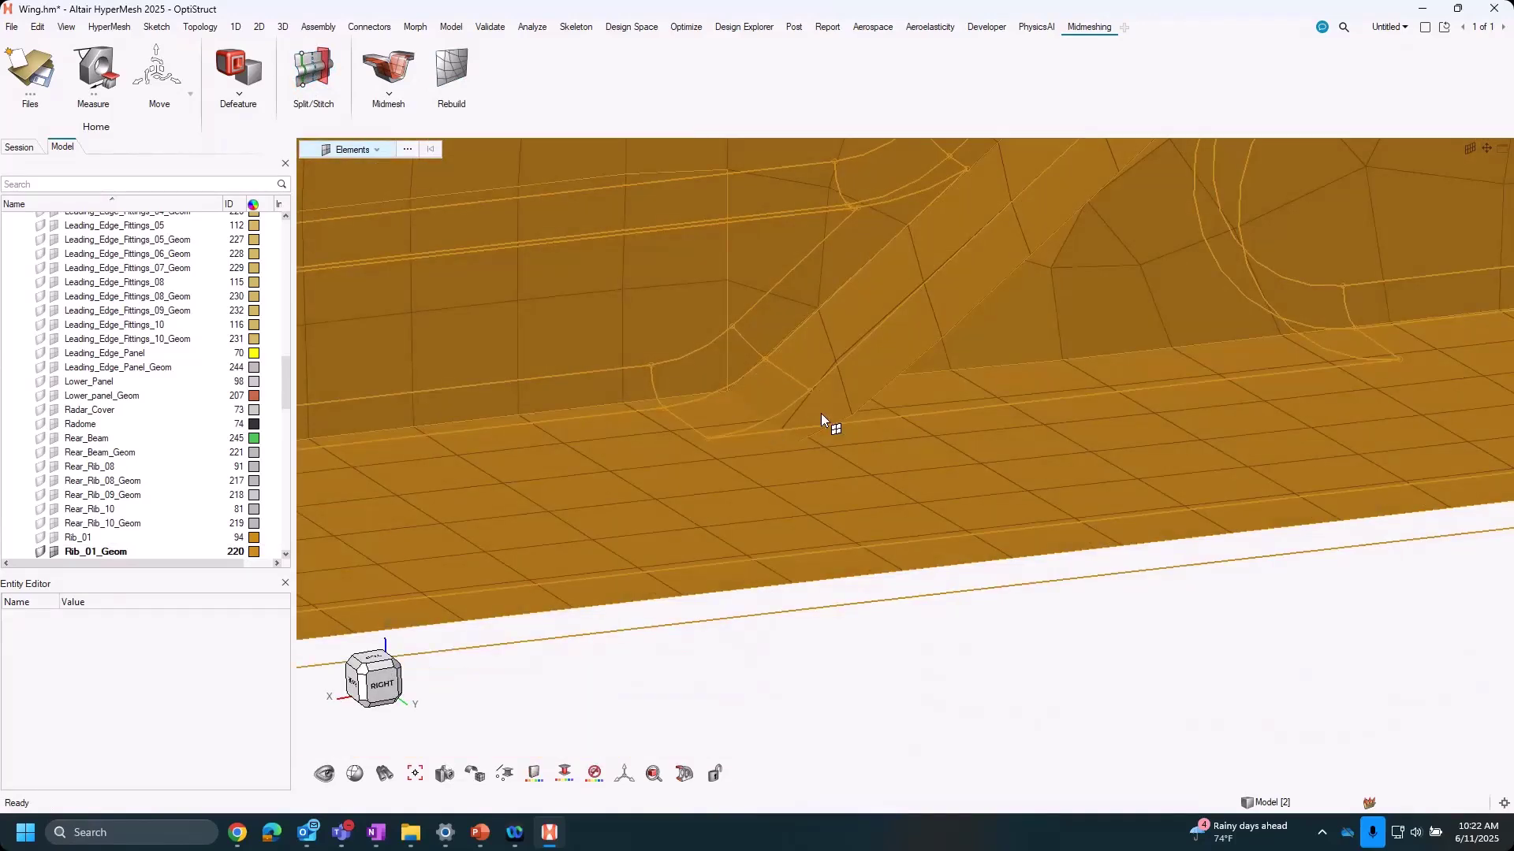
left_click(821, 413)
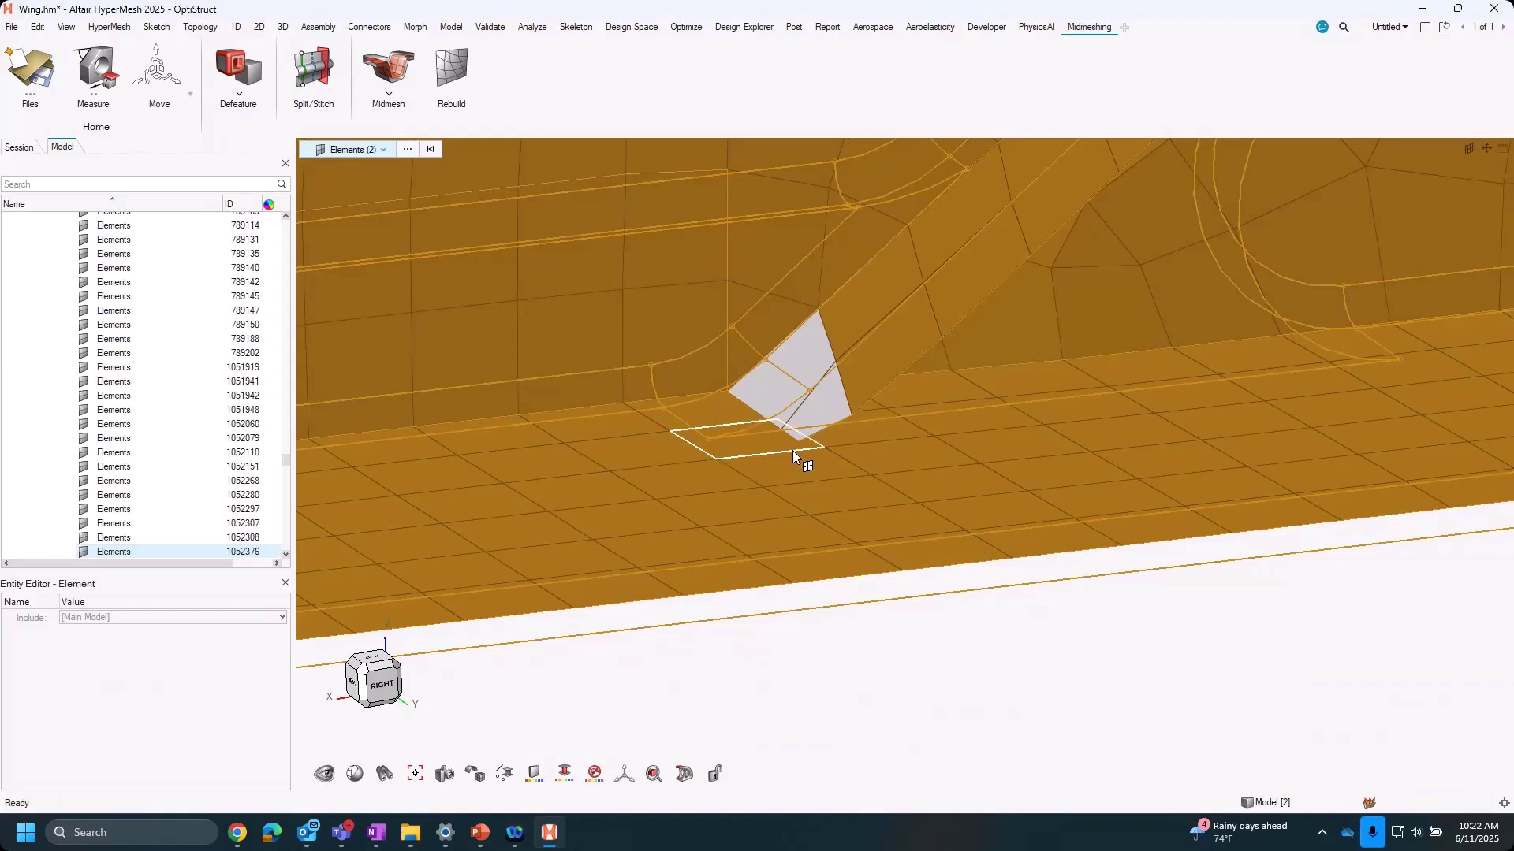
key("Delete")
middle_click_drag(794, 473, 908, 659)
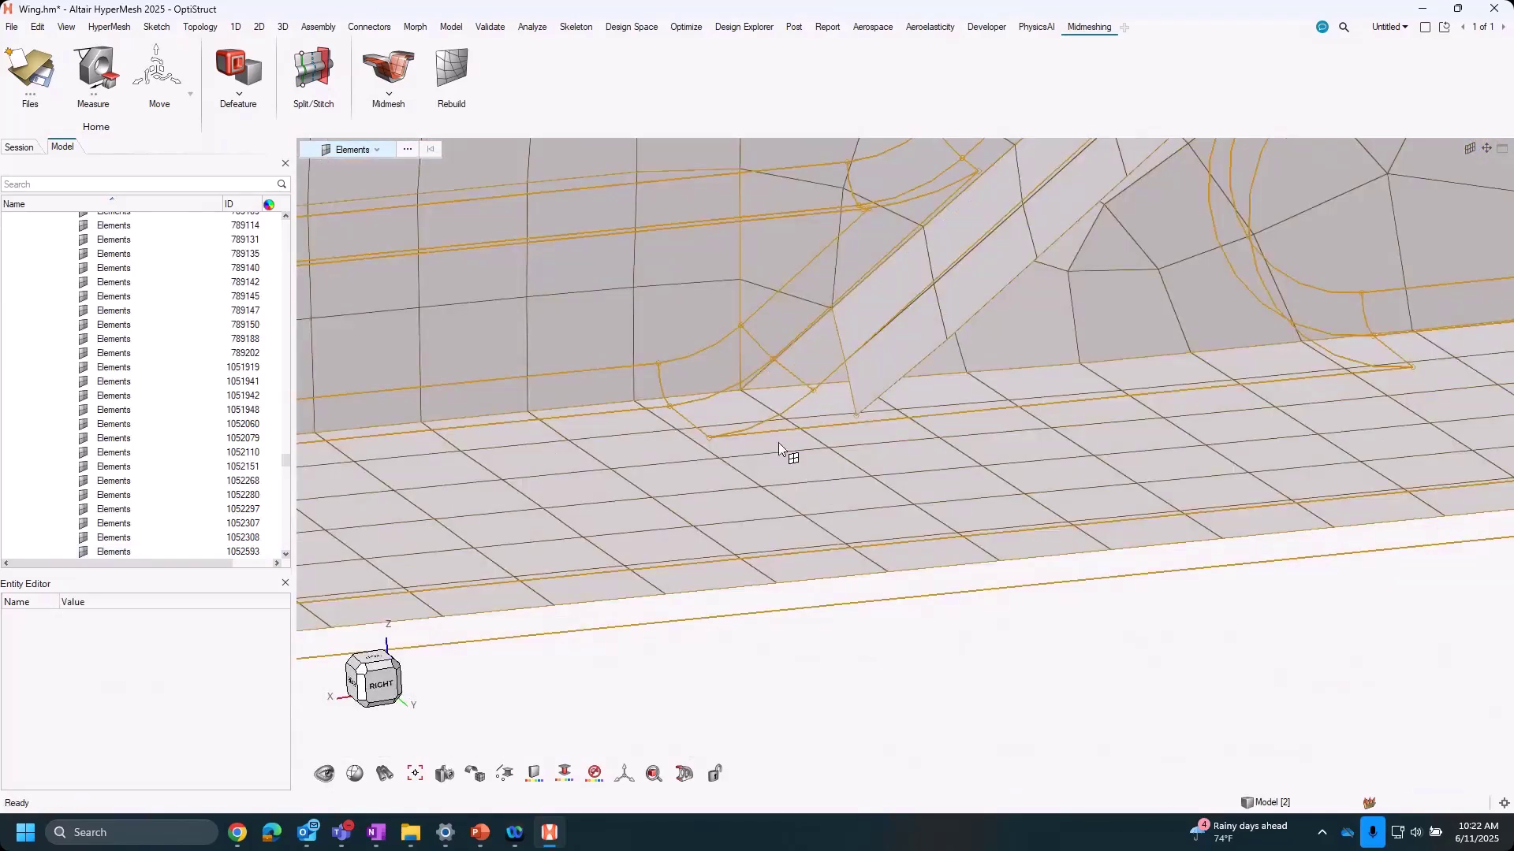
middle_click_drag(838, 466, 906, 512)
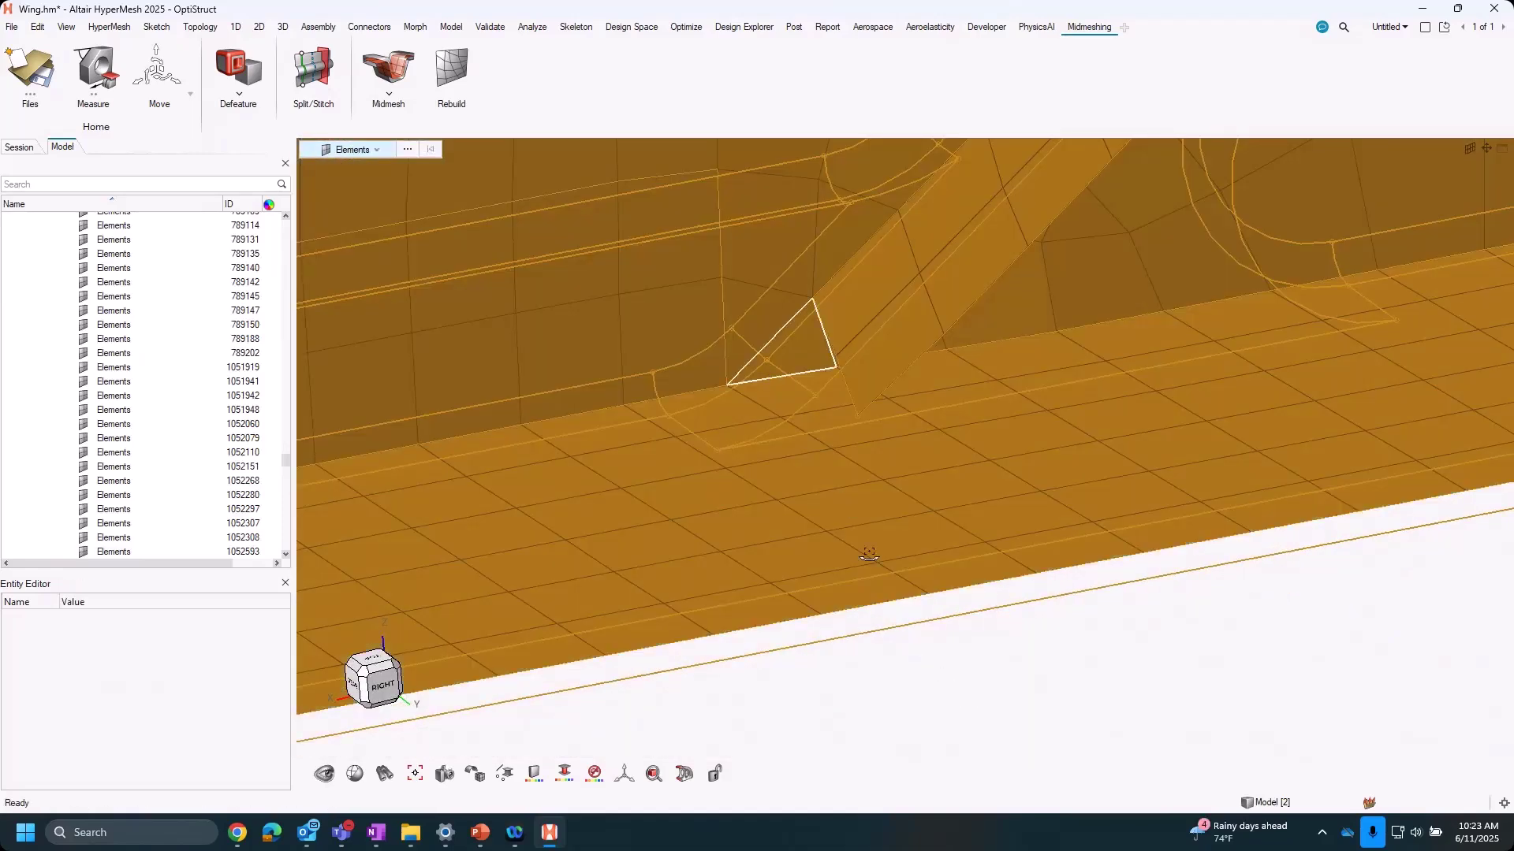
mouse_move(866, 552)
middle_mouse_down()
mouse_move(919, 562)
mouse_move(863, 552)
mouse_move(858, 528)
middle_mouse_up()
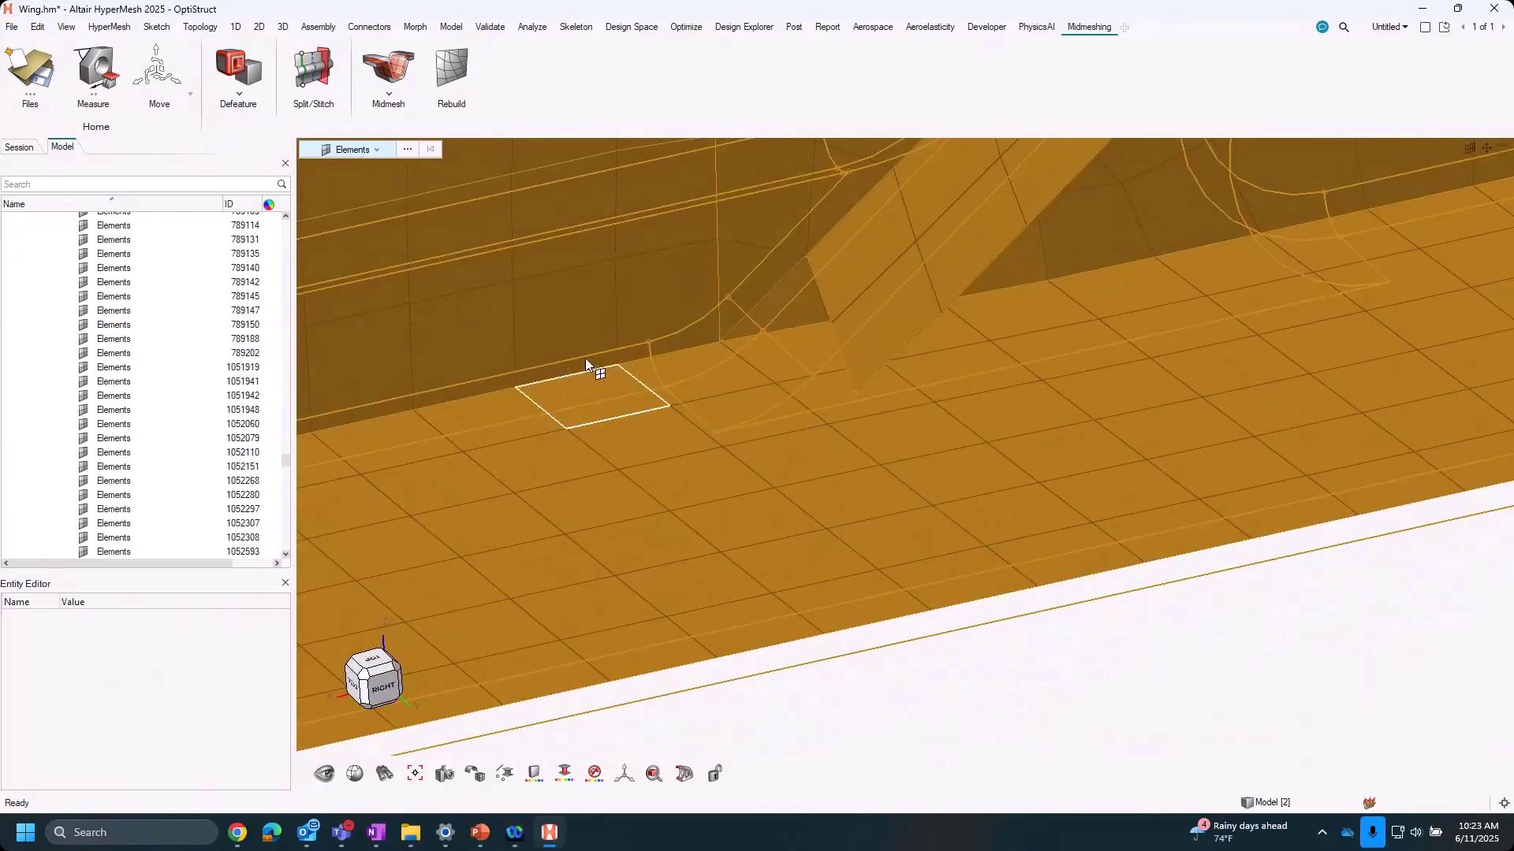
Create a midedge from the stiffener strip's lower corner node to the nearest flange node with the midmesh Create Midedge tool.
left_click(388, 69)
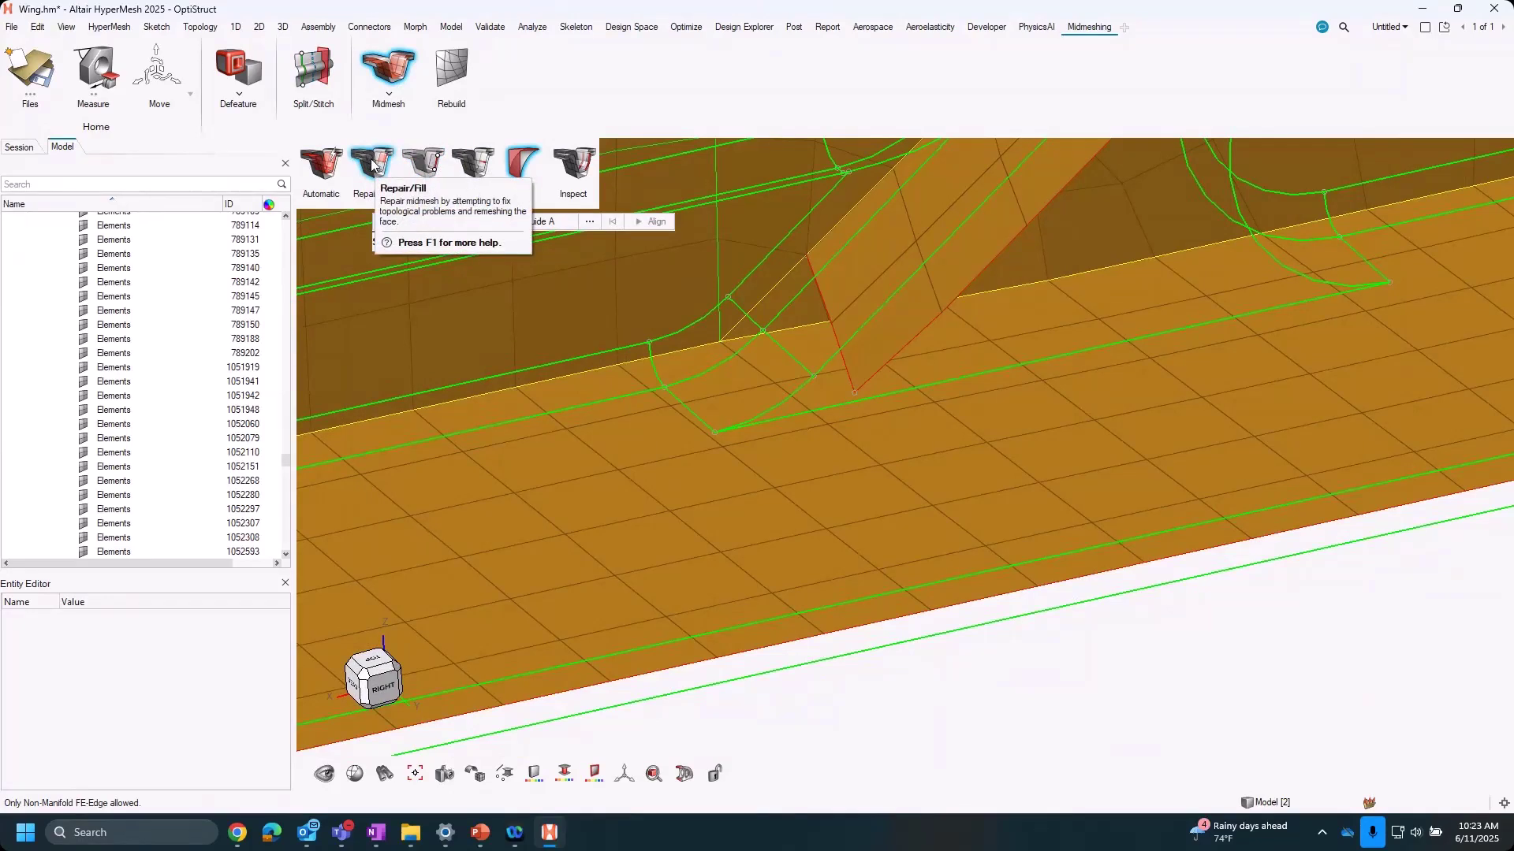
scroll(721, 277, "up", 2)
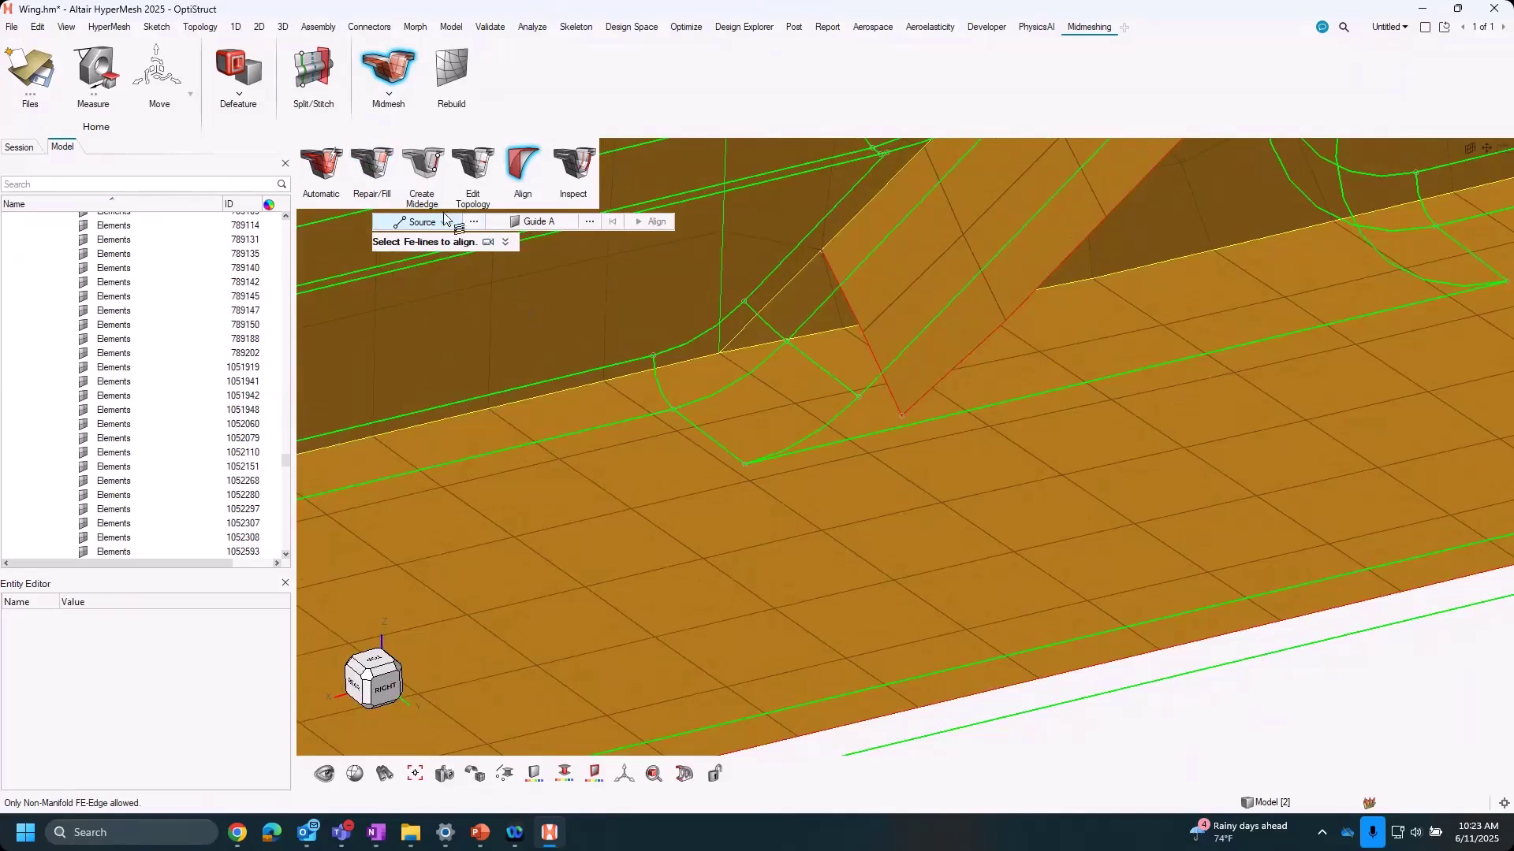
left_click(430, 164)
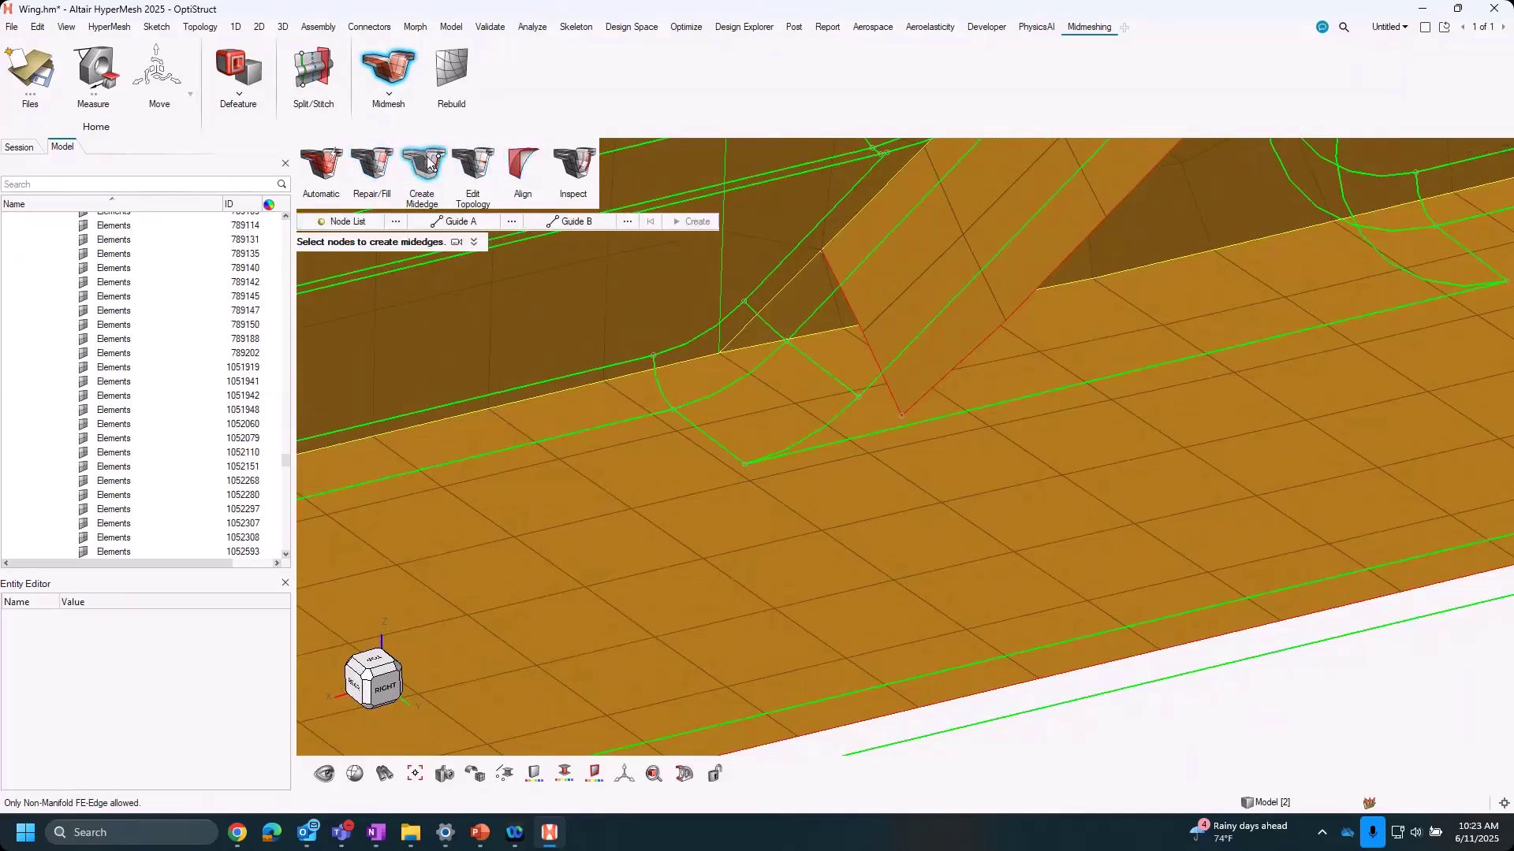
left_click(903, 417)
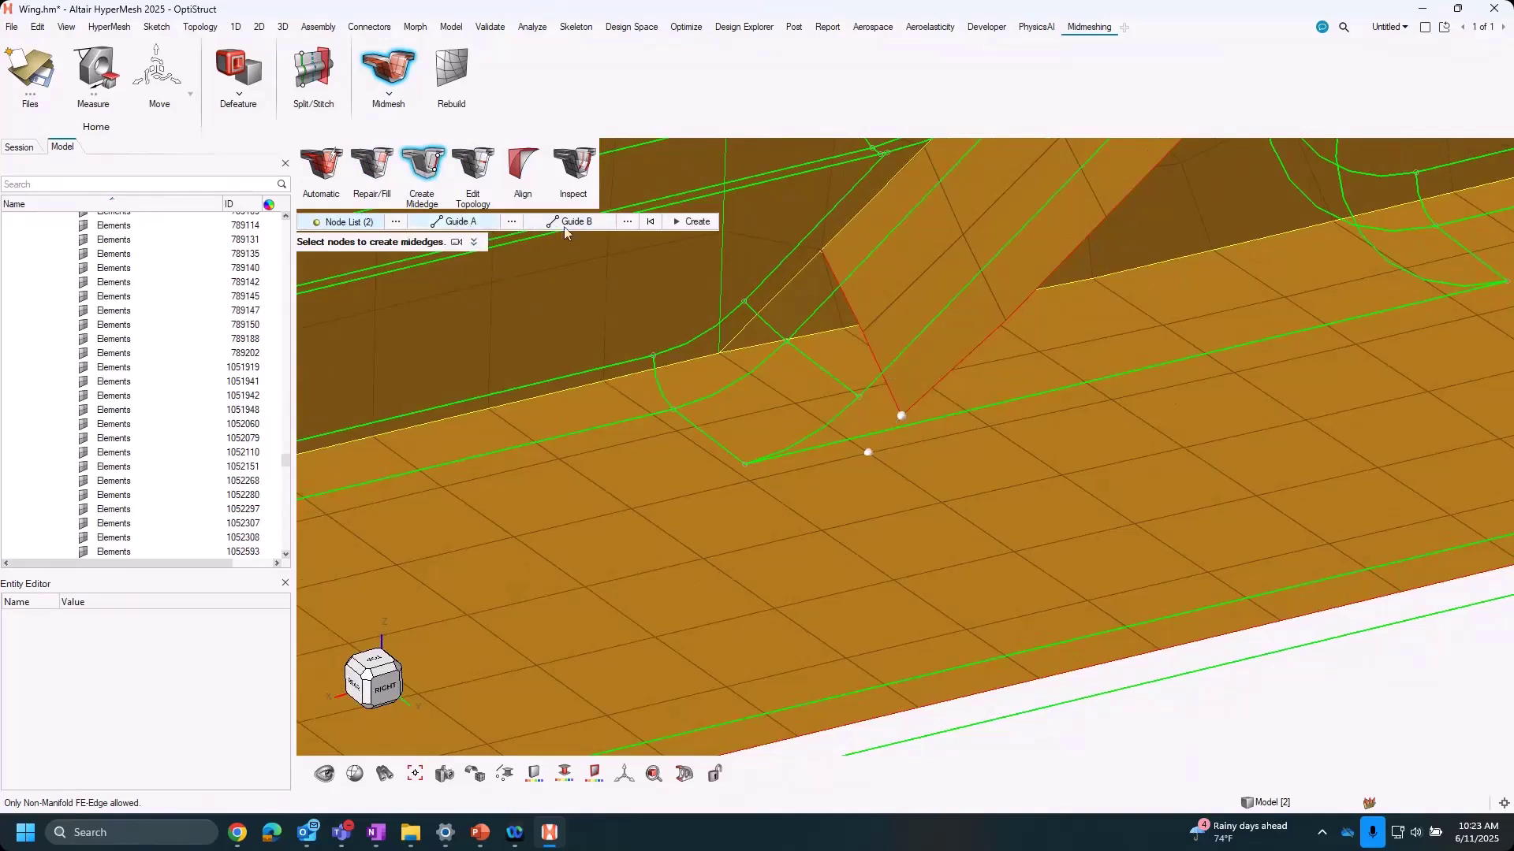
middle_click_drag(872, 550, 866, 552)
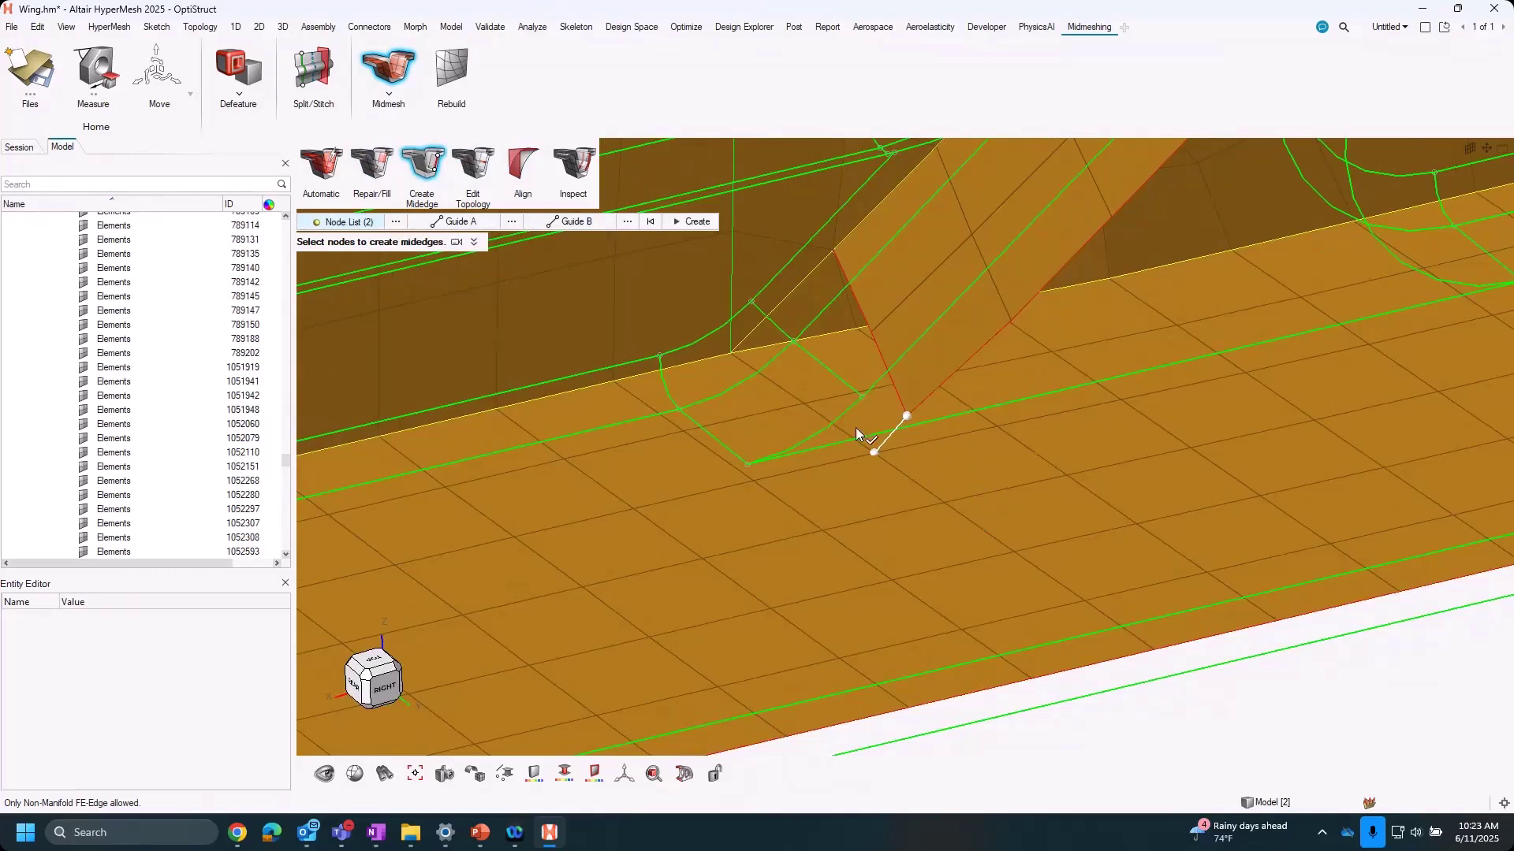
middle_click_drag(890, 564, 887, 546)
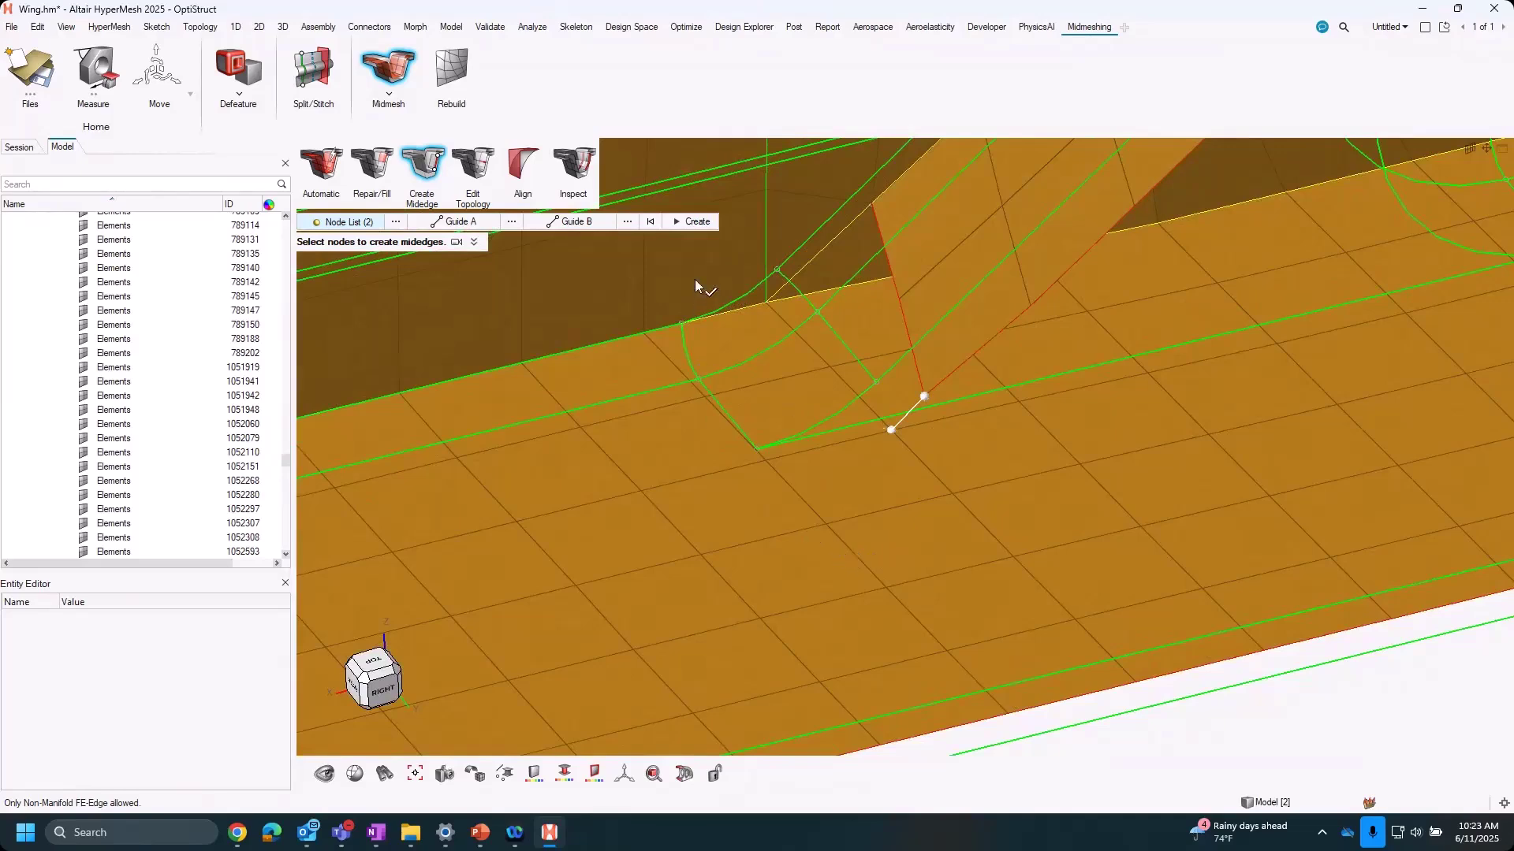
middle_click(889, 481)
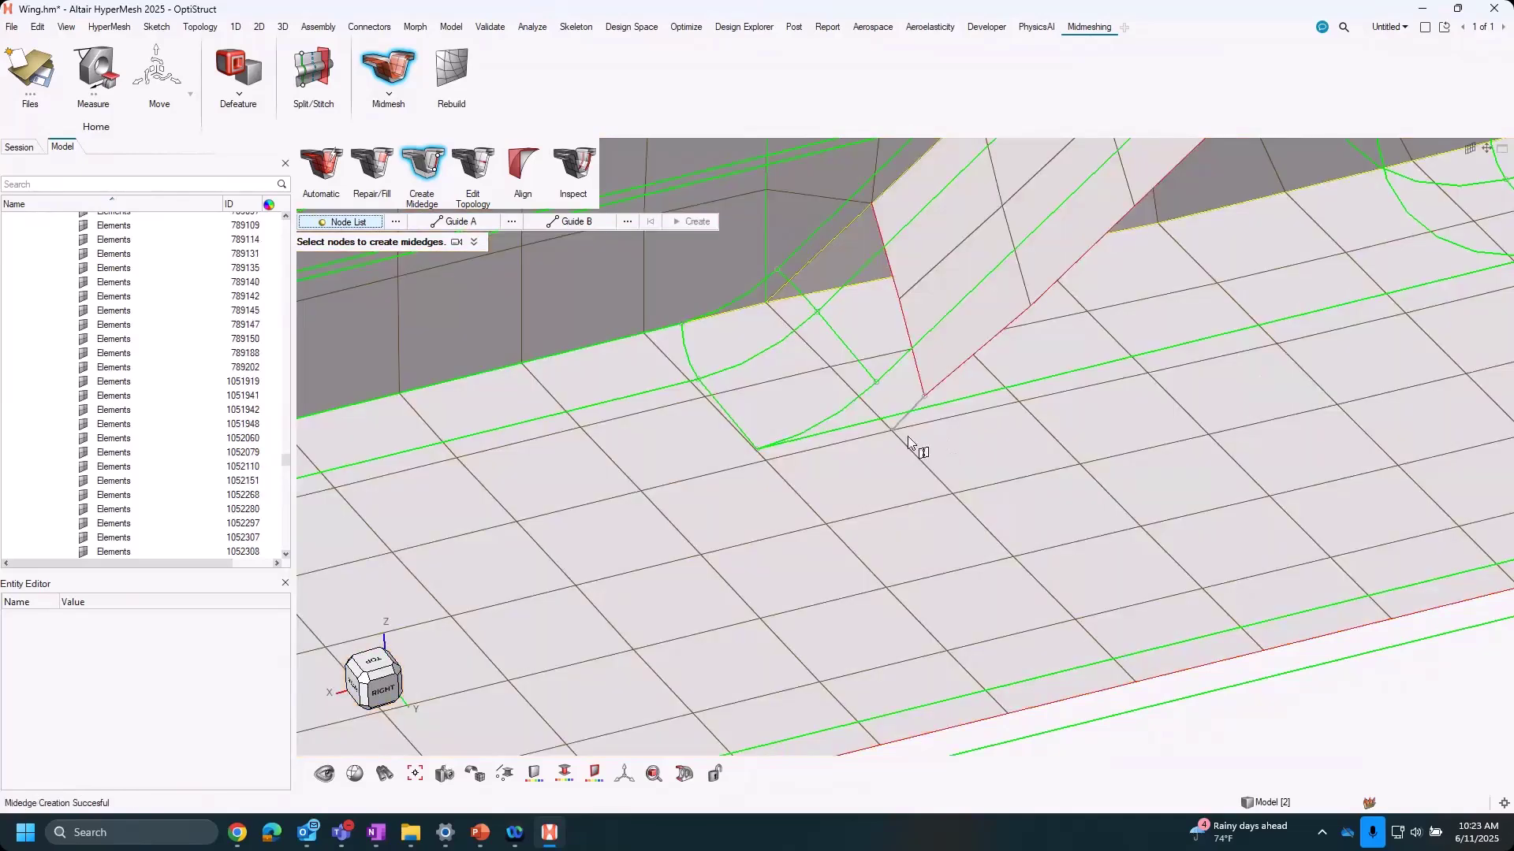
Leave the midmesh tools after opening Edit Topology, and redisplay all elements in their component colour.
middle_click_drag(825, 472, 914, 408)
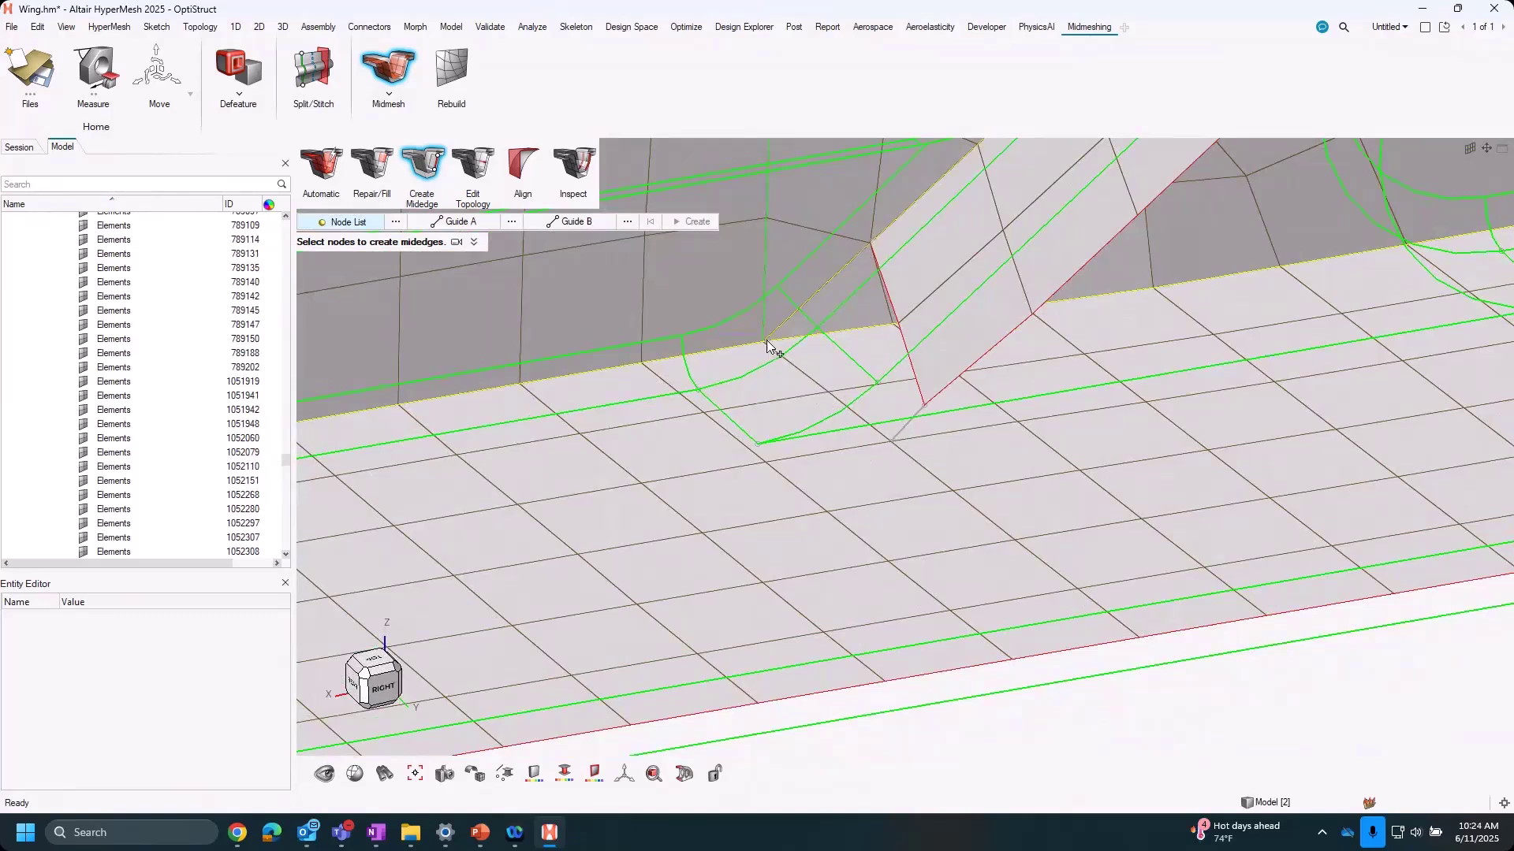
left_click(474, 165)
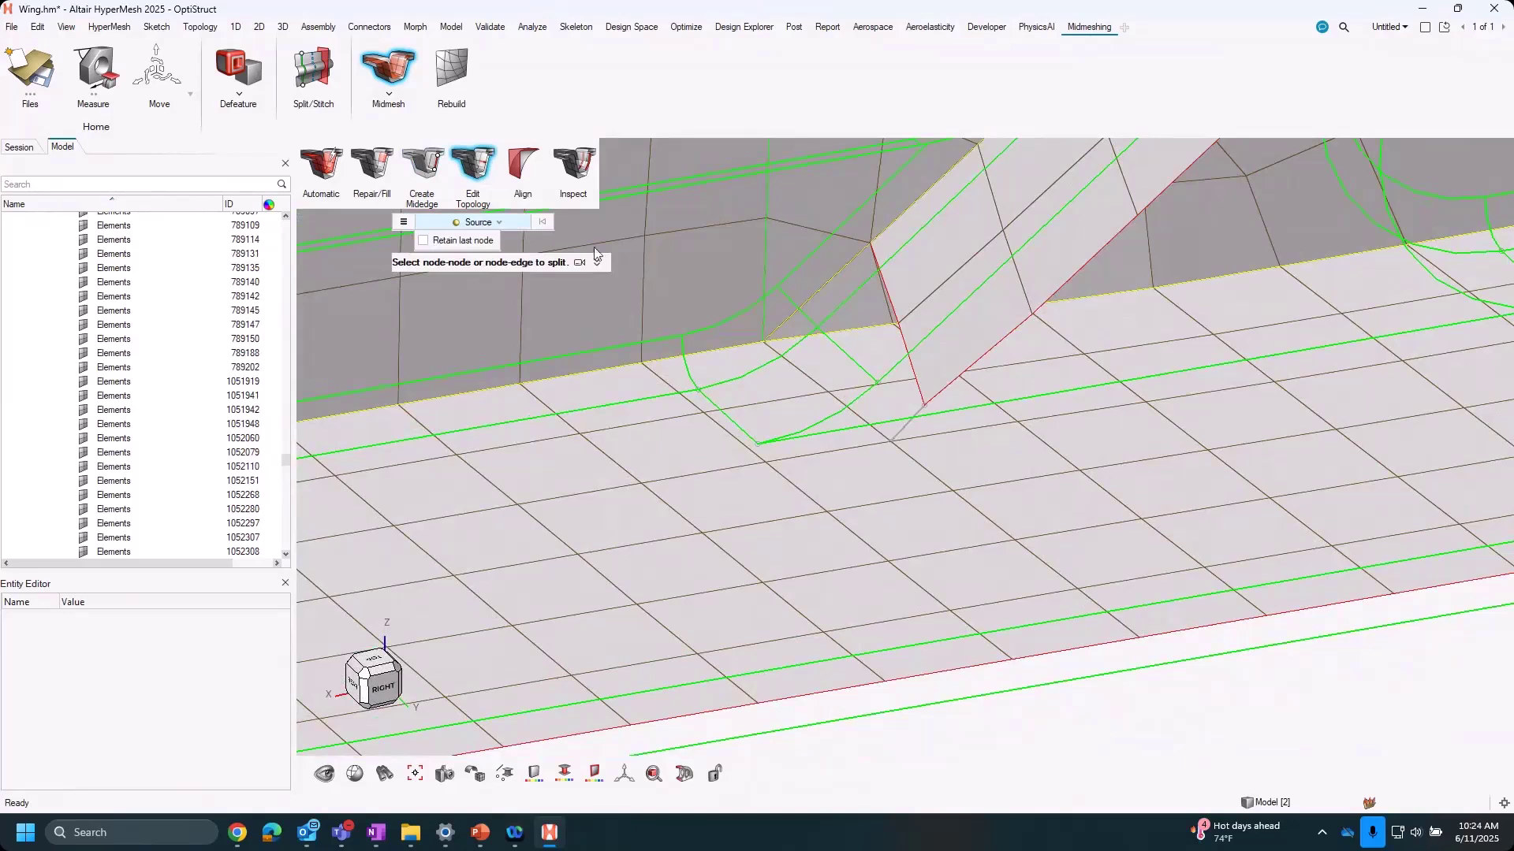
left_click(896, 443)
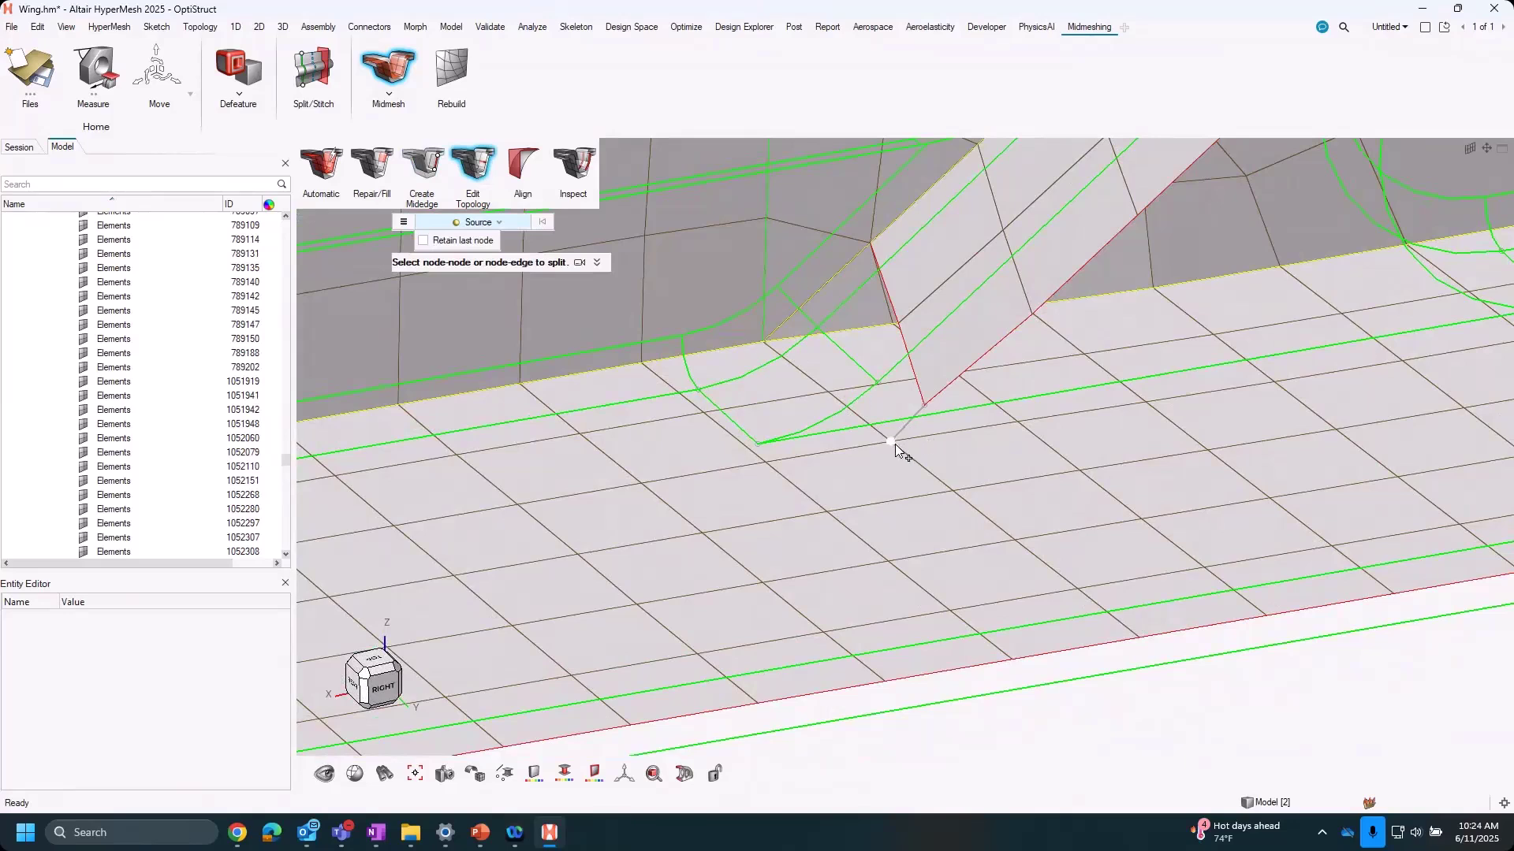
left_click(400, 85)
right_click_drag(1079, 584, 1050, 491)
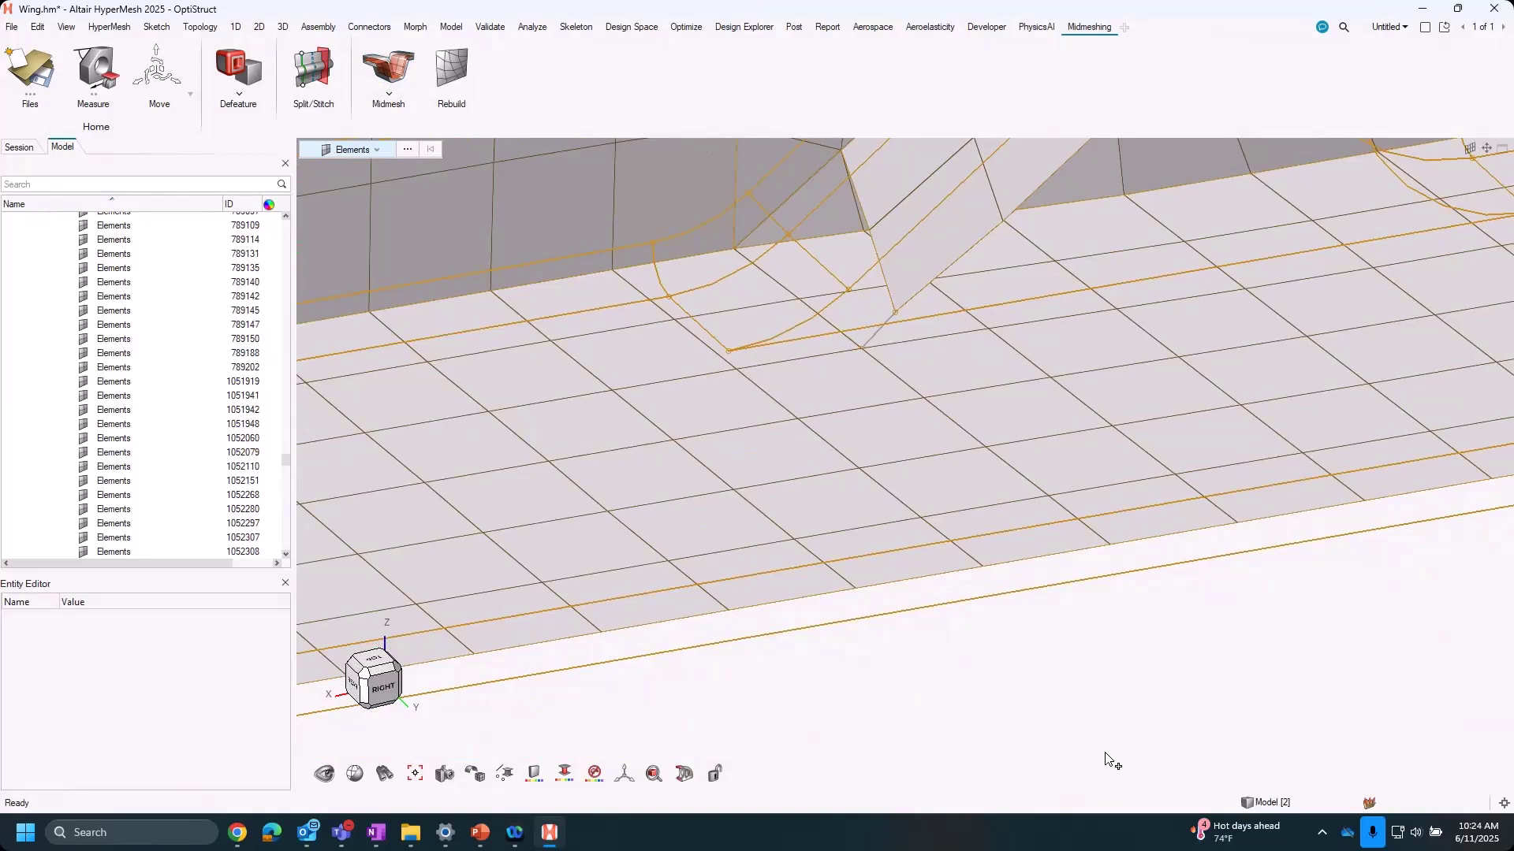
key("ctrl+a")
left_click(1056, 734)
right_click_drag(744, 317, 844, 537)
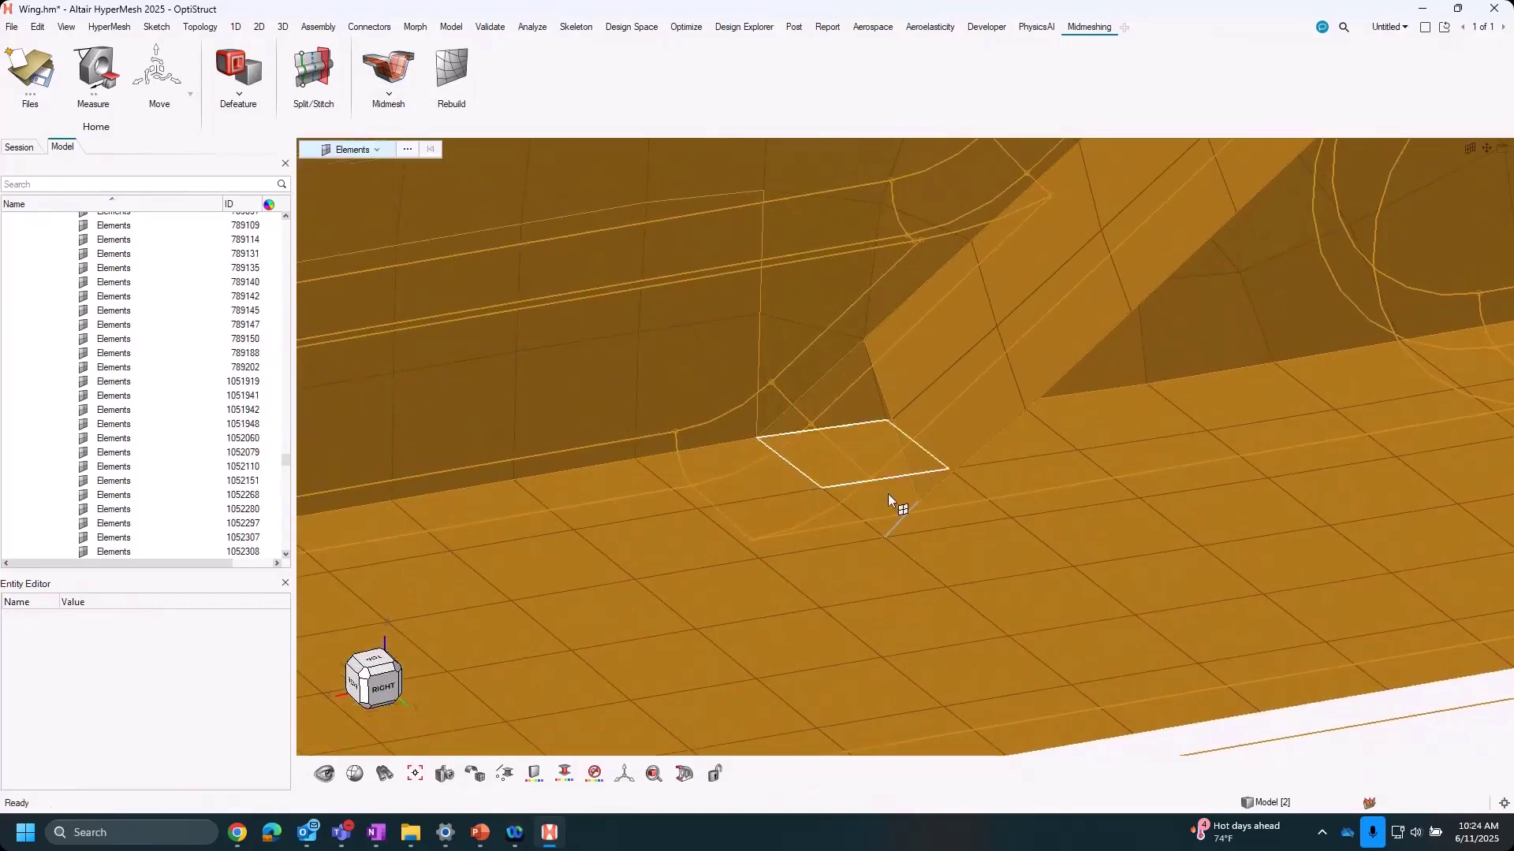
Split the flange elements with Edit Topology from the web-flange node at the stiffener's foot to the flange end of the midedge.
left_click(388, 71)
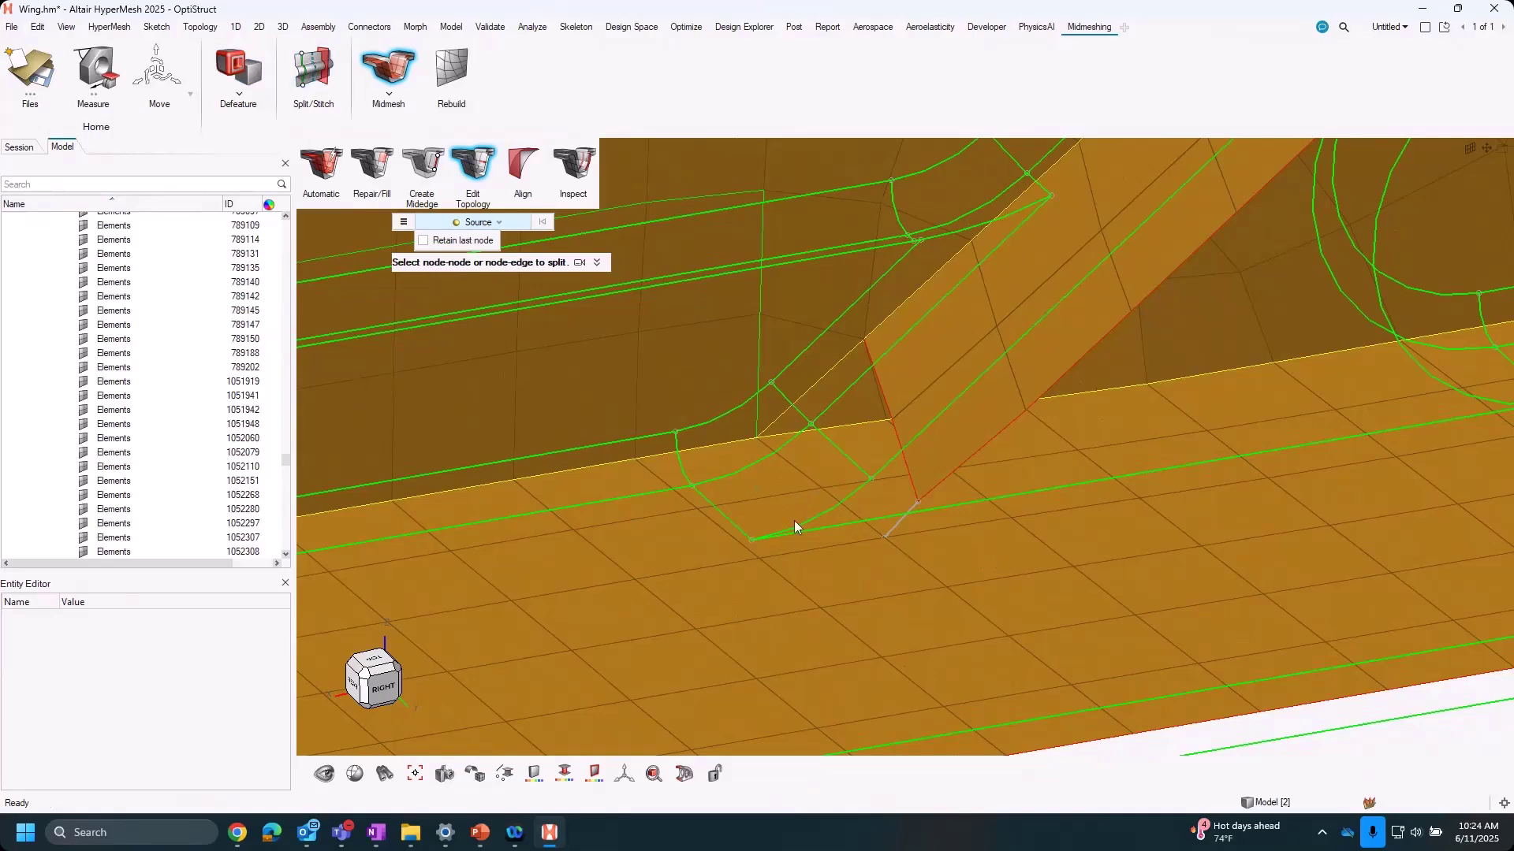
scroll(788, 536, "down", 3)
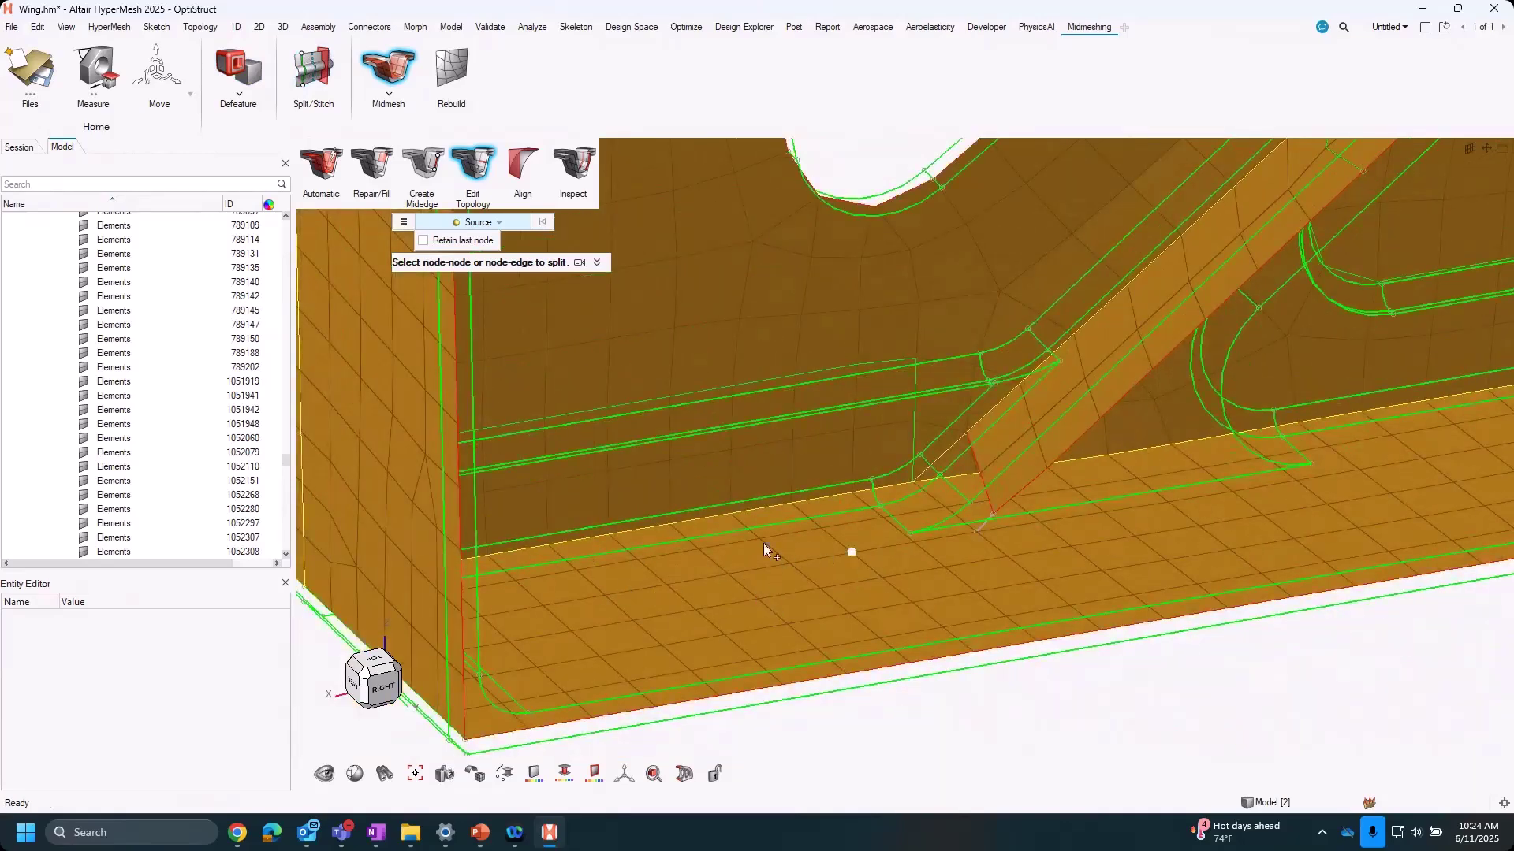
scroll(849, 552, "up", 3)
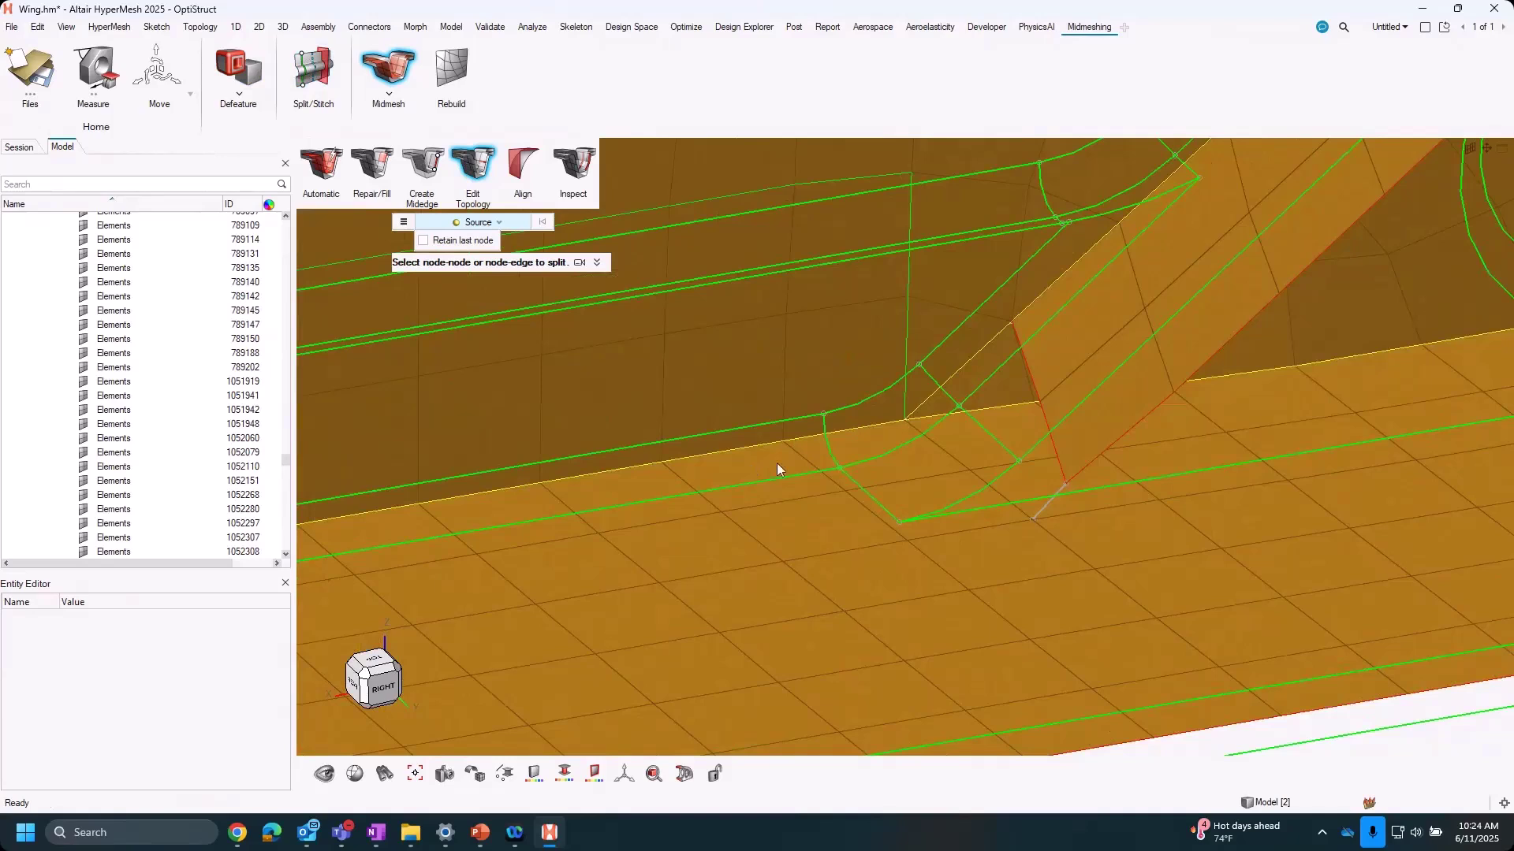
scroll(894, 511, "up", 3)
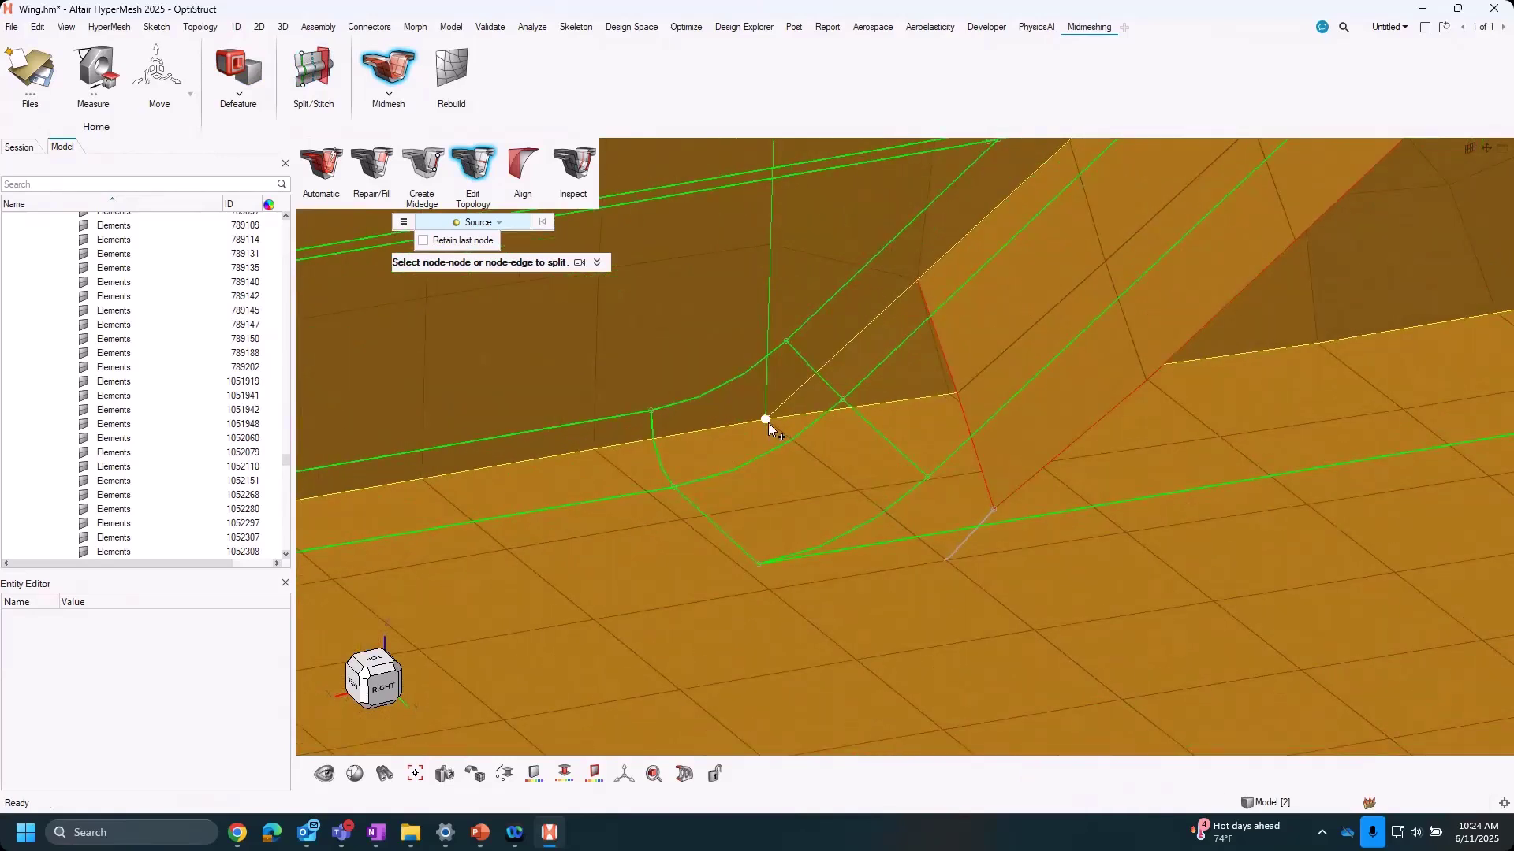
left_click(768, 422)
left_click(946, 560)
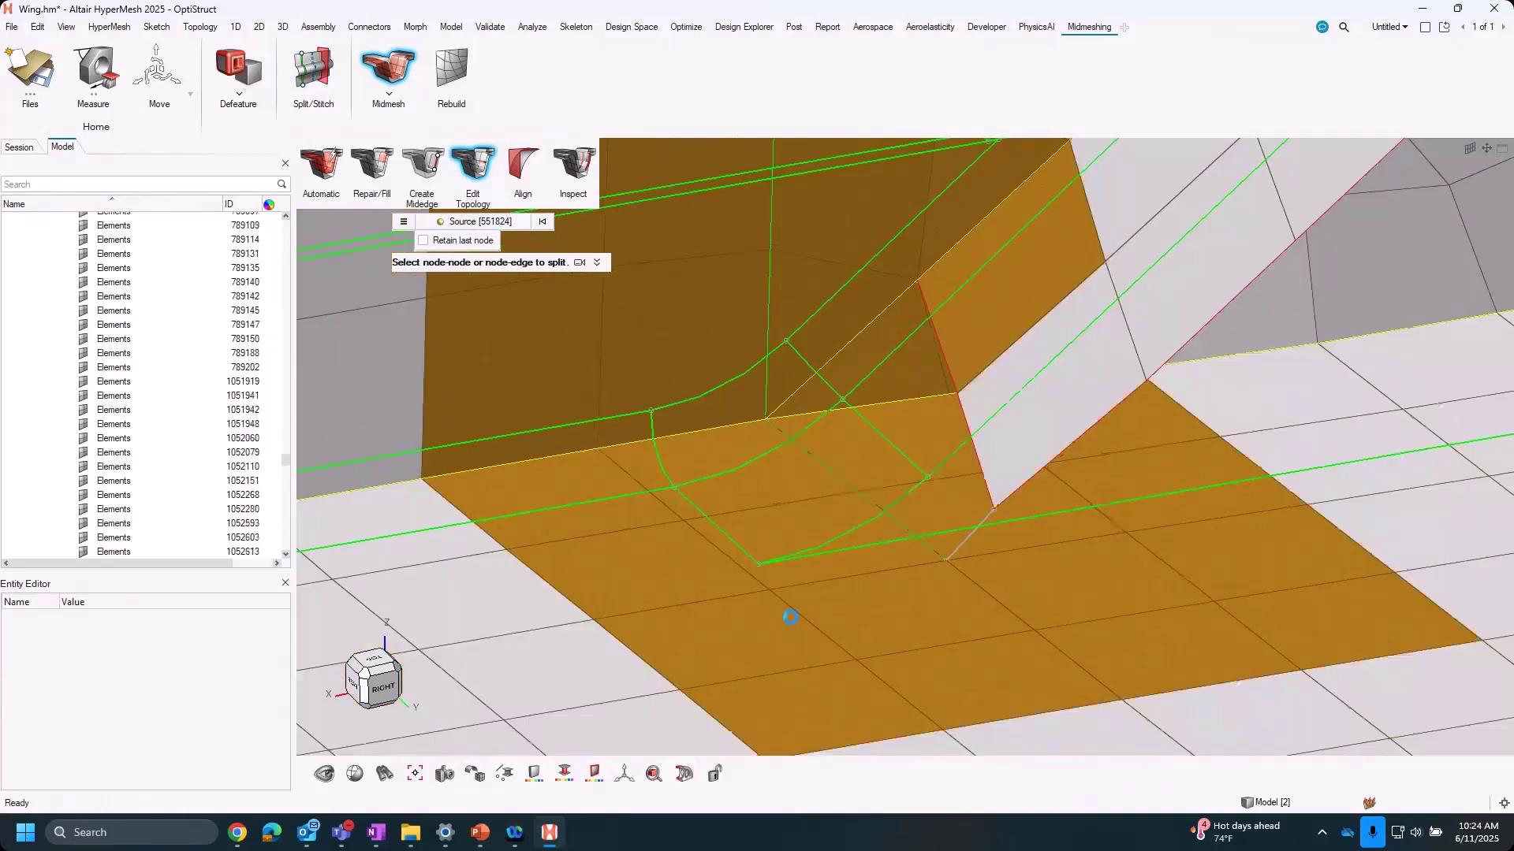
Exit Edit Topology, redisplay all elements around the split in their component colour, and reopen the midmesh tools.
scroll(976, 520, "down", 3)
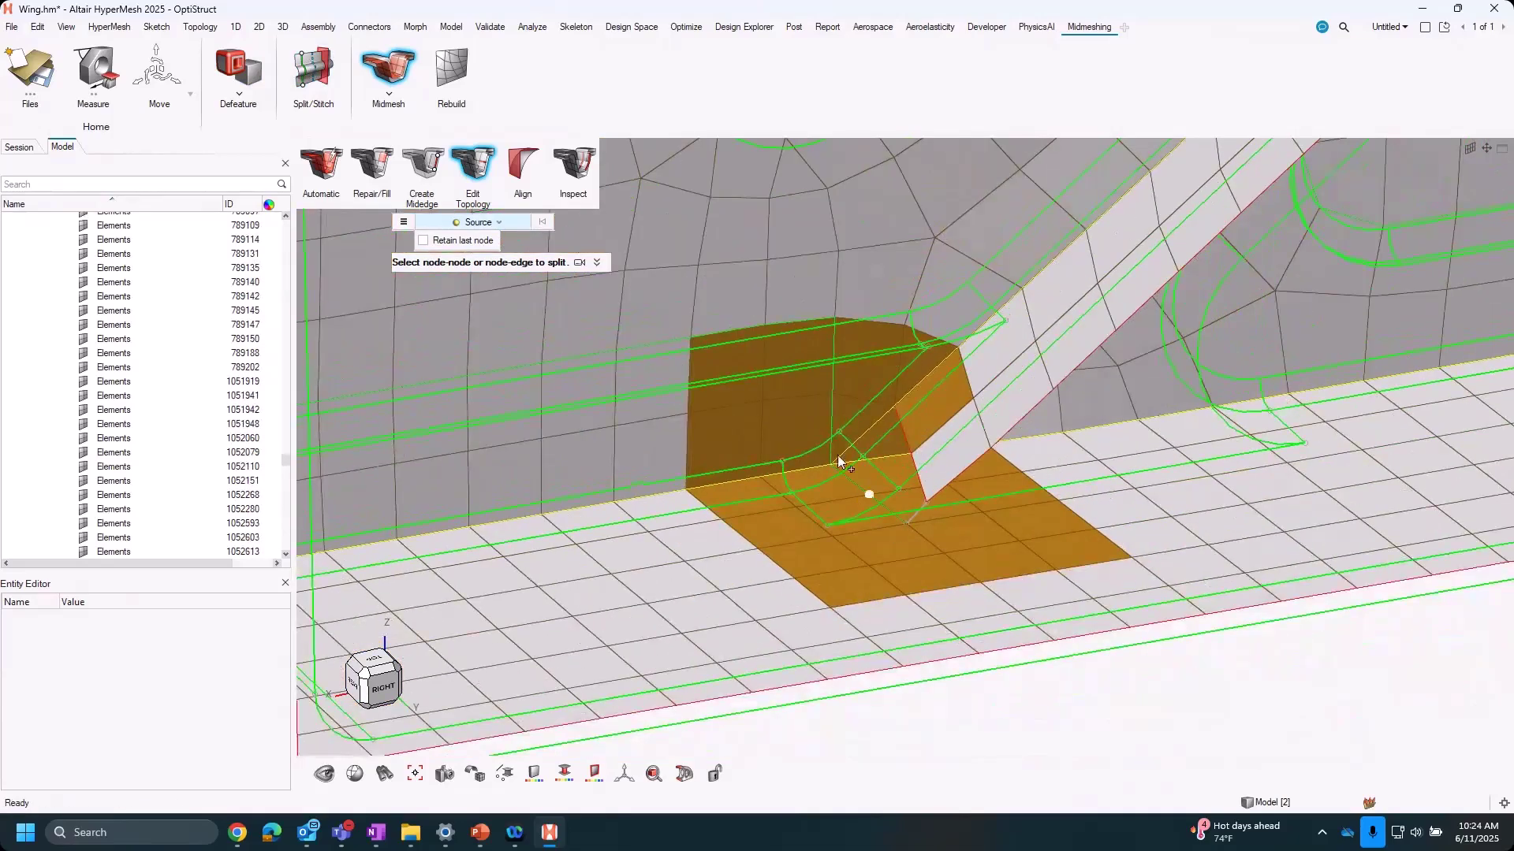
scroll(916, 517, "up", 4)
key("Escape")
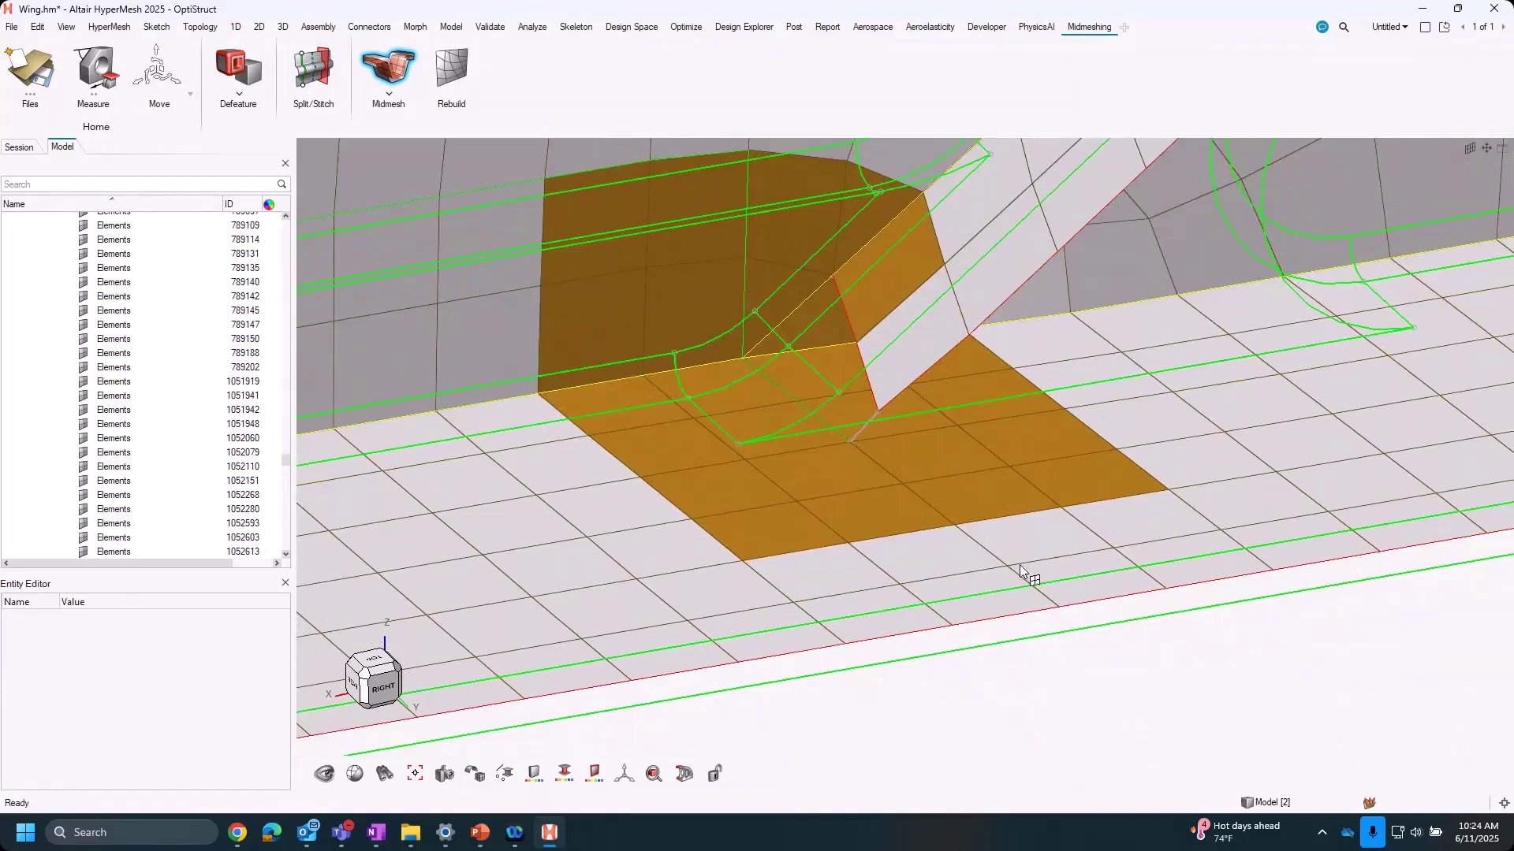
scroll(1064, 679, "up", 1)
key("ctrl+a")
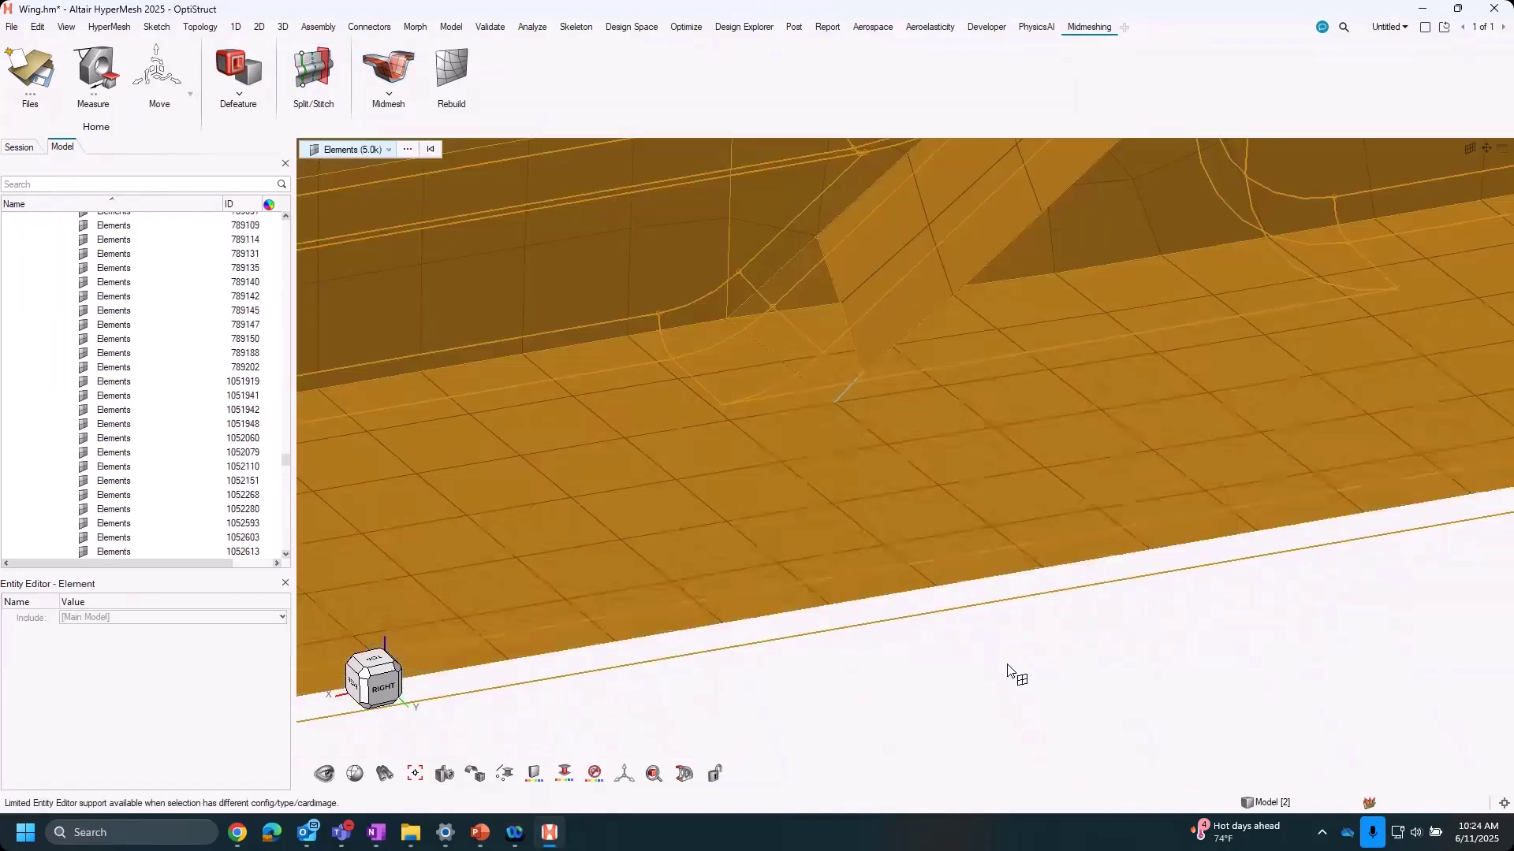
left_click(373, 72)
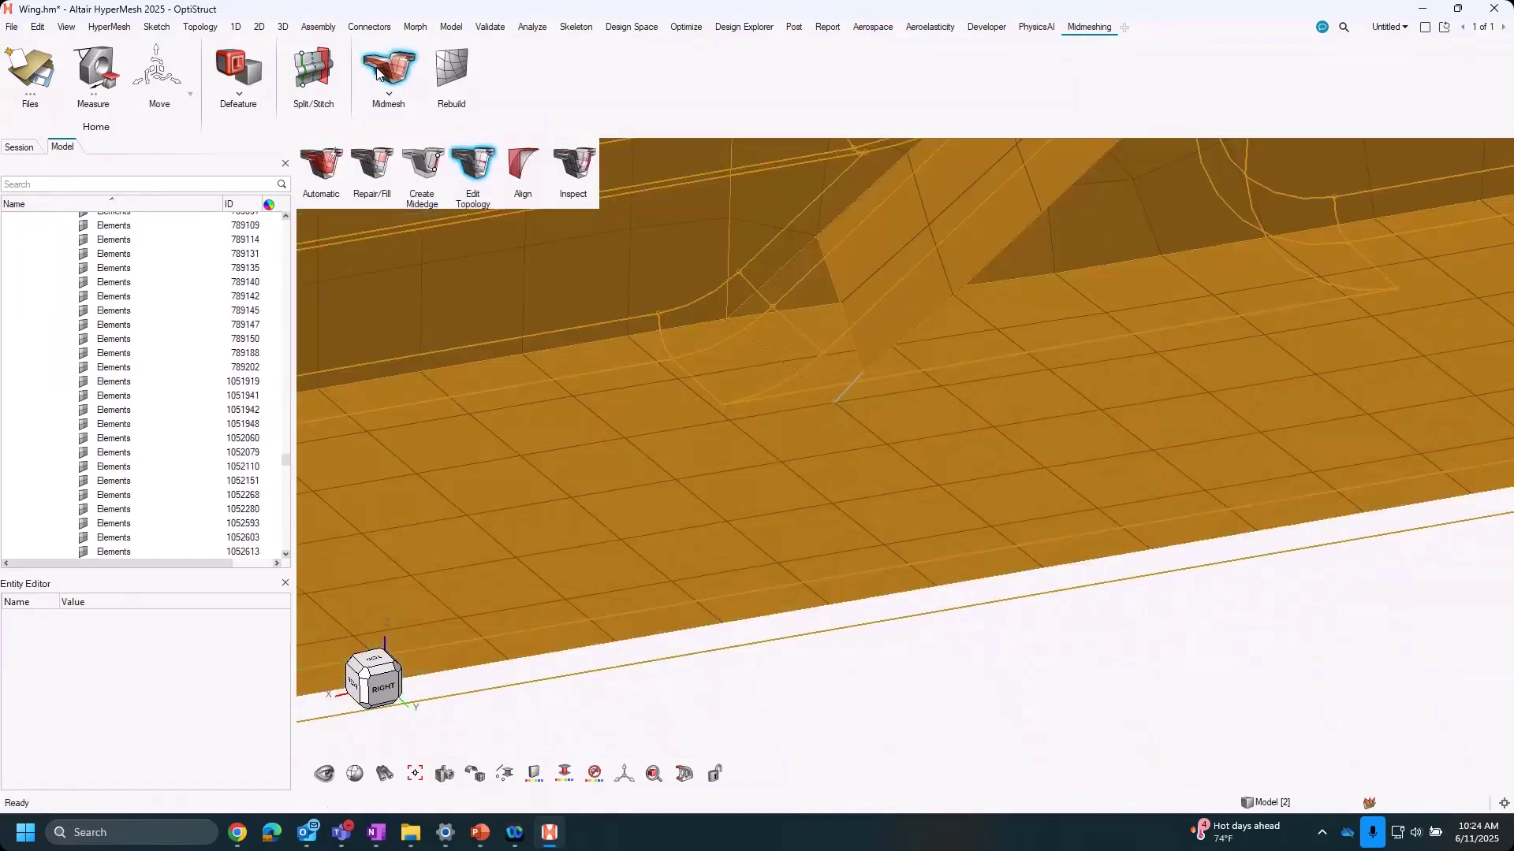
Fill the open midmesh face at the stiffener's foot, from the strip's slanted end edge to the flange, with the Repair/Fill tool.
left_click(370, 165)
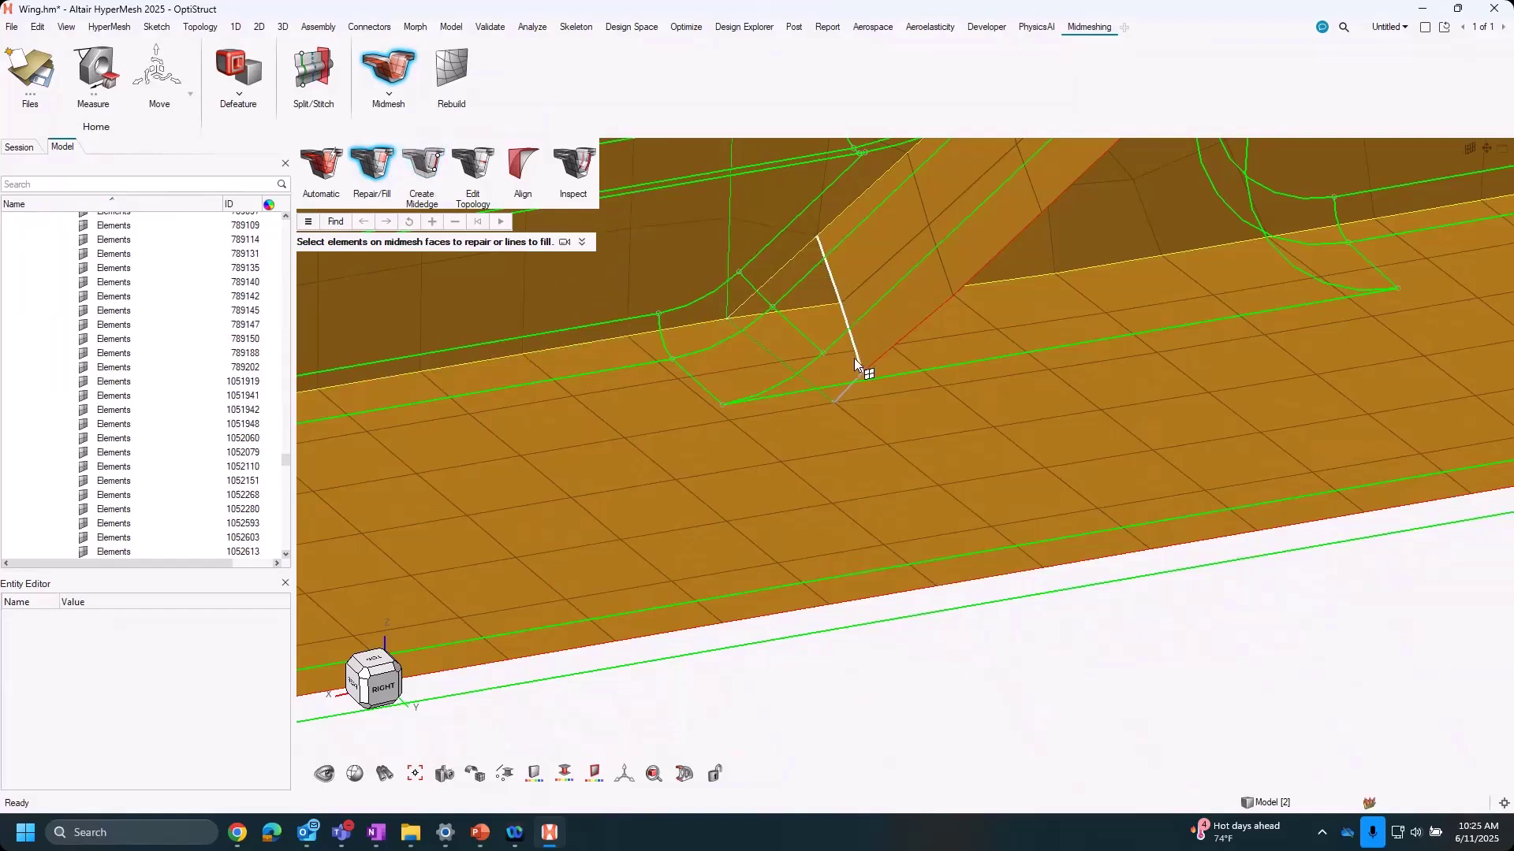
left_click(839, 295)
scroll(845, 434, "up", 3)
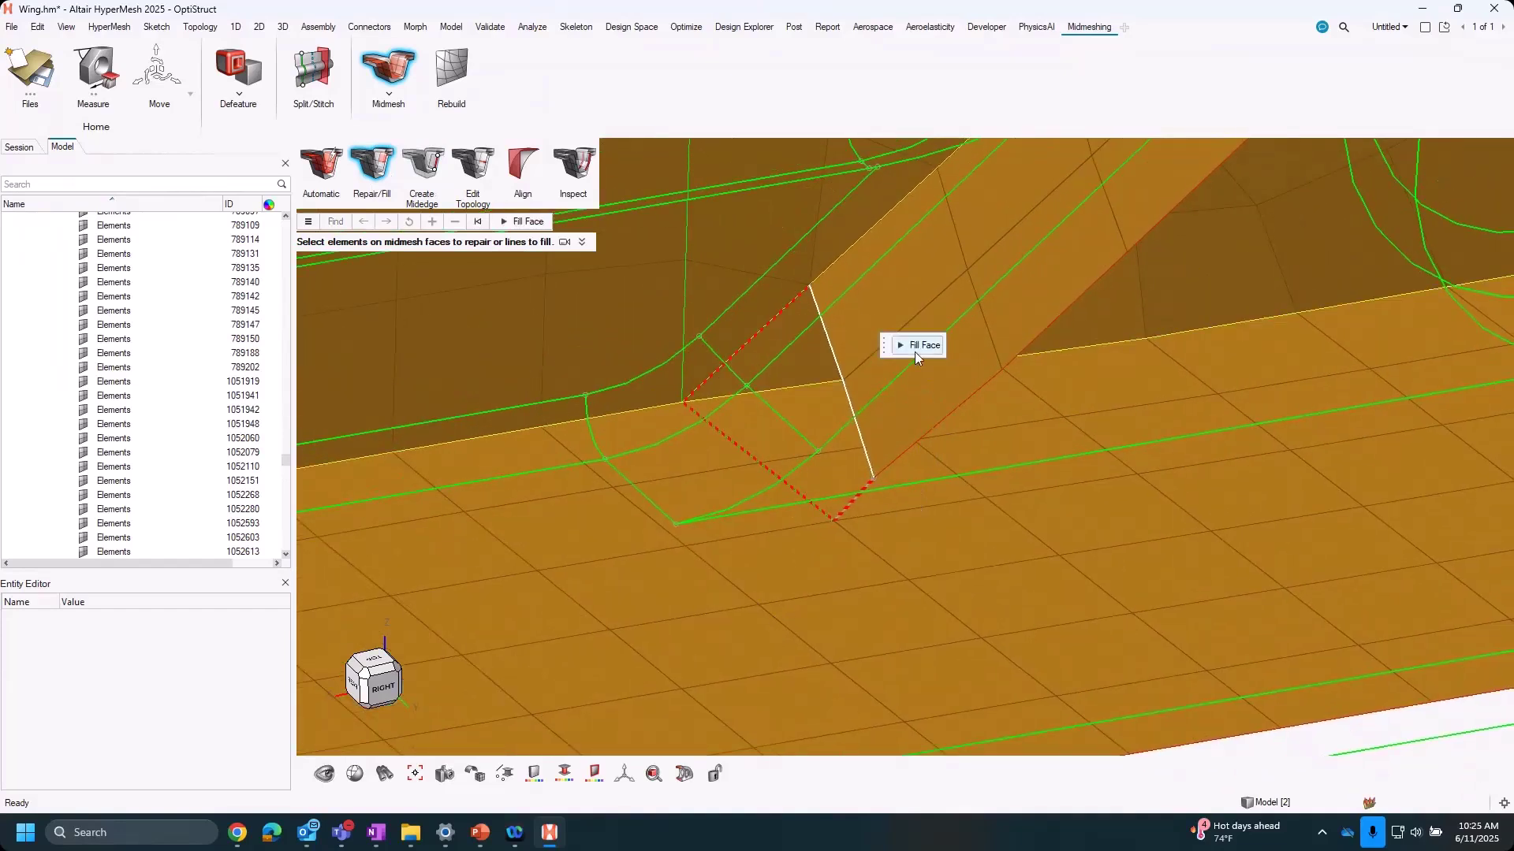
middle_click(964, 623)
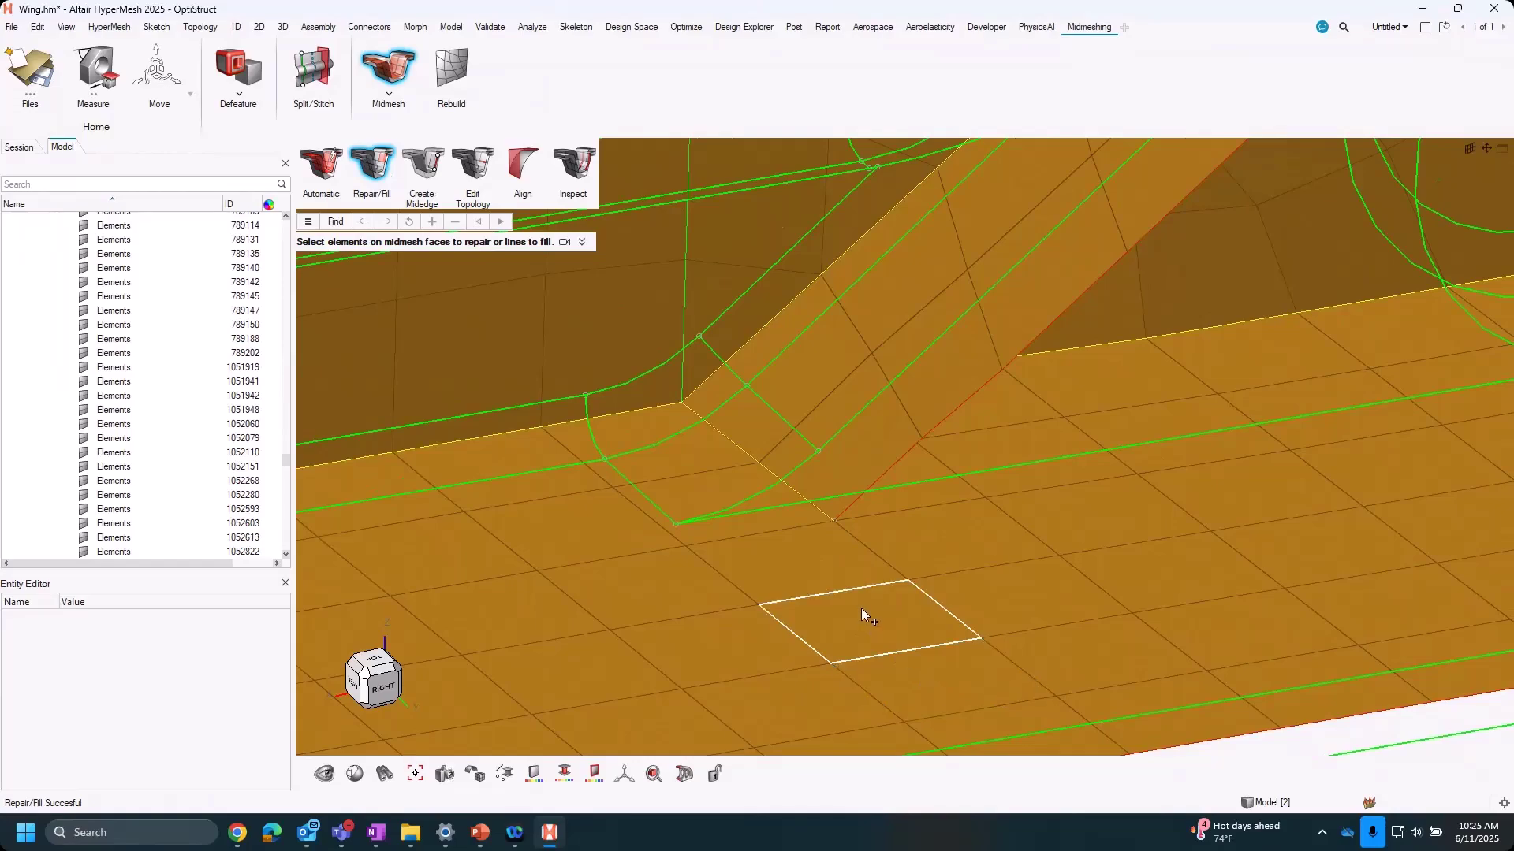
Try to inspect the rib with the midmesh Inspect tool, using all displayed elements as the midmesh selection.
scroll(859, 607, "down", 6)
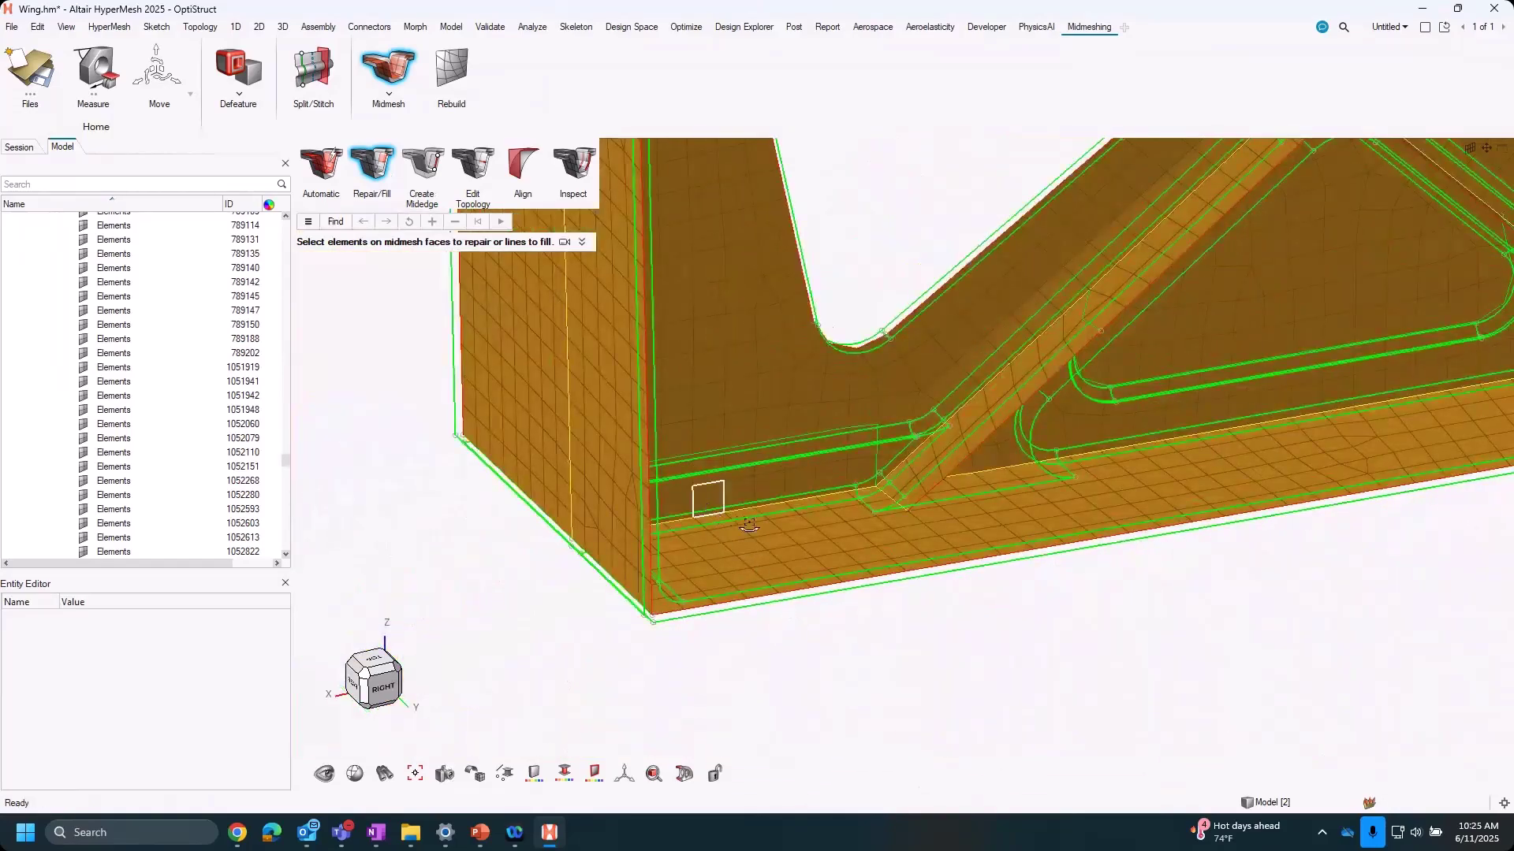
middle_click_drag(702, 500, 586, 532)
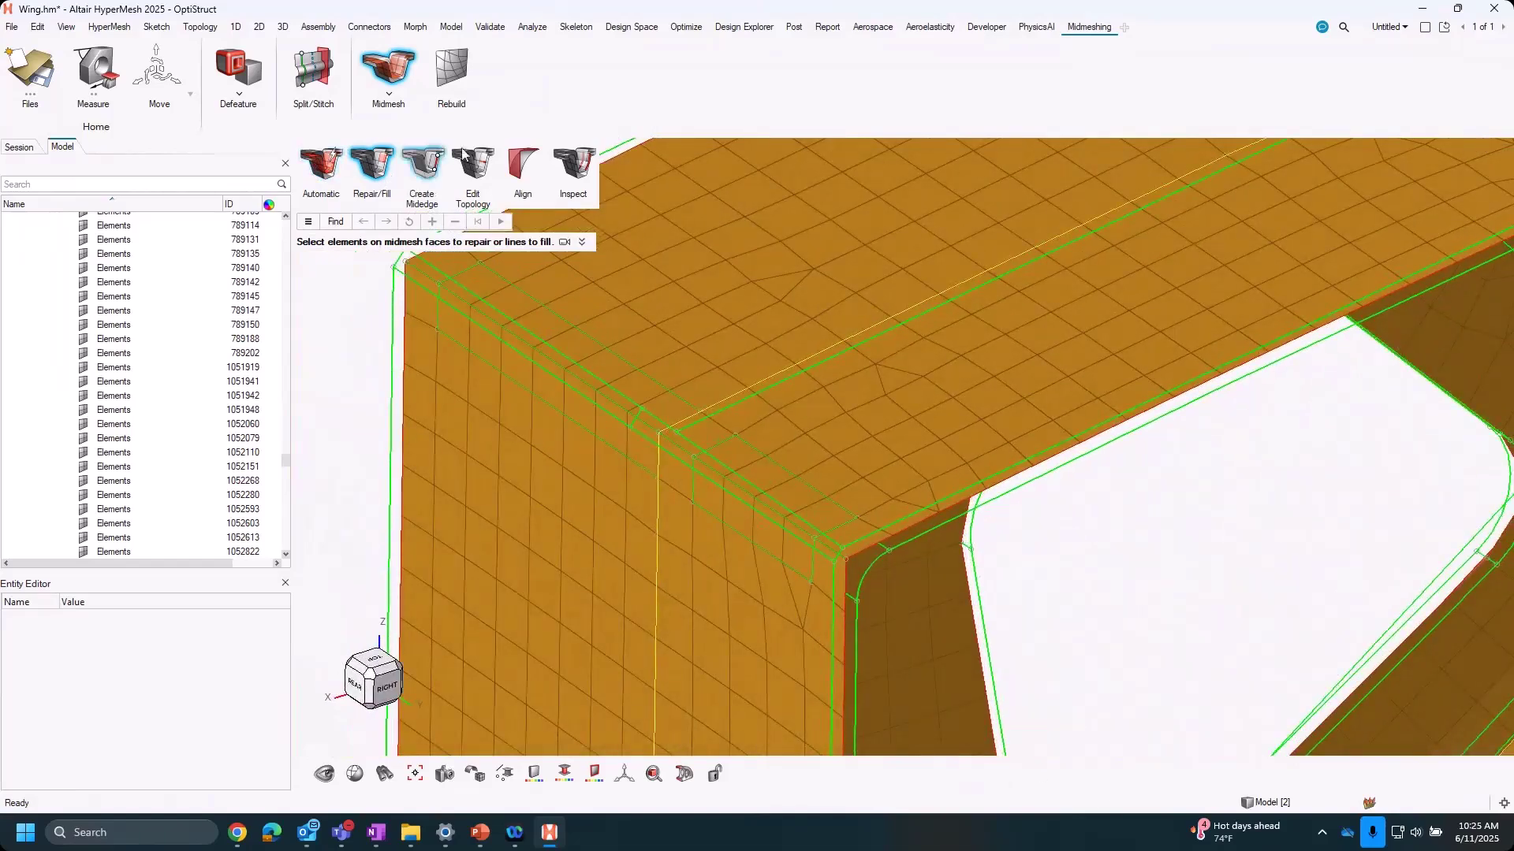
left_click(574, 174)
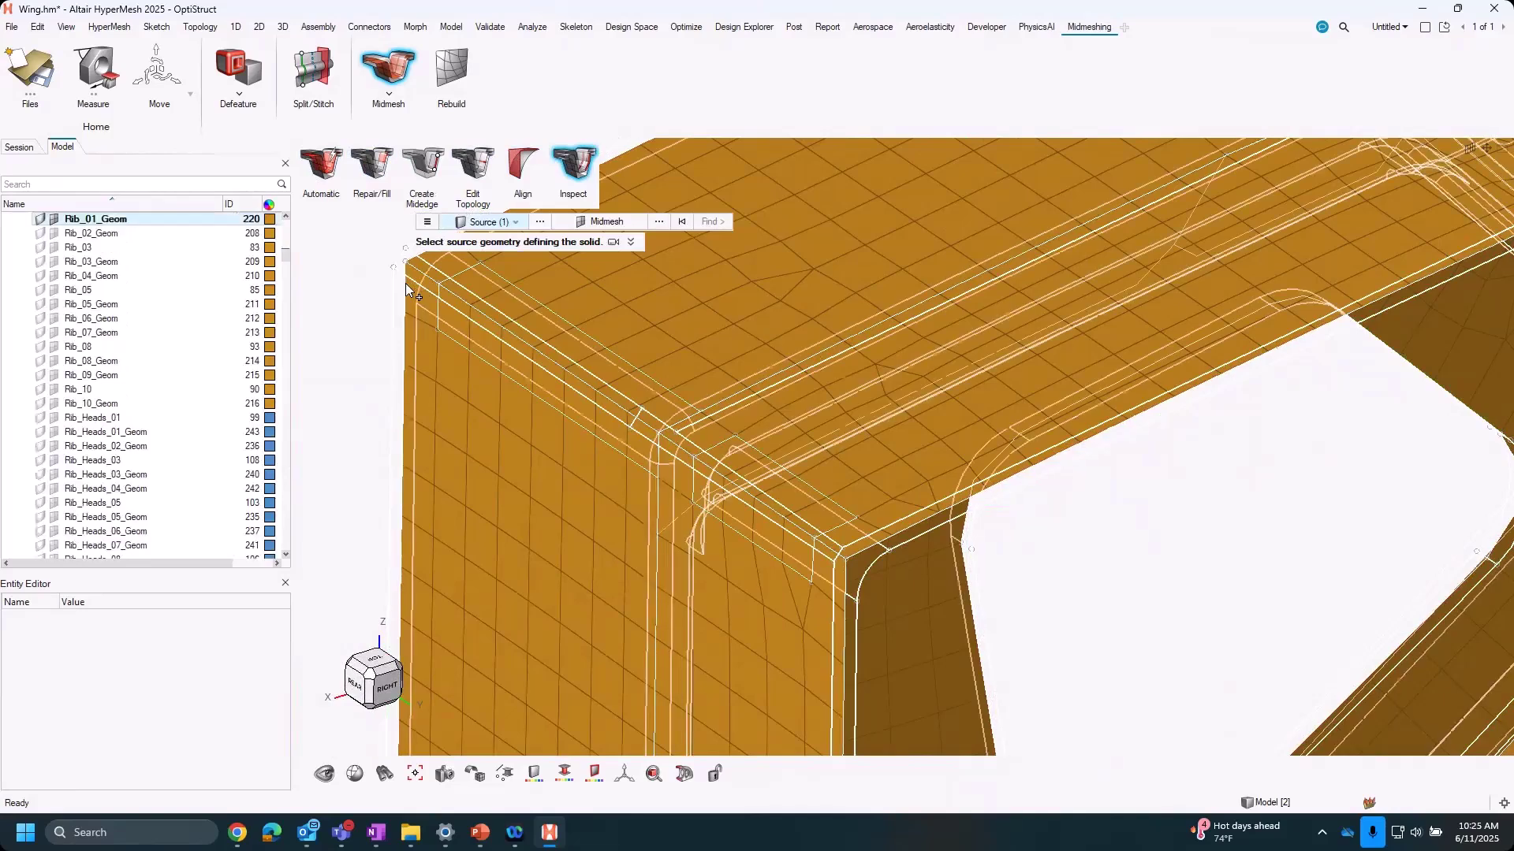
left_click(623, 221)
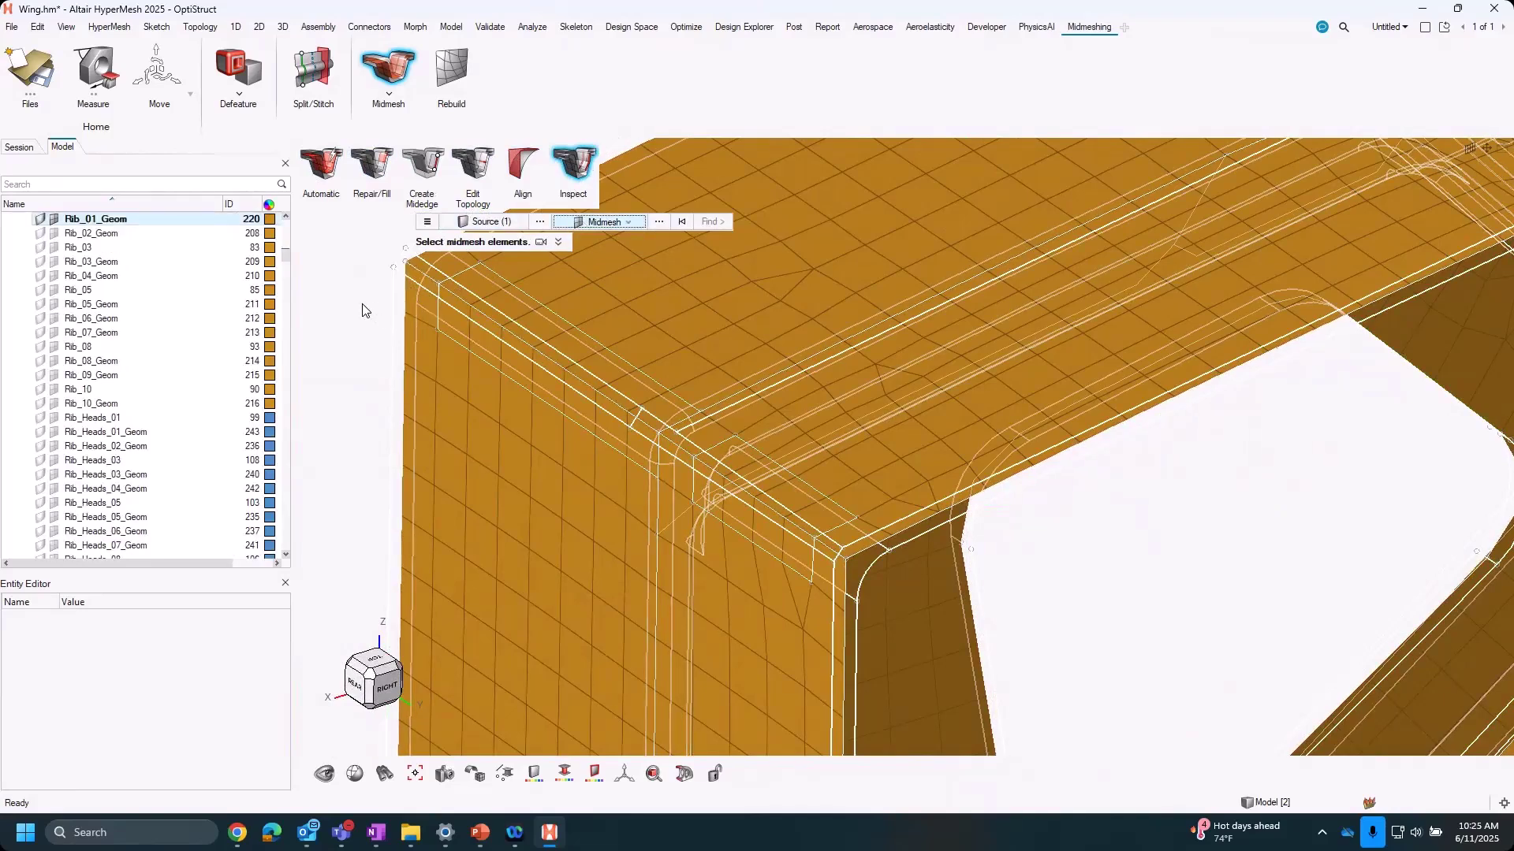
key("ctrl+a")
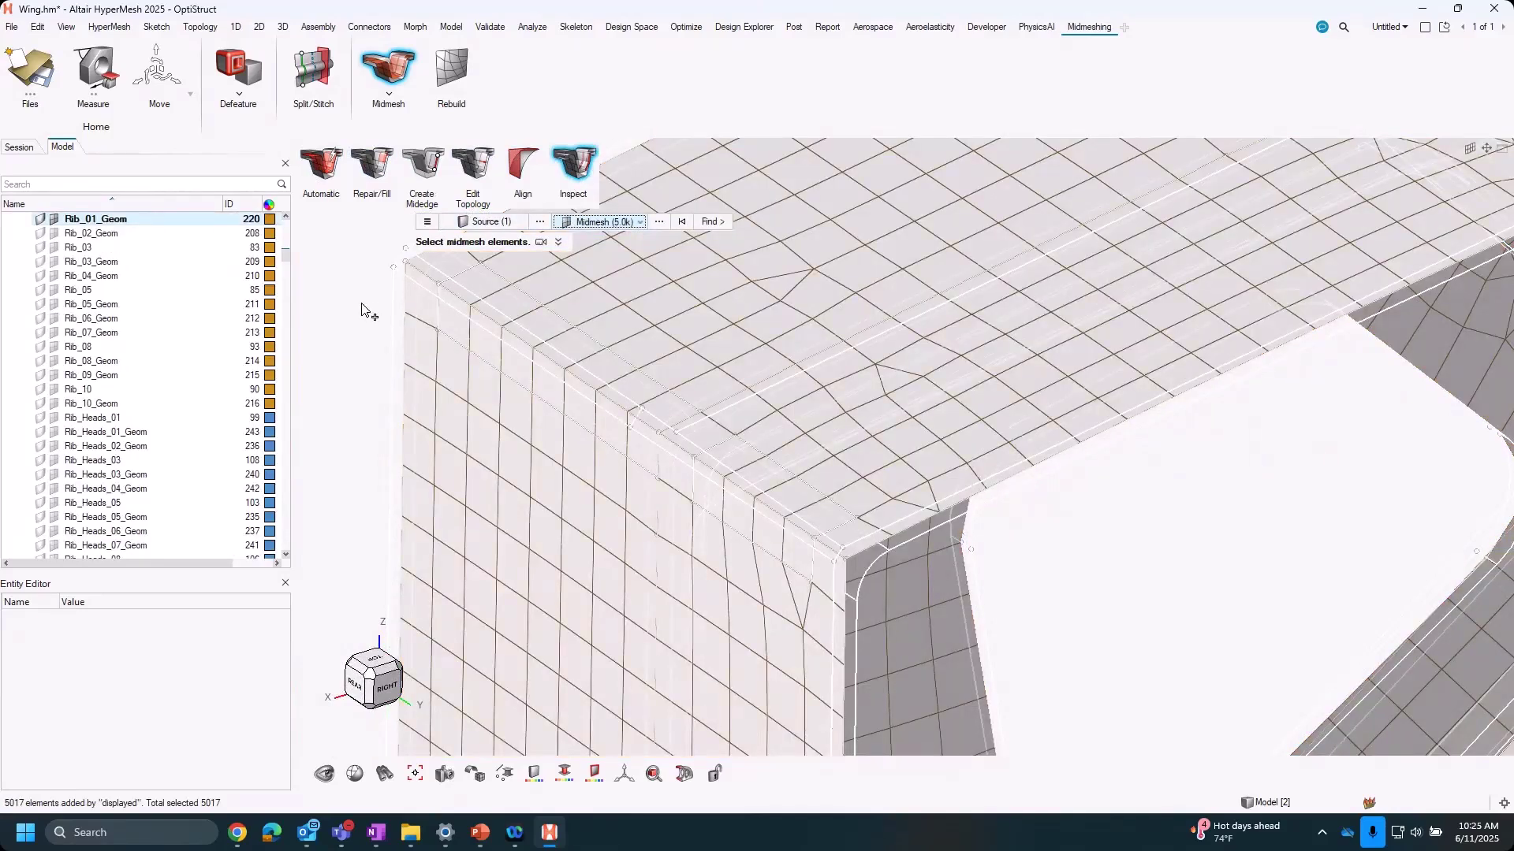
left_click(712, 222)
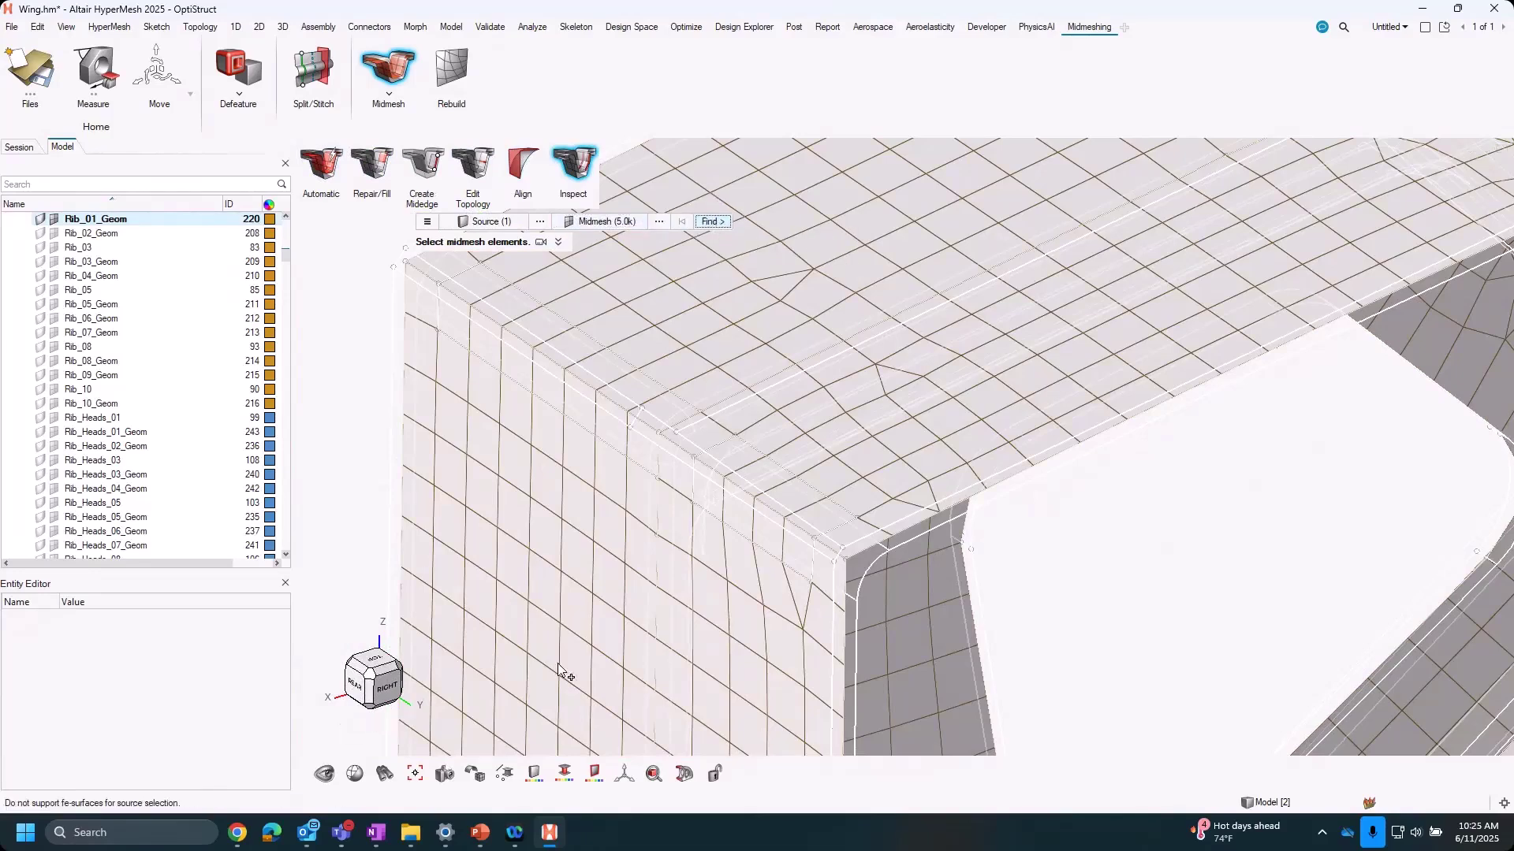
scroll(867, 536, "down", 5)
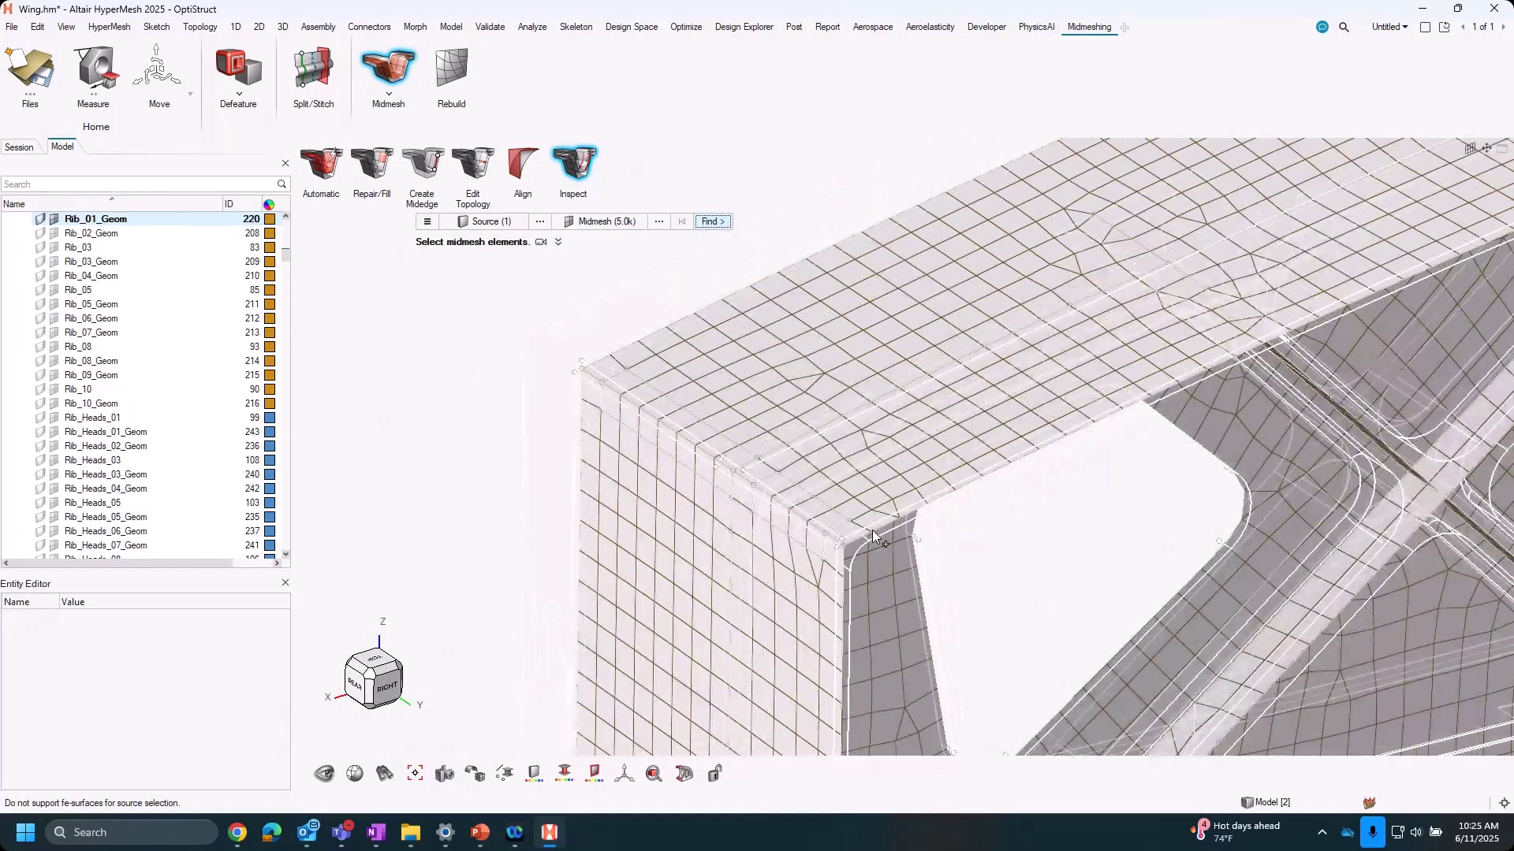
key("Escape")
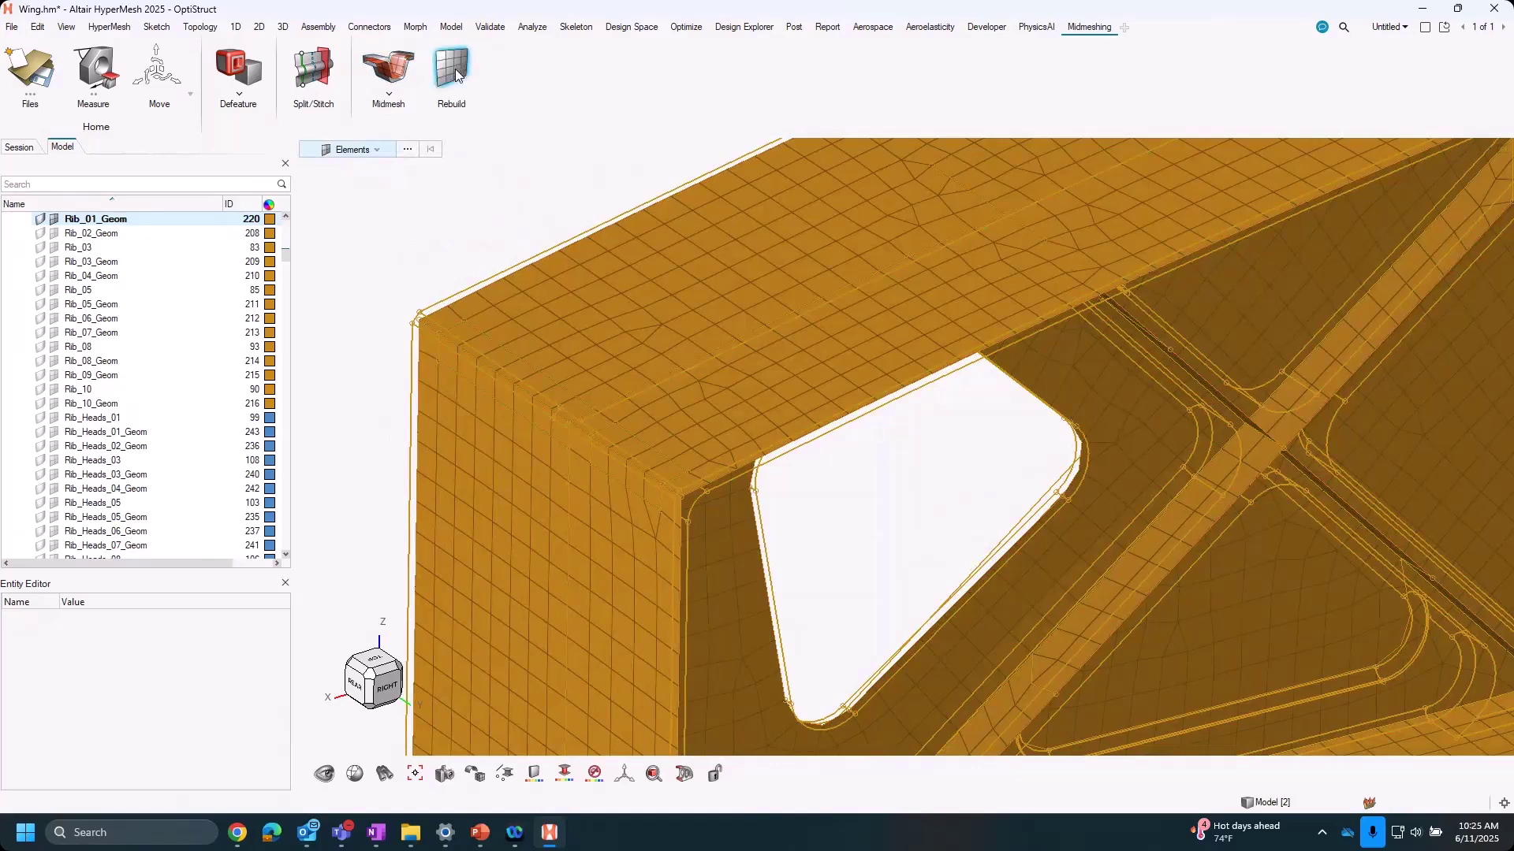
Reopen the midmesh tools and examine the rib's end corners, flanges and stiffener feet from both sides for midmesh defects.
left_click(388, 67)
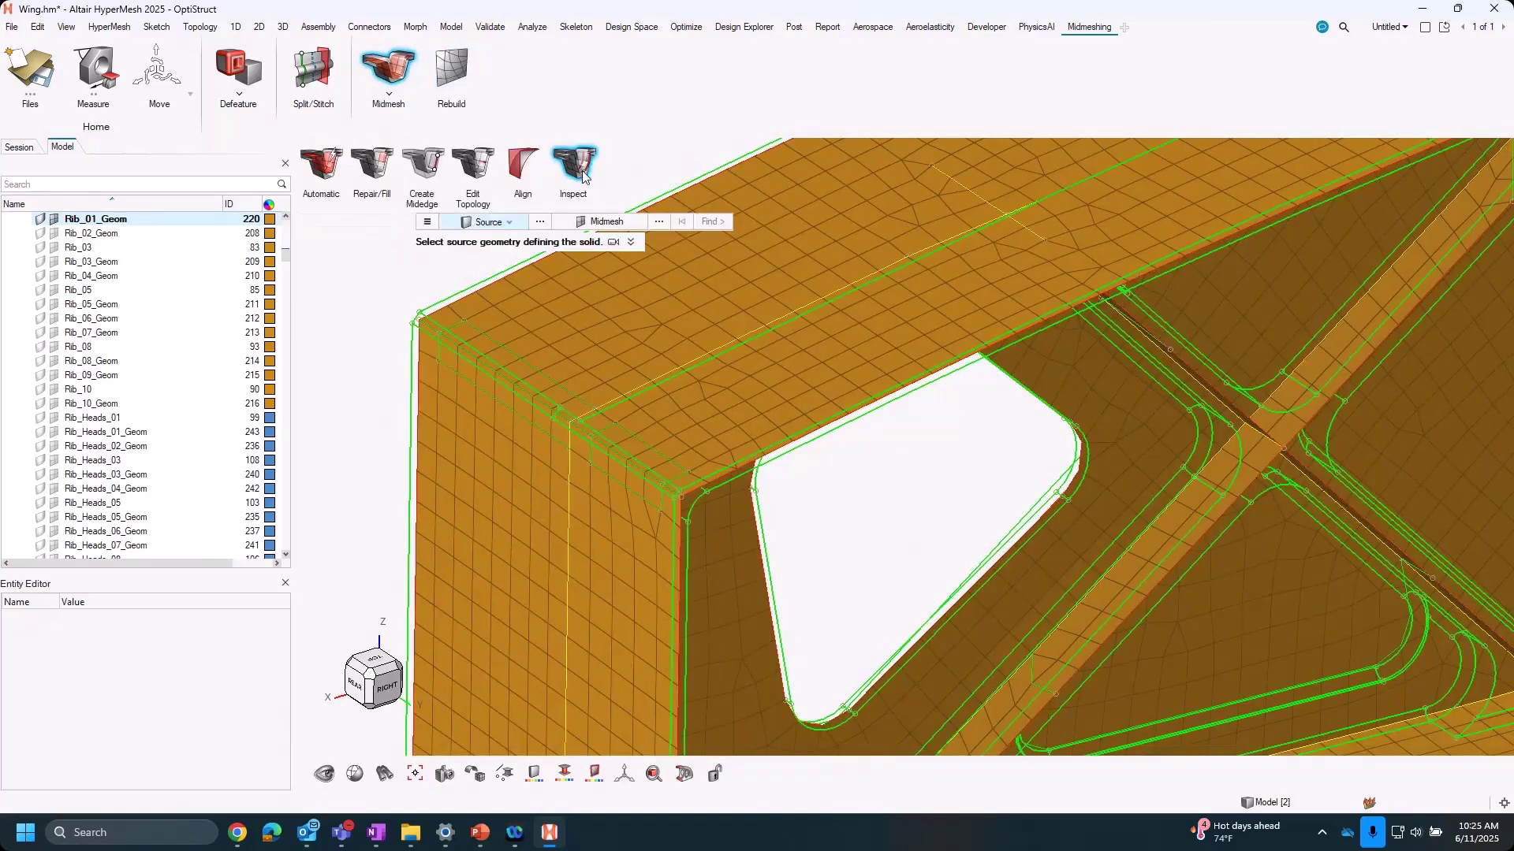
scroll(608, 490, "up", 3)
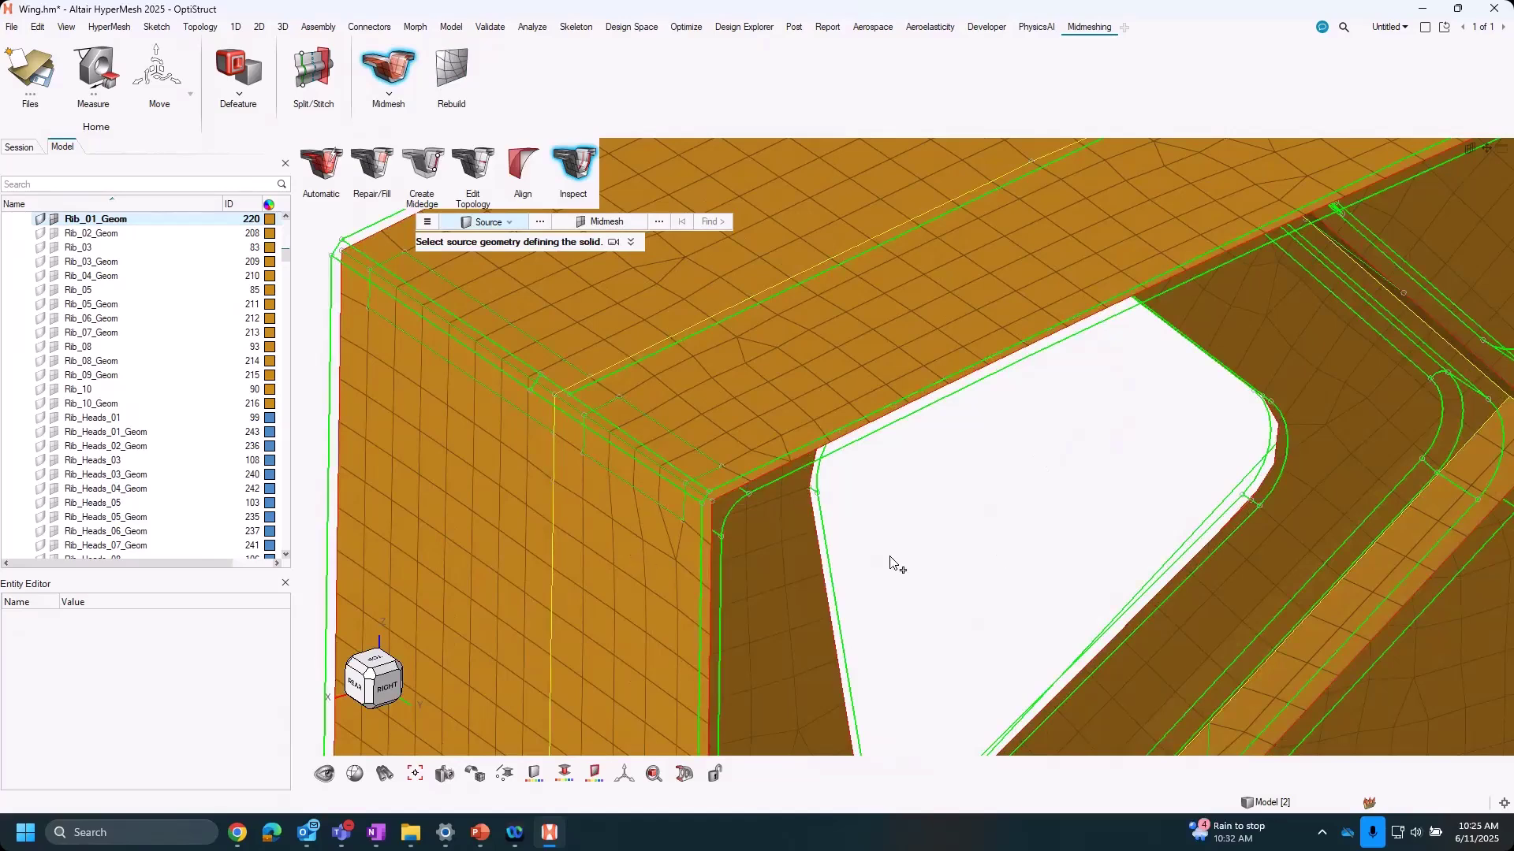
scroll(712, 550, "down", 5)
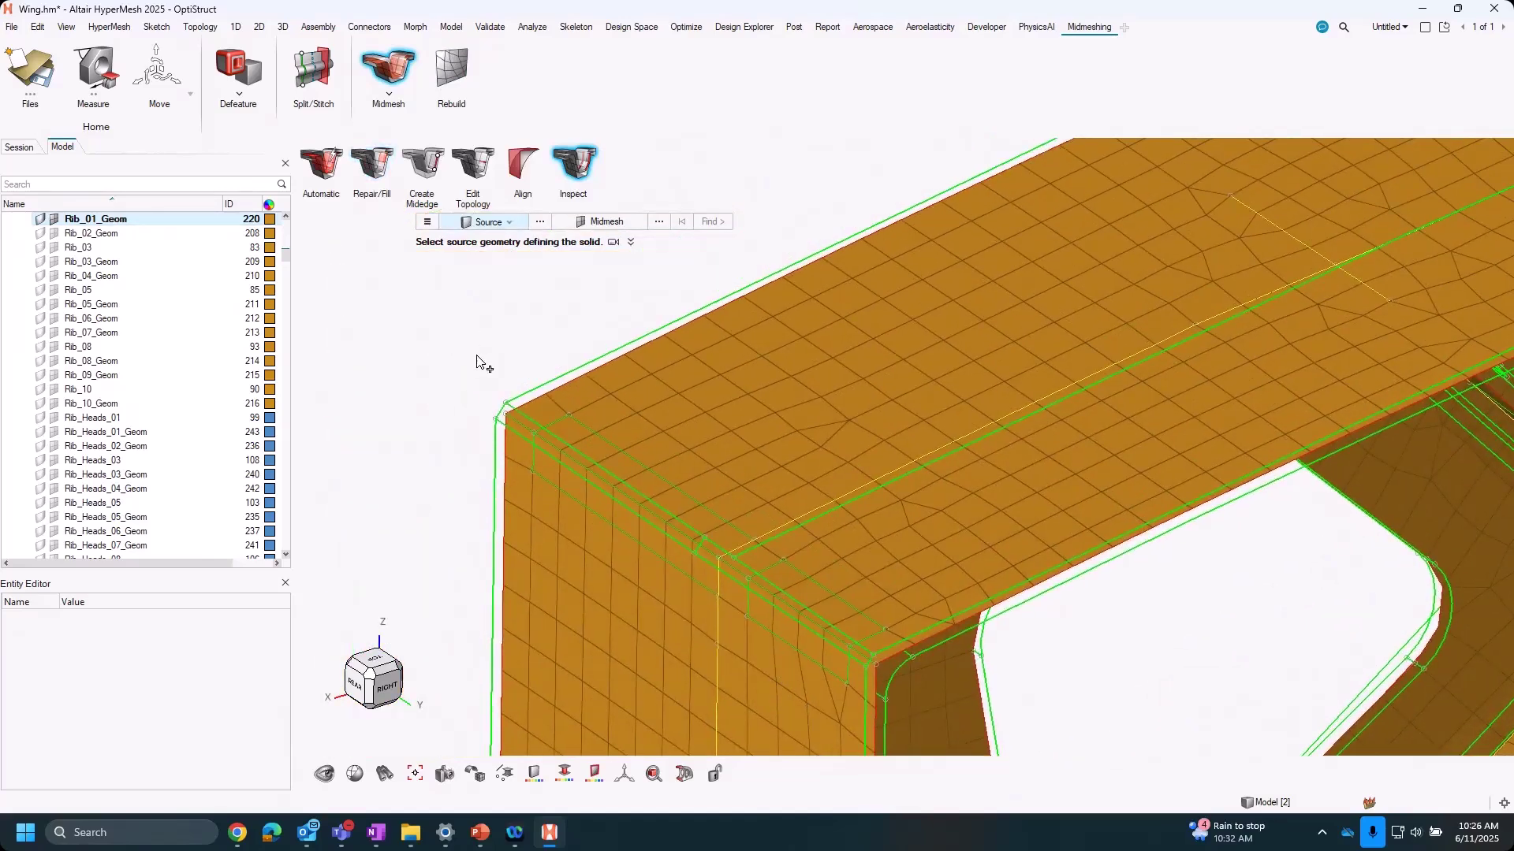
middle_click_drag(856, 669, 716, 622)
middle_click_drag(901, 481, 1021, 417)
scroll(1020, 417, "up", 10)
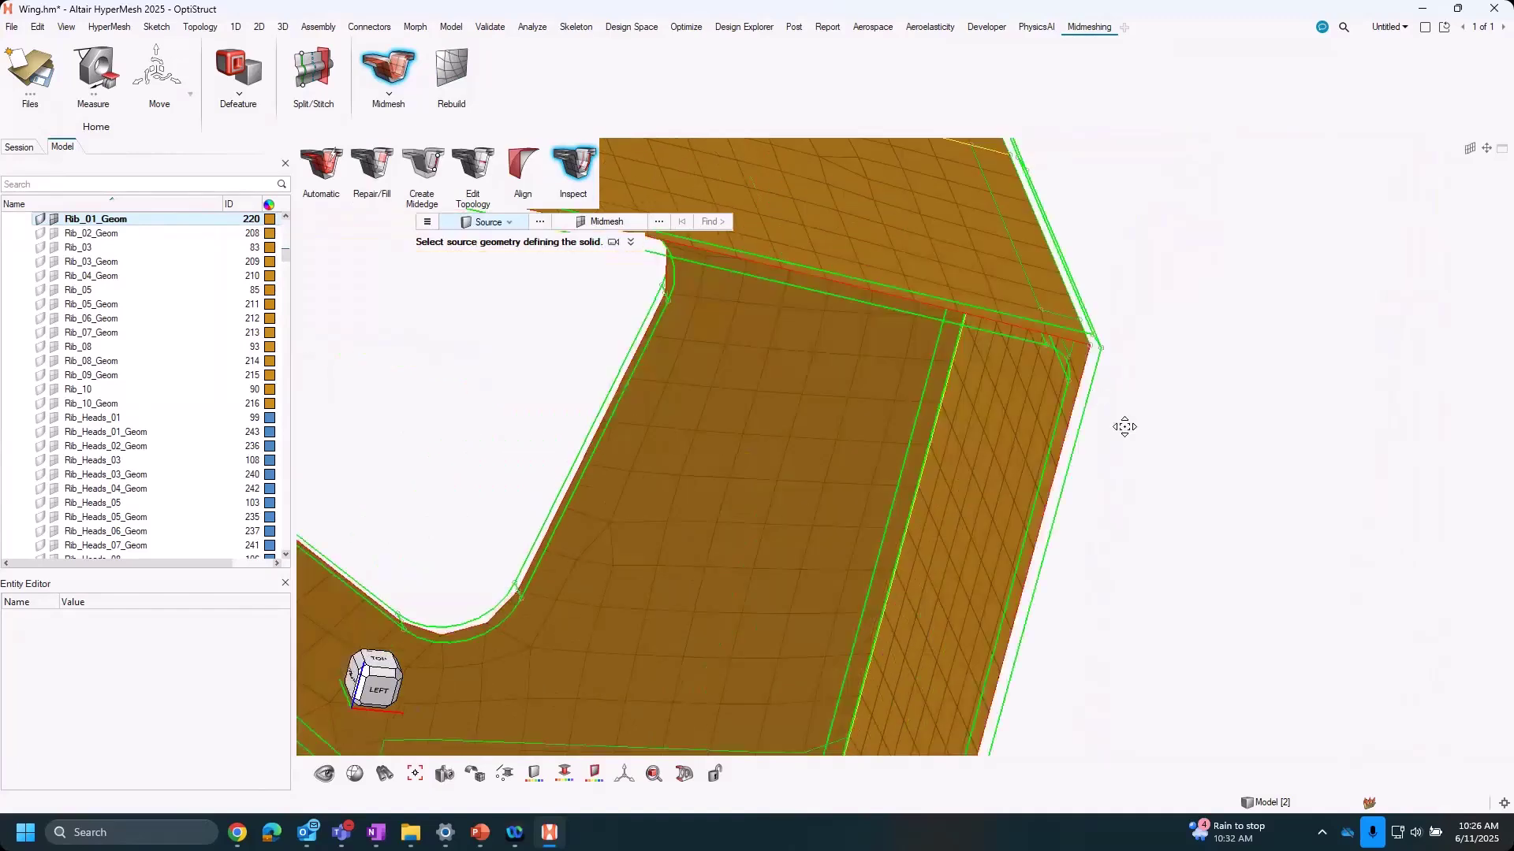
scroll(1088, 439, "down", 5)
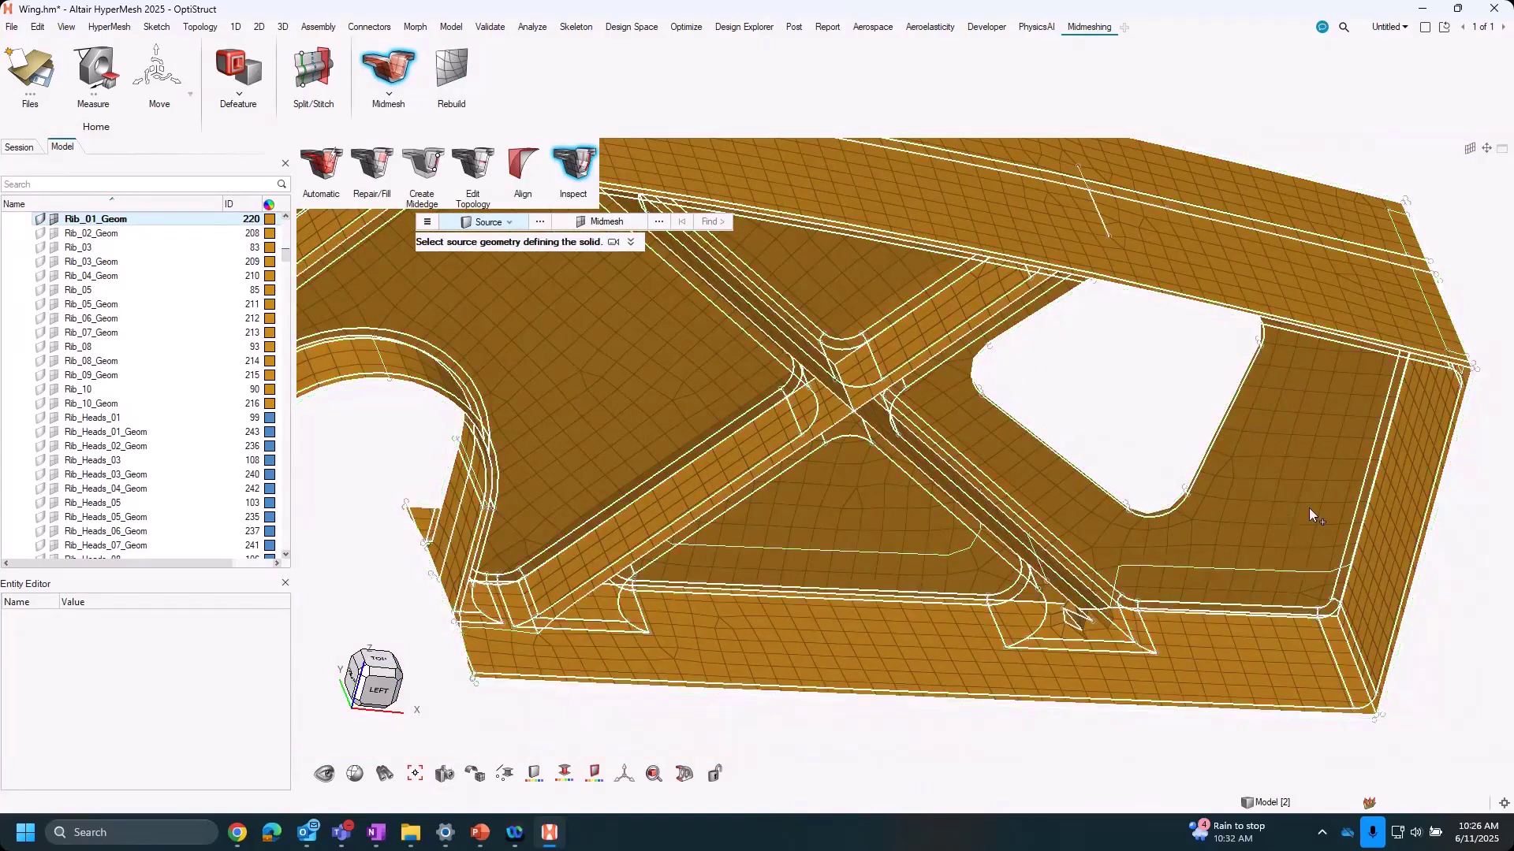
scroll(1058, 575, "up", 5)
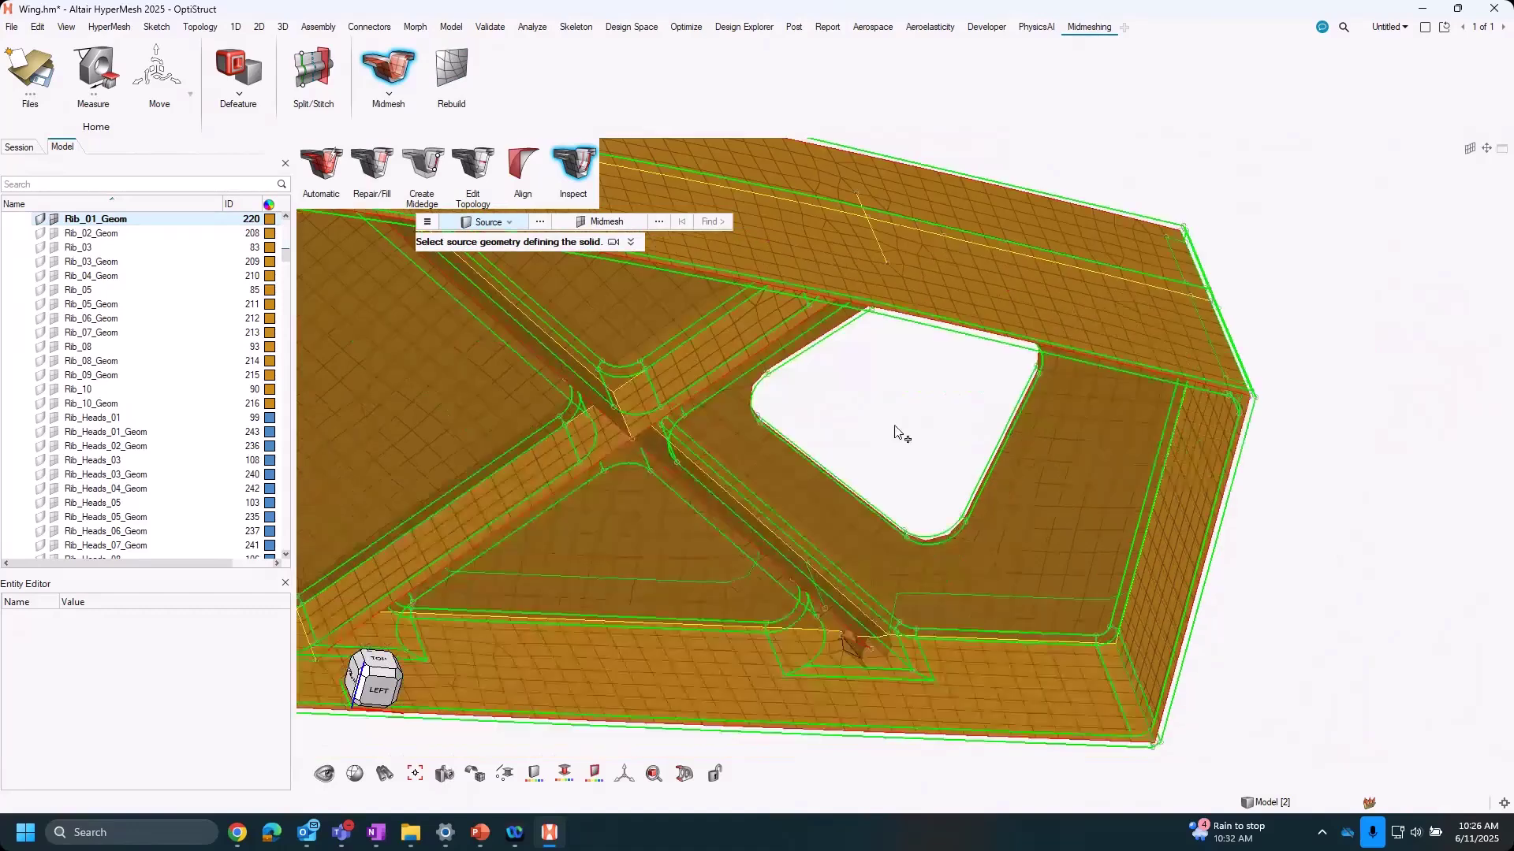
scroll(835, 441, "up", 4)
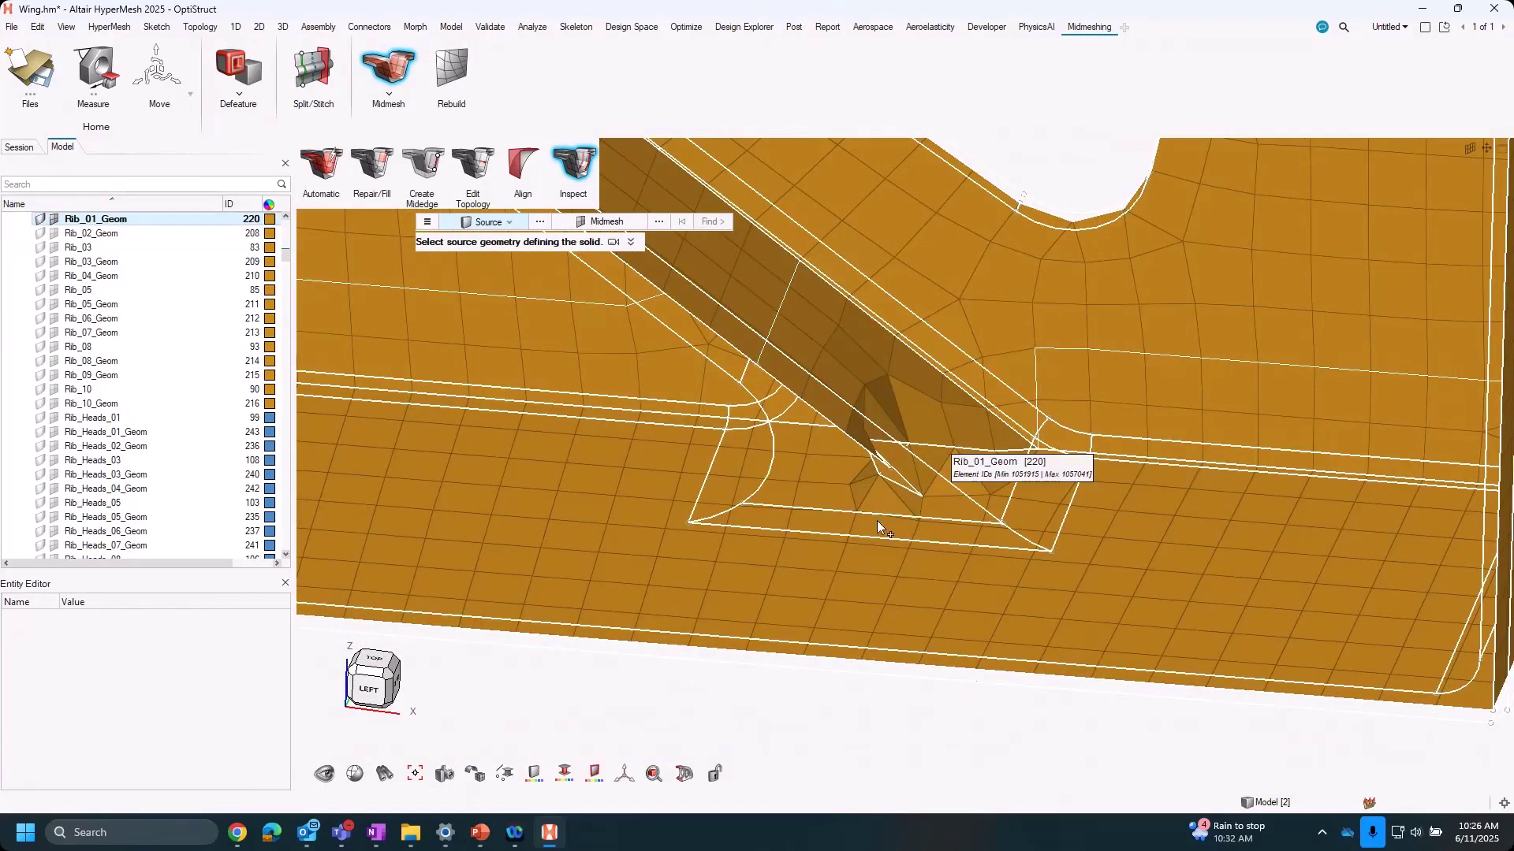
Select the lower flange elements on the distorted side of the web by face at a 30.0 angle as the Align source.
middle_click_drag(877, 520, 938, 338)
right_click_drag(958, 555, 947, 399)
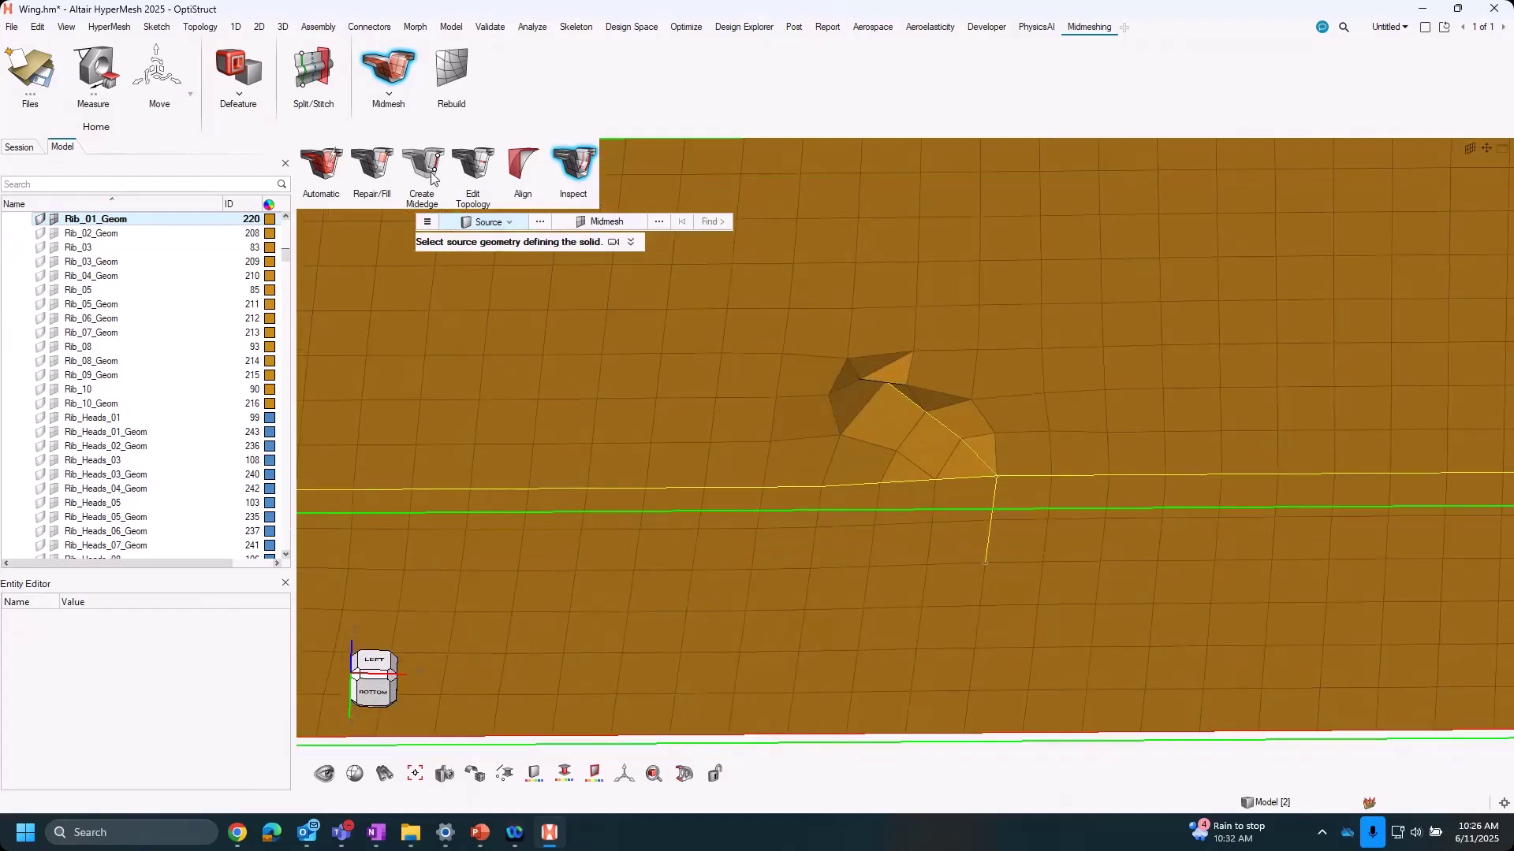
left_click(372, 163)
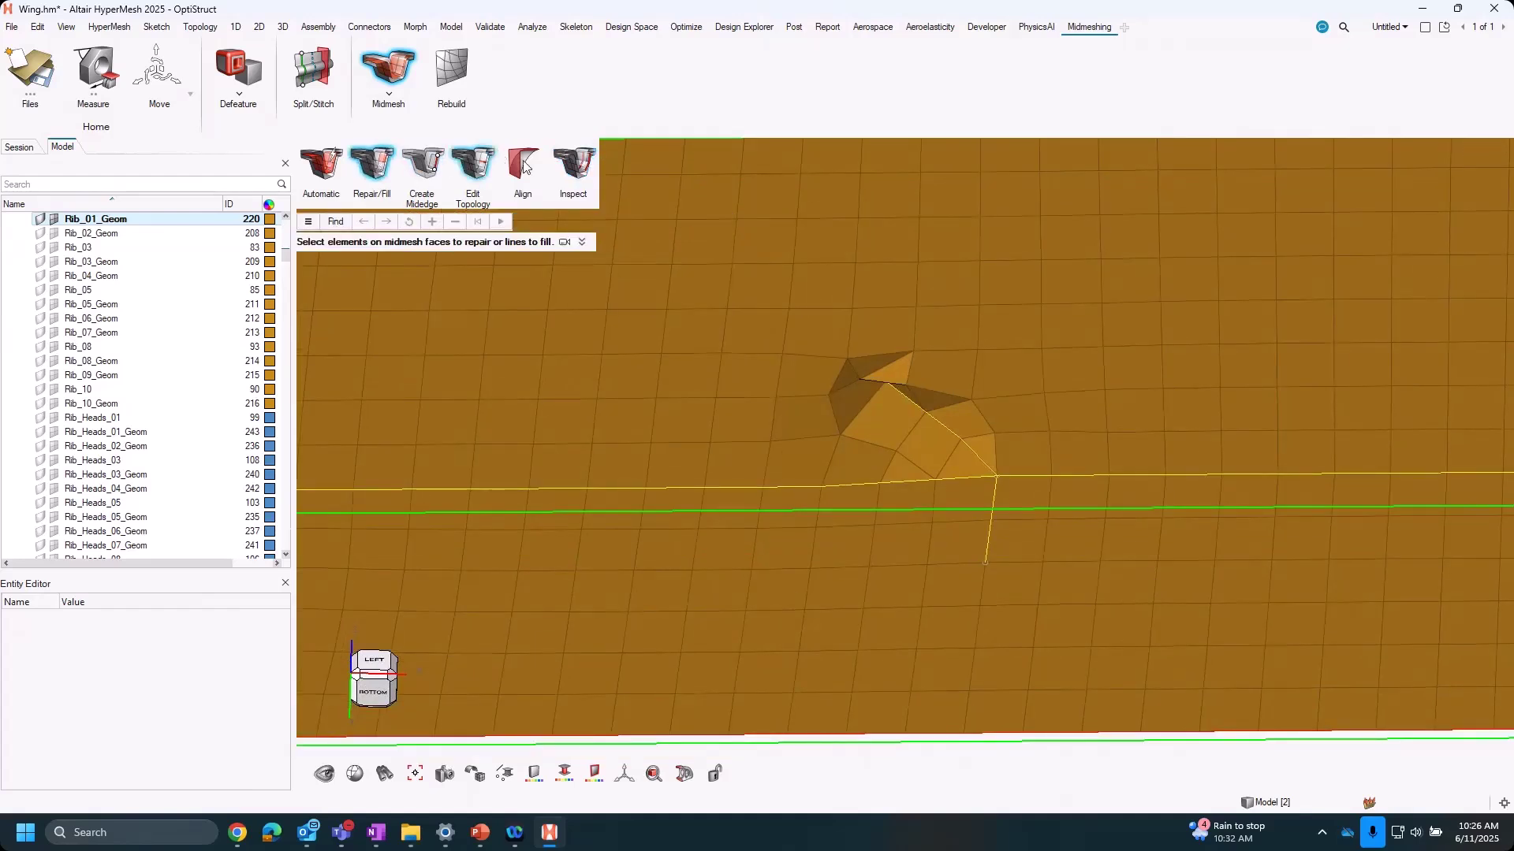
left_click(523, 164)
left_click(435, 223)
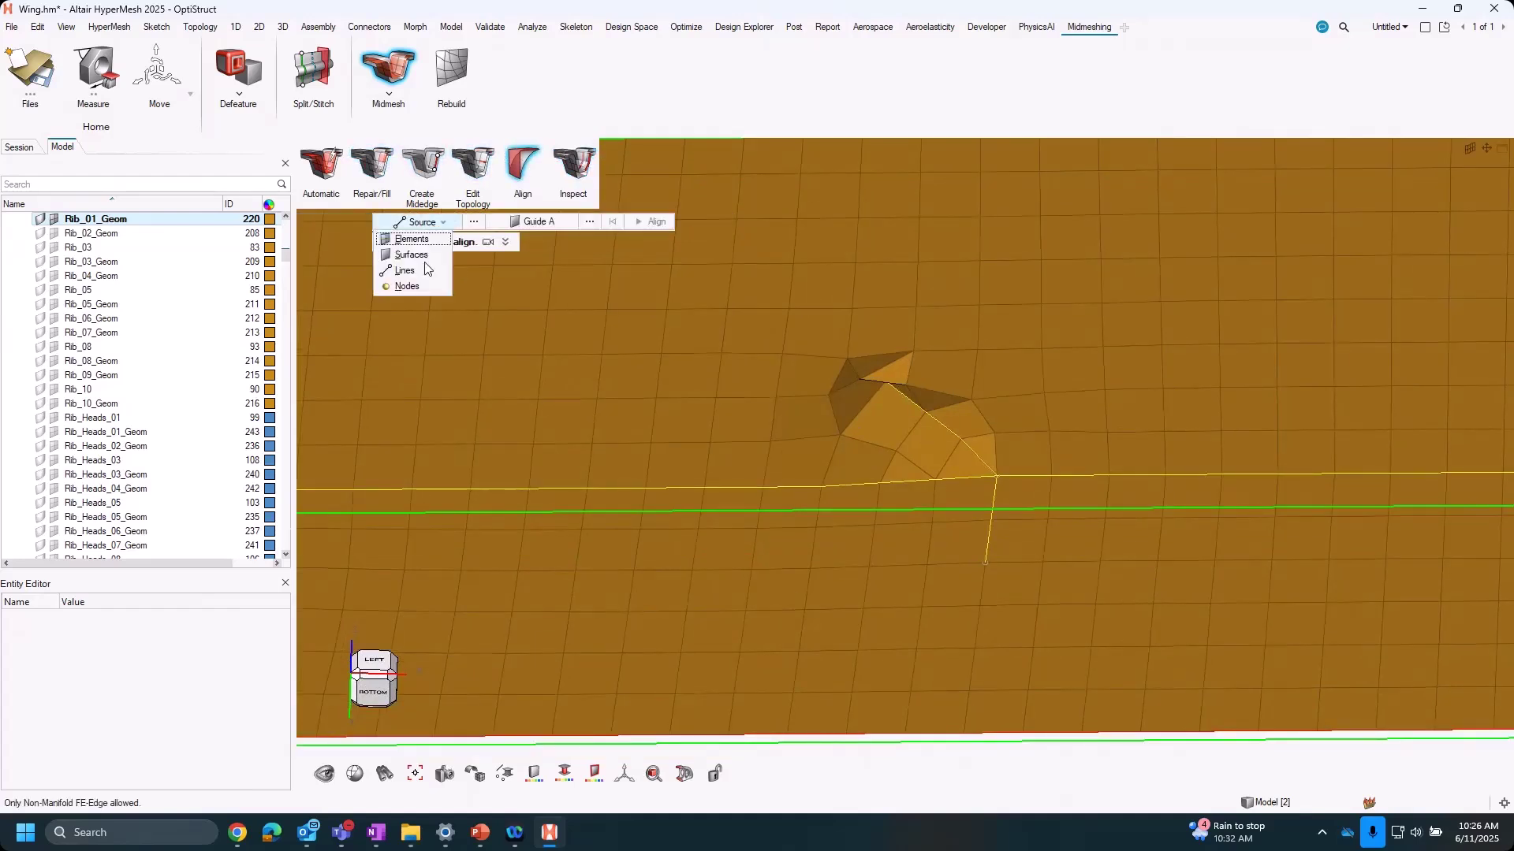
left_click(411, 240)
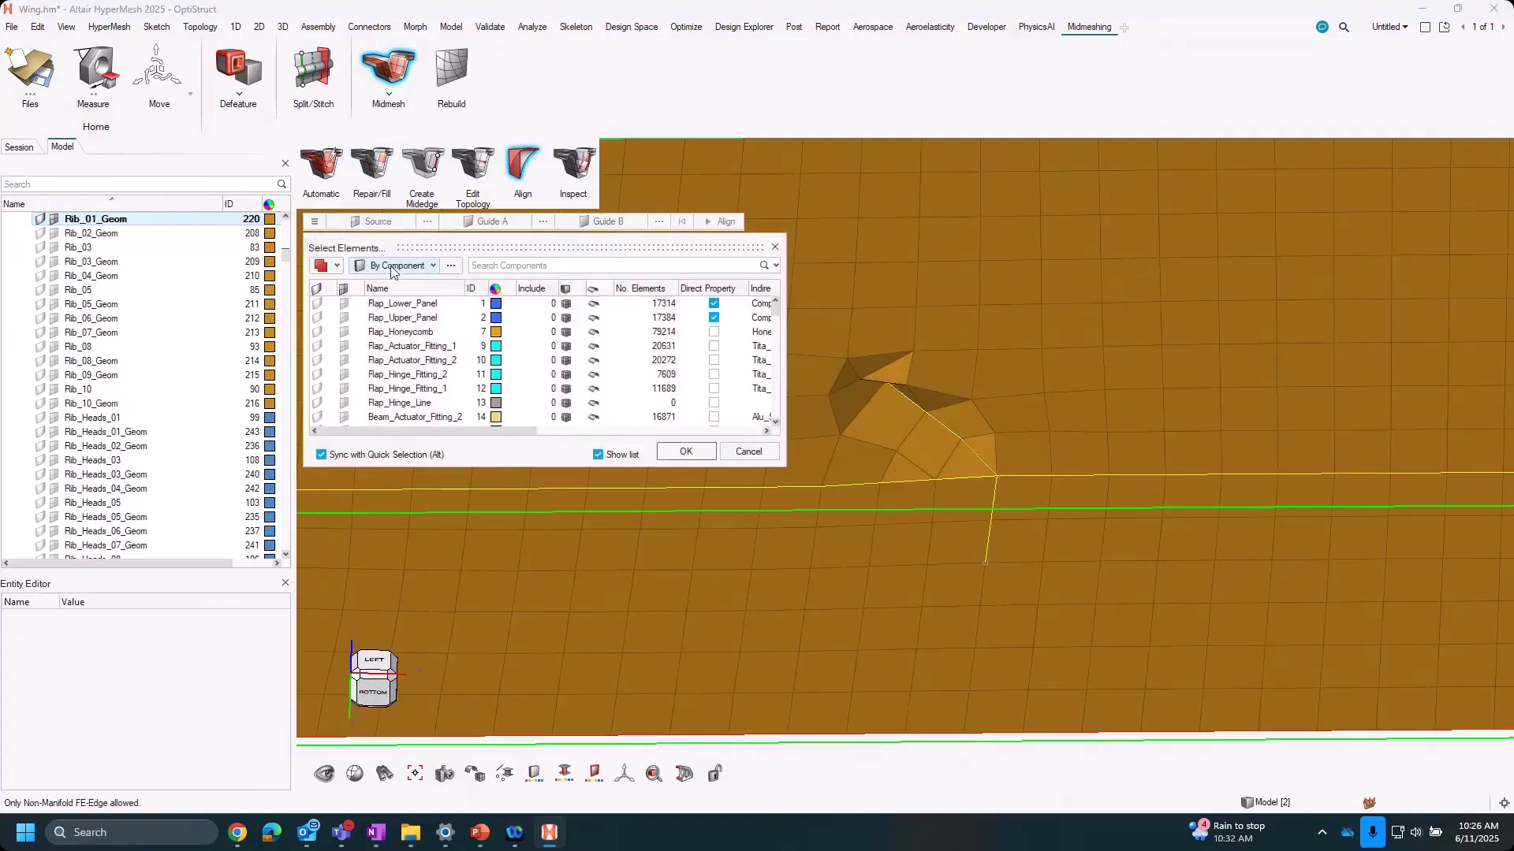
left_click(407, 266)
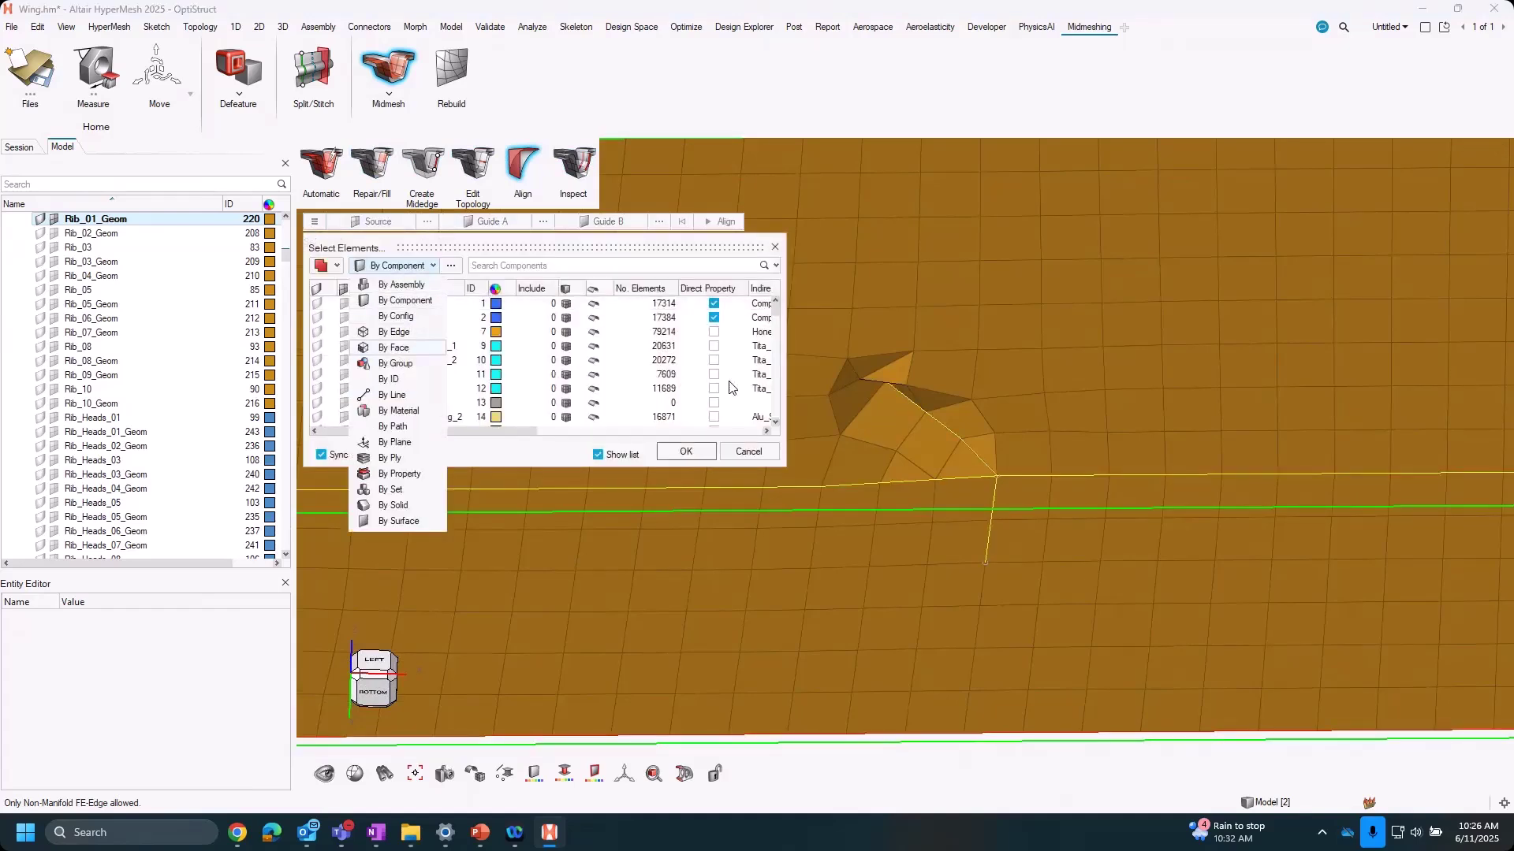
left_click(729, 382)
left_click(886, 416)
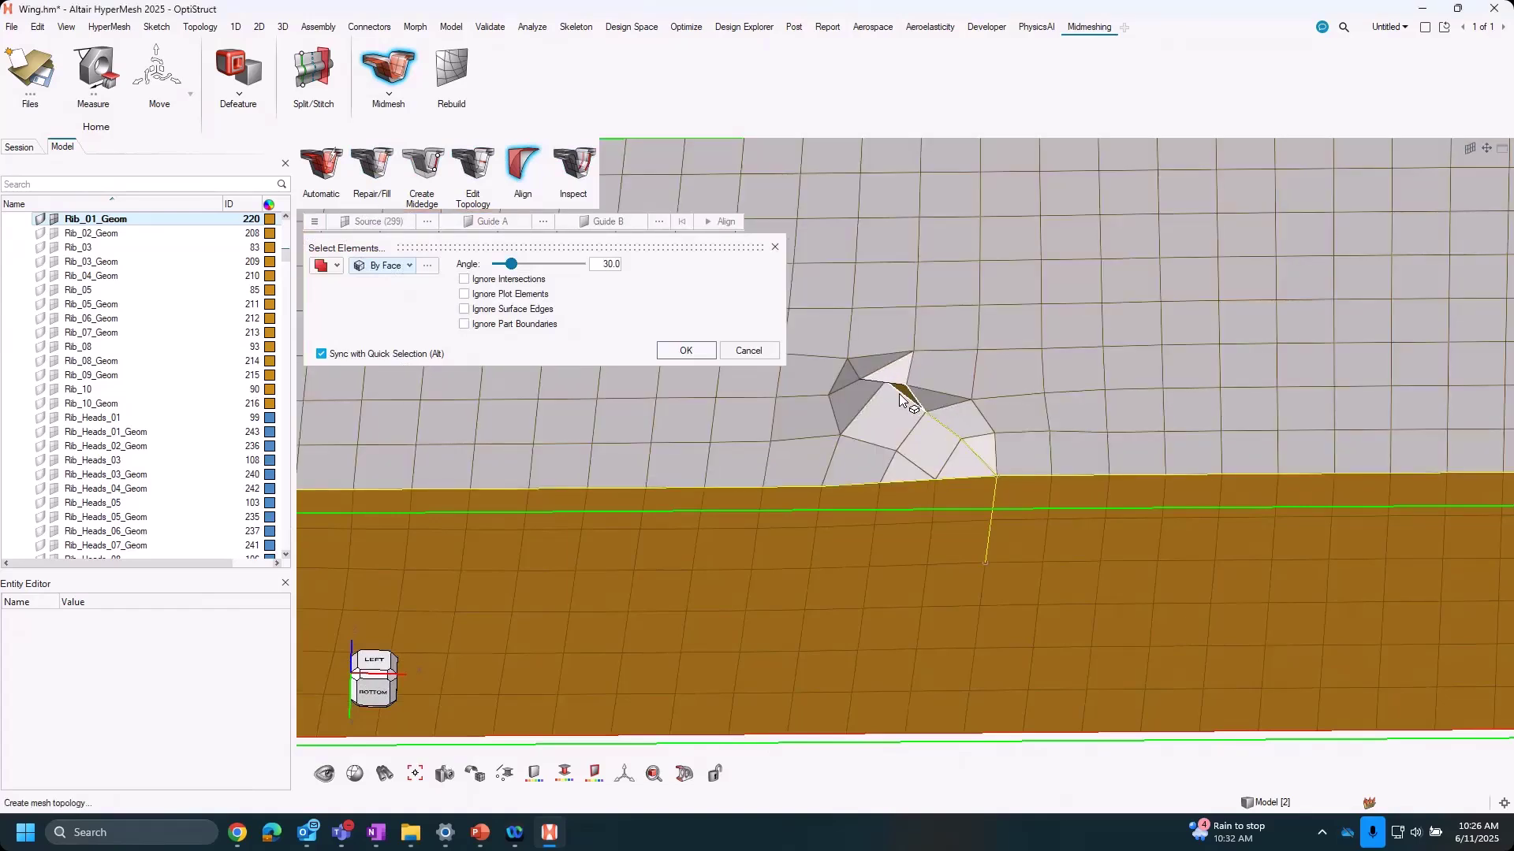
left_click(685, 350)
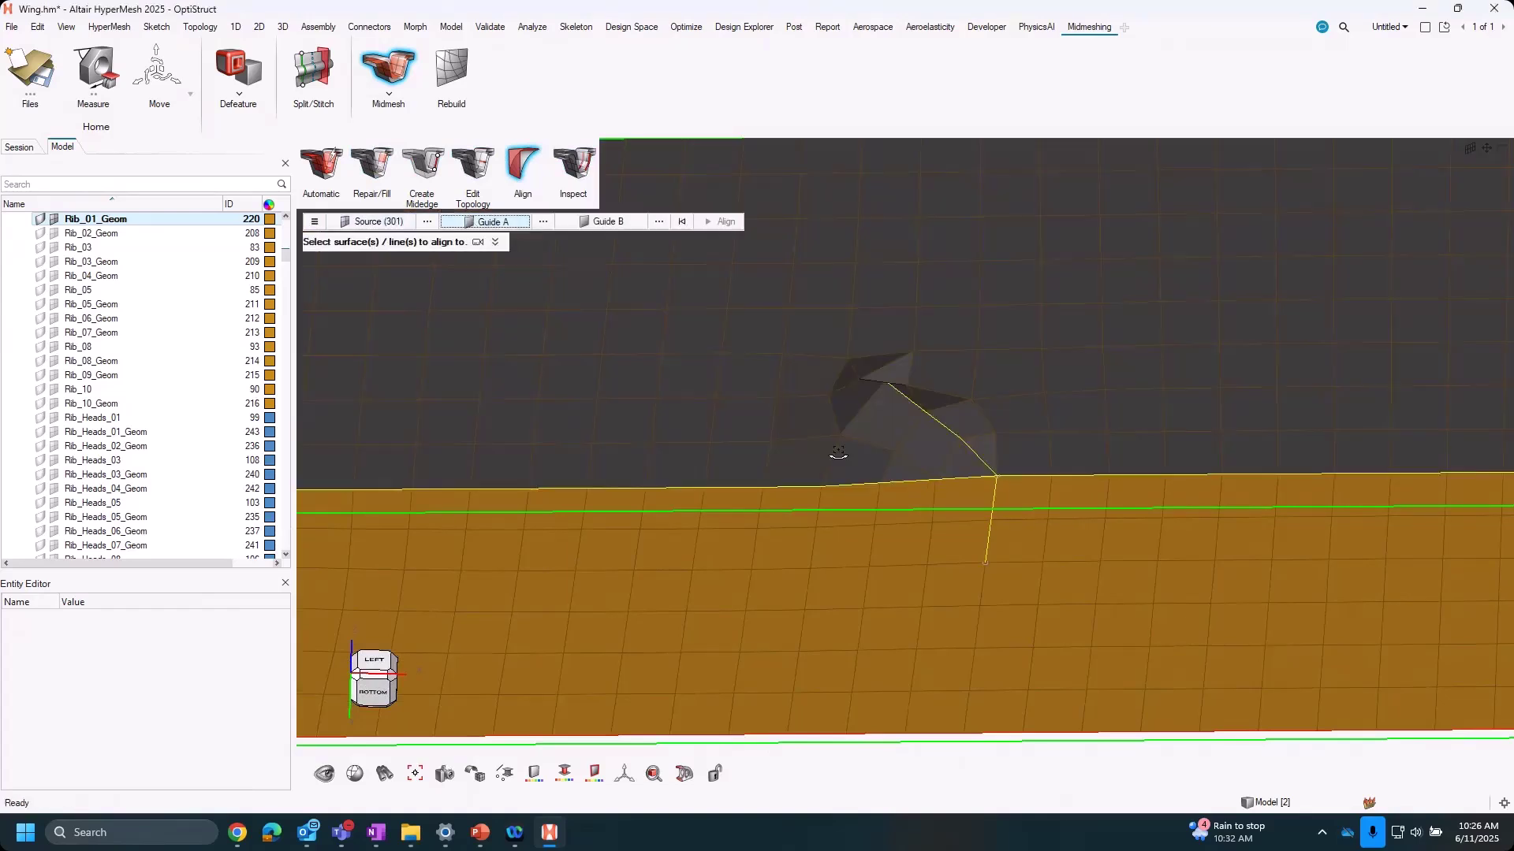
Align the selected flange elements to the lower flange's outer surface as Guide A.
middle_click_drag(837, 456, 816, 451)
scroll(815, 451, "down", 3)
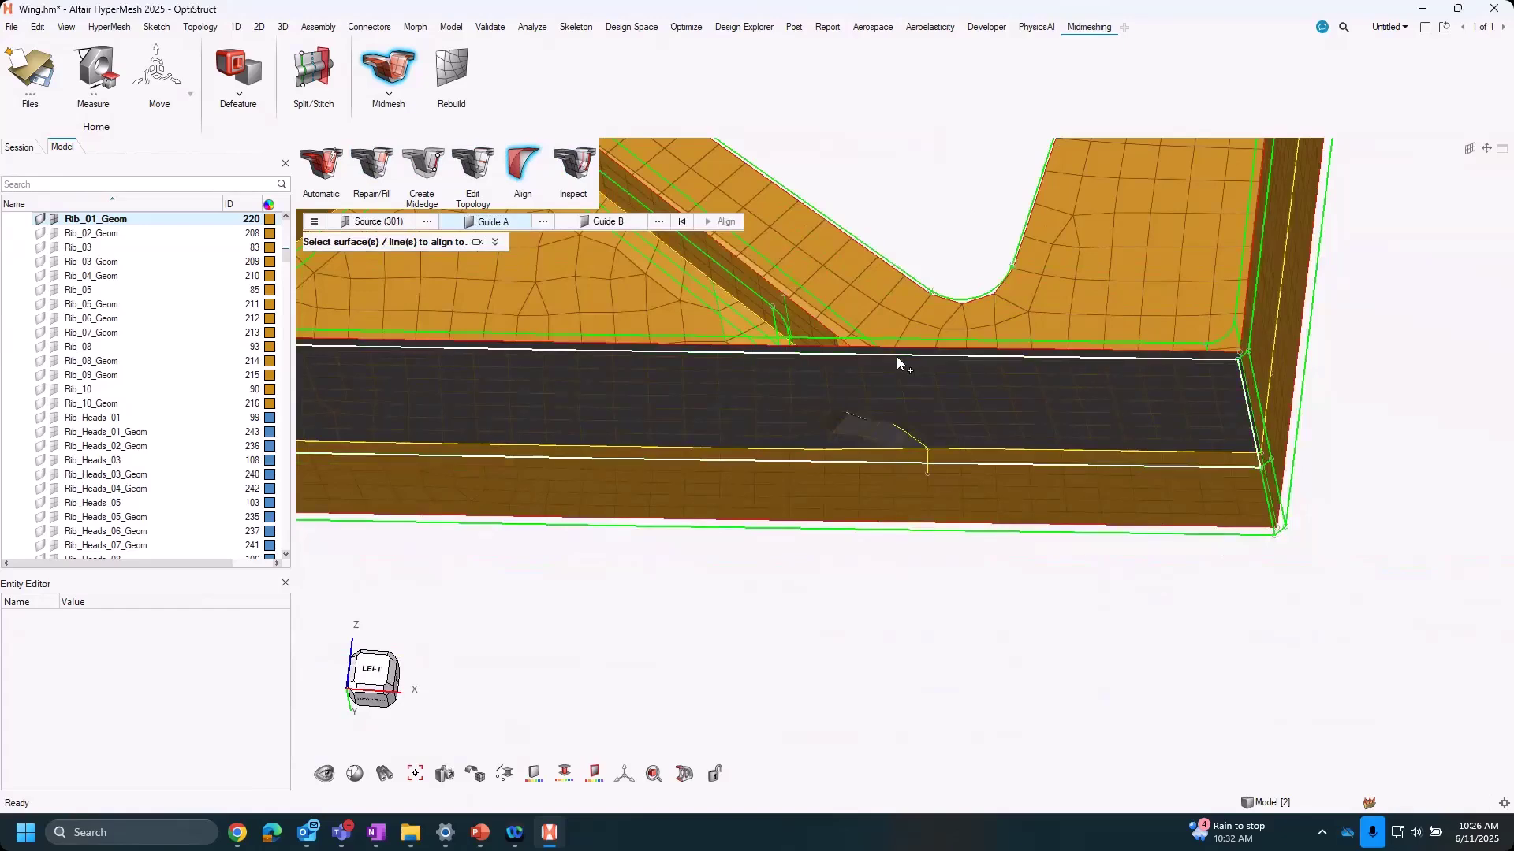
left_click(897, 357)
scroll(895, 433, "up", 5)
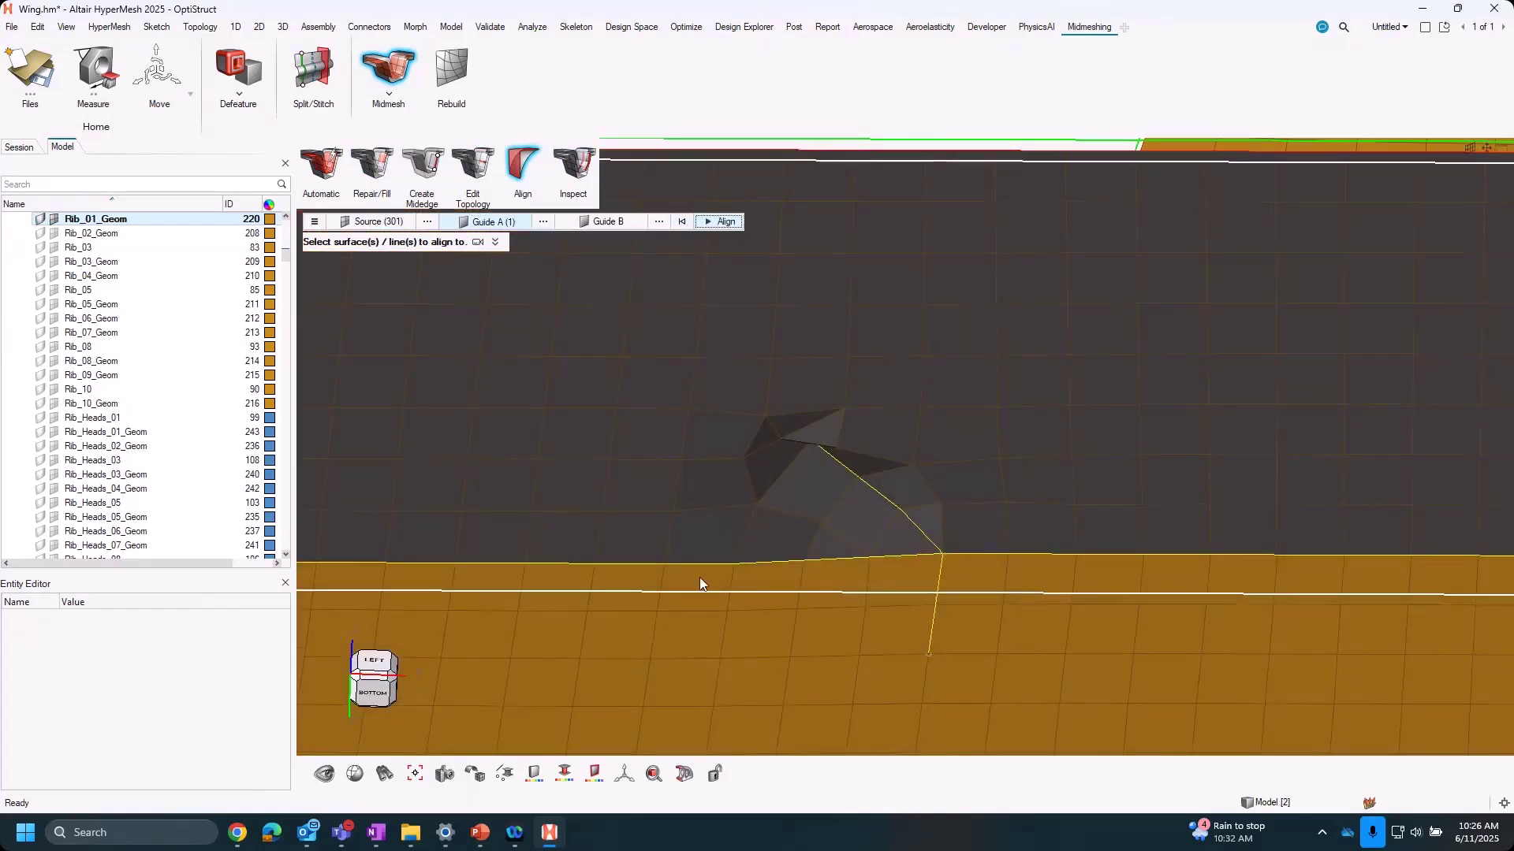
scroll(740, 551, "down", 3)
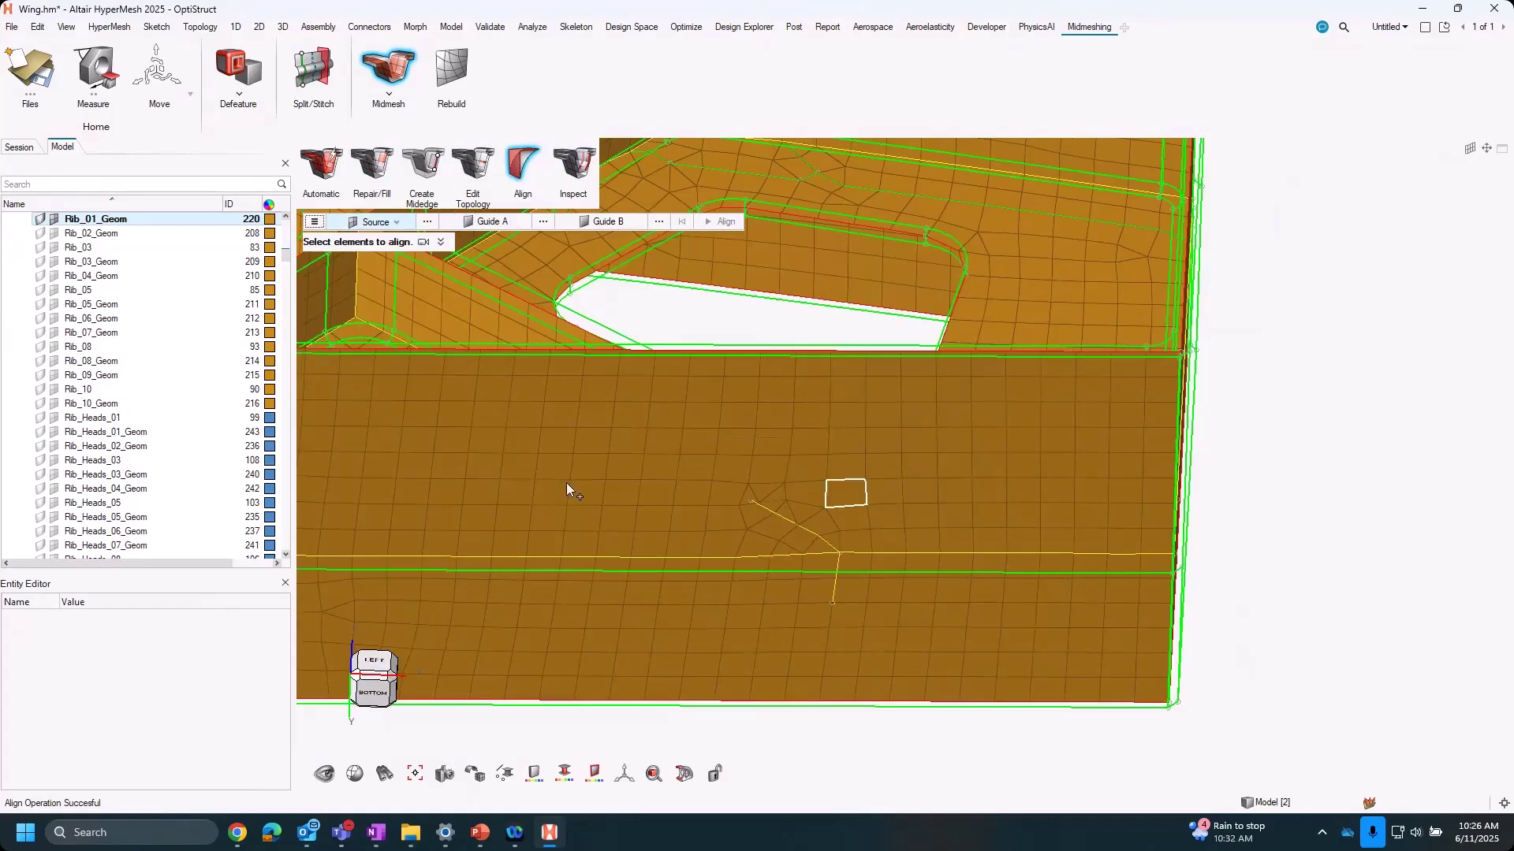
Examine the rib's lower notched corner and adjoining end flange for distorted midmesh elements, dismissing the mail notification.
right_click_drag(397, 482, 1340, 410)
scroll(859, 462, "down", 2)
right_click_drag(851, 459, 1326, 590)
right_click_drag(1054, 524, 1077, 564)
middle_click_drag(1037, 507, 1047, 542)
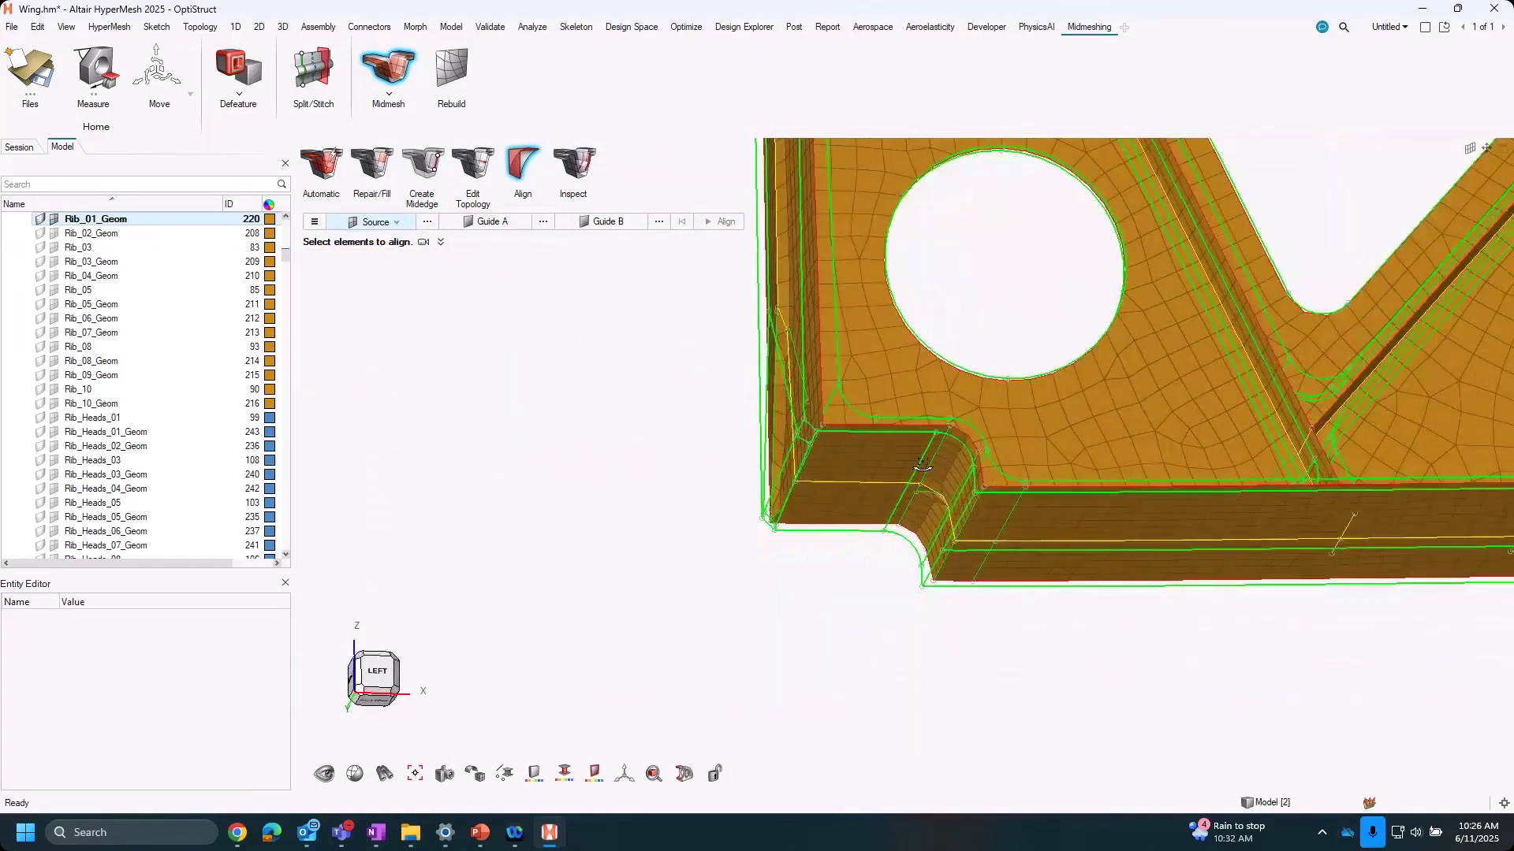
scroll(921, 445, "up", 3)
middle_click_drag(921, 445, 935, 491)
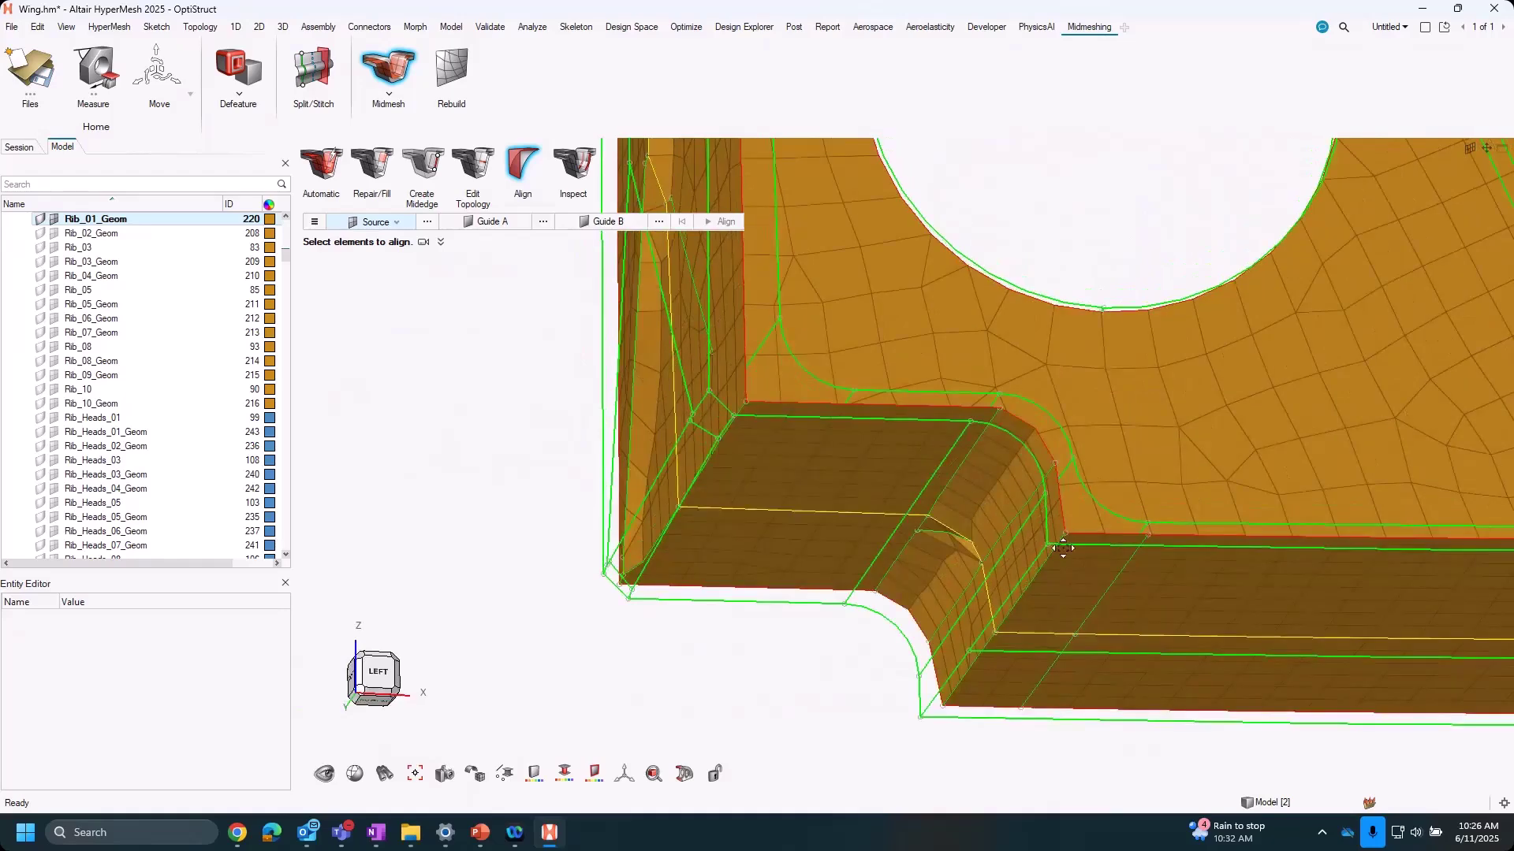
right_click_drag(1055, 543, 1112, 598)
middle_click_drag(719, 347, 931, 382)
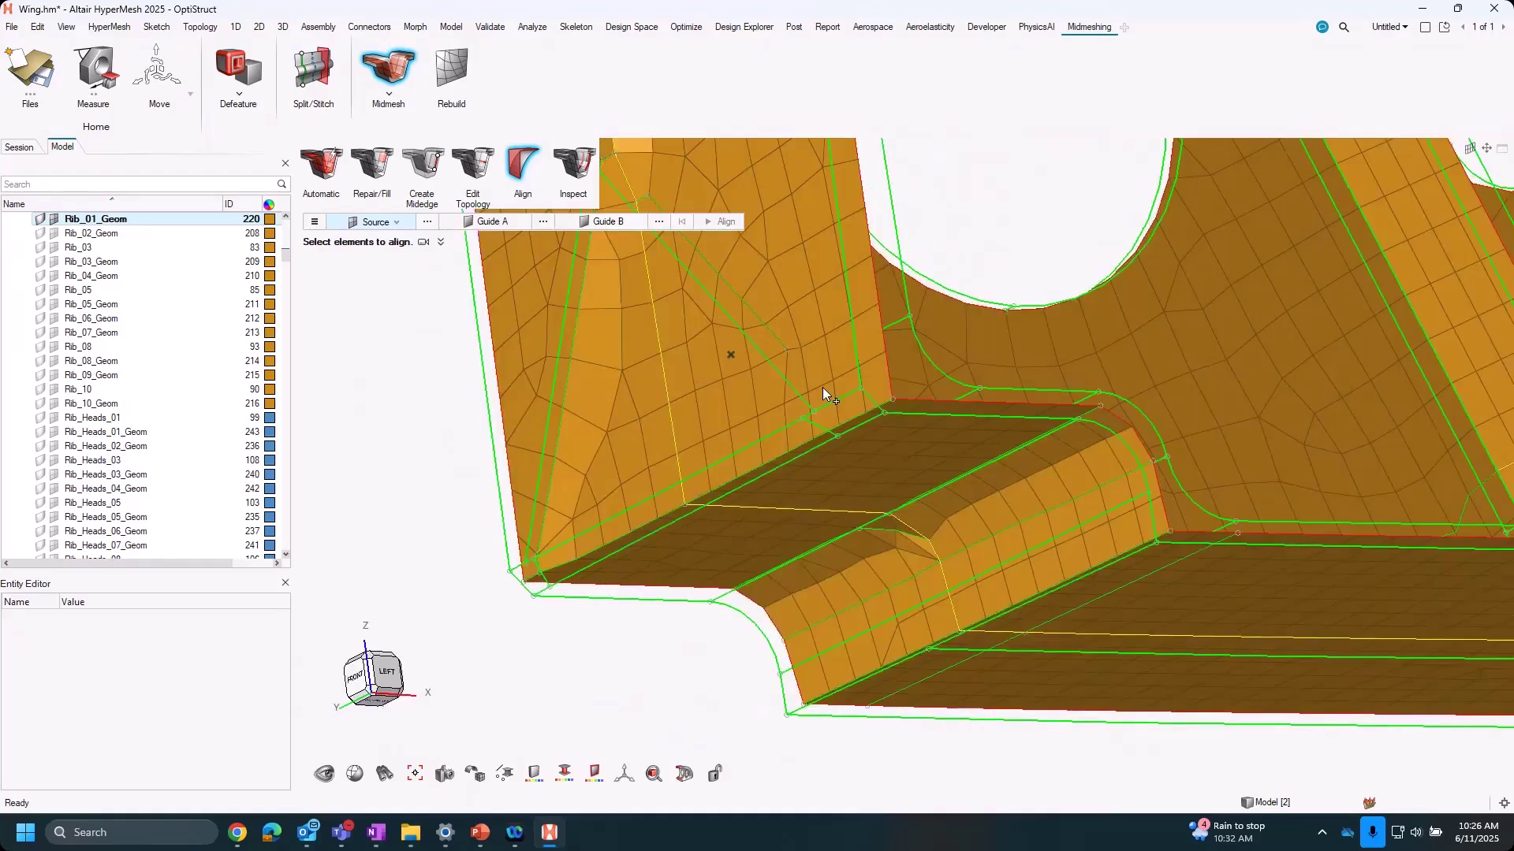
middle_click_drag(623, 377, 1415, 613)
left_click(1479, 632)
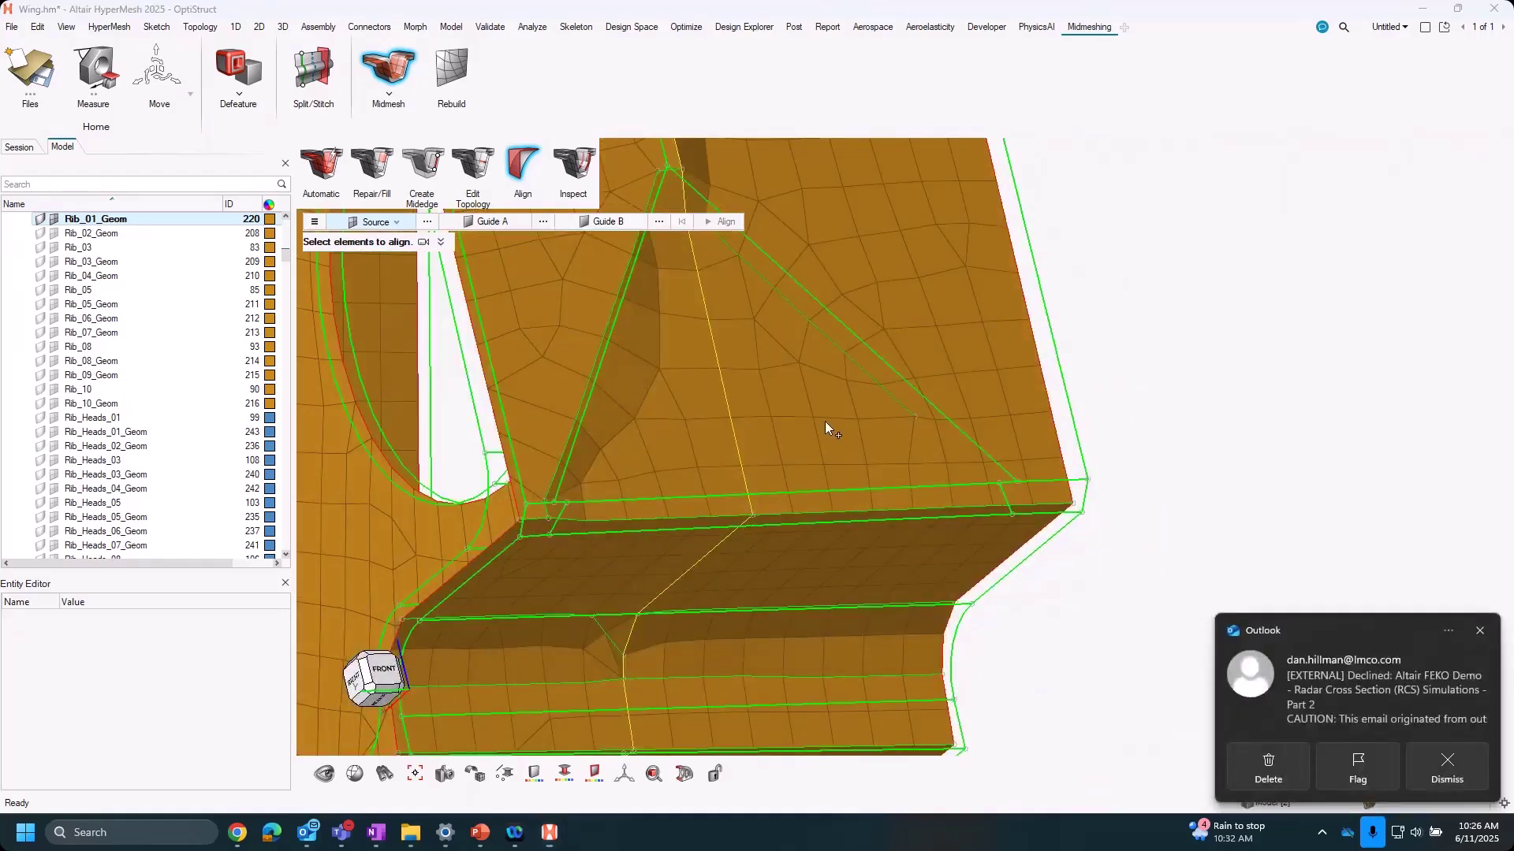
Examine the rib's upper notched corner, its curved step and the adjacent top flange for distorted midmesh elements.
right_click_drag(726, 413, 867, 553)
middle_click_drag(831, 521, 887, 395)
scroll(872, 308, "up", 5)
scroll(889, 439, "down", 3)
right_click_drag(888, 440, 940, 601)
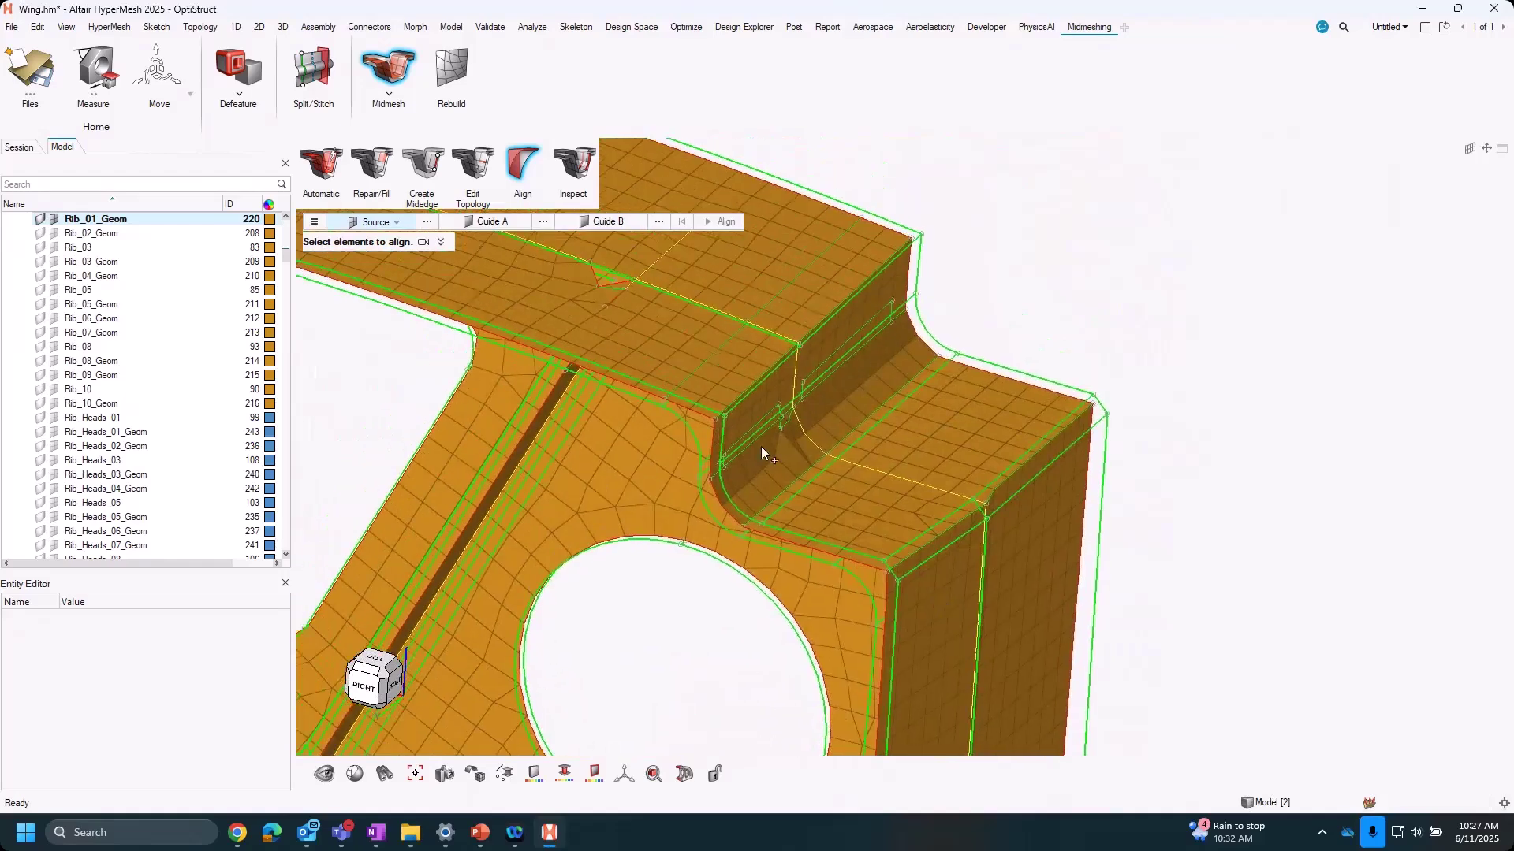
scroll(716, 448, "up", 4)
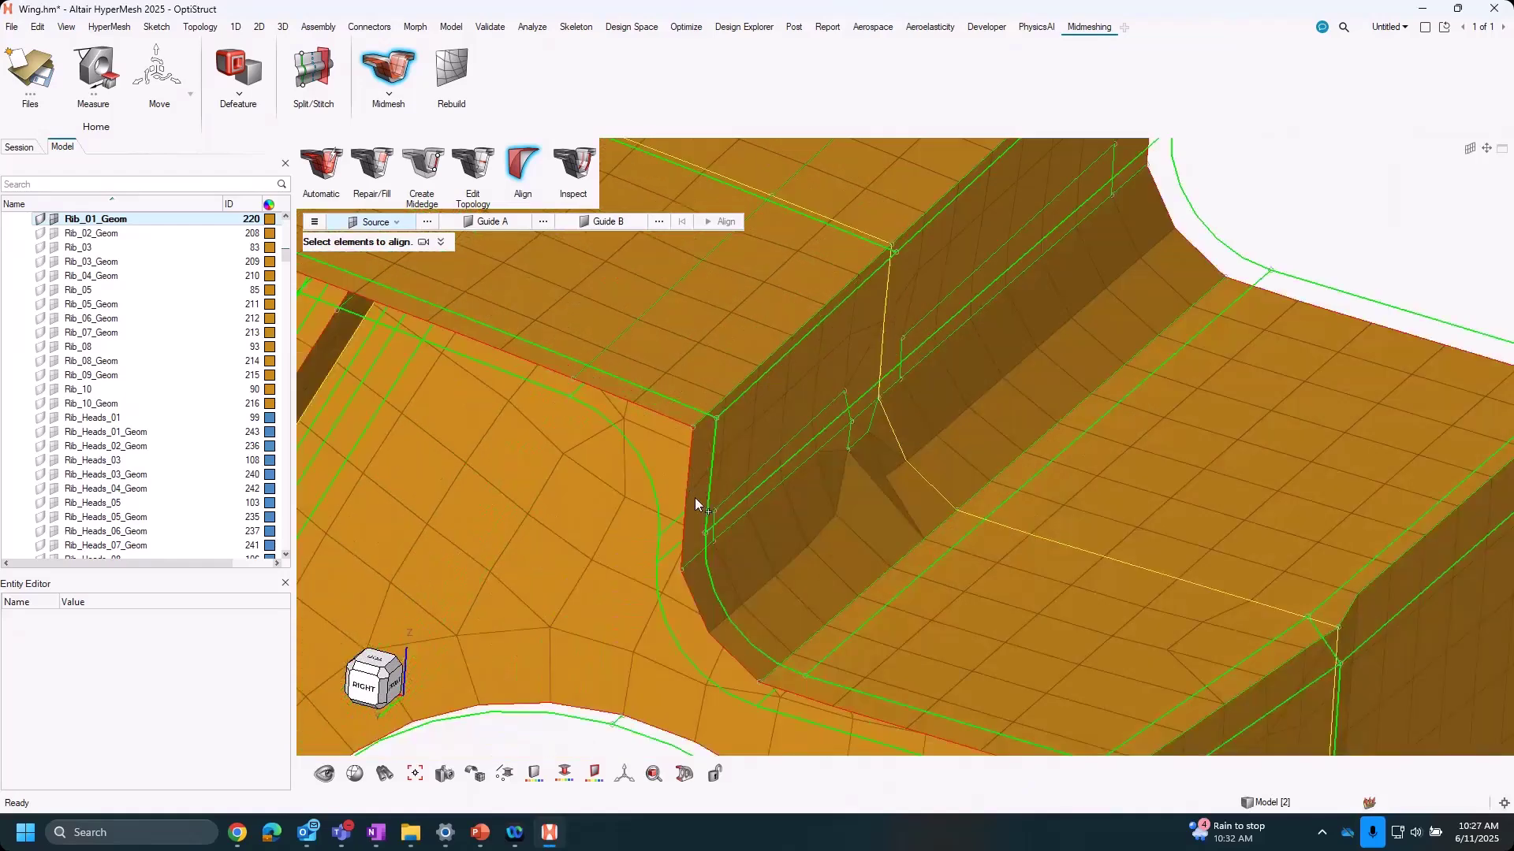
middle_click_drag(701, 528, 743, 426)
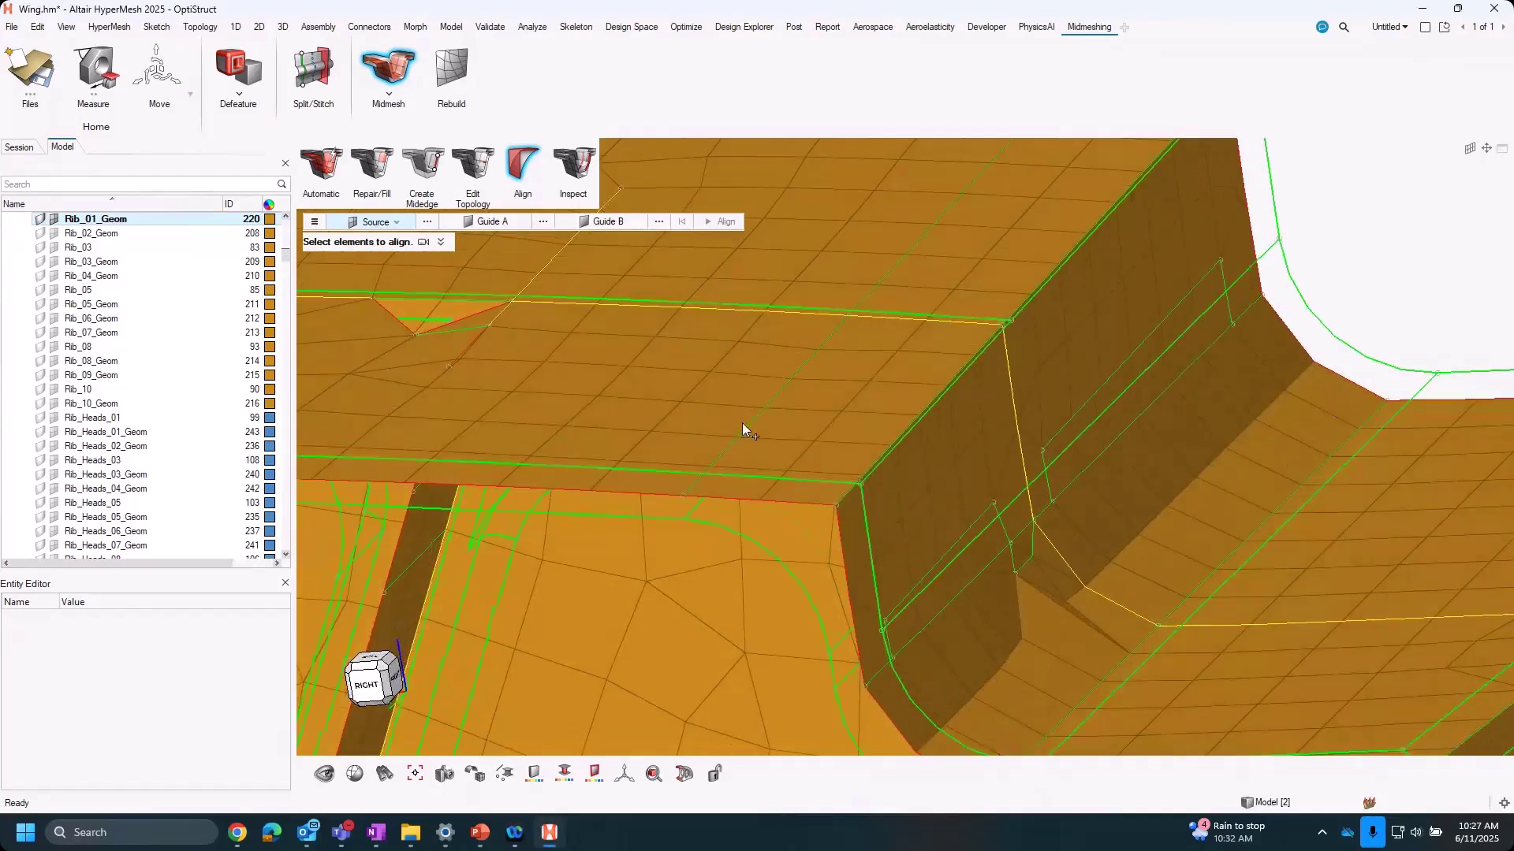
Set the Align source type to Lines for the rib's upper notched corner.
middle_click_drag(851, 523, 774, 494)
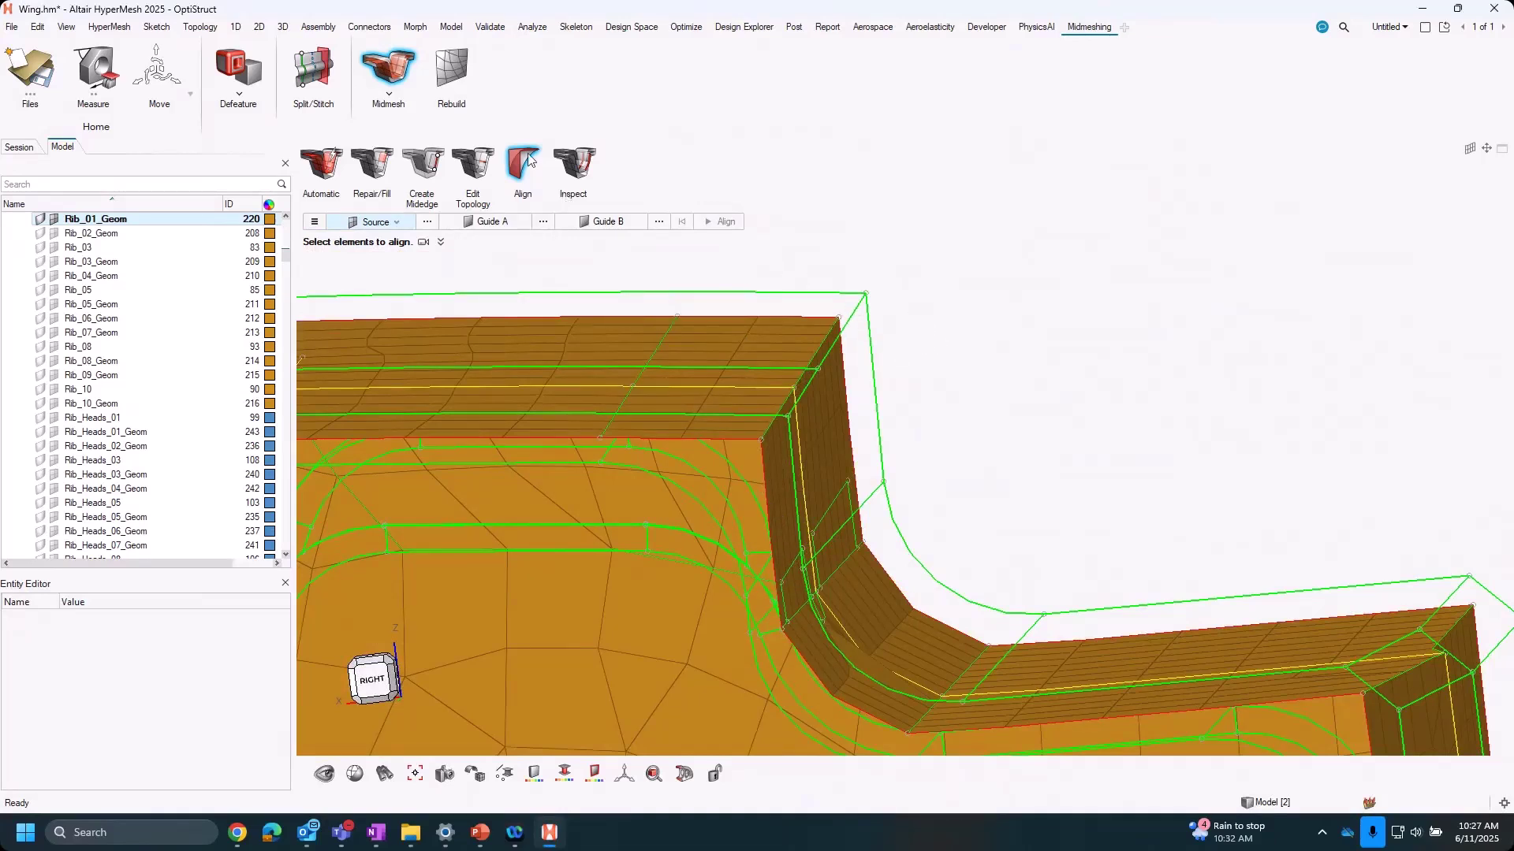
left_click(396, 226)
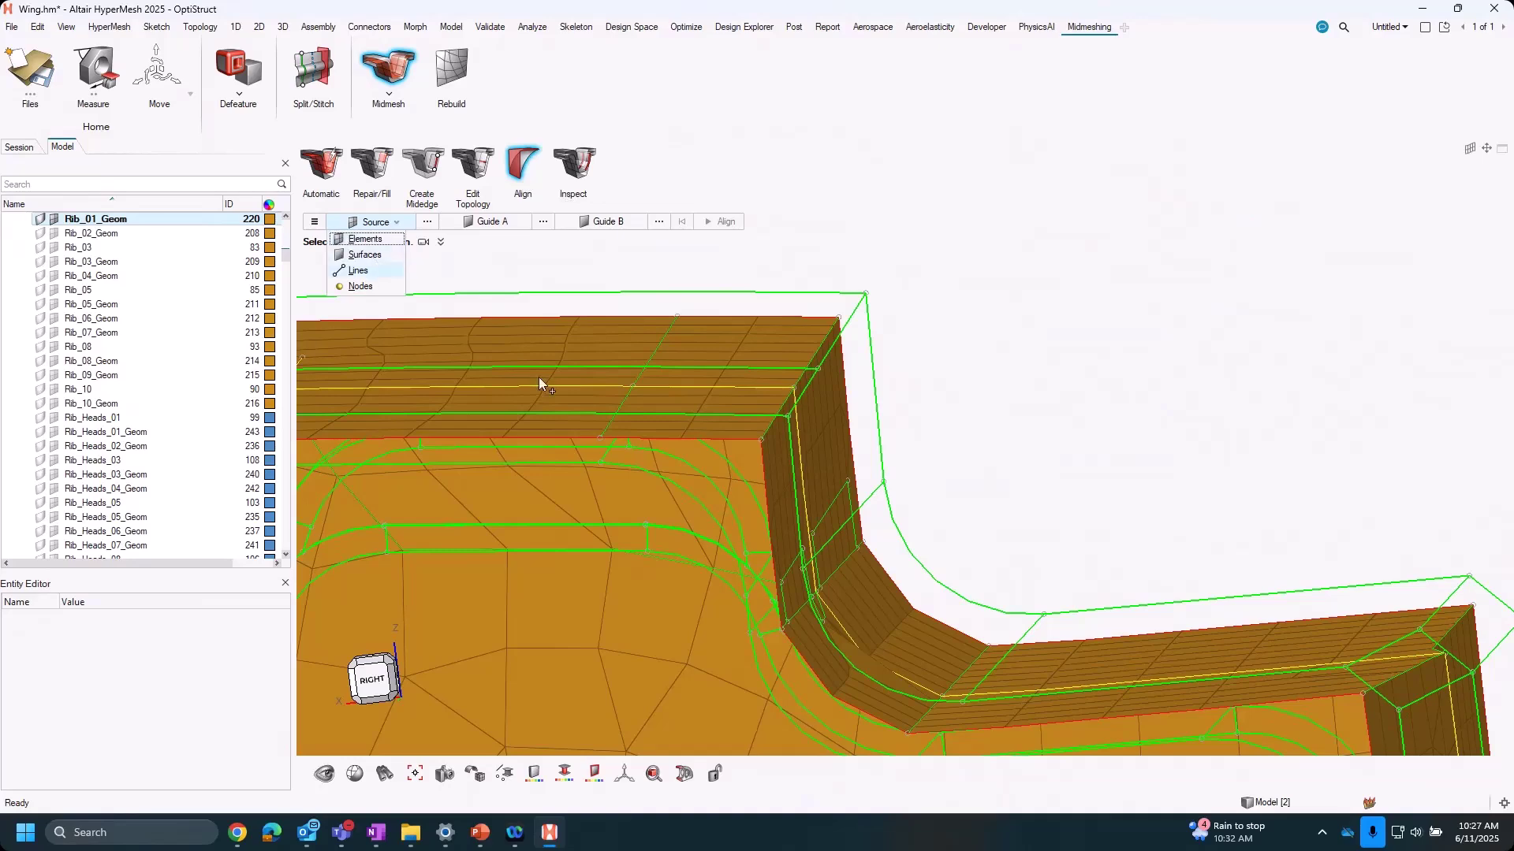
left_click(360, 271)
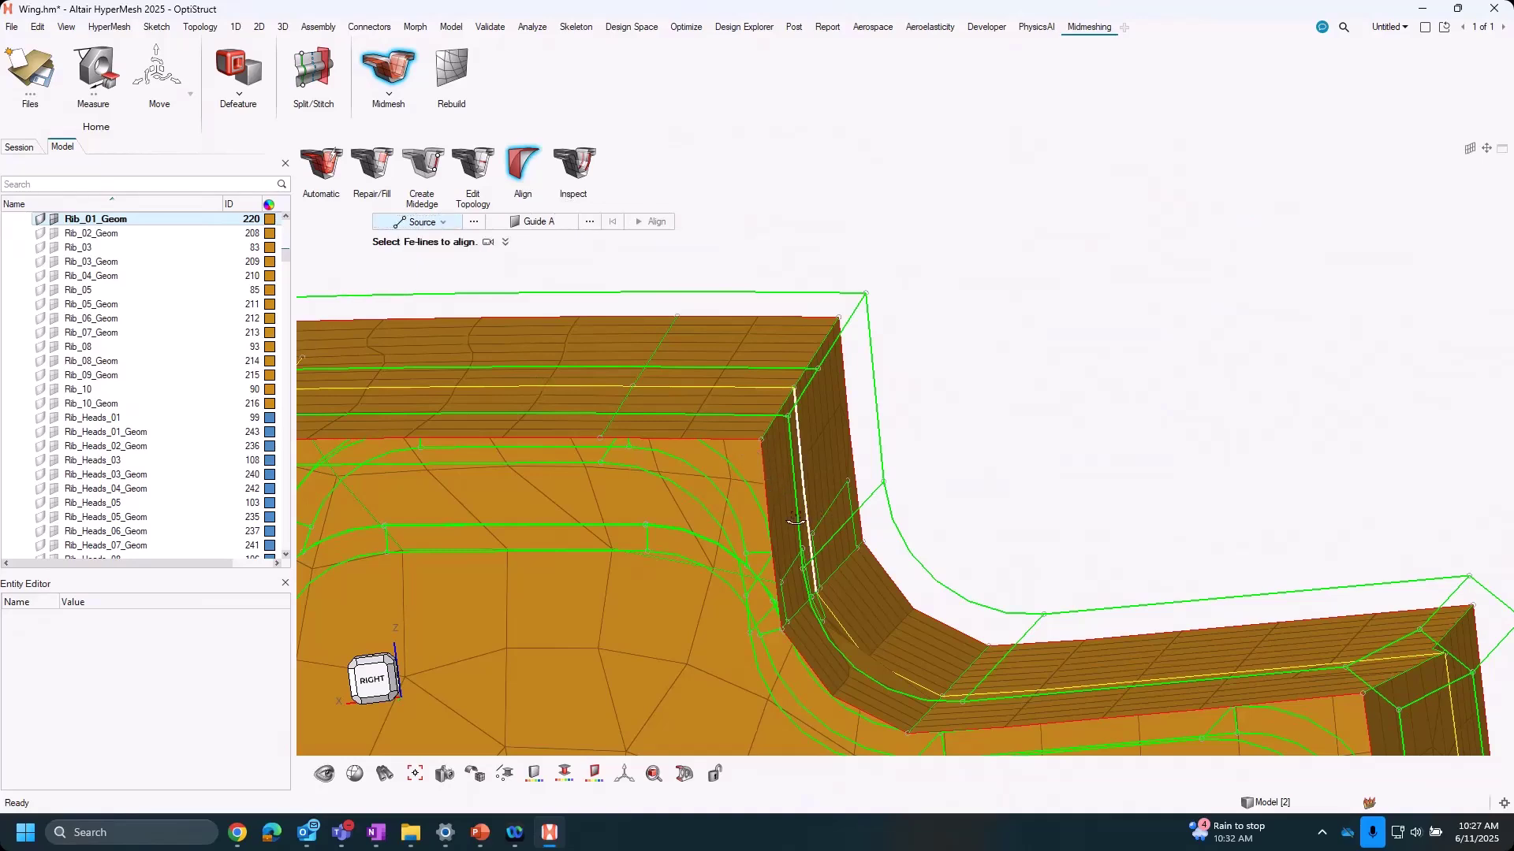
Examine the web edges at the rib's upper notched corner with Rib_01_Geom's geometry hidden and shown.
middle_click_drag(796, 518, 432, 260)
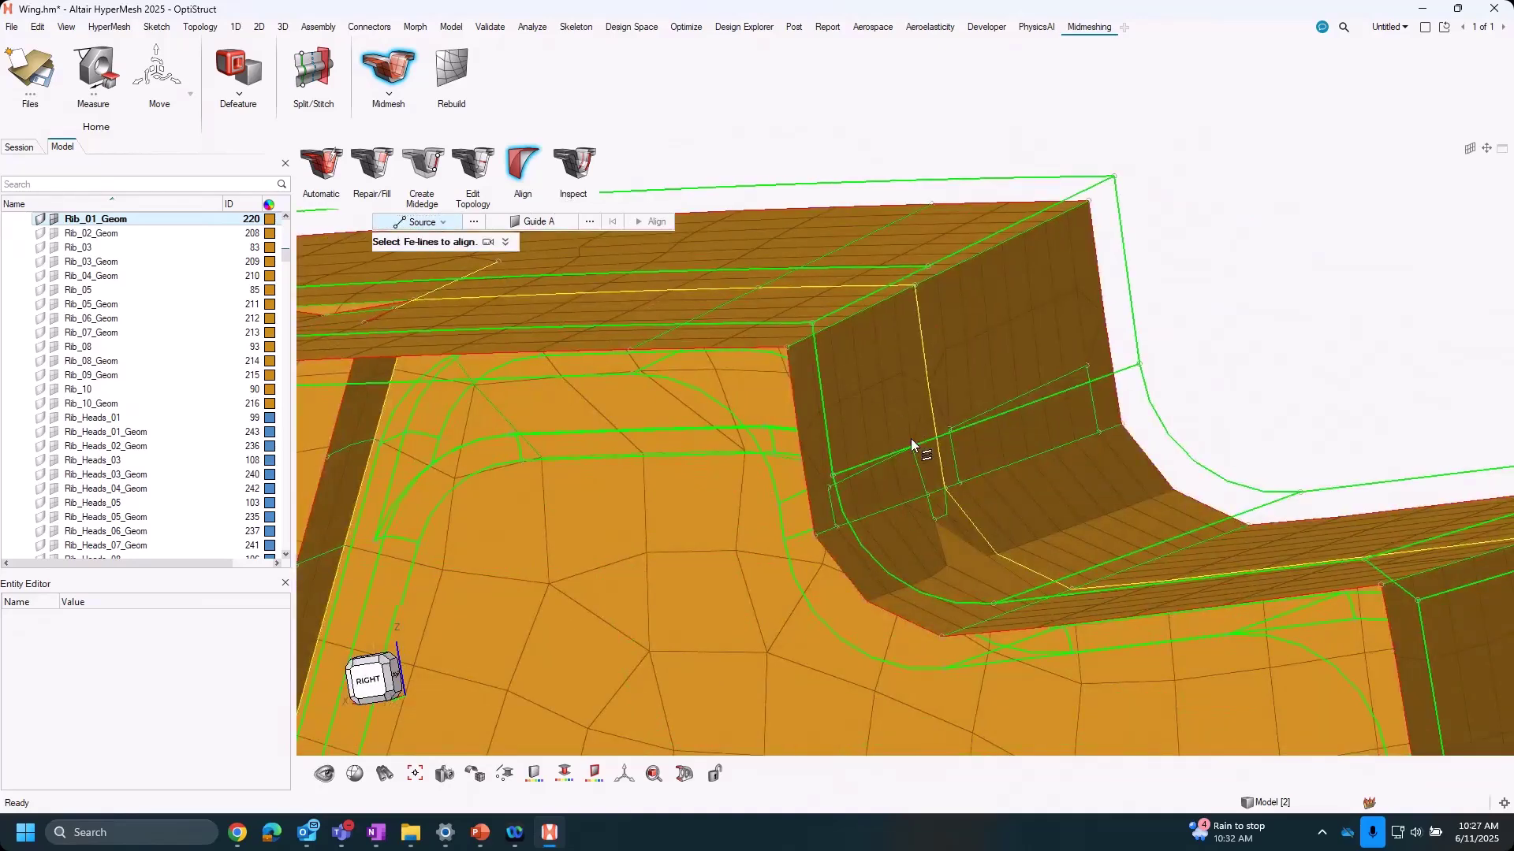
middle_click_drag(911, 438, 840, 619)
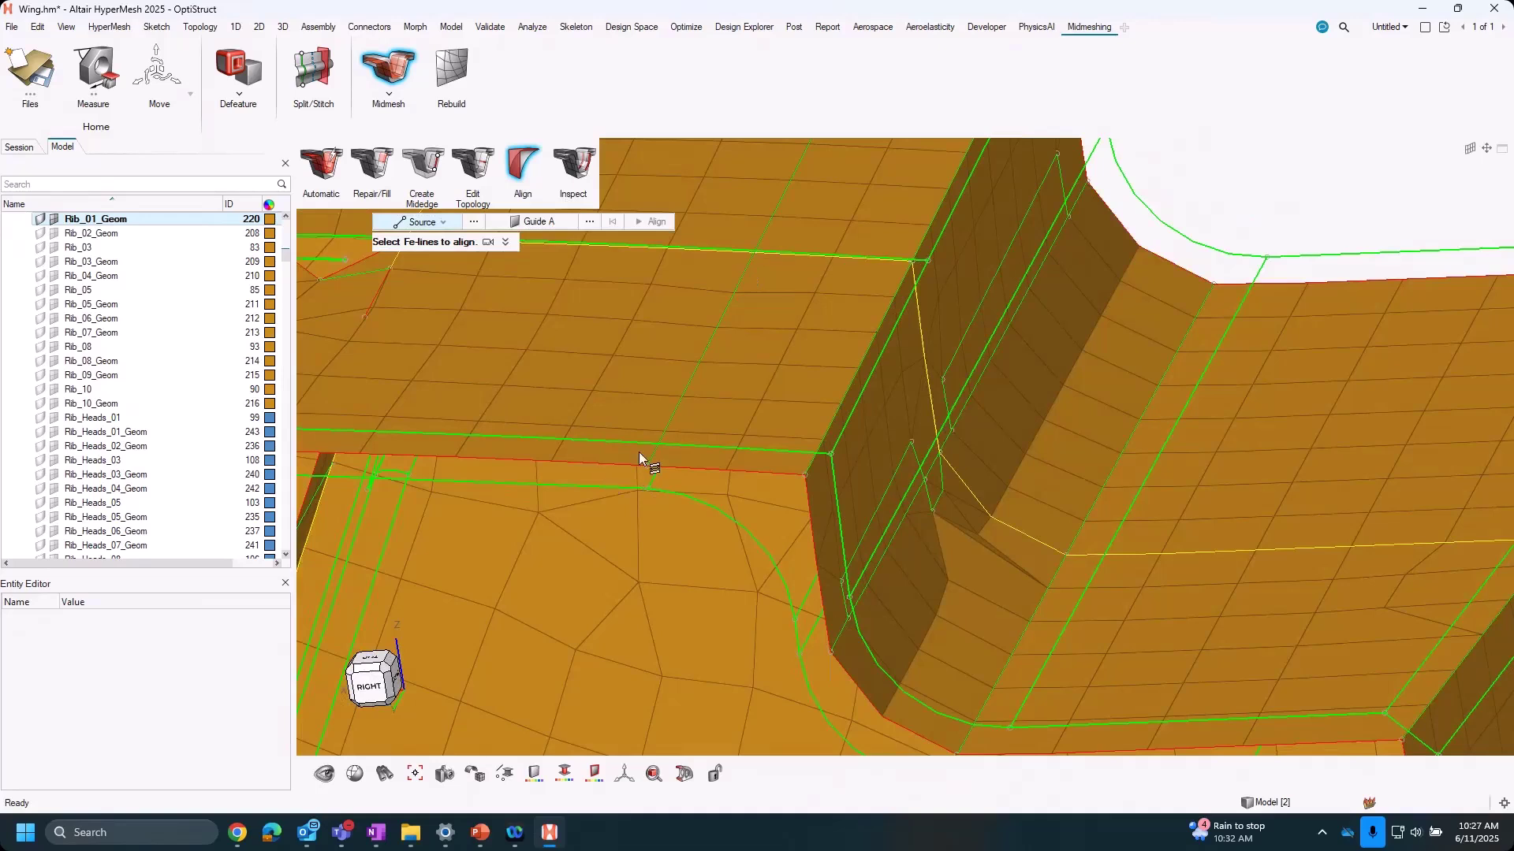
left_click(41, 219)
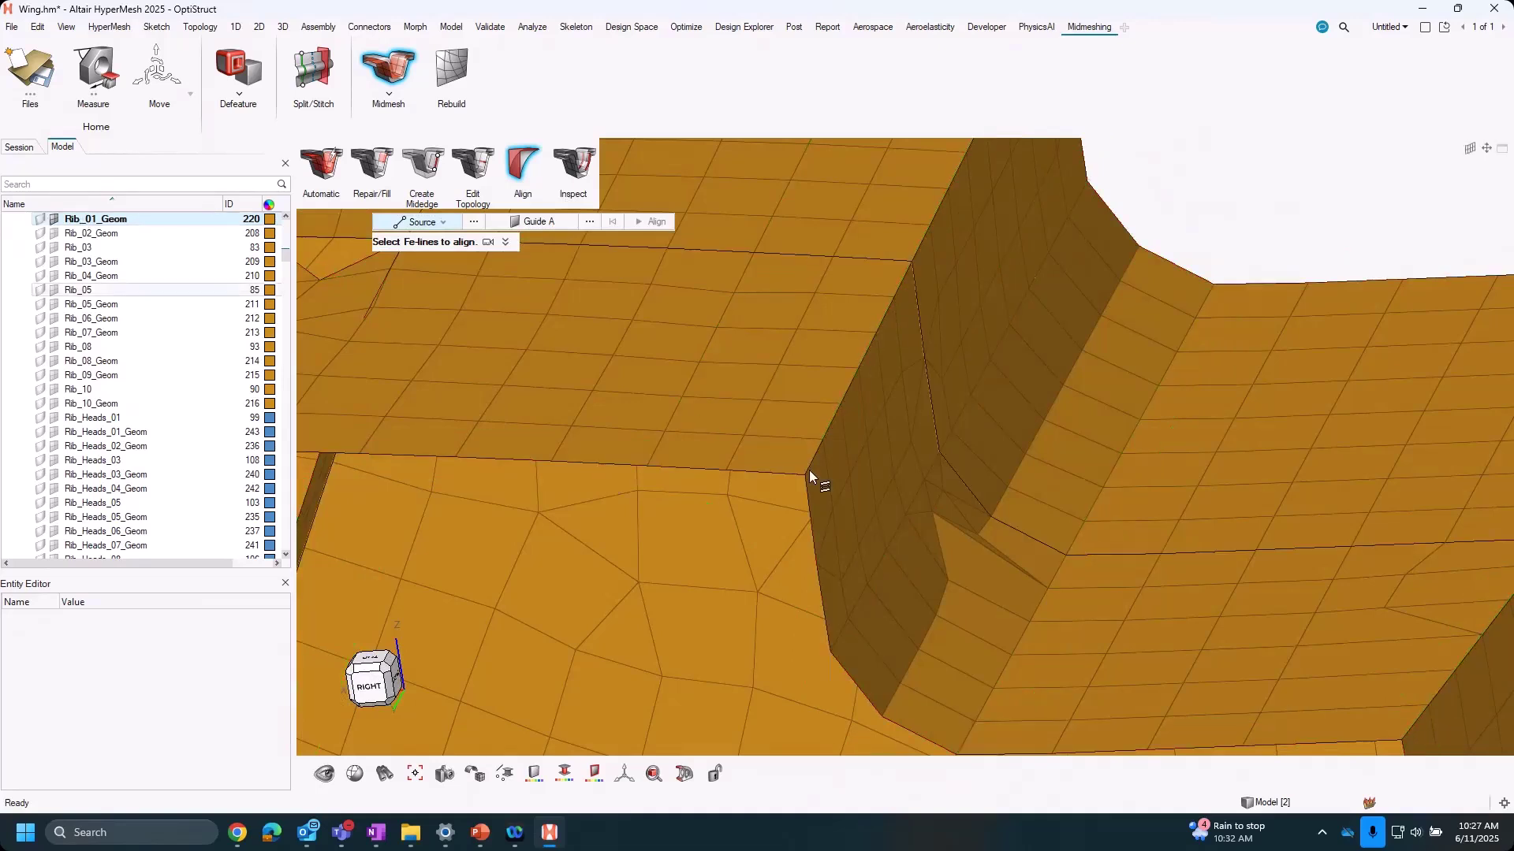
left_click(41, 219)
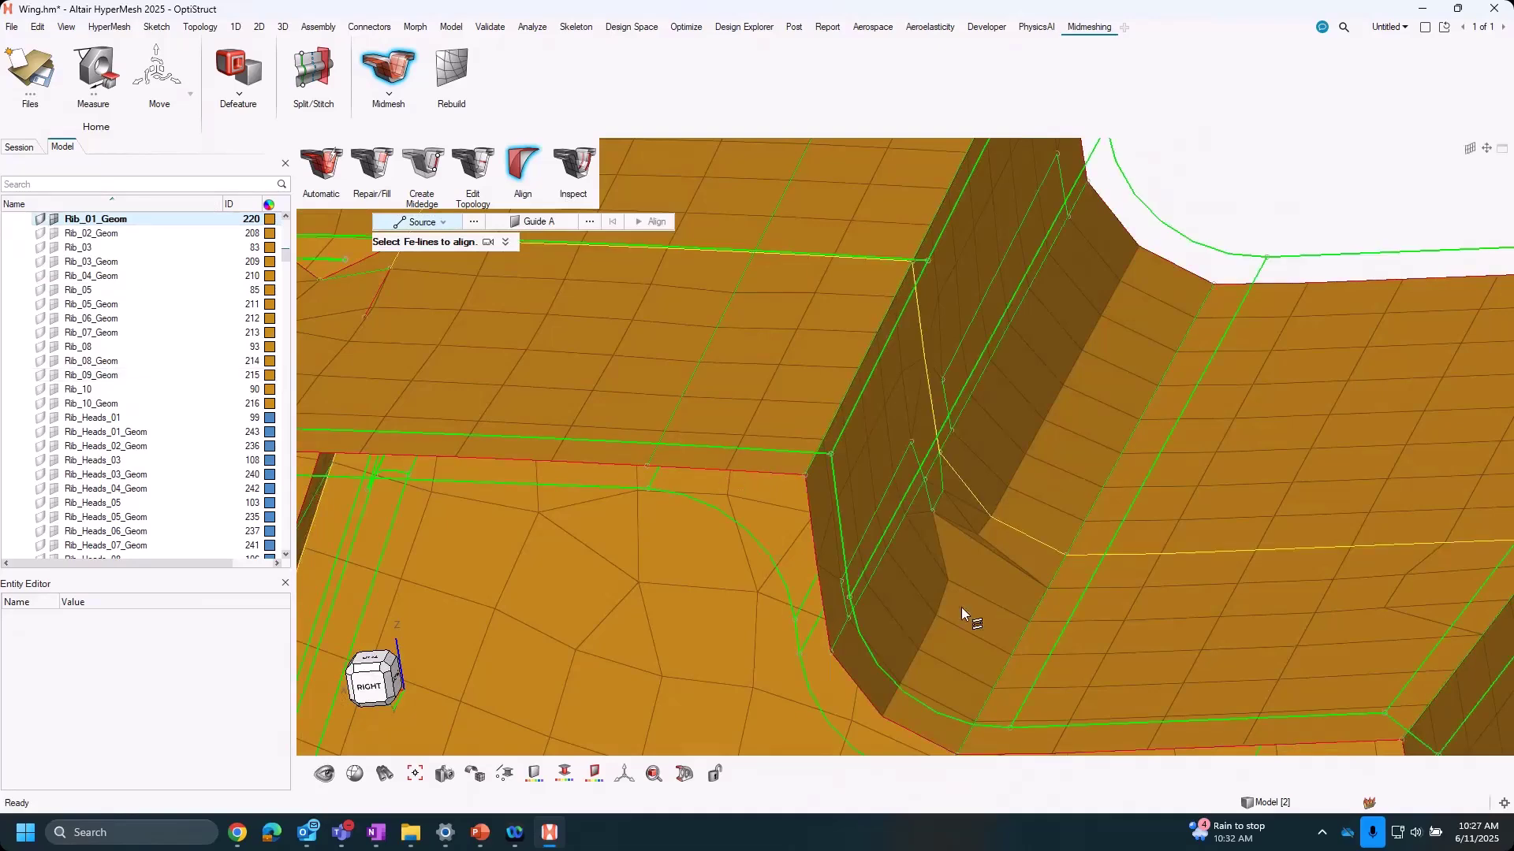
scroll(661, 532, "down", 5)
scroll(660, 532, "up", 5)
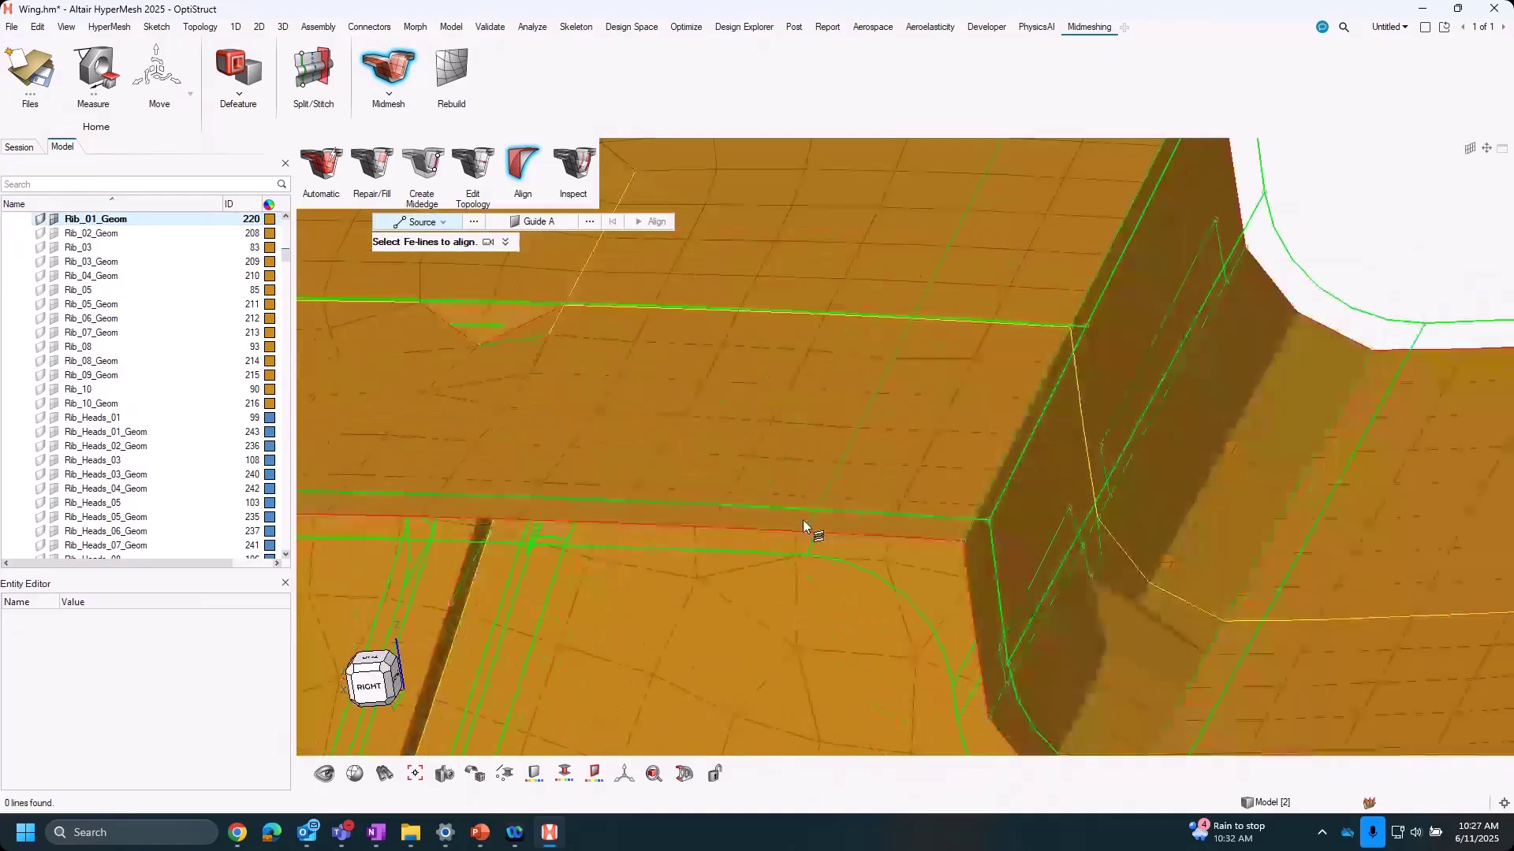
scroll(747, 531, "down", 4)
scroll(801, 446, "up", 6)
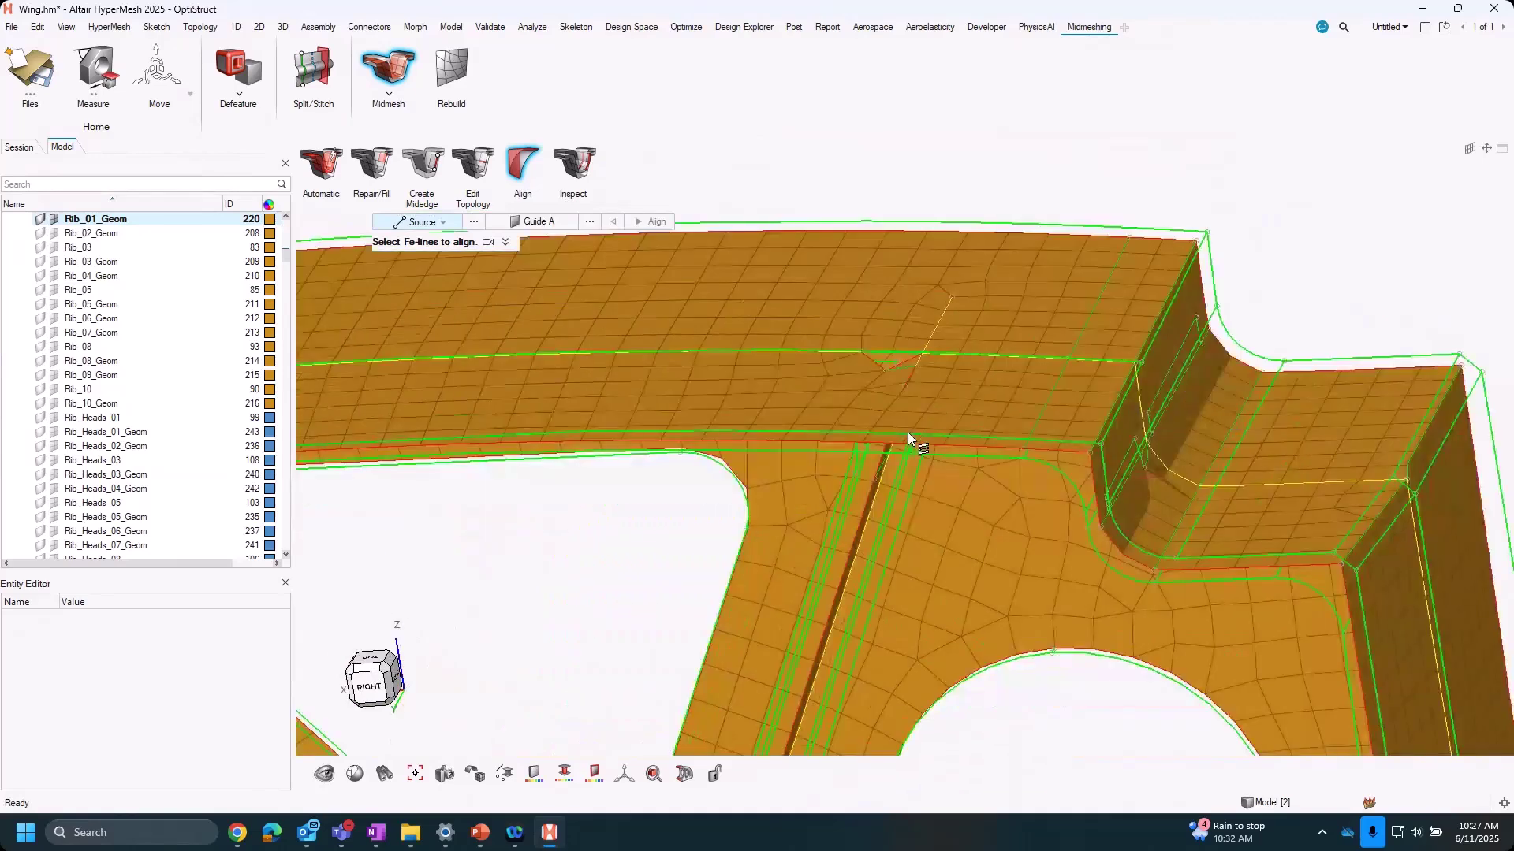
scroll(859, 425, "down", 5)
middle_click_drag(1025, 436, 1044, 447)
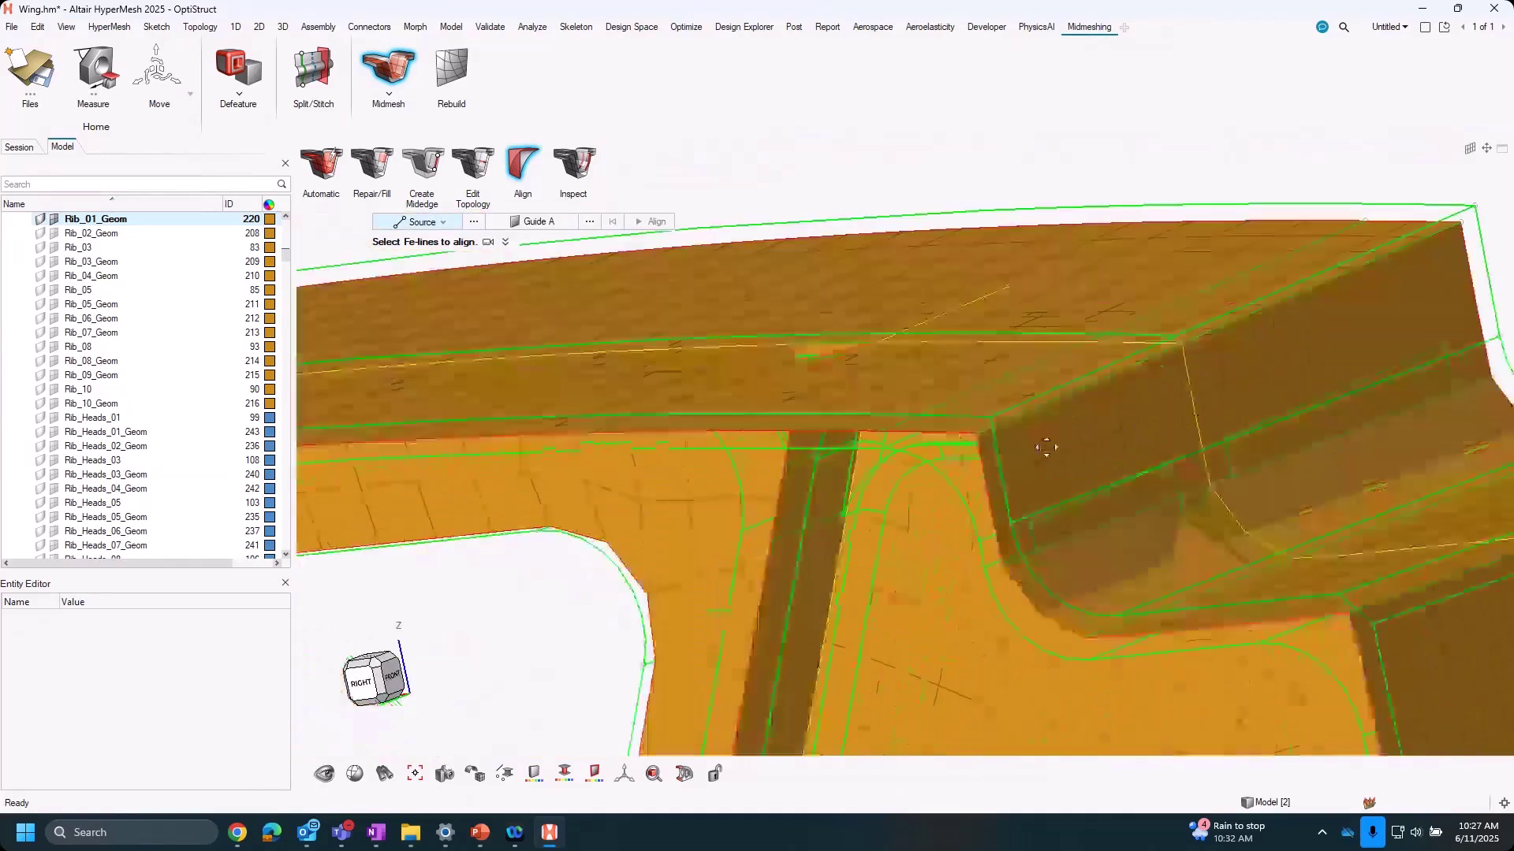
scroll(860, 447, "up", 4)
middle_click_drag(807, 467, 716, 462)
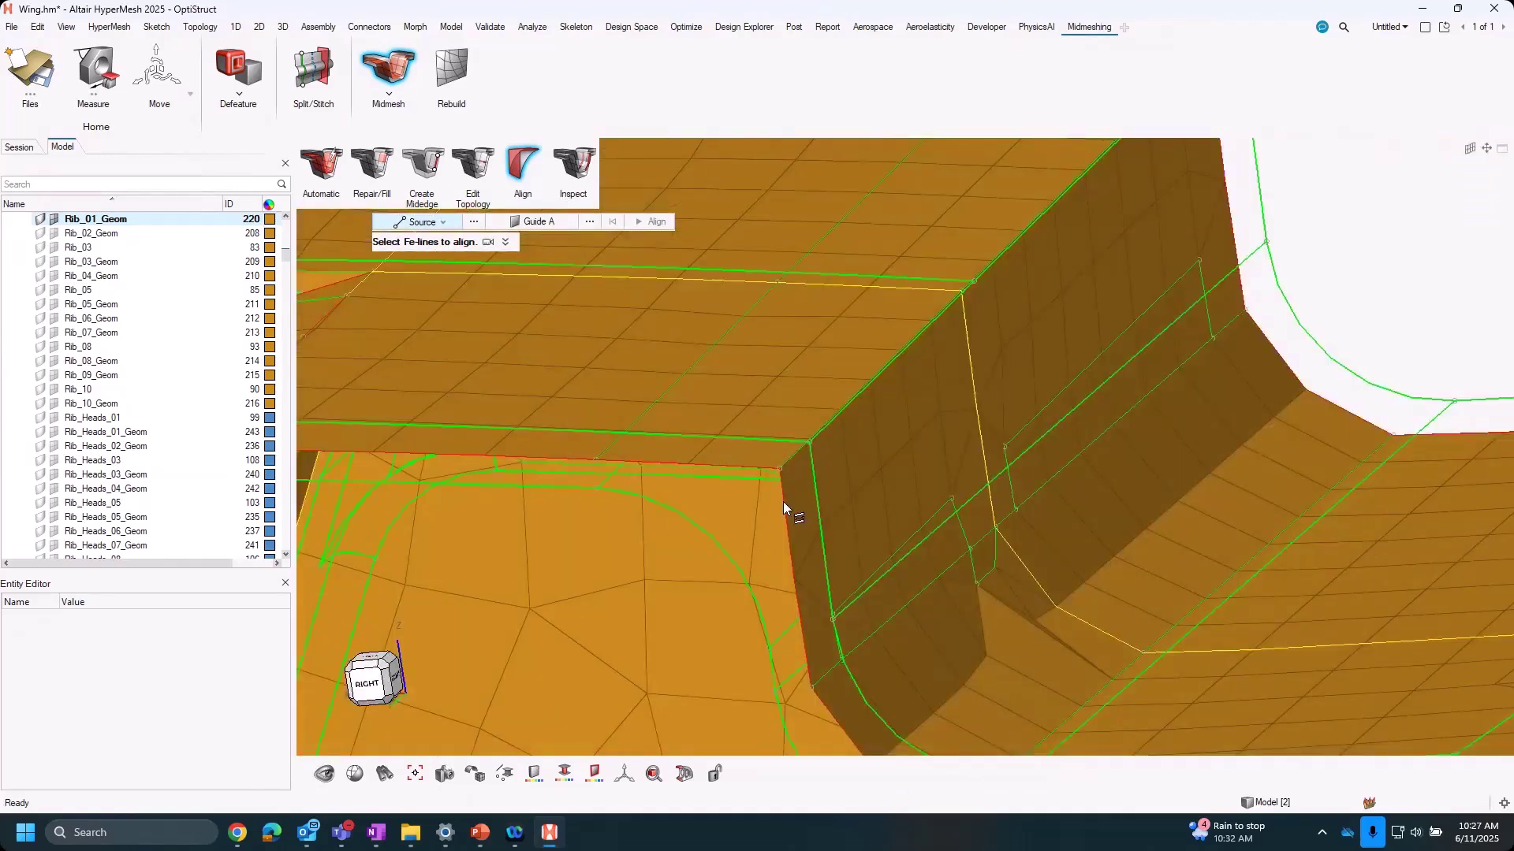
Set Guide A to Lines and select the two web edge lines meeting at the upper notched corner as the Align source.
left_click(542, 225)
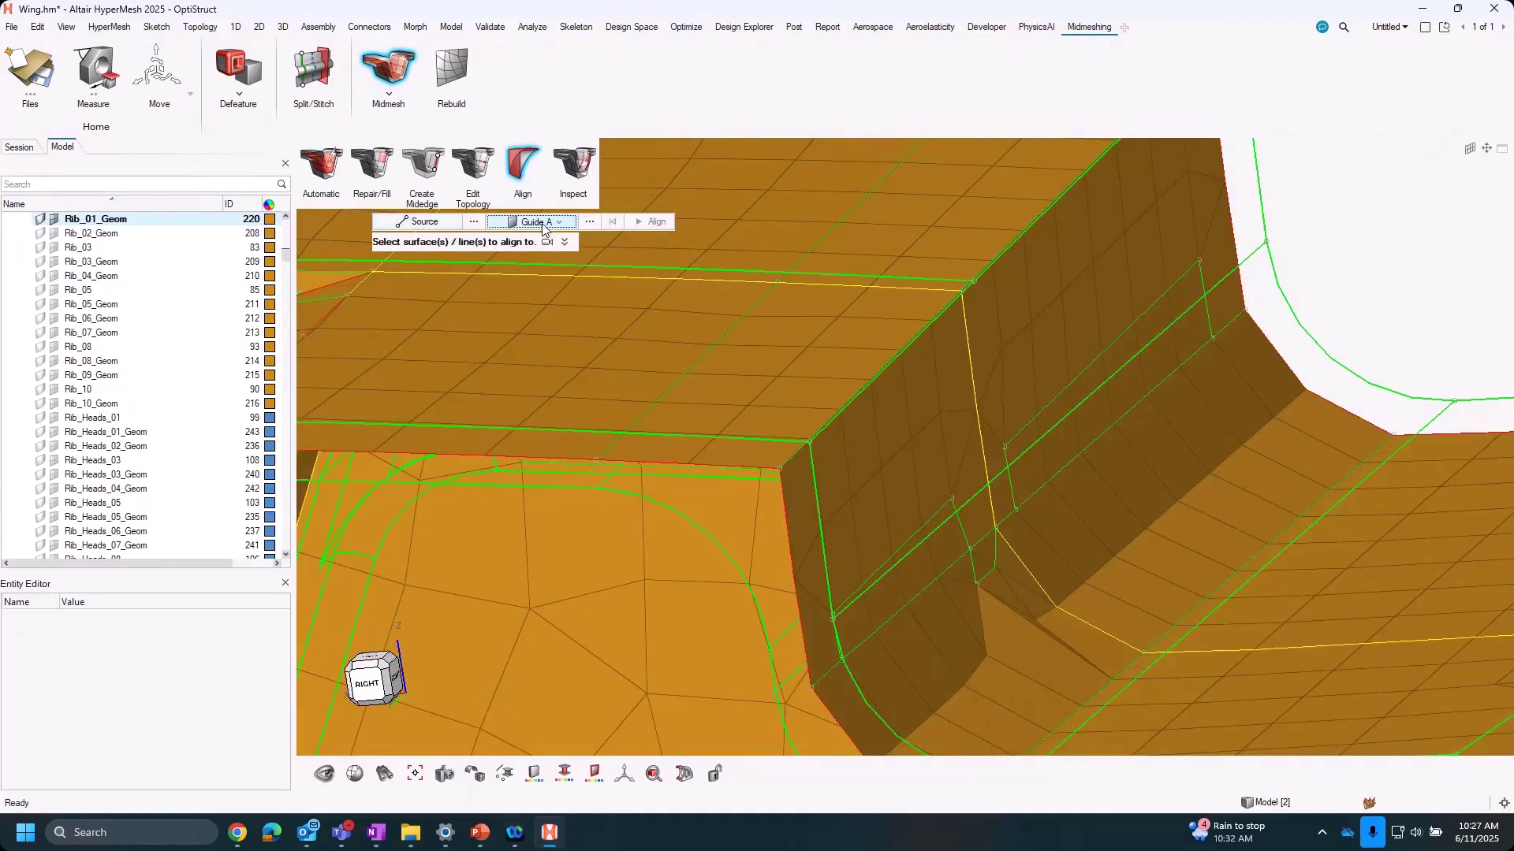
left_click(556, 222)
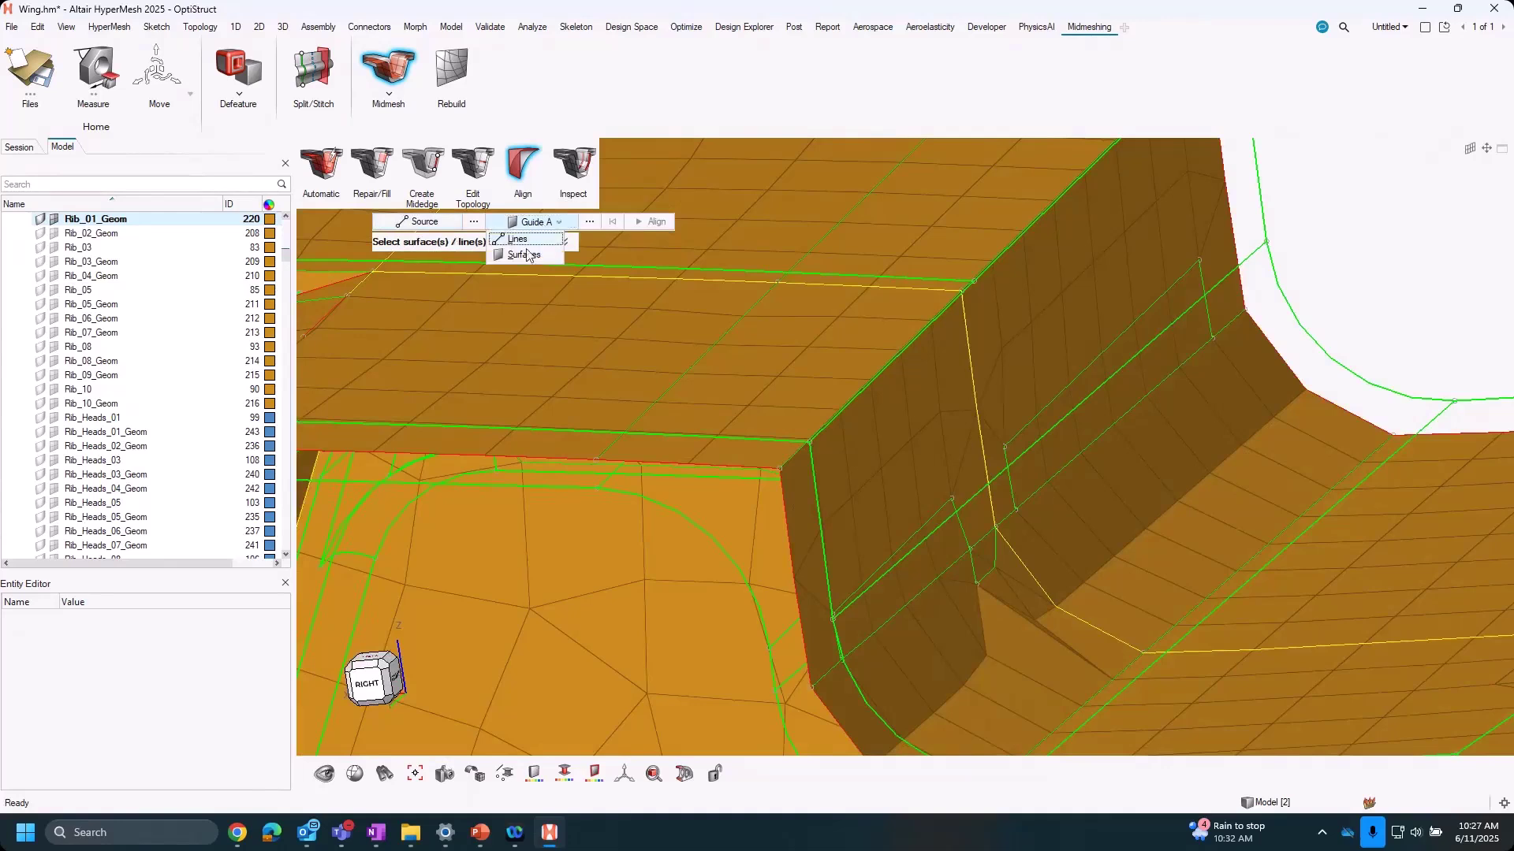
left_click(758, 621)
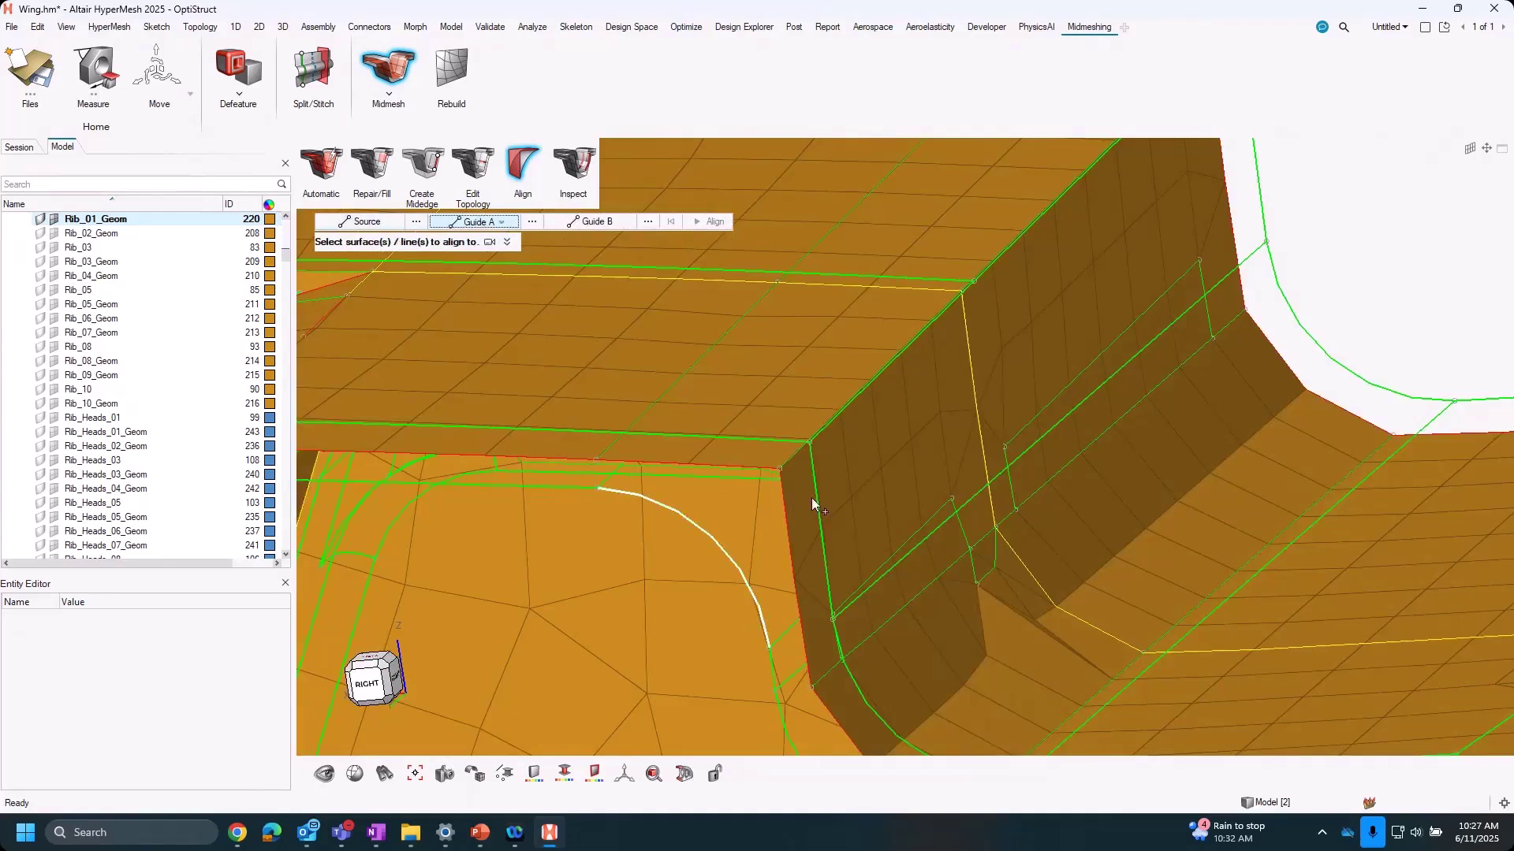
left_click(367, 222)
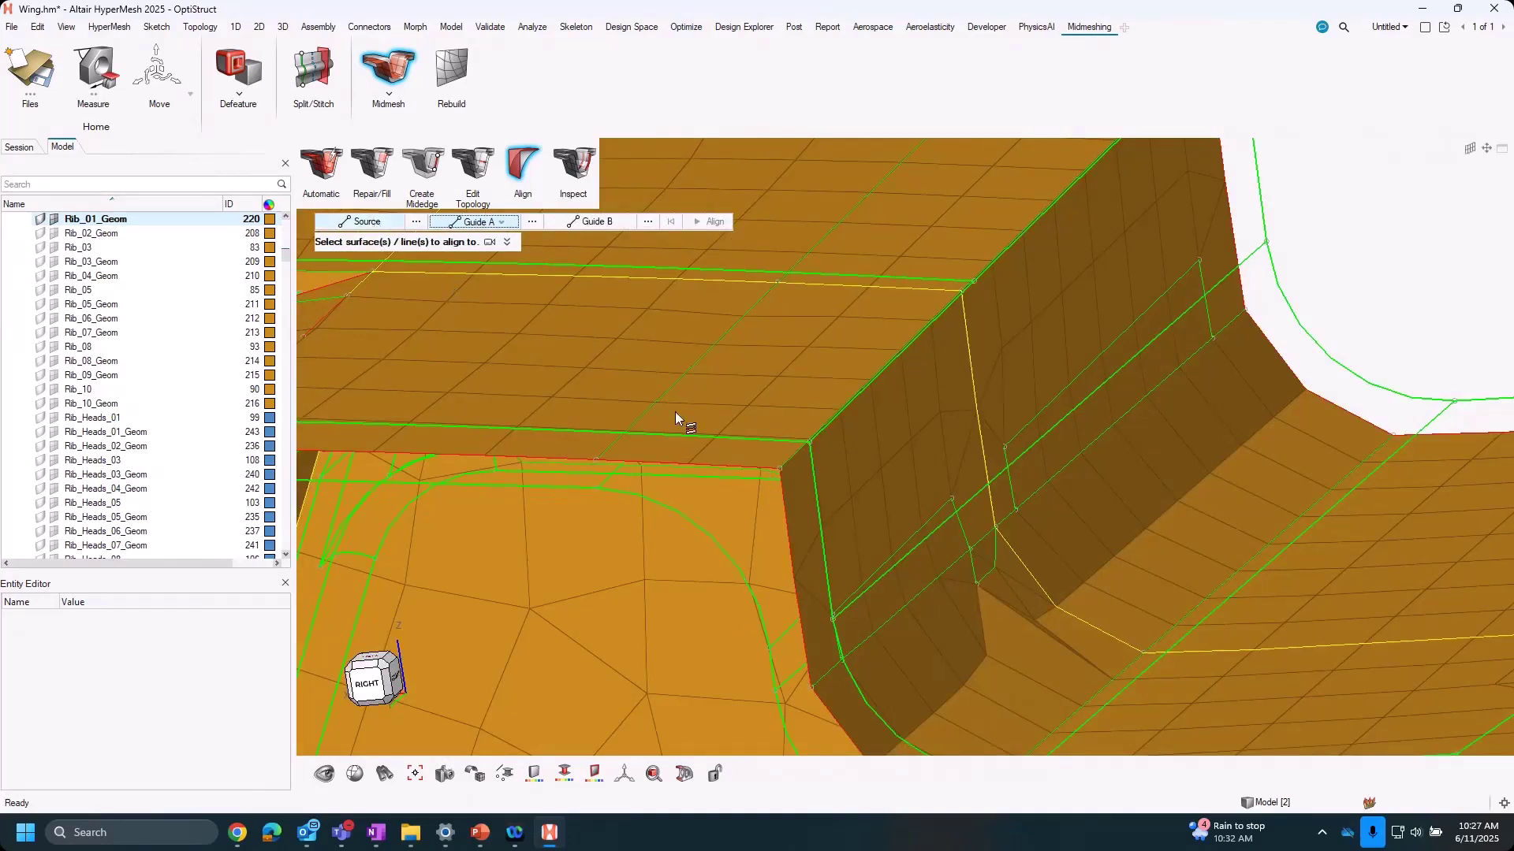
left_click(651, 463)
left_click(789, 513)
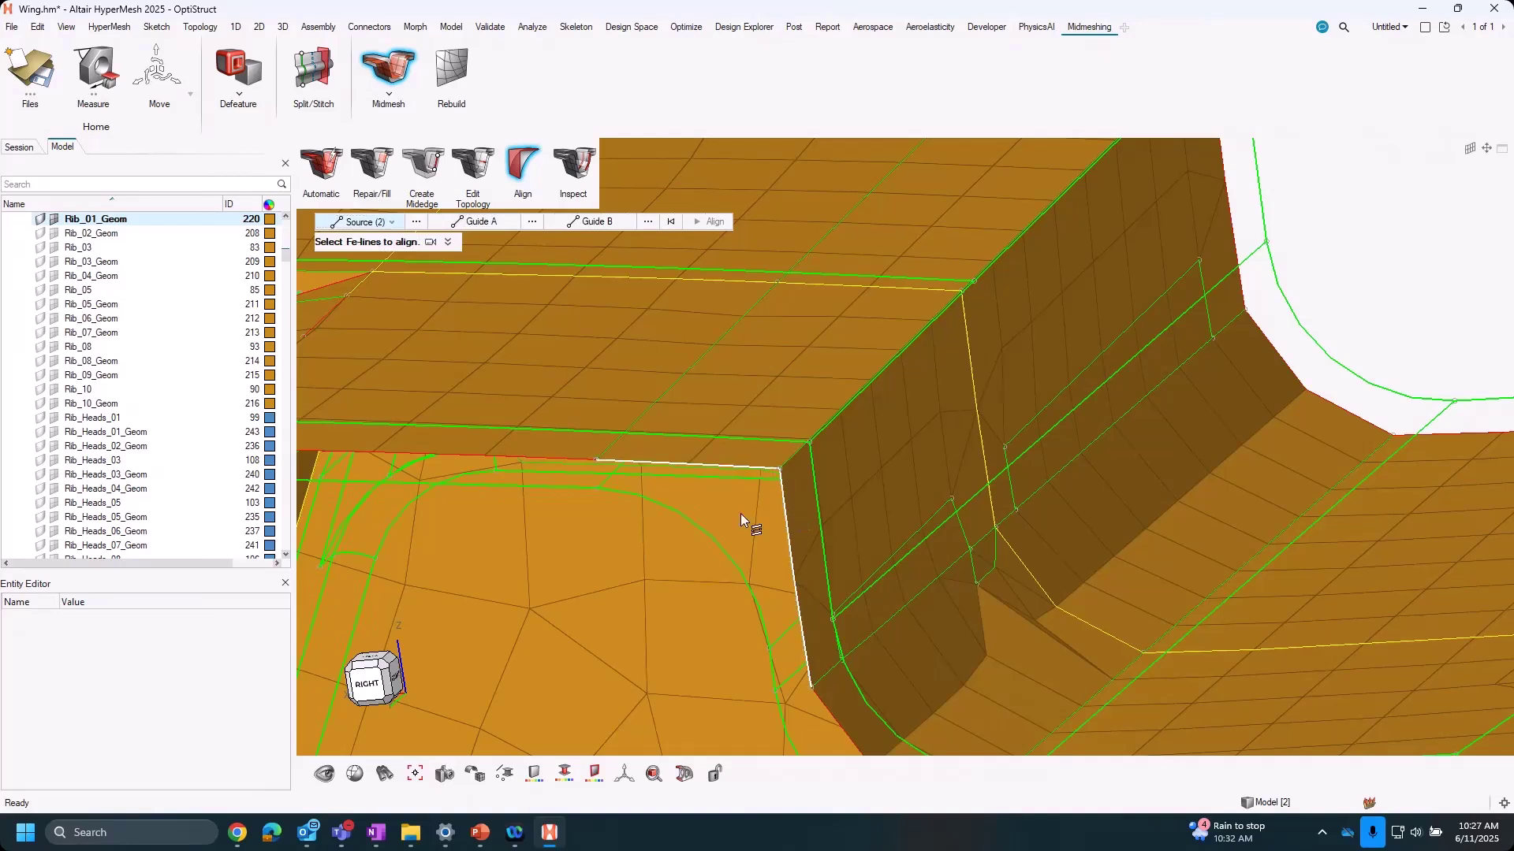
Align the two selected edge lines to the web's rounded corner line as Guide A.
left_click(463, 222)
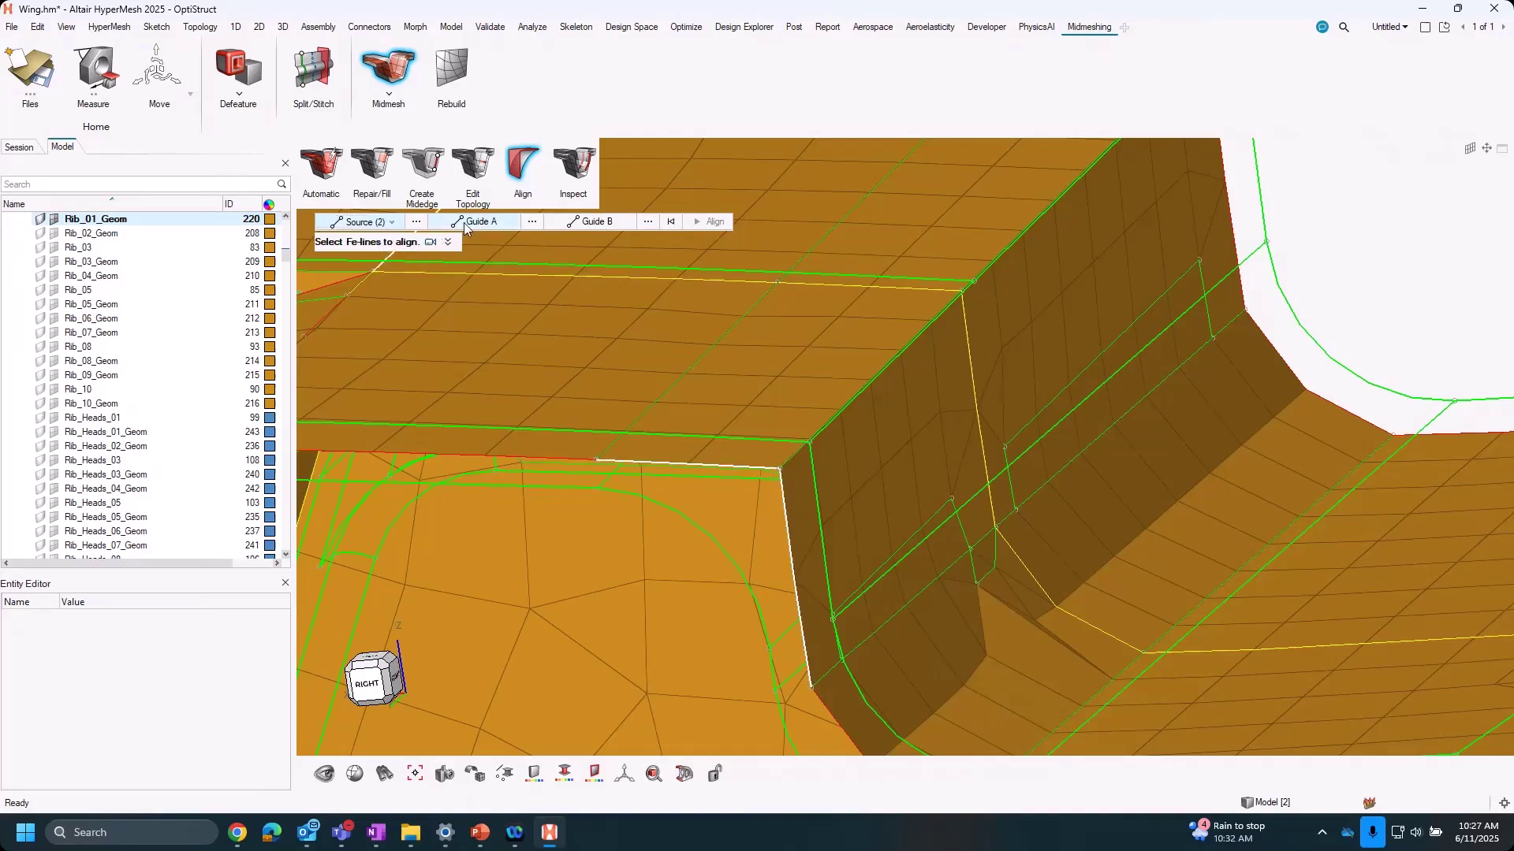
left_click(718, 537)
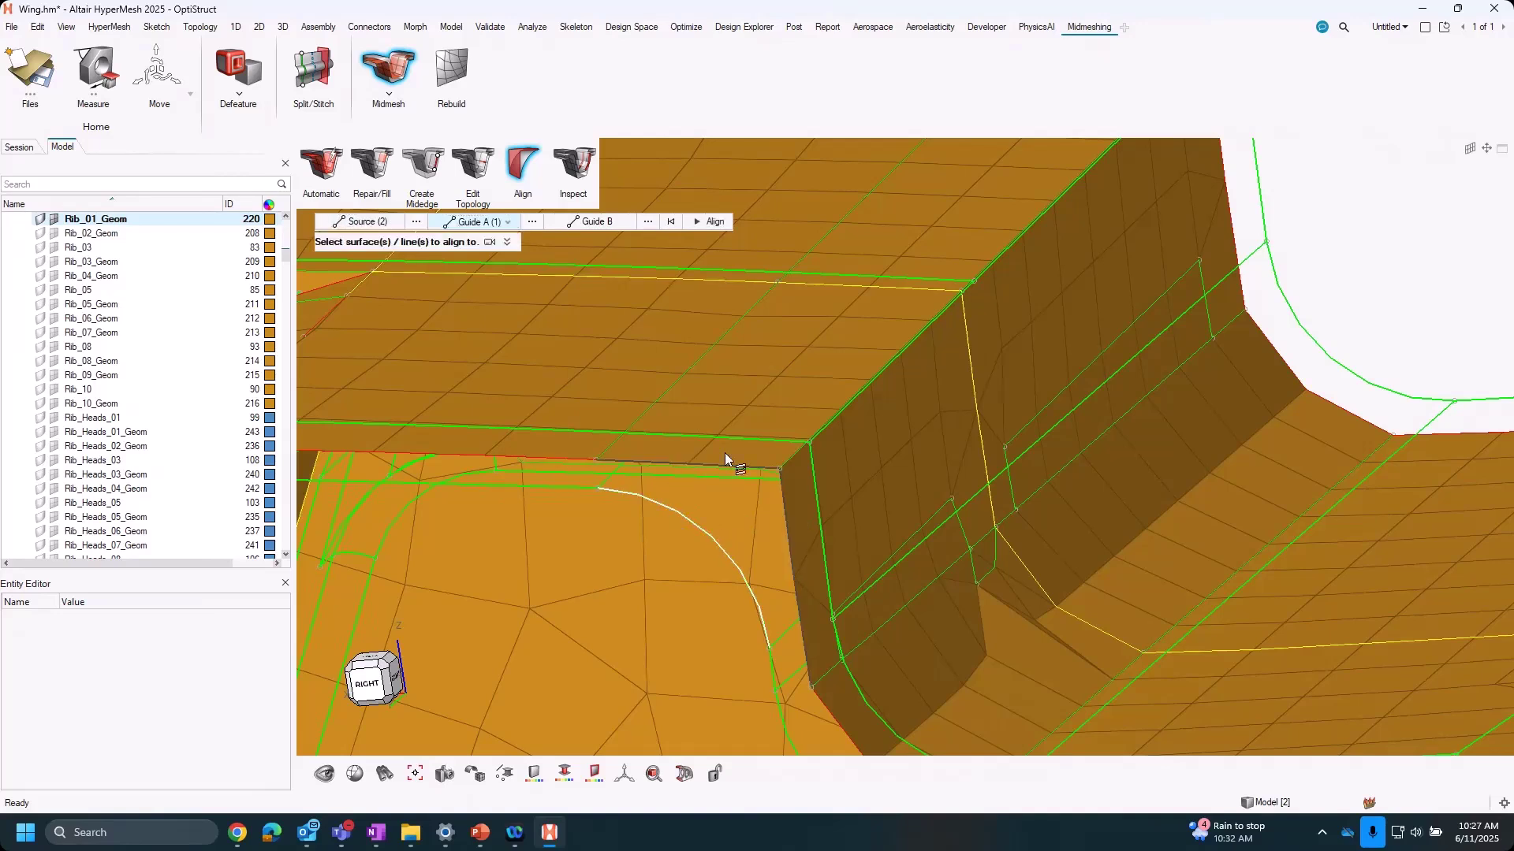
left_click(714, 223)
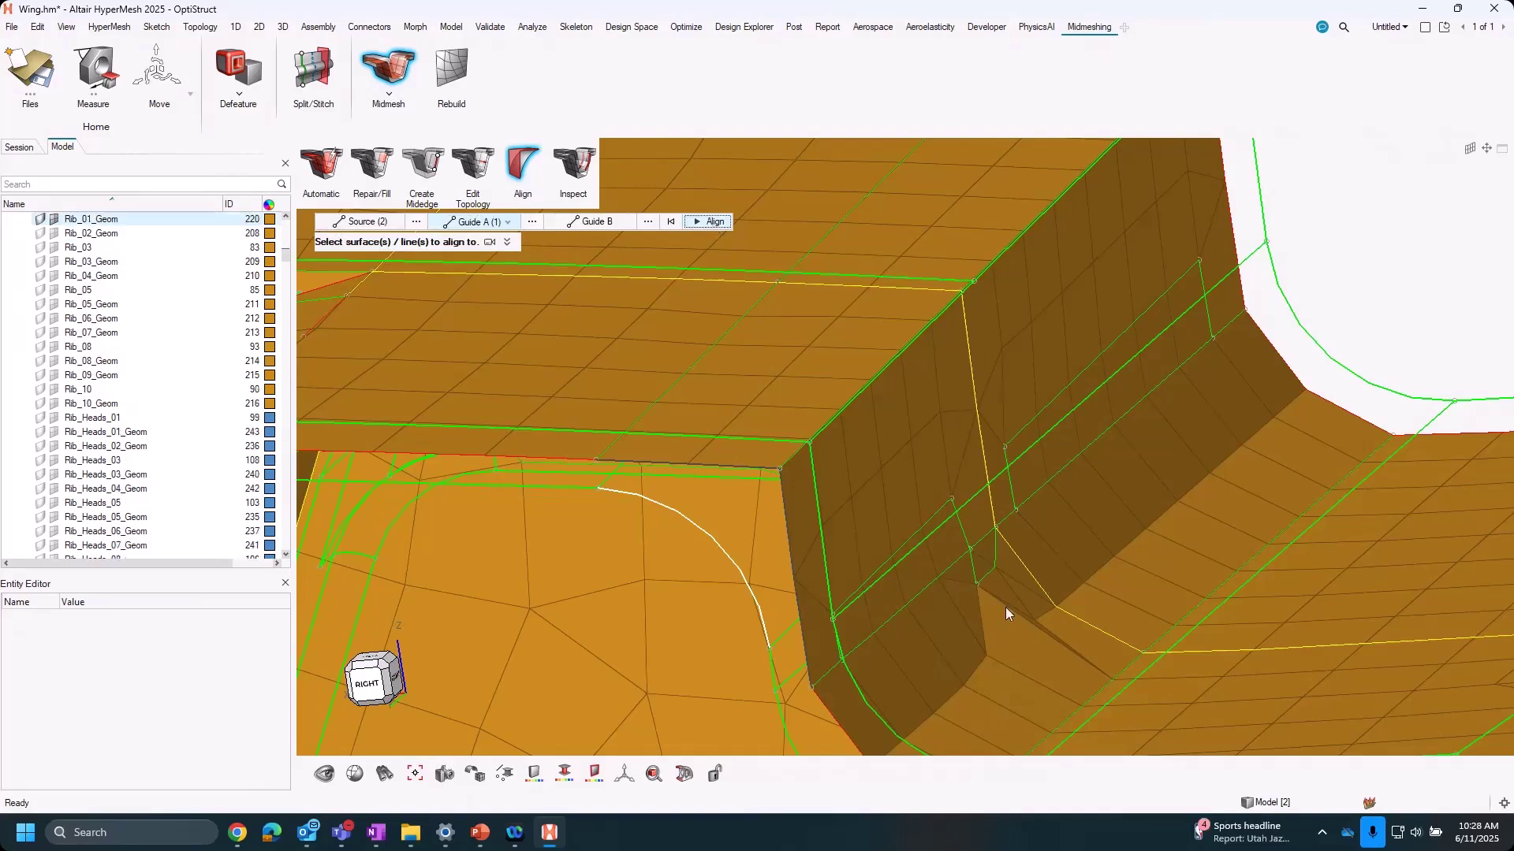
Examine the rounded upper corner and the whole rib's midmesh, and close the Align tool.
mouse_move(749, 474)
middle_mouse_down()
mouse_move(808, 483)
mouse_move(702, 483)
middle_mouse_up()
scroll(979, 518, "down", 3)
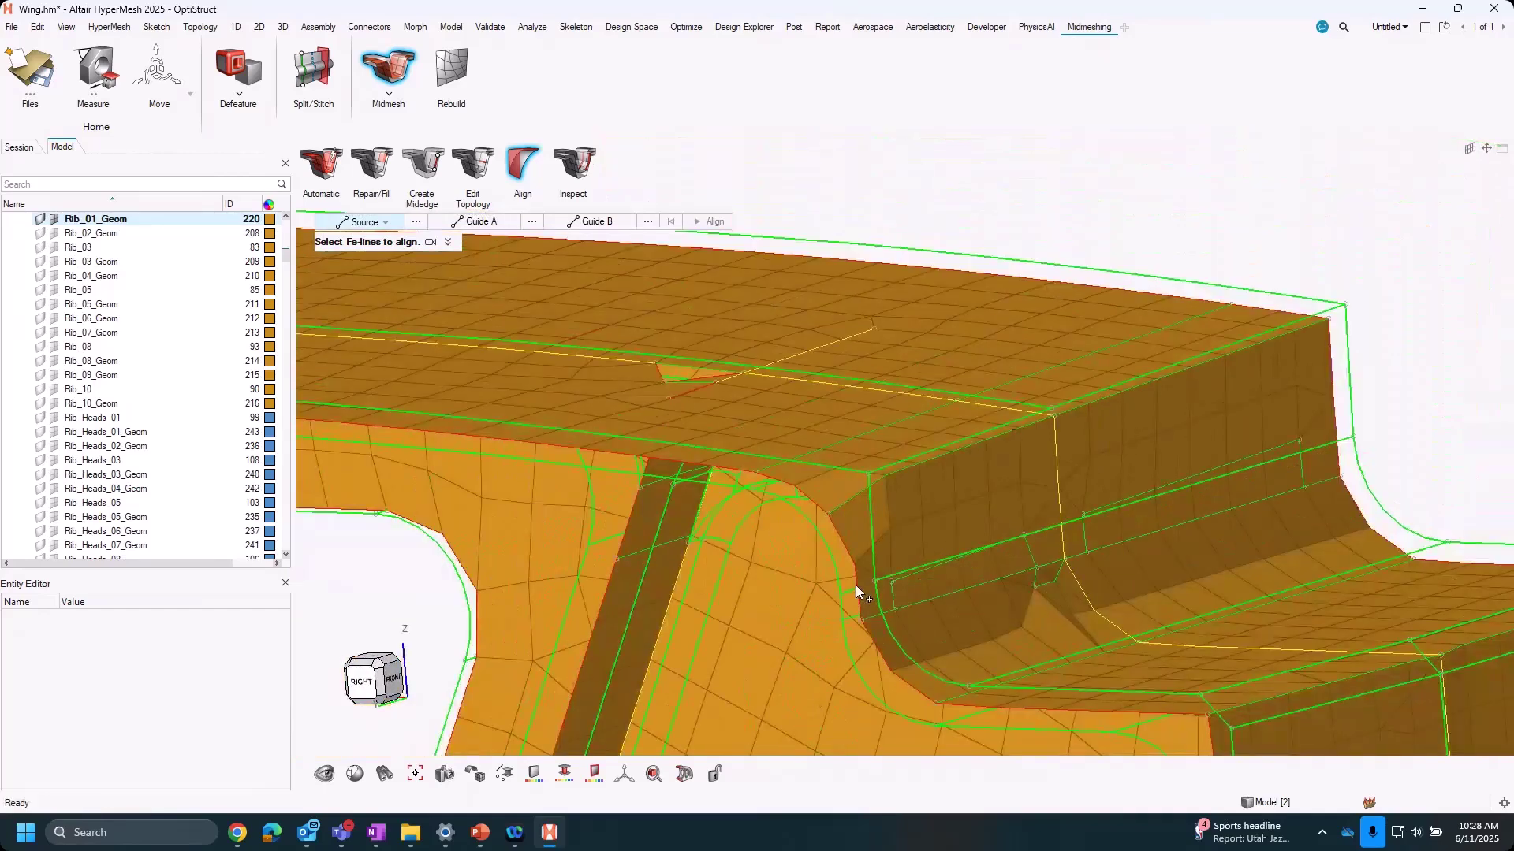
scroll(830, 517, "down", 3)
right_click_drag(843, 455, 851, 485)
scroll(924, 457, "down", 2)
scroll(895, 500, "down", 2)
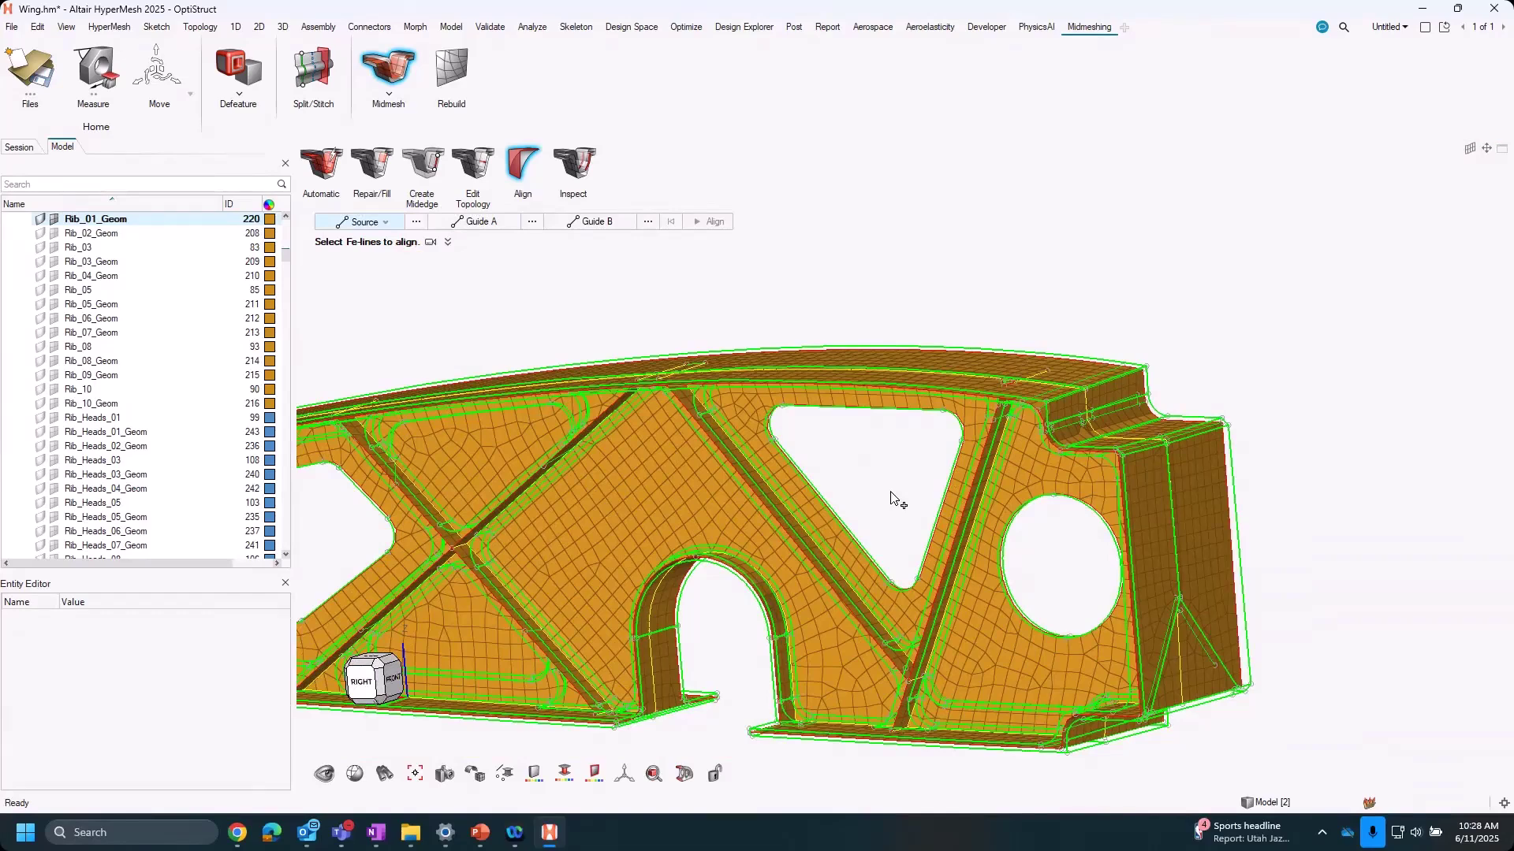
right_click_drag(706, 658, 949, 614)
scroll(877, 642, "down", 2)
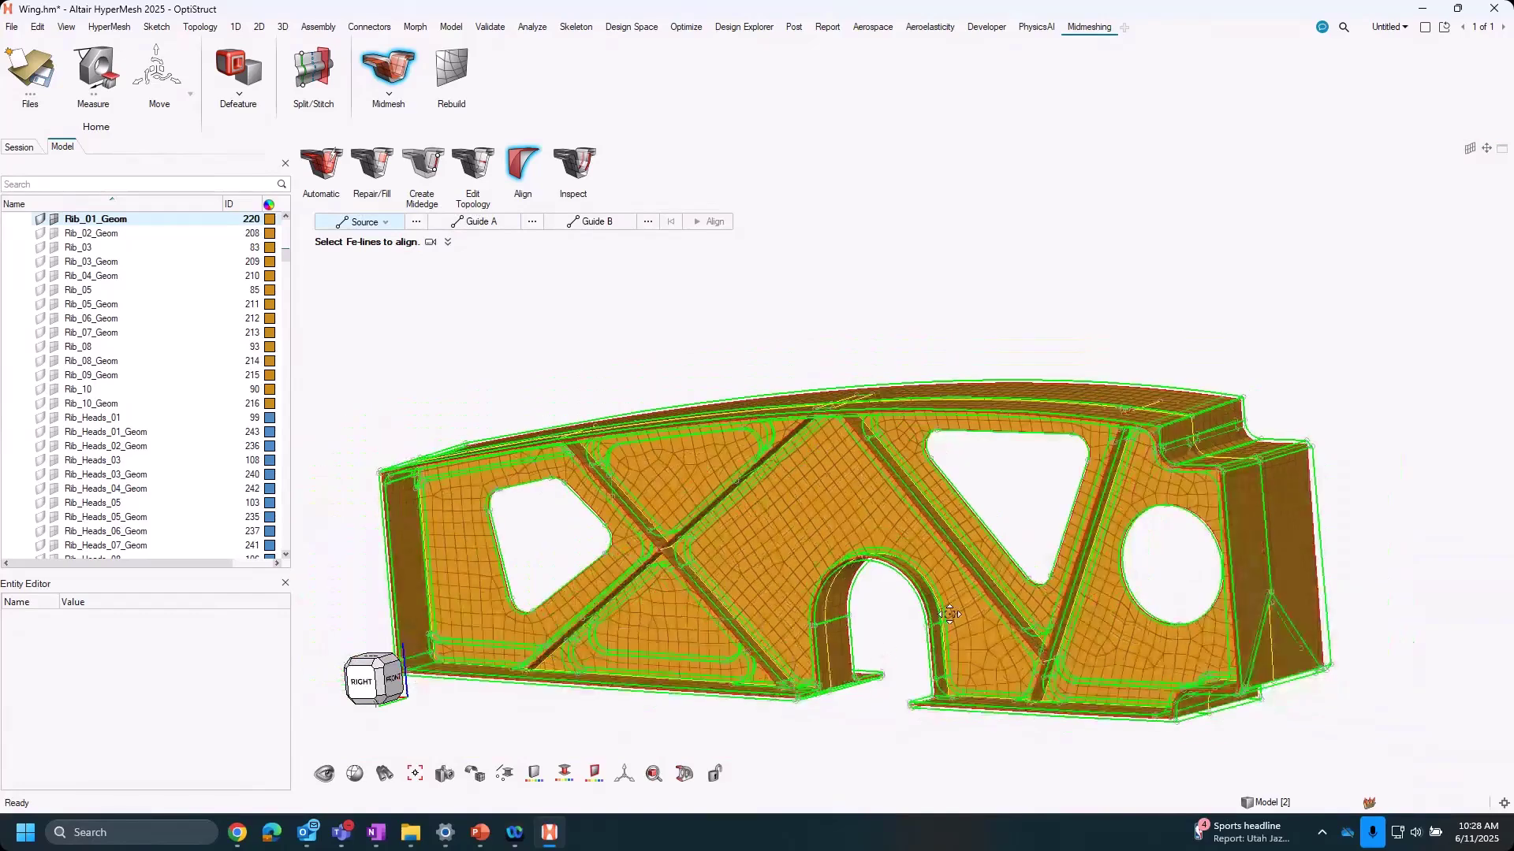
key("Escape")
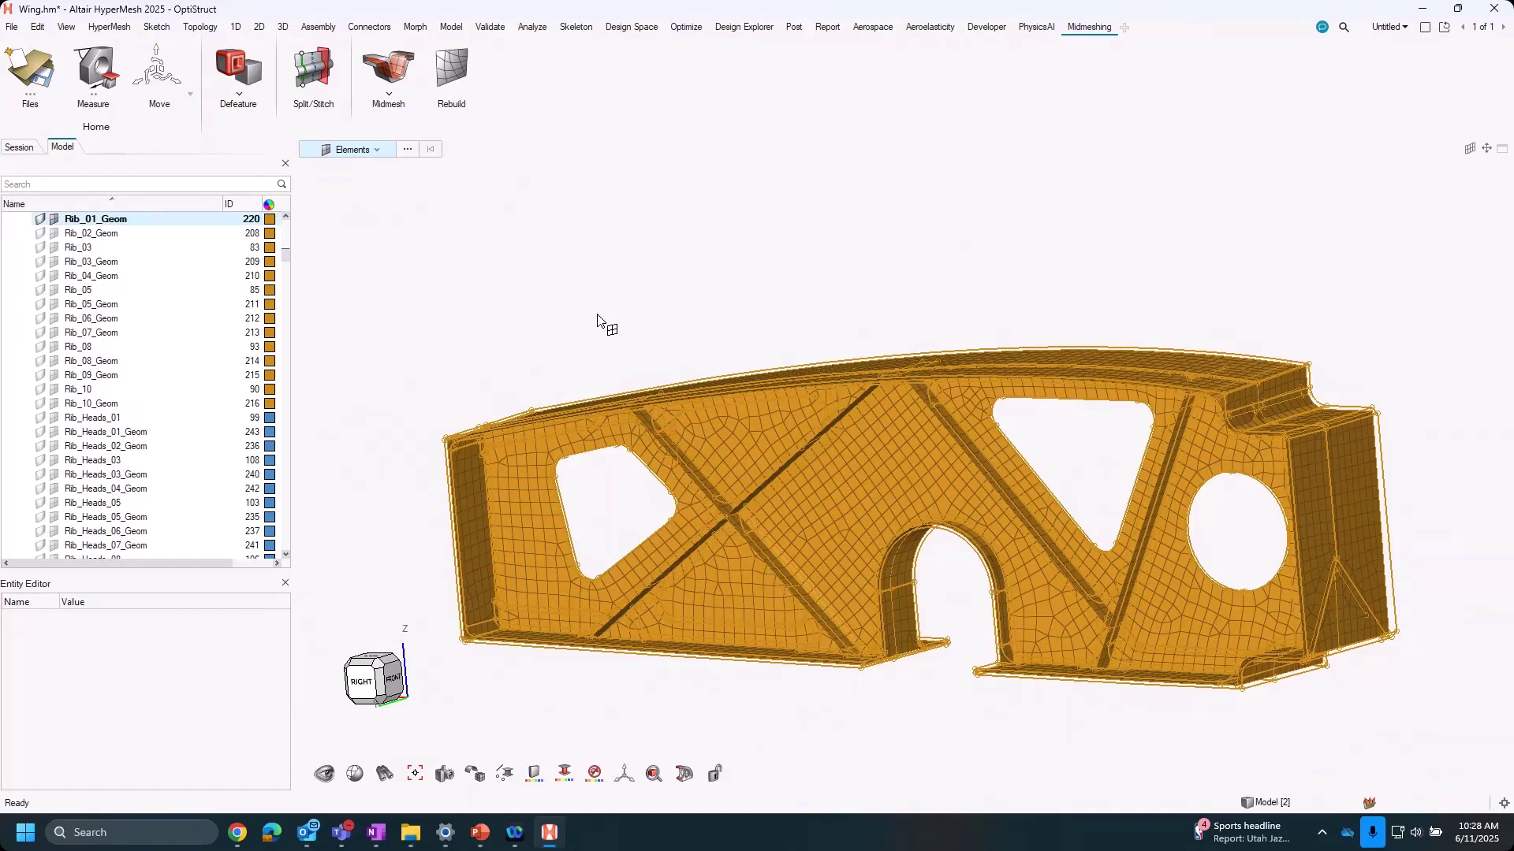
Reopen the Midmesh tools to examine the stiffeners and lower flange on the rib's opposite side, and close them again.
left_click(398, 53)
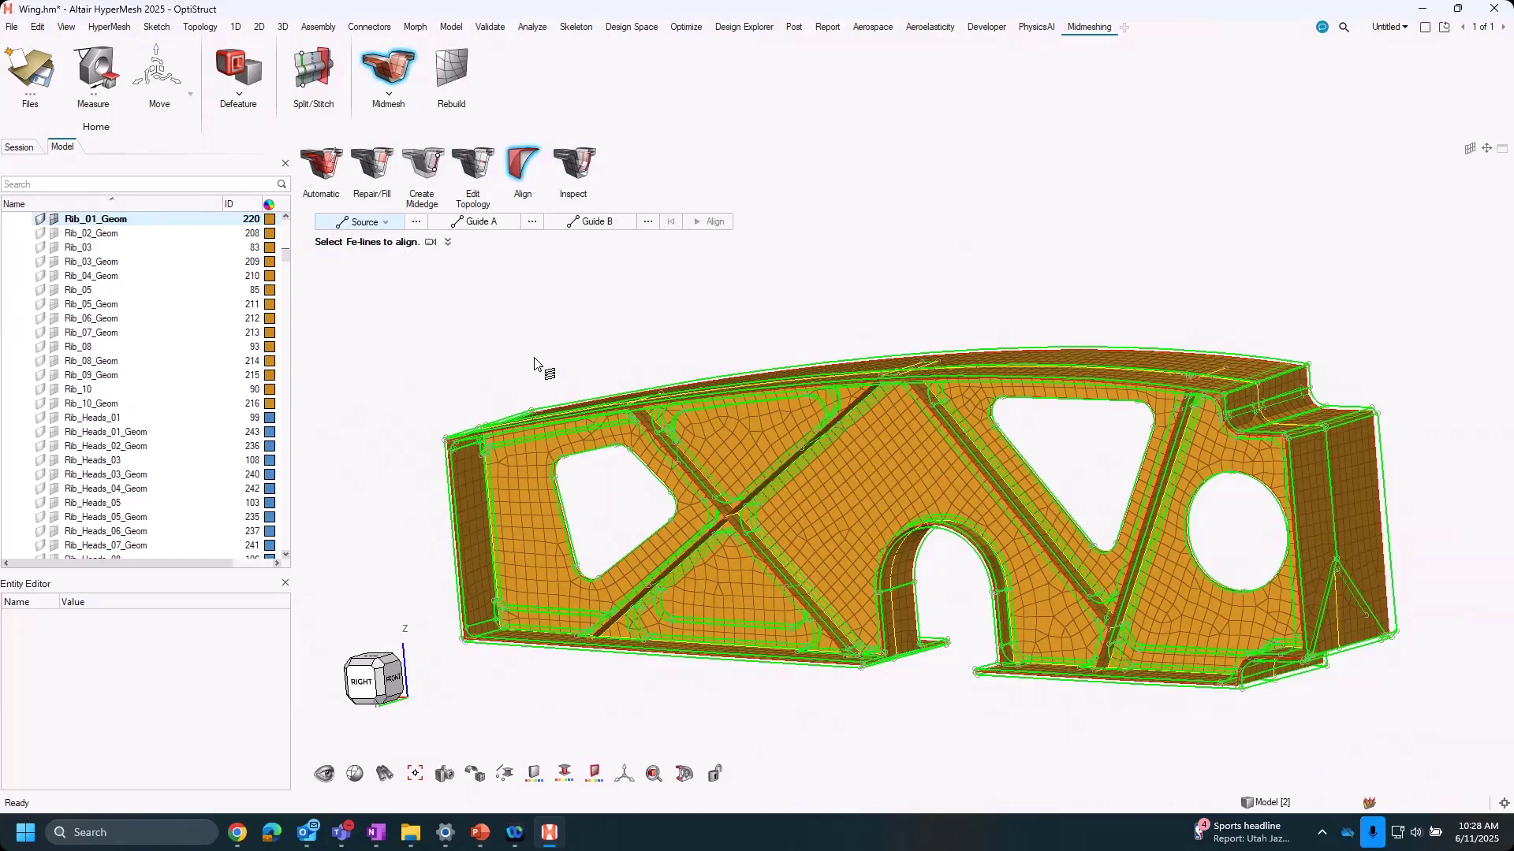
scroll(583, 609, "up", 6)
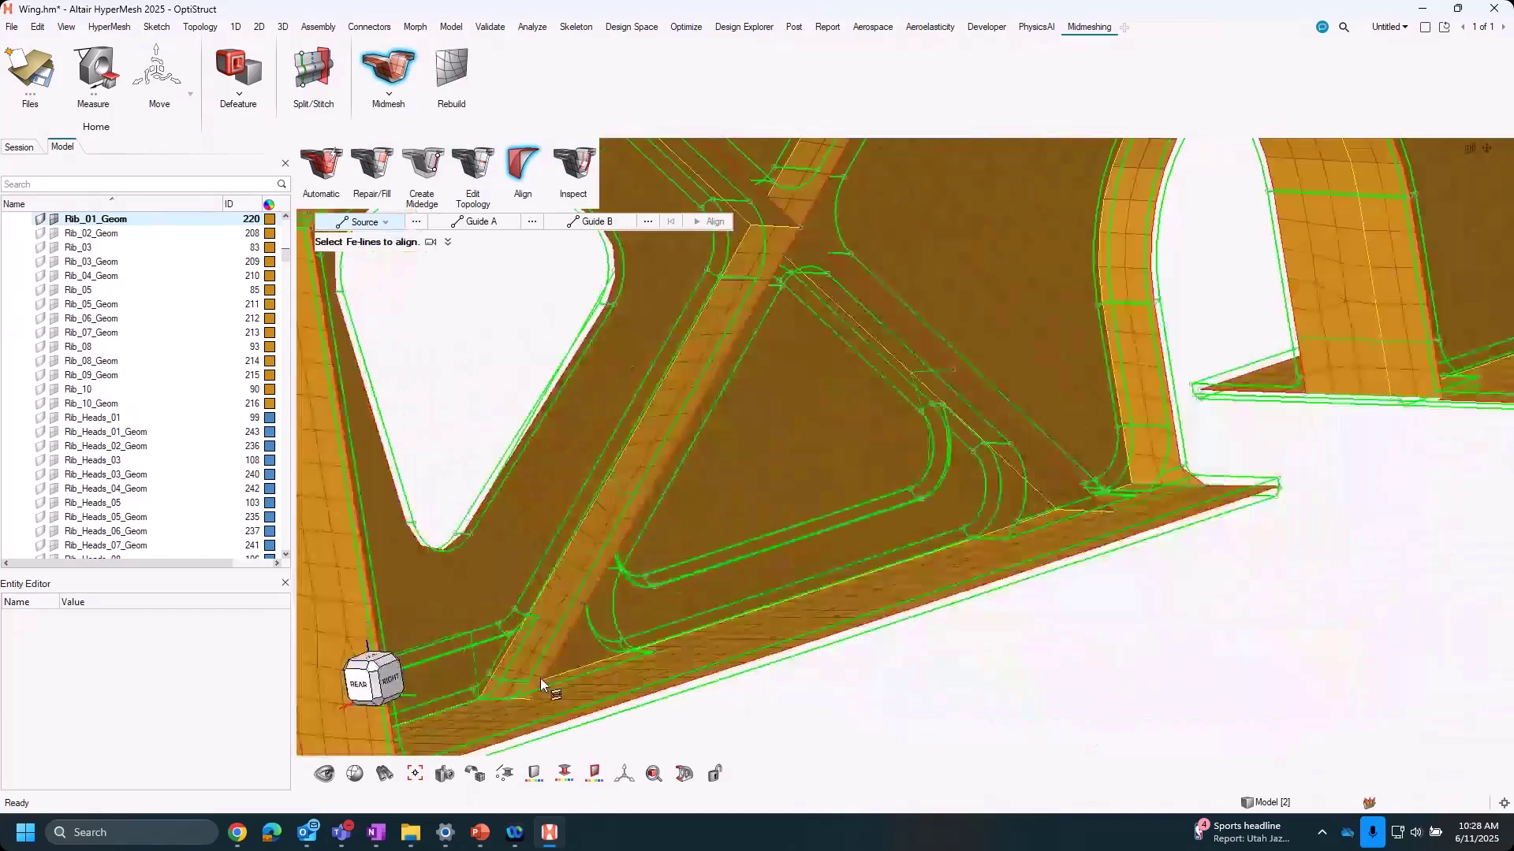
scroll(828, 701, "down", 6)
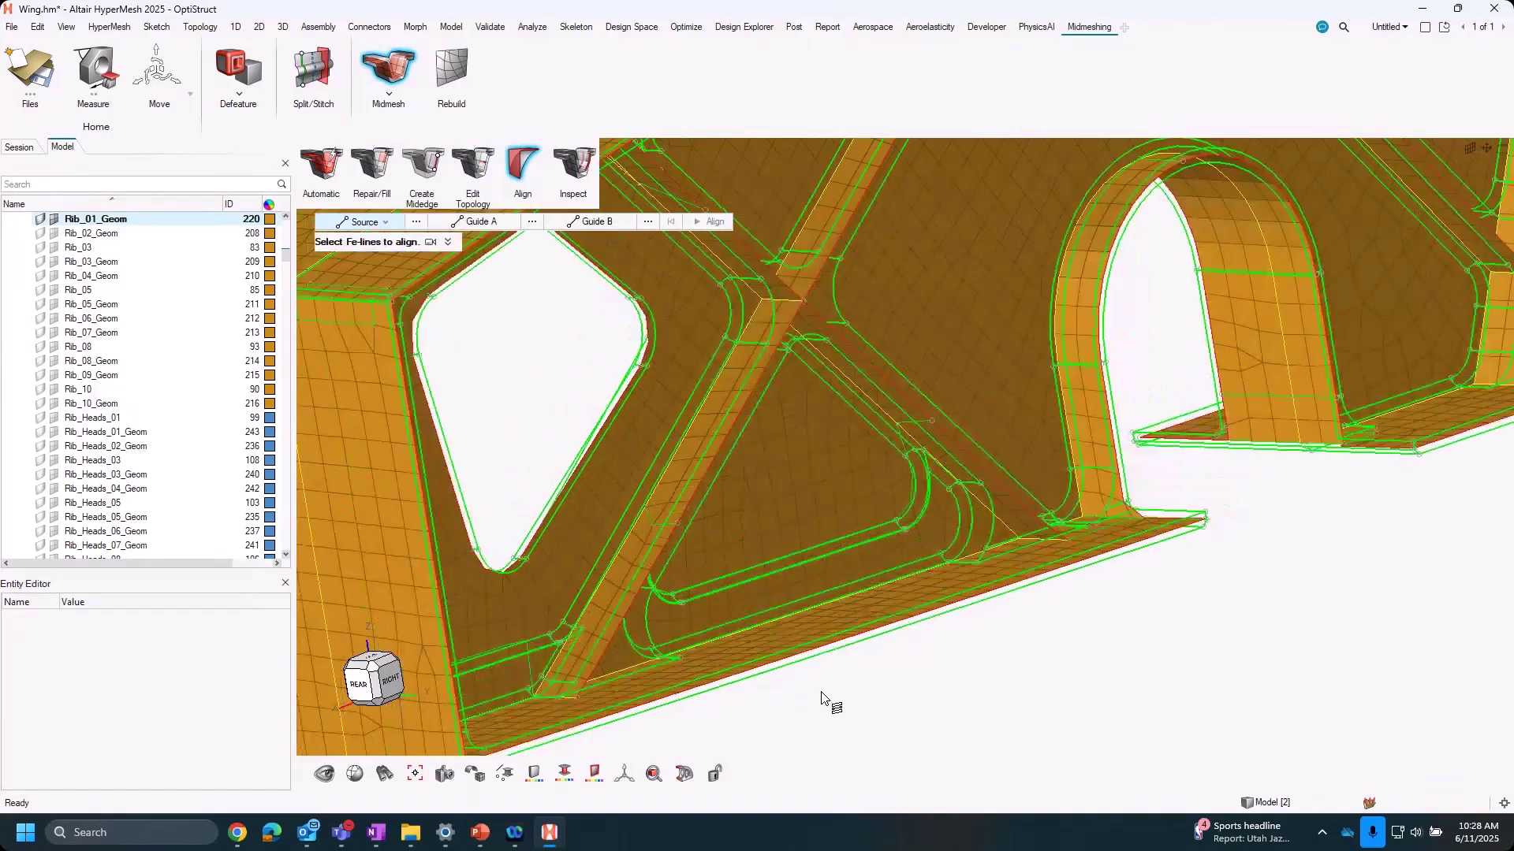
scroll(824, 702, "down", 3)
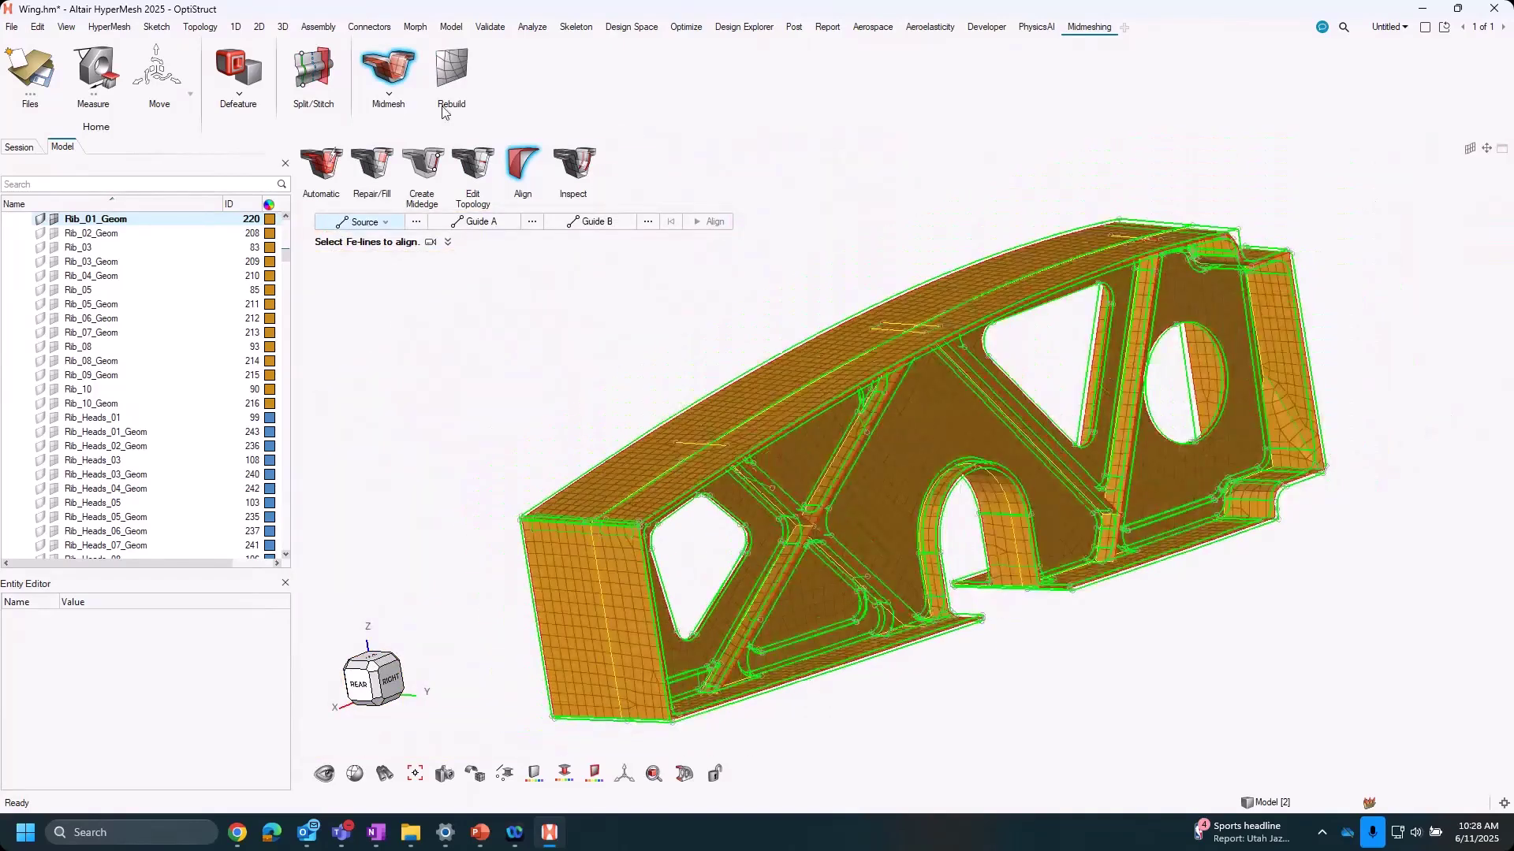
key("Escape")
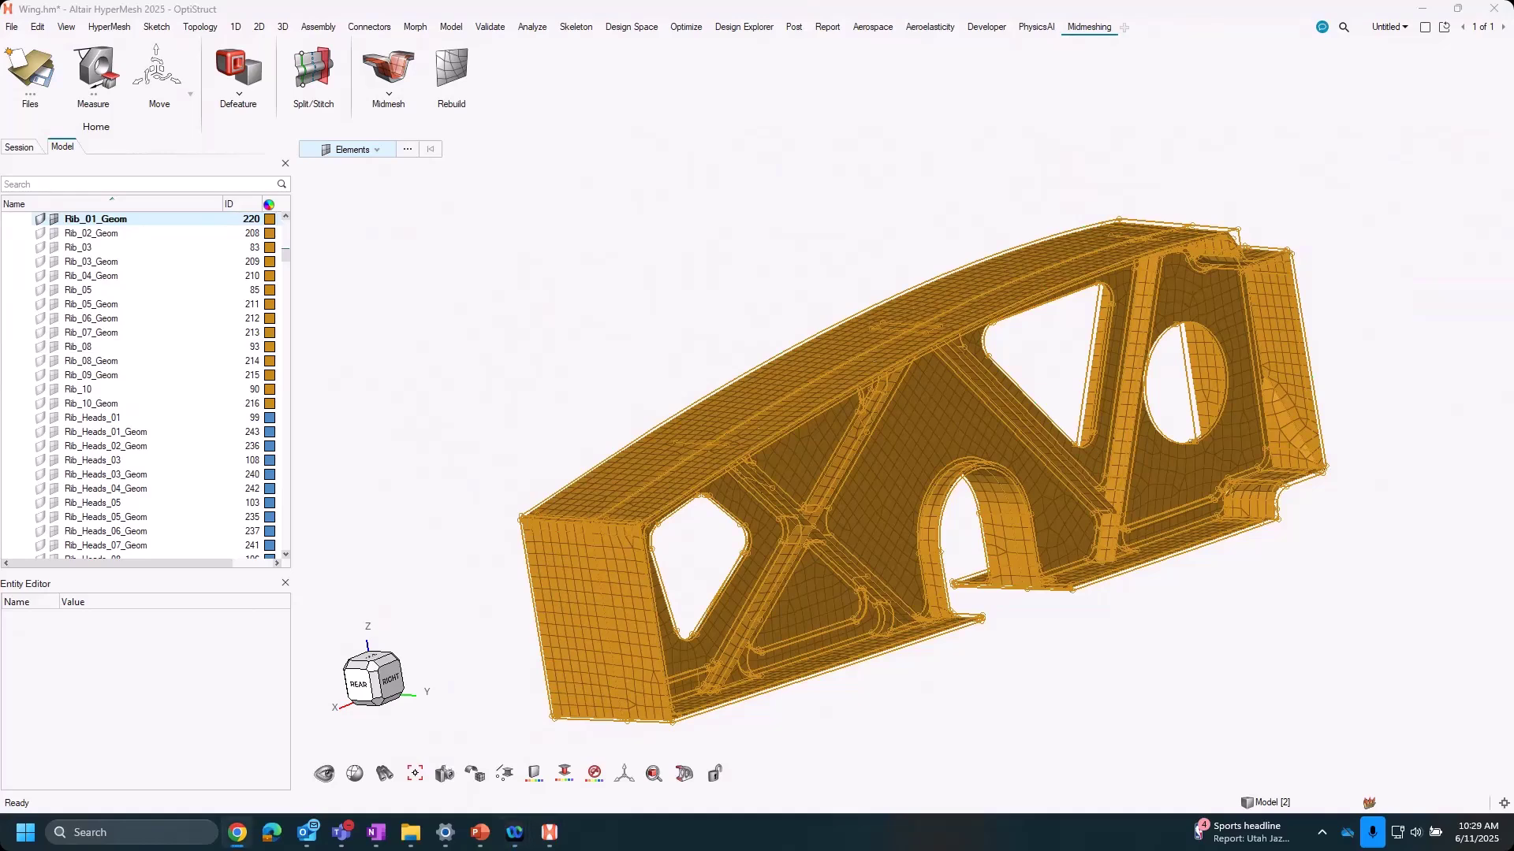
Switch to Chrome to review the Altair Aerospace Coffee Break page, and return to the rib model in HyperMesh.
left_click_drag(883, 850, 956, 1)
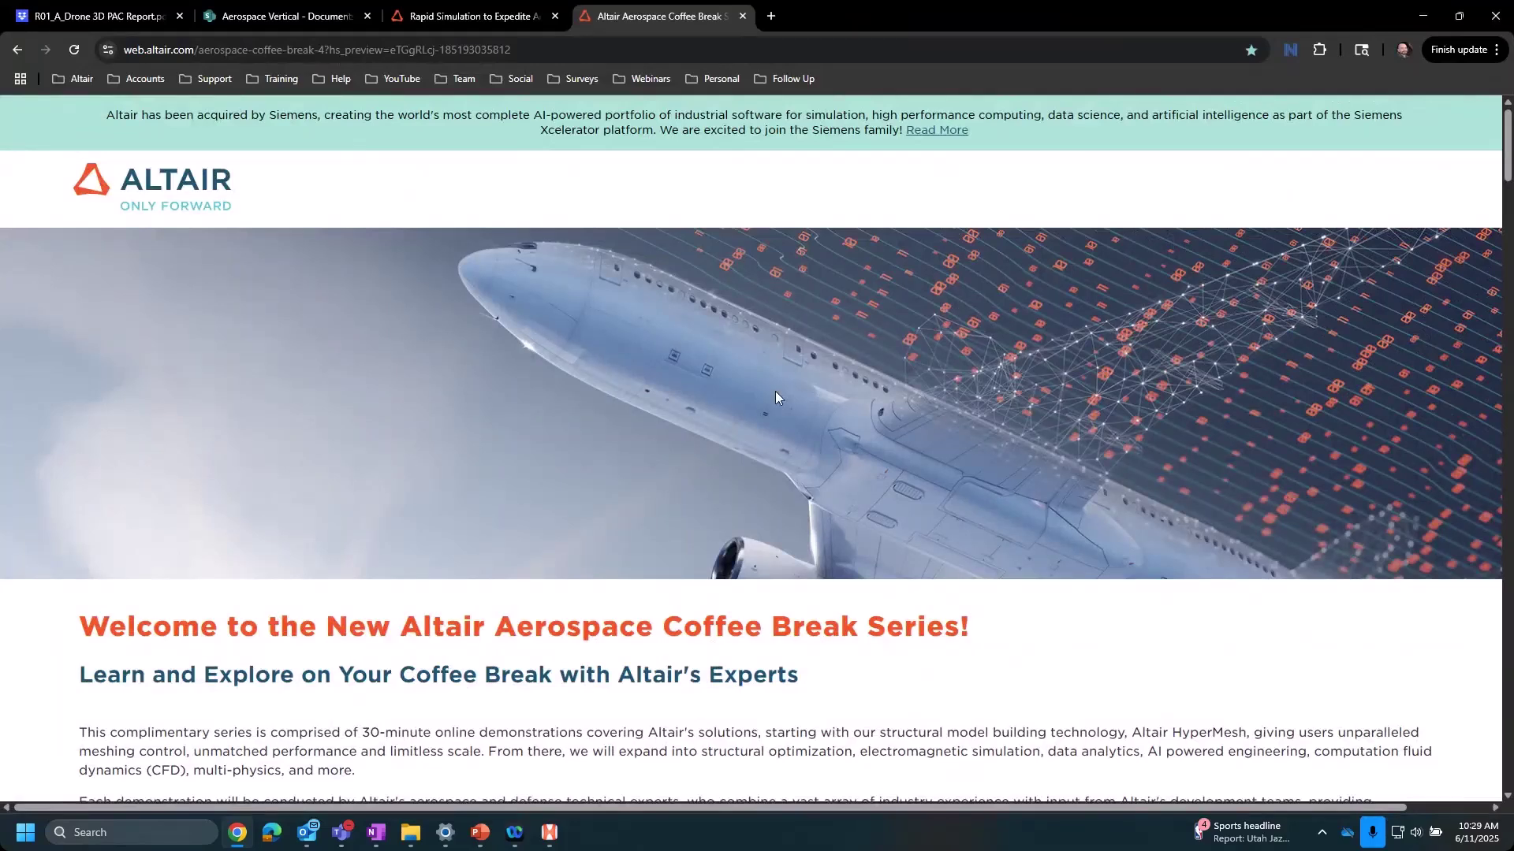
scroll(763, 389, "down", 5)
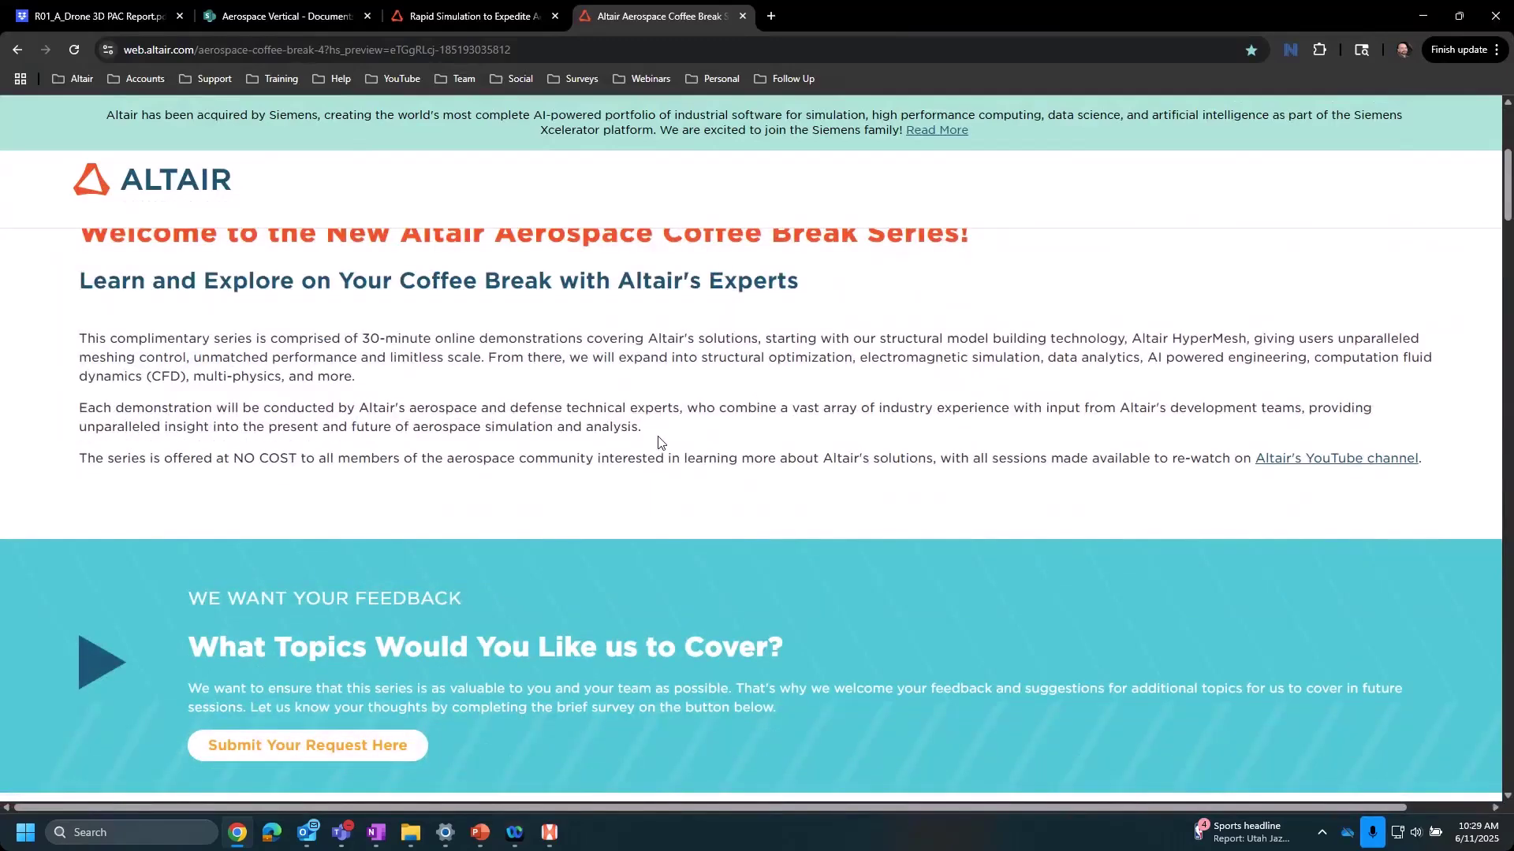
scroll(388, 720, "down", 2)
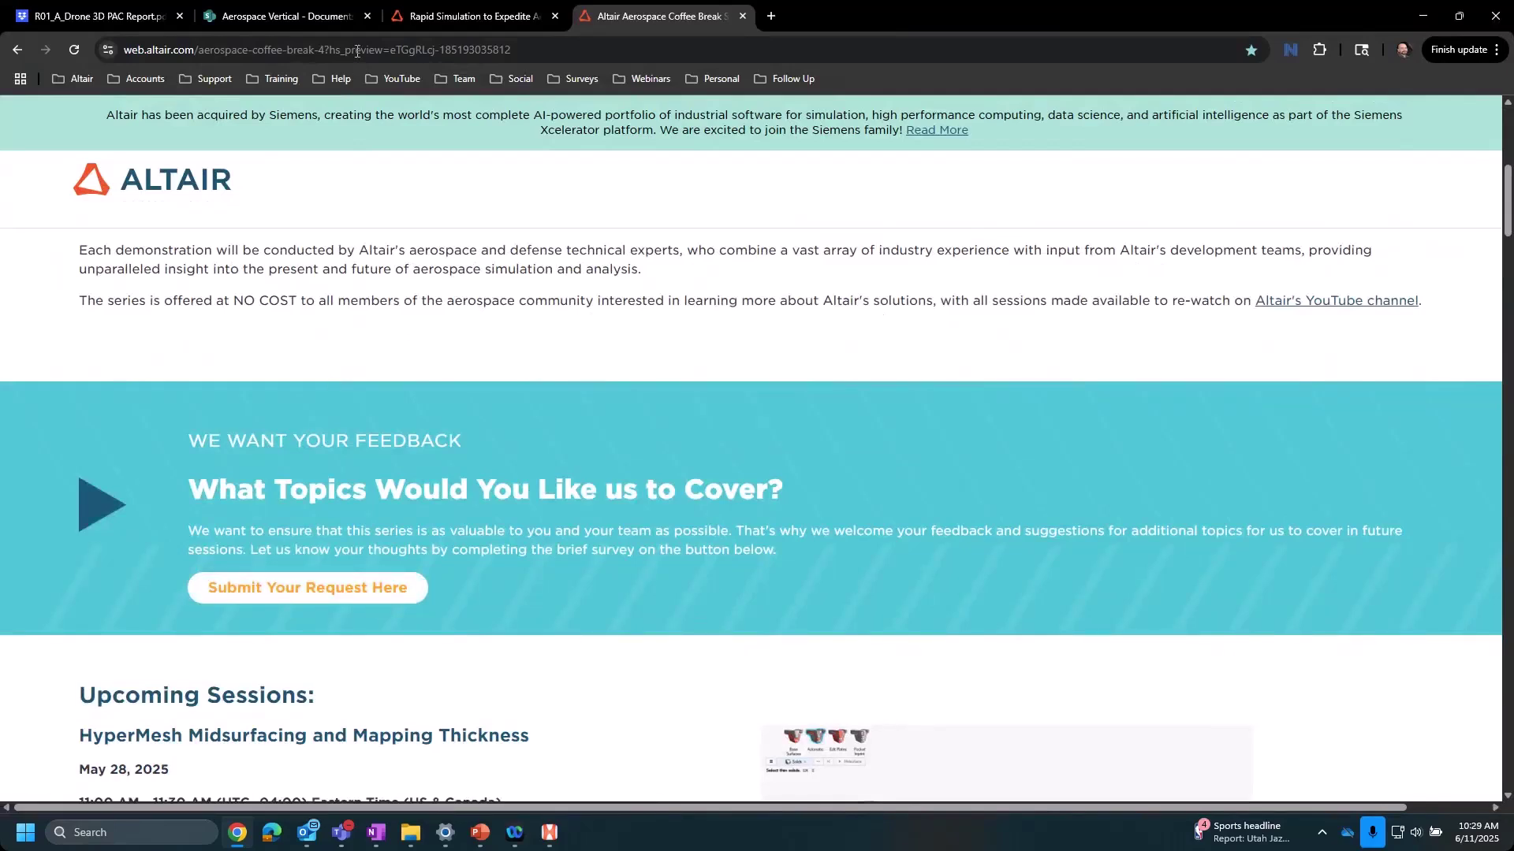
key("ctrl+l")
left_click(400, 328)
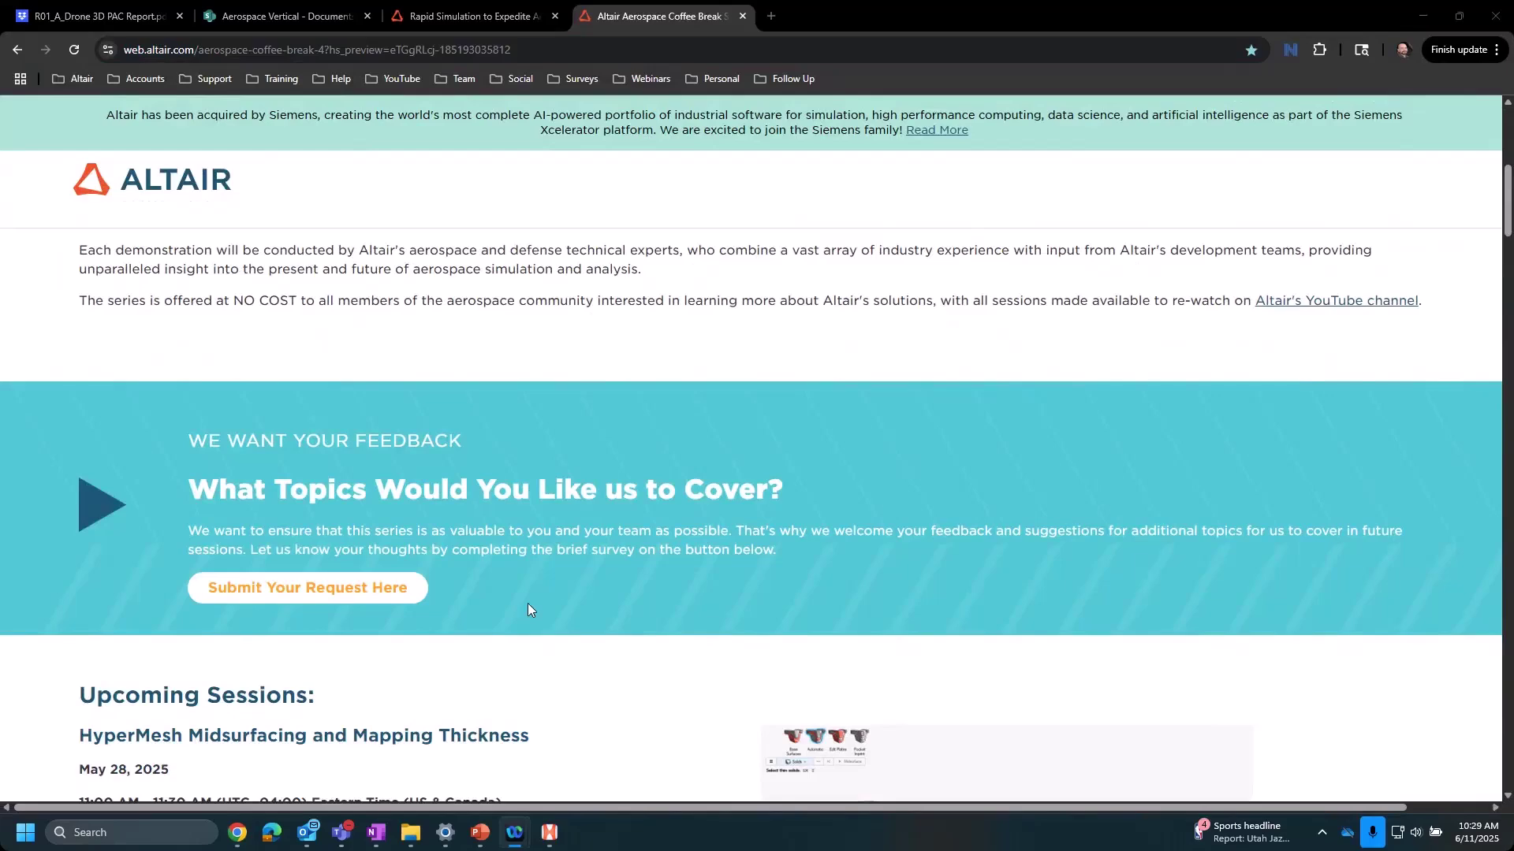
scroll(527, 603, "up", 7)
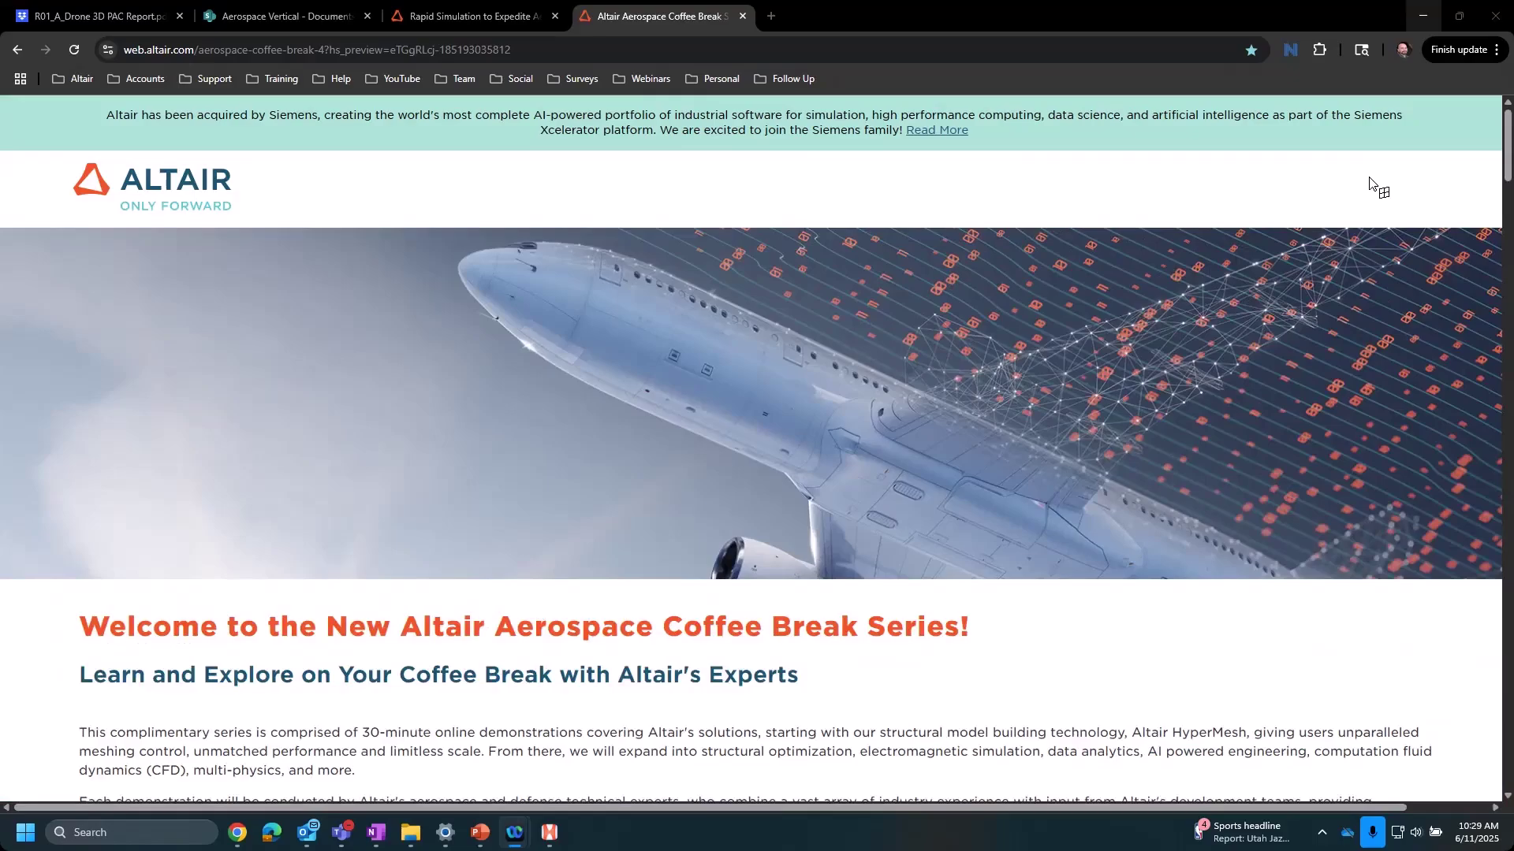
key("alt+Tab")
middle_click_drag(1007, 672, 1017, 635)
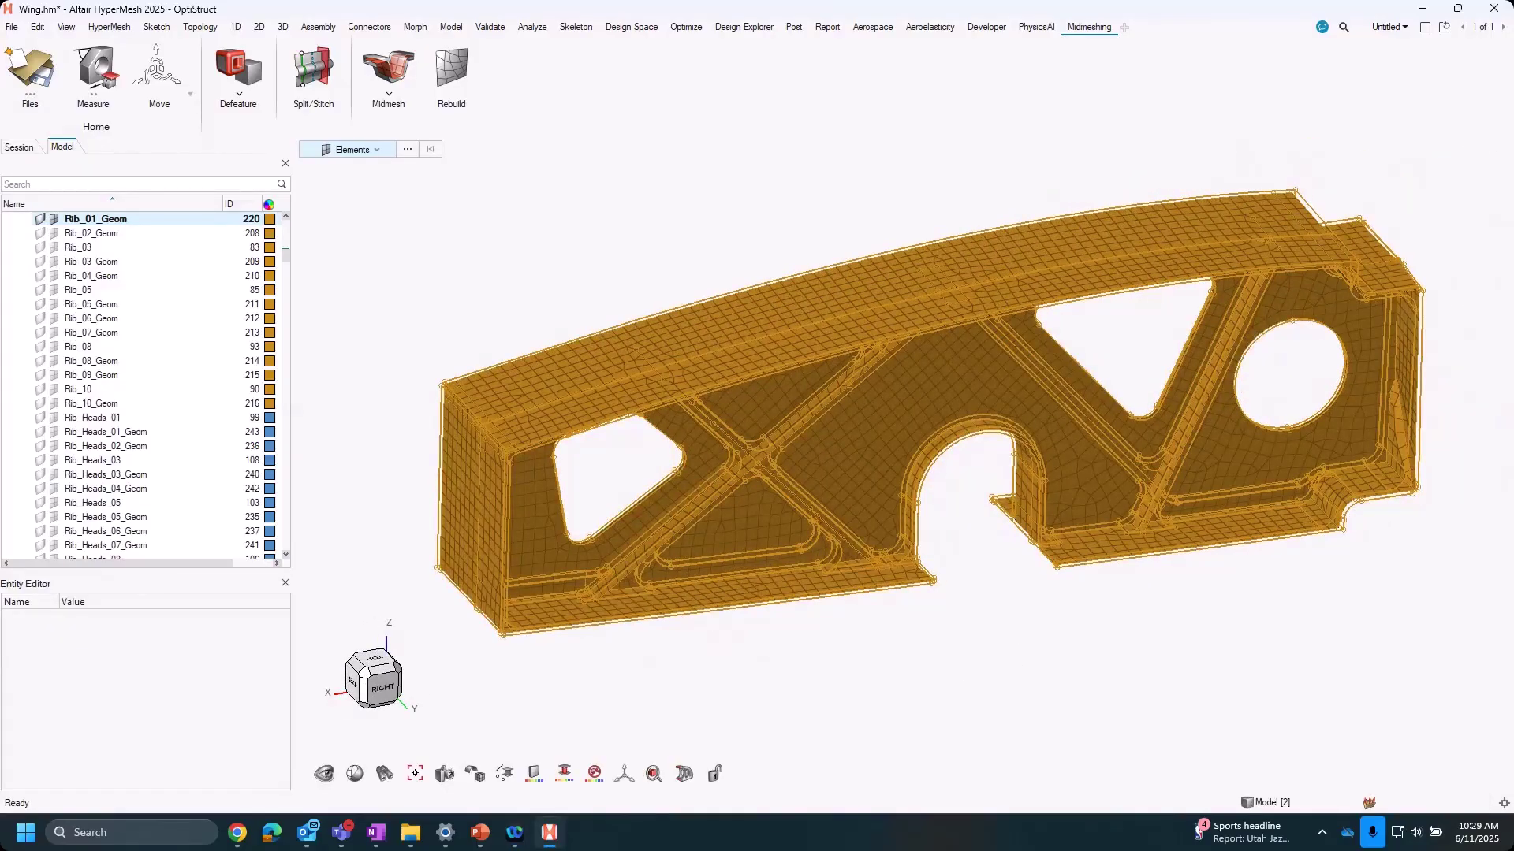